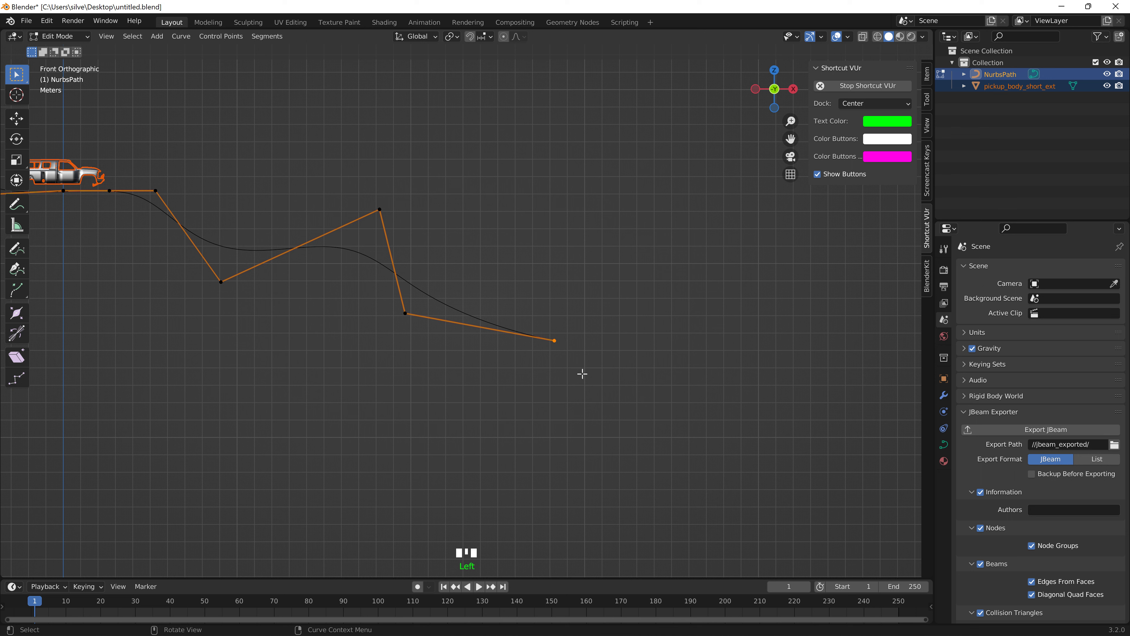
{"action": "key", "text": "e"}
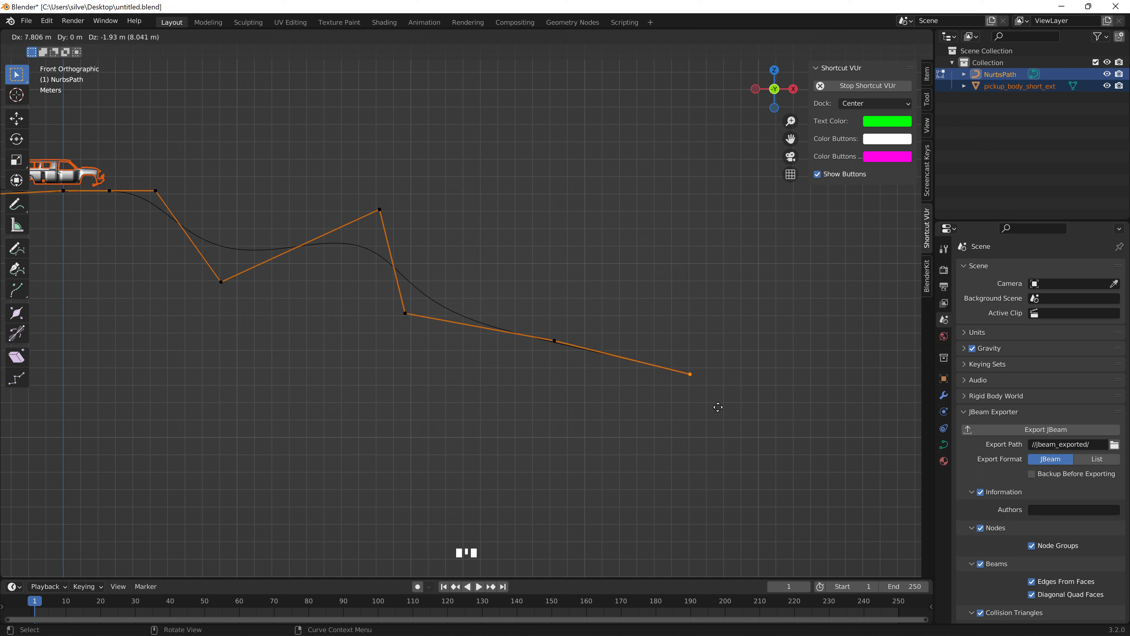
{"action": "left_click", "coordinate": [719, 396]}
{"action": "key", "text": "e"}
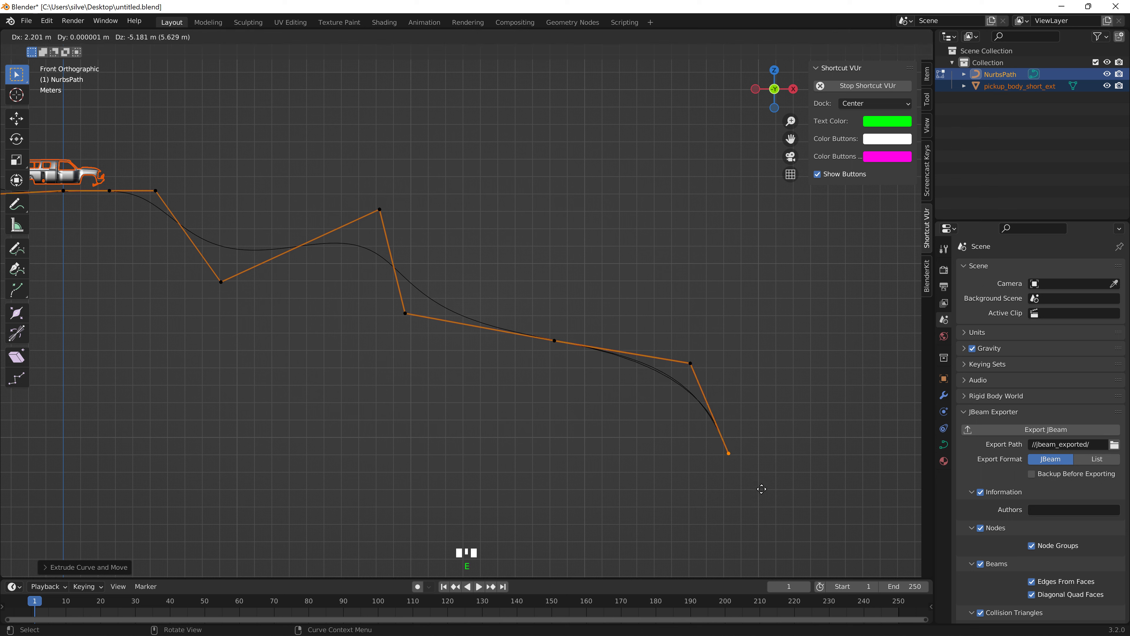
{"action": "left_click", "coordinate": [761, 489]}
{"action": "key", "text": "ctrl+z"}
{"action": "key", "text": "ctrl+z"}
{"action": "key", "text": "ctrl+z"}
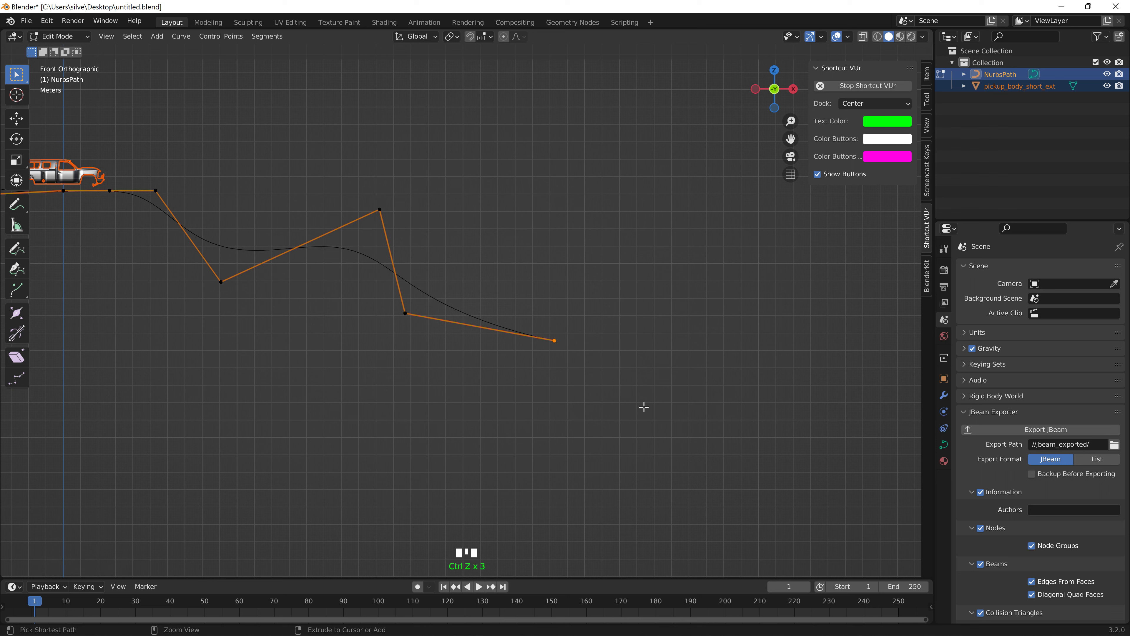
- Extrude two more control points from the path's lower end, the first dipping down and the second rising again
{"action": "key", "text": "e"}
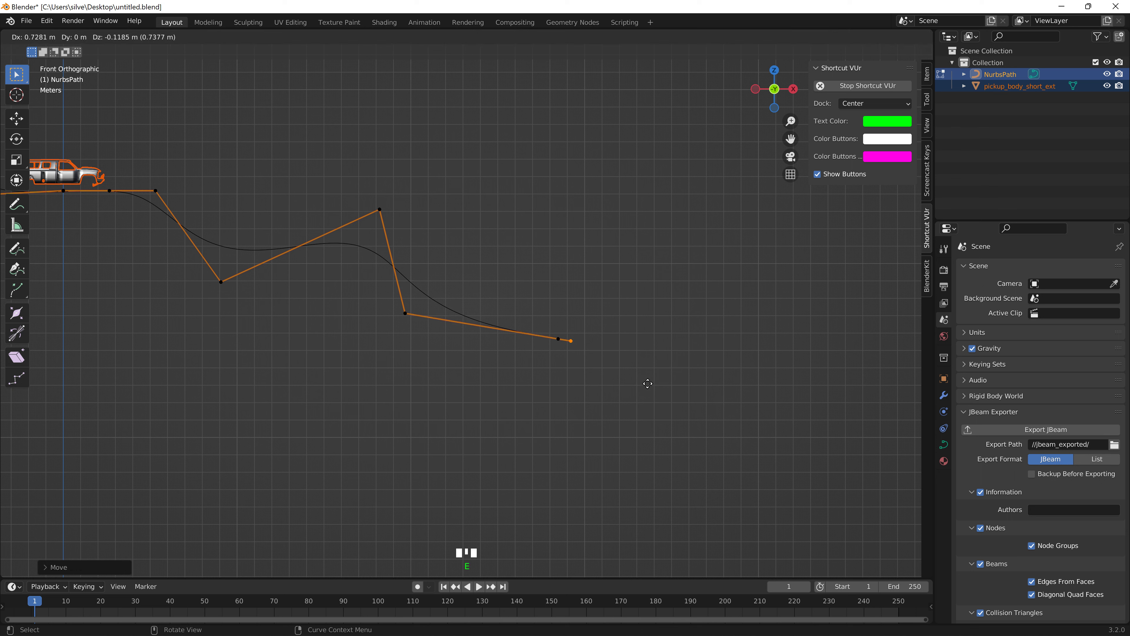
{"action": "left_click", "coordinate": [713, 444]}
{"action": "key", "text": "e"}
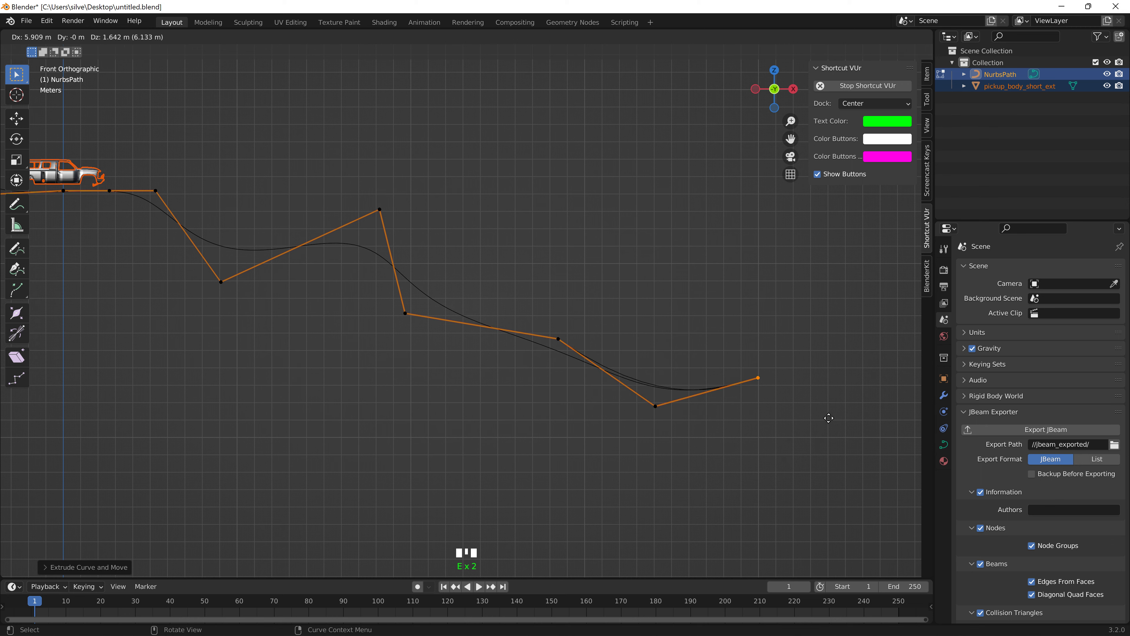
{"action": "left_click", "coordinate": [842, 396]}
{"action": "middle_click_drag", "start_coordinate": [804, 387], "coordinate": [735, 424]}
{"action": "scroll", "coordinate": [680, 449], "scroll_direction": "up", "scroll_amount": 3}
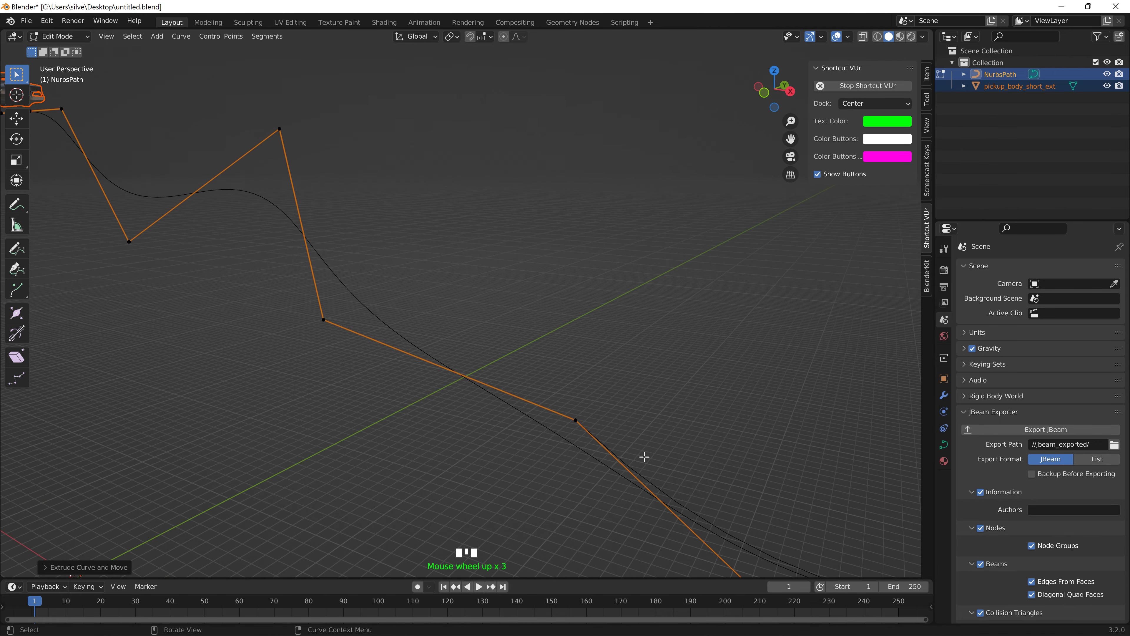
{"action": "scroll", "coordinate": [660, 428], "scroll_direction": "down", "scroll_amount": 3}
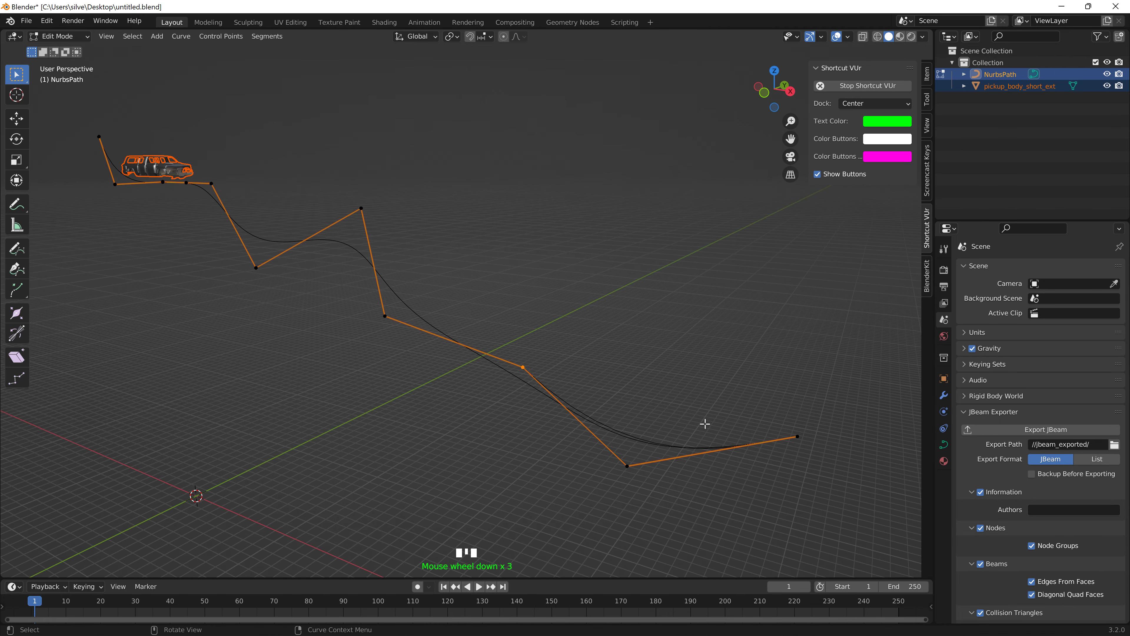
- Delete the last three control points at the path's lower end, stopping at the base of the steep drop
{"action": "left_click", "coordinate": [754, 417]}
{"action": "key", "text": "Delete"}
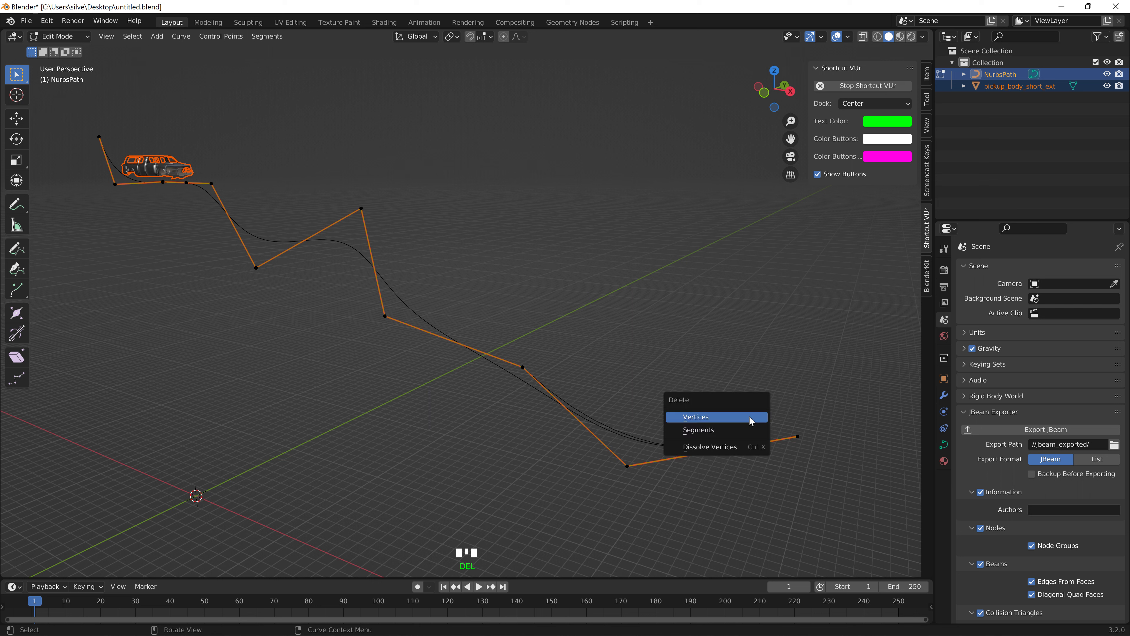
{"action": "key", "text": "Escape"}
{"action": "left_click_drag", "start_coordinate": [762, 424], "coordinate": [858, 471]}
{"action": "key", "text": "Delete"}
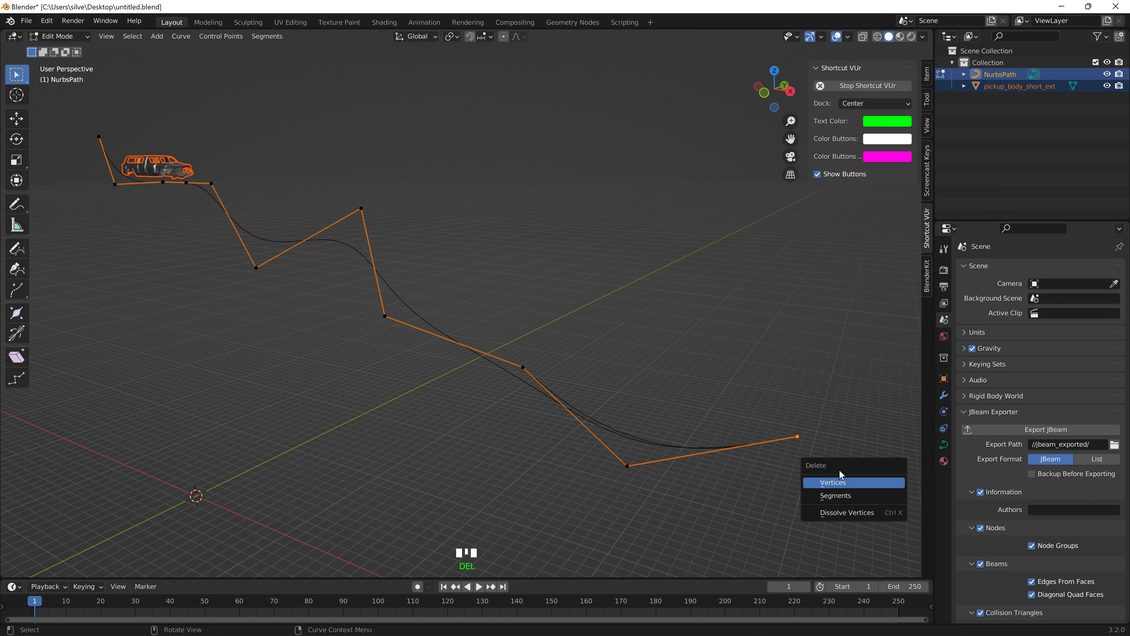
{"action": "left_click", "coordinate": [836, 485]}
{"action": "left_click_drag", "start_coordinate": [671, 431], "coordinate": [598, 473]}
{"action": "key", "text": "Delete"}
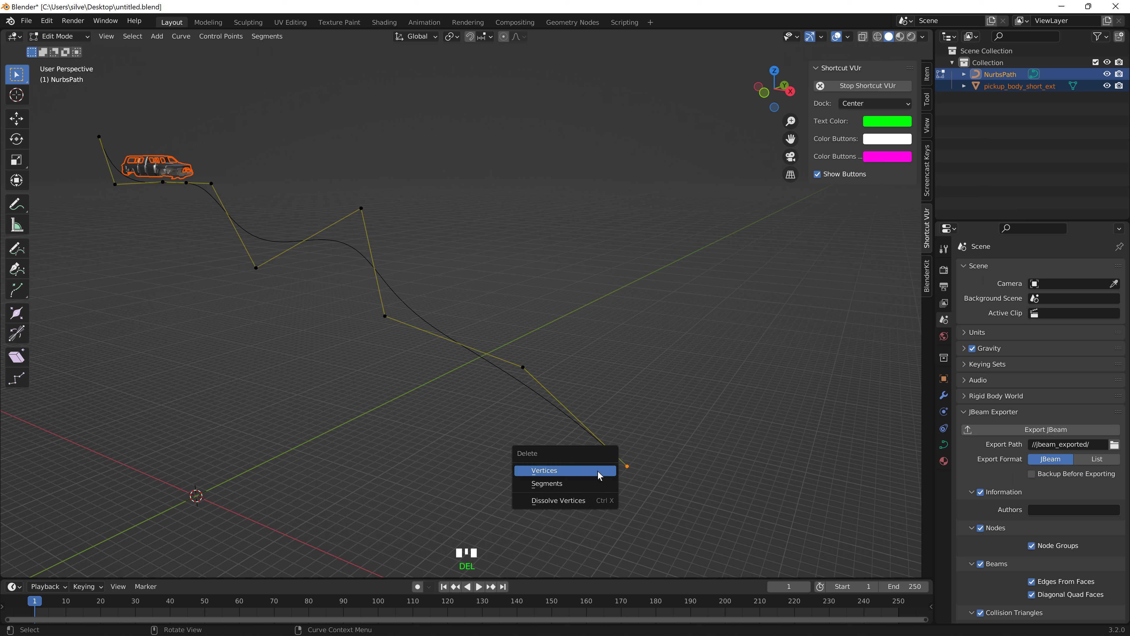
{"action": "left_click", "coordinate": [597, 471]}
{"action": "left_click", "coordinate": [517, 364]}
{"action": "key", "text": "Delete"}
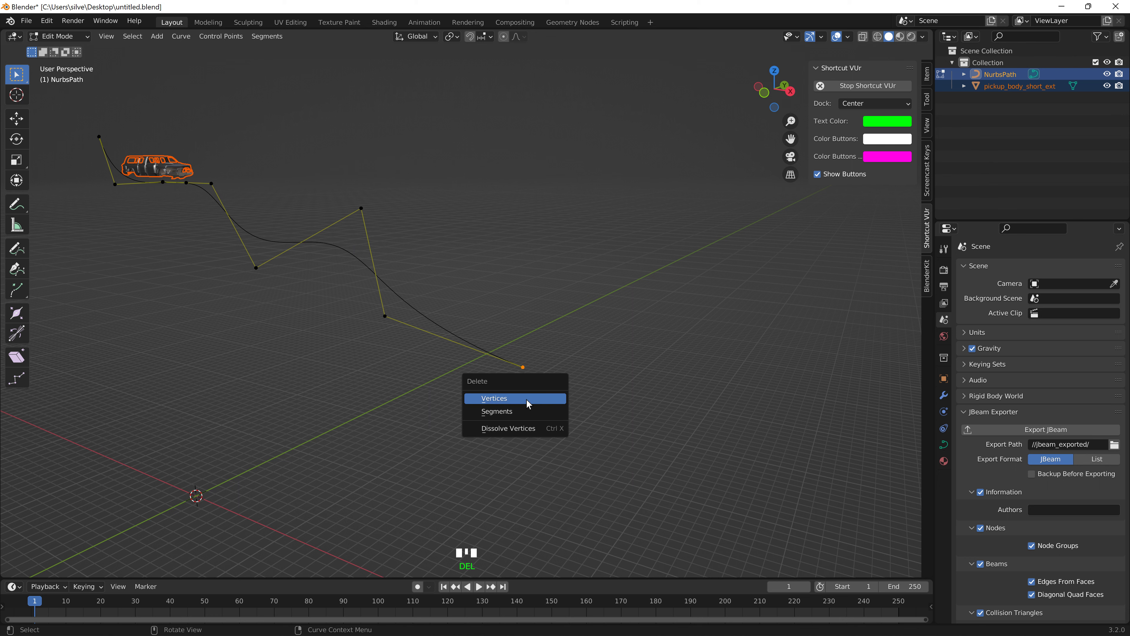
{"action": "left_click", "coordinate": [528, 403]}
{"action": "middle_click_drag", "start_coordinate": [518, 396], "coordinate": [459, 349]}
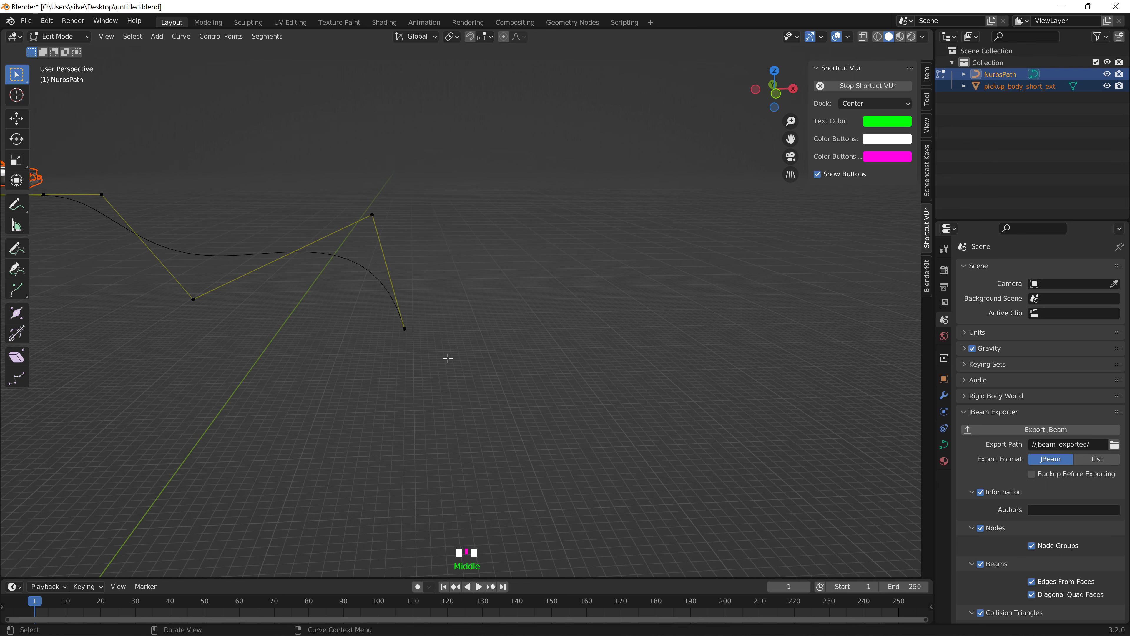
{"action": "scroll", "coordinate": [440, 357], "scroll_direction": "up", "scroll_amount": 1}
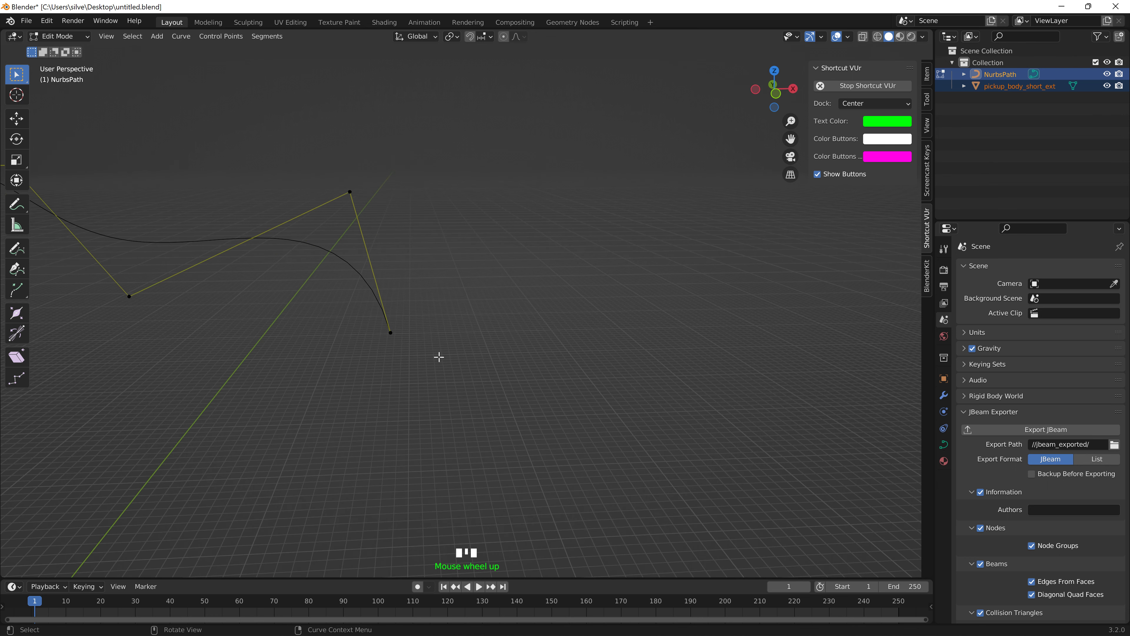
{"action": "left_click", "coordinate": [387, 329]}
{"action": "key", "text": "e"}
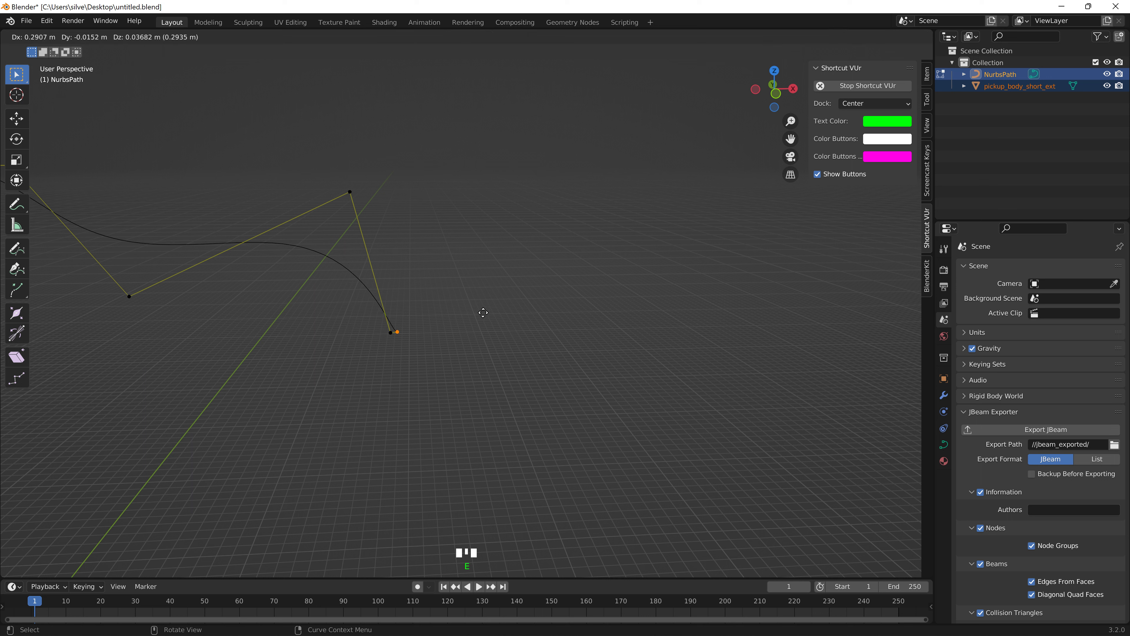
{"action": "key", "text": "g"}
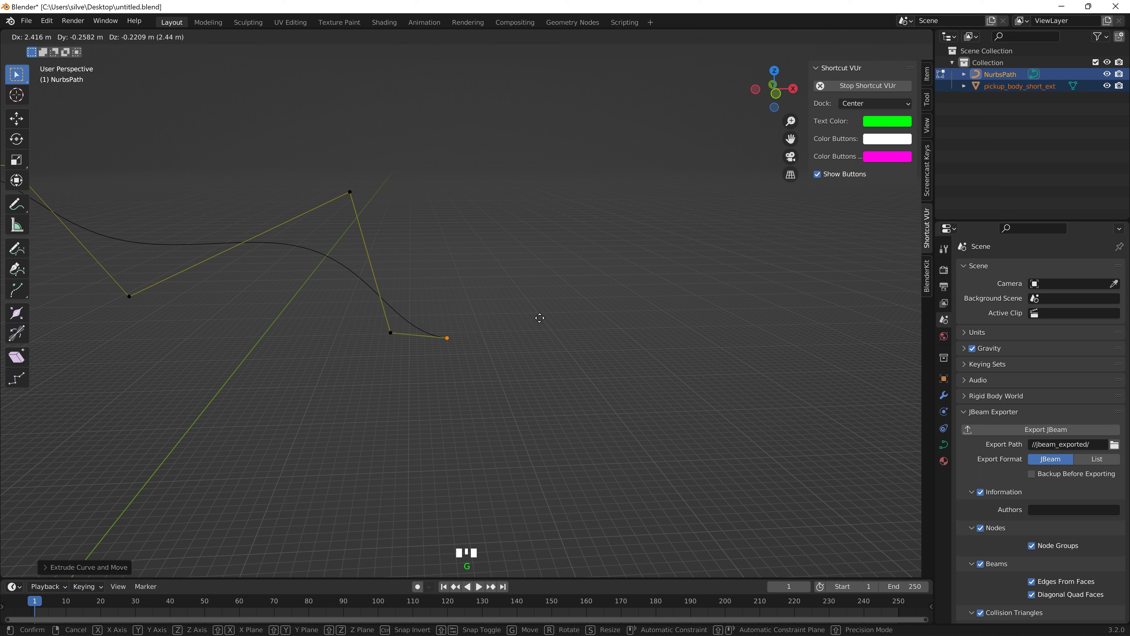
{"action": "left_click", "coordinate": [539, 316]}
{"action": "middle_click_drag", "start_coordinate": [539, 316], "coordinate": [494, 352]}
{"action": "key", "text": "g"}
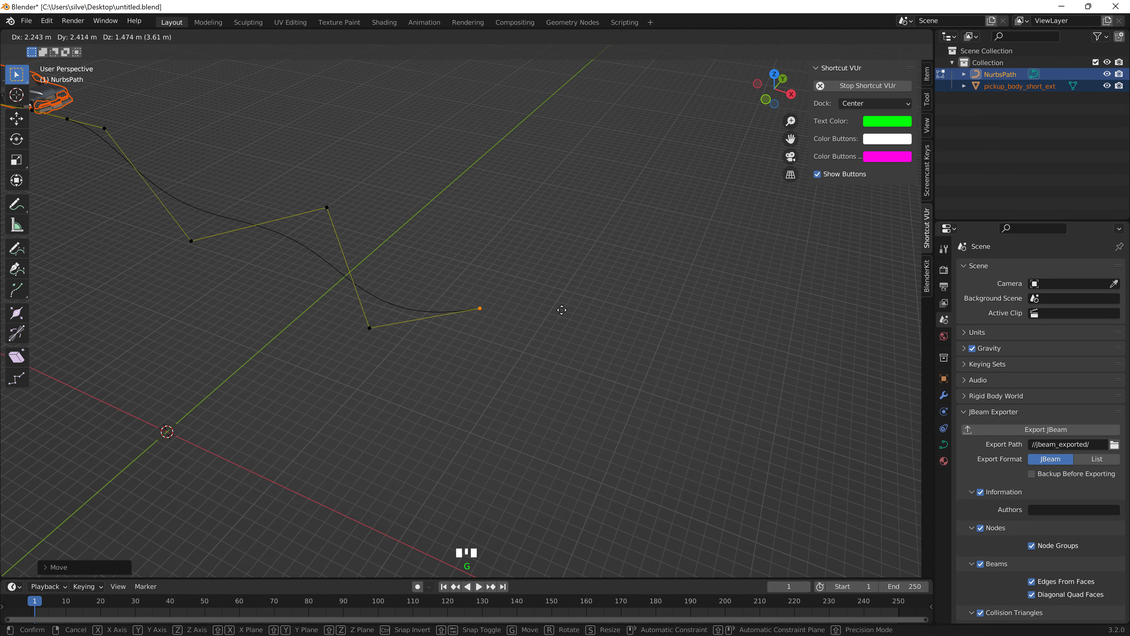
{"action": "right_click", "coordinate": [562, 310]}
{"action": "middle_click_drag", "start_coordinate": [560, 312], "coordinate": [481, 285]}
{"action": "key", "text": "e"}
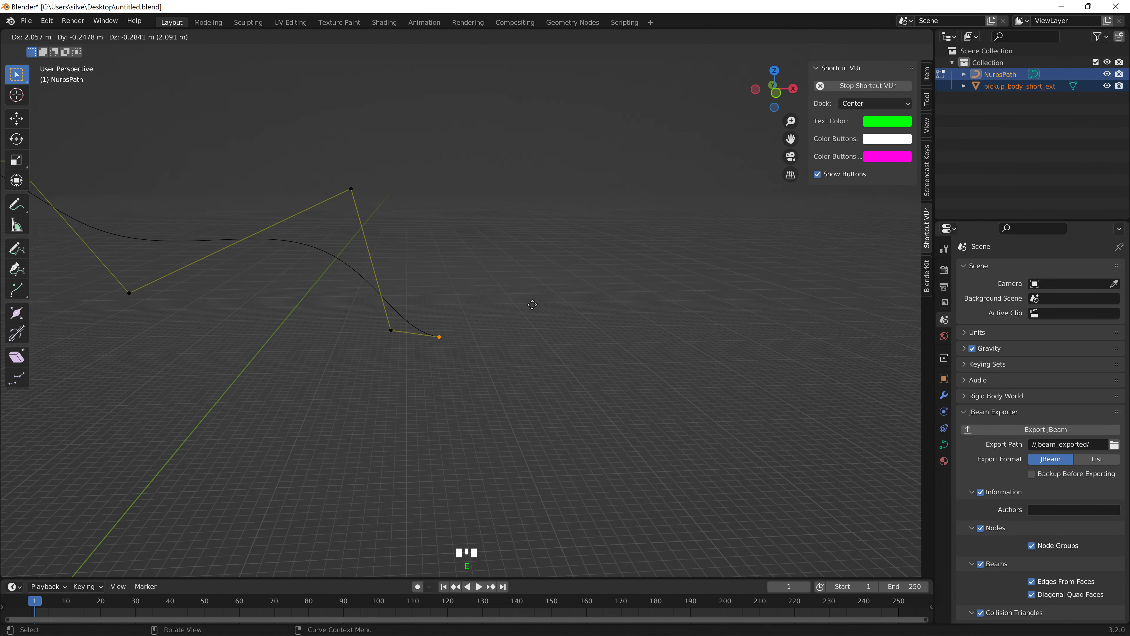
{"action": "right_click", "coordinate": [534, 306]}
- In the front view, extrude three control points from the path's end: a nearly level run, a descent and a short end segment
{"action": "left_click", "coordinate": [779, 95]}
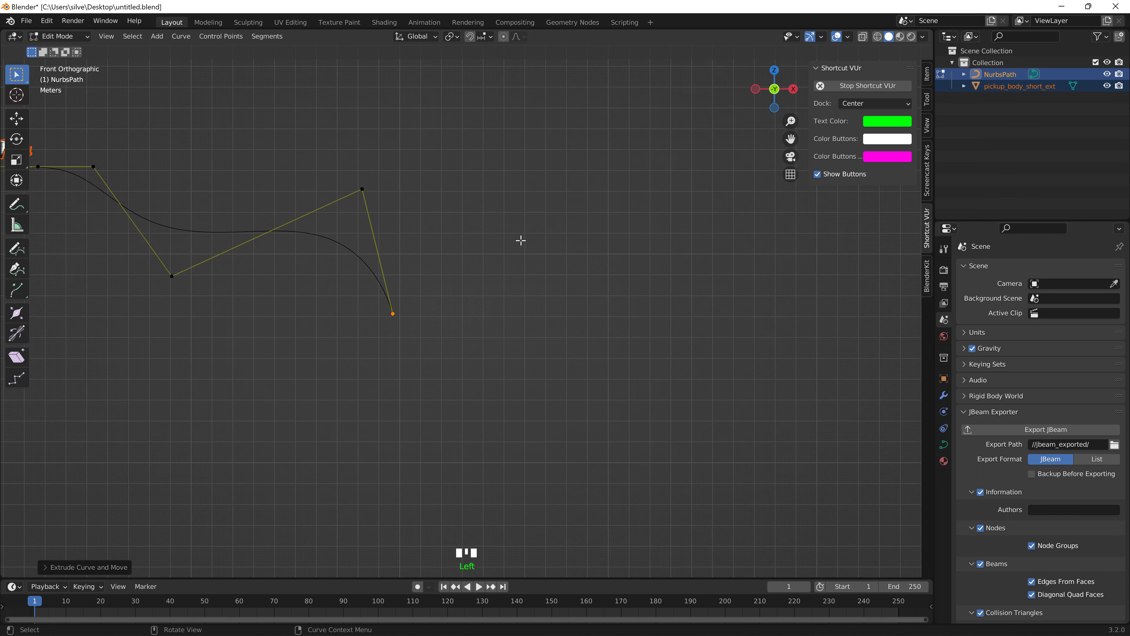
{"action": "key", "text": "e"}
{"action": "left_click", "coordinate": [724, 233]}
{"action": "key", "text": "e"}
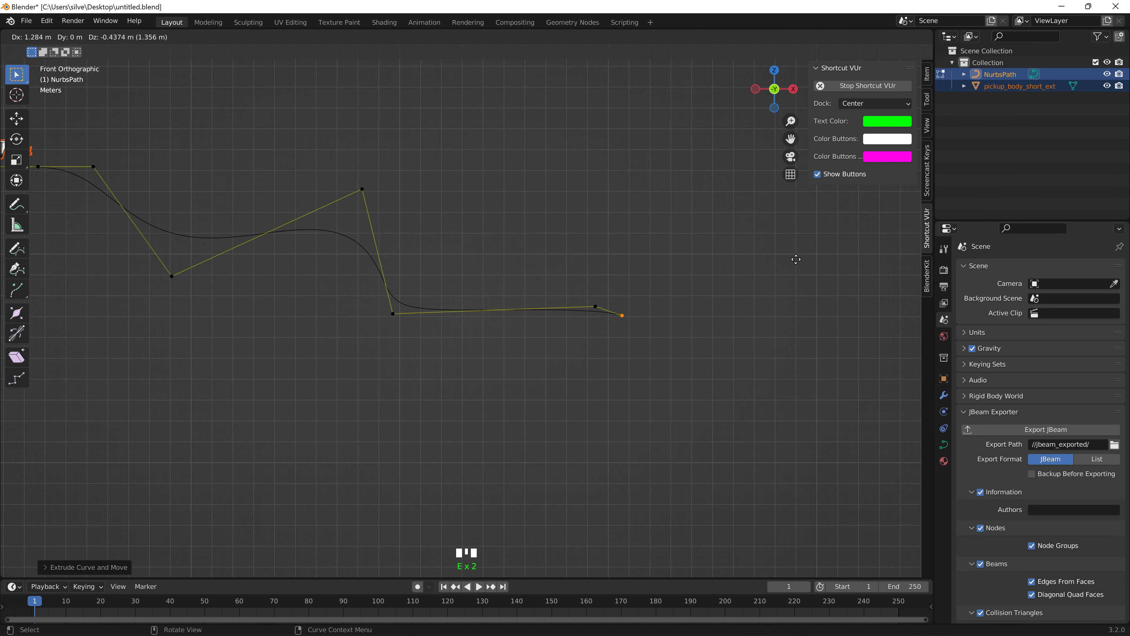
{"action": "left_click", "coordinate": [886, 306]}
{"action": "key", "text": "e"}
{"action": "left_click", "coordinate": [48, 315]}
{"action": "scroll", "coordinate": [86, 342], "scroll_direction": "down", "scroll_amount": 3}
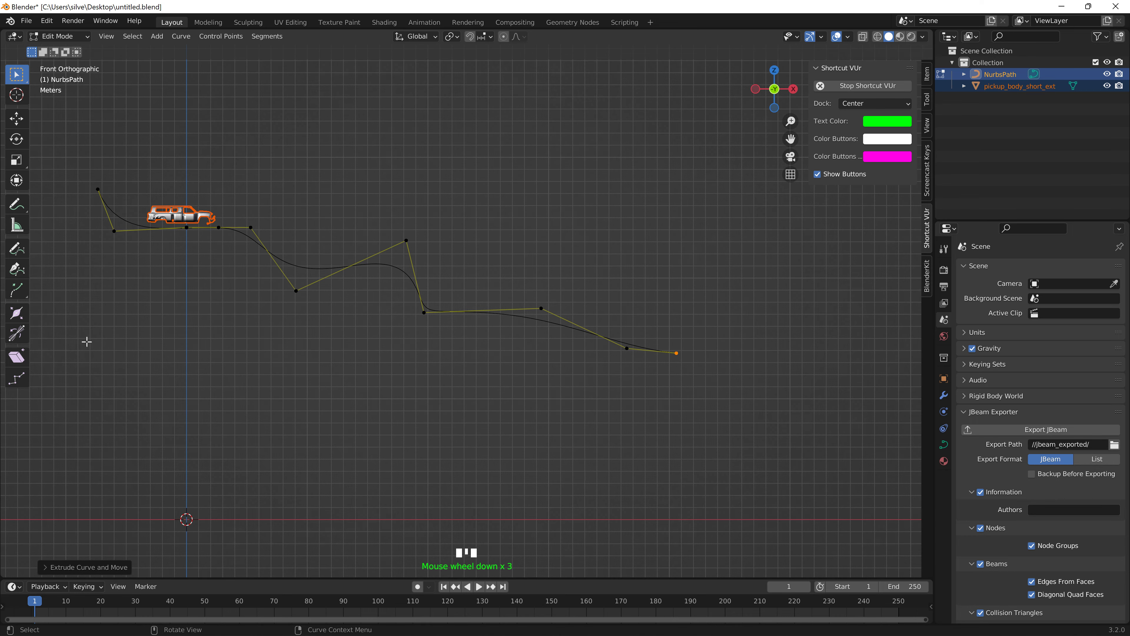
- Move the two control points after the steep drop up and forward, the second about 1.8 m in X and 2.5 m in Z
{"action": "left_click_drag", "start_coordinate": [304, 393], "coordinate": [562, 329]}
{"action": "key", "text": "g"}
{"action": "left_click", "coordinate": [507, 278]}
{"action": "key", "text": "g"}
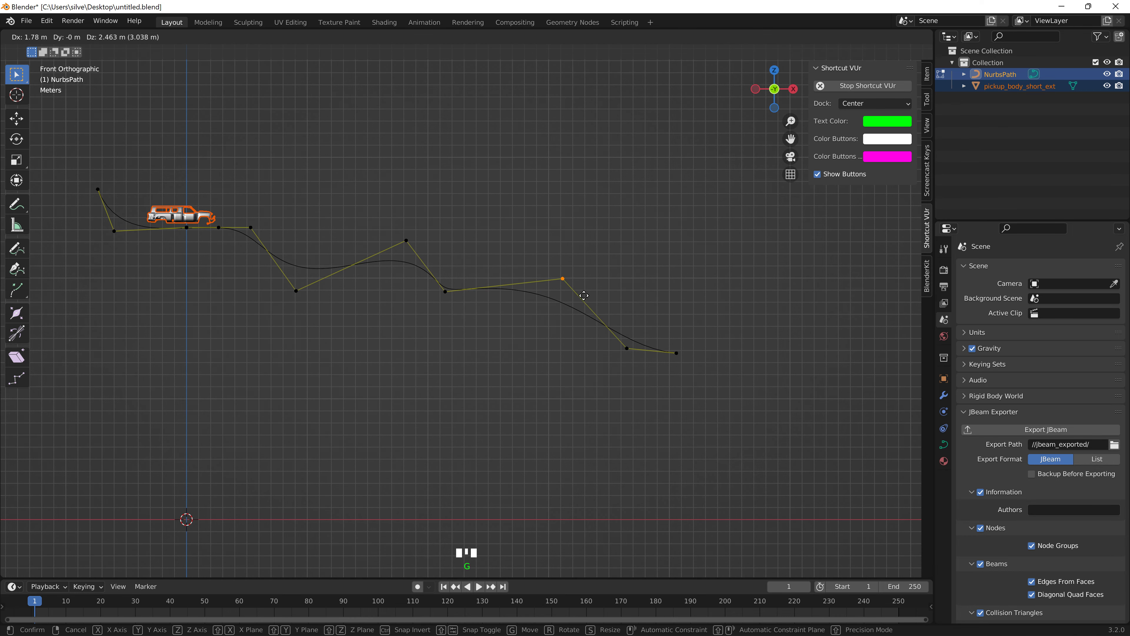
{"action": "left_click", "coordinate": [584, 295]}
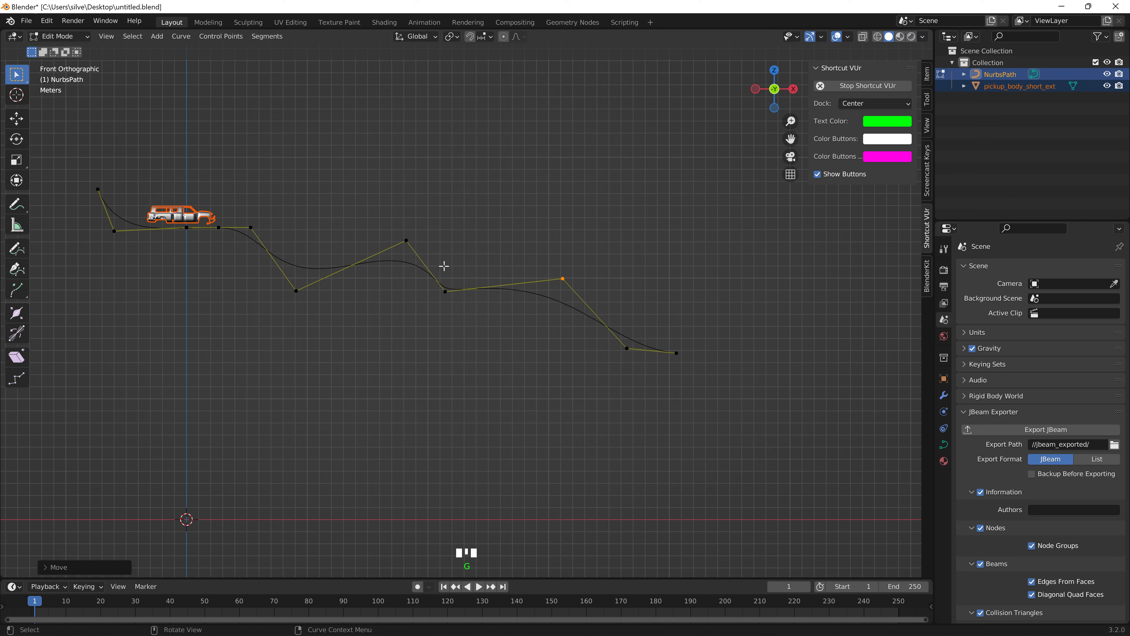
- Shift the crest control point slightly down and back, and move the last two control points about 1.1 m in X and 4.9 m down
{"action": "left_click_drag", "start_coordinate": [428, 268], "coordinate": [402, 231]}
{"action": "key", "text": "g"}
{"action": "left_click", "coordinate": [406, 275]}
{"action": "left_click_drag", "start_coordinate": [608, 300], "coordinate": [713, 411]}
{"action": "key", "text": "g"}
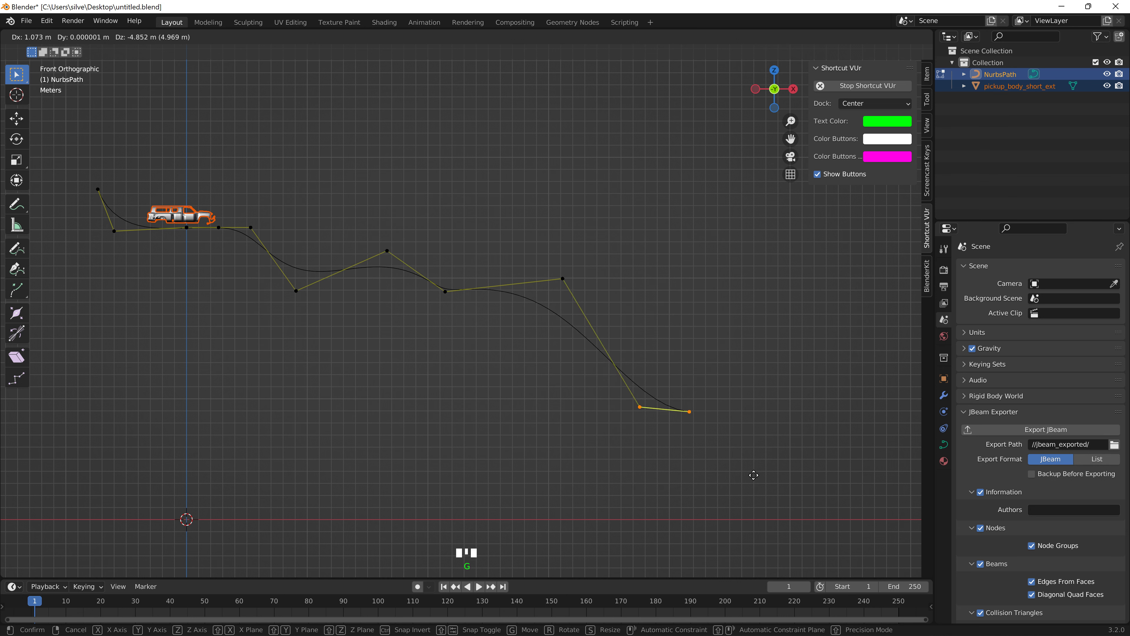
{"action": "left_click", "coordinate": [754, 475]}
- Extrude three more control points from the lower end as a flattening run-out, with the second about 19.6 m along X
{"action": "left_click", "coordinate": [715, 440]}
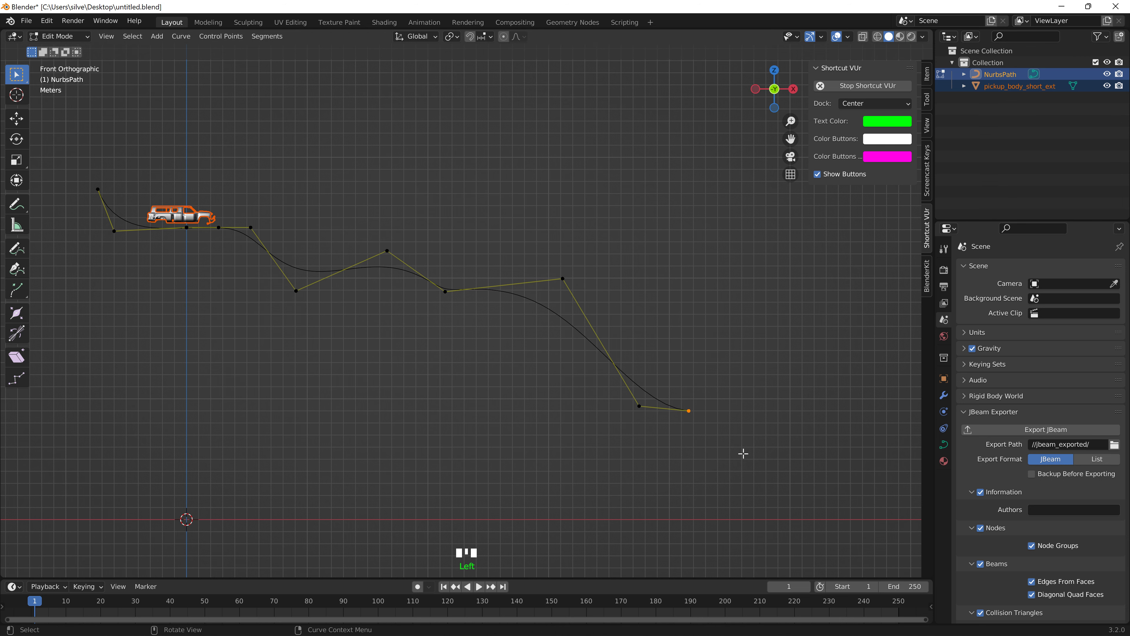
{"action": "key", "text": "e"}
{"action": "left_click", "coordinate": [845, 470]}
{"action": "middle_click_drag", "start_coordinate": [844, 470], "coordinate": [465, 430], "text": "shift"}
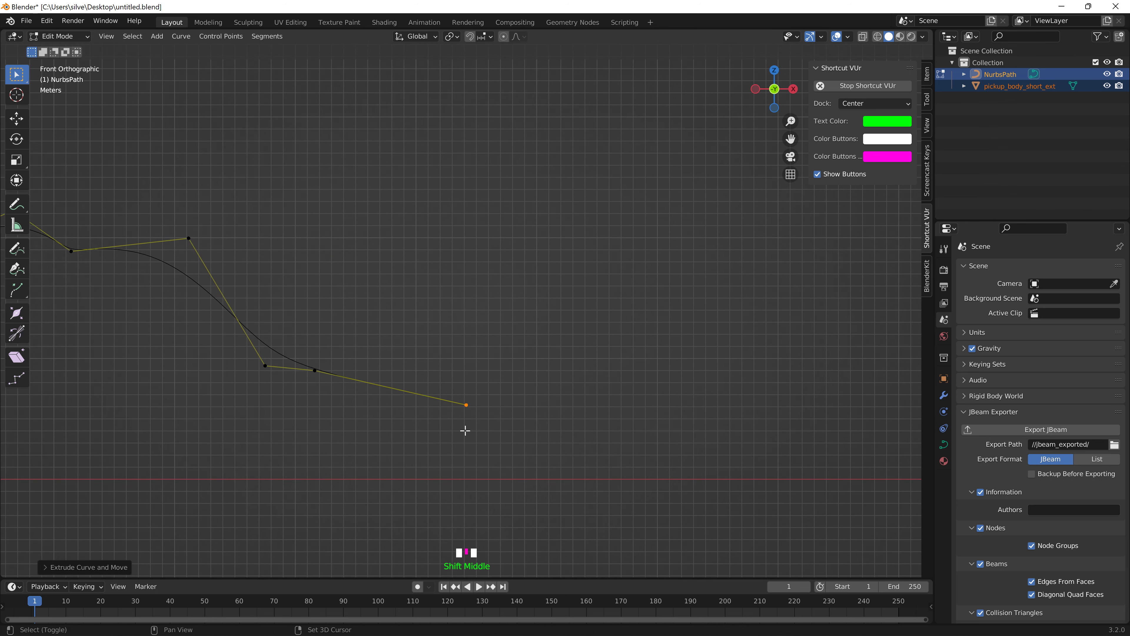
{"action": "key", "text": "e"}
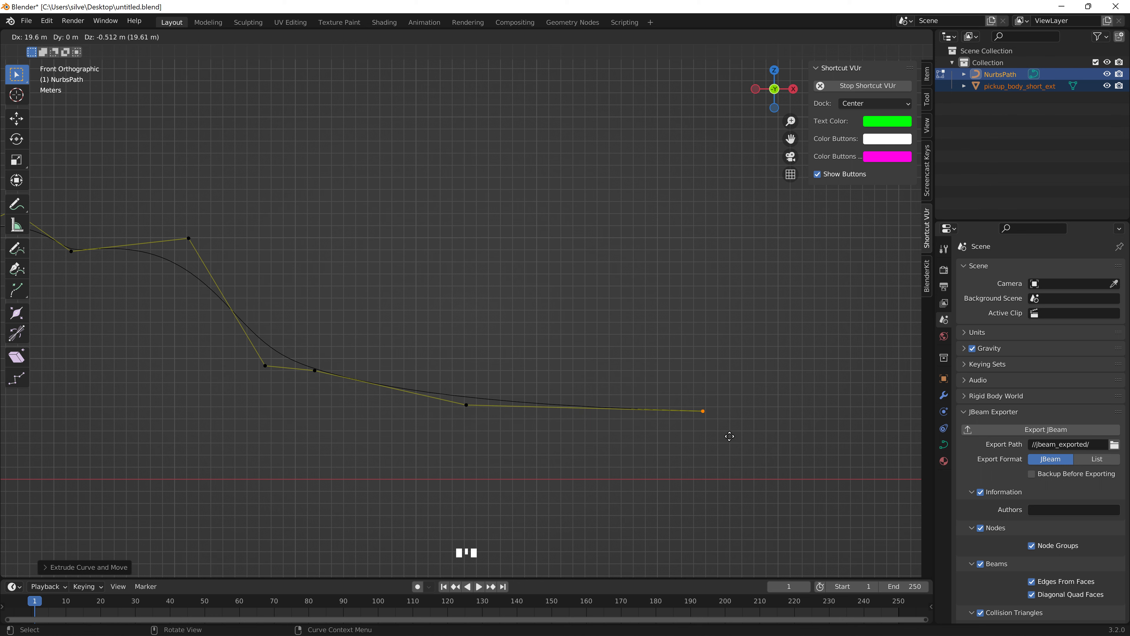
{"action": "left_click", "coordinate": [729, 436]}
{"action": "key", "text": "e"}
{"action": "left_click", "coordinate": [797, 435]}
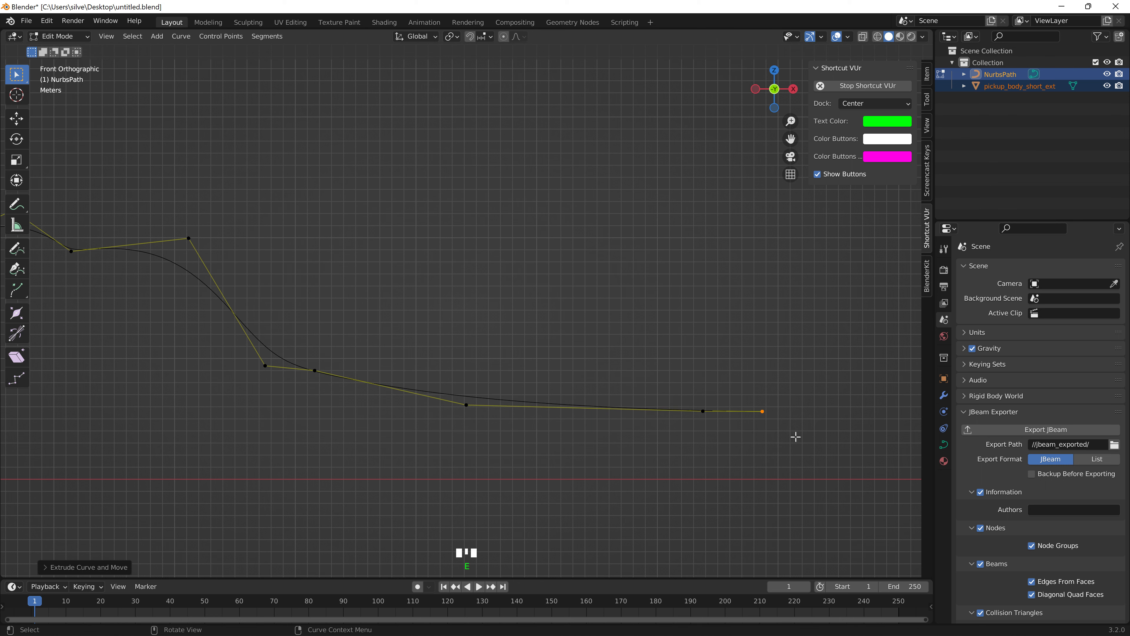
- Move the seven control points of the path's upper section up and back toward negative X
{"action": "scroll", "coordinate": [469, 334], "scroll_direction": "down", "scroll_amount": 3}
{"action": "middle_click_drag", "start_coordinate": [388, 310], "coordinate": [576, 374], "text": "shift"}
{"action": "left_click_drag", "start_coordinate": [198, 243], "coordinate": [428, 402]}
{"action": "key", "text": "g"}
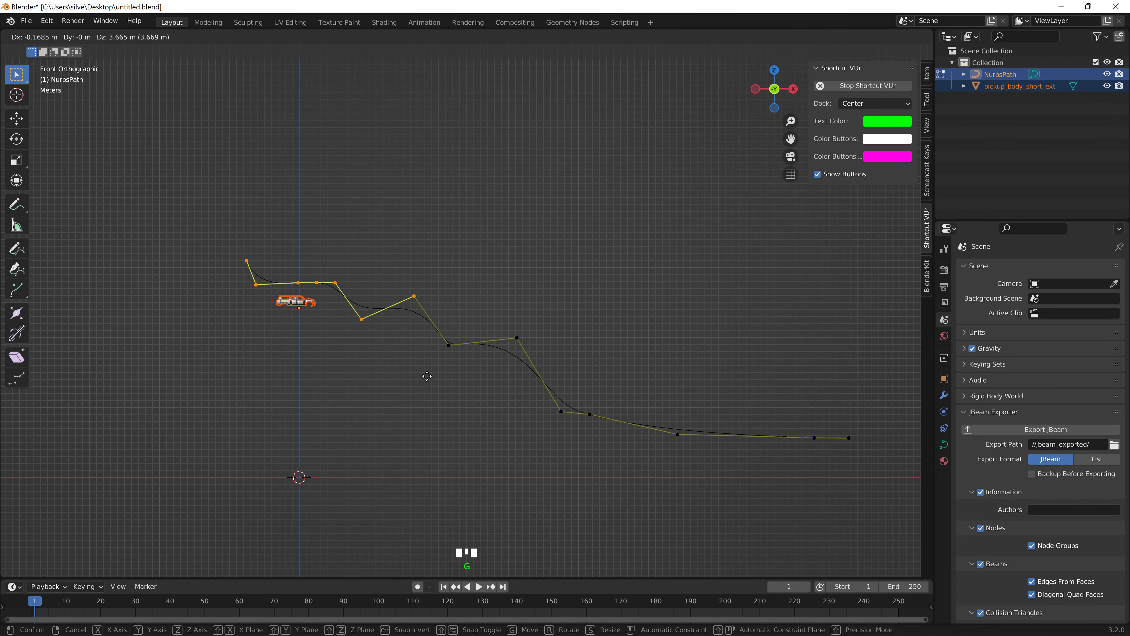
{"action": "left_click", "coordinate": [389, 340]}
- Move the control point below the crest about 1.5 m back and 2.7 m up, and shift the five topmost points slightly up and back
{"action": "left_click_drag", "start_coordinate": [463, 388], "coordinate": [435, 340]}
{"action": "key", "text": "g"}
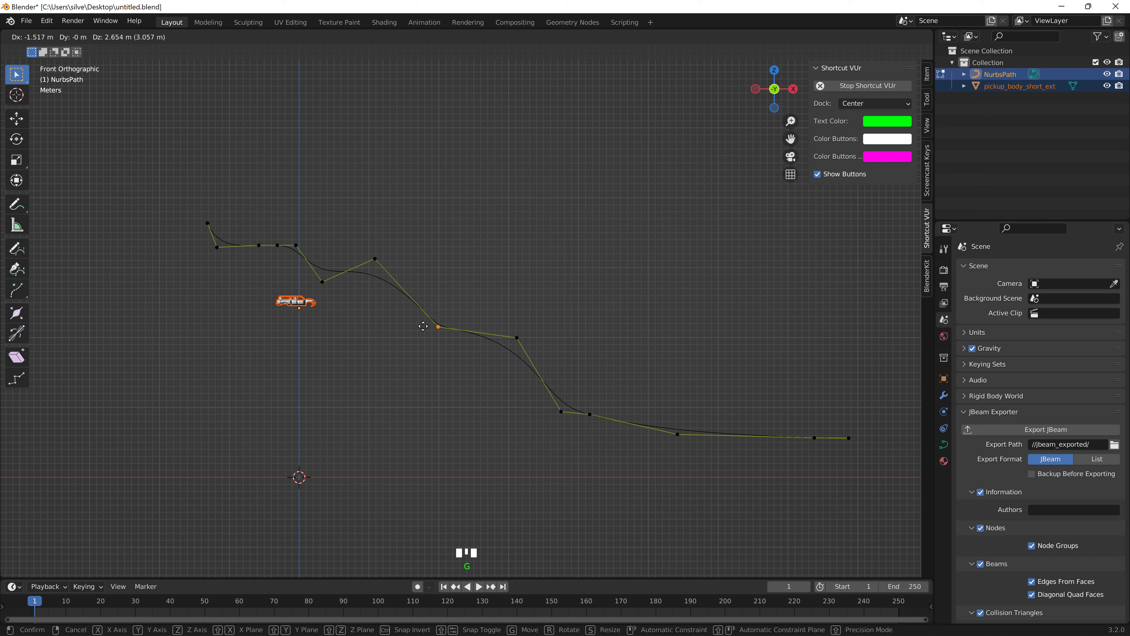
{"action": "left_click", "coordinate": [396, 310]}
{"action": "left_click_drag", "start_coordinate": [191, 207], "coordinate": [320, 275]}
{"action": "key", "text": "g"}
{"action": "left_click", "coordinate": [300, 268]}
{"action": "left_click_drag", "start_coordinate": [477, 308], "coordinate": [679, 490]}
{"action": "key", "text": "r"}
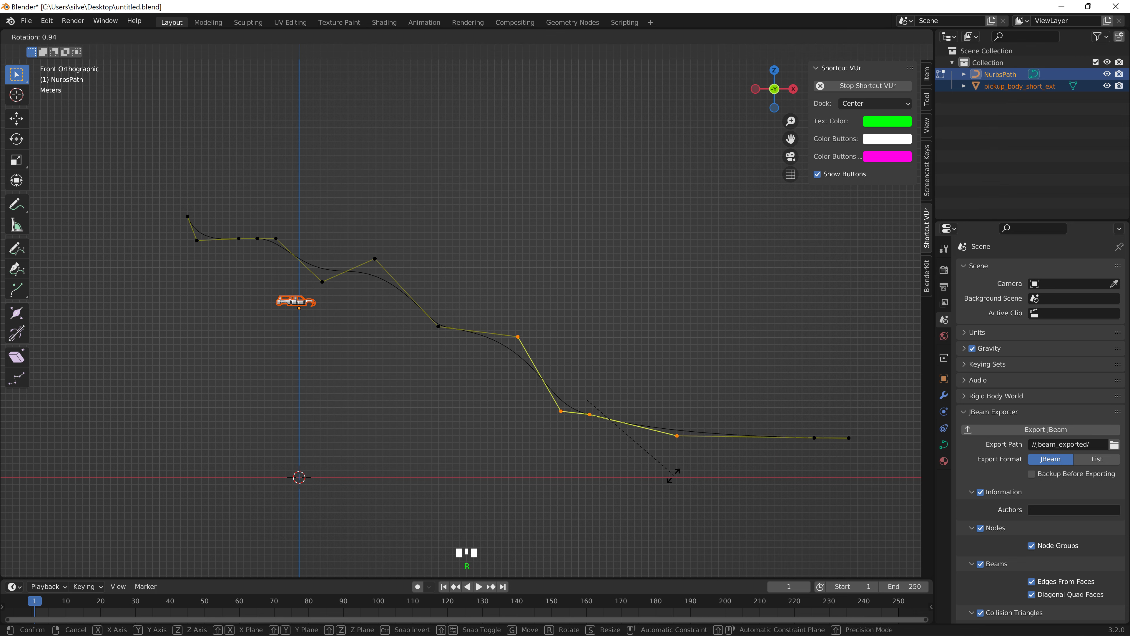
{"action": "left_click", "coordinate": [649, 435]}
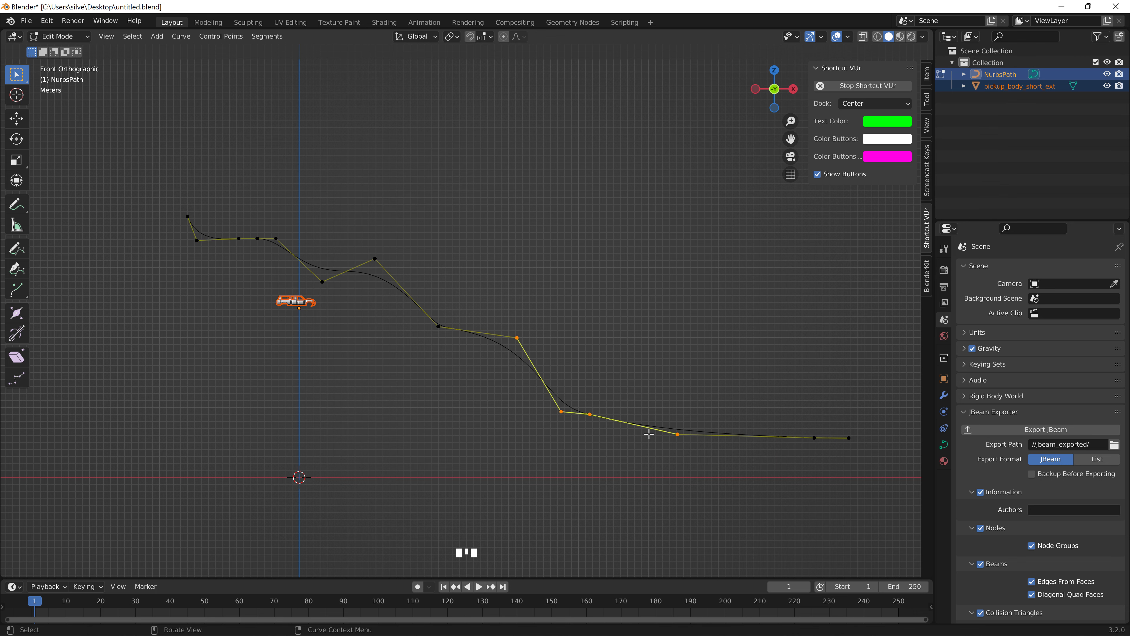
- Deselect all of the path's control points and return to Object Mode
{"action": "middle_click_drag", "start_coordinate": [369, 214], "coordinate": [365, 210]}
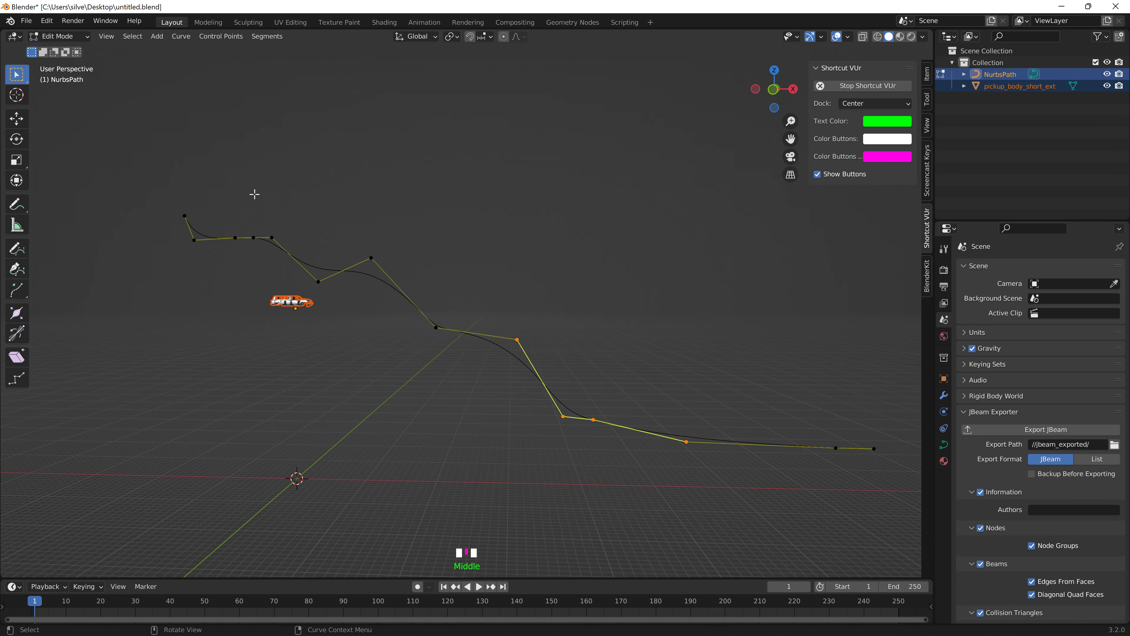
{"action": "left_click_drag", "start_coordinate": [246, 280], "coordinate": [305, 333]}
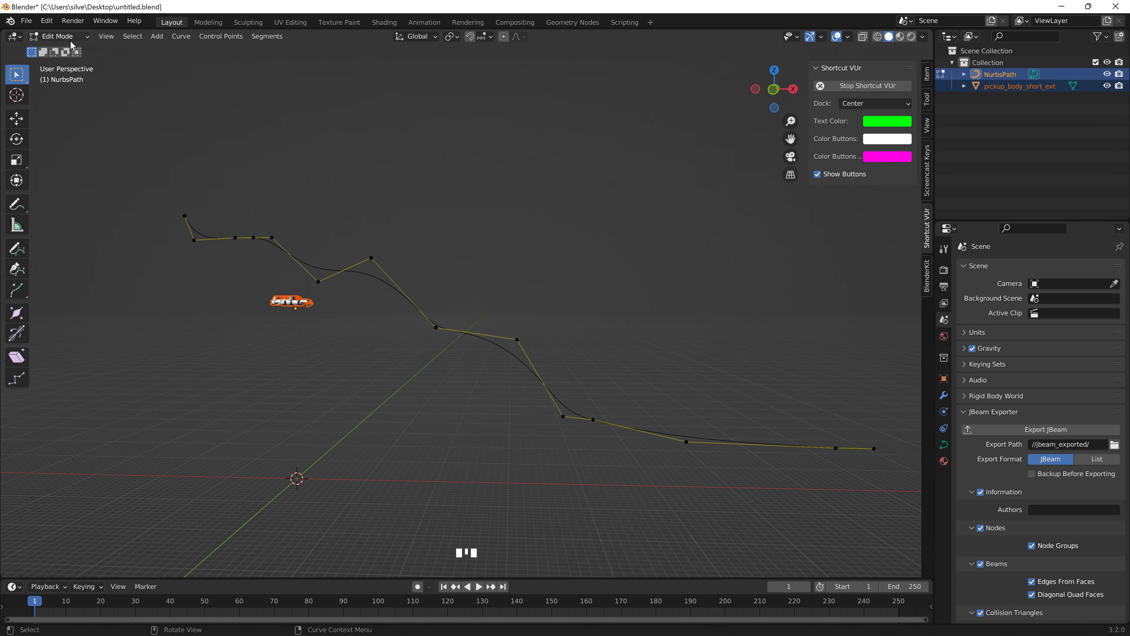
{"action": "left_click", "coordinate": [58, 36]}
{"action": "left_click", "coordinate": [53, 48]}
- Convert the NURBS path to a mesh and enter Edit Mode on it
{"action": "right_click", "coordinate": [390, 292]}
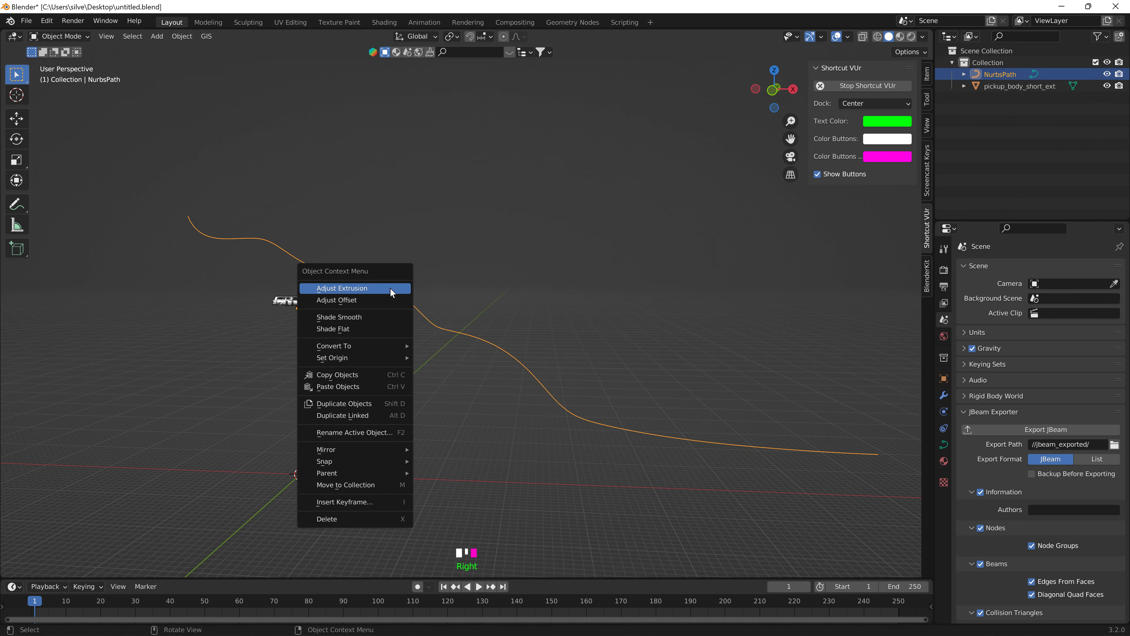
{"action": "mouse_move", "coordinate": [400, 350]}
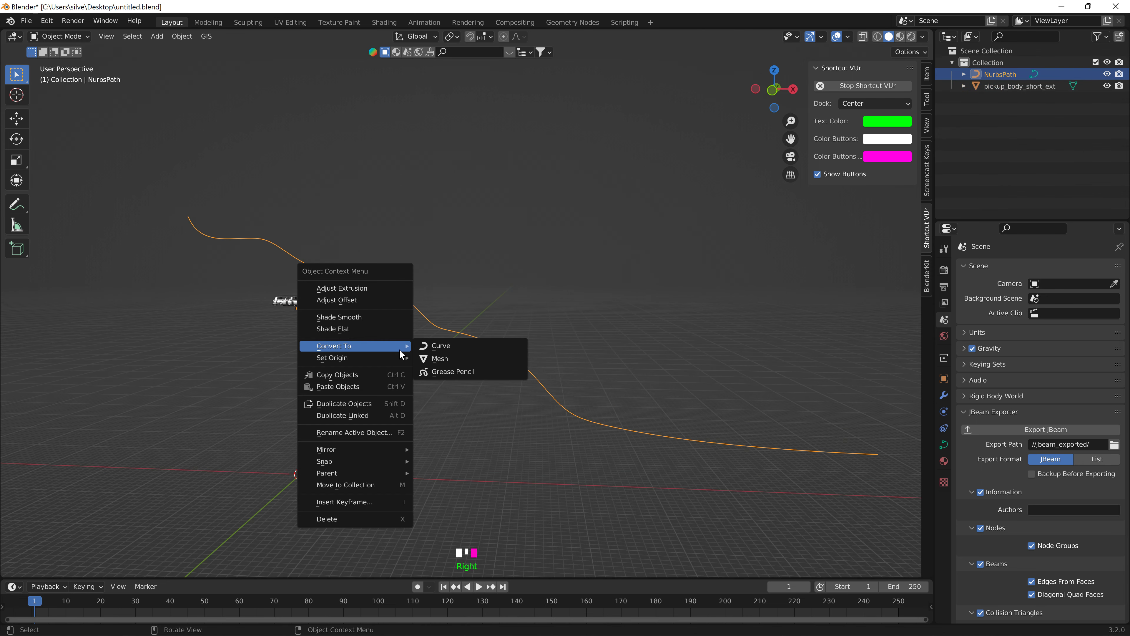
{"action": "left_click", "coordinate": [436, 358]}
{"action": "middle_click_drag", "start_coordinate": [580, 328], "coordinate": [200, 142]}
{"action": "left_click", "coordinate": [87, 39]}
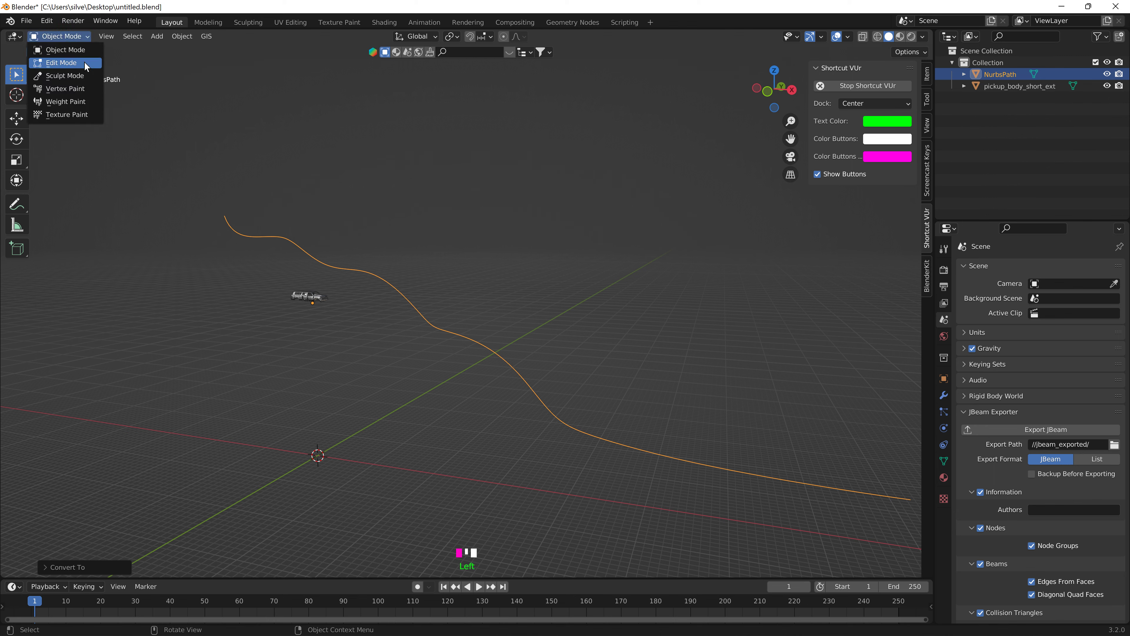
{"action": "left_click", "coordinate": [58, 65]}
- Inspect the spacing of the converted path's vertices from the upper end down the slope
{"action": "scroll", "coordinate": [366, 287], "scroll_direction": "up", "scroll_amount": 6}
{"action": "middle_click_drag", "start_coordinate": [351, 278], "coordinate": [596, 411], "text": "shift"}
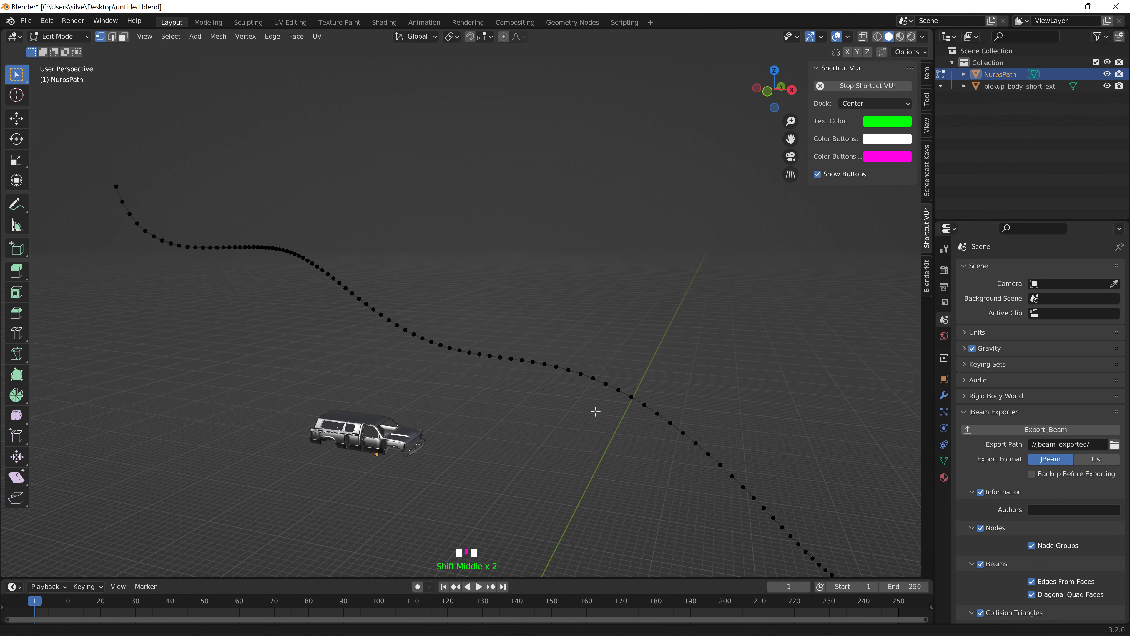
{"action": "middle_click_drag", "start_coordinate": [539, 330], "coordinate": [435, 338], "text": "shift"}
{"action": "scroll", "coordinate": [435, 339], "scroll_direction": "up", "scroll_amount": 3}
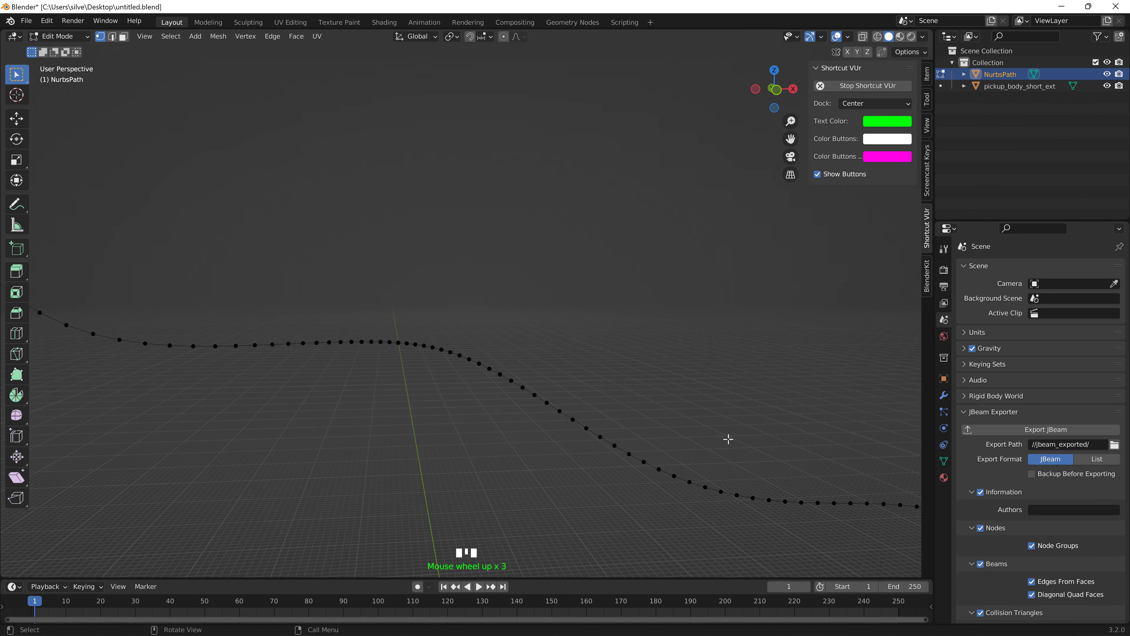
{"action": "middle_click_drag", "start_coordinate": [729, 438], "coordinate": [179, 263], "text": "shift"}
{"action": "middle_click_drag", "start_coordinate": [631, 414], "coordinate": [219, 217], "text": "shift"}
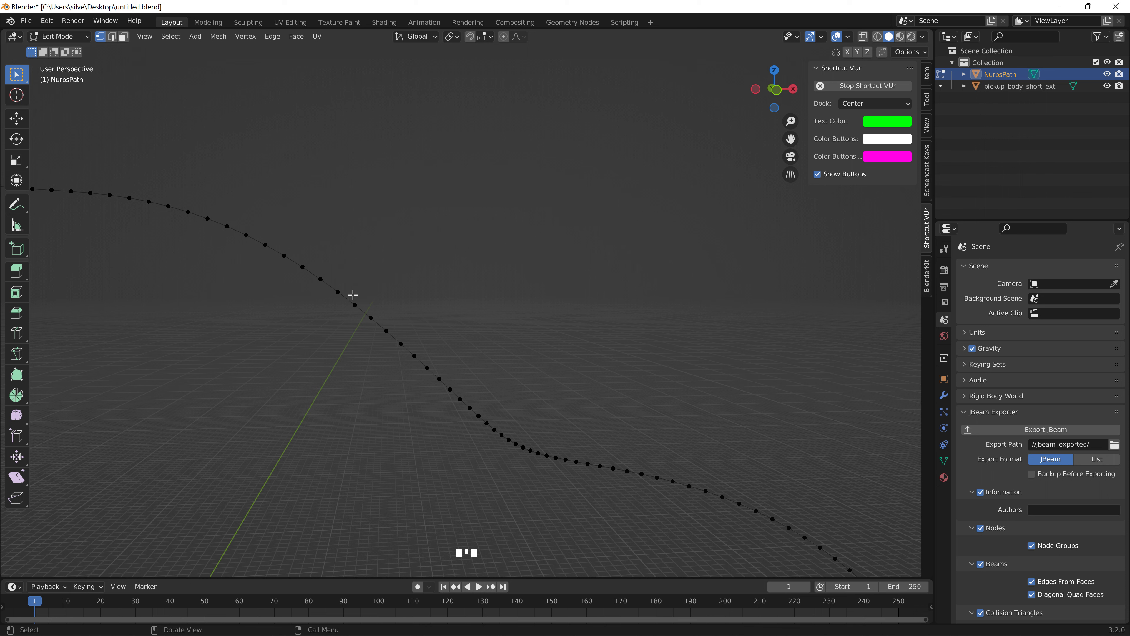
{"action": "scroll", "coordinate": [458, 383], "scroll_direction": "down", "scroll_amount": 9}
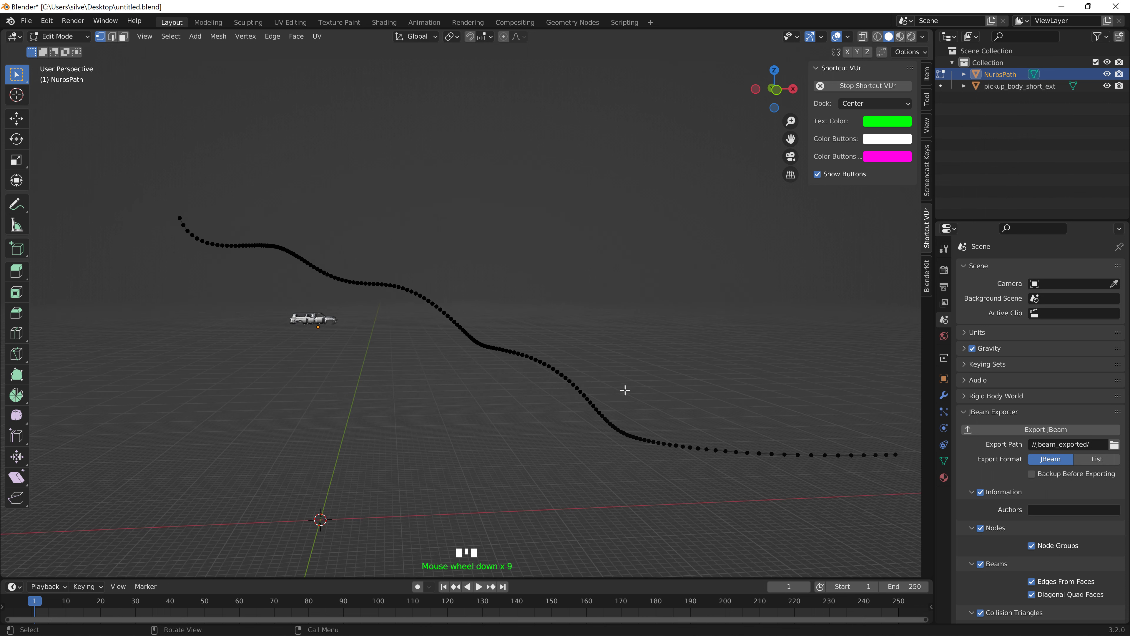
- Select all vertices of the profile and extrude them along positive Y into a wide downhill surface, using the XYZ axis option
{"action": "key", "text": "e"}
{"action": "key", "text": "a"}
{"action": "middle_click_drag", "start_coordinate": [637, 320], "coordinate": [488, 329]}
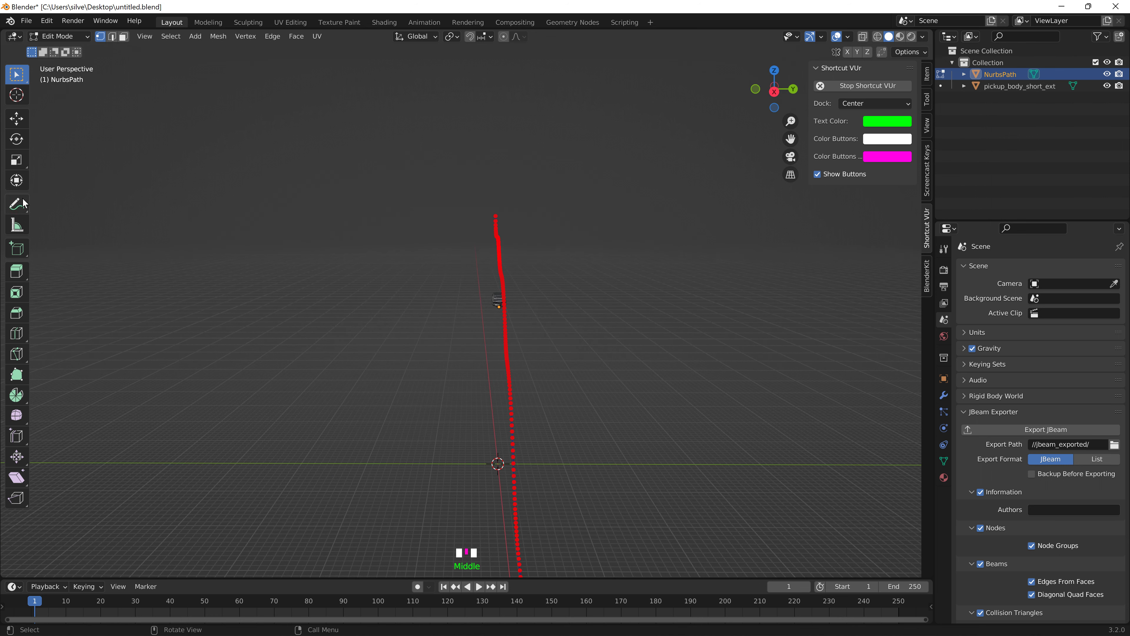
{"action": "left_click", "coordinate": [24, 274]}
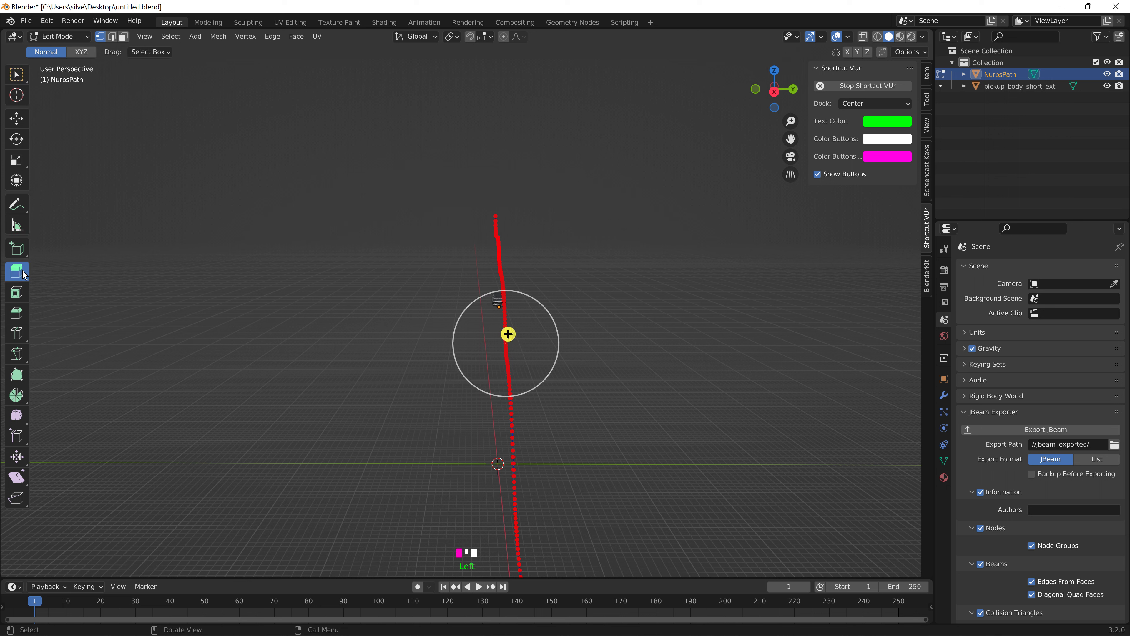
{"action": "left_click", "coordinate": [82, 52]}
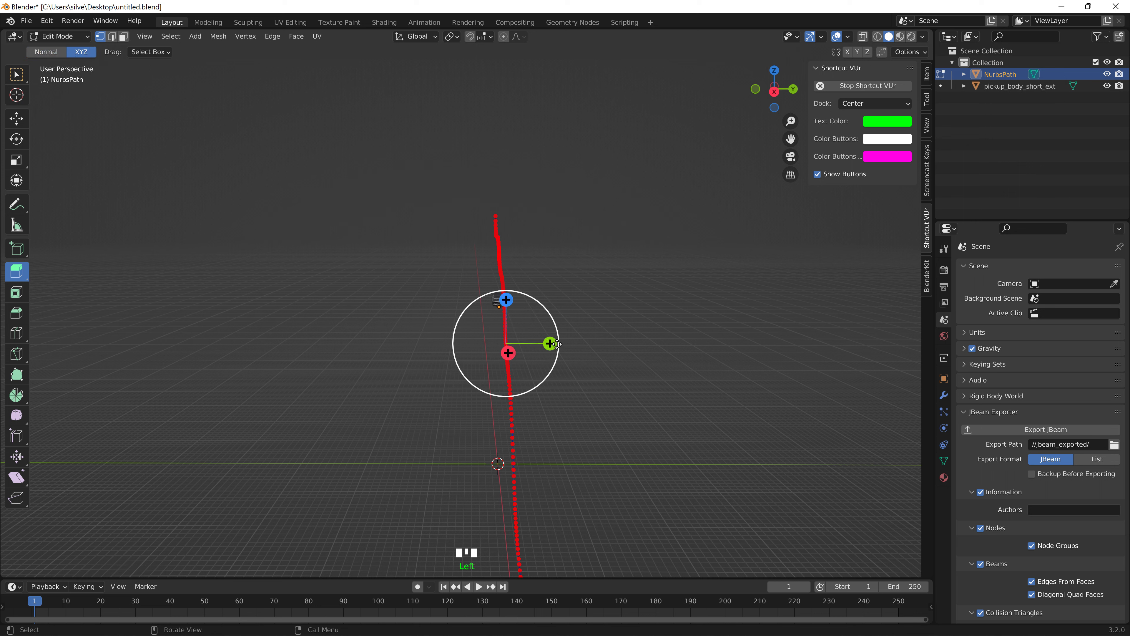
{"action": "left_click_drag", "start_coordinate": [550, 343], "coordinate": [687, 345]}
{"action": "middle_click_drag", "start_coordinate": [712, 374], "coordinate": [690, 352]}
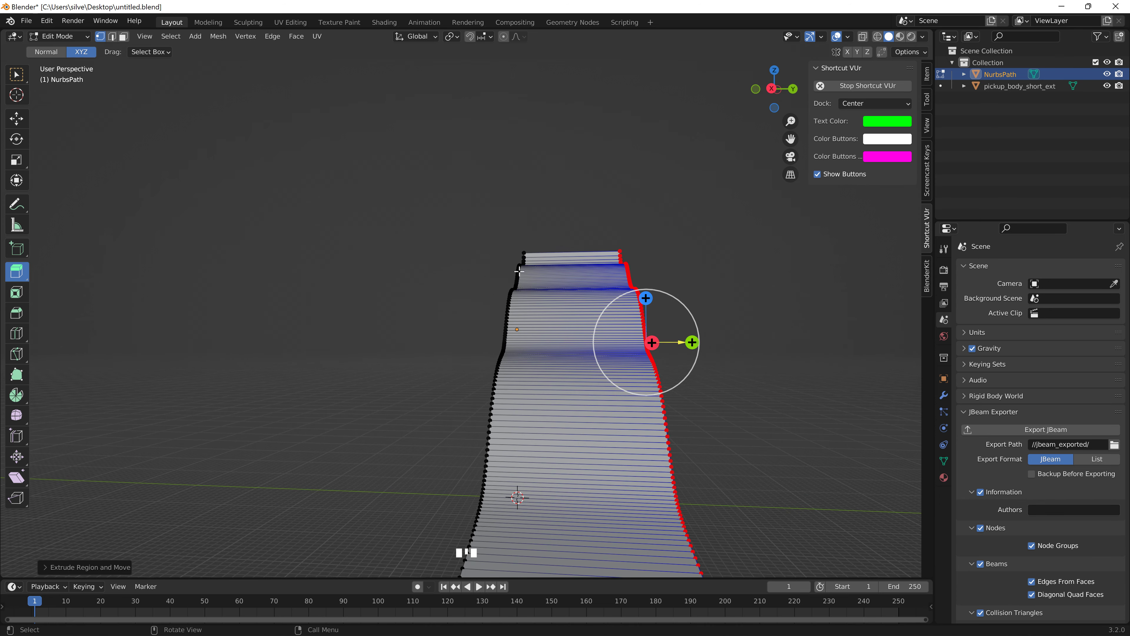
- Deselect everything and add a single loop cut running lengthwise down the middle of the slope surface
{"action": "left_click", "coordinate": [673, 249]}
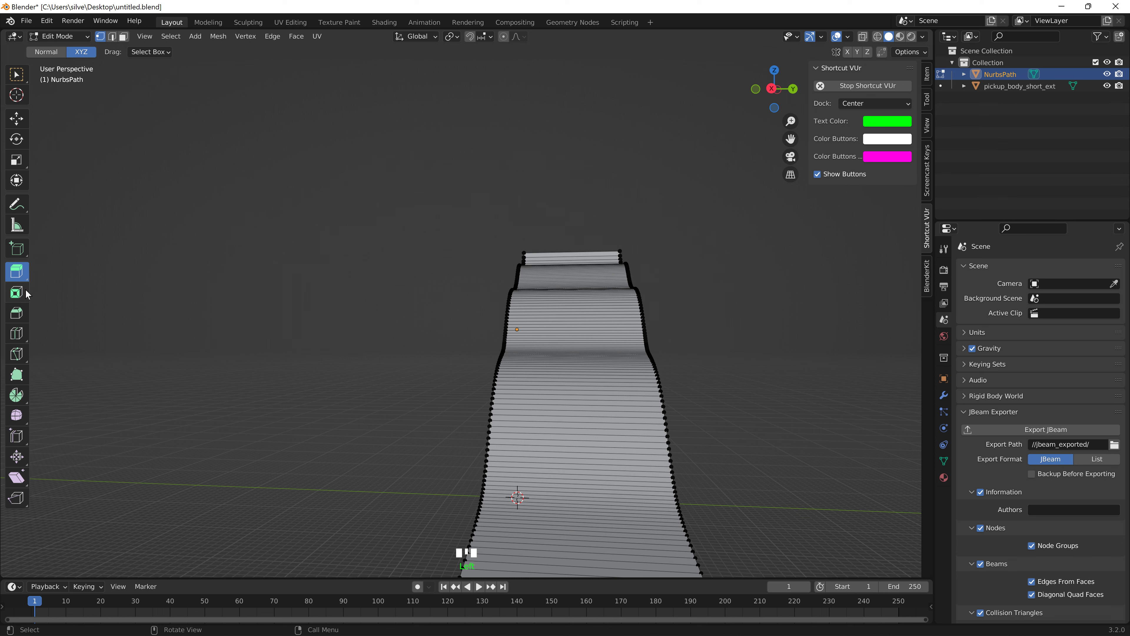
{"action": "left_click", "coordinate": [18, 333]}
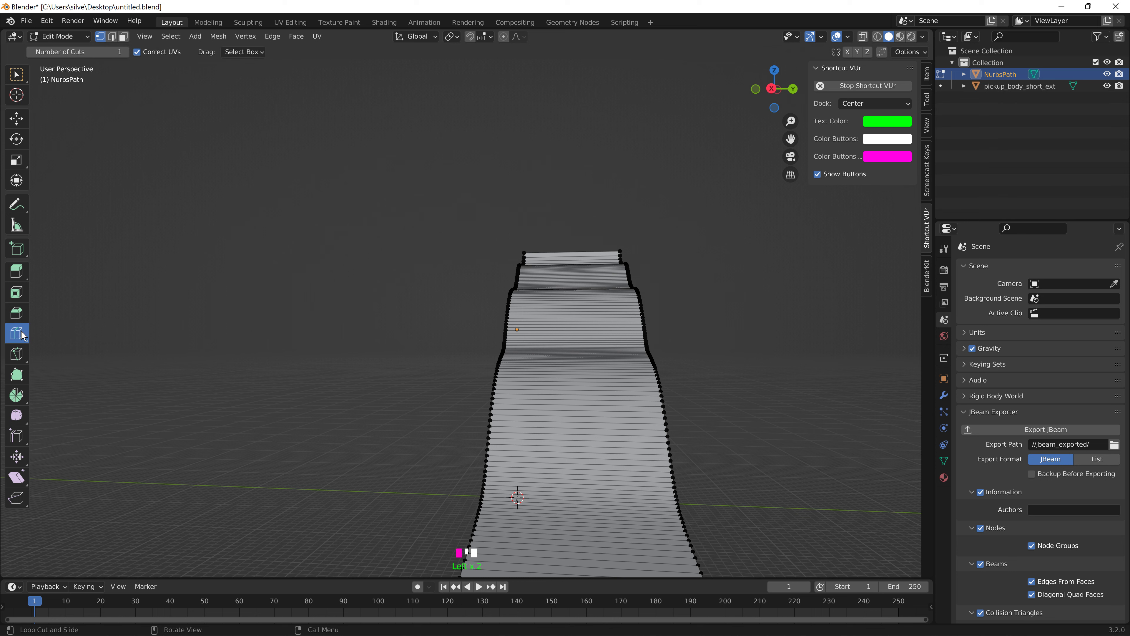
{"action": "left_click", "coordinate": [575, 356]}
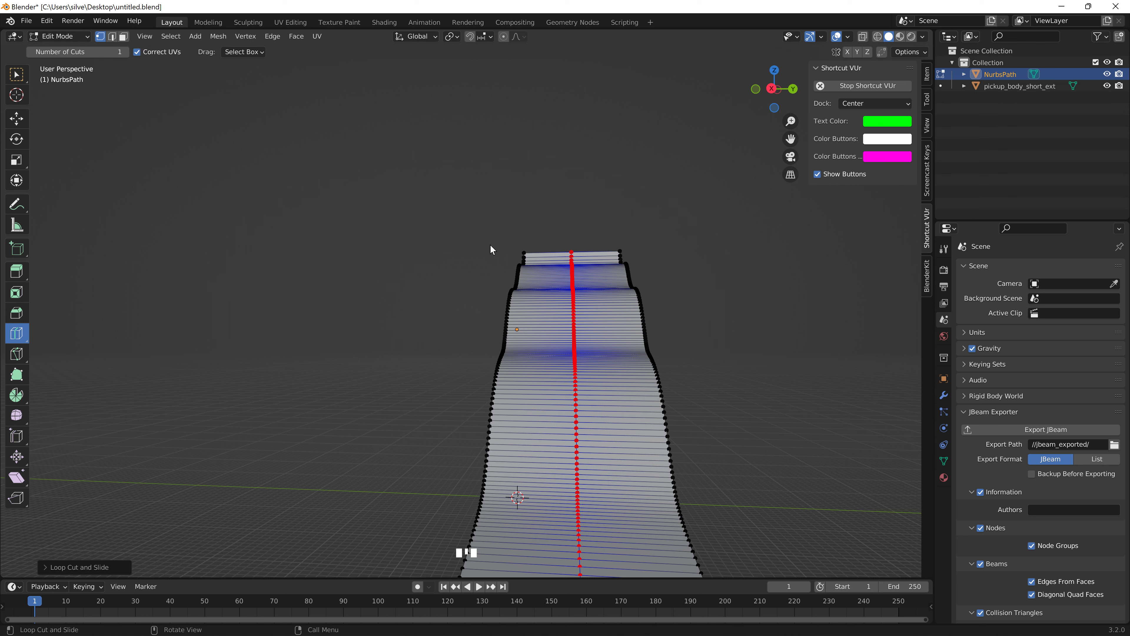
{"action": "key", "text": "g"}
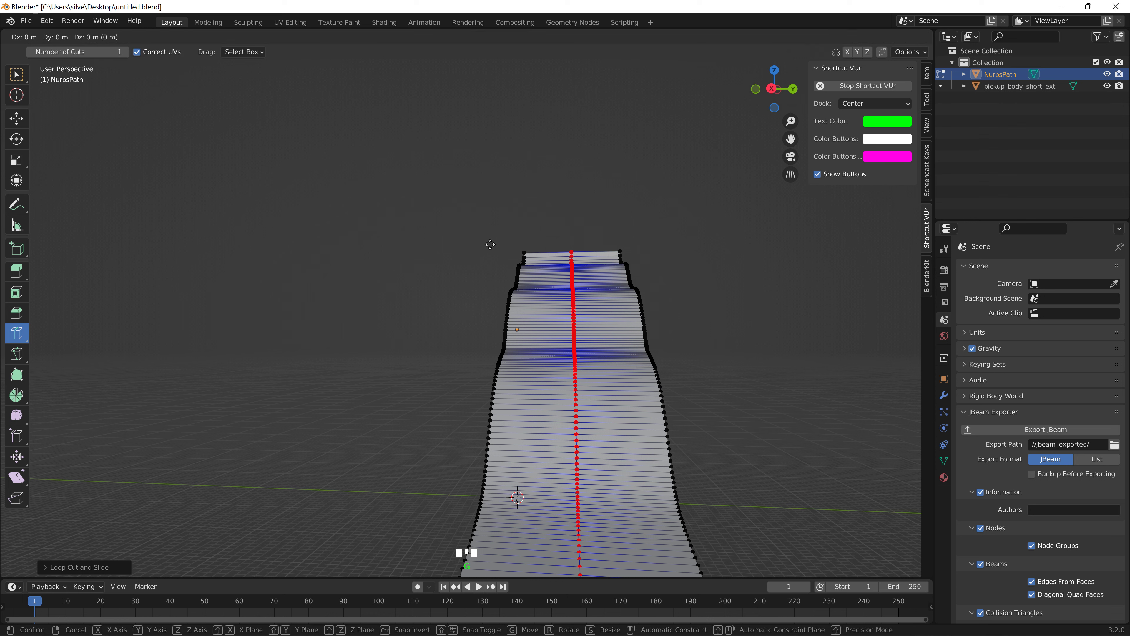
{"action": "key", "text": "Escape"}
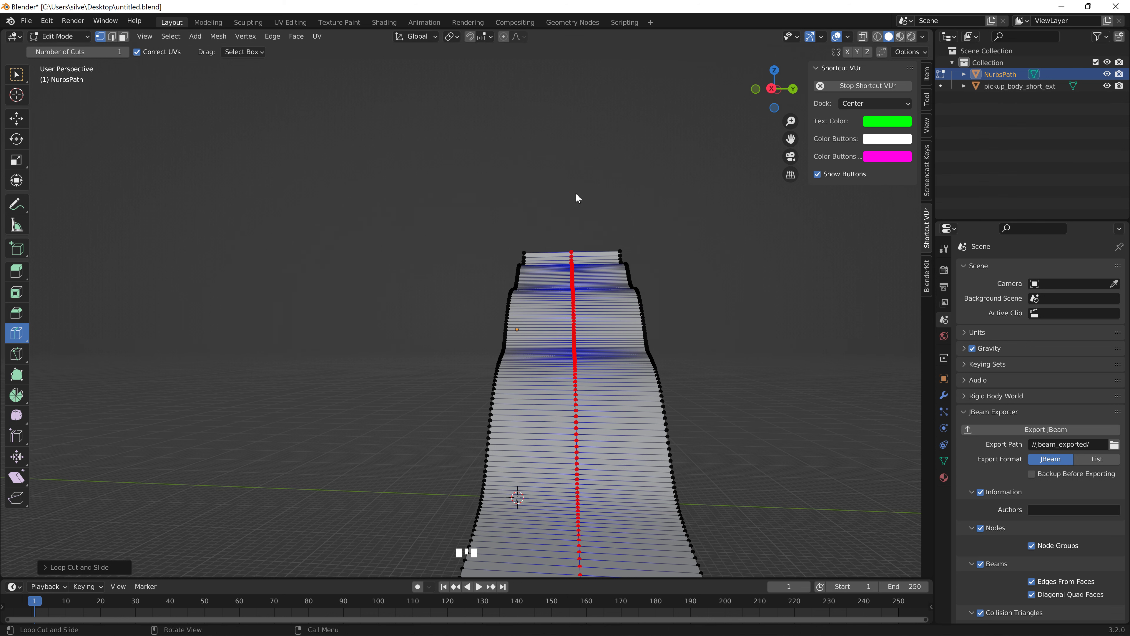
{"action": "key", "text": "g"}
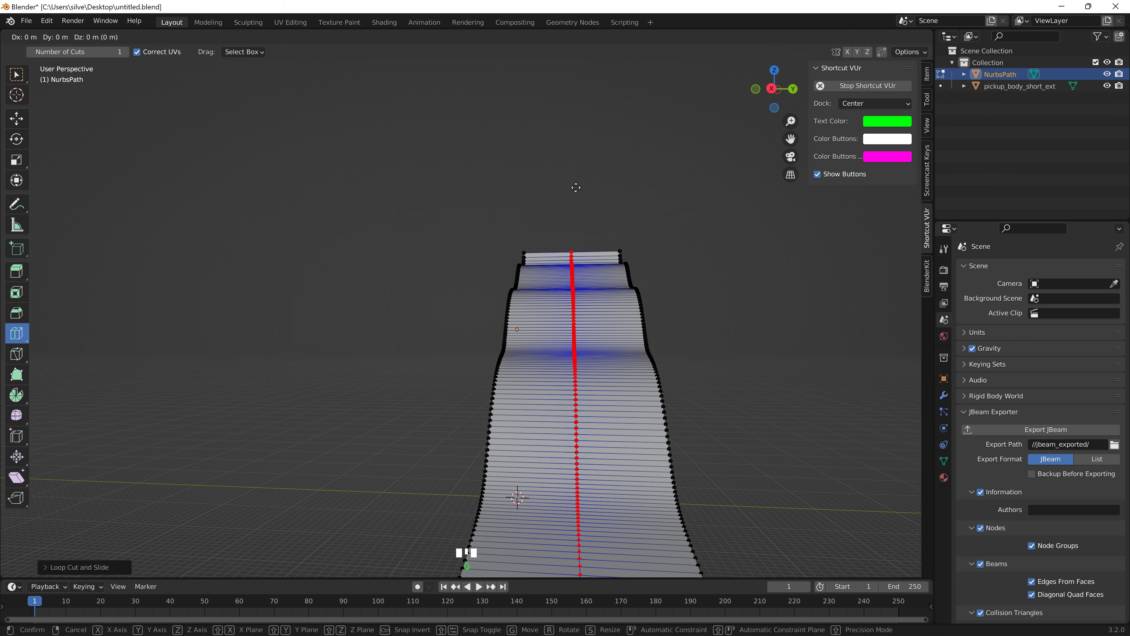
{"action": "key", "text": "y"}
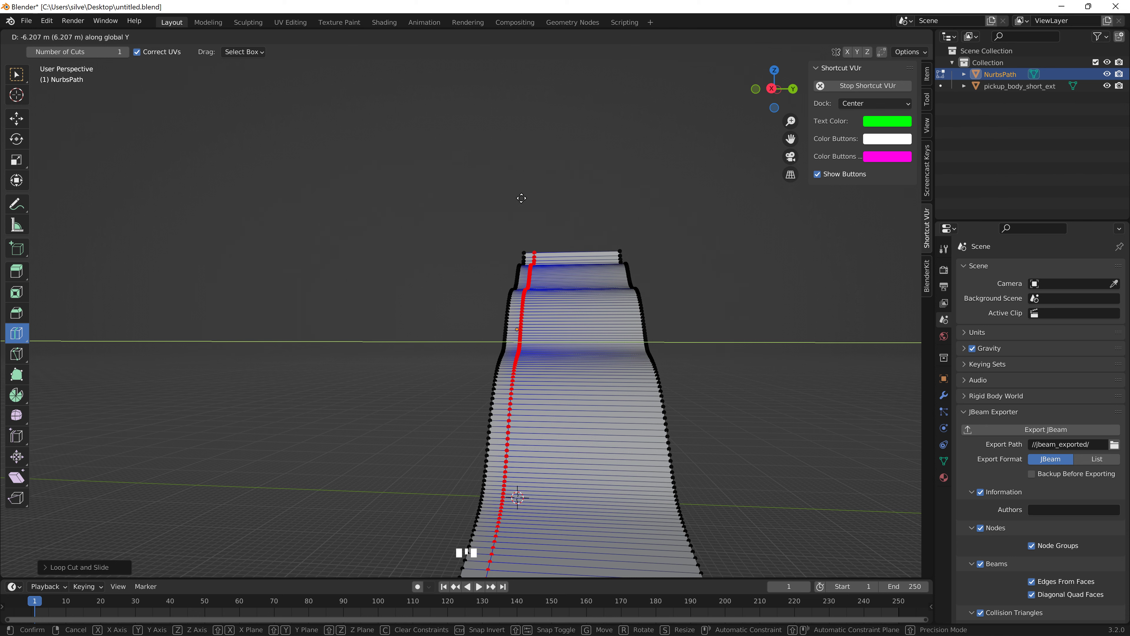
{"action": "key", "text": "x"}
{"action": "right_click", "coordinate": [555, 151]}
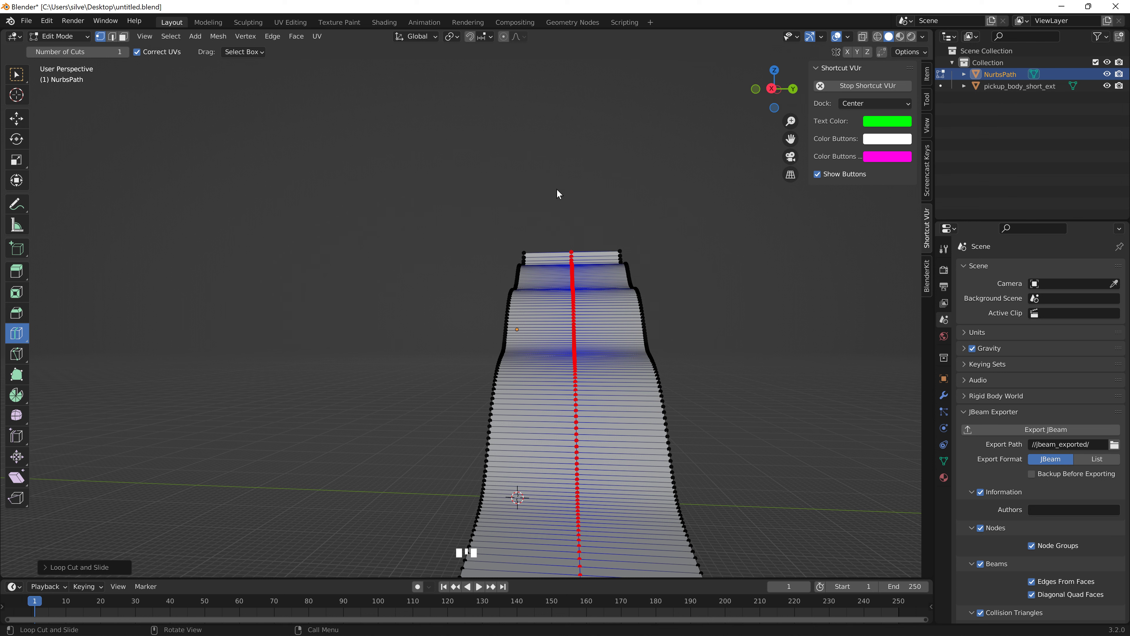
- Move the new edge loop along negative Y until it lies close to the surface's original edge
{"action": "key", "text": "g"}
{"action": "key", "text": "y"}
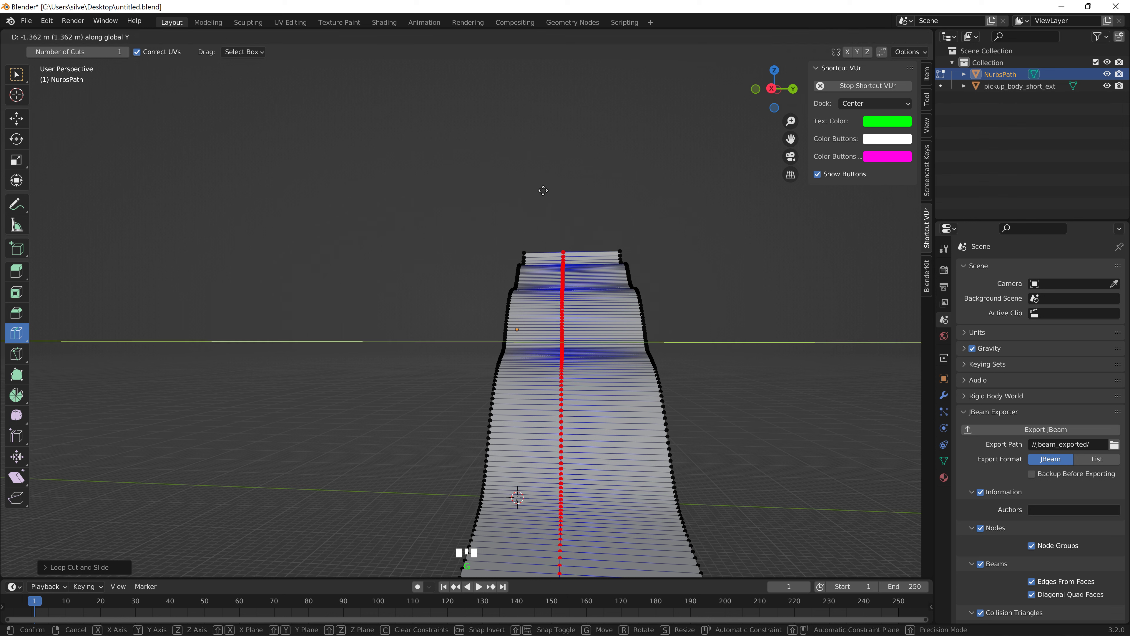
{"action": "left_click", "coordinate": [500, 197]}
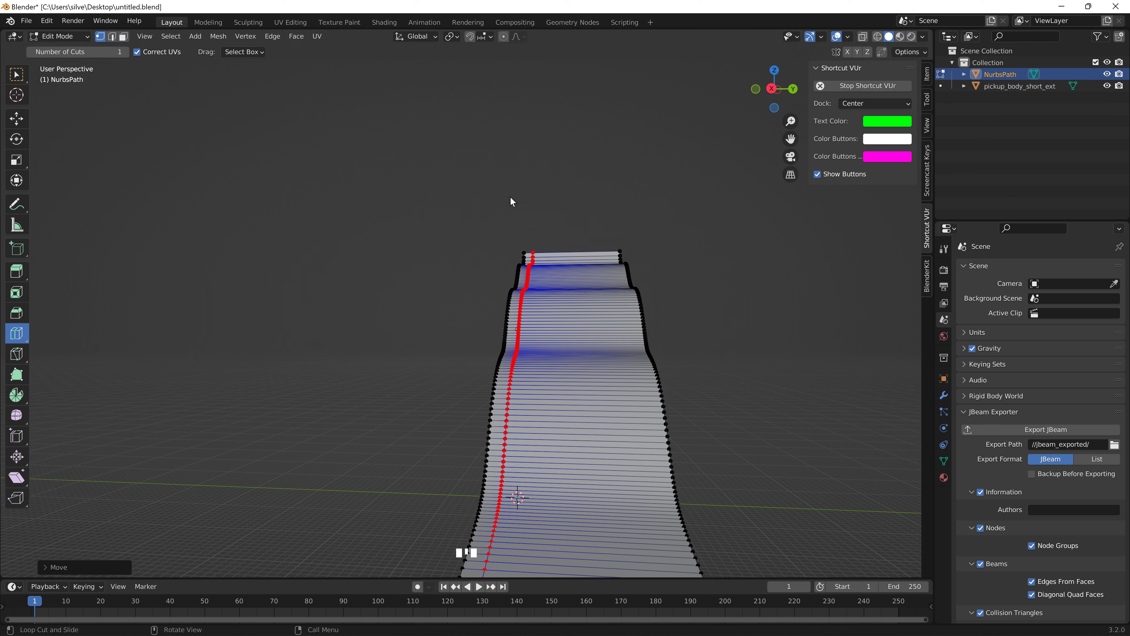
{"action": "key", "text": "shift+d"}
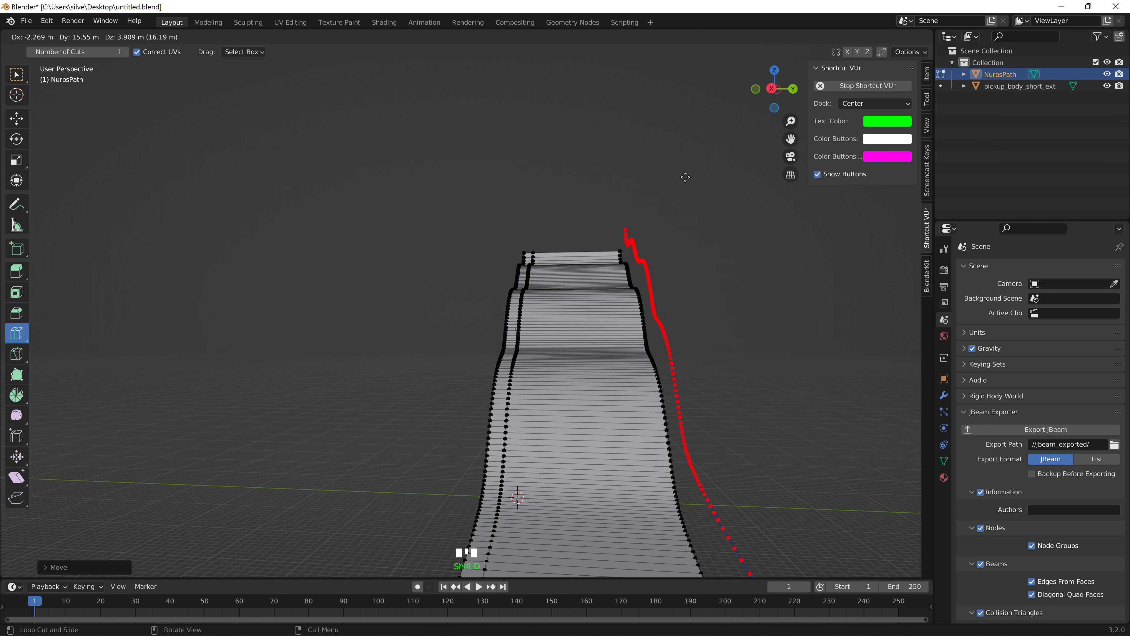
{"action": "right_click", "coordinate": [725, 172]}
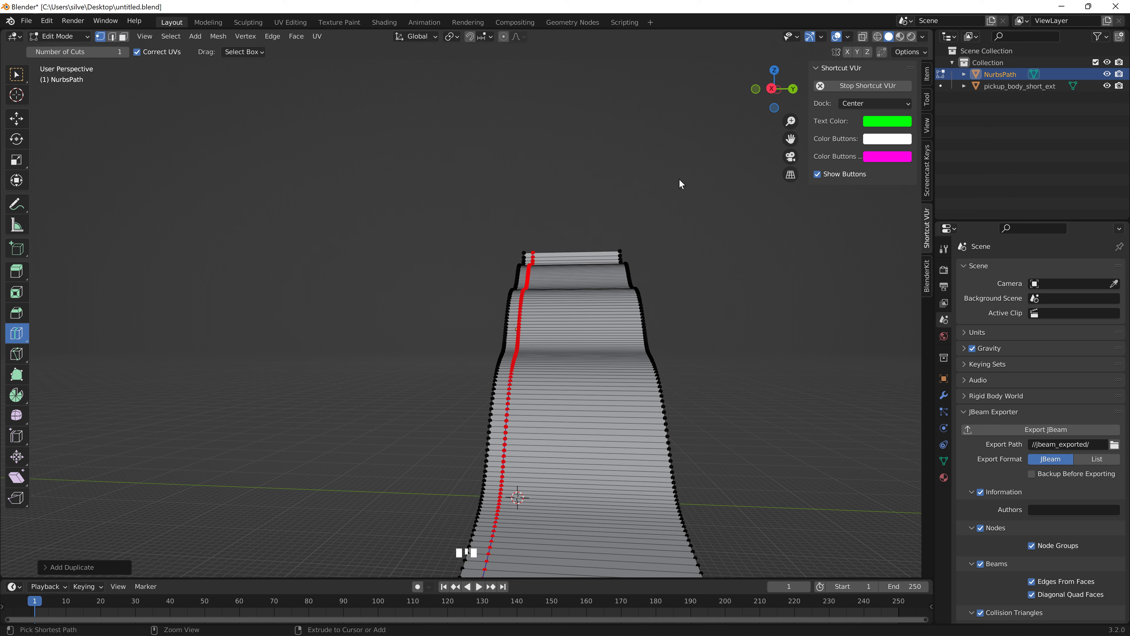
{"action": "key", "text": "ctrl+z"}
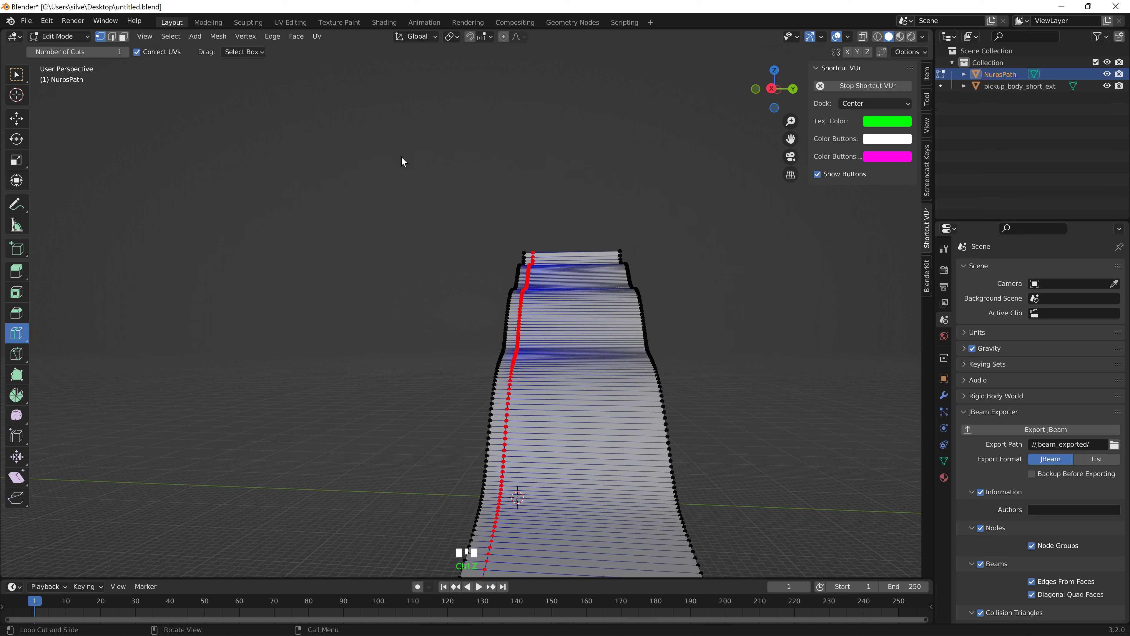
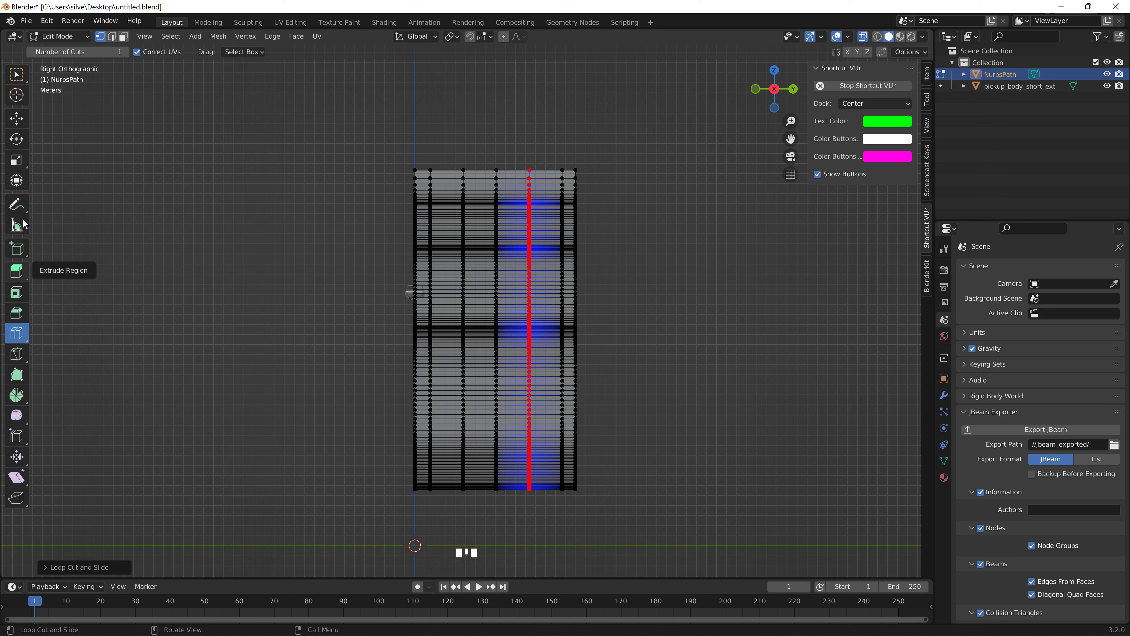
- Box-select the full middle column of vertices on the slope in the right view and enable proportional editing
{"action": "left_click", "coordinate": [21, 79]}
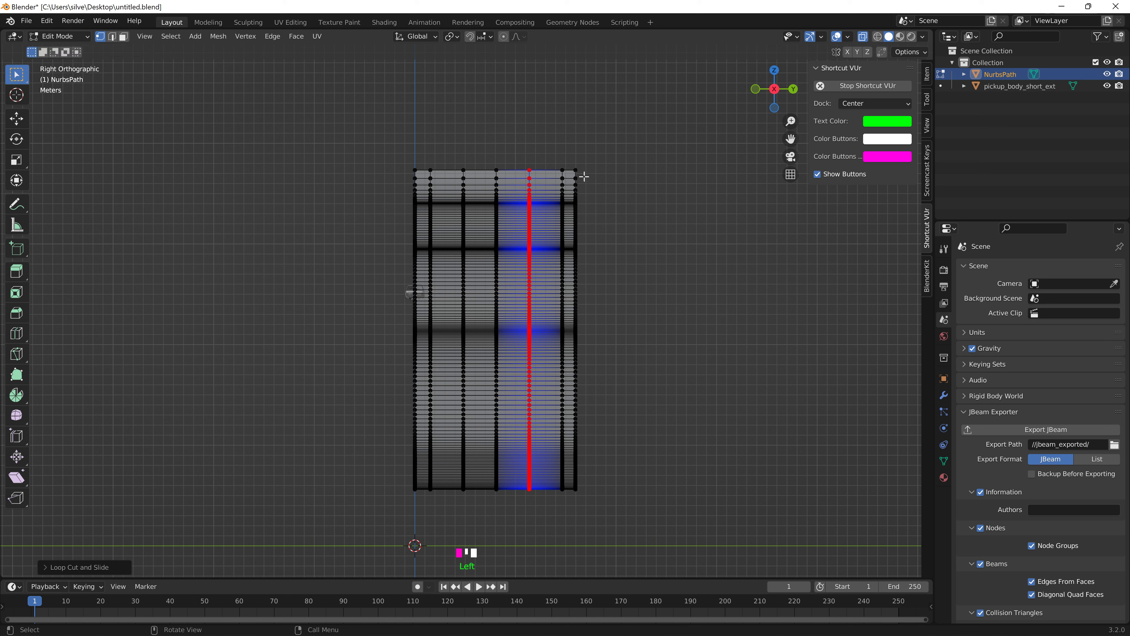
{"action": "left_click_drag", "start_coordinate": [478, 149], "coordinate": [511, 525]}
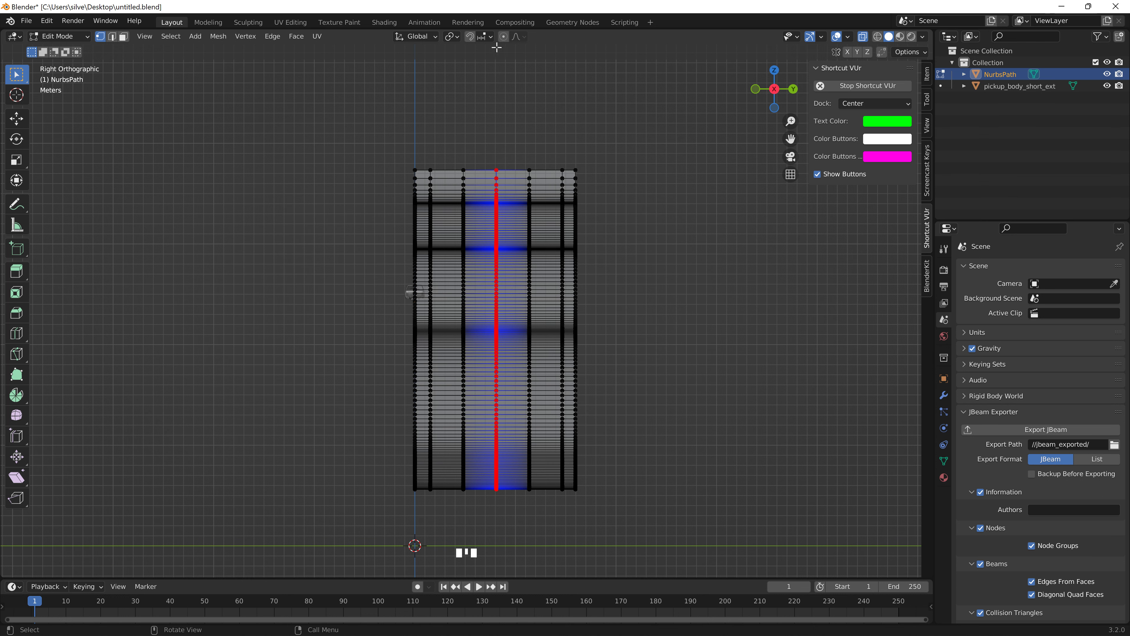
{"action": "left_click", "coordinate": [504, 40]}
{"action": "key", "text": "g"}
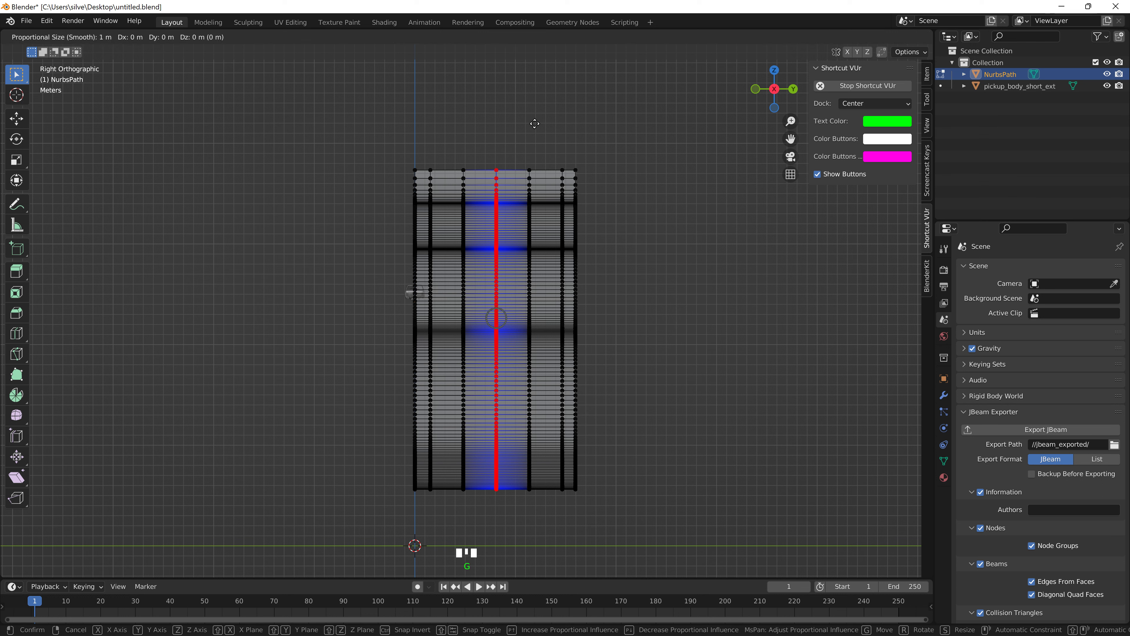
{"action": "right_click", "coordinate": [534, 126]}
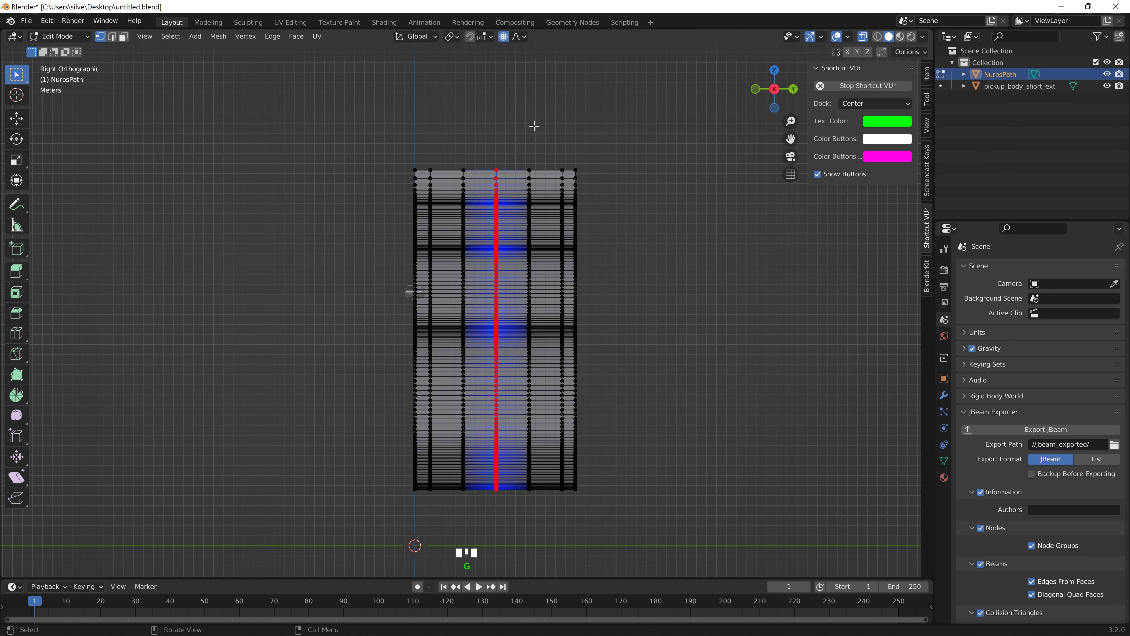
- Lower the selected middle column about 0.76 m along Z, with a proportional editing size of about 8.95 m
{"action": "left_click", "coordinate": [17, 118]}
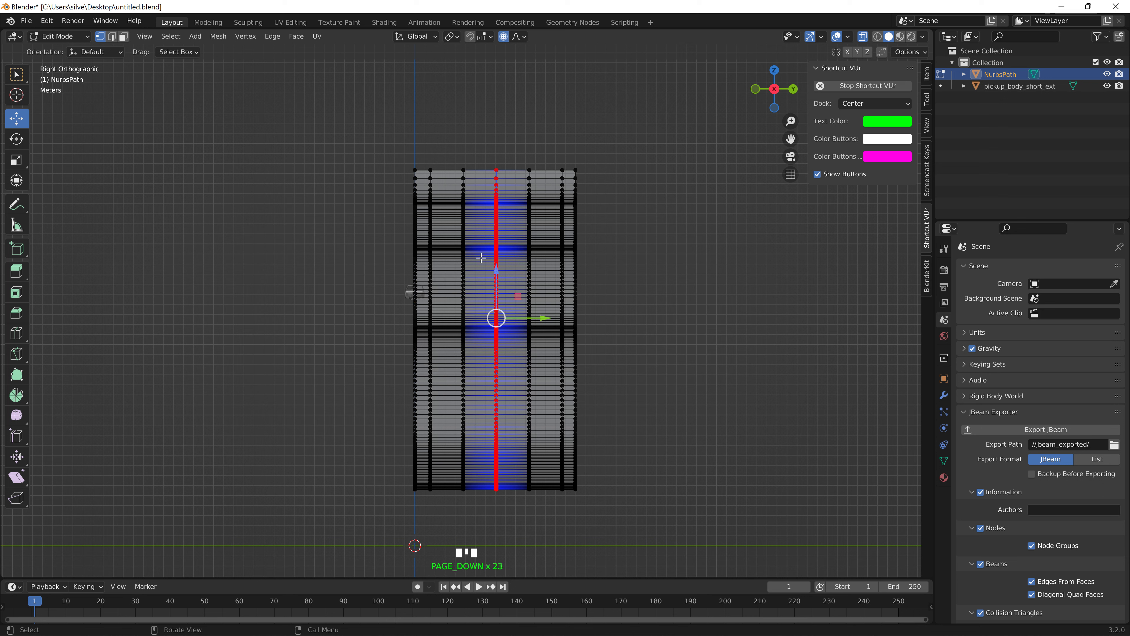
{"action": "right_click", "coordinate": [324, 263]}
{"action": "key", "text": "g"}
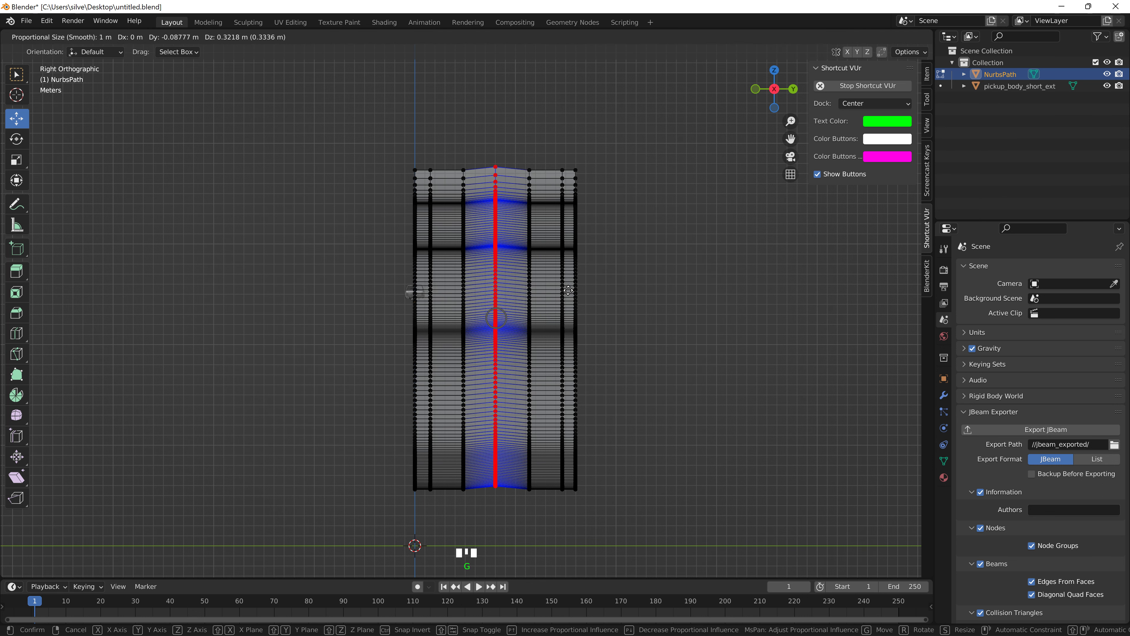
{"action": "key", "text": "z"}
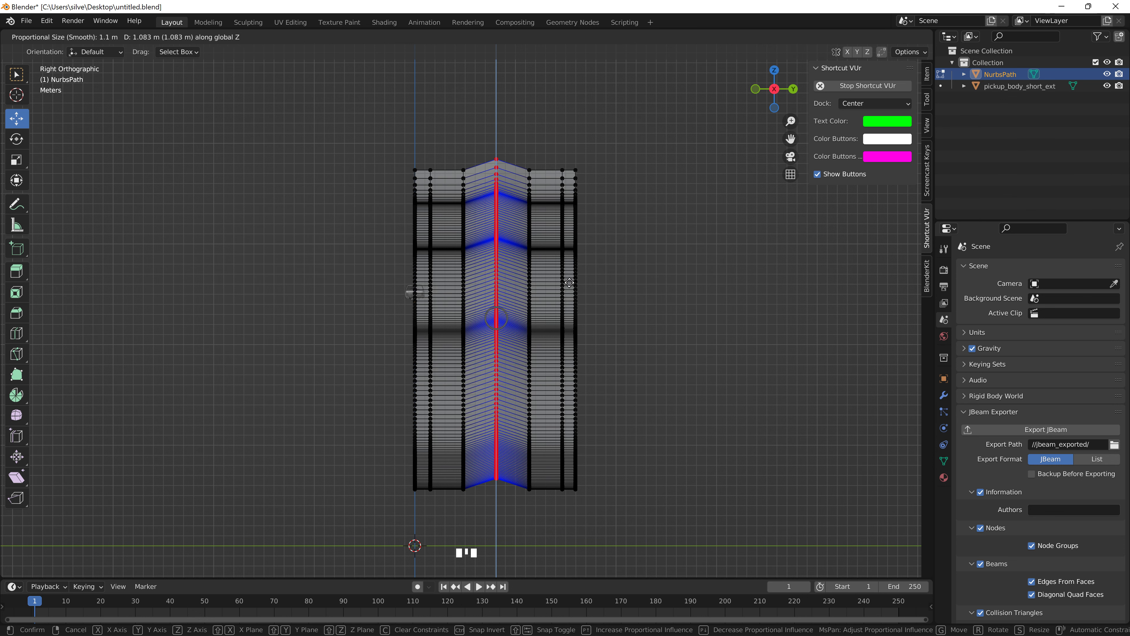
{"action": "scroll", "coordinate": [568, 290], "scroll_direction": "down", "scroll_amount": 10}
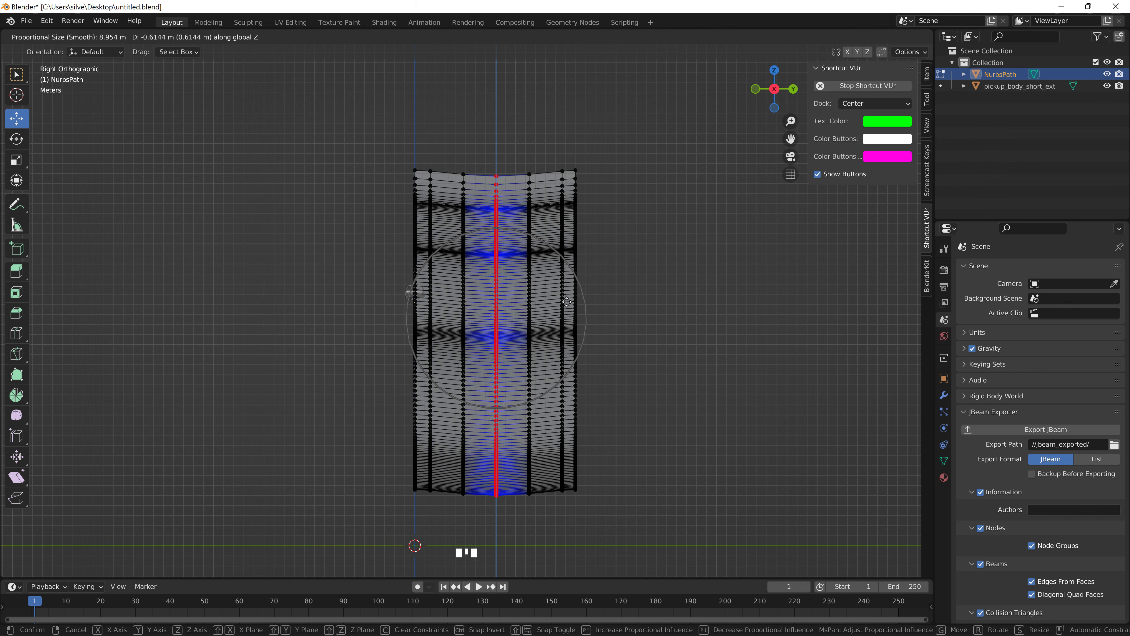
{"action": "scroll", "coordinate": [566, 303], "scroll_direction": "down", "scroll_amount": 10}
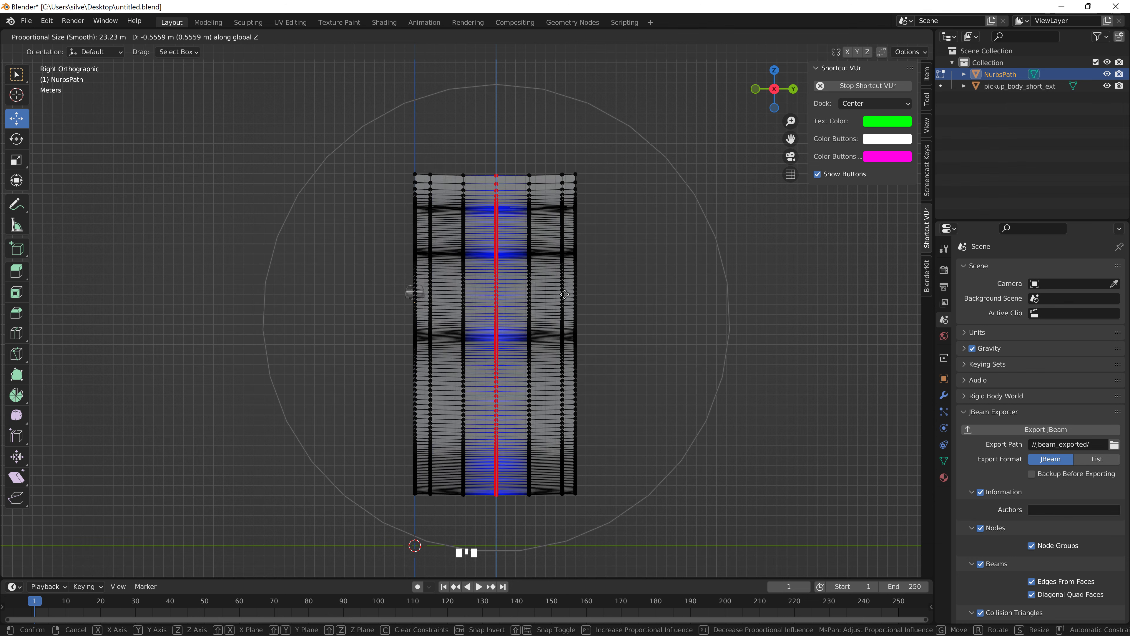
{"action": "scroll", "coordinate": [563, 267], "scroll_direction": "up", "scroll_amount": 16}
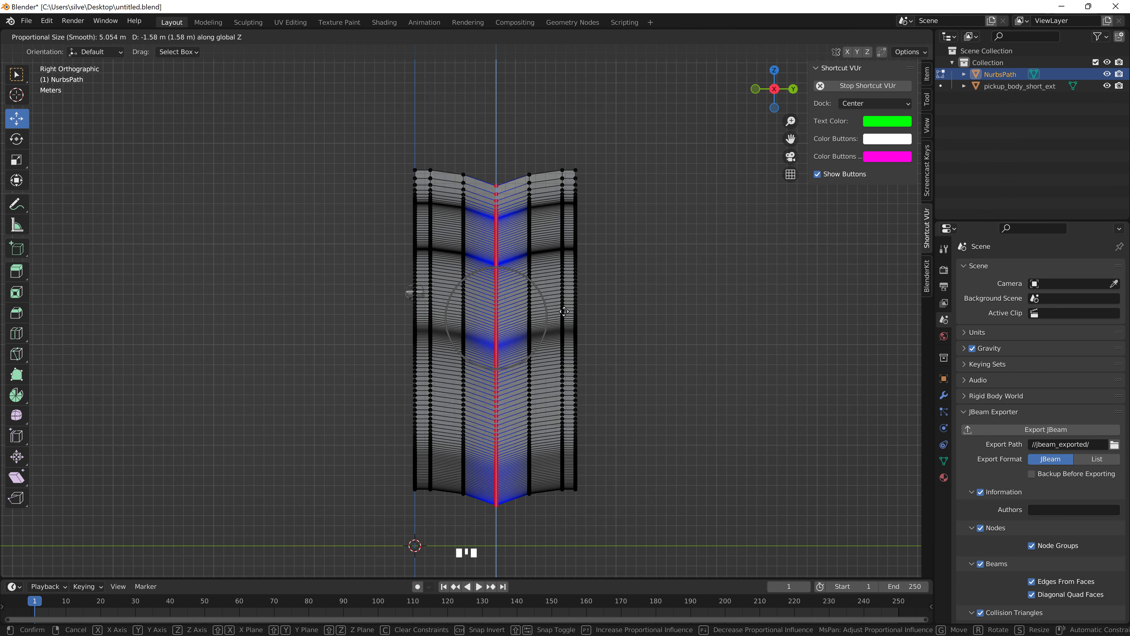
{"action": "scroll", "coordinate": [564, 307], "scroll_direction": "down", "scroll_amount": 6}
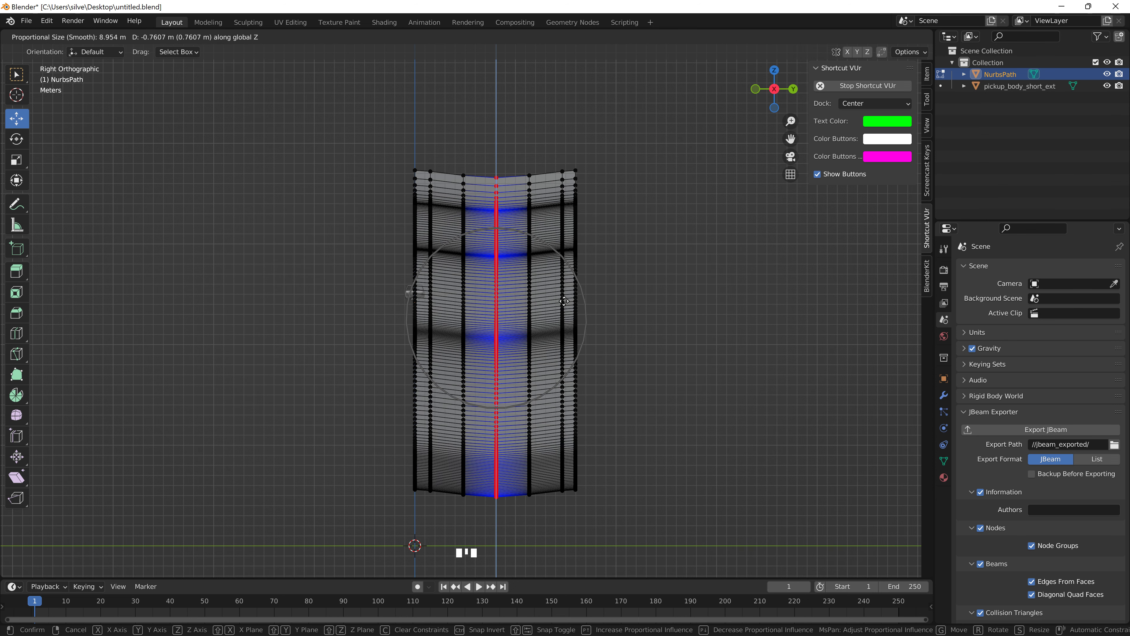
{"action": "left_click", "coordinate": [564, 301]}
- Box-select both outer edge columns and raise them about 0.7 m along Z, with a proportional size of about 1.46 m
{"action": "left_click_drag", "start_coordinate": [409, 161], "coordinate": [423, 501]}
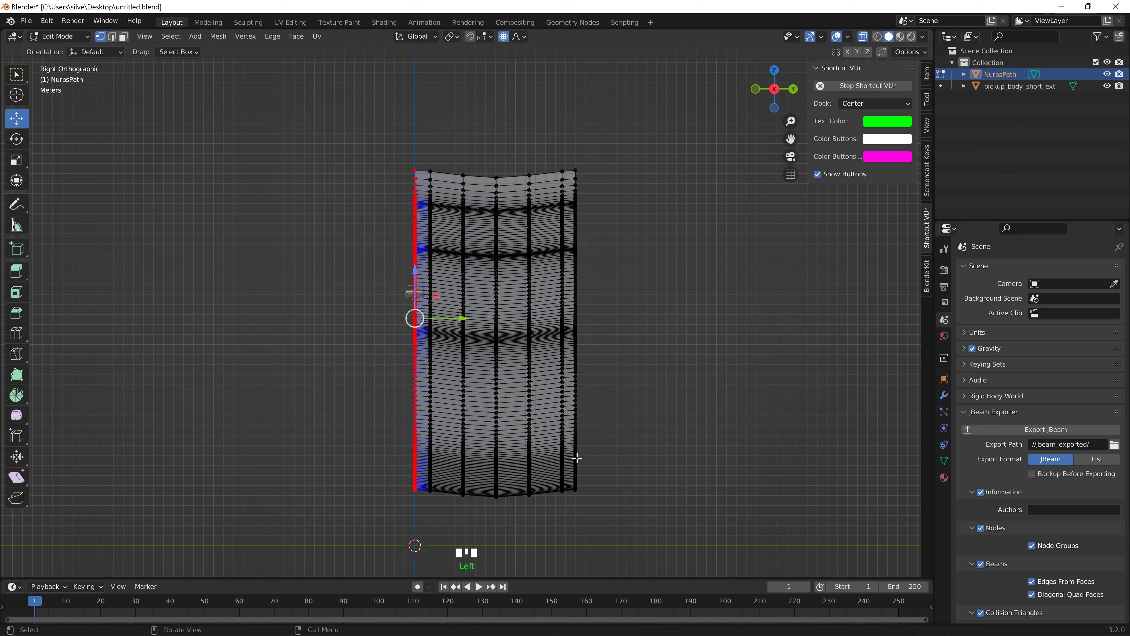
{"action": "left_click_drag", "start_coordinate": [597, 502], "coordinate": [573, 163], "text": "shift"}
{"action": "key", "text": "g"}
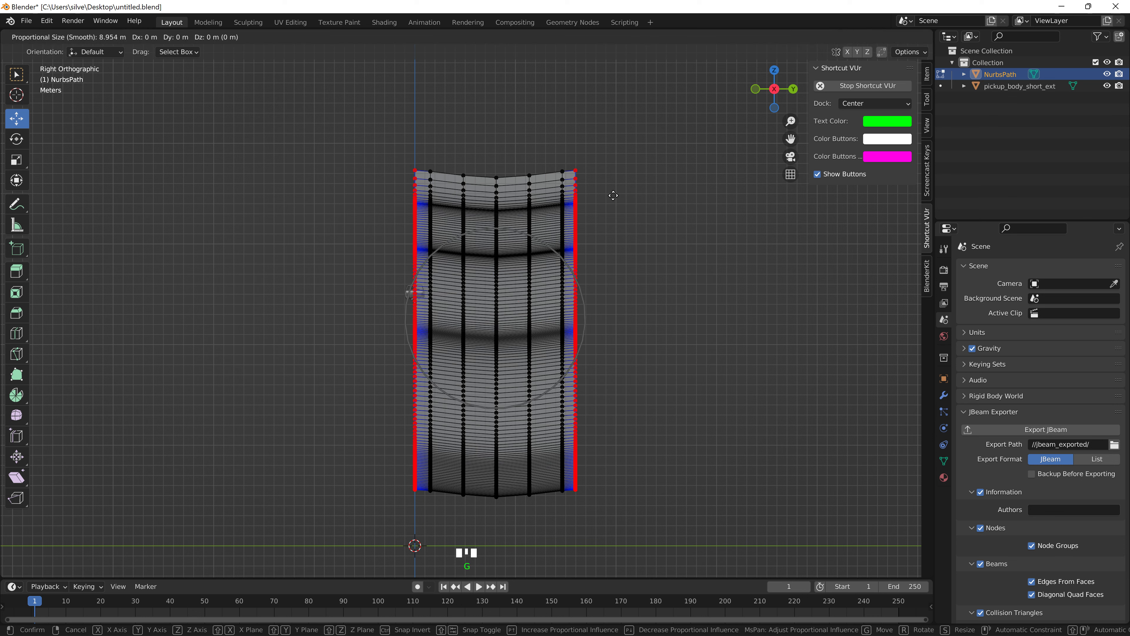
{"action": "key", "text": "z"}
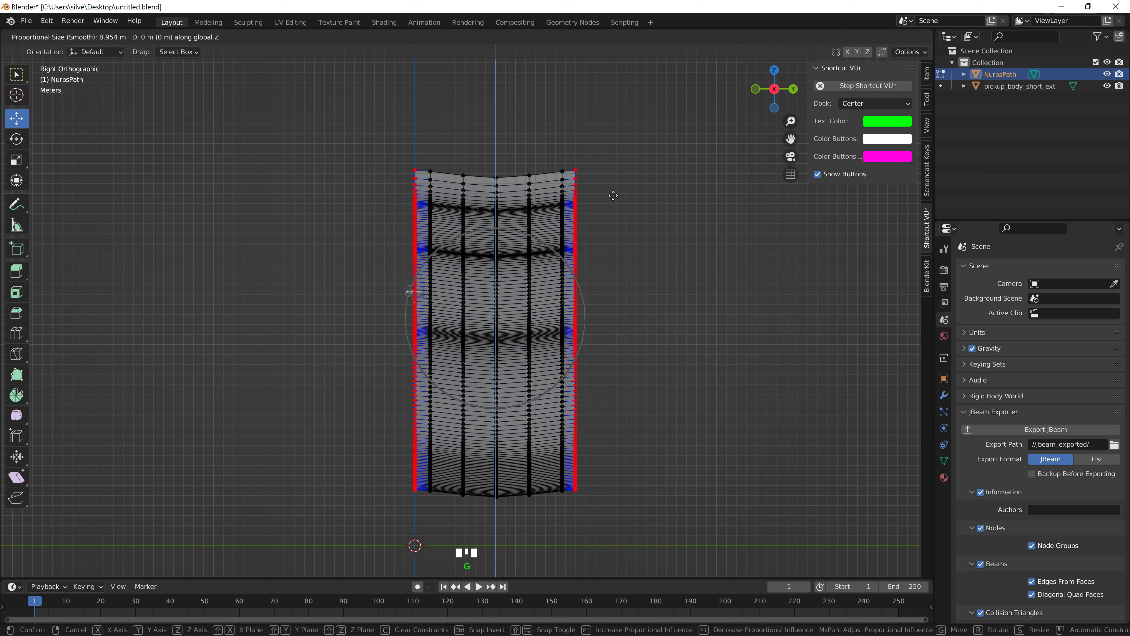
{"action": "scroll", "coordinate": [613, 191], "scroll_direction": "up", "scroll_amount": 11}
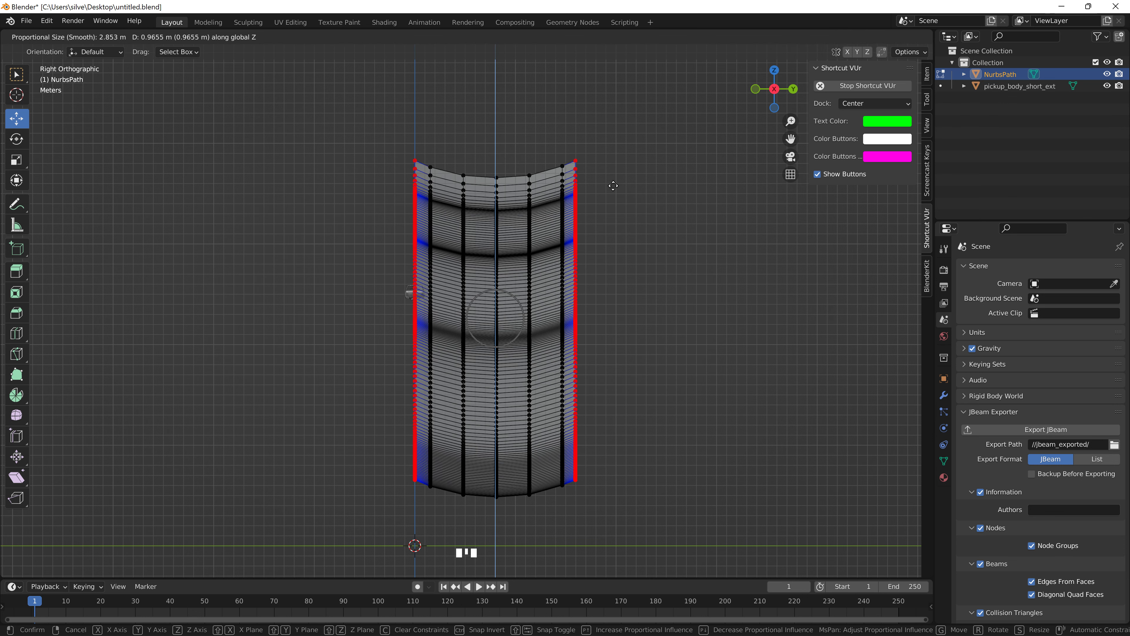
{"action": "scroll", "coordinate": [613, 185], "scroll_direction": "up", "scroll_amount": 4}
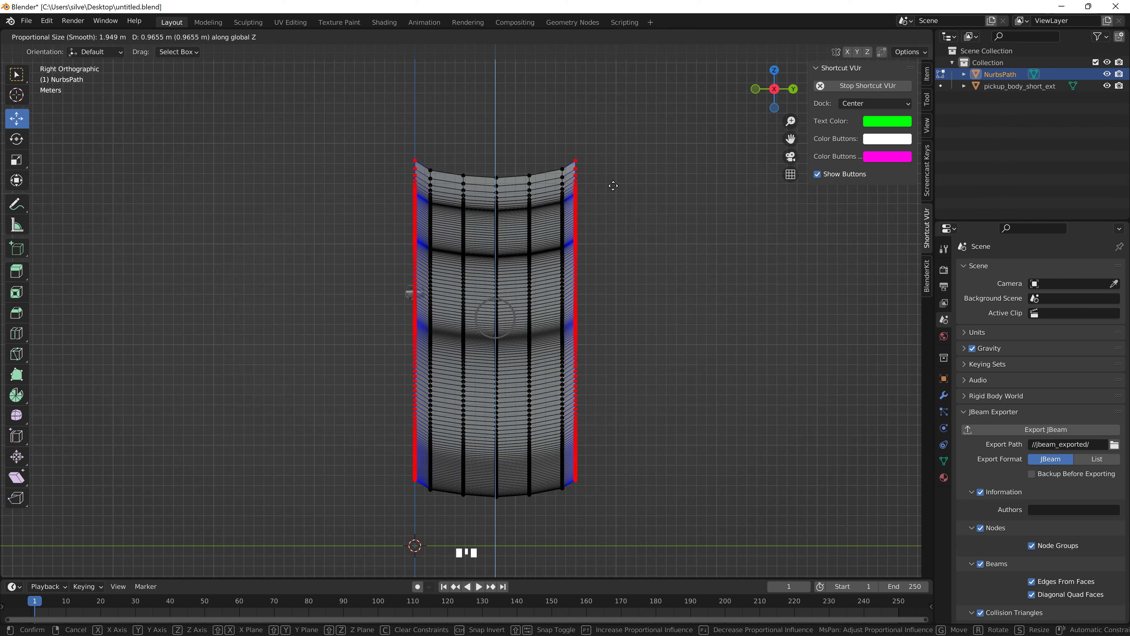
{"action": "scroll", "coordinate": [613, 187], "scroll_direction": "up", "scroll_amount": 3}
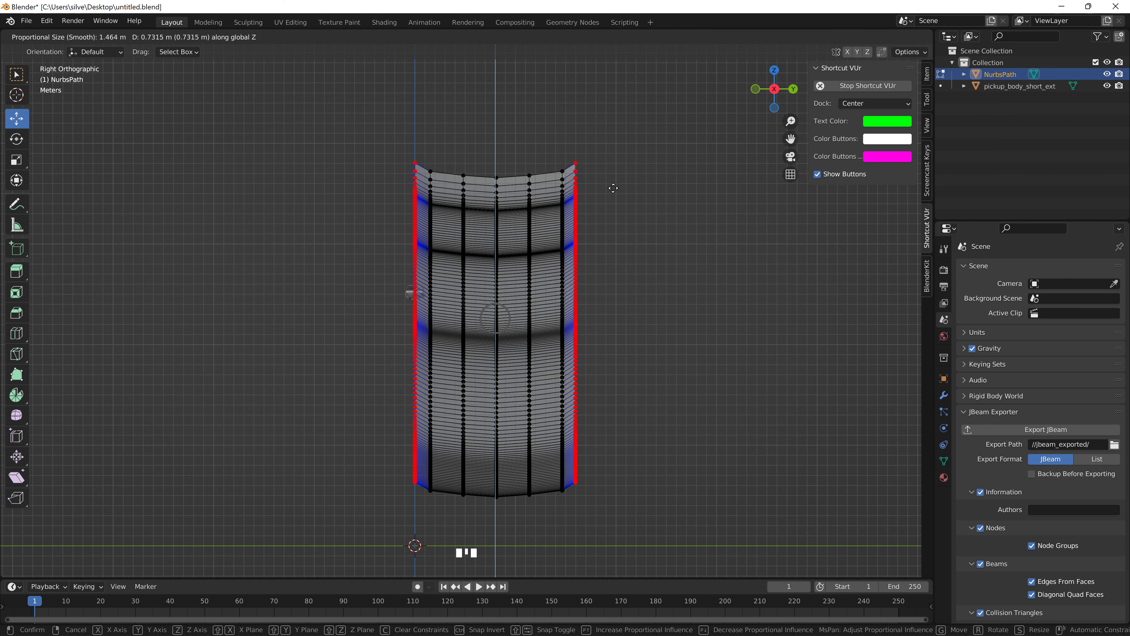
{"action": "left_click", "coordinate": [608, 192]}
{"action": "middle_click_drag", "start_coordinate": [603, 243], "coordinate": [720, 267]}
{"action": "scroll", "coordinate": [618, 252], "scroll_direction": "up", "scroll_amount": 3}
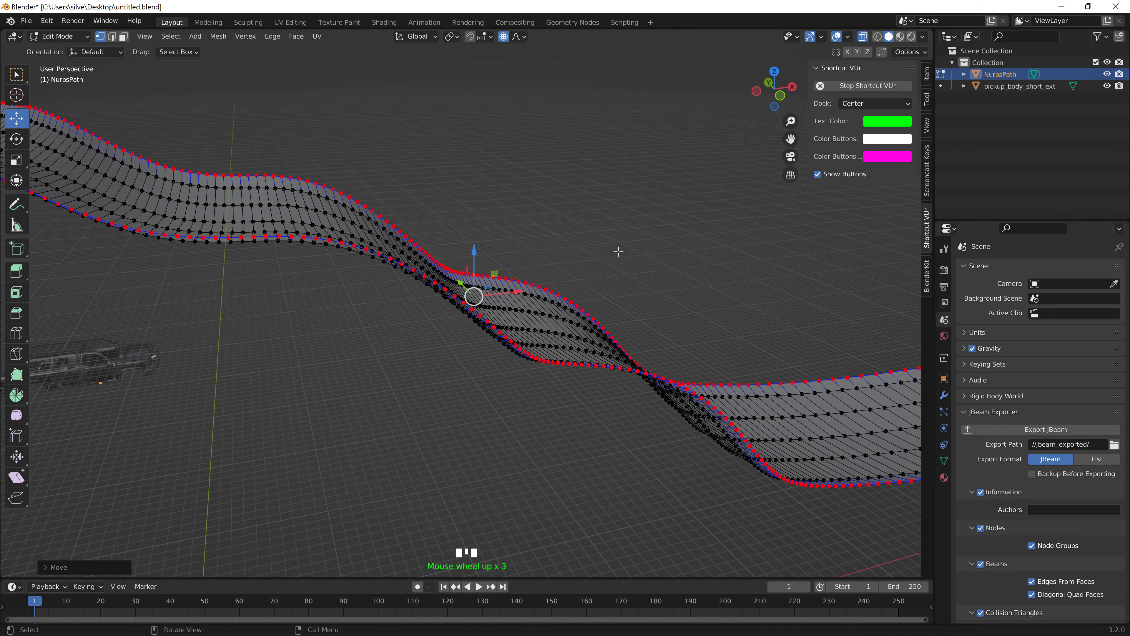
{"action": "middle_click_drag", "start_coordinate": [618, 252], "coordinate": [522, 240]}
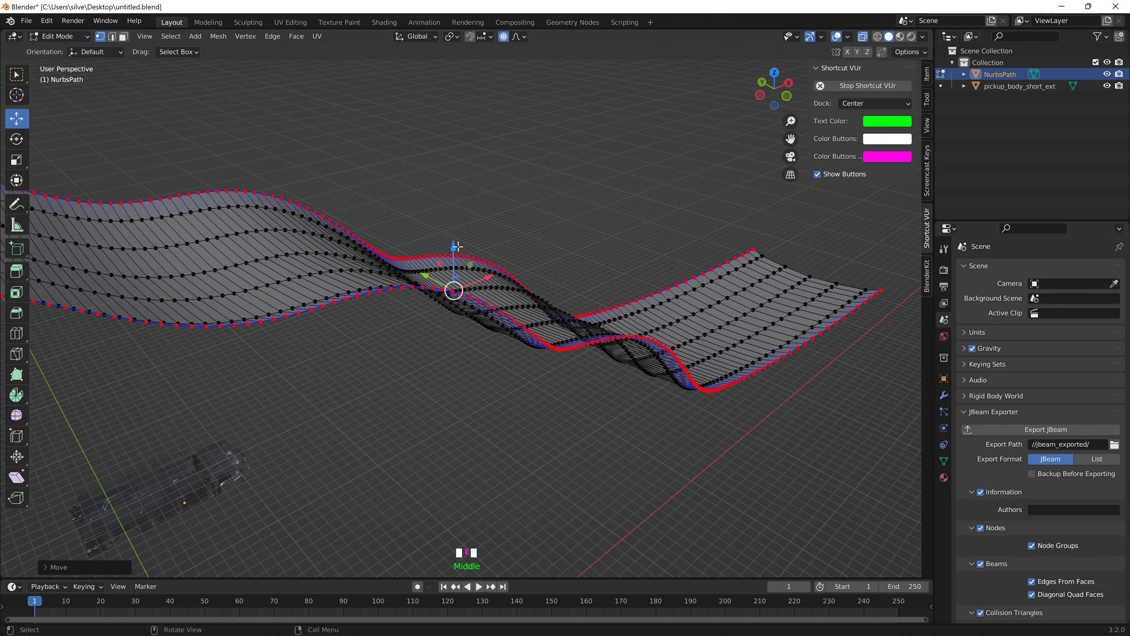
{"action": "left_click_drag", "start_coordinate": [454, 246], "coordinate": [454, 241]}
- Try to scale the two outer edge columns along Y to draw them close together over the slope's middle
{"action": "middle_click_drag", "start_coordinate": [546, 240], "coordinate": [463, 193]}
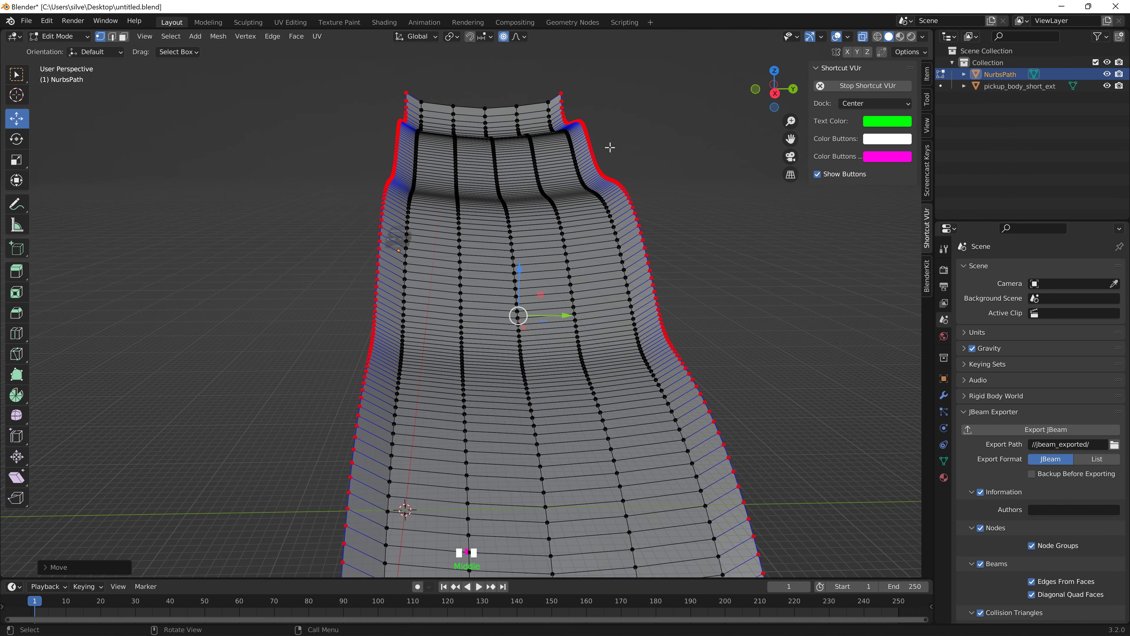
{"action": "key", "text": "s"}
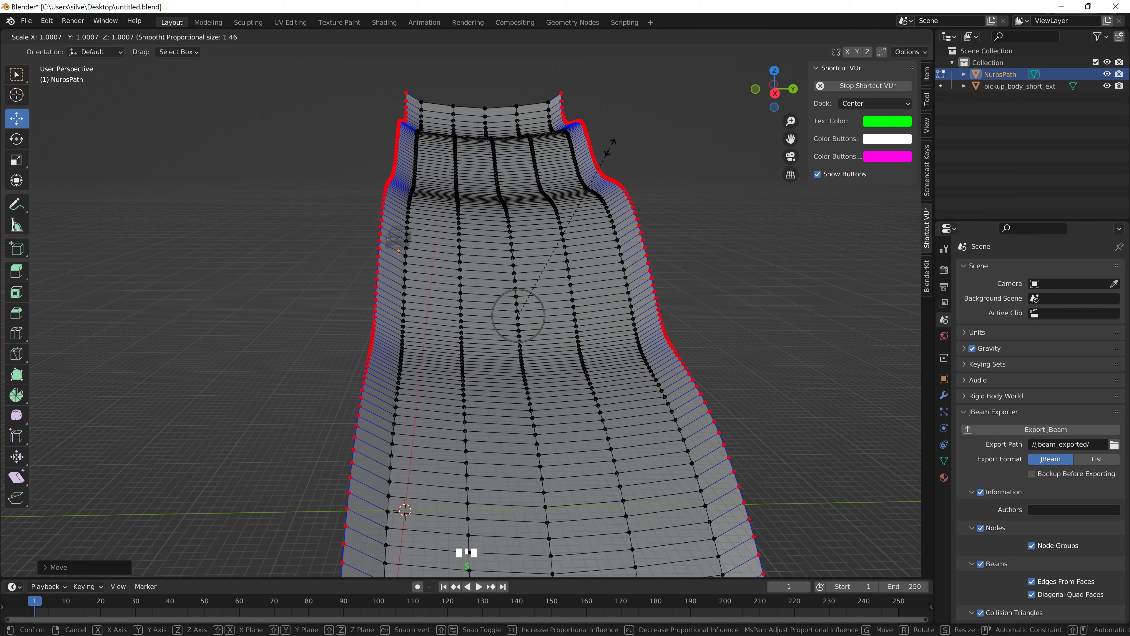
{"action": "key", "text": "y"}
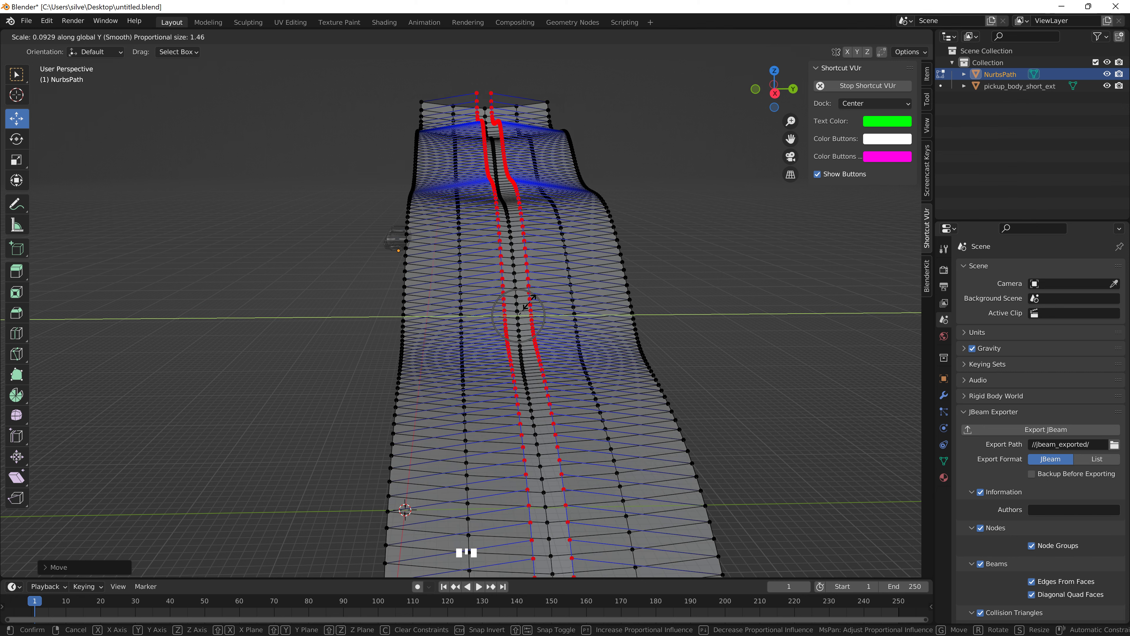
{"action": "left_click", "coordinate": [517, 306]}
- Try to raise the narrowed pair of edge columns about 7.2 m along Z
{"action": "key", "text": "g"}
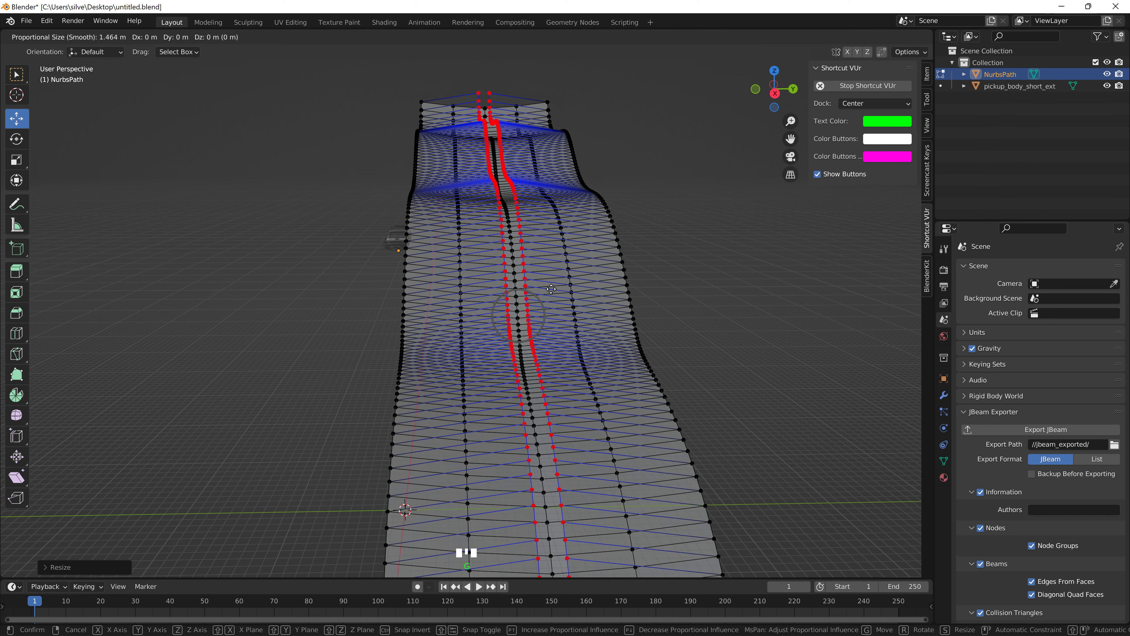
{"action": "key", "text": "z"}
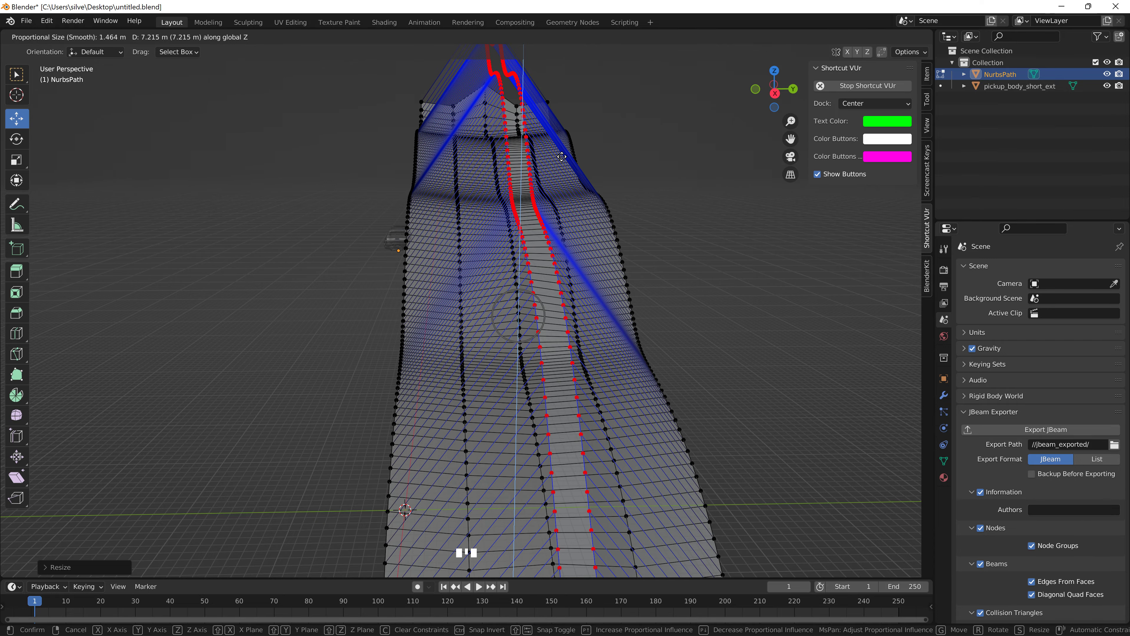
{"action": "left_click", "coordinate": [562, 156]}
{"action": "mouse_move", "coordinate": [562, 156]}
{"action": "middle_mouse_down"}
{"action": "mouse_move", "coordinate": [646, 200]}
{"action": "mouse_move", "coordinate": [711, 202]}
{"action": "mouse_move", "coordinate": [653, 222]}
{"action": "mouse_move", "coordinate": [560, 164]}
{"action": "middle_mouse_up"}
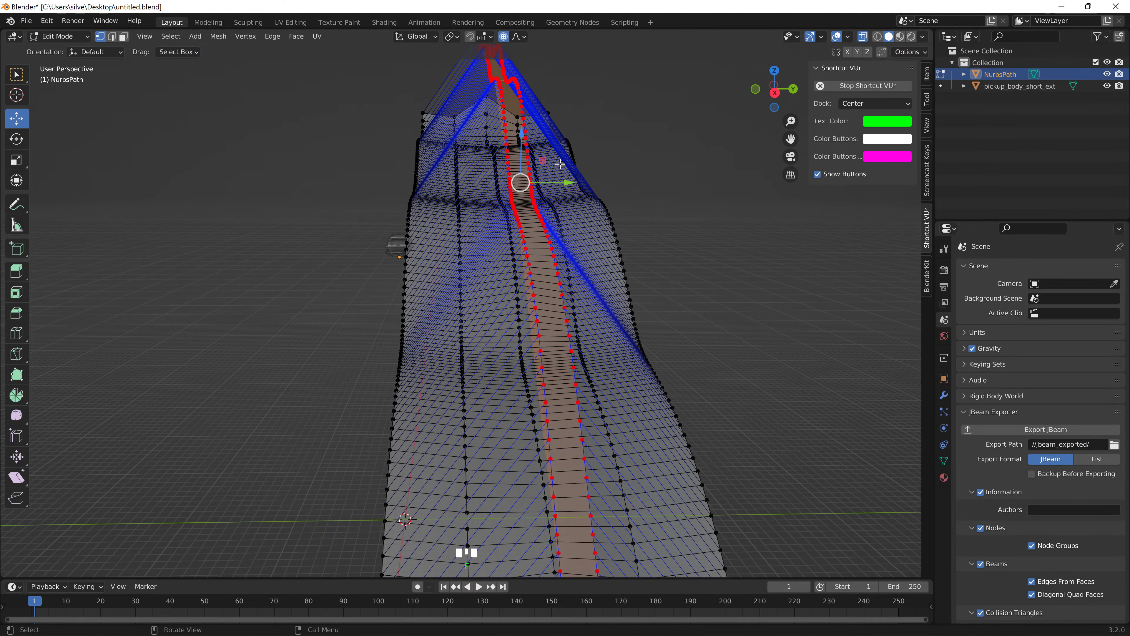
{"action": "middle_click_drag", "start_coordinate": [689, 207], "coordinate": [653, 190]}
{"action": "key", "text": "ctrl+z"}
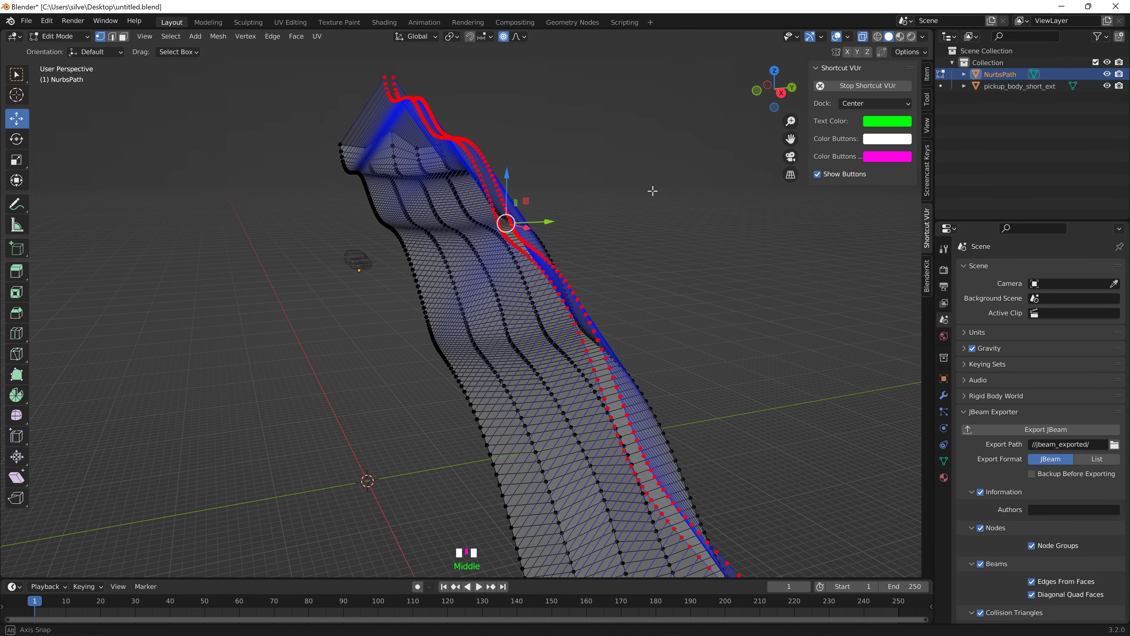
- Try to scale the raised edge columns apart along Y into flared side walls
{"action": "key", "text": "s"}
{"action": "key", "text": "x"}
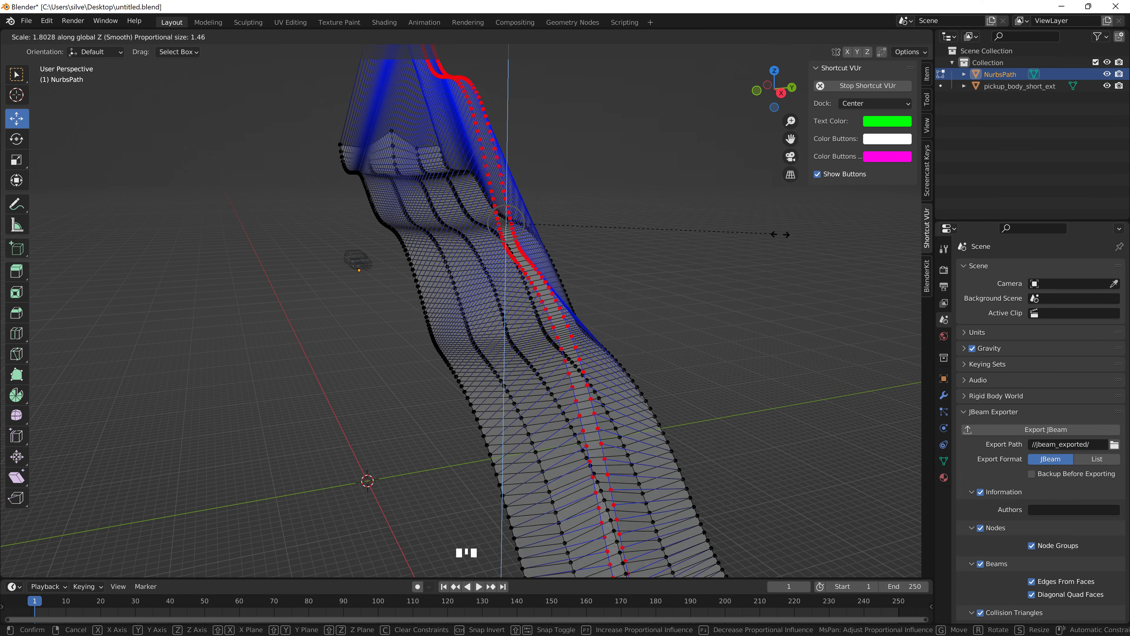
{"action": "key", "text": "z"}
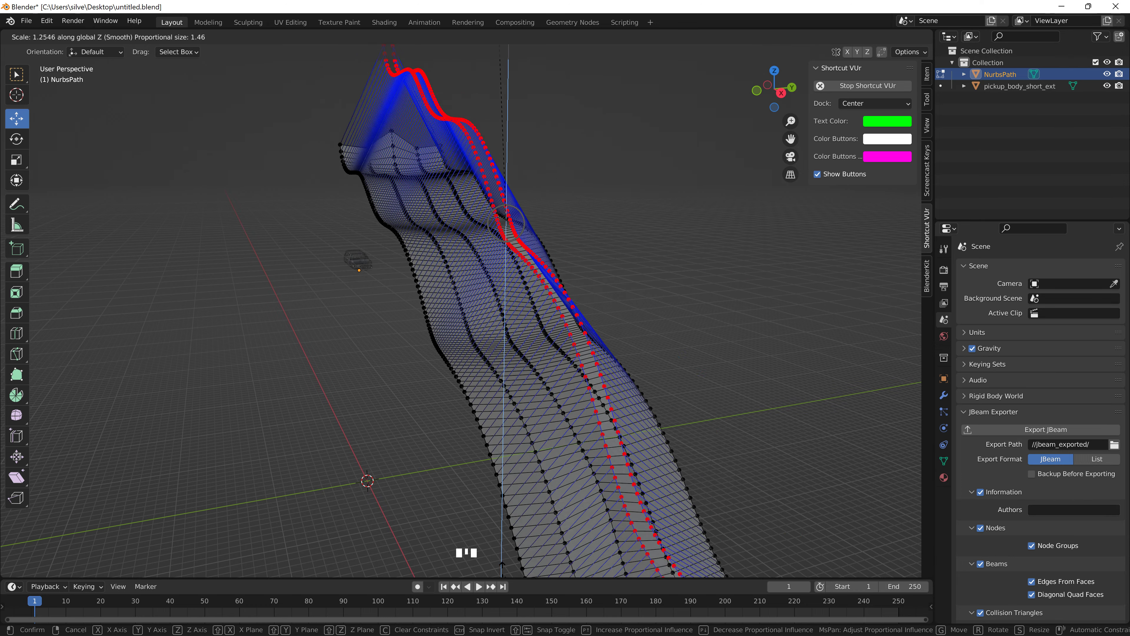
{"action": "key", "text": "y"}
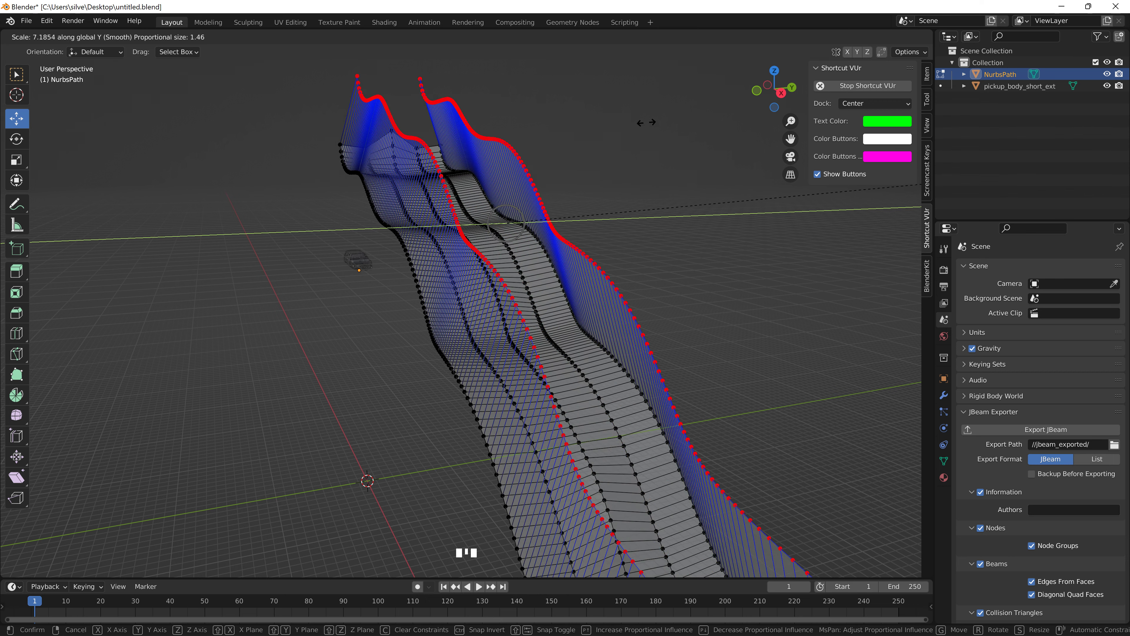
{"action": "left_click", "coordinate": [739, 132]}
{"action": "middle_click_drag", "start_coordinate": [730, 131], "coordinate": [676, 129]}
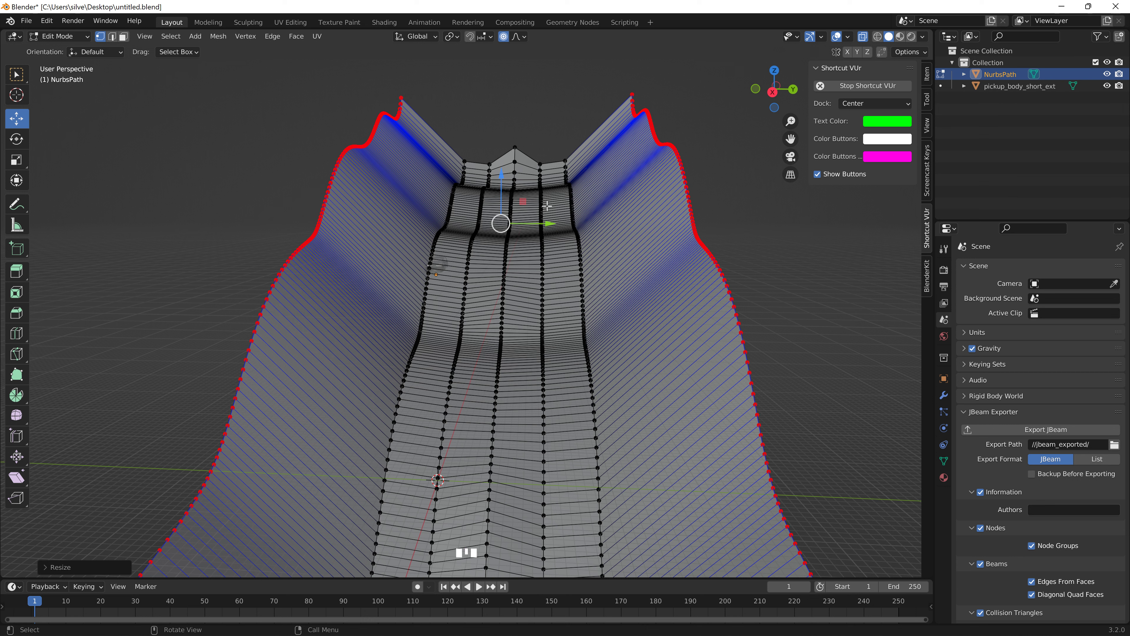
- Try to scale the side wall edges down uniformly and raise them about 11.9 m along Z
{"action": "key", "text": "s"}
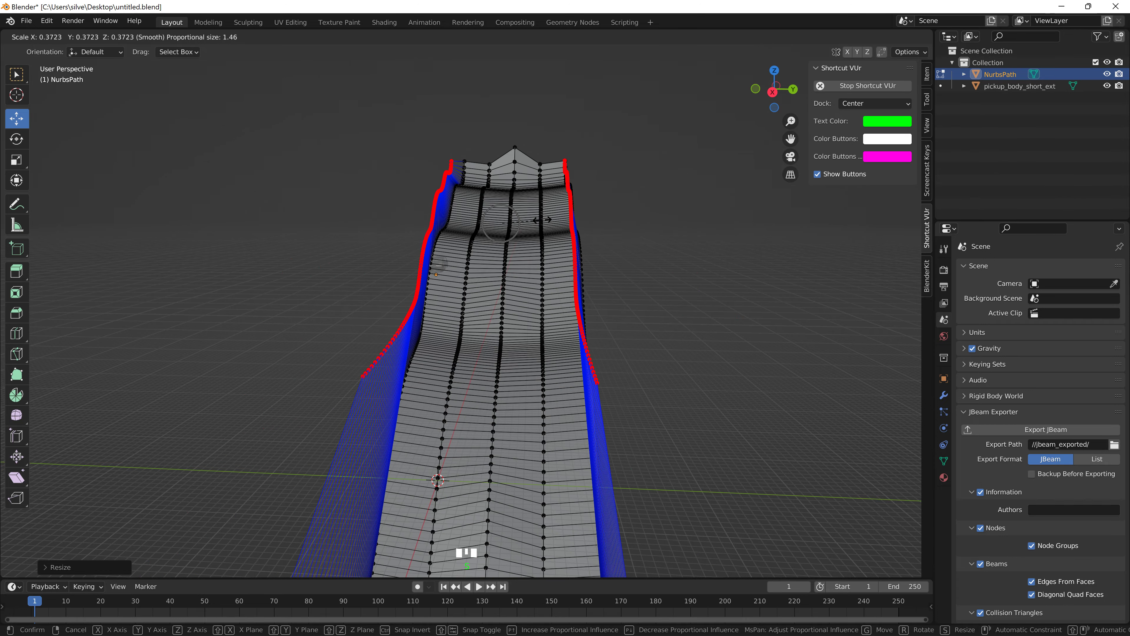
{"action": "left_click", "coordinate": [555, 229]}
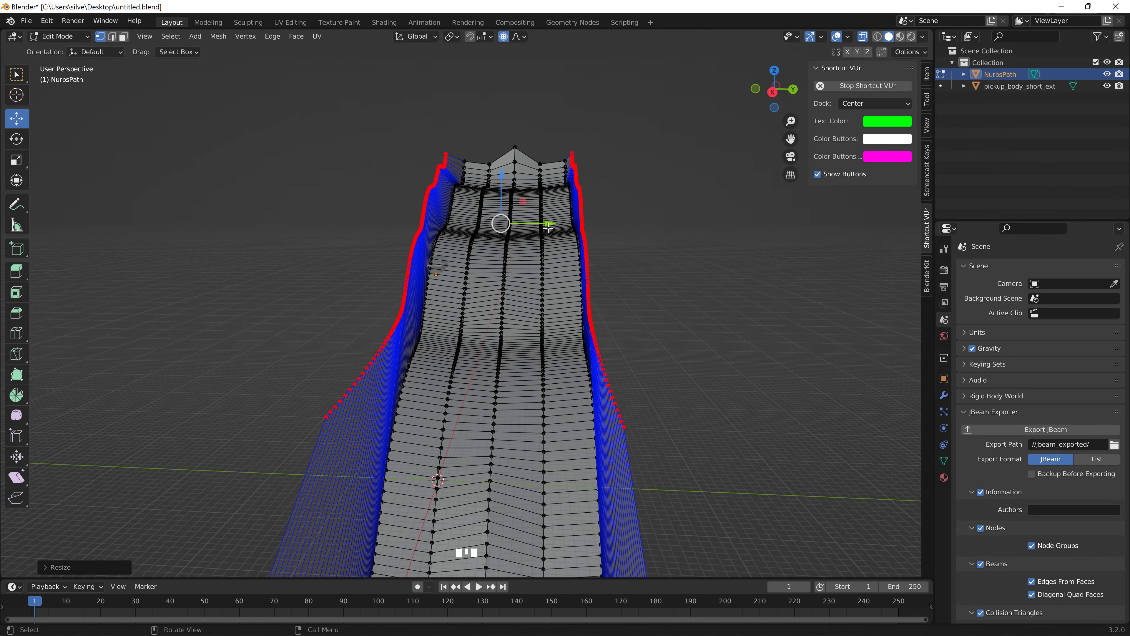
{"action": "middle_click_drag", "start_coordinate": [529, 240], "coordinate": [797, 265]}
{"action": "key", "text": "g"}
{"action": "key", "text": "z"}
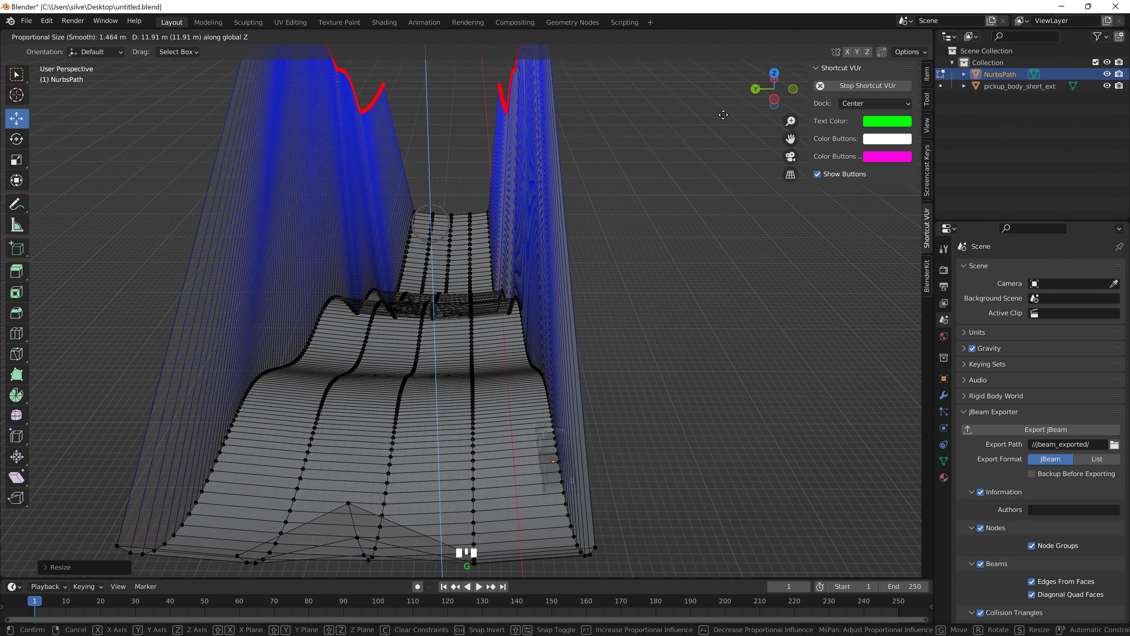
{"action": "key", "text": "Escape"}
- Undo the edge scaling and raising attempts, going back to the gently curved slope
{"action": "key", "text": "ctrl+z"}
{"action": "key", "text": "ctrl+z"}
{"action": "key", "text": "ctrl+z"}
{"action": "key", "text": "ctrl+z"}
{"action": "key", "text": "ctrl+z"}
{"action": "key", "text": "ctrl+z"}
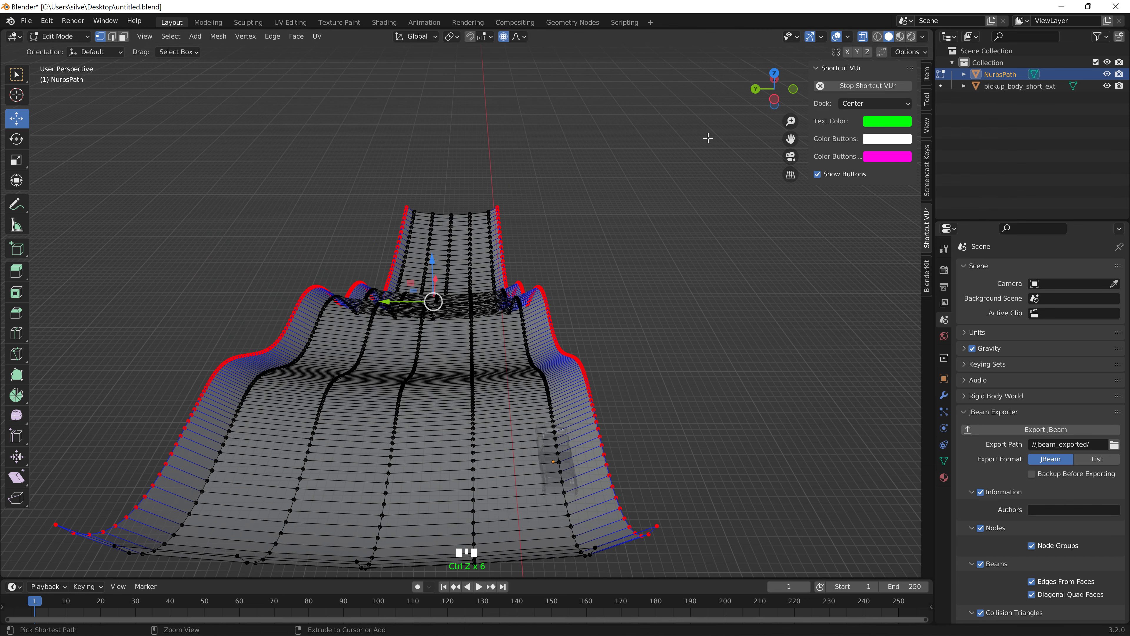
- Raise both selected outer edge columns by about 0.1 m along Z with proportional editing
{"action": "middle_click_drag", "start_coordinate": [708, 199], "coordinate": [710, 197]}
{"action": "key", "text": "g"}
{"action": "key", "text": "z"}
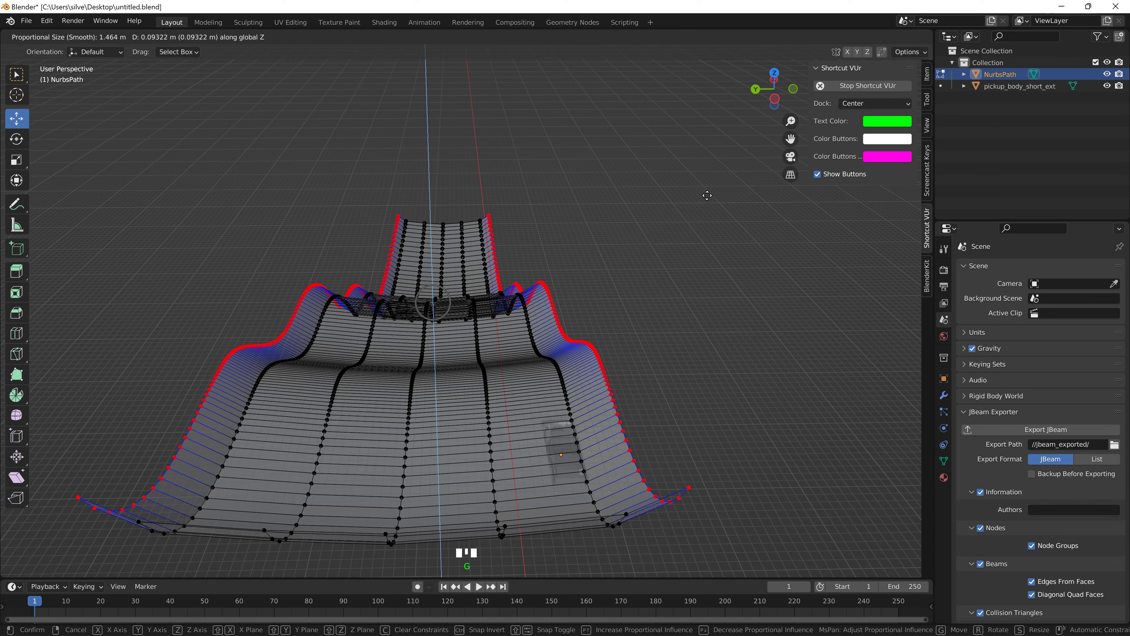
{"action": "left_click", "coordinate": [708, 196]}
{"action": "middle_click_drag", "start_coordinate": [708, 196], "coordinate": [218, 105]}
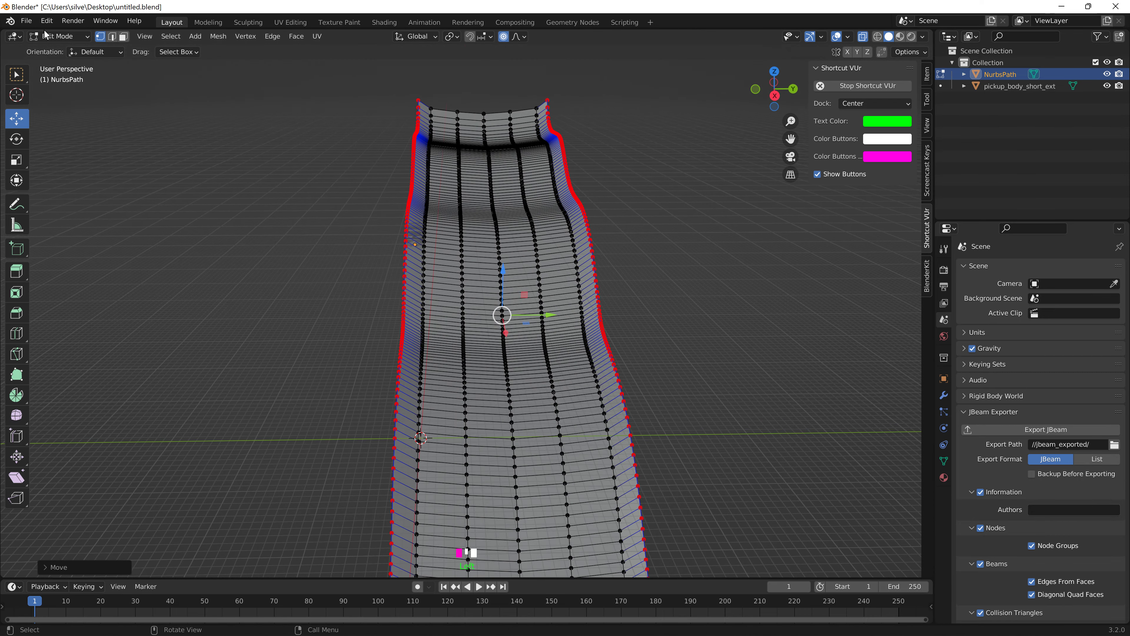
- Switch the slope to Object Mode and turn off X-ray display in the viewport
{"action": "left_click", "coordinate": [53, 39]}
{"action": "left_click", "coordinate": [56, 49]}
{"action": "middle_click_drag", "start_coordinate": [437, 195], "coordinate": [630, 170]}
{"action": "left_click", "coordinate": [861, 38]}
{"action": "middle_click_drag", "start_coordinate": [730, 169], "coordinate": [582, 276]}
{"action": "scroll", "coordinate": [580, 281], "scroll_direction": "up", "scroll_amount": 4}
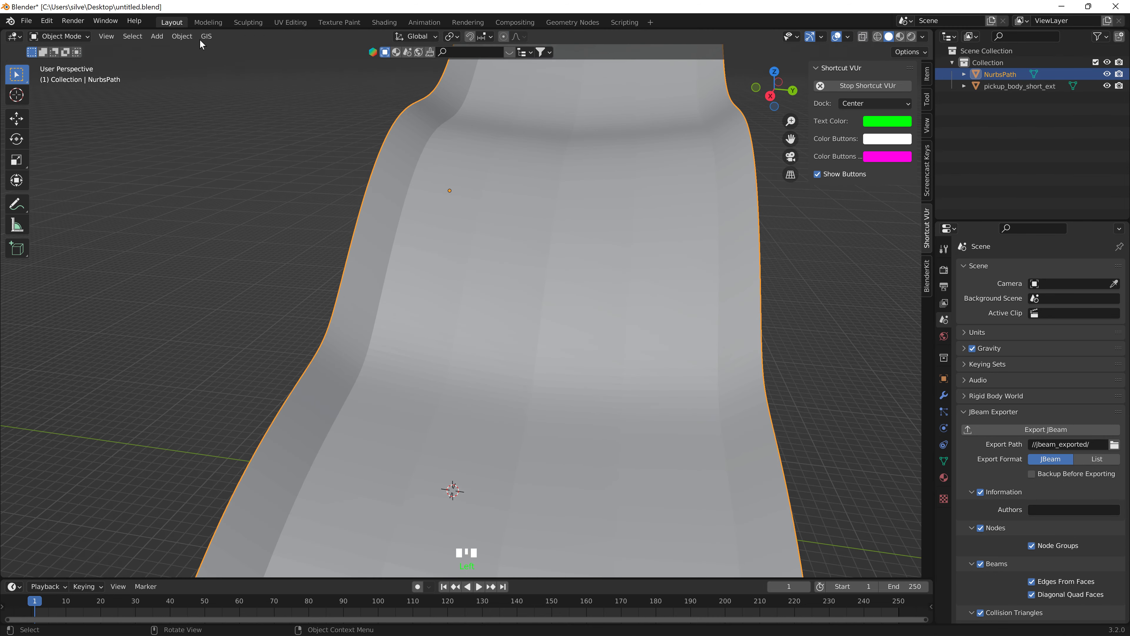
- Apply smooth shading to the slope object
{"action": "left_click", "coordinate": [181, 36]}
{"action": "left_click", "coordinate": [196, 284]}
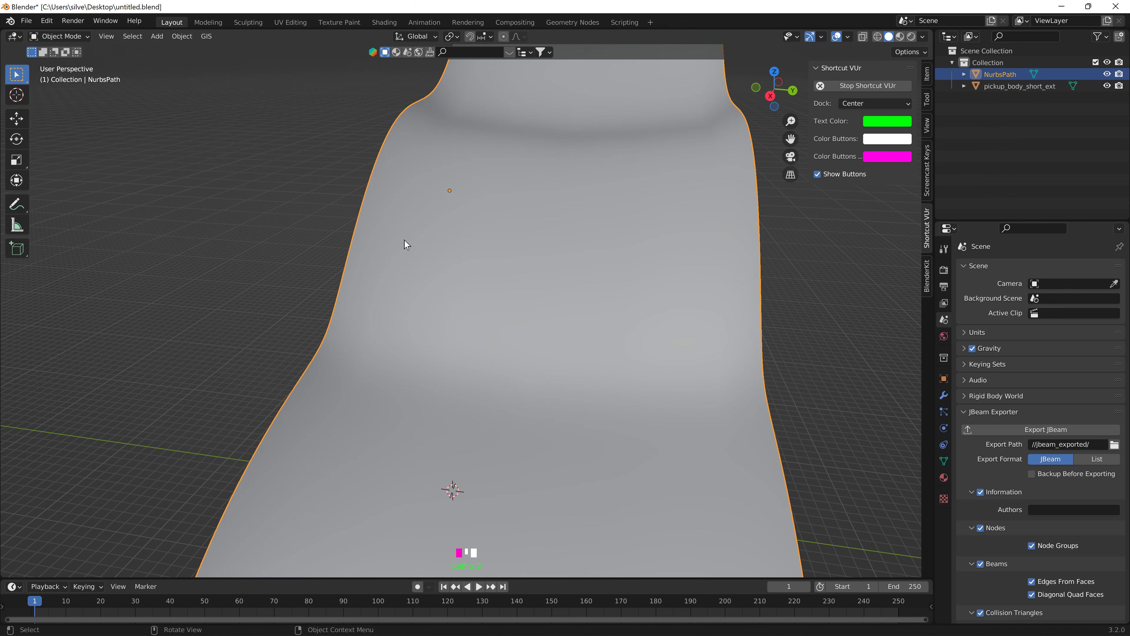
{"action": "scroll", "coordinate": [421, 240], "scroll_direction": "down", "scroll_amount": 5}
{"action": "middle_click_drag", "start_coordinate": [437, 235], "coordinate": [599, 250]}
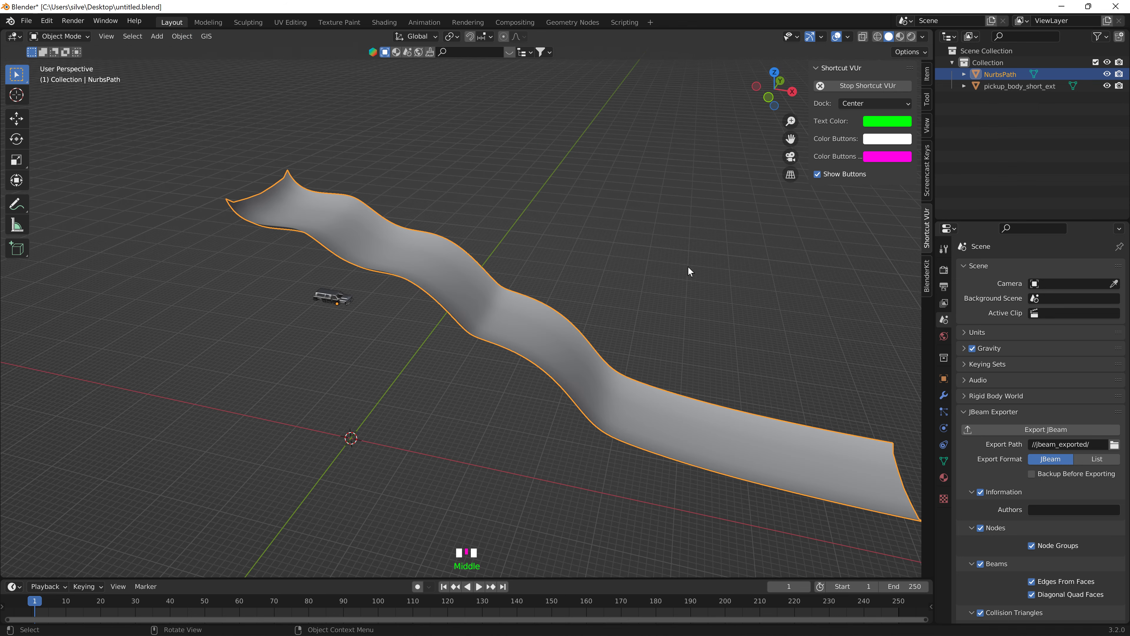
- Add a Simple Deform modifier to the slope object
{"action": "middle_click_drag", "start_coordinate": [688, 272], "coordinate": [611, 264]}
{"action": "middle_click_drag", "start_coordinate": [650, 371], "coordinate": [496, 348], "text": "shift"}
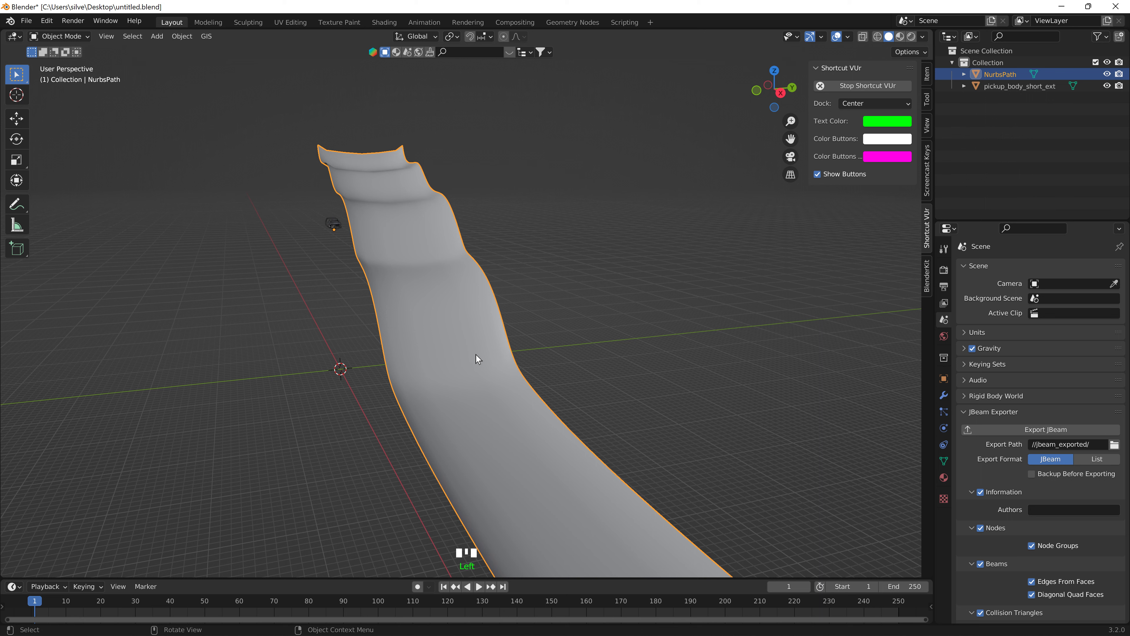
{"action": "left_click", "coordinate": [944, 395]}
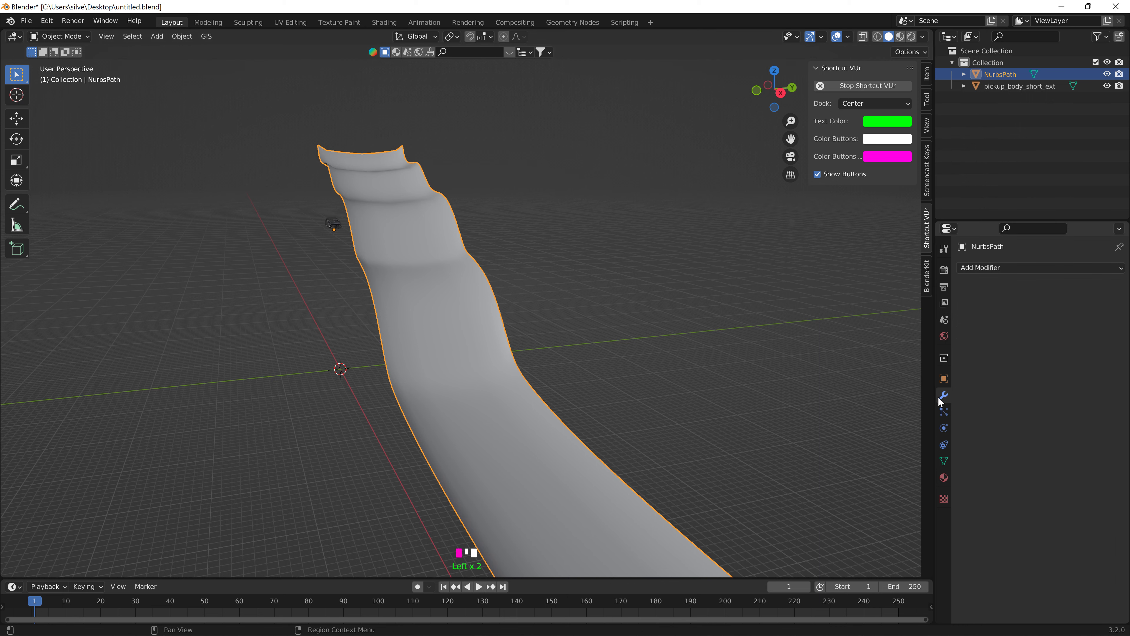
{"action": "left_click", "coordinate": [999, 275]}
{"action": "left_click", "coordinate": [1007, 416]}
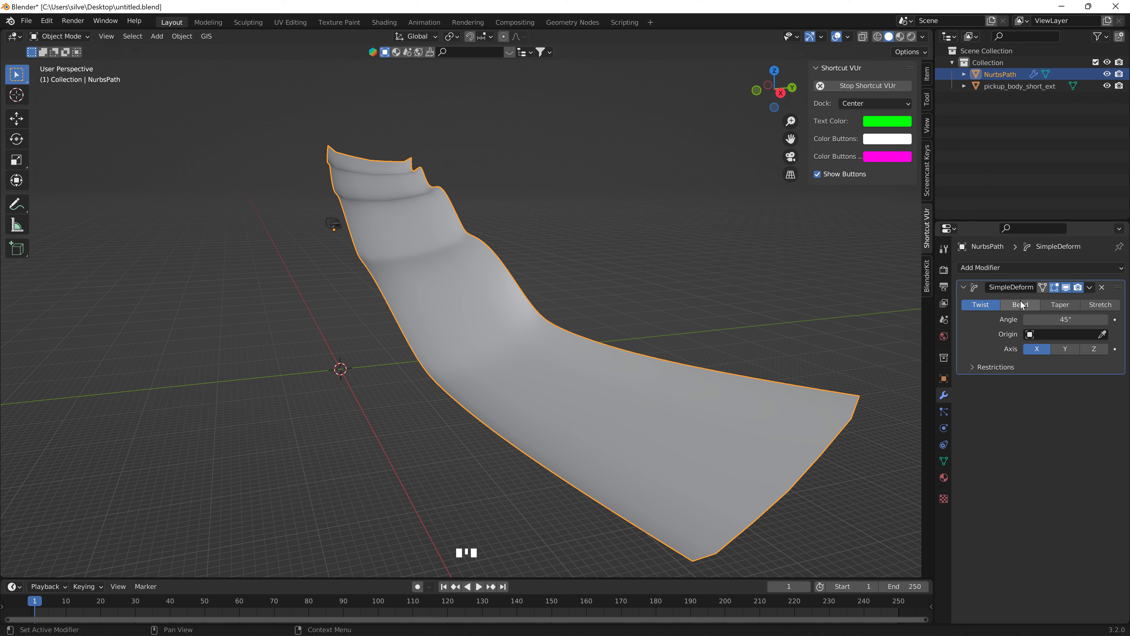
- Try twisting the slope by 8.5° around the Y and Z axes, and by -10.3° around X
{"action": "mouse_move", "coordinate": [803, 306]}
{"action": "middle_mouse_down"}
{"action": "mouse_move", "coordinate": [762, 307]}
{"action": "mouse_move", "coordinate": [783, 308]}
{"action": "middle_mouse_up"}
{"action": "mouse_move", "coordinate": [1065, 319]}
{"action": "left_mouse_down"}
{"action": "mouse_move", "coordinate": [1106, 320]}
{"action": "mouse_move", "coordinate": [886, 320]}
{"action": "mouse_move", "coordinate": [1126, 320]}
{"action": "mouse_move", "coordinate": [1066, 320]}
{"action": "left_mouse_up"}
{"action": "left_click", "coordinate": [1065, 349]}
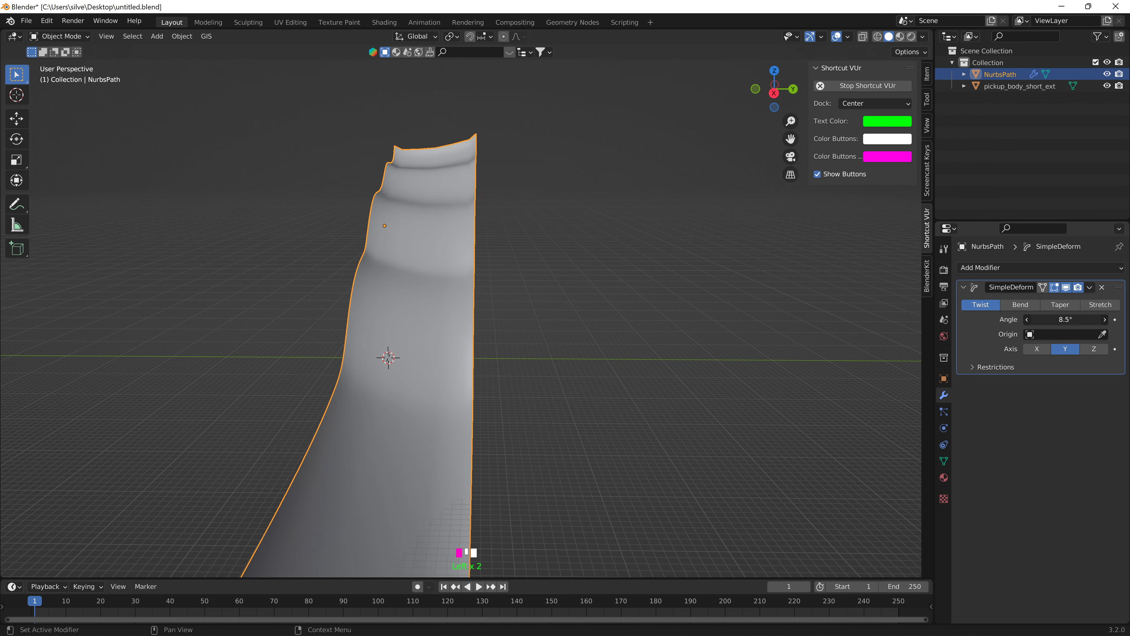
{"action": "left_click", "coordinate": [1102, 355]}
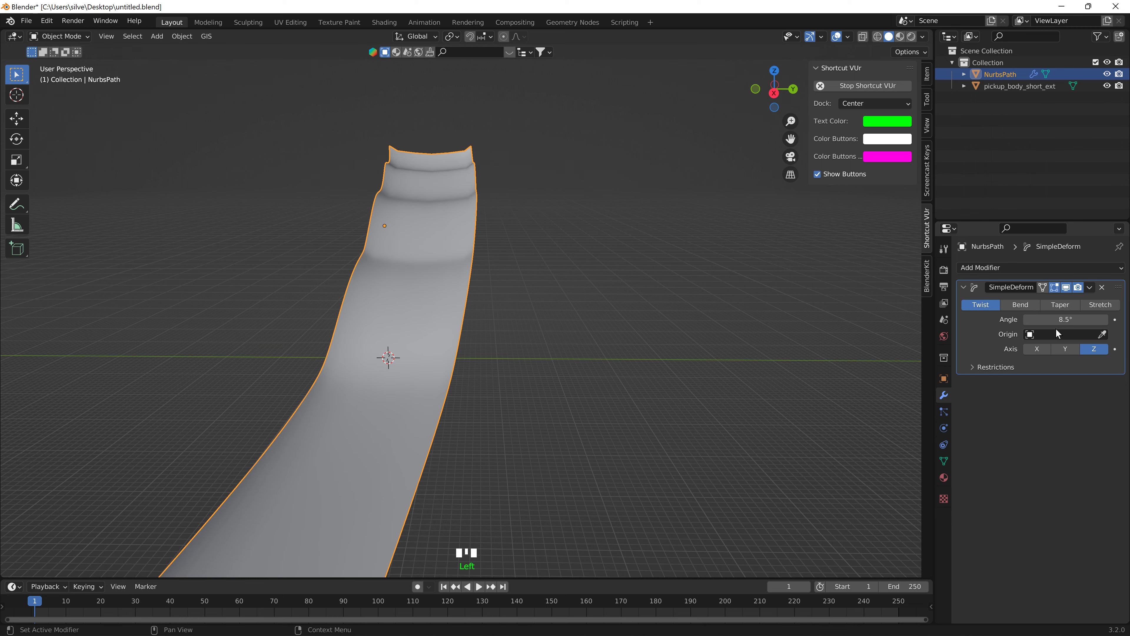
{"action": "mouse_move", "coordinate": [1066, 320]}
{"action": "left_mouse_down"}
{"action": "mouse_move", "coordinate": [1096, 319]}
{"action": "mouse_move", "coordinate": [1034, 320]}
{"action": "mouse_move", "coordinate": [1098, 320]}
{"action": "mouse_move", "coordinate": [1063, 319]}
{"action": "left_mouse_up"}
{"action": "left_click", "coordinate": [1037, 348]}
- Try the modifier's Bend mode around the X and Y axes, raising the bend angle to 97.6°
{"action": "left_click", "coordinate": [1029, 307]}
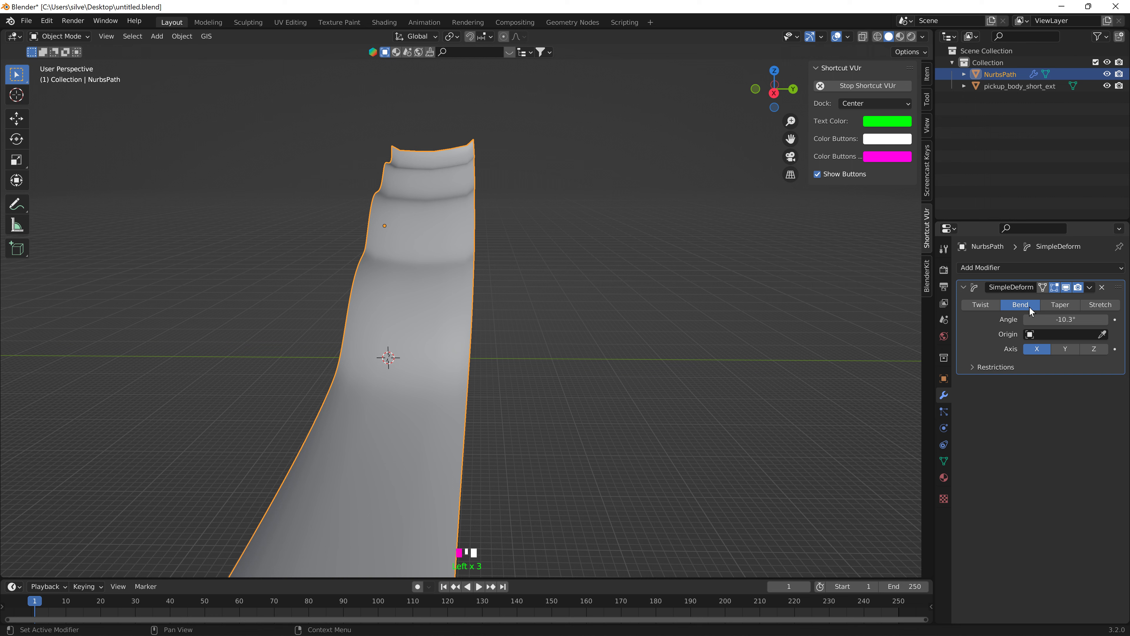
{"action": "left_click", "coordinate": [1067, 349]}
{"action": "middle_click_drag", "start_coordinate": [681, 339], "coordinate": [741, 337]}
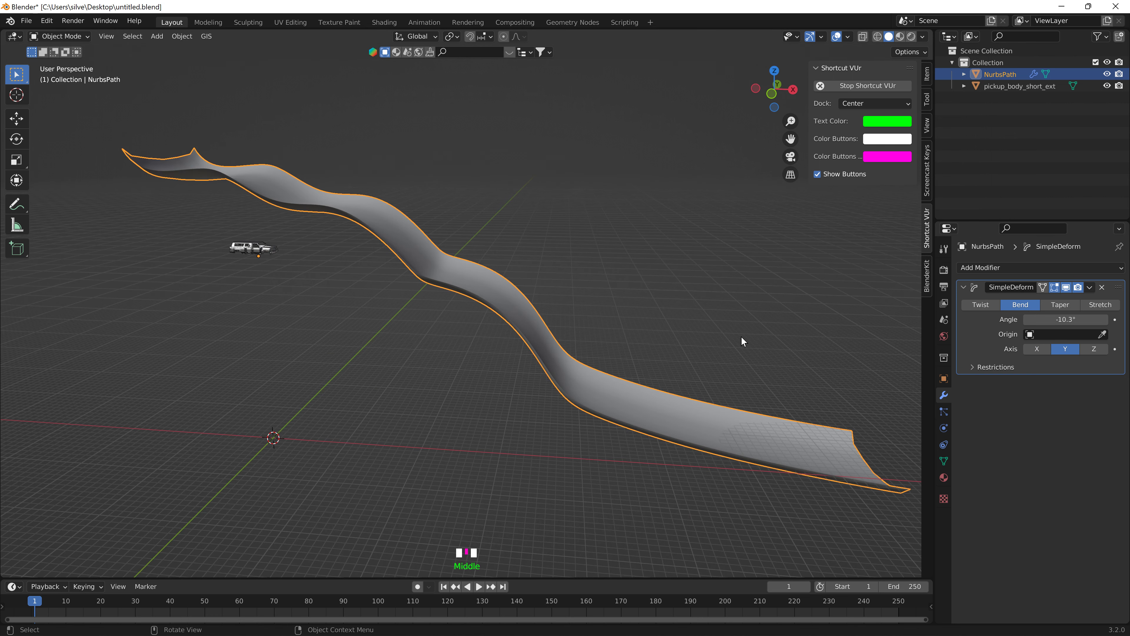
{"action": "scroll", "coordinate": [741, 337], "scroll_direction": "down", "scroll_amount": 1}
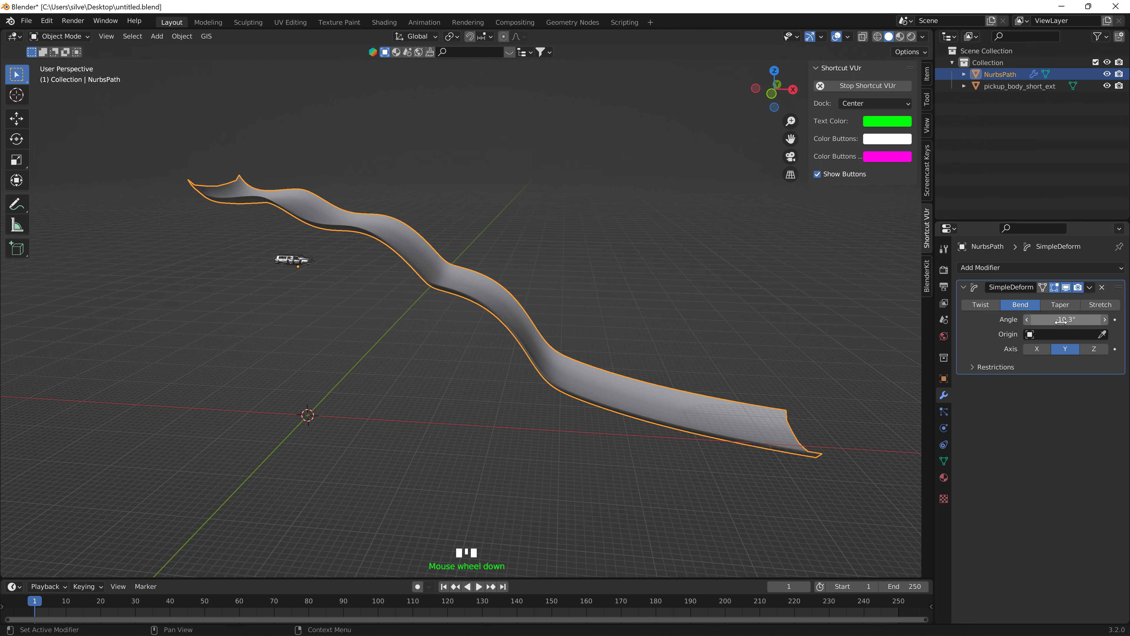
{"action": "mouse_move", "coordinate": [1061, 321]}
{"action": "left_mouse_down"}
{"action": "mouse_move", "coordinate": [991, 320]}
{"action": "mouse_move", "coordinate": [1066, 319]}
{"action": "left_mouse_up"}
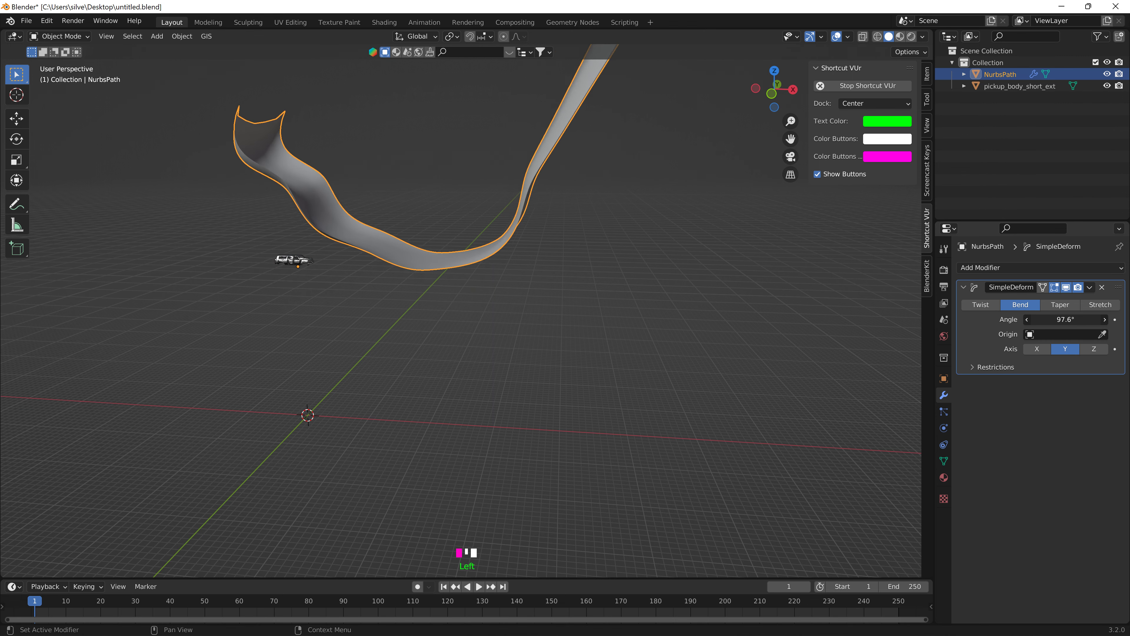
- Try bending the slope 142° around X and 26° around Z, and remove the Simple Deform modifier
{"action": "left_click", "coordinate": [1036, 348]}
{"action": "mouse_move", "coordinate": [1066, 319]}
{"action": "left_mouse_down"}
{"action": "mouse_move", "coordinate": [1106, 319]}
{"action": "mouse_move", "coordinate": [1068, 320]}
{"action": "left_mouse_up"}
{"action": "middle_click_drag", "start_coordinate": [806, 315], "coordinate": [659, 312]}
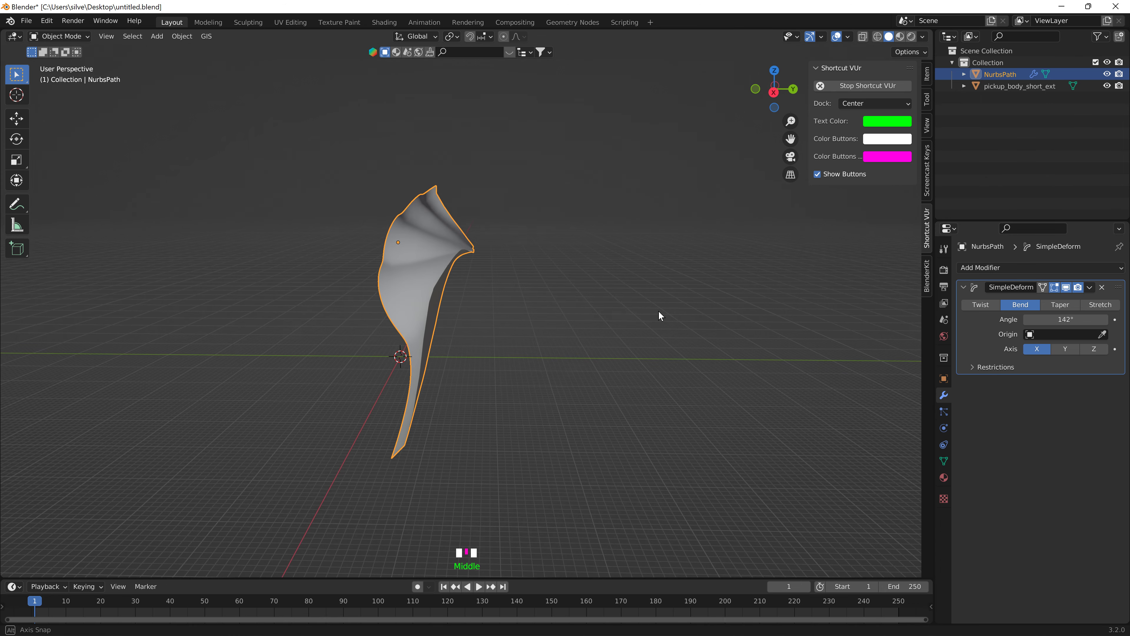
{"action": "mouse_move", "coordinate": [1068, 319]}
{"action": "left_mouse_down"}
{"action": "mouse_move", "coordinate": [1008, 319]}
{"action": "mouse_move", "coordinate": [1103, 319]}
{"action": "mouse_move", "coordinate": [1062, 324]}
{"action": "left_mouse_up"}
{"action": "left_click", "coordinate": [1094, 349]}
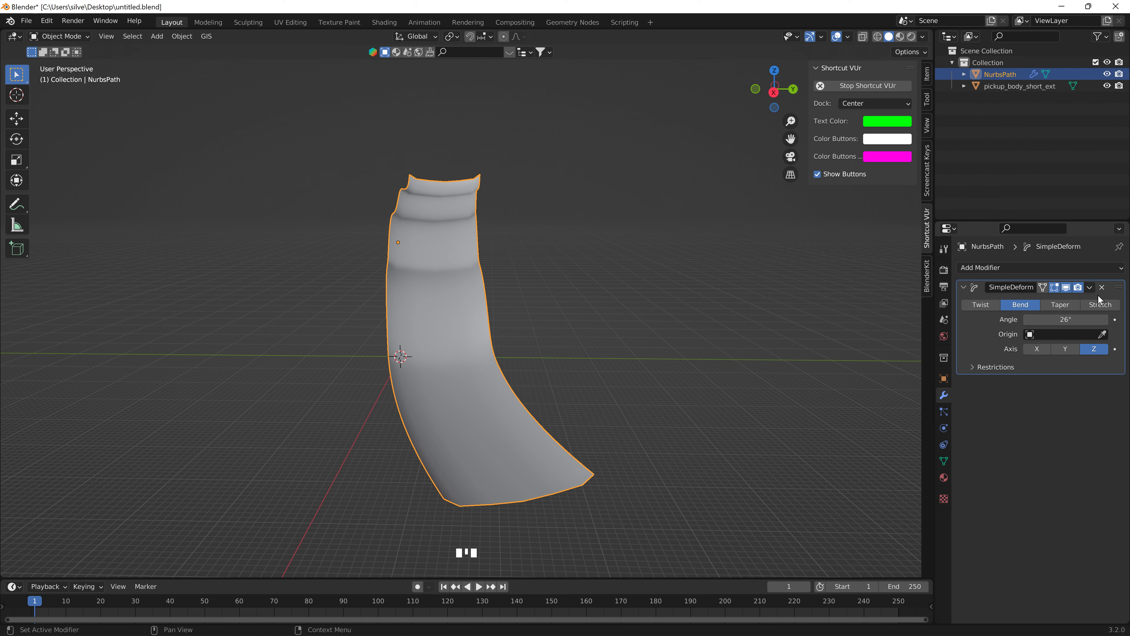
{"action": "left_click", "coordinate": [1102, 287]}
- Switch the slope to Edit Mode and select the vertices of its flat lower end section from the top view
{"action": "middle_click_drag", "start_coordinate": [498, 262], "coordinate": [625, 255]}
{"action": "left_click", "coordinate": [71, 38]}
{"action": "left_click", "coordinate": [62, 61]}
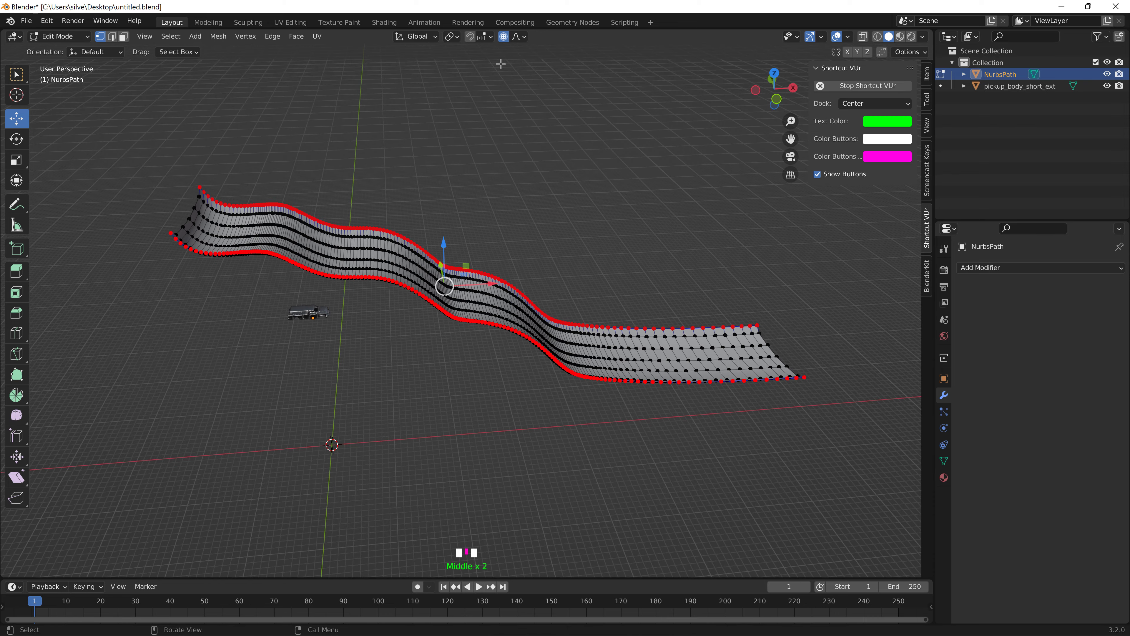
{"action": "left_click", "coordinate": [503, 37]}
{"action": "middle_click_drag", "start_coordinate": [684, 181], "coordinate": [692, 192]}
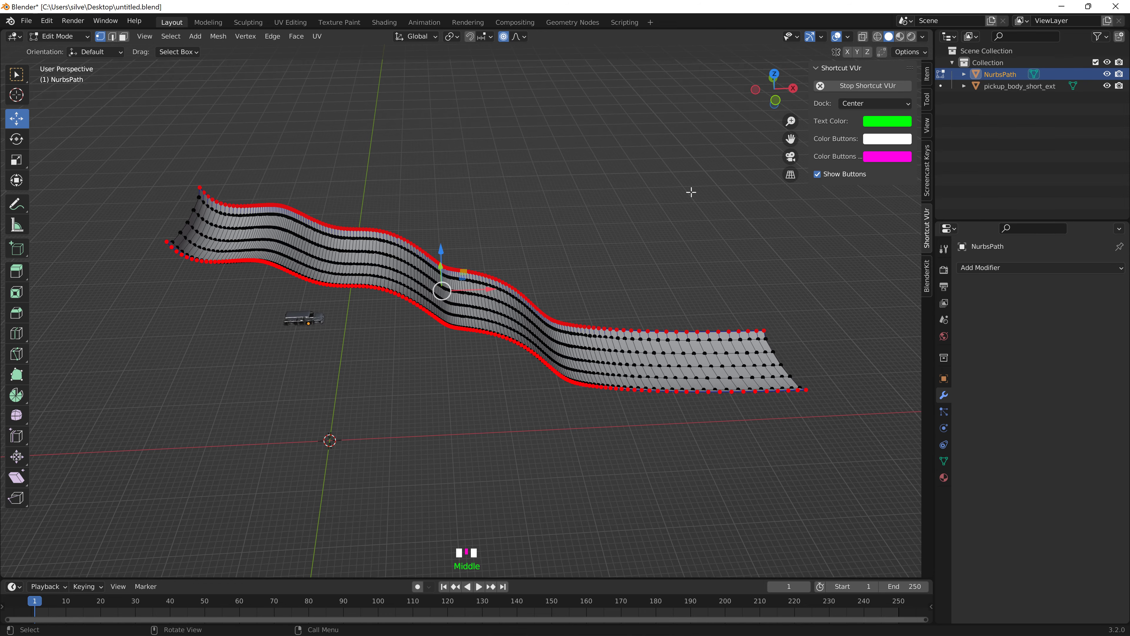
{"action": "left_click", "coordinate": [774, 75]}
{"action": "left_click_drag", "start_coordinate": [684, 250], "coordinate": [794, 442]}
- Enlarge the proportional editing size to 30.91 while trying to rotate the selected lower end section
{"action": "middle_click_drag", "start_coordinate": [819, 446], "coordinate": [708, 352]}
{"action": "scroll", "coordinate": [708, 352], "scroll_direction": "down", "scroll_amount": 2}
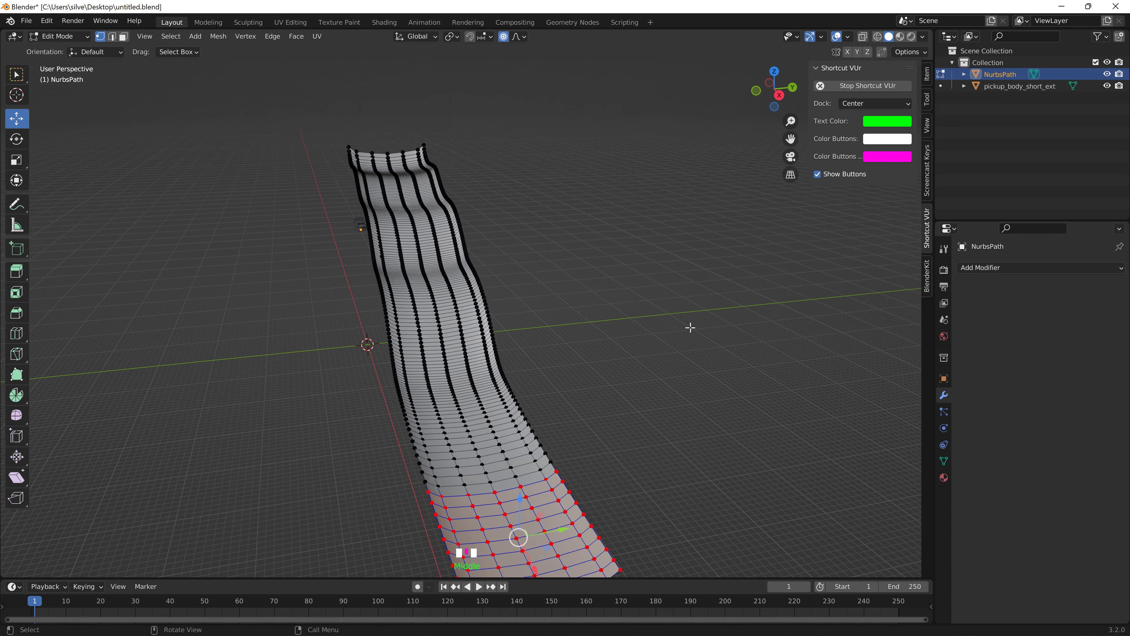
{"action": "key", "text": "r"}
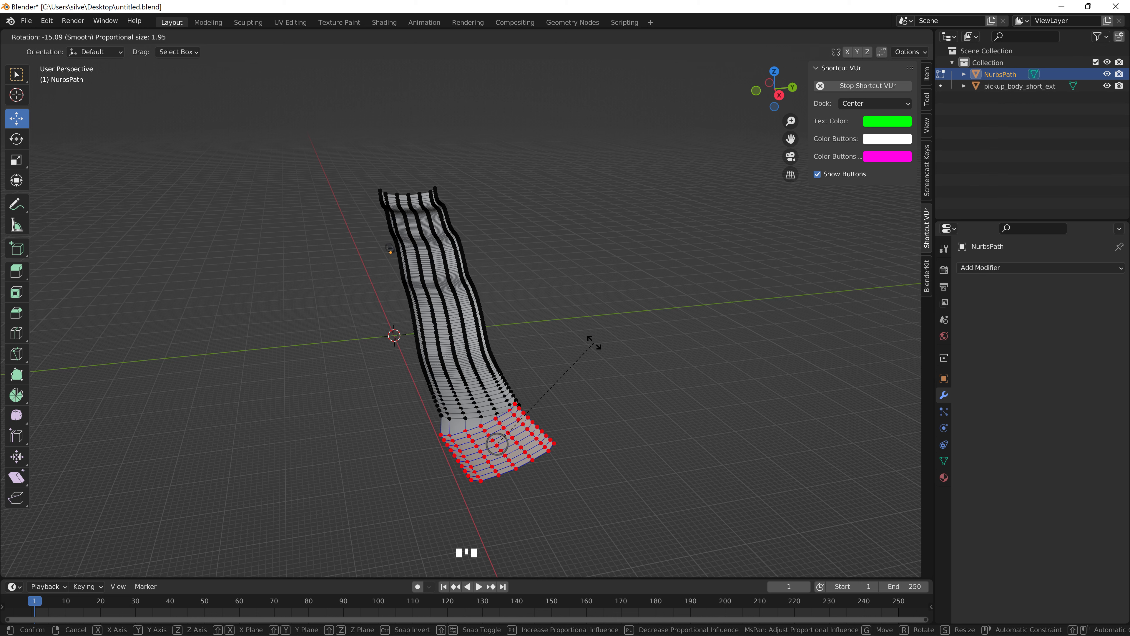
{"action": "scroll", "coordinate": [614, 352], "scroll_direction": "down", "scroll_amount": 20}
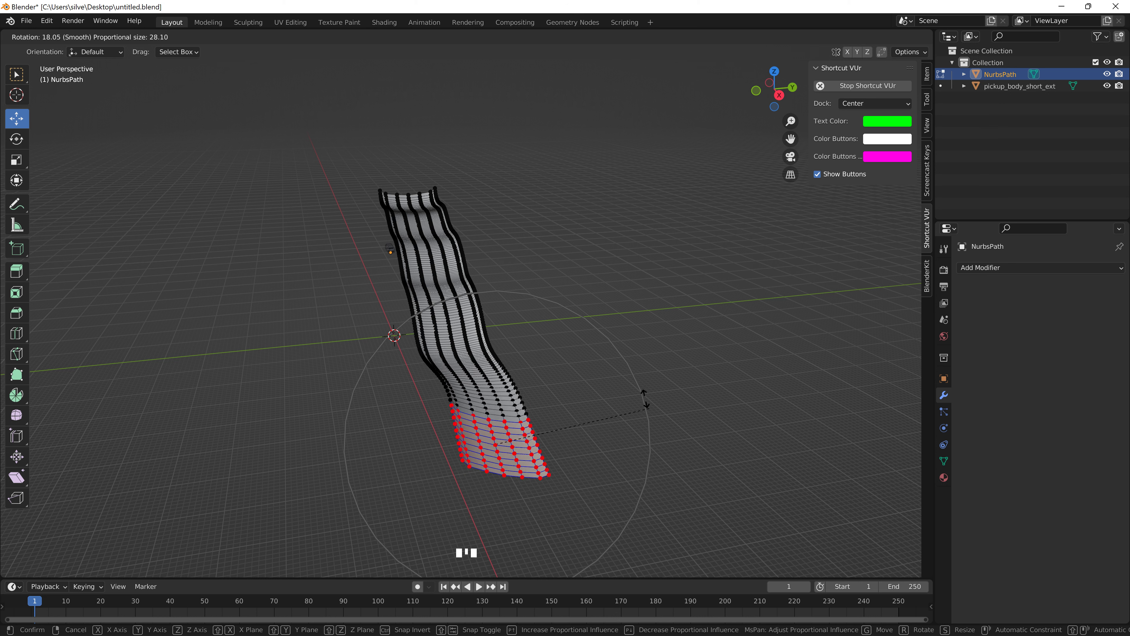
{"action": "scroll", "coordinate": [646, 398], "scroll_direction": "up", "scroll_amount": 2}
{"action": "scroll", "coordinate": [645, 402], "scroll_direction": "down", "scroll_amount": 3}
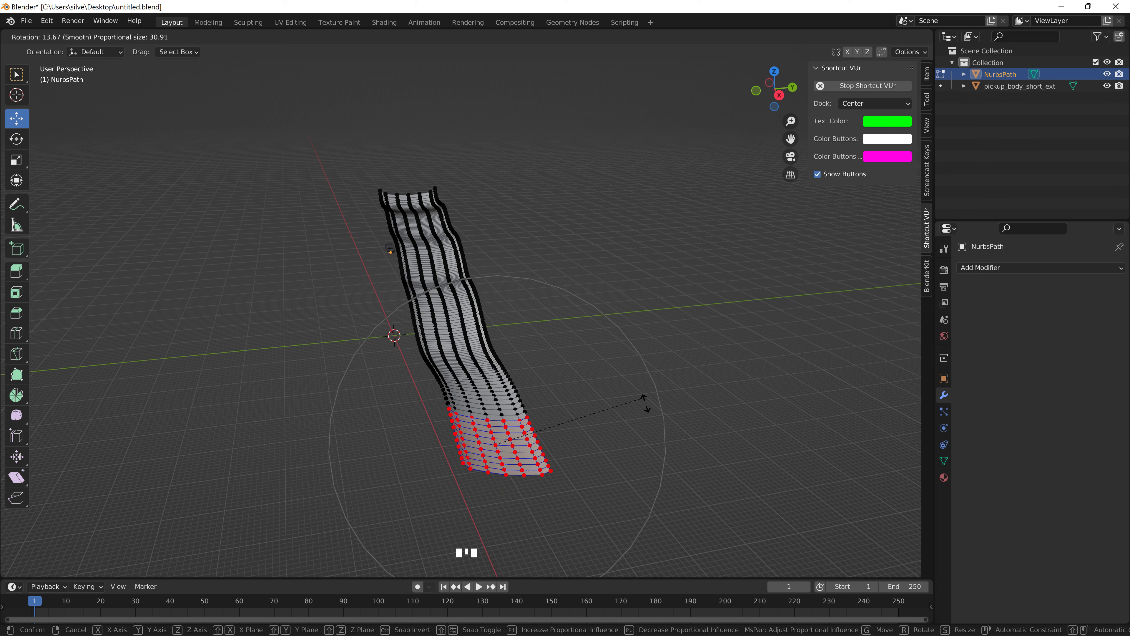
{"action": "left_click", "coordinate": [586, 371]}
- Curve the lower end upward by rotating it about -35° around global Y with proportional editing, and return to Object Mode
{"action": "middle_click_drag", "start_coordinate": [585, 371], "coordinate": [663, 371]}
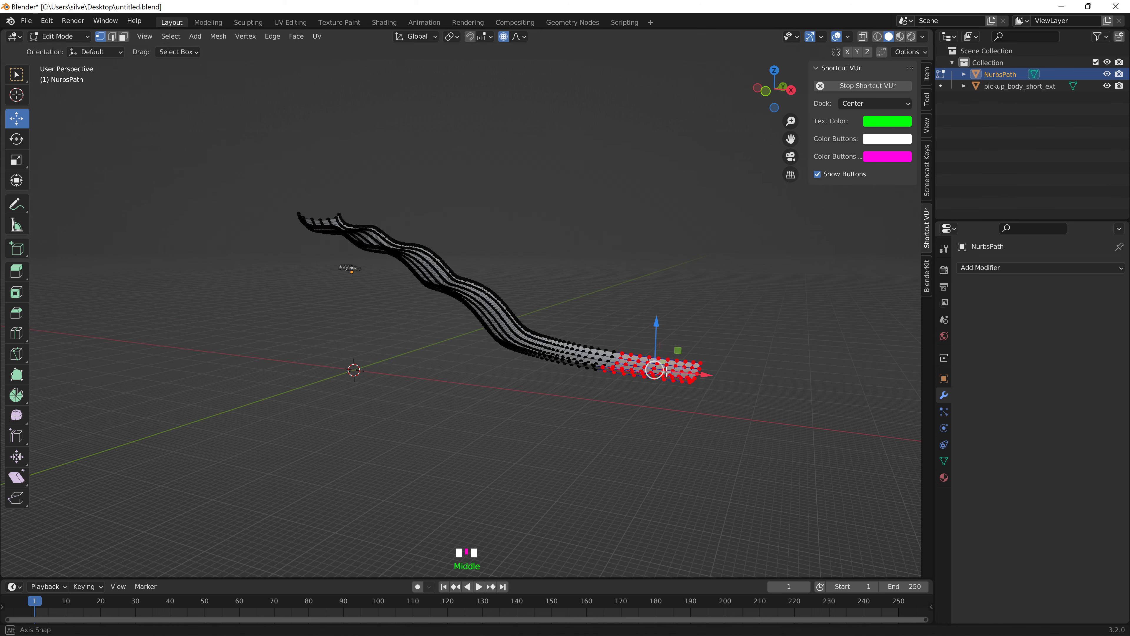
{"action": "key", "text": "r"}
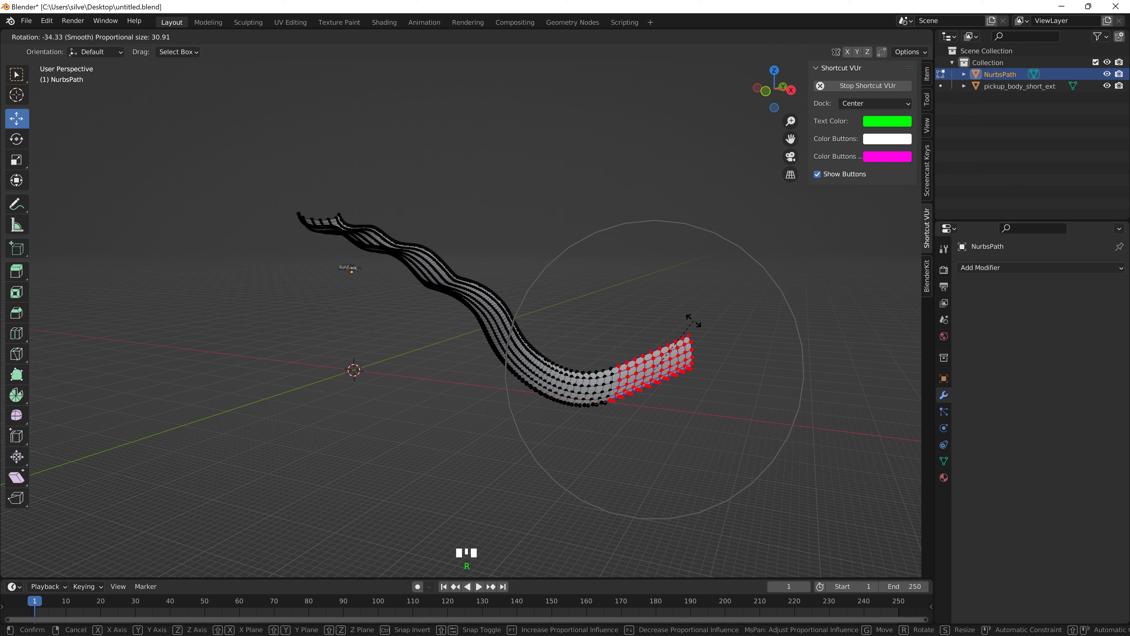
{"action": "key", "text": "y"}
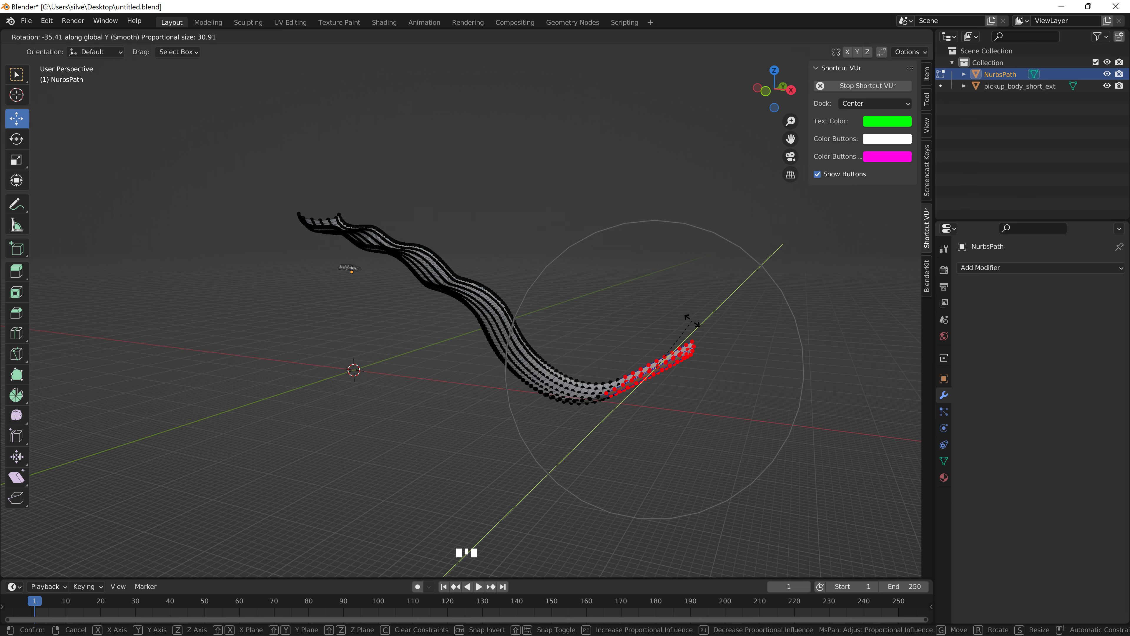
{"action": "left_click", "coordinate": [713, 332]}
{"action": "middle_click_drag", "start_coordinate": [713, 332], "coordinate": [490, 367]}
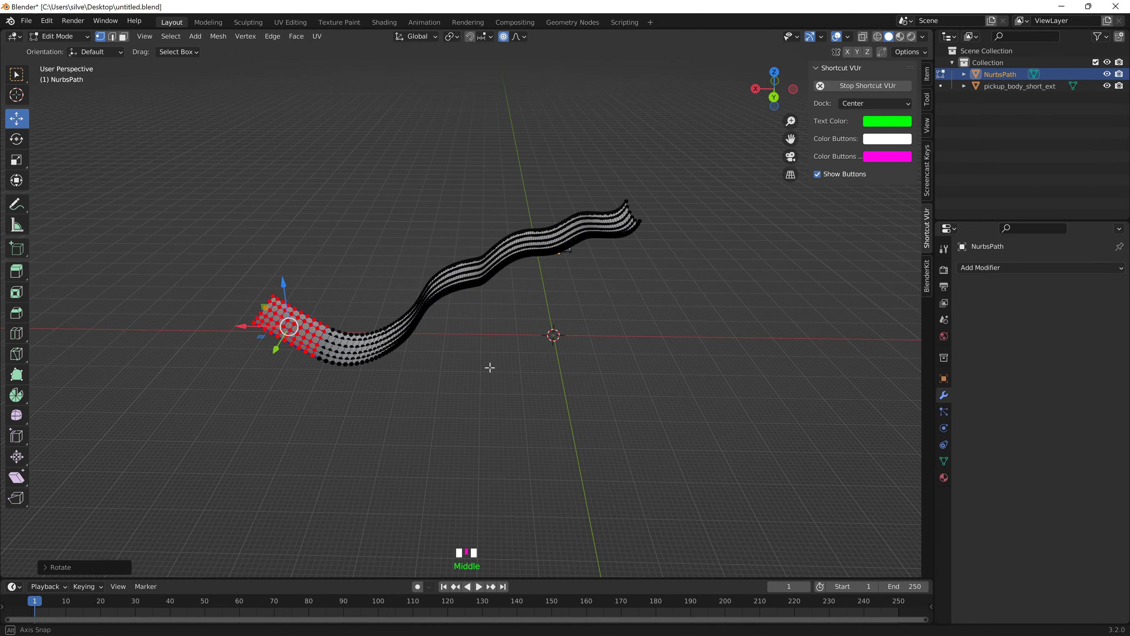
{"action": "left_click", "coordinate": [75, 40]}
{"action": "left_click", "coordinate": [75, 49]}
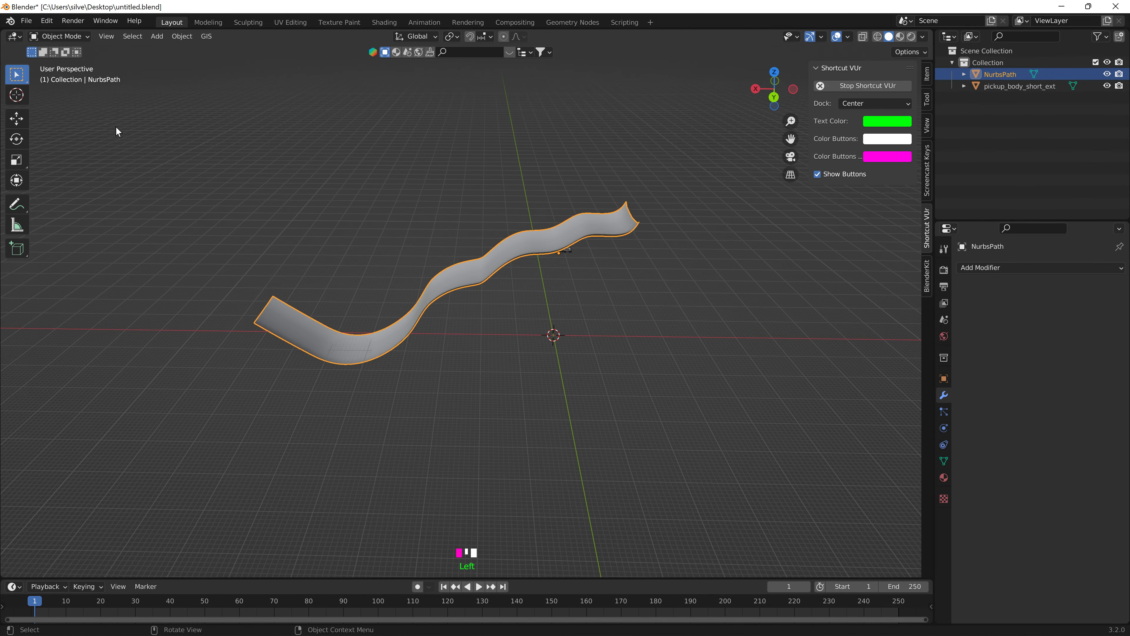
- Duplicate the slope rotated -180° around Z and move the copy along X beyond the original's lower end
{"action": "middle_click_drag", "start_coordinate": [113, 126], "coordinate": [335, 226]}
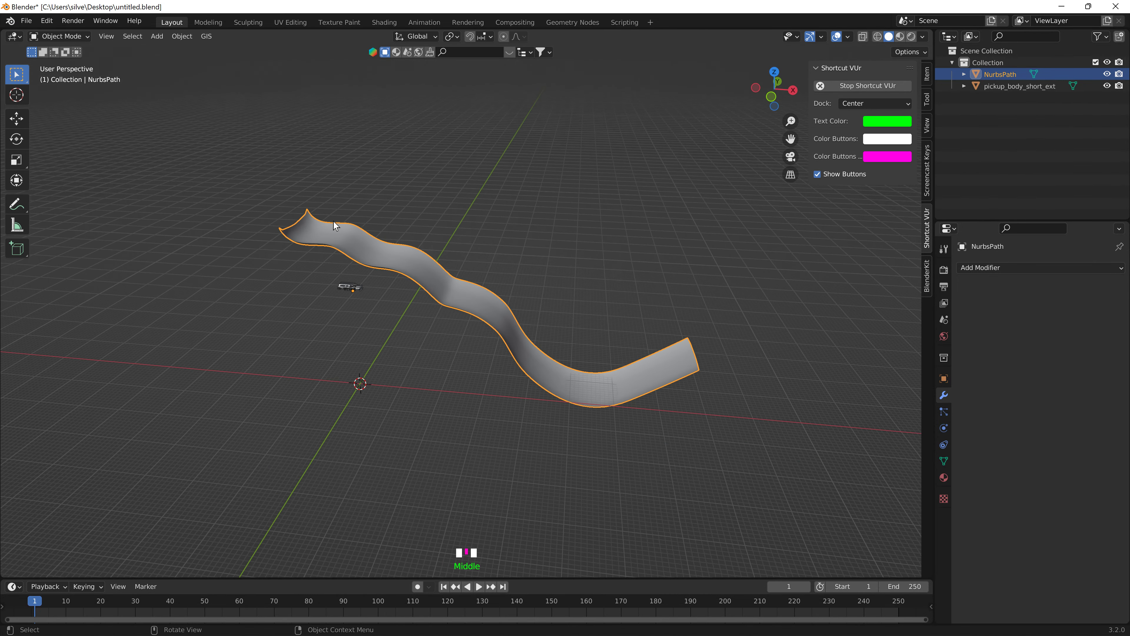
{"action": "key", "text": "shift+d"}
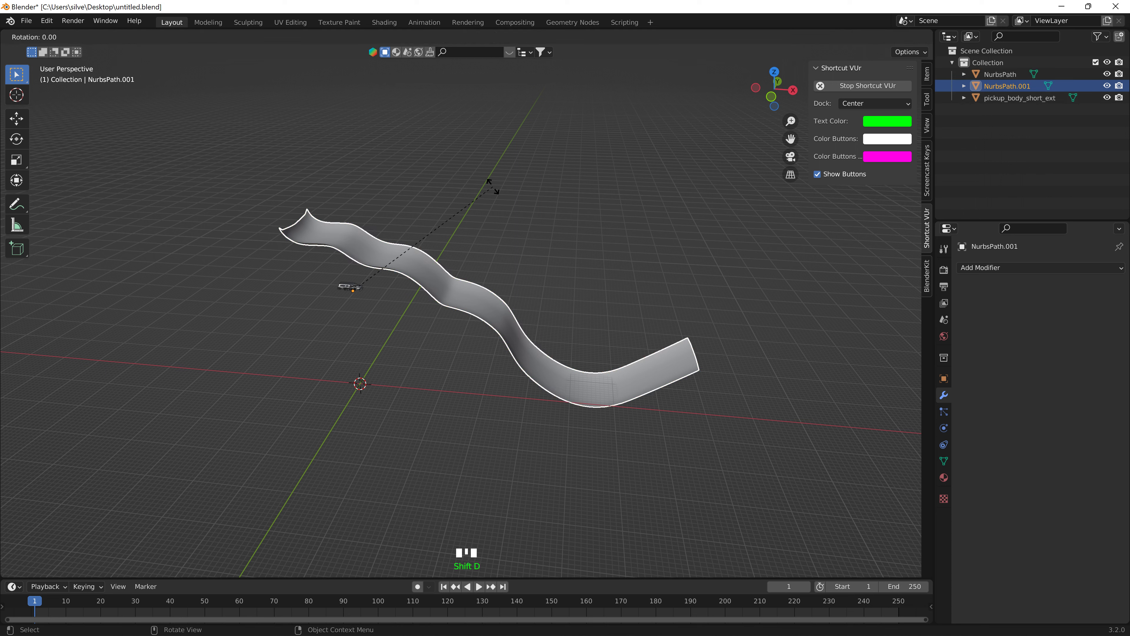
{"action": "key", "text": "z"}
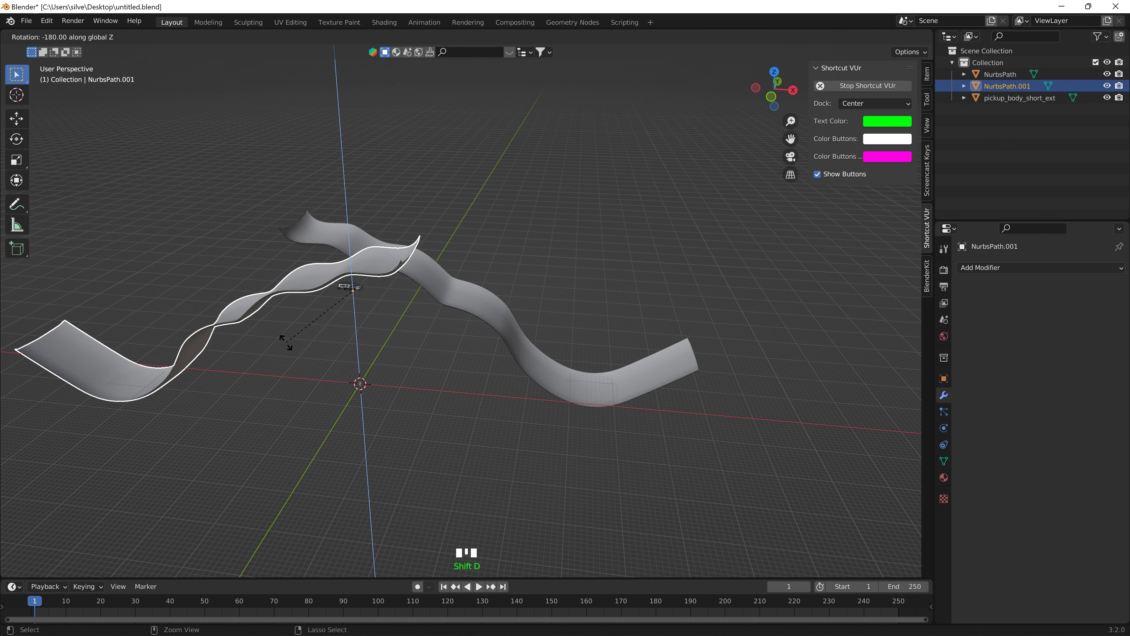
{"action": "left_click", "coordinate": [286, 343]}
{"action": "key", "text": "g"}
{"action": "key", "text": "y"}
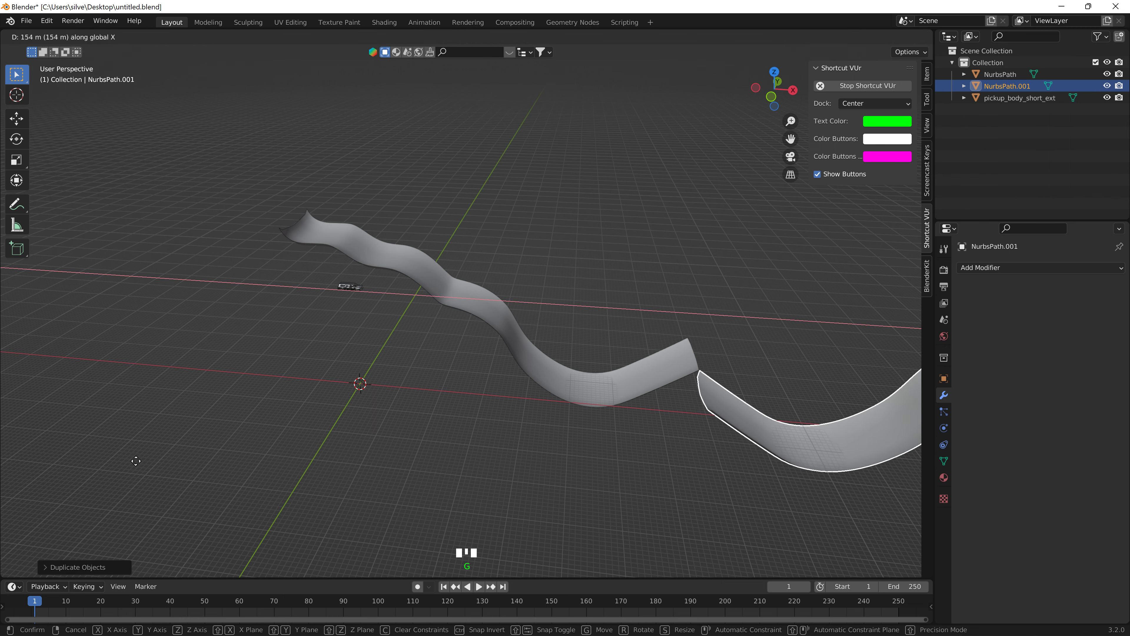
{"action": "left_click", "coordinate": [311, 427]}
- Shift the duplicated slope along Y in the top view to line it up with the original
{"action": "middle_click_drag", "start_coordinate": [312, 426], "coordinate": [217, 416]}
{"action": "left_click", "coordinate": [775, 71]}
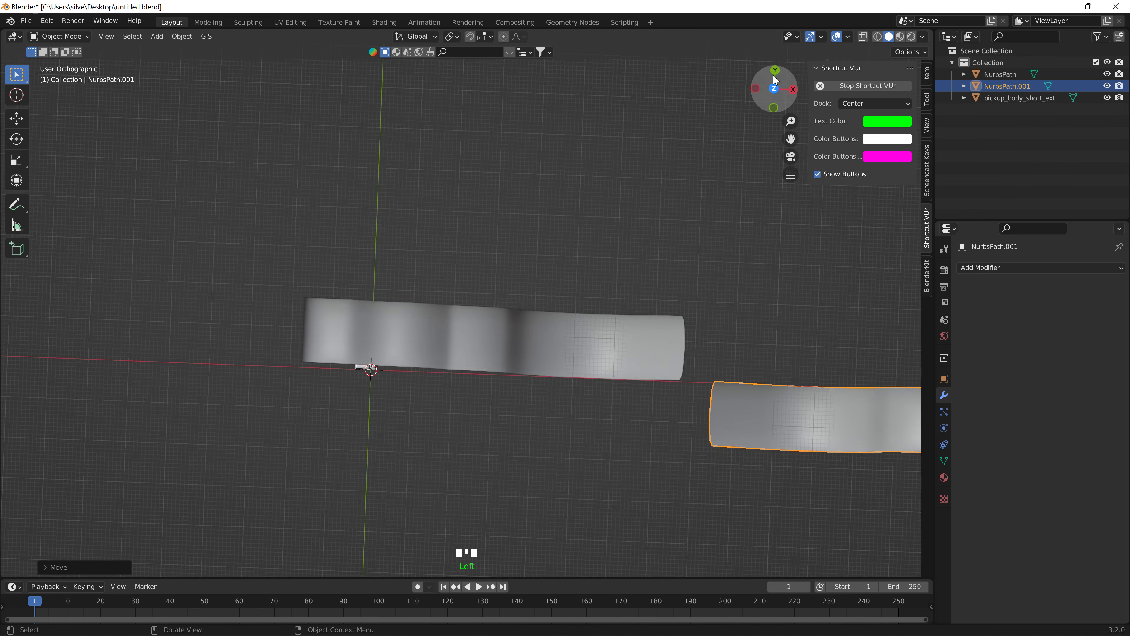
{"action": "key", "text": "g"}
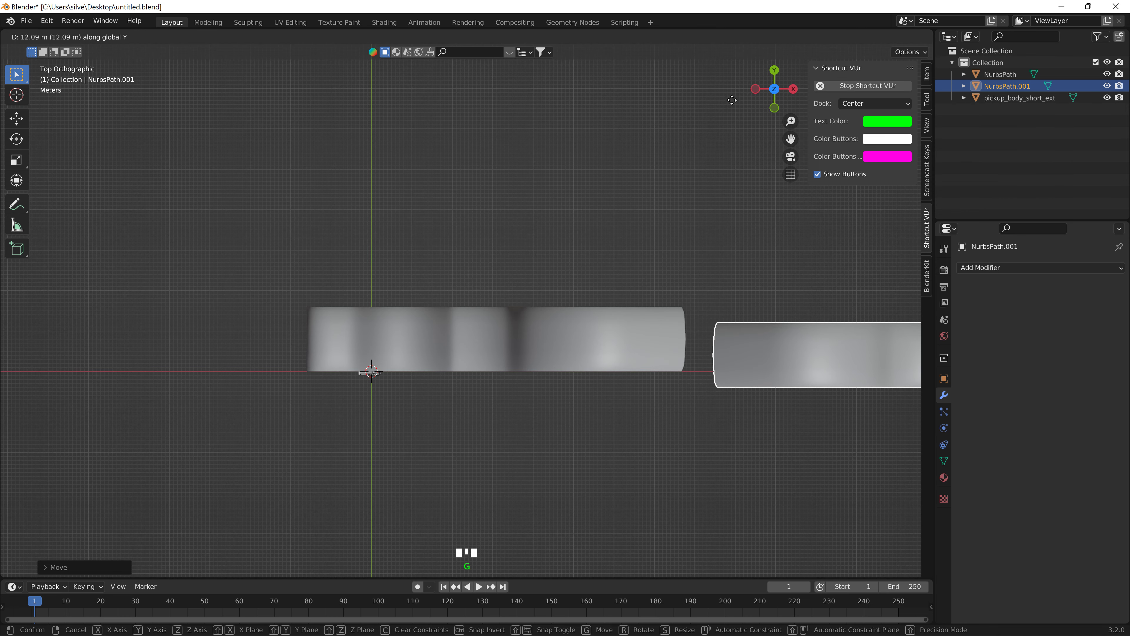
{"action": "left_click", "coordinate": [744, 85]}
- Rotate the duplicate around Z so that it runs downhill in the same direction as the original
{"action": "middle_click_drag", "start_coordinate": [711, 188], "coordinate": [719, 156]}
{"action": "scroll", "coordinate": [723, 138], "scroll_direction": "down", "scroll_amount": 4}
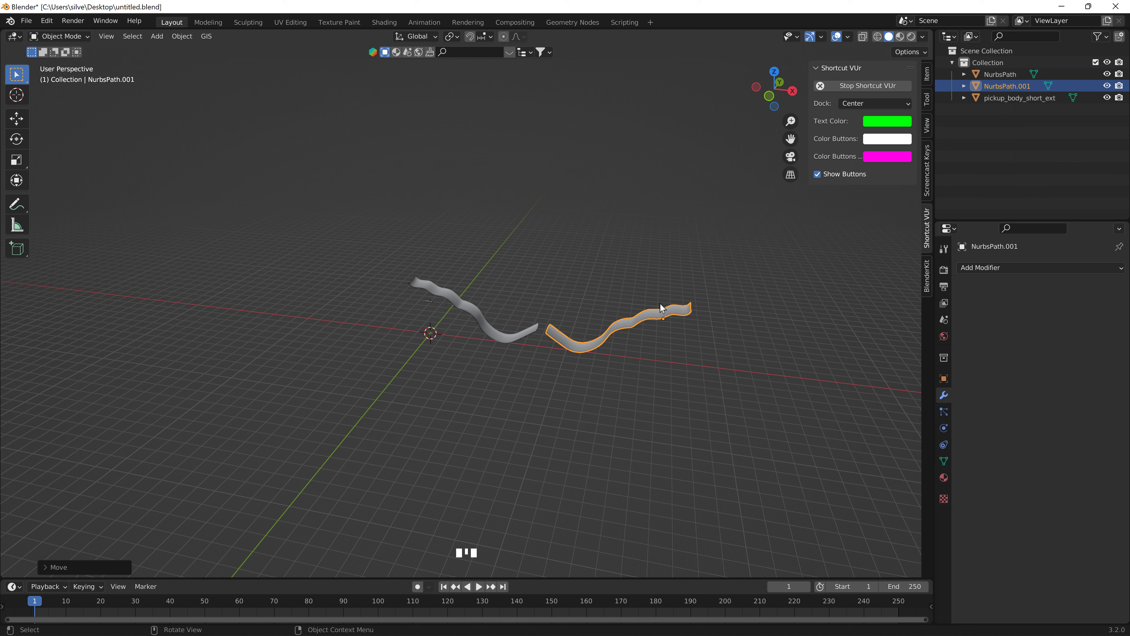
{"action": "key", "text": "r"}
{"action": "key", "text": "z"}
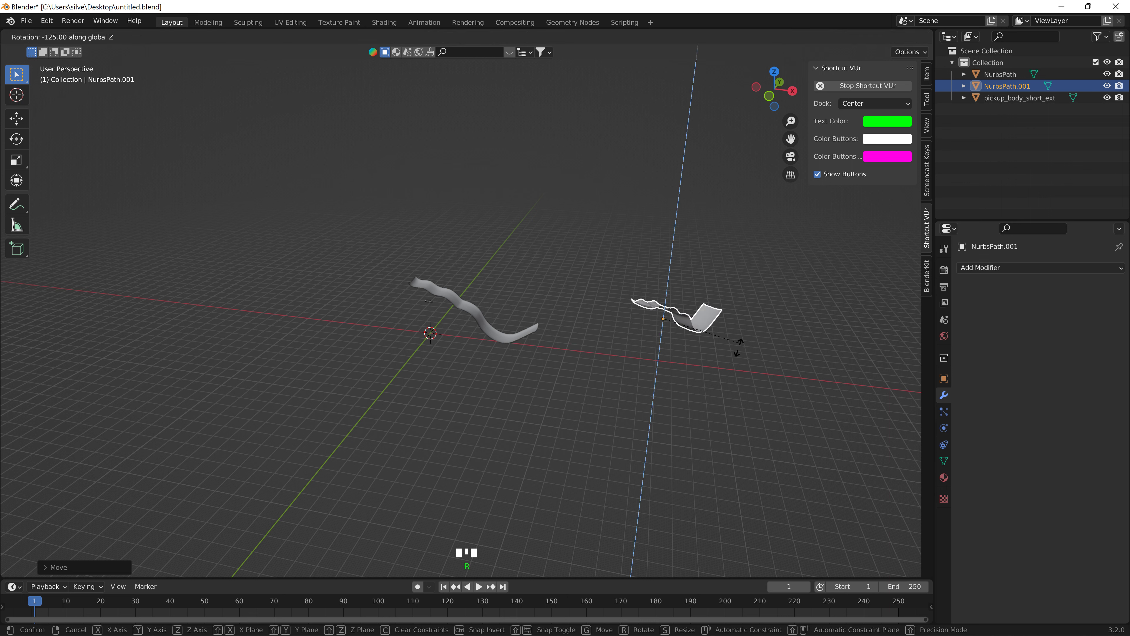
{"action": "left_click", "coordinate": [680, 375]}
- Lower the duplicate about 38 m along Z and move it along X close to the original's lower end
{"action": "key", "text": "g"}
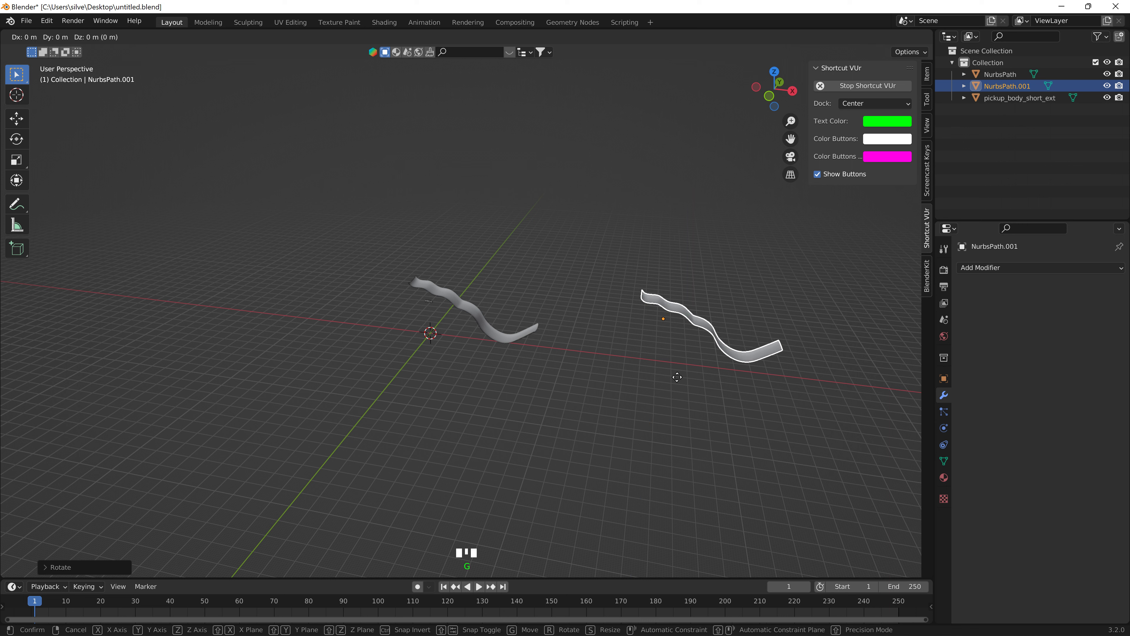
{"action": "key", "text": "y"}
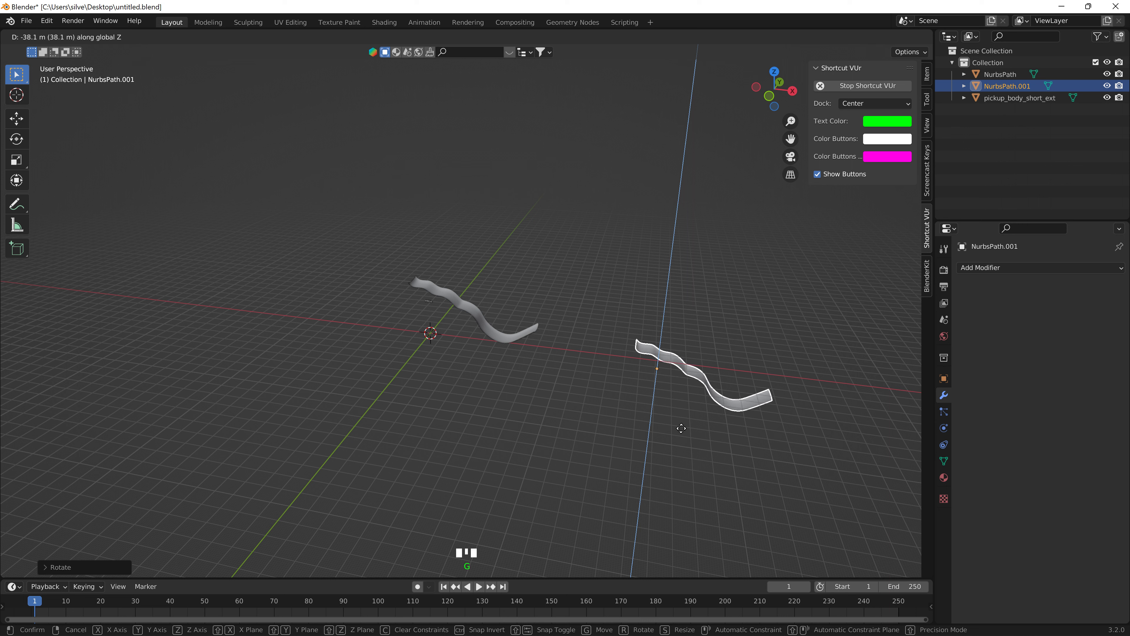
{"action": "left_click", "coordinate": [676, 430]}
{"action": "key", "text": "g"}
{"action": "key", "text": "x"}
{"action": "left_click", "coordinate": [592, 421]}
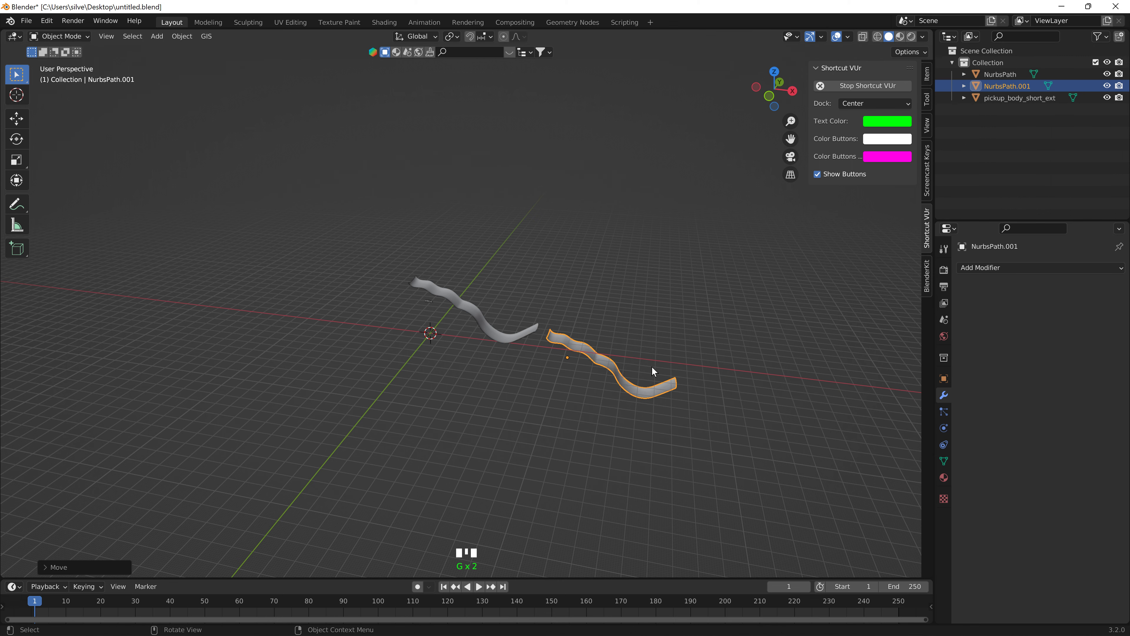
- Move the duplicated slope about -16.3 m along Y in the top view, with a fine nudge to line it up with the original
{"action": "middle_click_drag", "start_coordinate": [652, 367], "coordinate": [578, 312]}
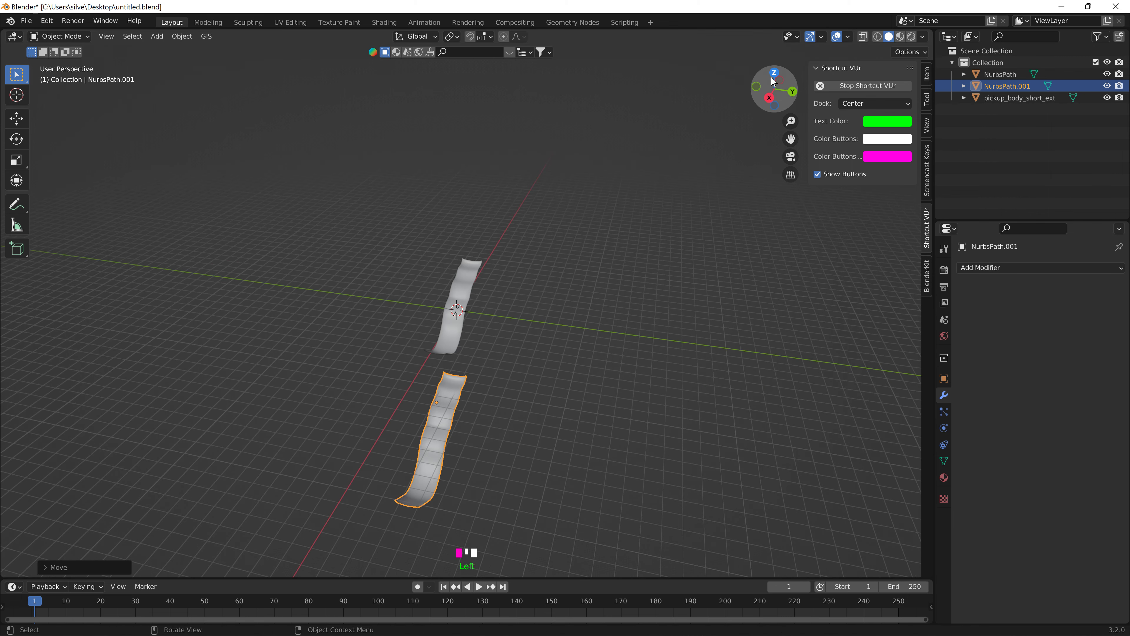
{"action": "left_click", "coordinate": [771, 77]}
{"action": "key", "text": "g"}
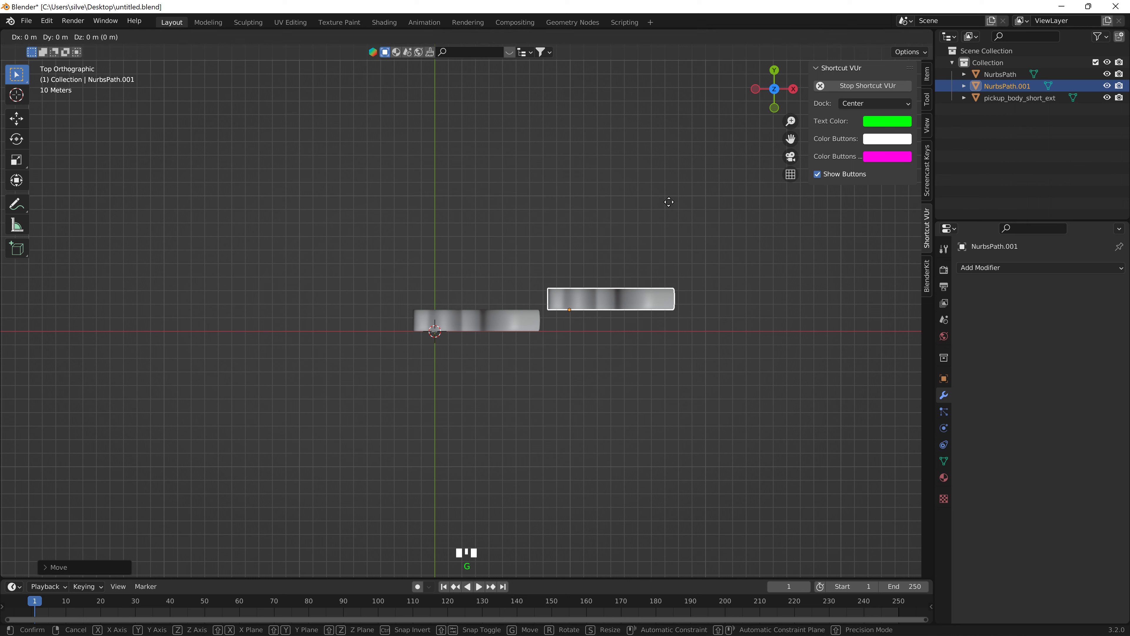
{"action": "key", "text": "y"}
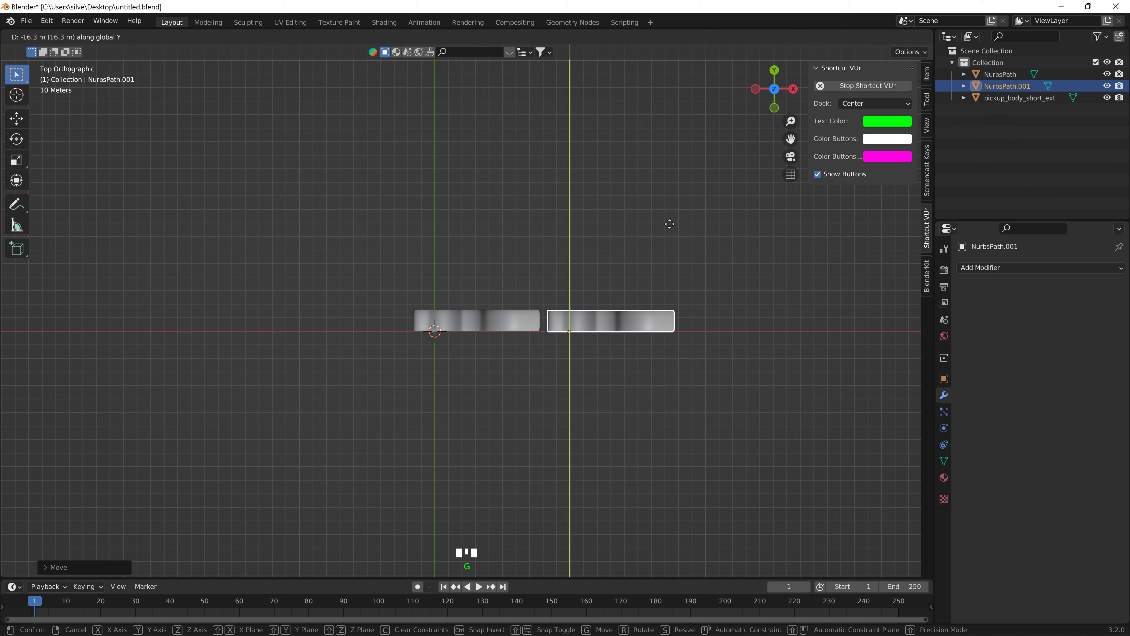
{"action": "left_click", "coordinate": [669, 223]}
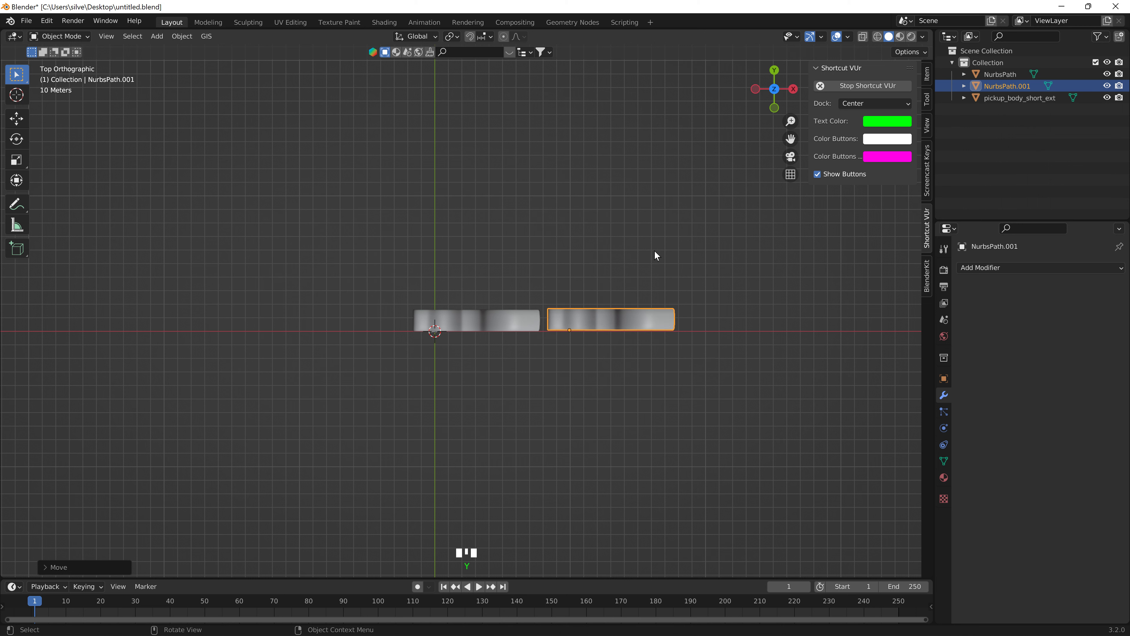
{"action": "key", "text": "g"}
{"action": "key", "text": "y"}
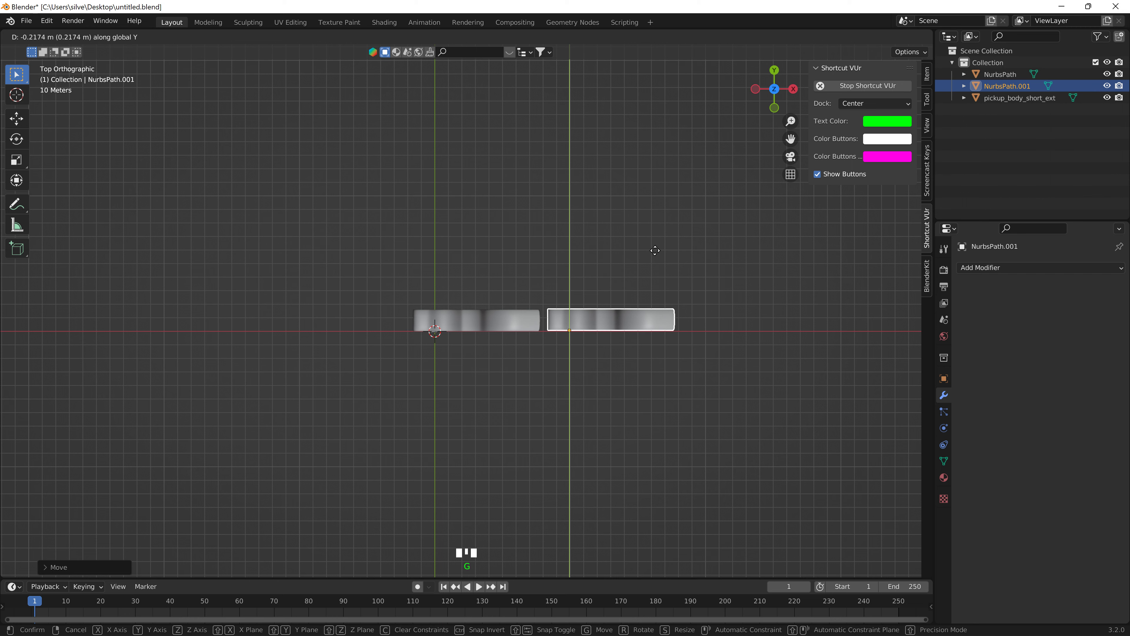
{"action": "left_click", "coordinate": [655, 250]}
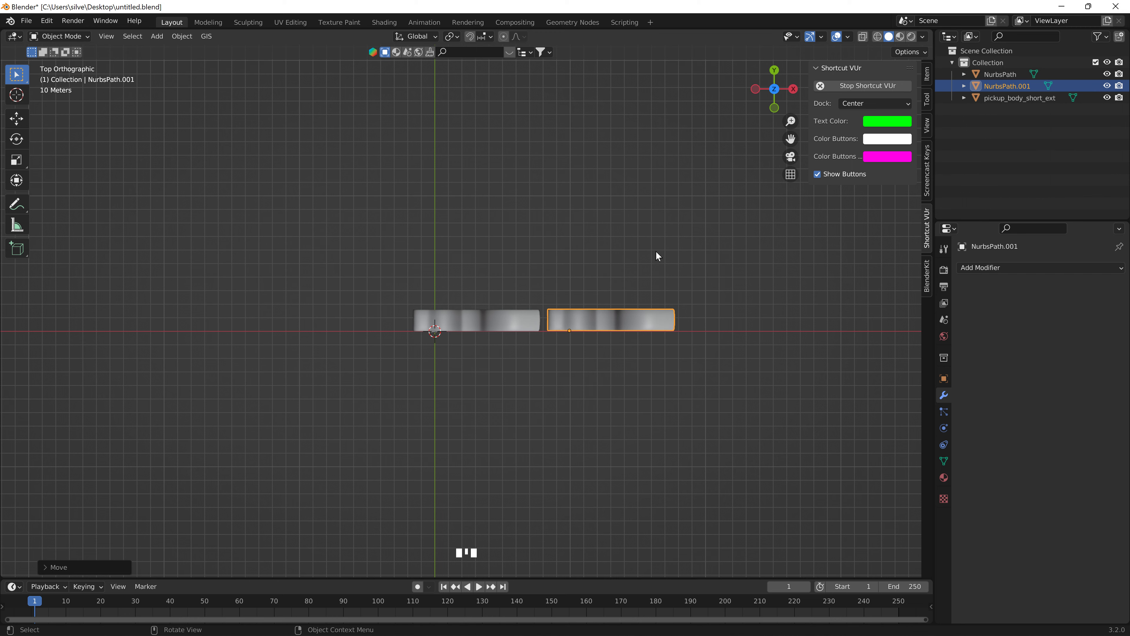
- Rotate the original slope's upturned lower end around Y with proportional editing until it is nearly level
{"action": "middle_click_drag", "start_coordinate": [656, 252], "coordinate": [386, 148]}
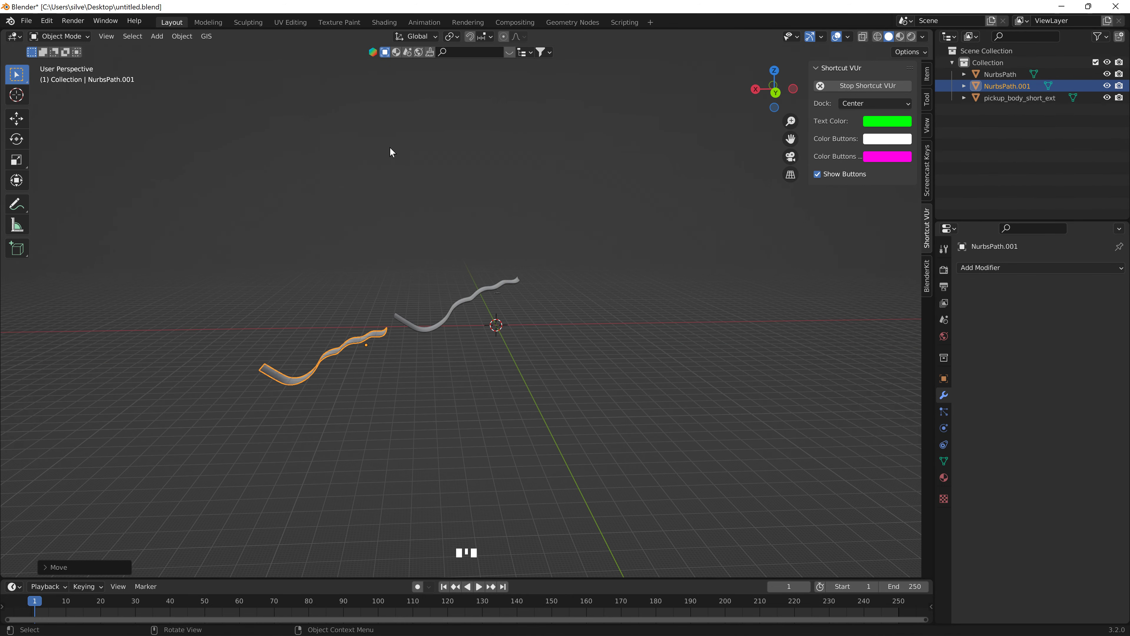
{"action": "left_click", "coordinate": [474, 299]}
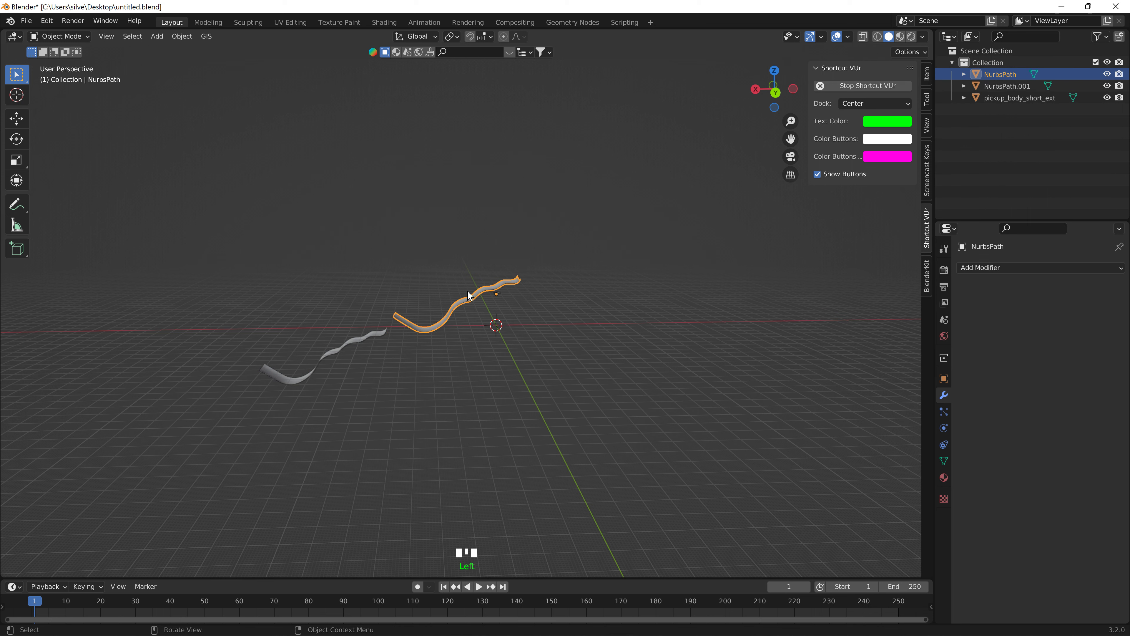
{"action": "middle_click_drag", "start_coordinate": [467, 294], "coordinate": [476, 271], "text": "shift"}
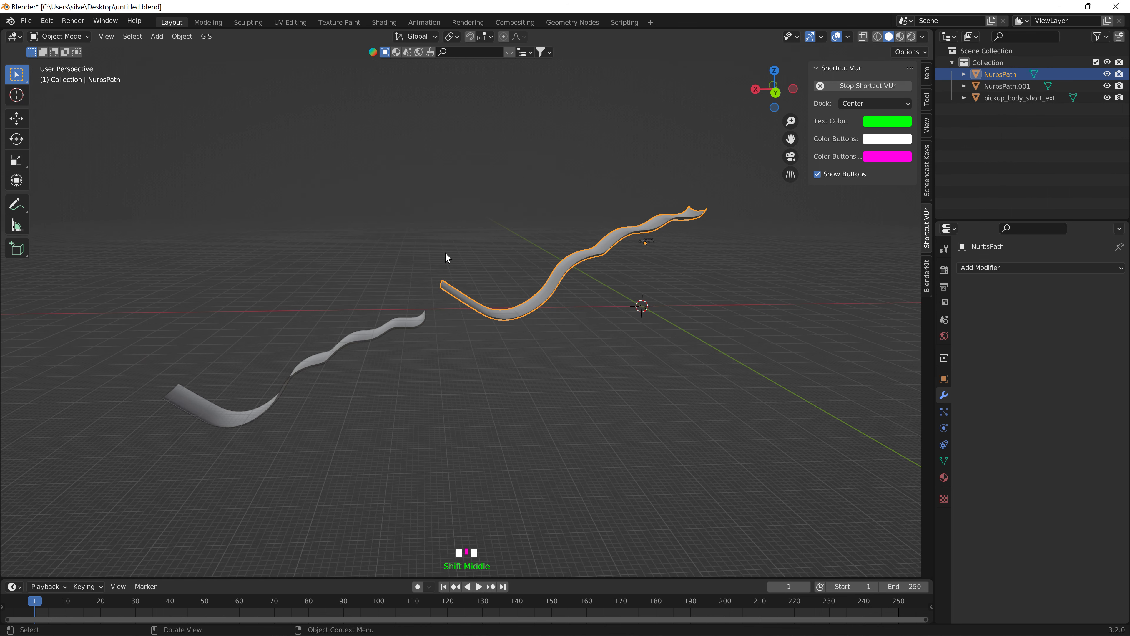
{"action": "left_click", "coordinate": [776, 73]}
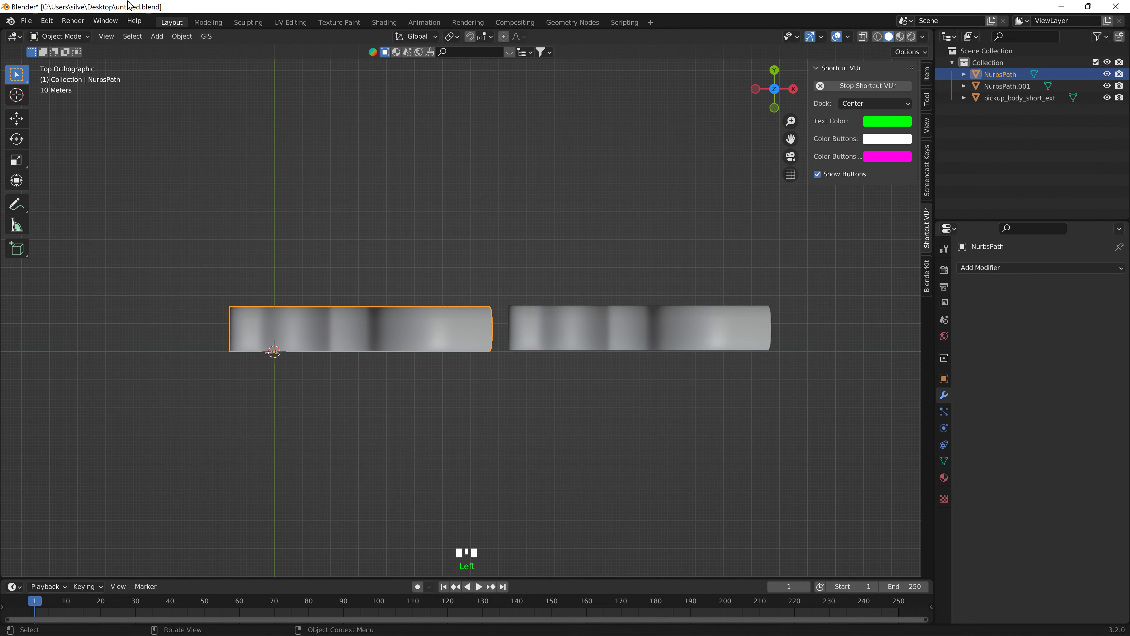
{"action": "left_click", "coordinate": [65, 35]}
{"action": "left_click", "coordinate": [67, 60]}
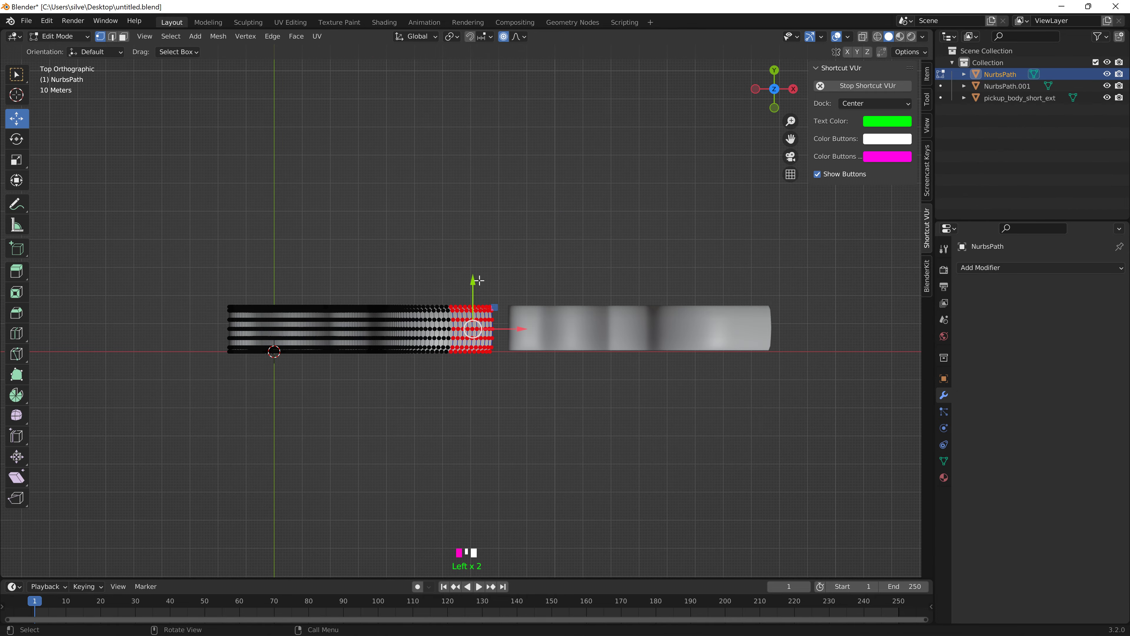
{"action": "mouse_move", "coordinate": [479, 280]}
{"action": "middle_mouse_down"}
{"action": "mouse_move", "coordinate": [505, 181]}
{"action": "mouse_move", "coordinate": [502, 123]}
{"action": "middle_mouse_up"}
{"action": "key", "text": "r"}
{"action": "key", "text": "y"}
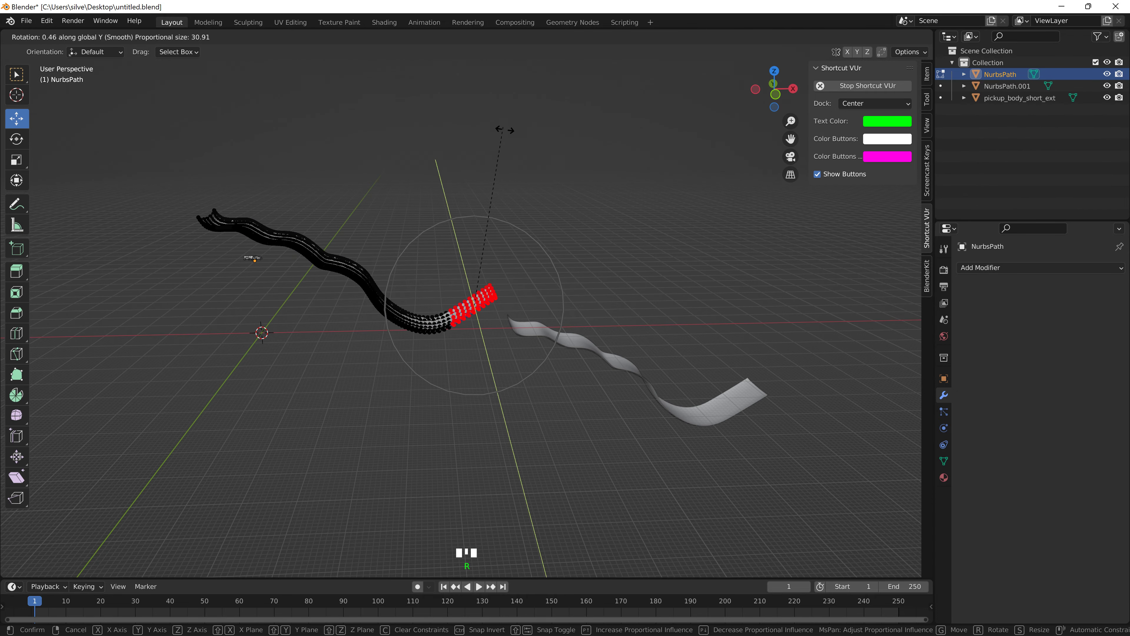
{"action": "left_click", "coordinate": [542, 210]}
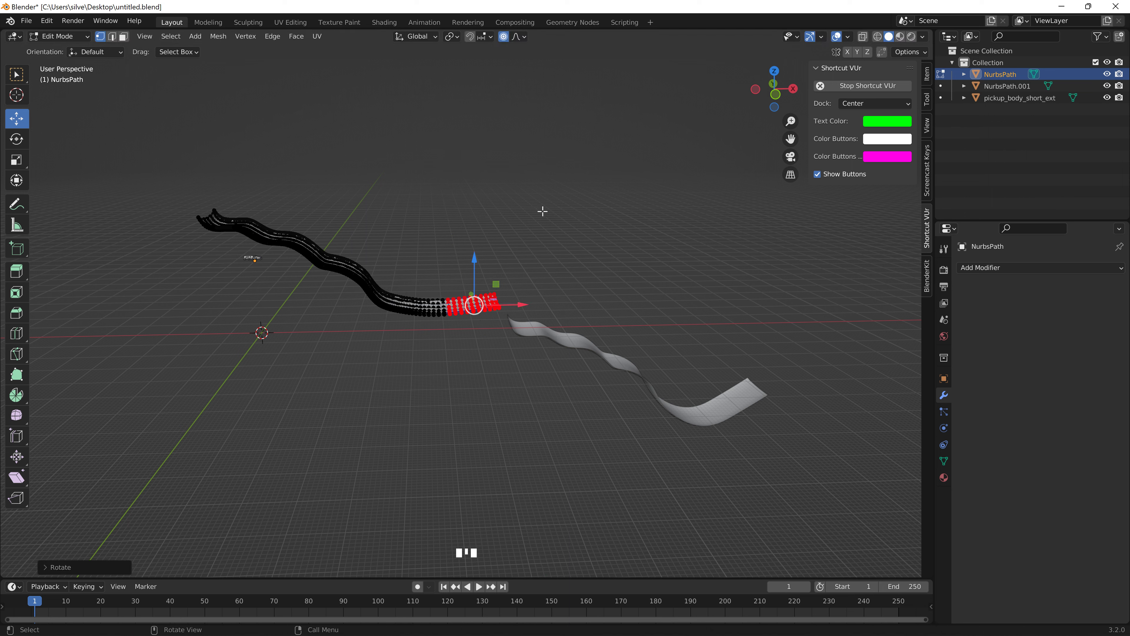
{"action": "key", "text": "g"}
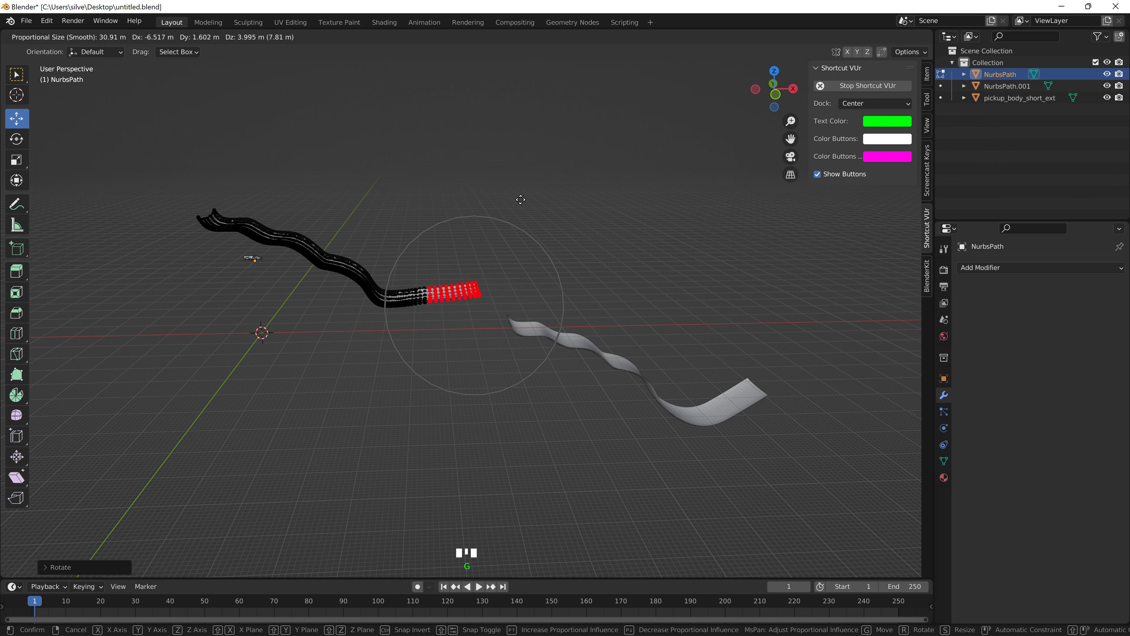
{"action": "right_click", "coordinate": [556, 225]}
{"action": "double_click", "coordinate": [556, 328]}
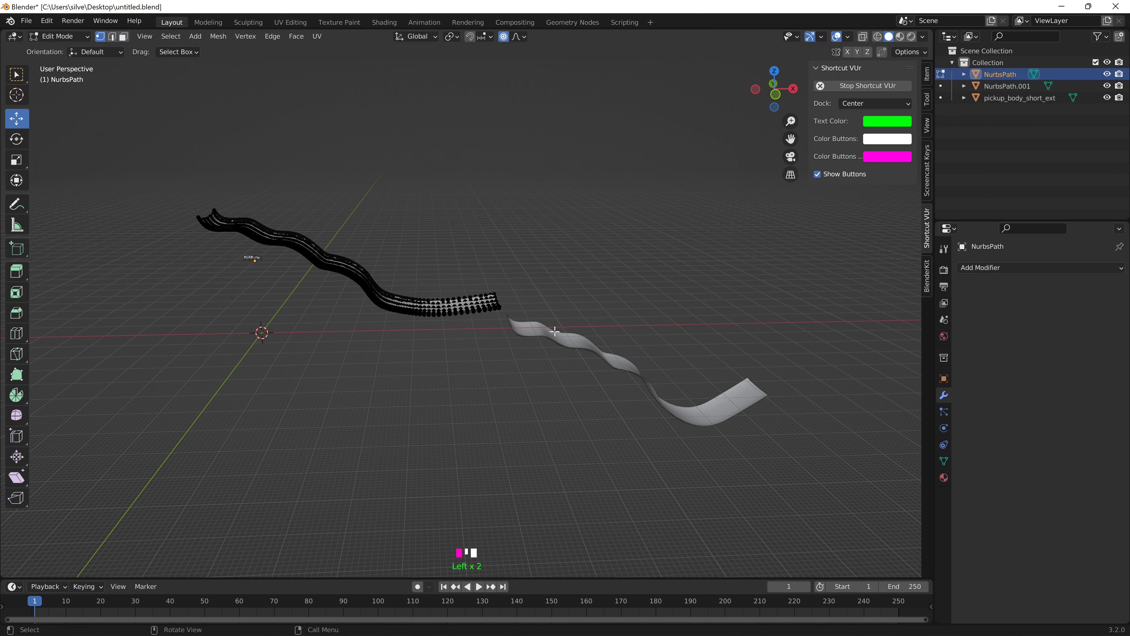
{"action": "key", "text": "Tab"}
- Open the duplicated slope in Edit Mode and box-select the vertices at its upper end in the back view
{"action": "left_click", "coordinate": [532, 327]}
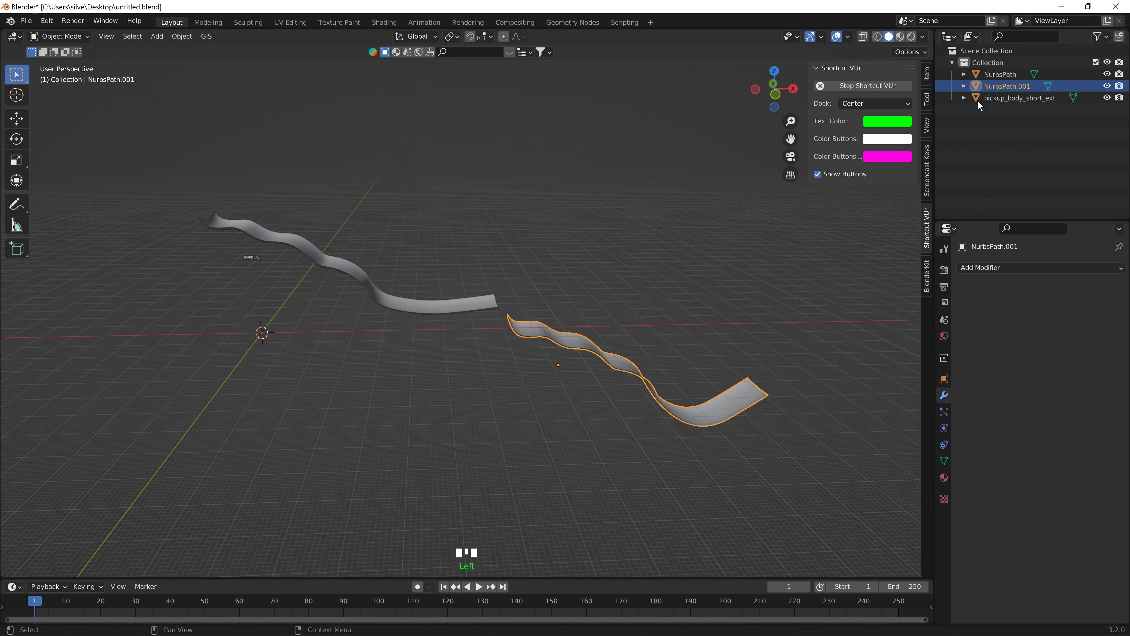
{"action": "mouse_move", "coordinate": [611, 243]}
{"action": "middle_mouse_down"}
{"action": "mouse_move", "coordinate": [606, 258]}
{"action": "mouse_move", "coordinate": [604, 248]}
{"action": "middle_mouse_up"}
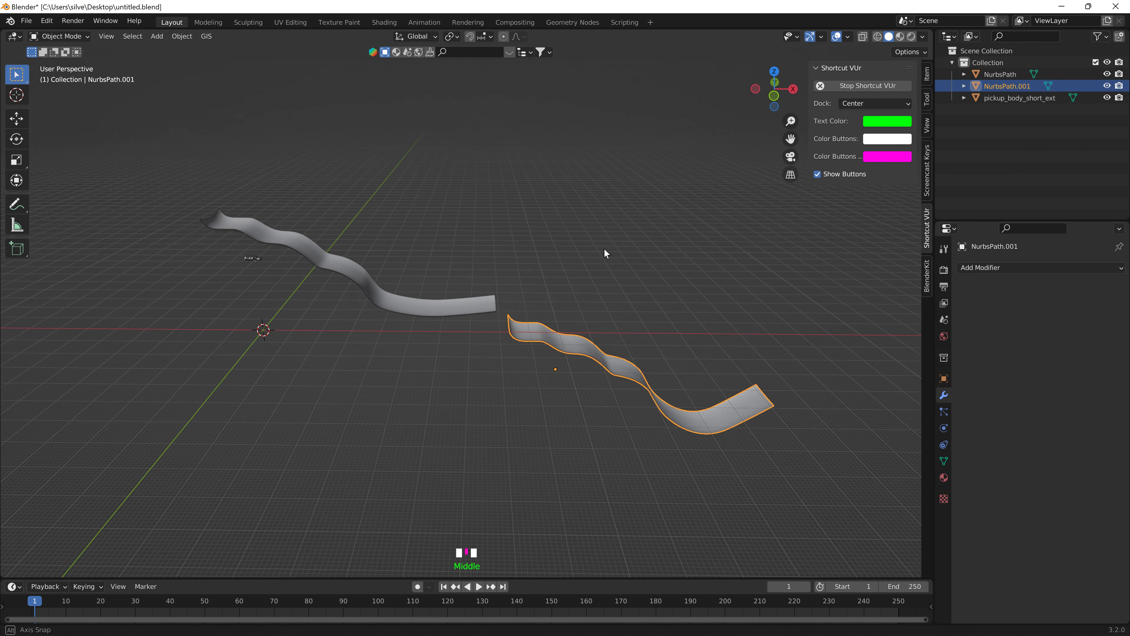
{"action": "left_click", "coordinate": [71, 38]}
{"action": "left_click", "coordinate": [61, 63]}
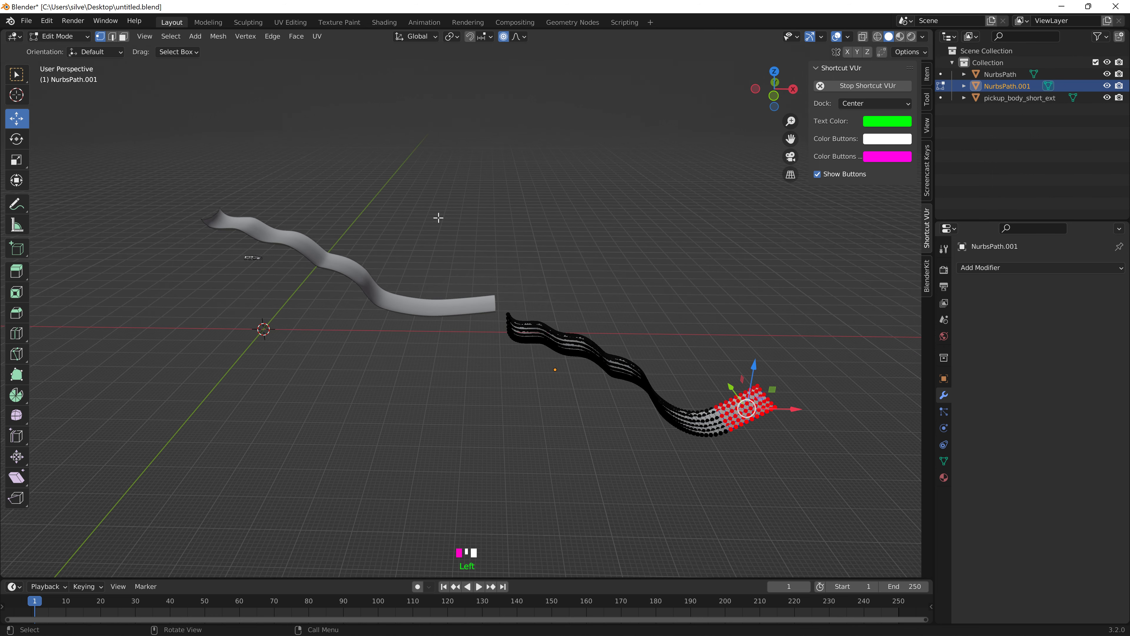
{"action": "middle_click_drag", "start_coordinate": [440, 217], "coordinate": [480, 322]}
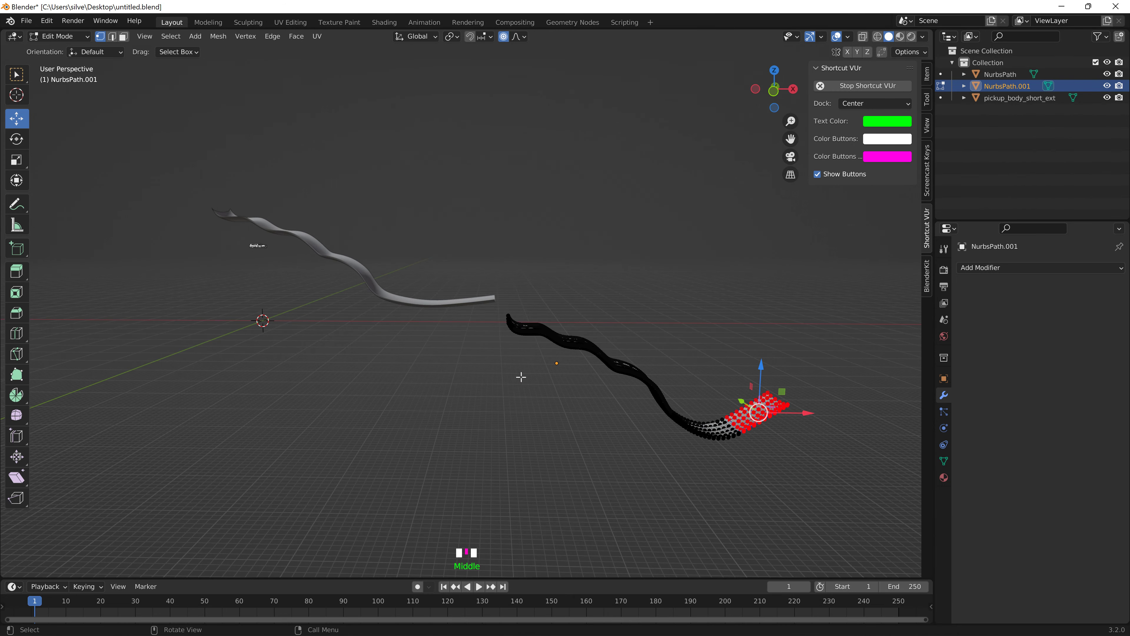
{"action": "left_click", "coordinate": [774, 91]}
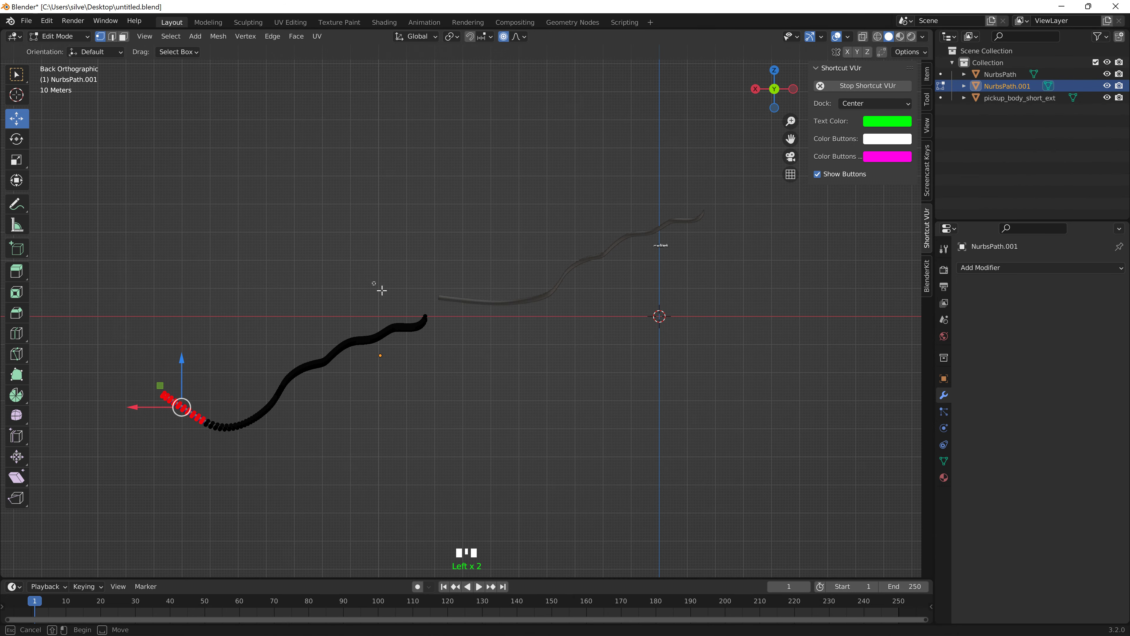
{"action": "left_click_drag", "start_coordinate": [372, 281], "coordinate": [429, 338]}
{"action": "middle_click_drag", "start_coordinate": [367, 231], "coordinate": [485, 314]}
- Turn on X-ray, select all vertices at the duplicate's upper end and rotate them proportionally to bend that end downward toward the original
{"action": "left_click", "coordinate": [862, 37]}
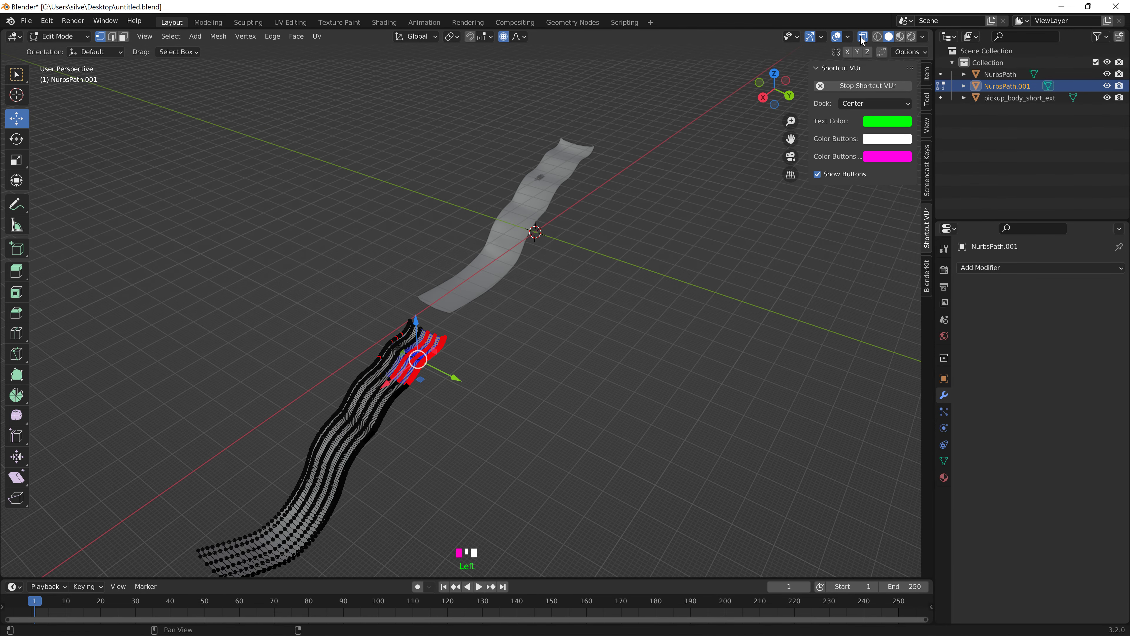
{"action": "middle_click_drag", "start_coordinate": [598, 225], "coordinate": [673, 193]}
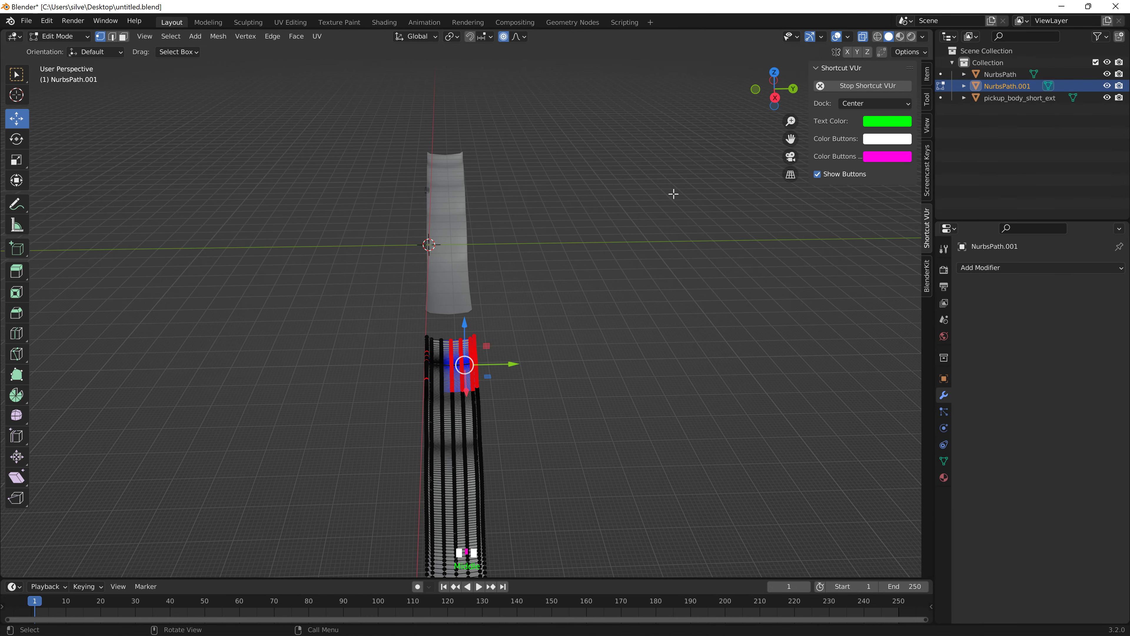
{"action": "left_click", "coordinate": [774, 72]}
{"action": "left_click_drag", "start_coordinate": [508, 283], "coordinate": [565, 386]}
{"action": "middle_click_drag", "start_coordinate": [565, 384], "coordinate": [536, 136]}
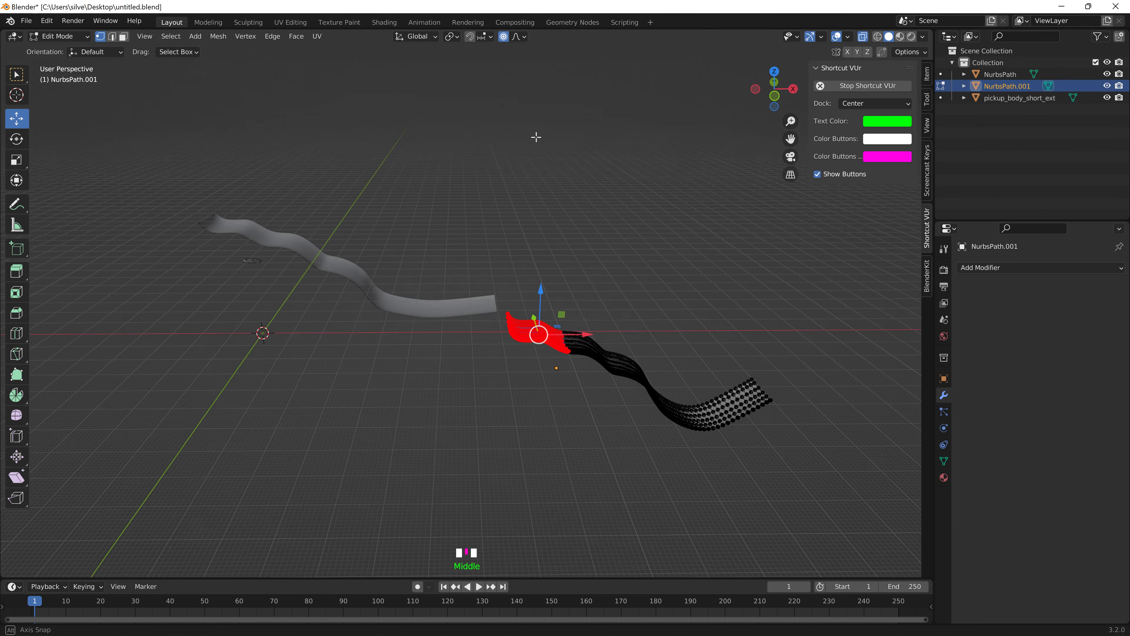
{"action": "key", "text": "r"}
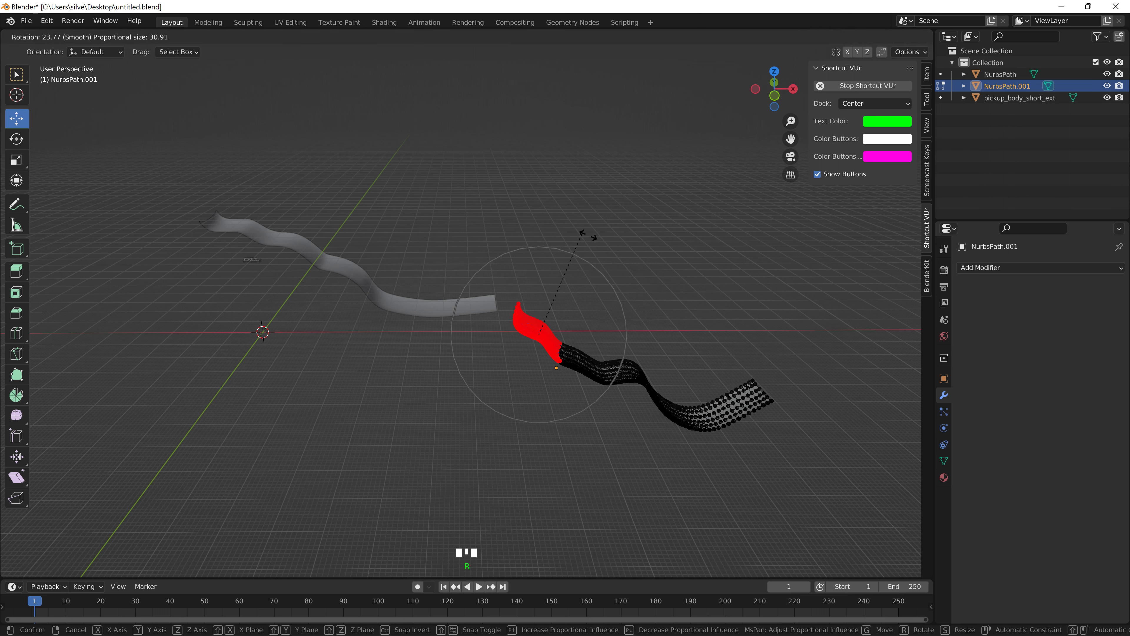
{"action": "key", "text": "x"}
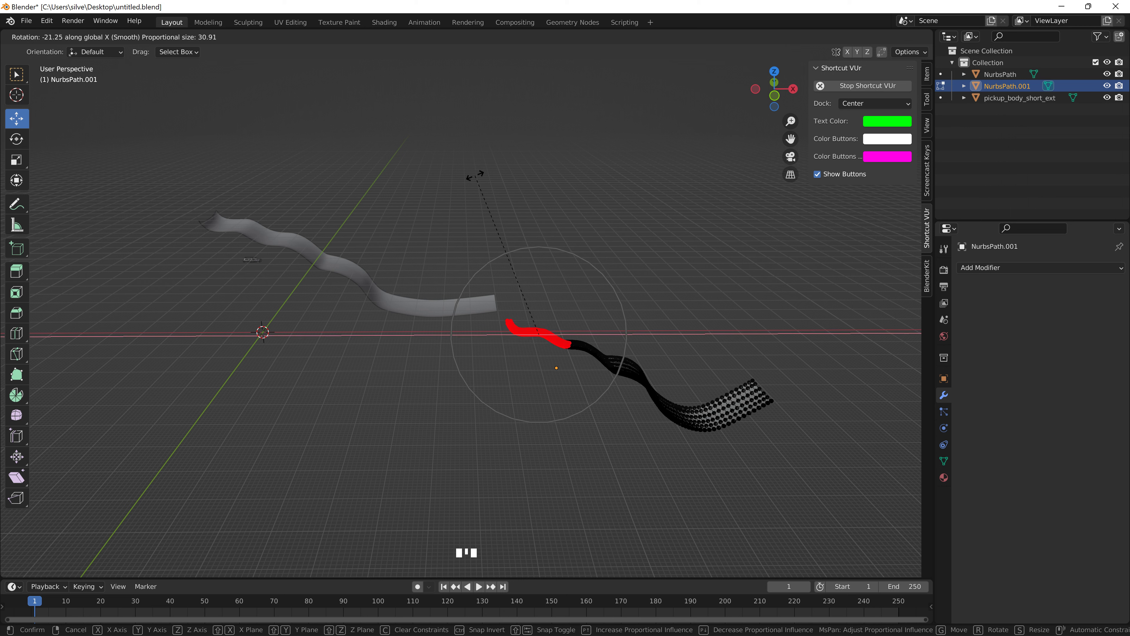
{"action": "left_click", "coordinate": [425, 166]}
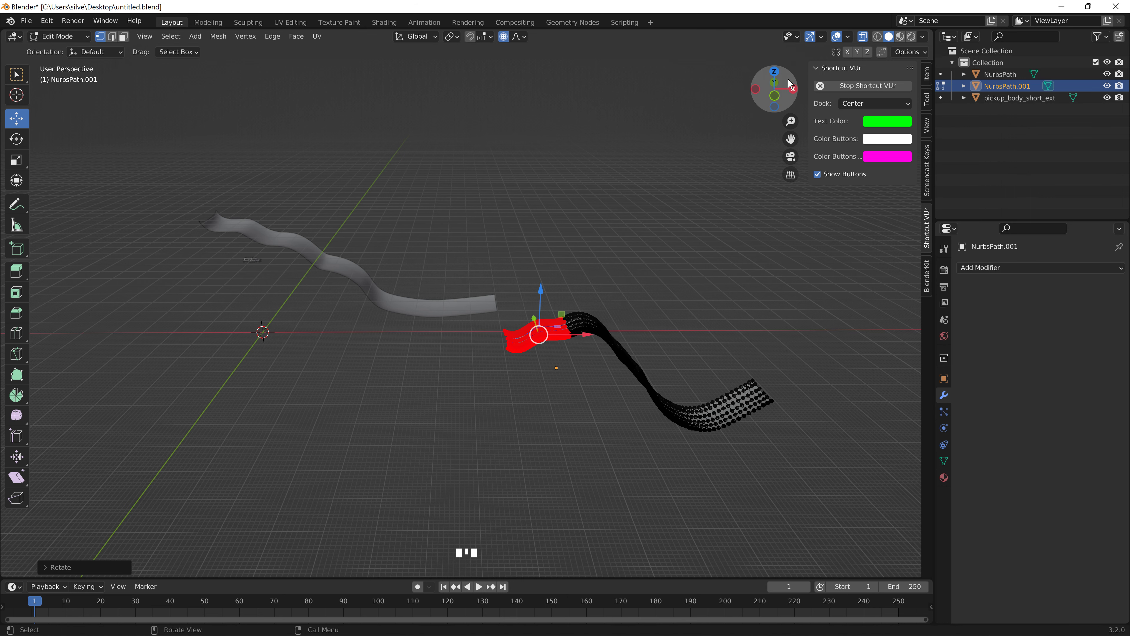
- Select only the outermost vertices of the duplicate's upper end and rotate them in the front view to curl the tip downward
{"action": "left_click", "coordinate": [776, 73]}
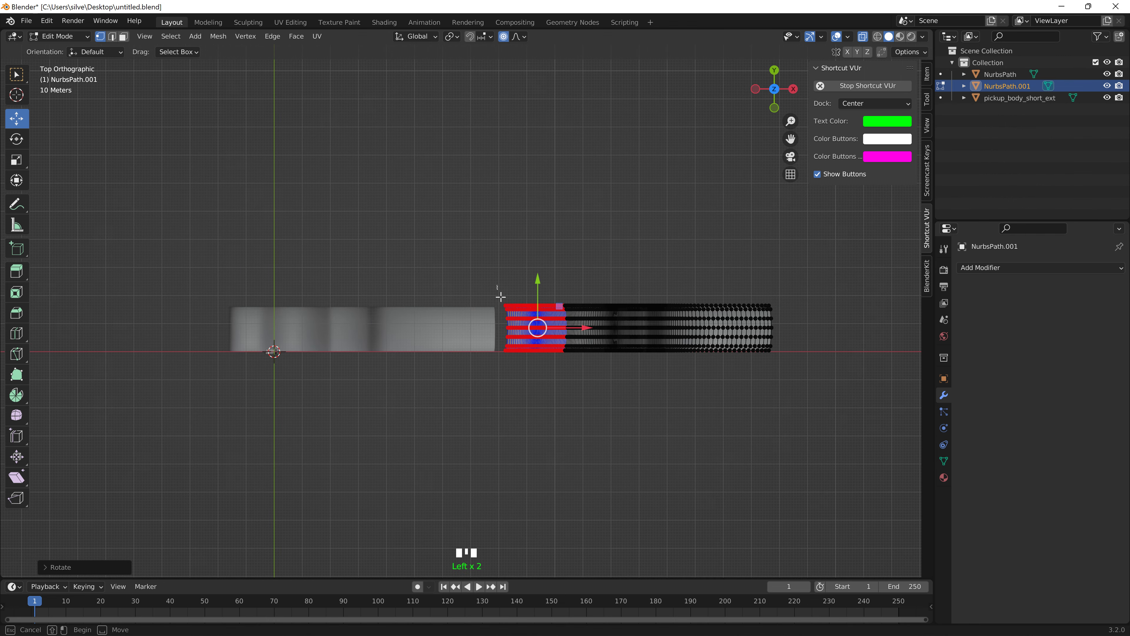
{"action": "left_click_drag", "start_coordinate": [497, 285], "coordinate": [518, 364]}
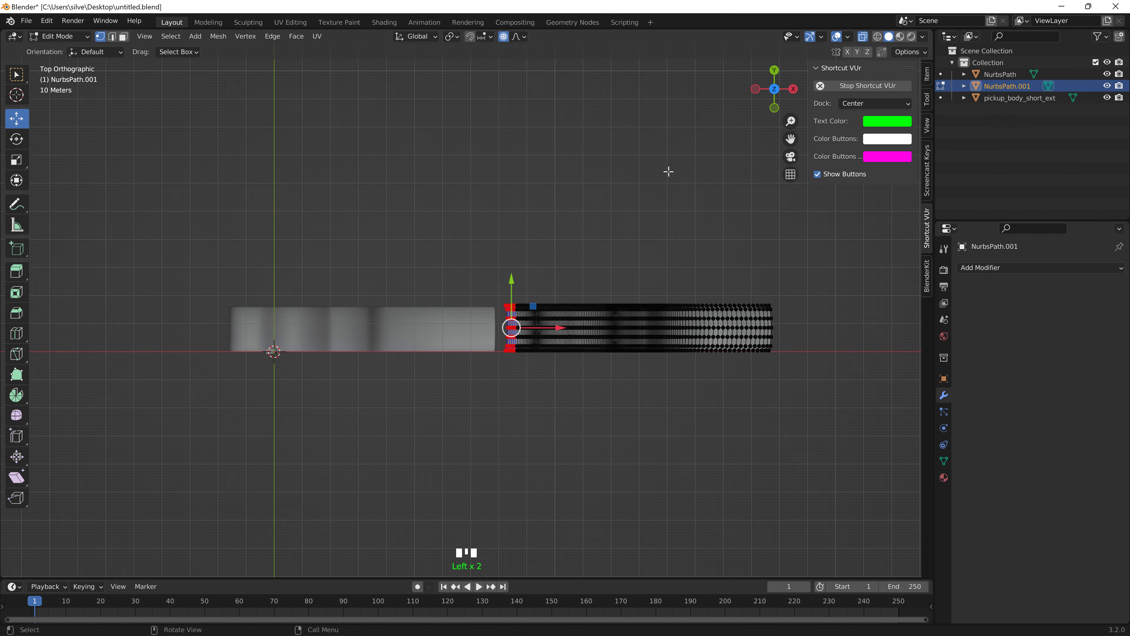
{"action": "left_click", "coordinate": [774, 104]}
{"action": "key", "text": "r"}
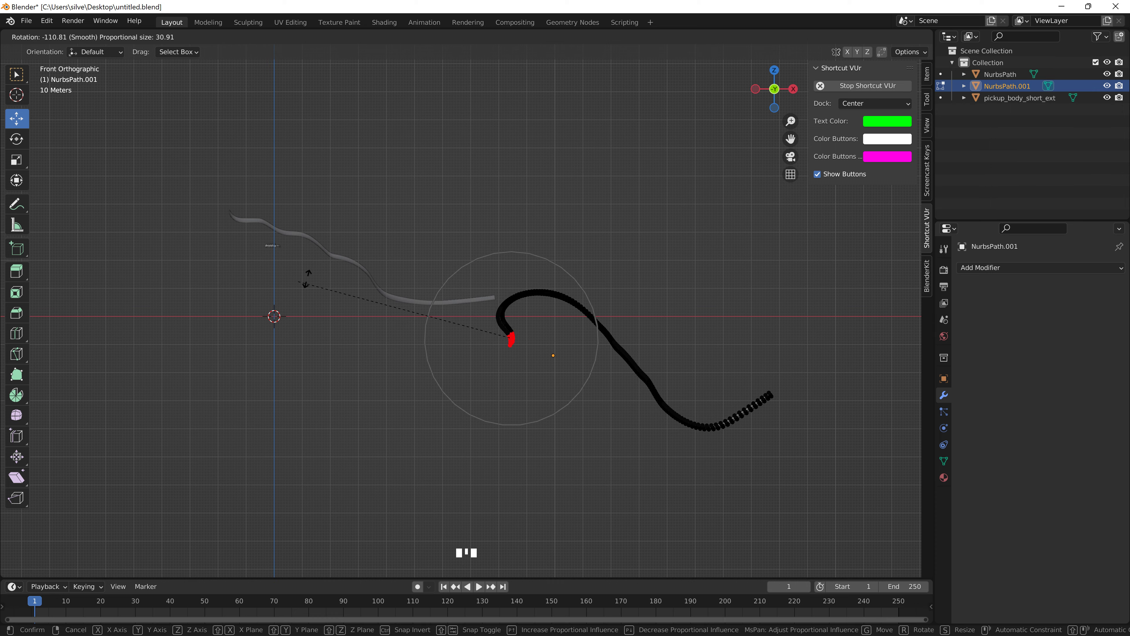
{"action": "left_click", "coordinate": [428, 264]}
{"action": "middle_click_drag", "start_coordinate": [560, 353], "coordinate": [294, 350]}
{"action": "left_click", "coordinate": [548, 296]}
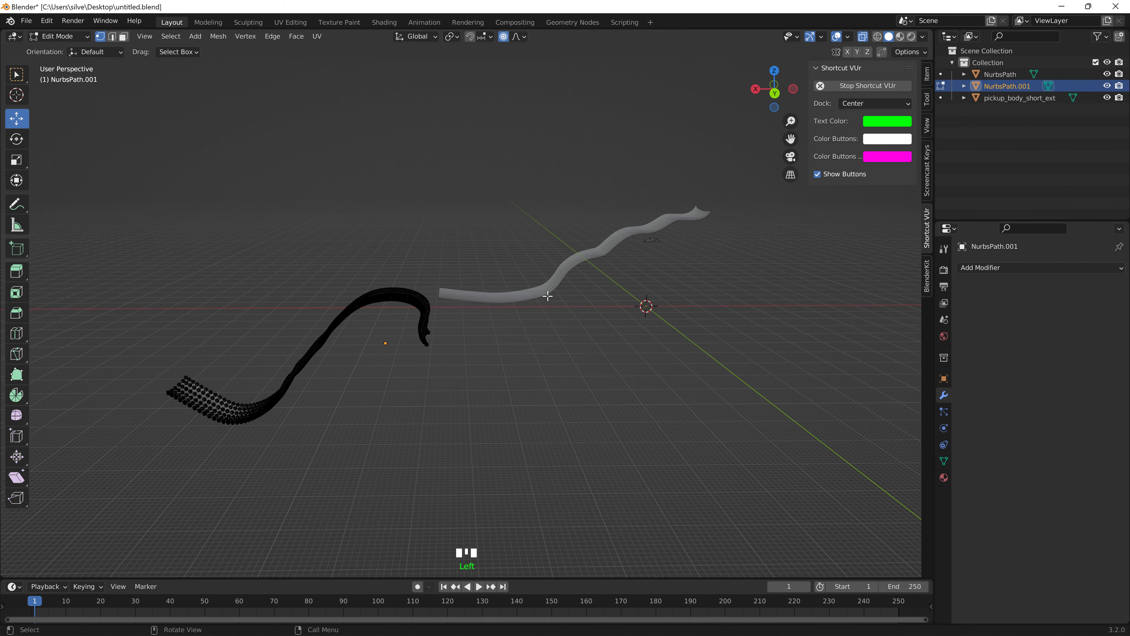
{"action": "middle_click_drag", "start_coordinate": [477, 262], "coordinate": [540, 265]}
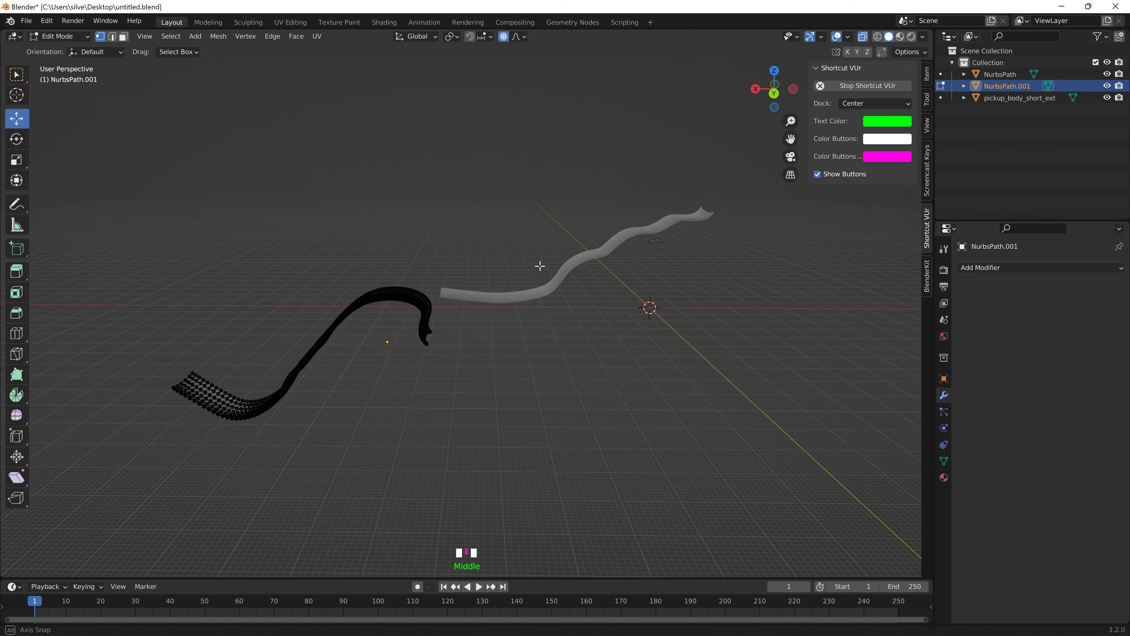
{"action": "middle_click_drag", "start_coordinate": [330, 330], "coordinate": [457, 263]}
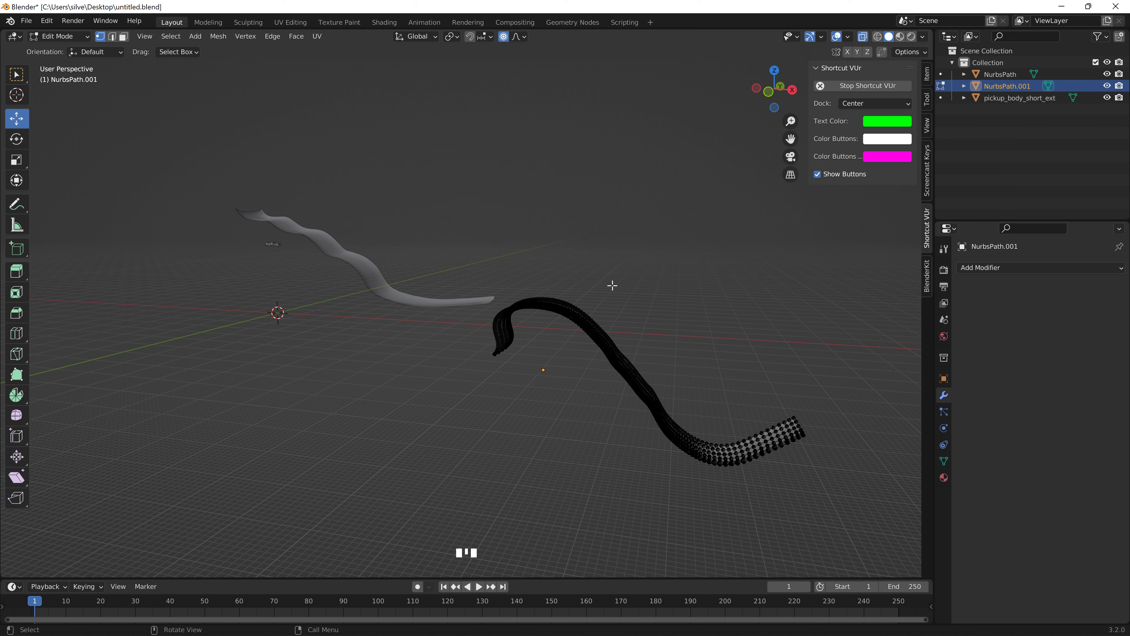
{"action": "middle_click_drag", "start_coordinate": [710, 331], "coordinate": [704, 292]}
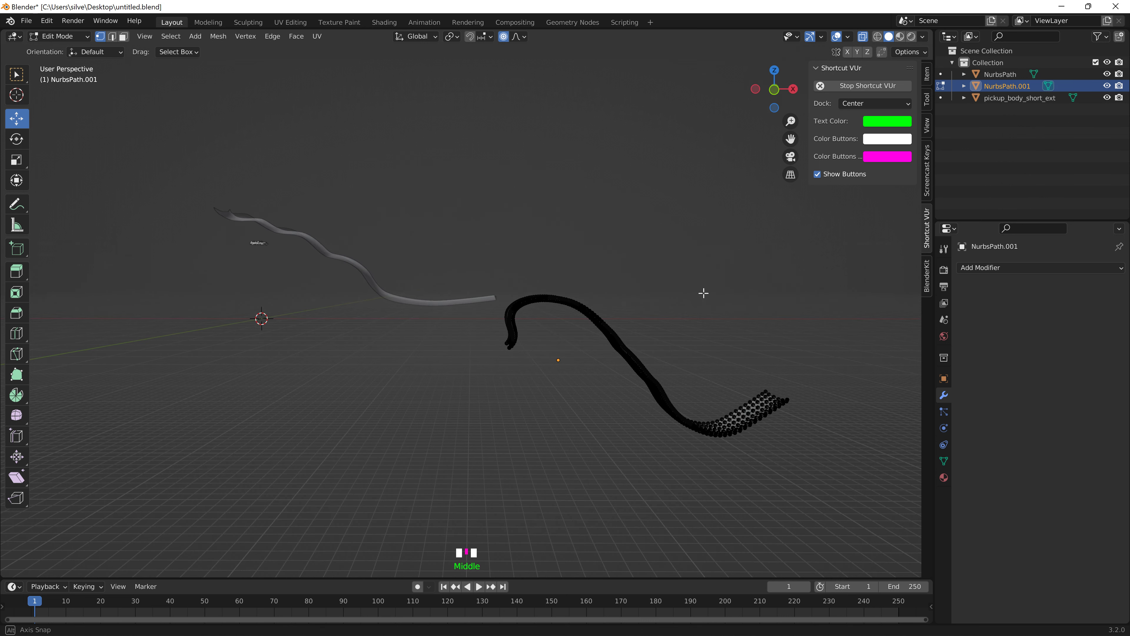
{"action": "left_click", "coordinate": [774, 89]}
{"action": "left_click_drag", "start_coordinate": [634, 386], "coordinate": [684, 321]}
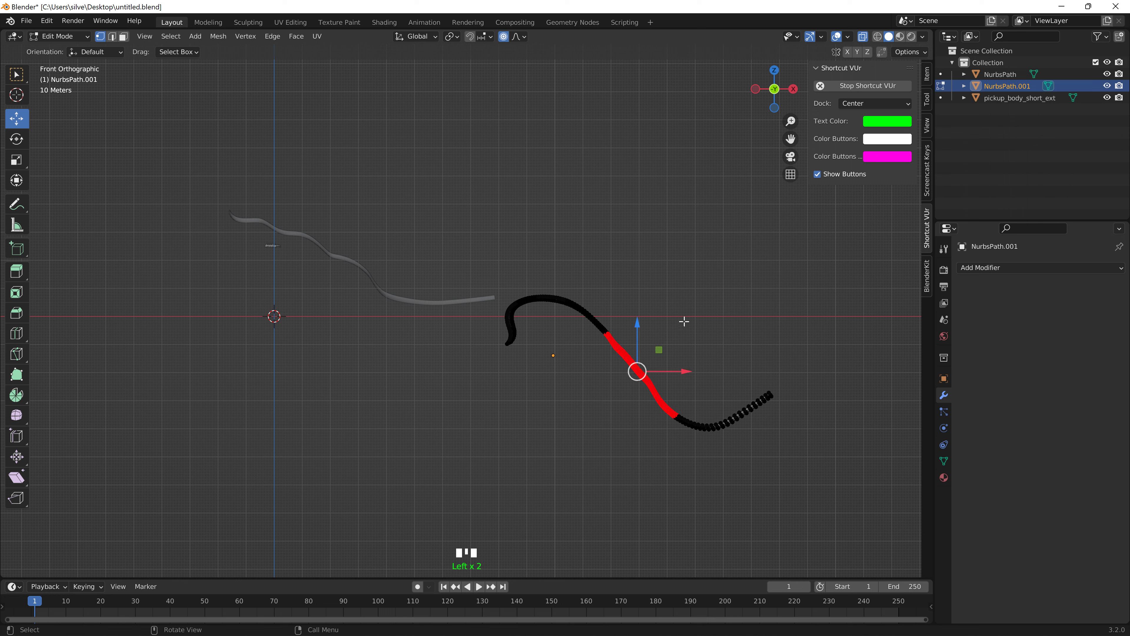
{"action": "left_click_drag", "start_coordinate": [807, 339], "coordinate": [639, 463]}
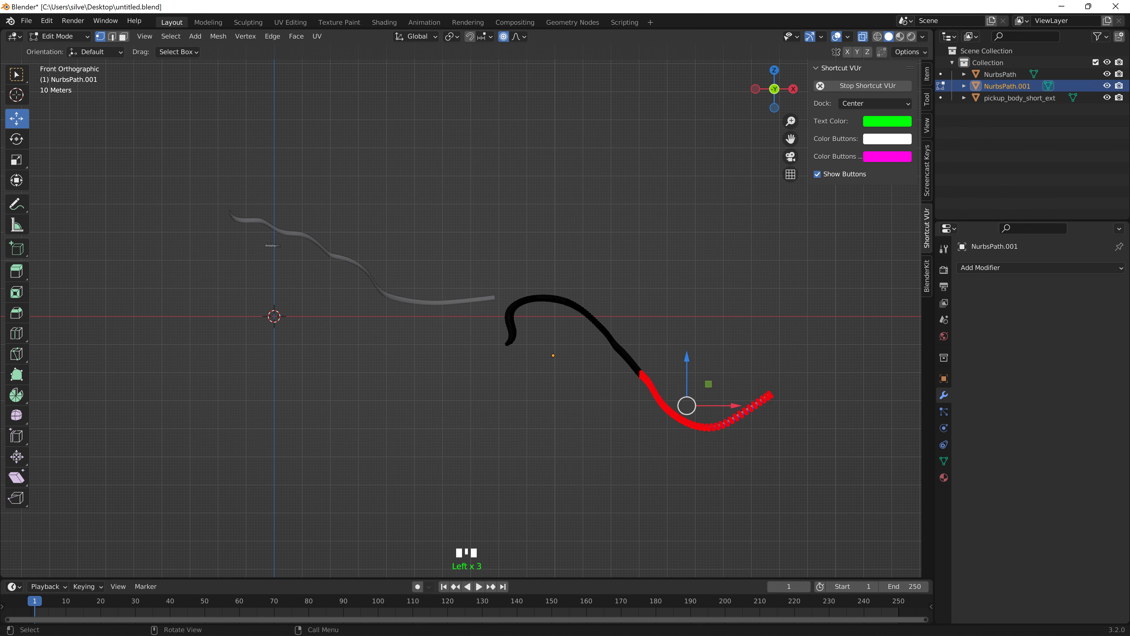
{"action": "key", "text": "r"}
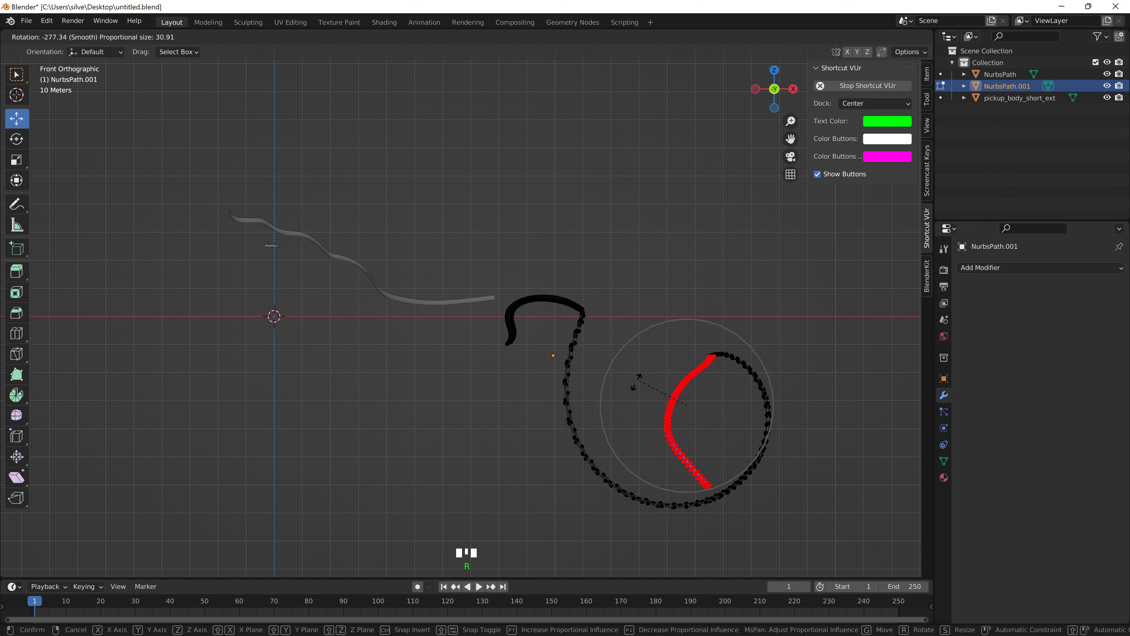
{"action": "key", "text": "Escape"}
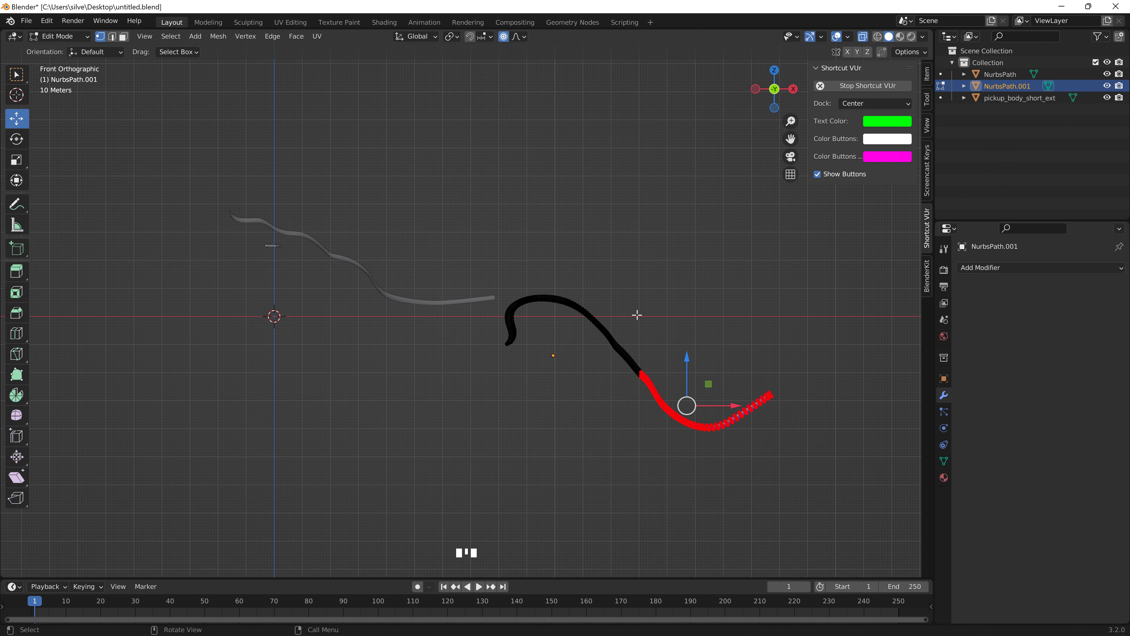
{"action": "key", "text": "g"}
{"action": "right_click", "coordinate": [620, 276]}
- Return the duplicated slope to Object Mode and delete the pickup_body_short_ext object from the scene
{"action": "middle_click_drag", "start_coordinate": [631, 260], "coordinate": [580, 300]}
{"action": "left_click", "coordinate": [73, 35]}
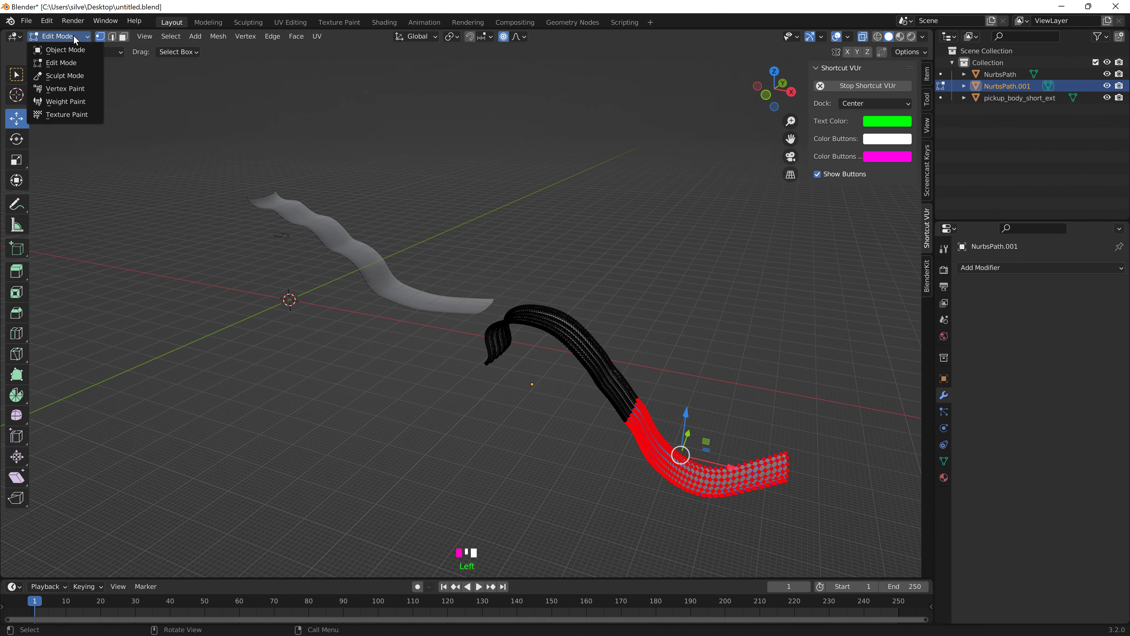
{"action": "left_click", "coordinate": [66, 48]}
{"action": "middle_click_drag", "start_coordinate": [445, 190], "coordinate": [422, 77]}
{"action": "middle_click_drag", "start_coordinate": [618, 141], "coordinate": [502, 156]}
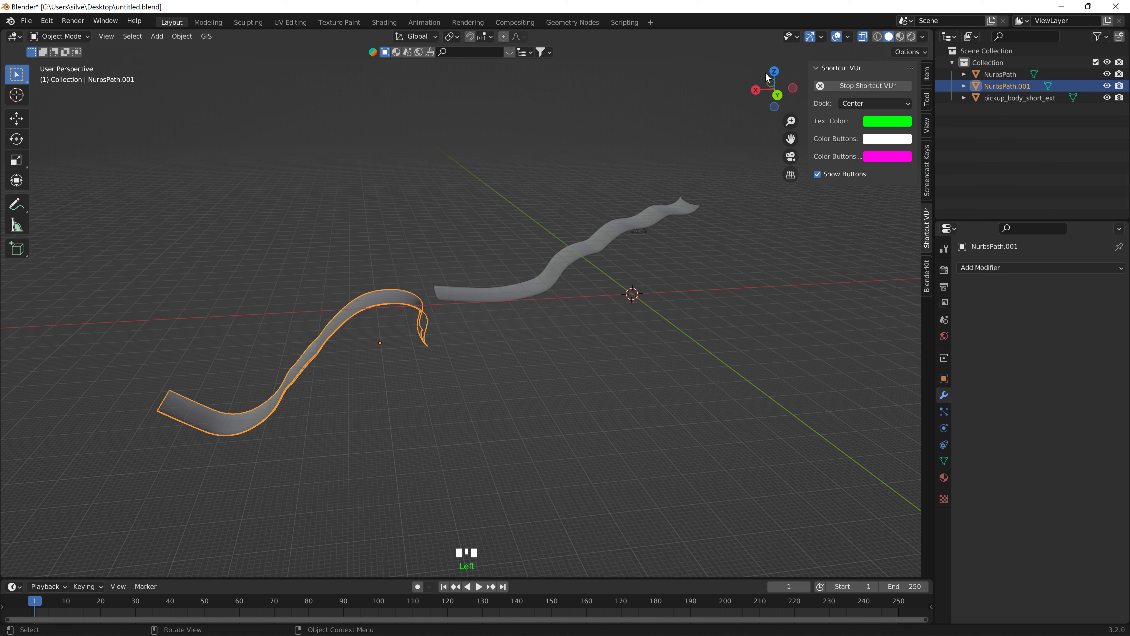
{"action": "left_click", "coordinate": [1025, 100]}
{"action": "key", "text": "Delete"}
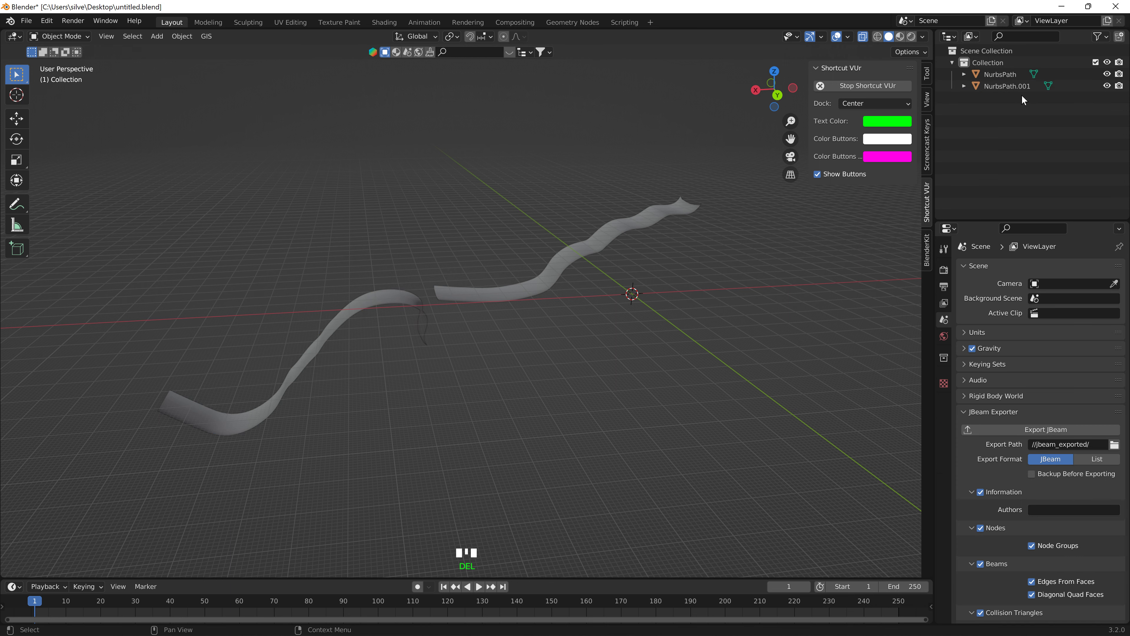
- Join the NurbsPath and NurbsPath.001 slope sections into one object and turn off X-ray
{"action": "left_click", "coordinate": [1008, 86]}
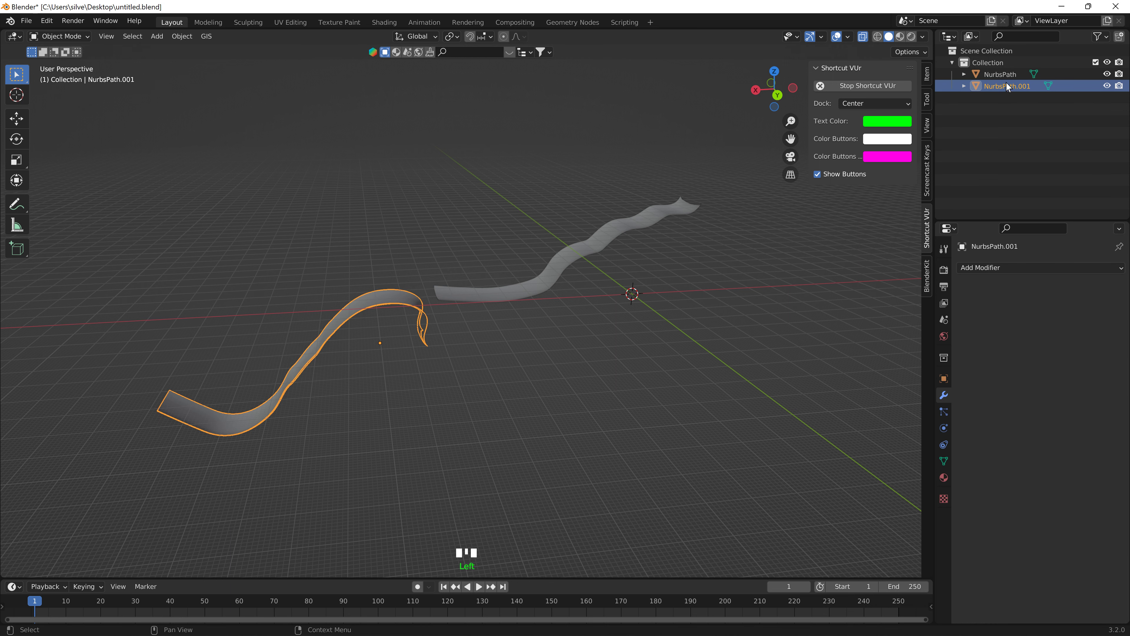
{"action": "left_click", "coordinate": [1007, 74], "text": "shift"}
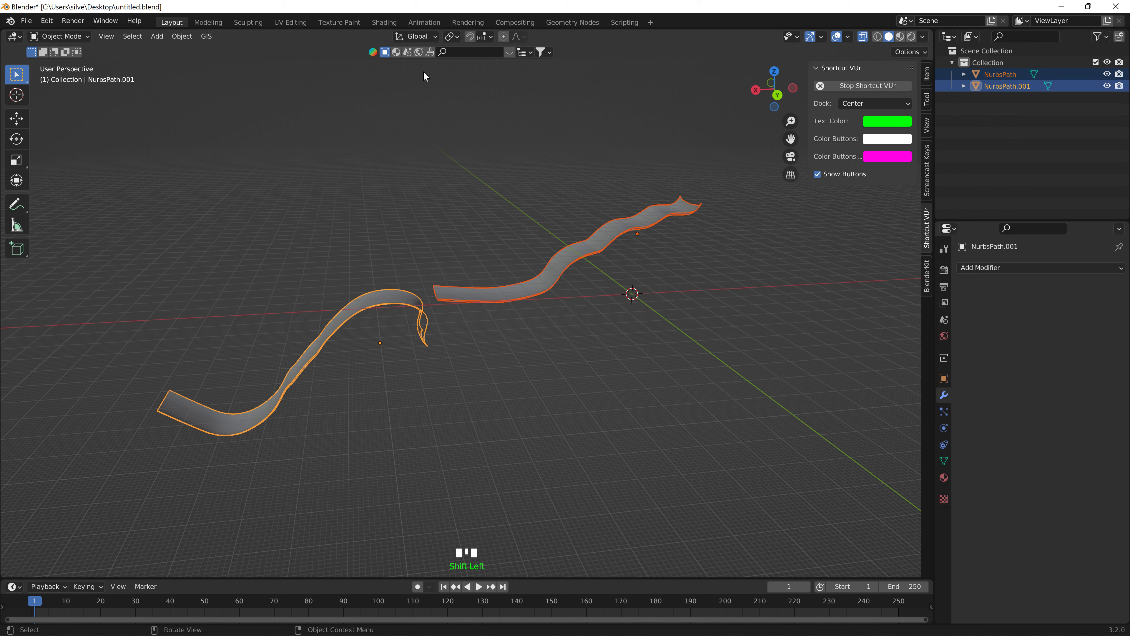
{"action": "left_click", "coordinate": [185, 30]}
{"action": "left_click", "coordinate": [184, 33]}
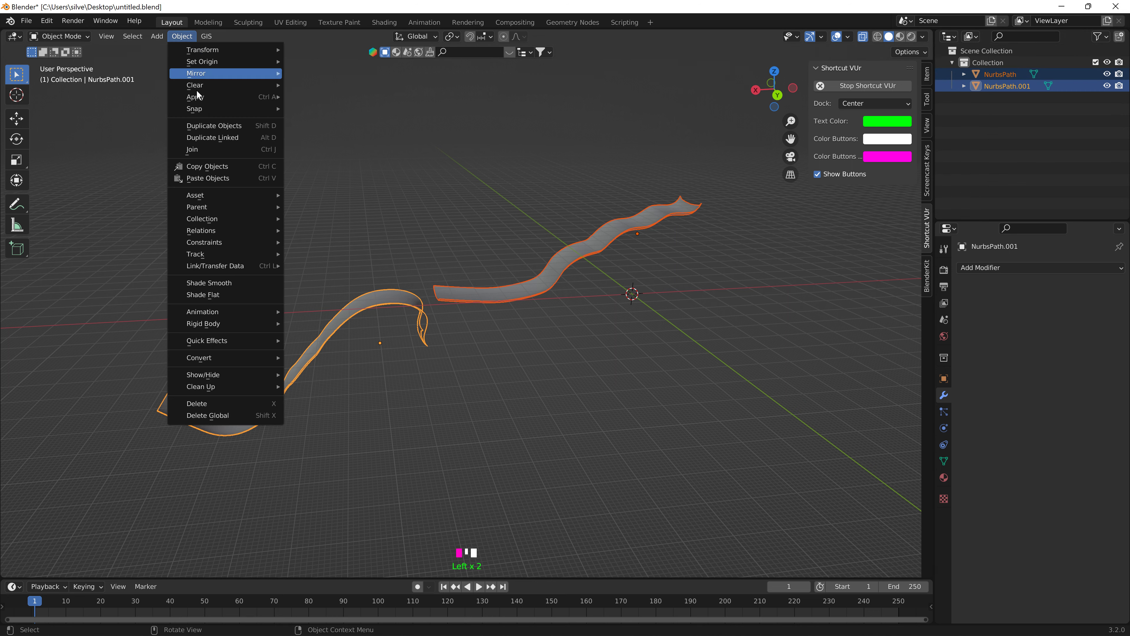
{"action": "left_click", "coordinate": [210, 149]}
{"action": "middle_click_drag", "start_coordinate": [210, 149], "coordinate": [423, 171]}
{"action": "left_click", "coordinate": [868, 38]}
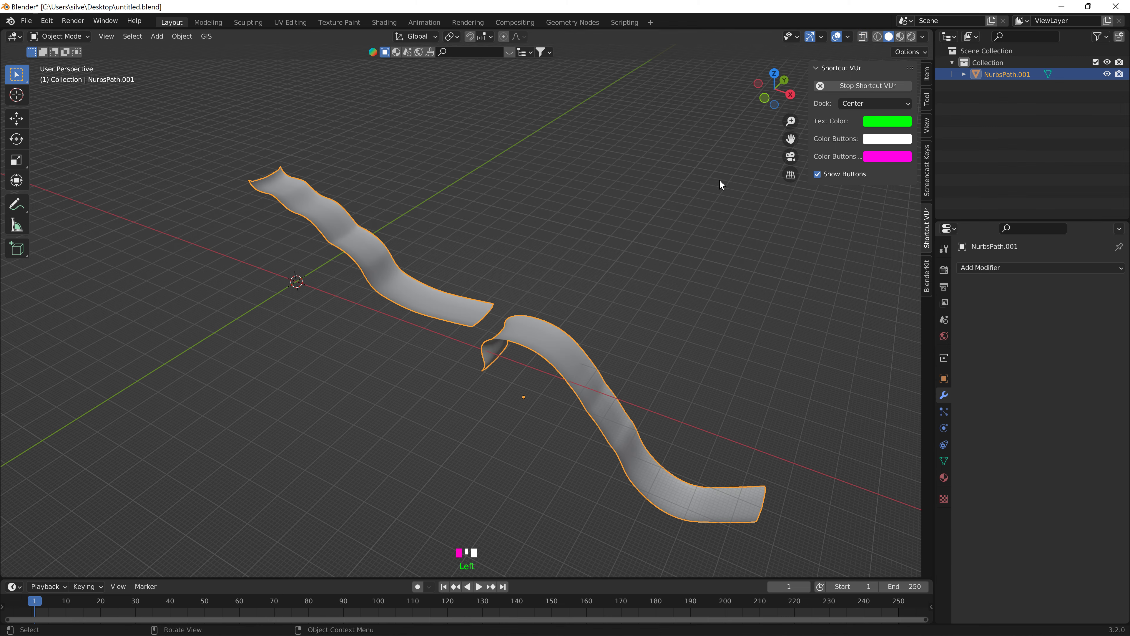
- Rename the joined slope's material as new_slide
{"action": "middle_click_drag", "start_coordinate": [720, 180], "coordinate": [681, 182]}
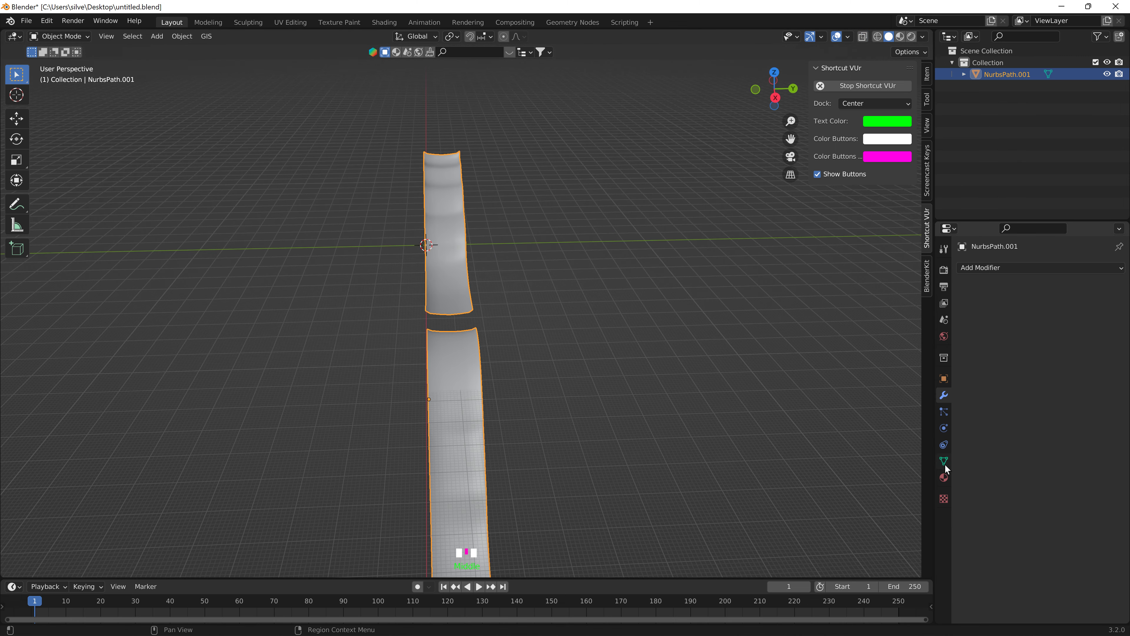
{"action": "left_click", "coordinate": [944, 478]}
{"action": "left_click", "coordinate": [1003, 316]}
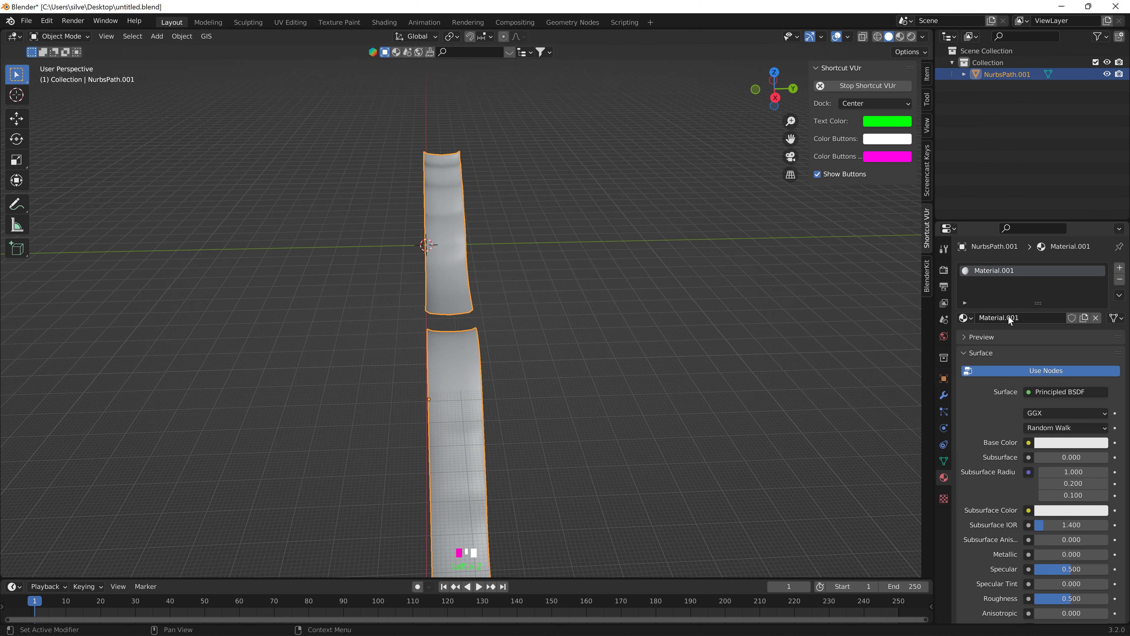
{"action": "left_click", "coordinate": [1027, 318]}
{"action": "type", "text": "new_slide"}
{"action": "key", "text": "Return"}
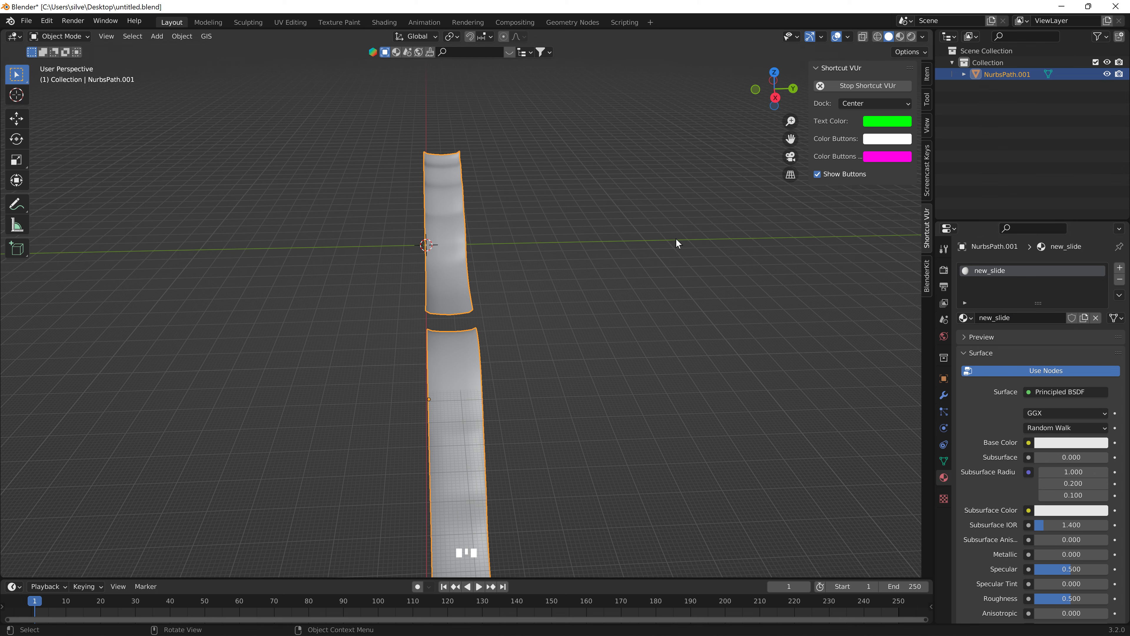
- Rename the joined slope object as new_slide
{"action": "middle_click_drag", "start_coordinate": [676, 241], "coordinate": [756, 236]}
{"action": "double_click", "coordinate": [1008, 73]}
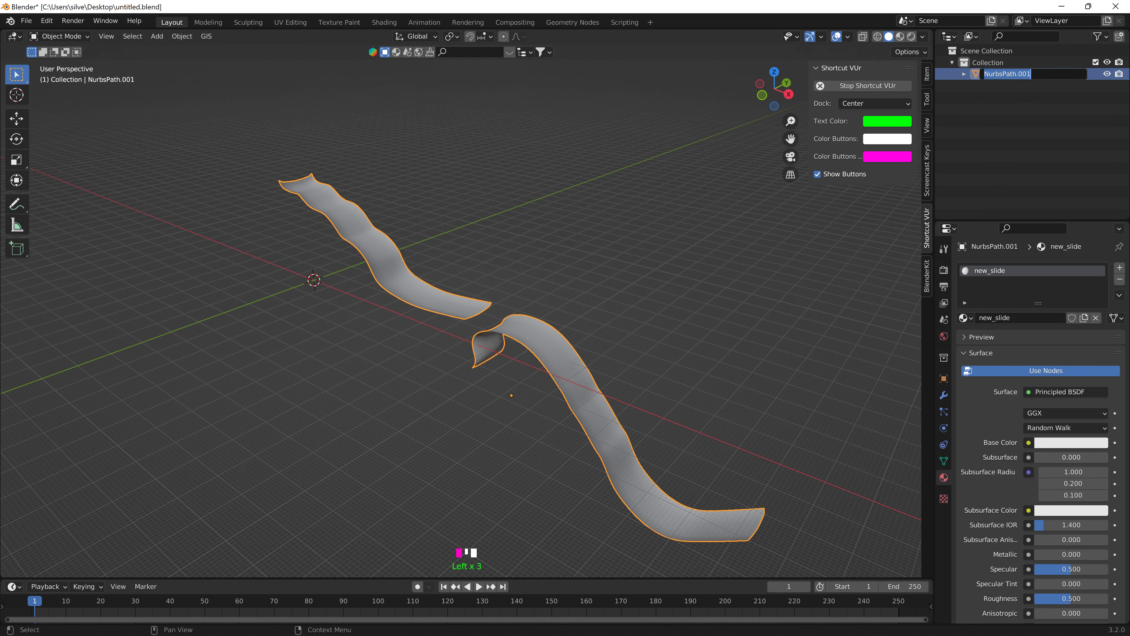
{"action": "type", "text": "new_slide"}
{"action": "key", "text": "Return"}
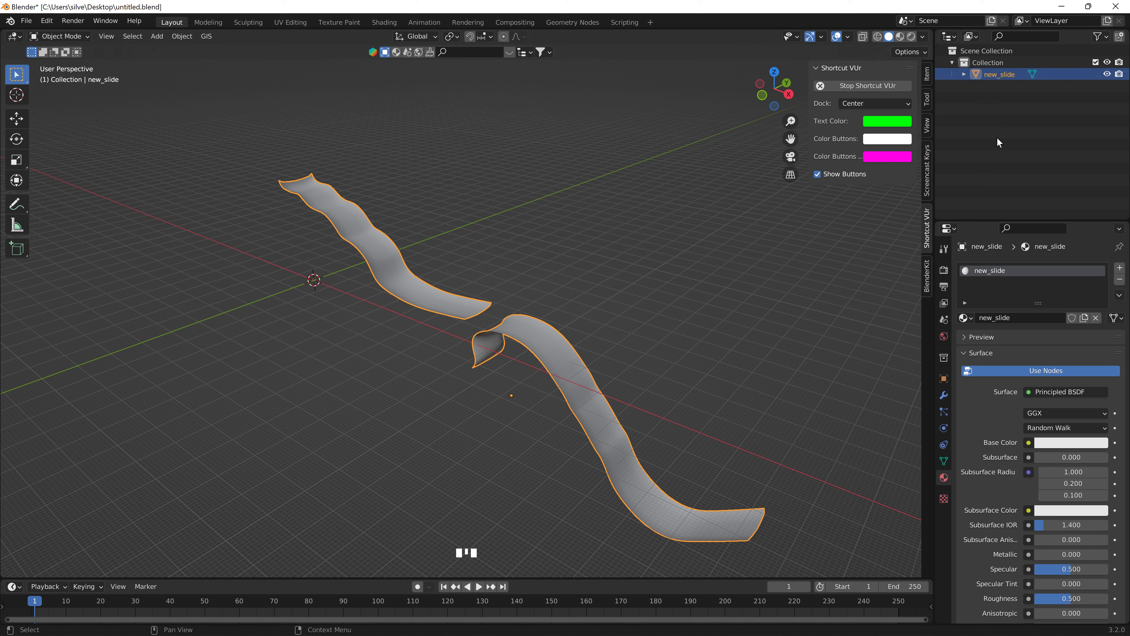
- Move the slide object along the X axis until the gap between its sections sits near the world origin
{"action": "middle_click_drag", "start_coordinate": [676, 207], "coordinate": [662, 180]}
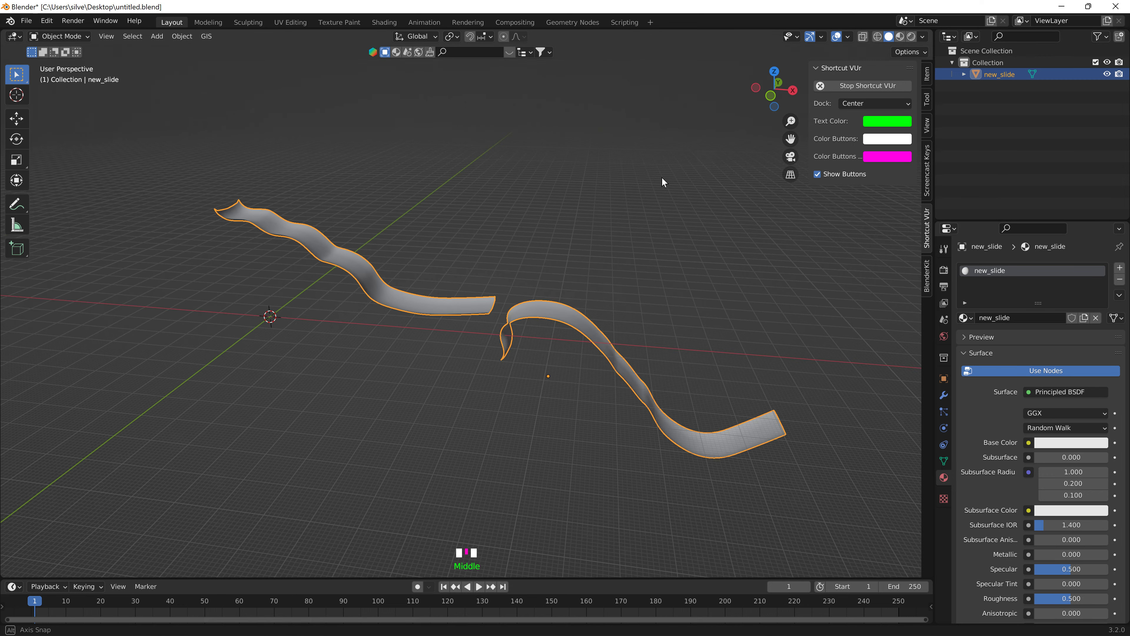
{"action": "key", "text": "g"}
{"action": "key", "text": "y"}
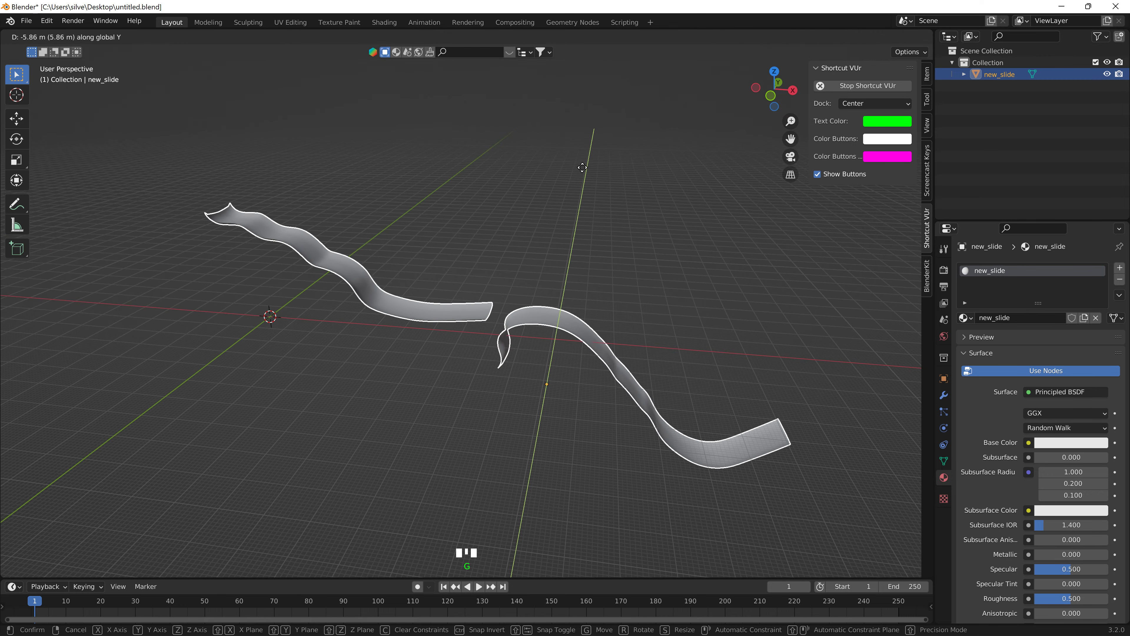
{"action": "key", "text": "x"}
{"action": "left_click", "coordinate": [406, 154]}
{"action": "middle_click_drag", "start_coordinate": [407, 154], "coordinate": [596, 178]}
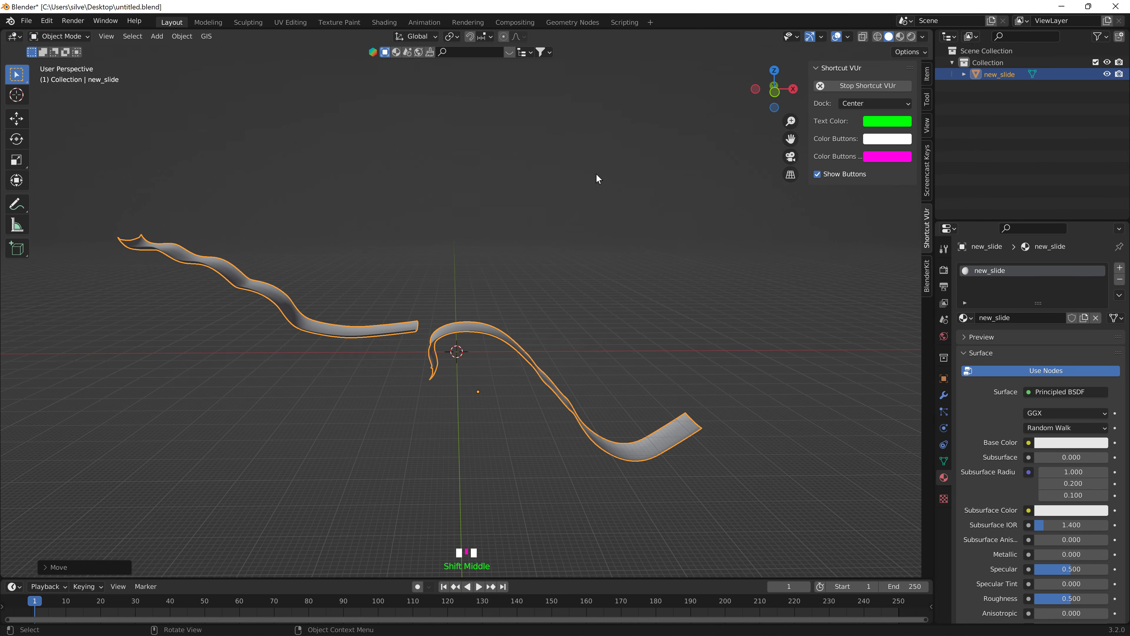
- Raise the slide object along the Z axis so that its lower end sits near ground level
{"action": "key", "text": "g"}
{"action": "key", "text": "z"}
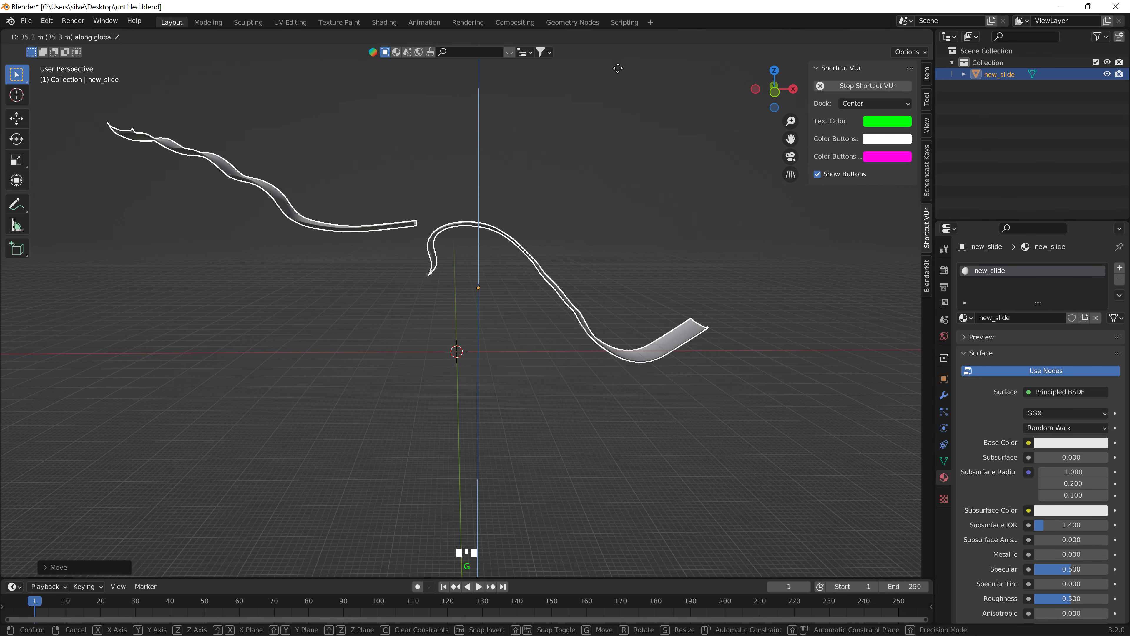
{"action": "left_click", "coordinate": [627, 61]}
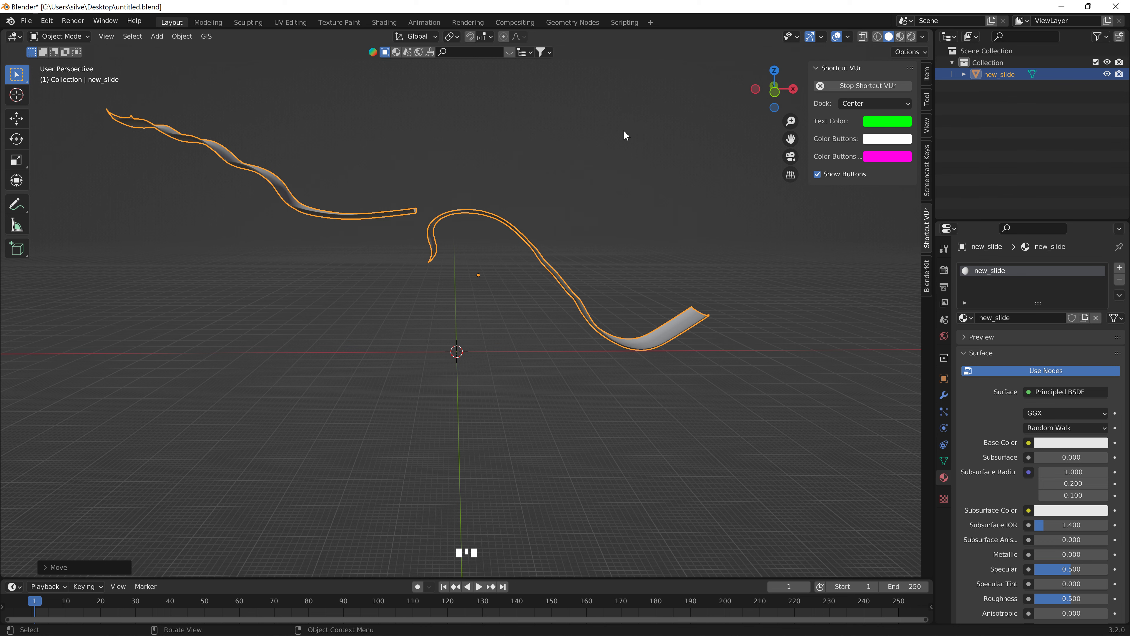
{"action": "middle_click_drag", "start_coordinate": [623, 131], "coordinate": [625, 159]}
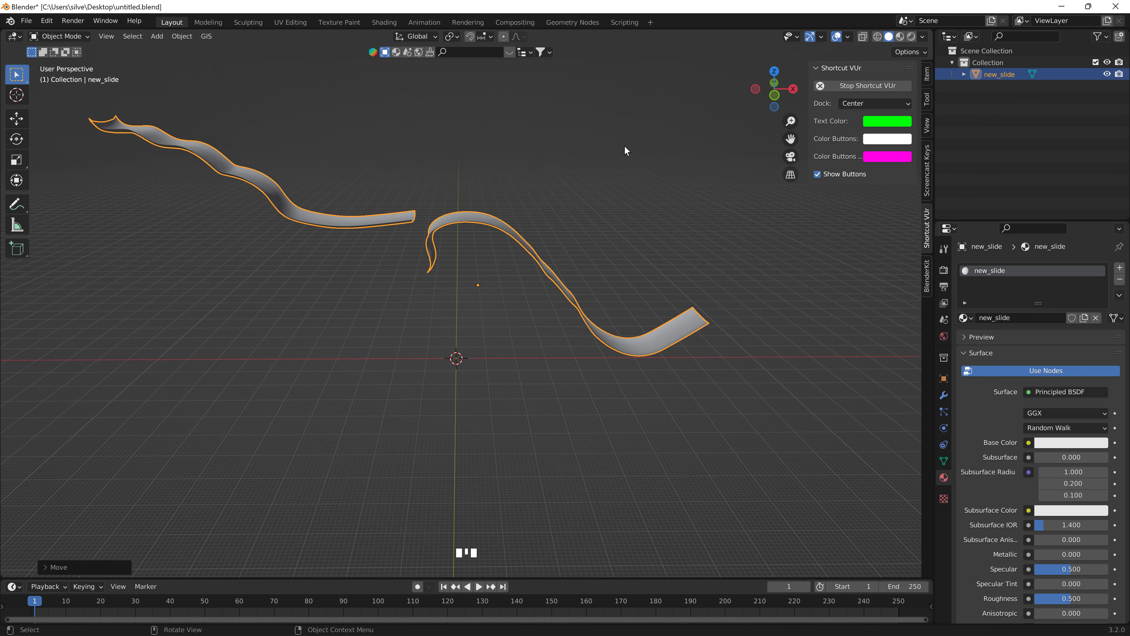
- Rotate the slide object about 4.7° around the Y axis and raise it slightly along Z
{"action": "key", "text": "r"}
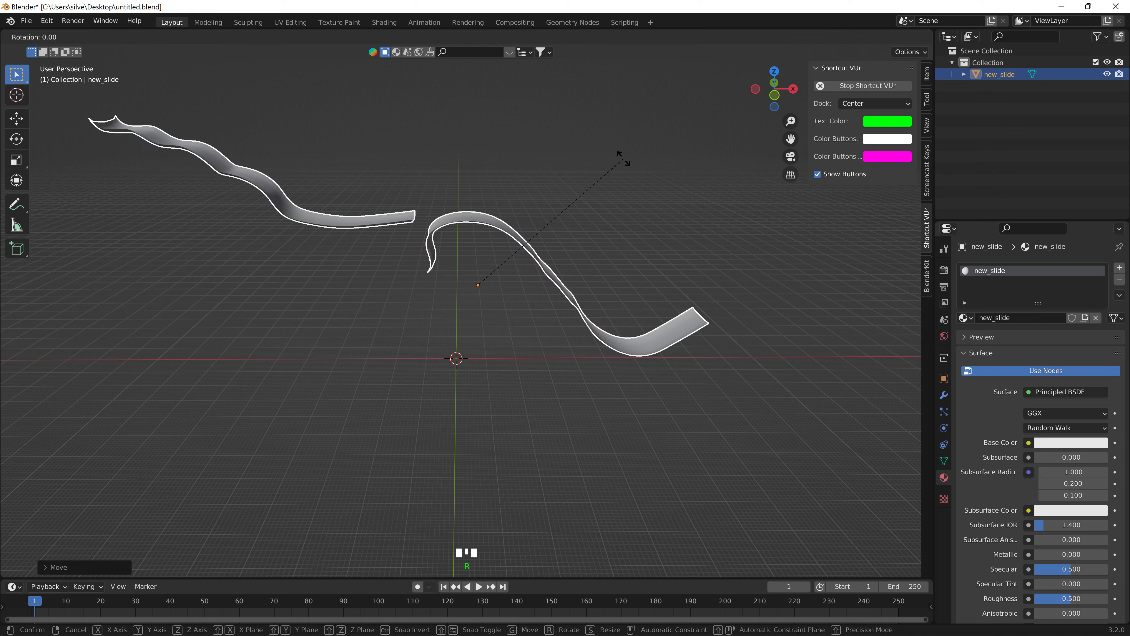
{"action": "key", "text": "x"}
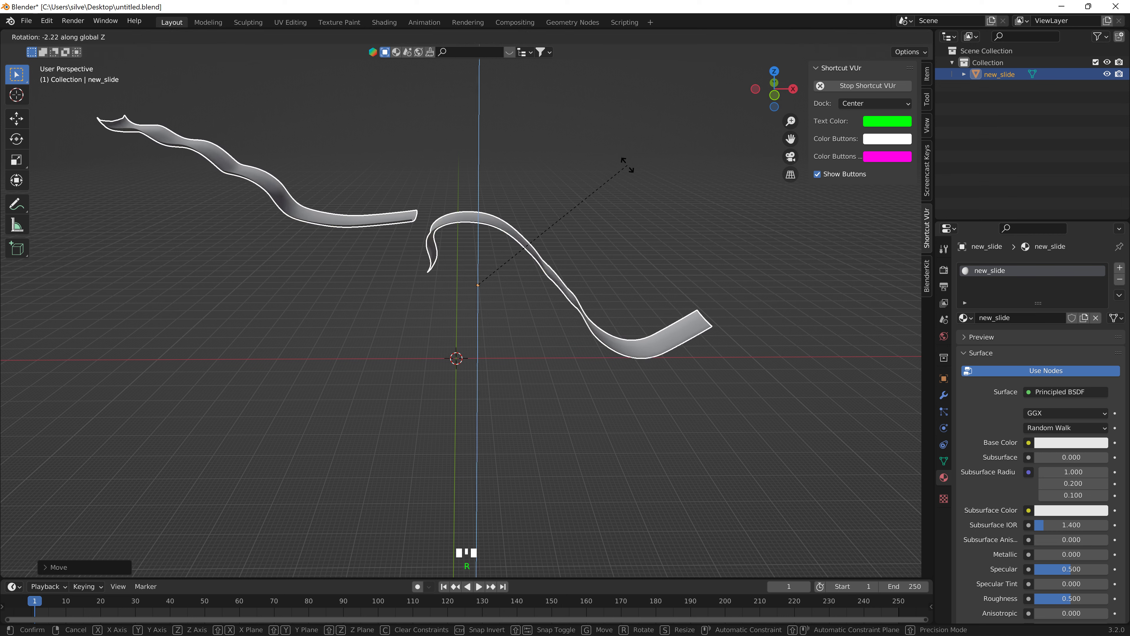
{"action": "key", "text": "y"}
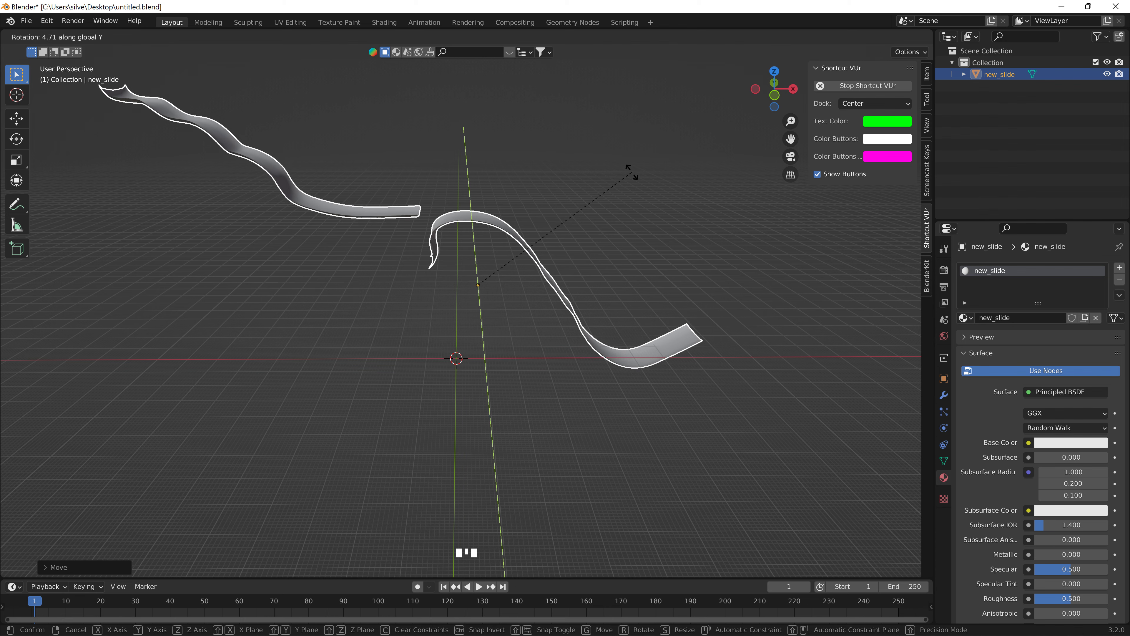
{"action": "left_click", "coordinate": [632, 173]}
{"action": "middle_click_drag", "start_coordinate": [632, 173], "coordinate": [372, 166]}
{"action": "key", "text": "g"}
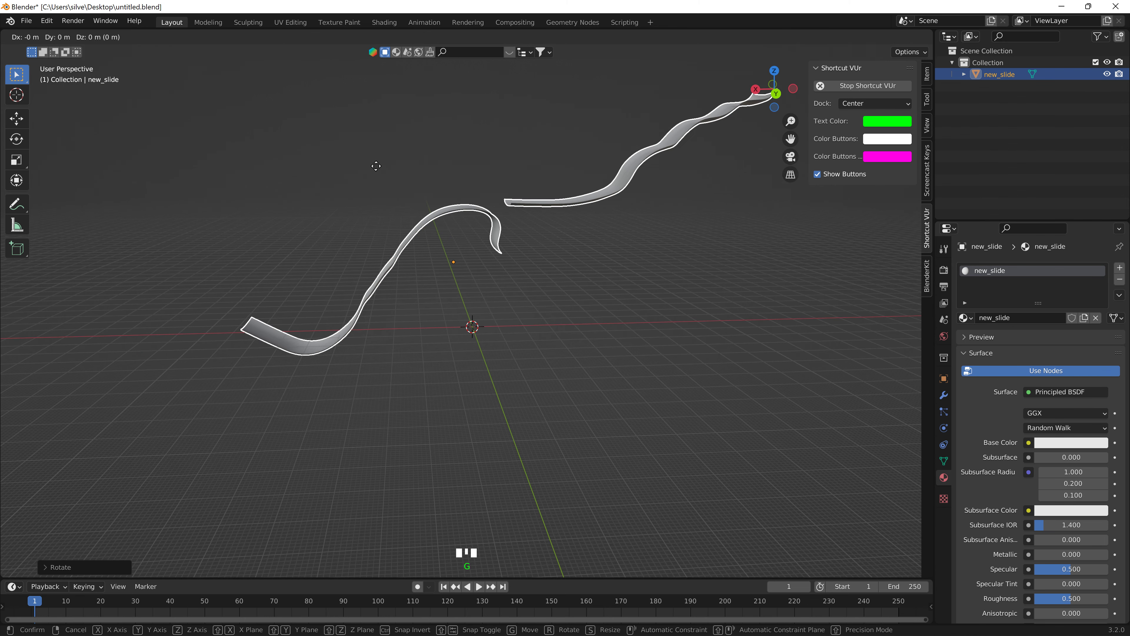
{"action": "key", "text": "z"}
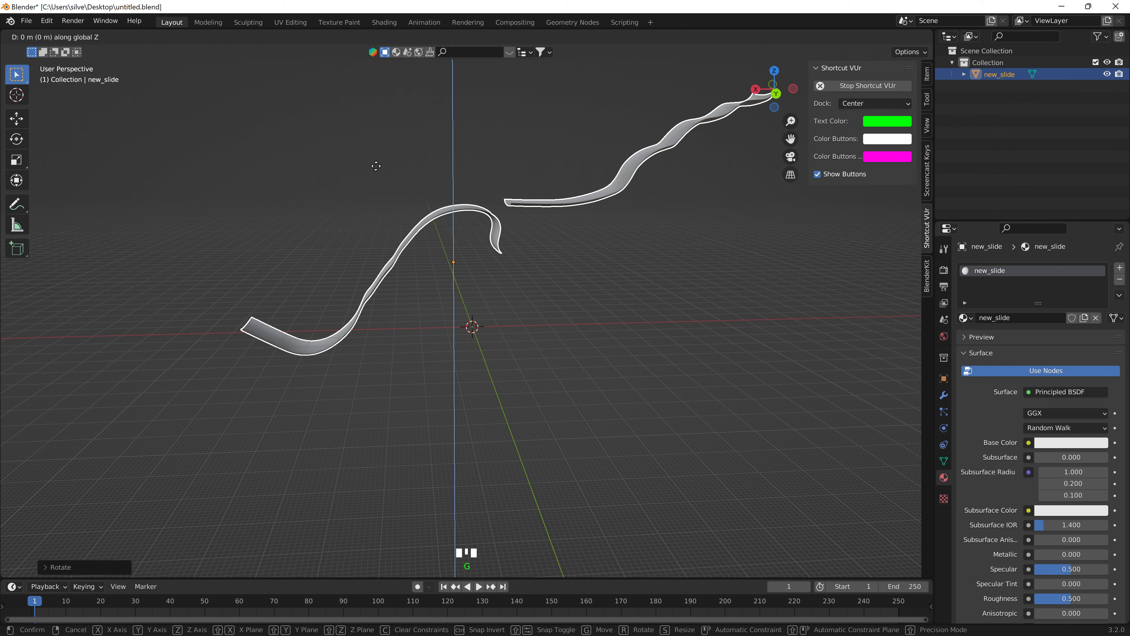
{"action": "left_click", "coordinate": [382, 148]}
{"action": "middle_click_drag", "start_coordinate": [383, 148], "coordinate": [608, 173]}
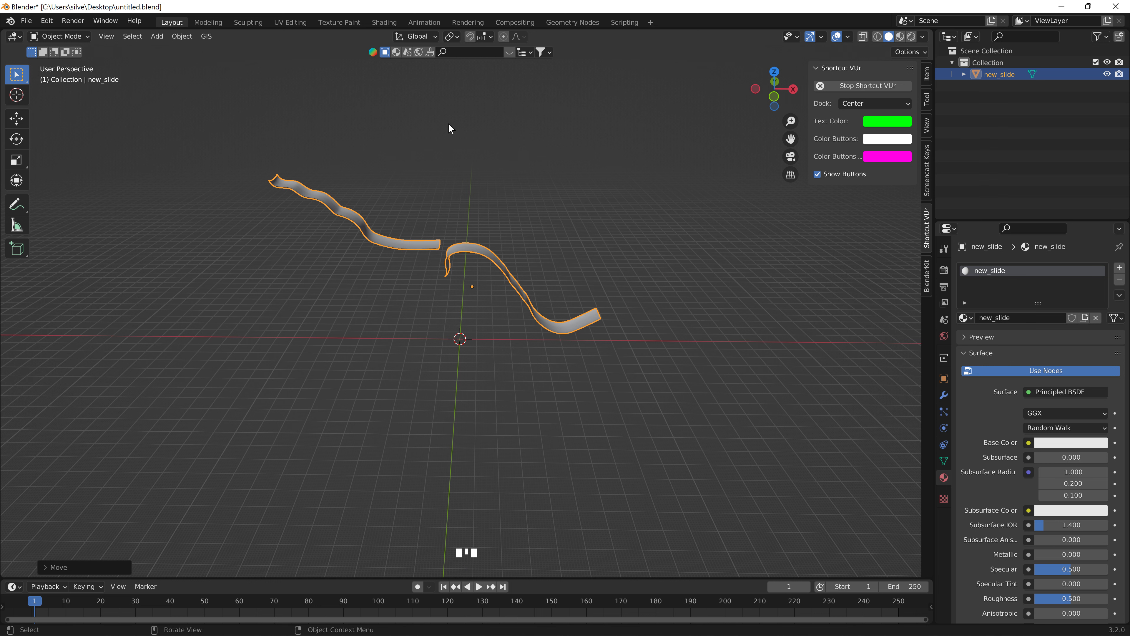
- Show the Face Orientation overlay on the slide, examine which way its surfaces face, and hide the overlay again
{"action": "key", "text": "shift+d"}
{"action": "left_click", "coordinate": [1007, 77]}
{"action": "middle_click_drag", "start_coordinate": [712, 185], "coordinate": [658, 178]}
{"action": "left_click", "coordinate": [848, 36]}
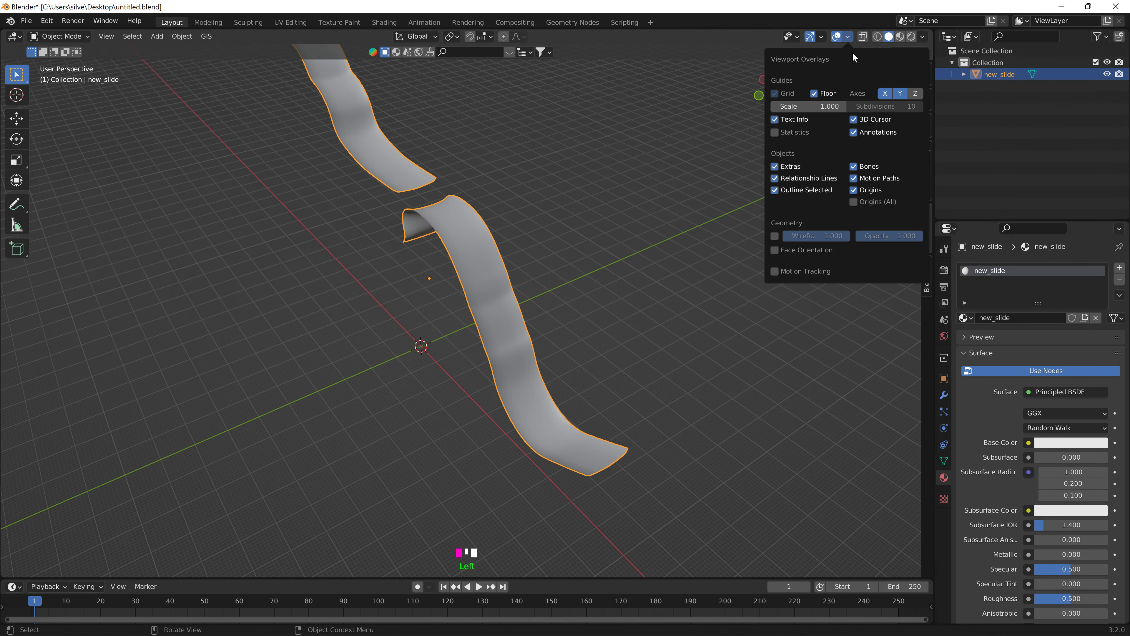
{"action": "left_click", "coordinate": [775, 250]}
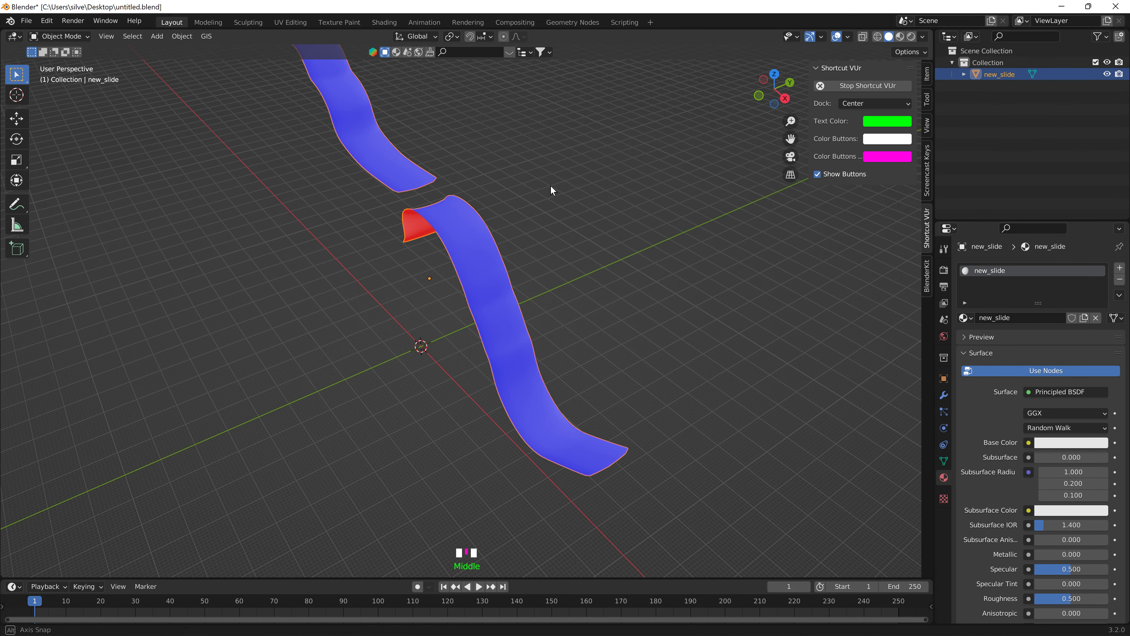
{"action": "scroll", "coordinate": [550, 186], "scroll_direction": "down", "scroll_amount": 2}
{"action": "middle_click_drag", "start_coordinate": [512, 141], "coordinate": [574, 196]}
{"action": "left_click", "coordinate": [848, 37]}
{"action": "left_click", "coordinate": [775, 250]}
- Turn the Face Orientation overlay back on and select the slide object
{"action": "left_click", "coordinate": [850, 38]}
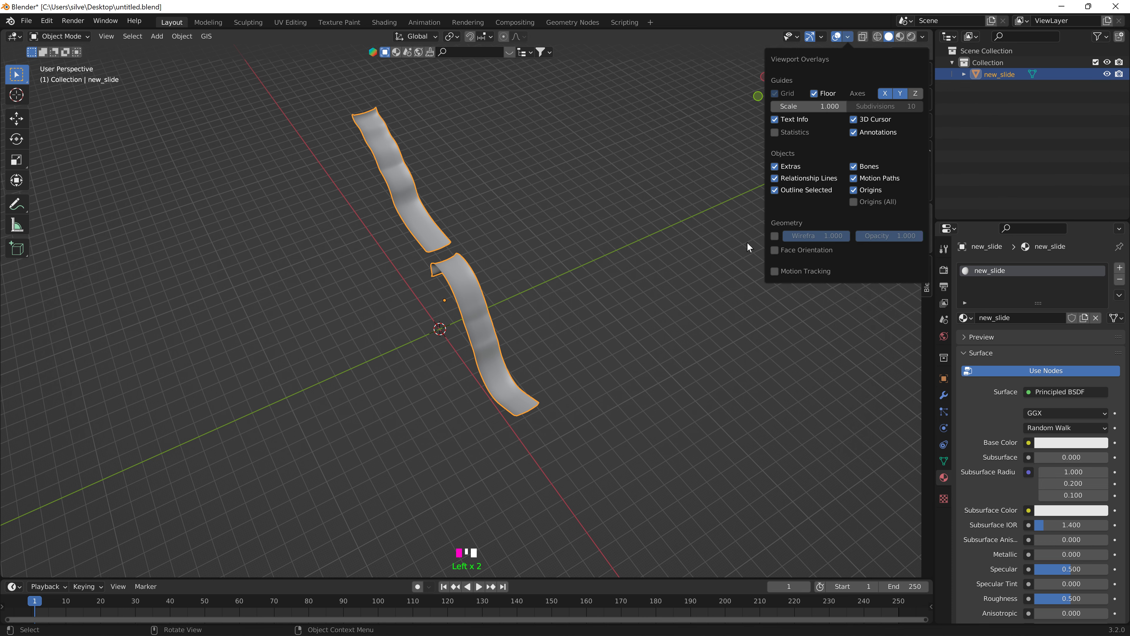
{"action": "left_click", "coordinate": [653, 146]}
{"action": "left_click", "coordinate": [843, 39]}
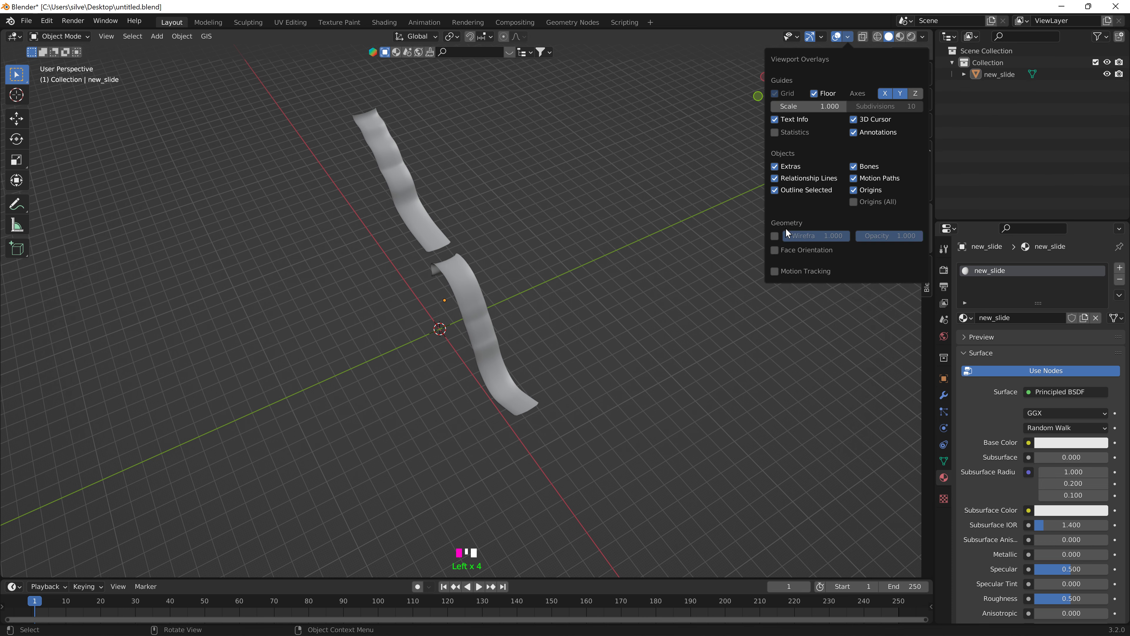
{"action": "left_click", "coordinate": [777, 249]}
{"action": "left_click", "coordinate": [417, 207]}
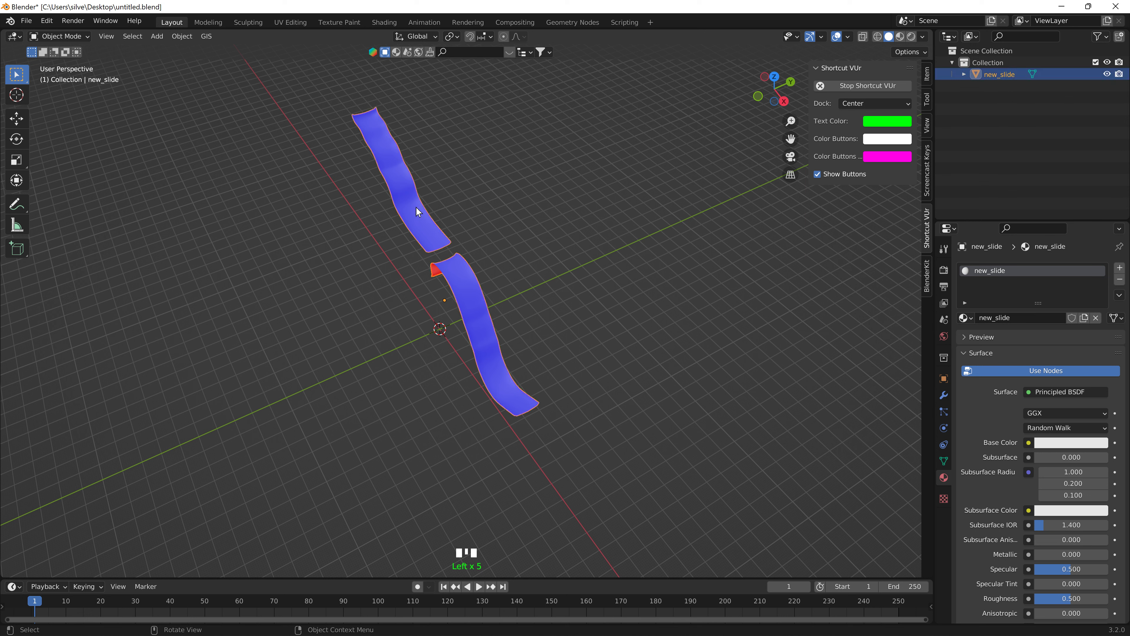
- Flip the normals of all the slide's faces in Edit Mode, and undo the flip
{"action": "left_click", "coordinate": [53, 37]}
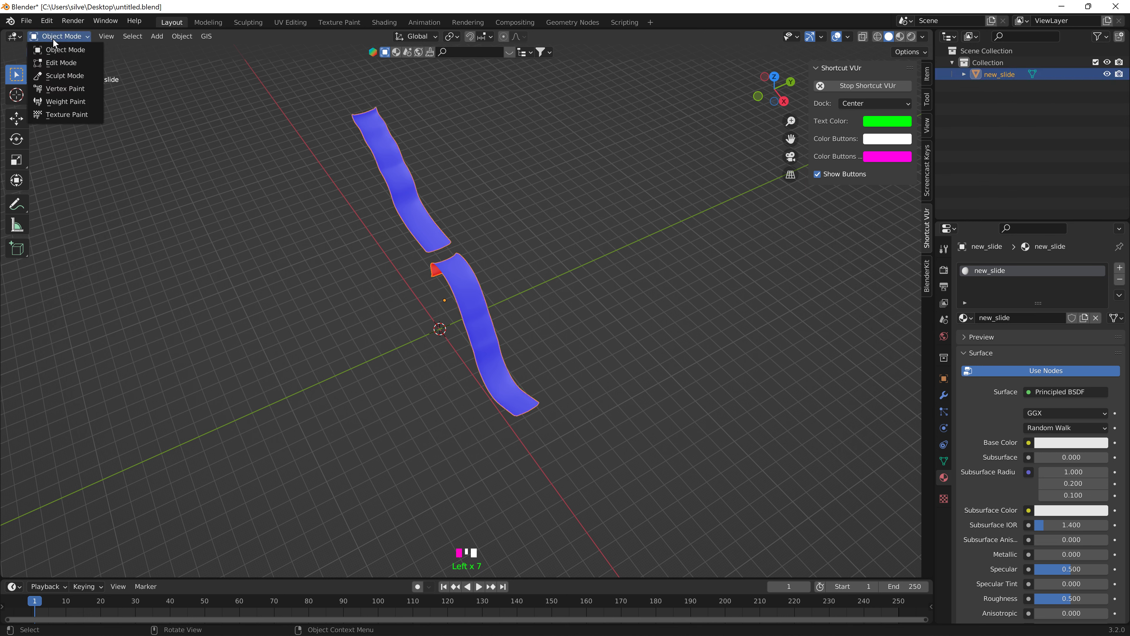
{"action": "left_click", "coordinate": [60, 67]}
{"action": "key", "text": "a"}
{"action": "left_click", "coordinate": [219, 37]}
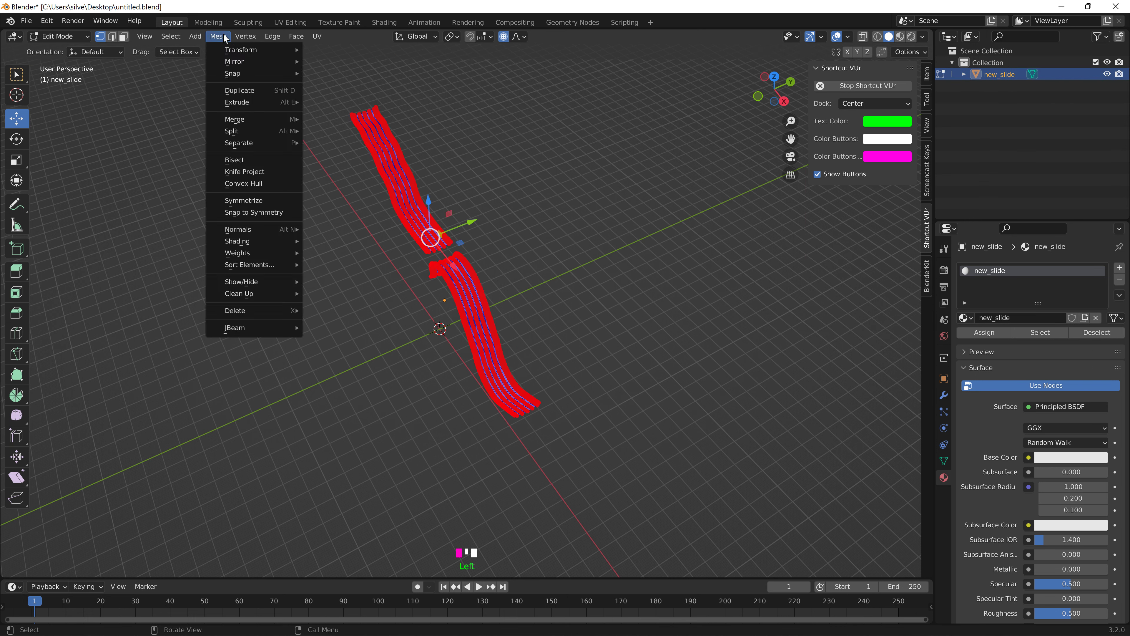
{"action": "mouse_move", "coordinate": [264, 230]}
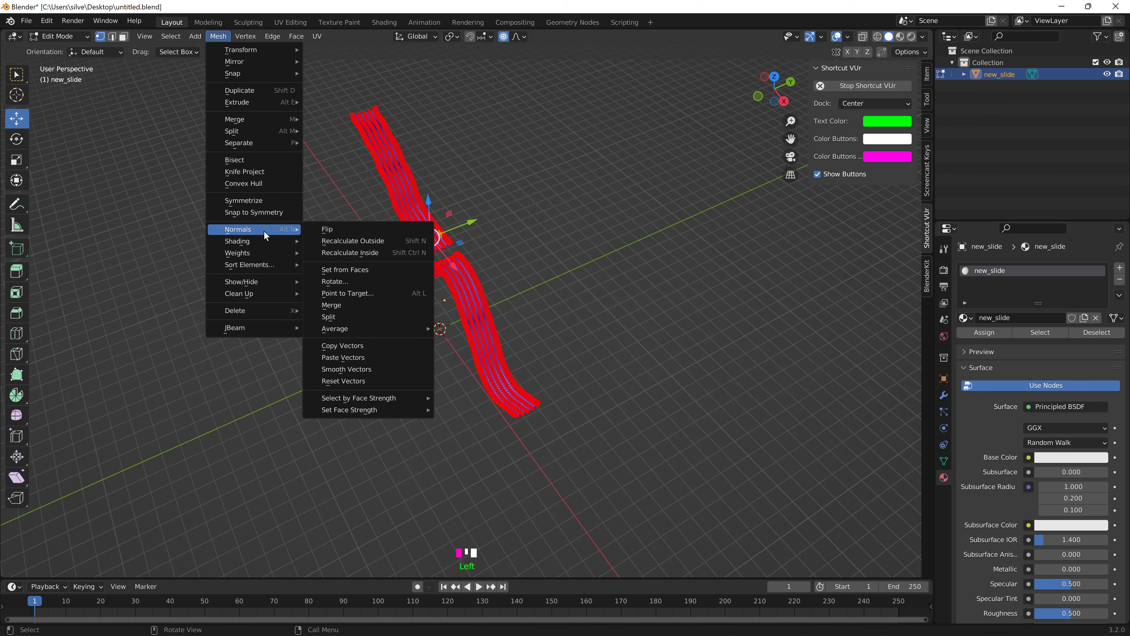
{"action": "left_click", "coordinate": [332, 228]}
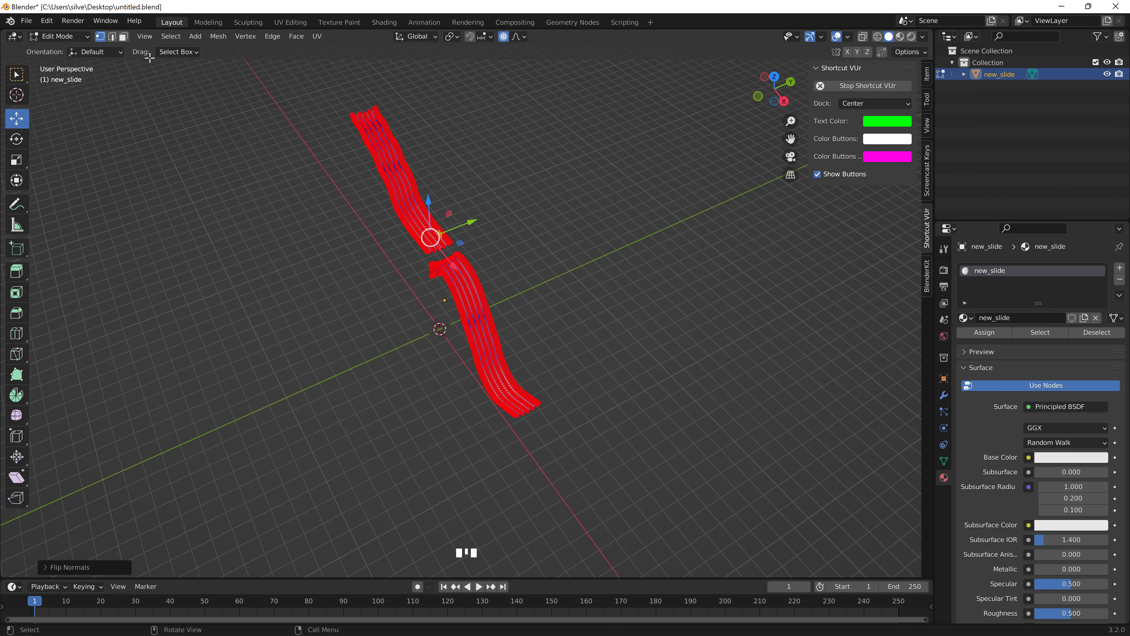
{"action": "left_click", "coordinate": [66, 40]}
{"action": "left_click", "coordinate": [65, 49]}
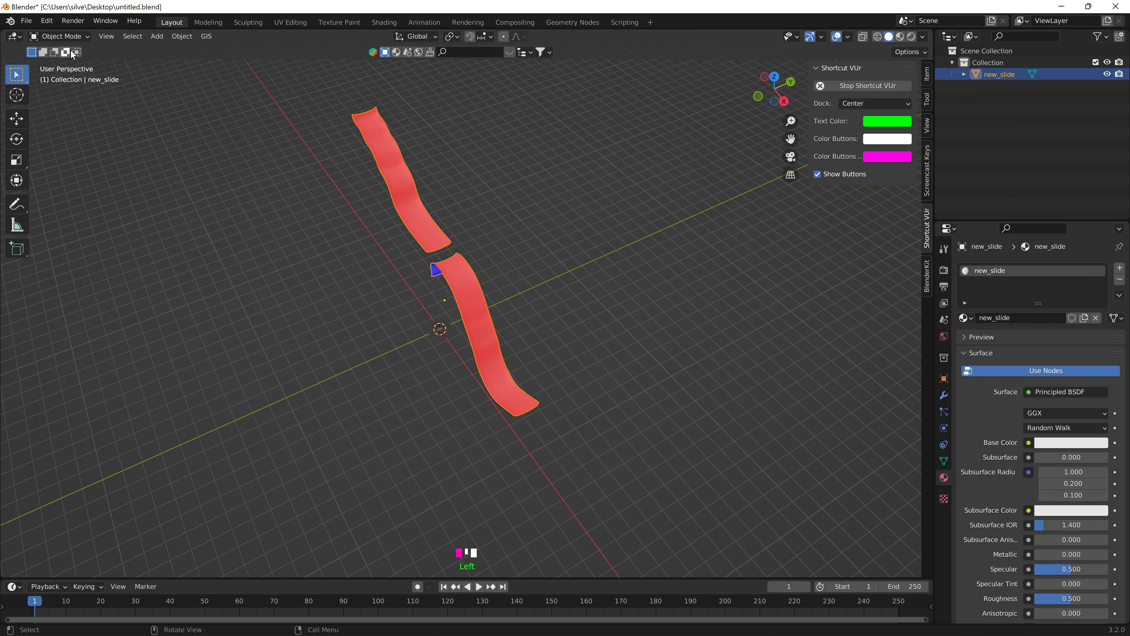
{"action": "key", "text": "Tab"}
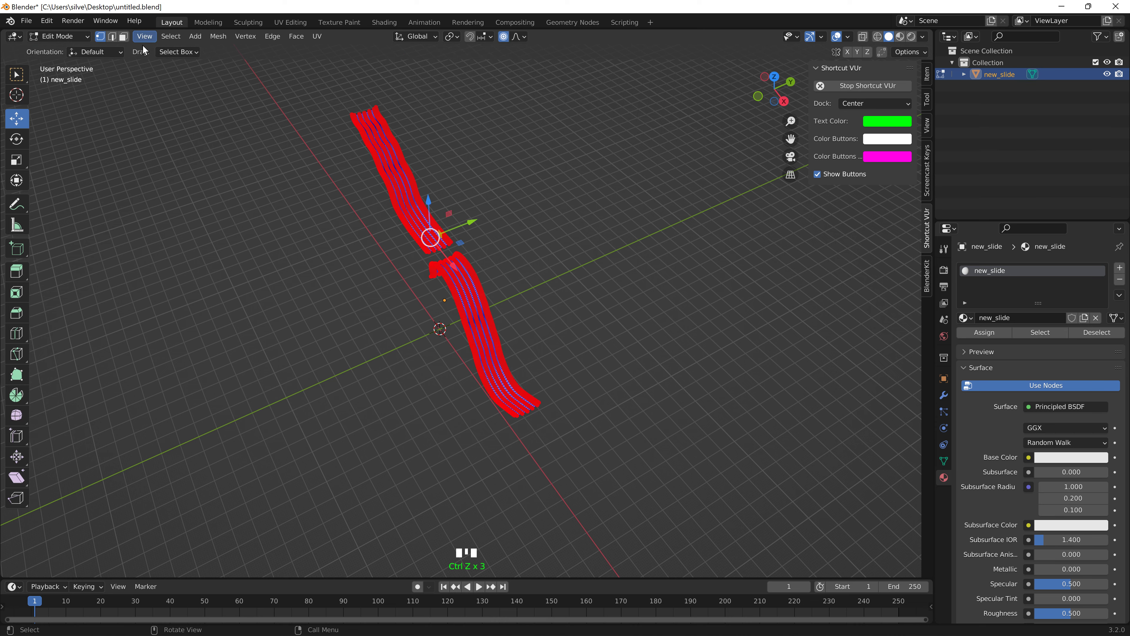
{"action": "left_click", "coordinate": [263, 112]}
- Switch to face selection and flip the normal of a single face near the lower end of the upper slide section
{"action": "middle_click_drag", "start_coordinate": [264, 111], "coordinate": [581, 187]}
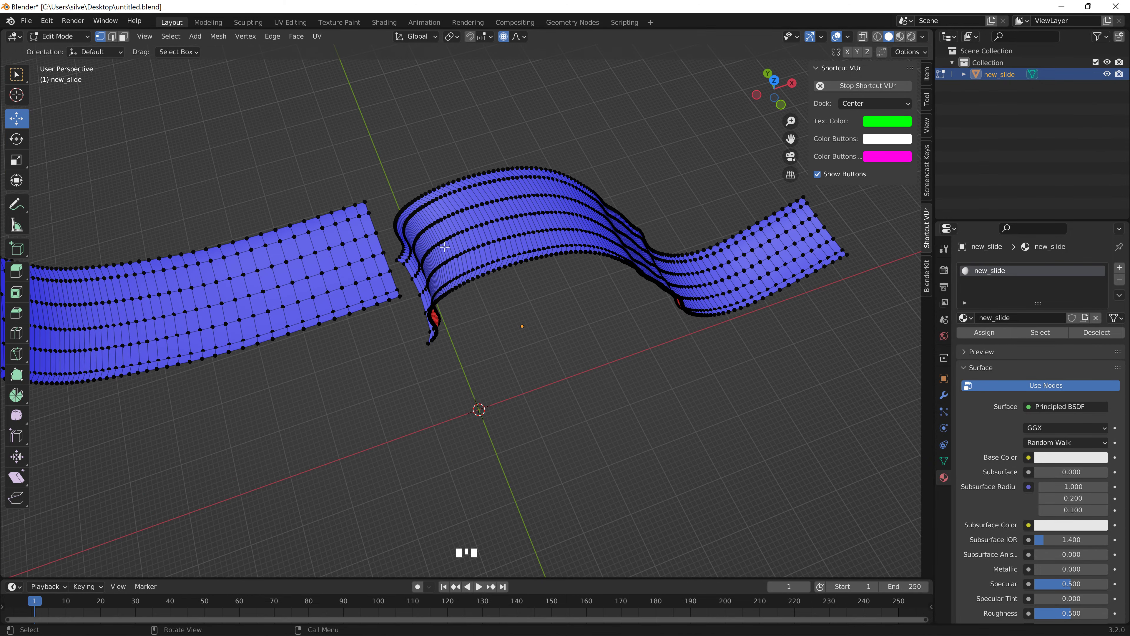
{"action": "middle_click_drag", "start_coordinate": [583, 199], "coordinate": [557, 167]}
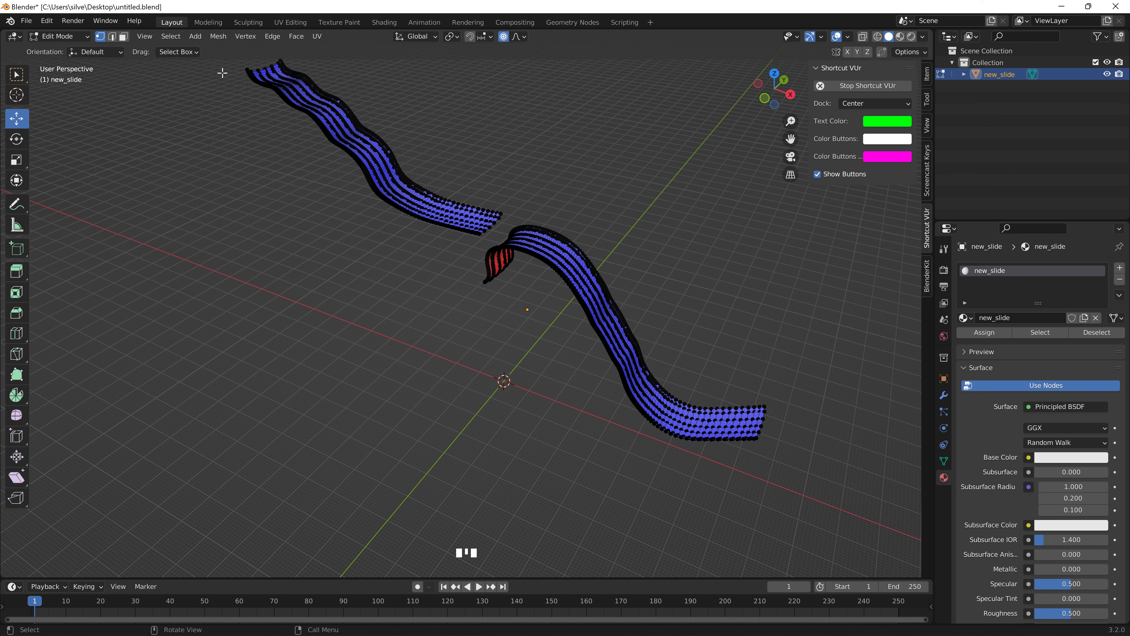
{"action": "left_click", "coordinate": [220, 39]}
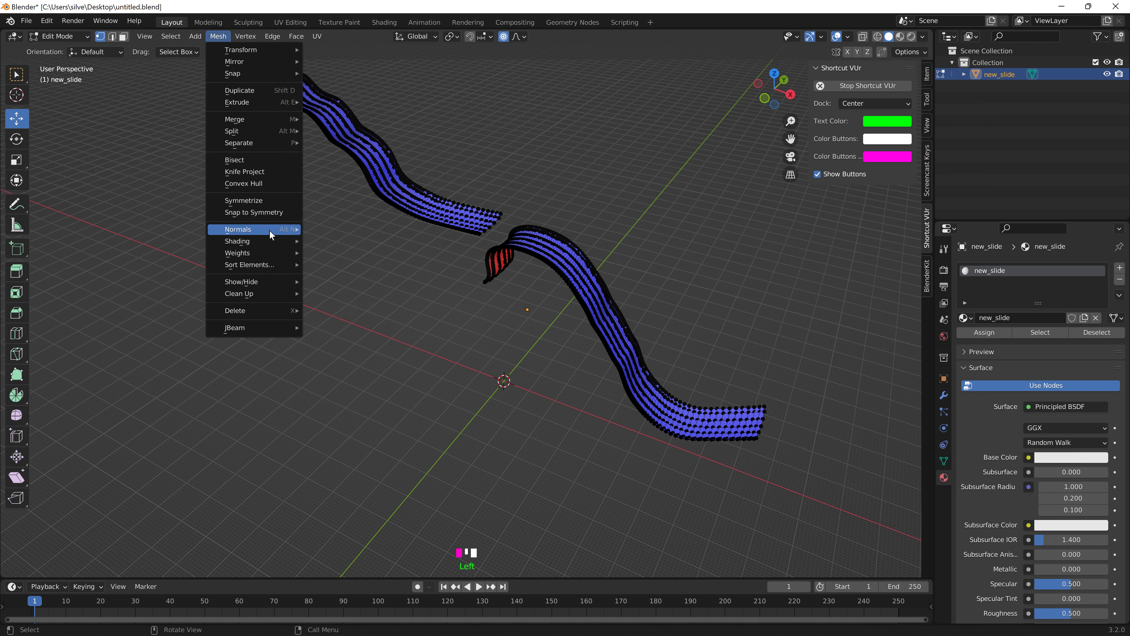
{"action": "mouse_move", "coordinate": [270, 230]}
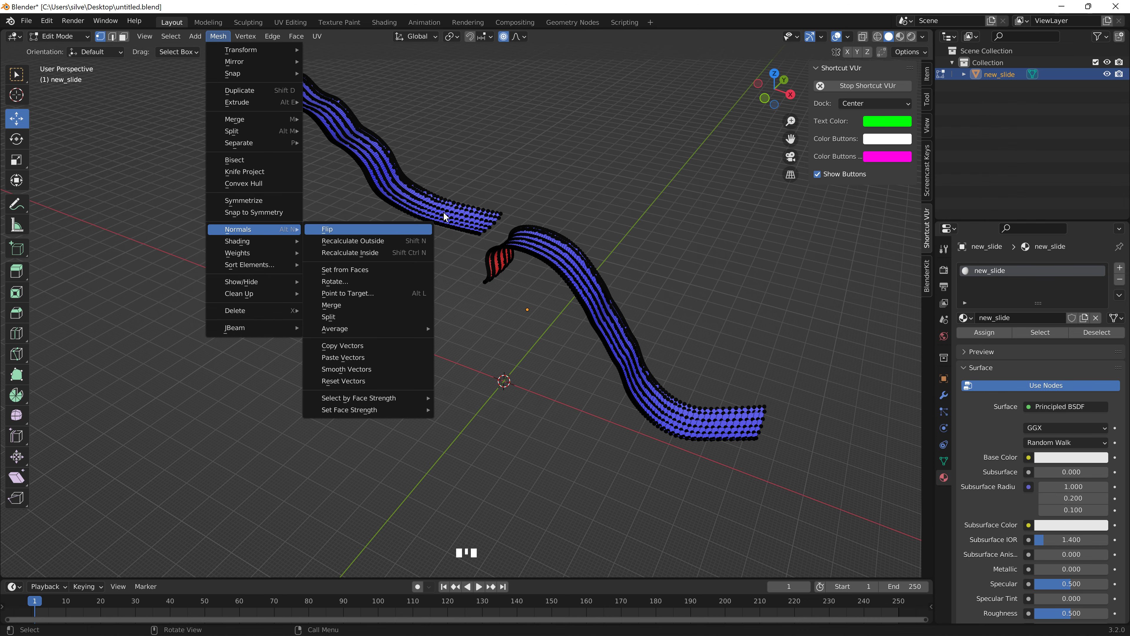
{"action": "scroll", "coordinate": [483, 163], "scroll_direction": "up", "scroll_amount": 2}
{"action": "scroll", "coordinate": [484, 164], "scroll_direction": "up", "scroll_amount": 2}
{"action": "middle_click_drag", "start_coordinate": [480, 177], "coordinate": [574, 349], "text": "shift"}
{"action": "scroll", "coordinate": [573, 207], "scroll_direction": "up", "scroll_amount": 2}
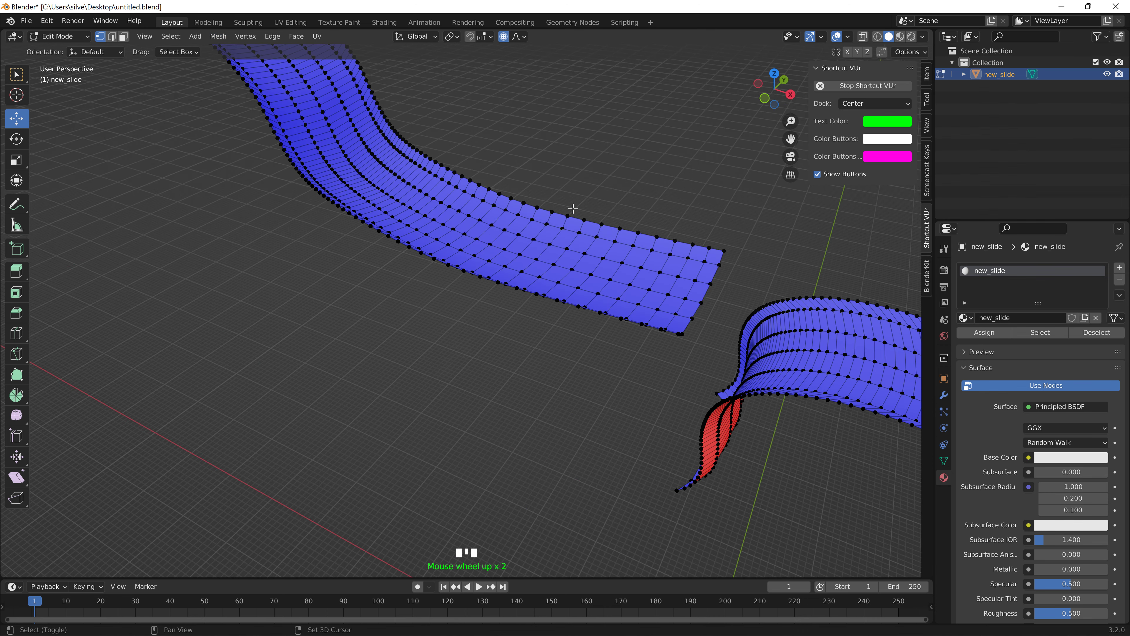
{"action": "middle_click_drag", "start_coordinate": [350, 96], "coordinate": [338, 175], "text": "shift"}
{"action": "left_click", "coordinate": [127, 36]}
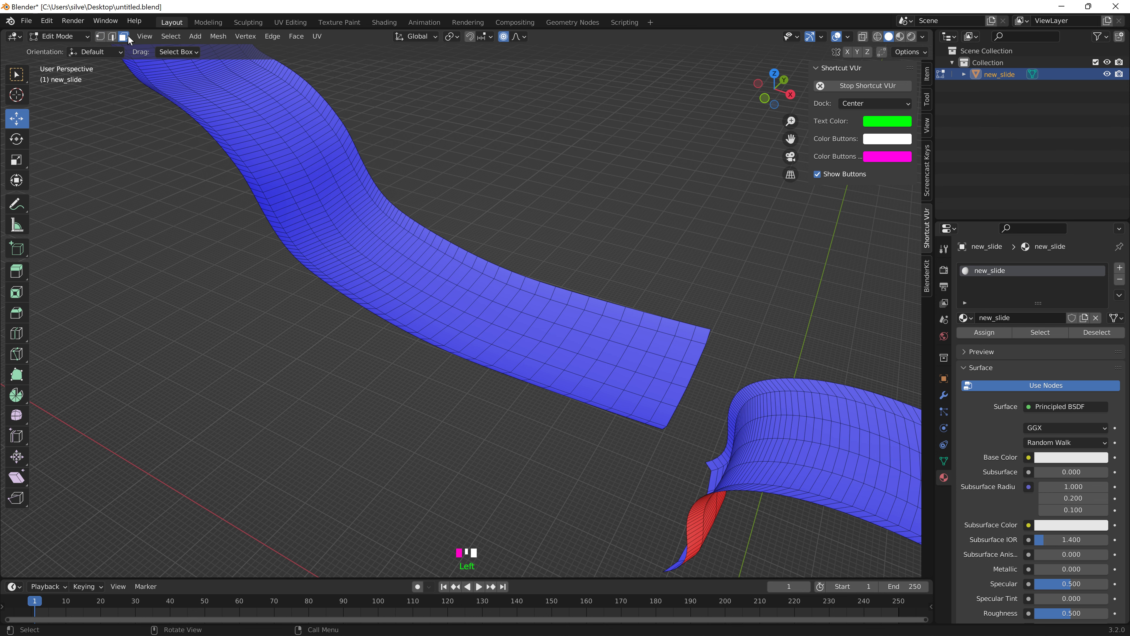
{"action": "left_click", "coordinate": [473, 295]}
{"action": "left_click", "coordinate": [219, 36]}
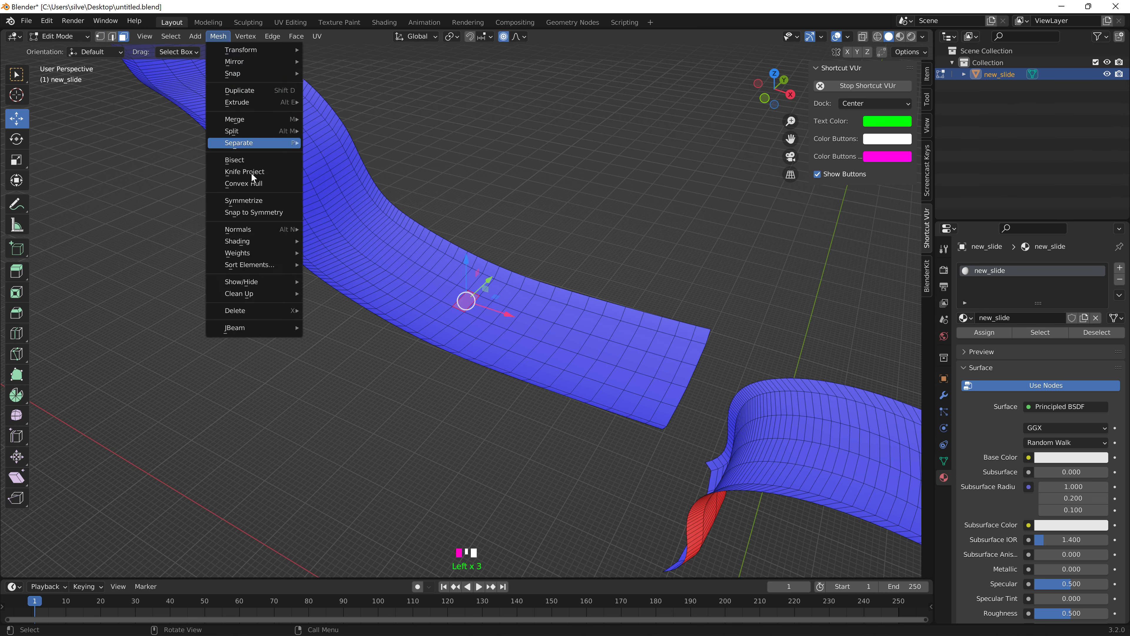
{"action": "mouse_move", "coordinate": [262, 228]}
{"action": "left_click", "coordinate": [360, 229]}
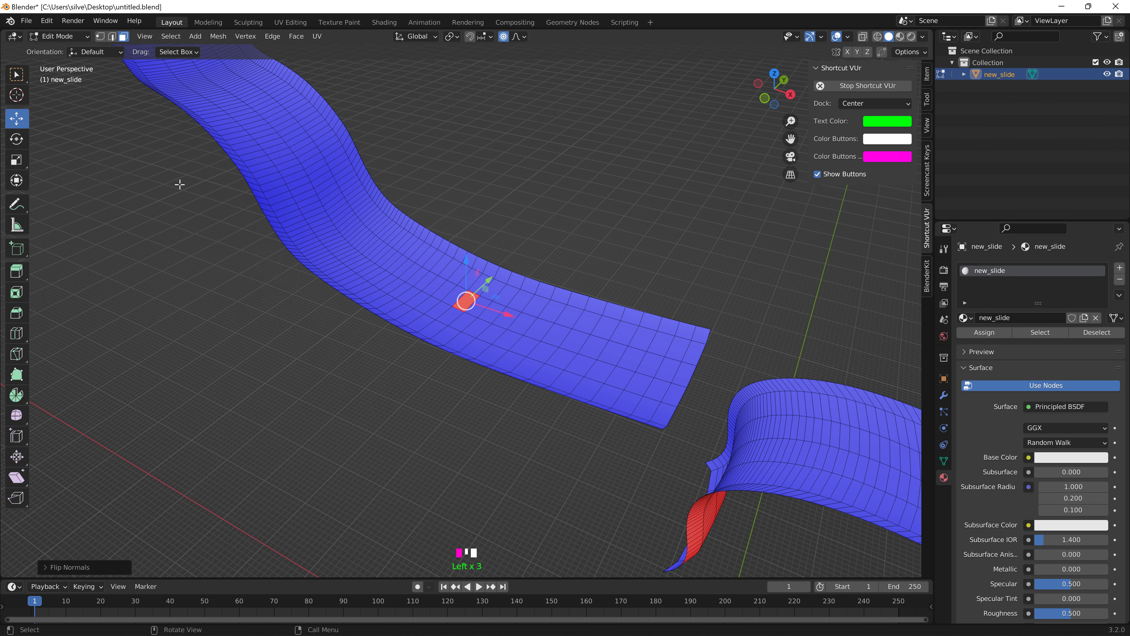
- Recalculate the normals of all slide faces to the outside, and undo that recalculation
{"action": "key", "text": "a"}
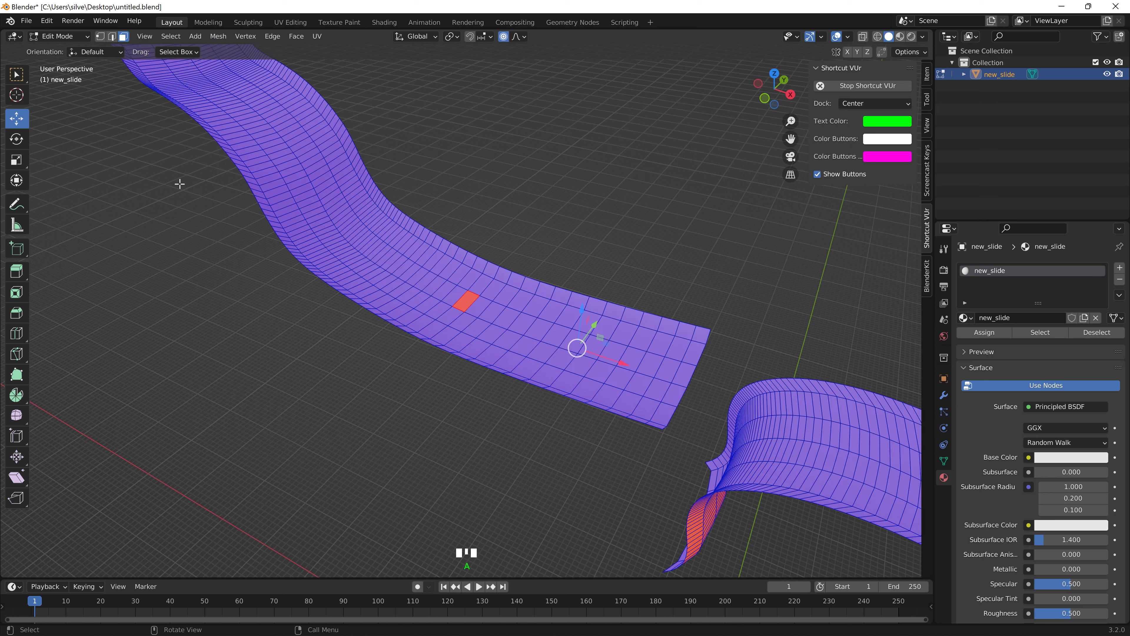
{"action": "left_click", "coordinate": [219, 36]}
{"action": "mouse_move", "coordinate": [267, 228]}
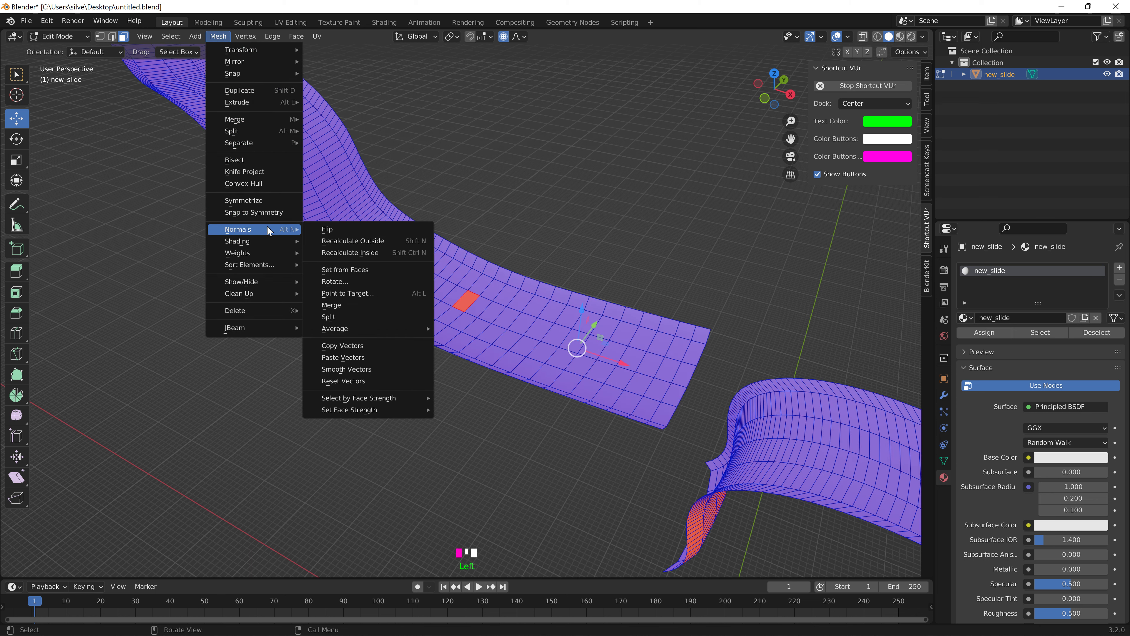
{"action": "left_click", "coordinate": [353, 241]}
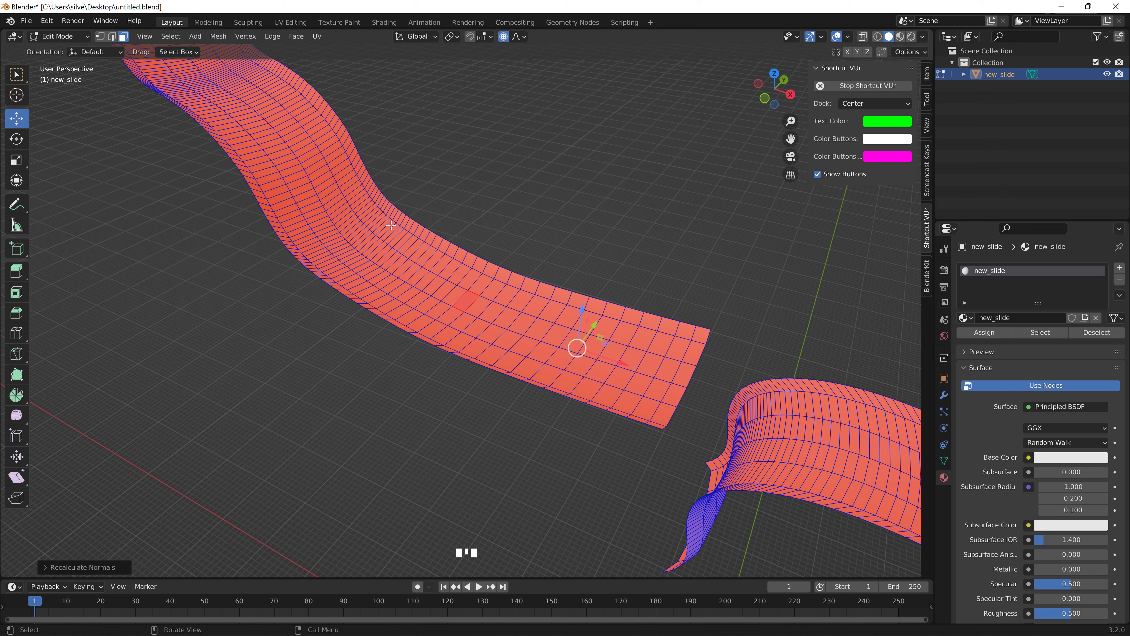
{"action": "scroll", "coordinate": [494, 178], "scroll_direction": "down", "scroll_amount": 6}
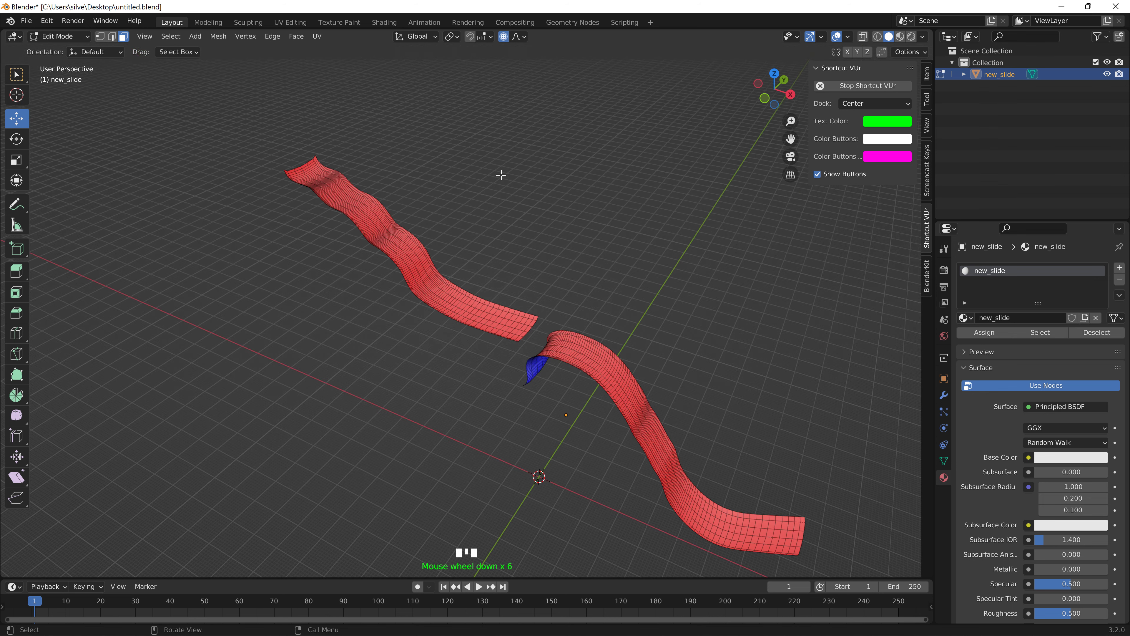
{"action": "scroll", "coordinate": [501, 175], "scroll_direction": "up", "scroll_amount": 4}
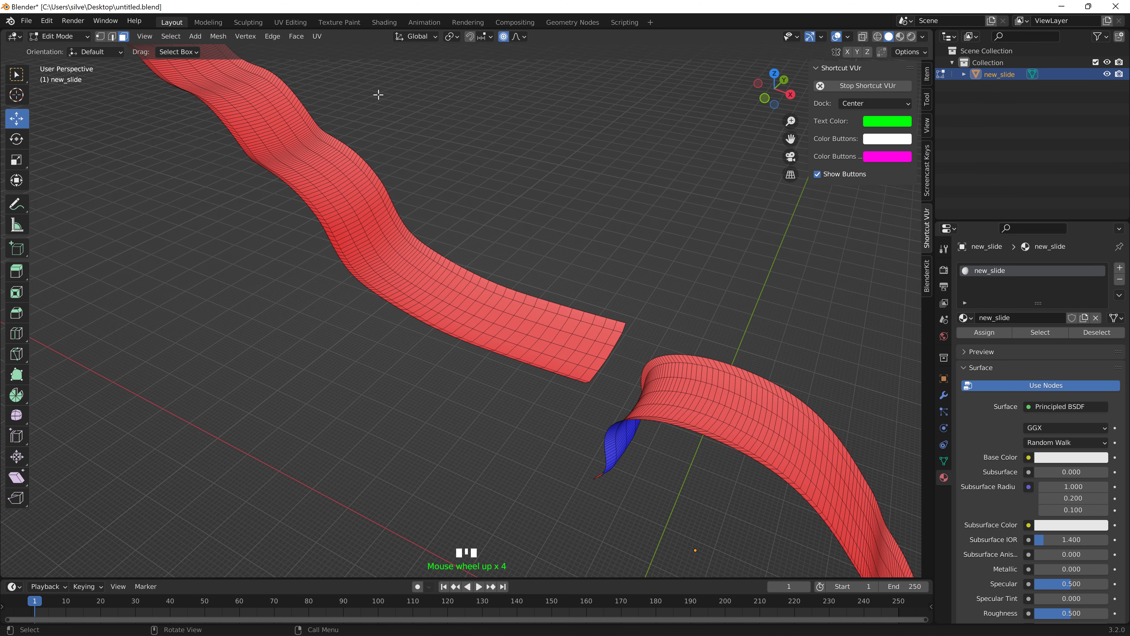
{"action": "key", "text": "ctrl+z"}
{"action": "key", "text": "ctrl+z"}
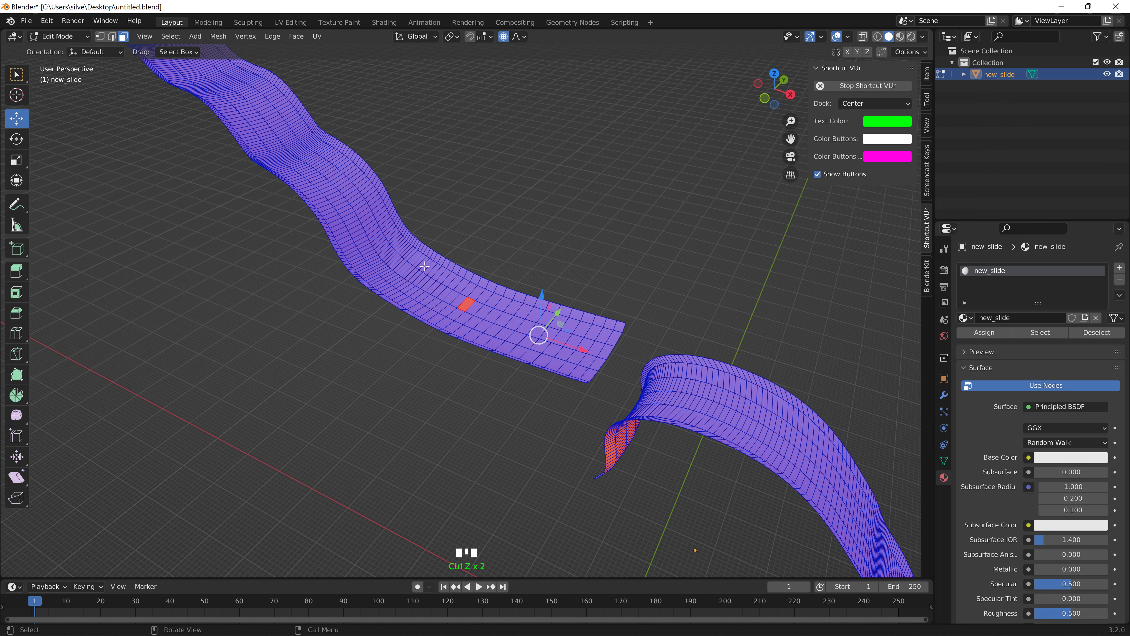
- Flip the normals of three face patches: mid upper section, the upper section's lower end, and the lower section's crest
{"action": "left_click", "coordinate": [402, 268], "text": "shift"}
{"action": "left_click_drag", "start_coordinate": [299, 154], "coordinate": [313, 163], "text": "shift"}
{"action": "left_click_drag", "start_coordinate": [265, 108], "coordinate": [356, 199], "text": "shift"}
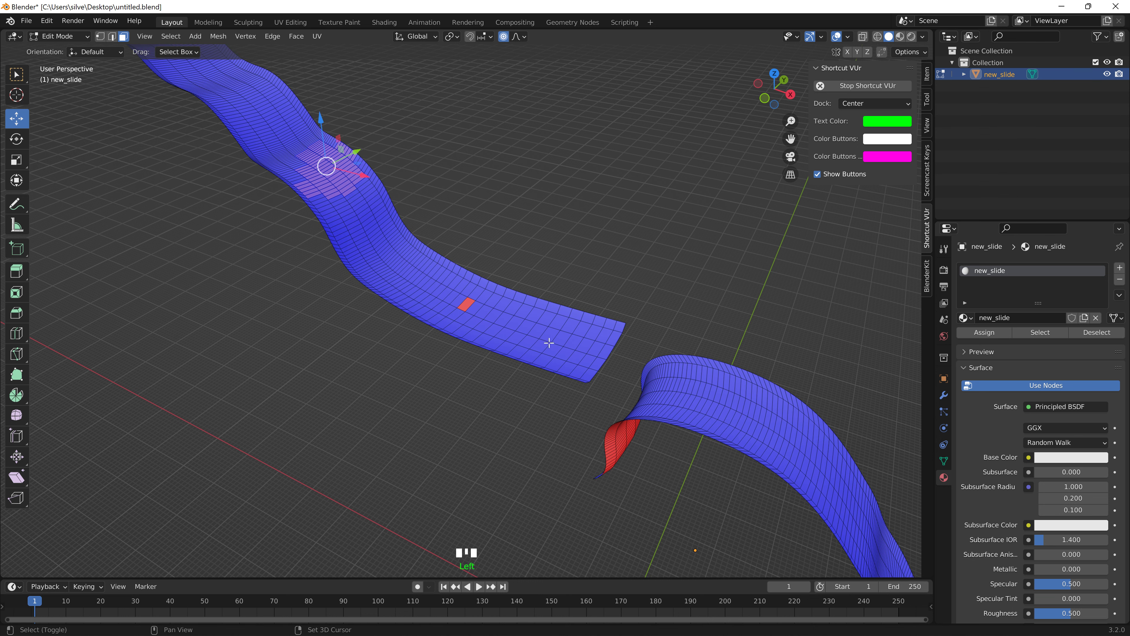
{"action": "left_click_drag", "start_coordinate": [531, 326], "coordinate": [598, 373], "text": "shift"}
{"action": "left_click_drag", "start_coordinate": [697, 380], "coordinate": [779, 436], "text": "shift"}
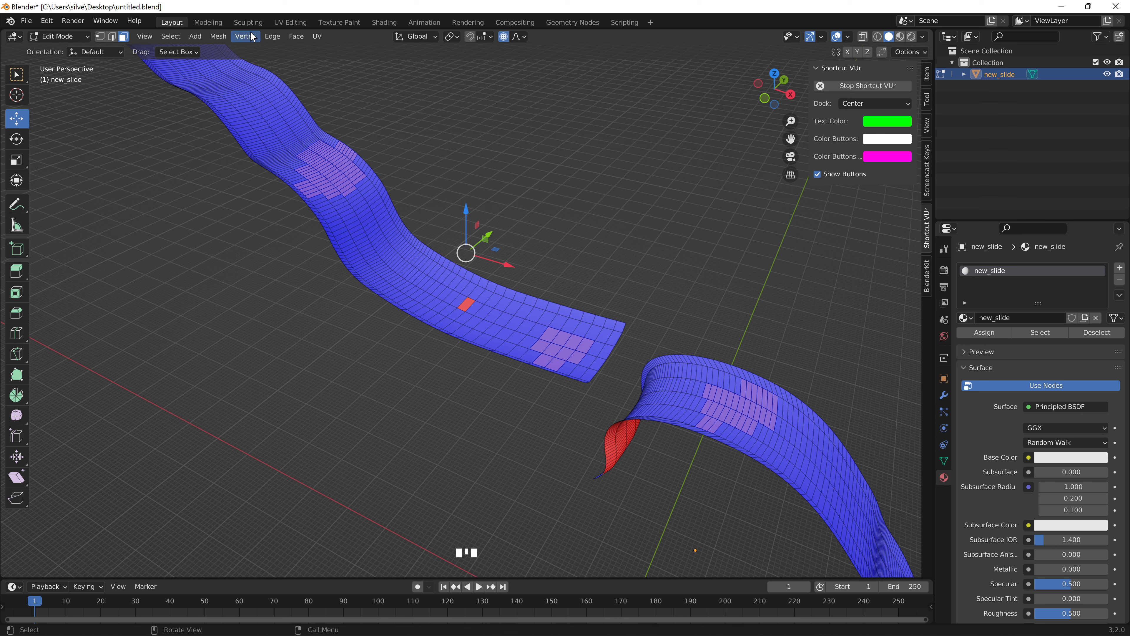
{"action": "left_click", "coordinate": [218, 36]}
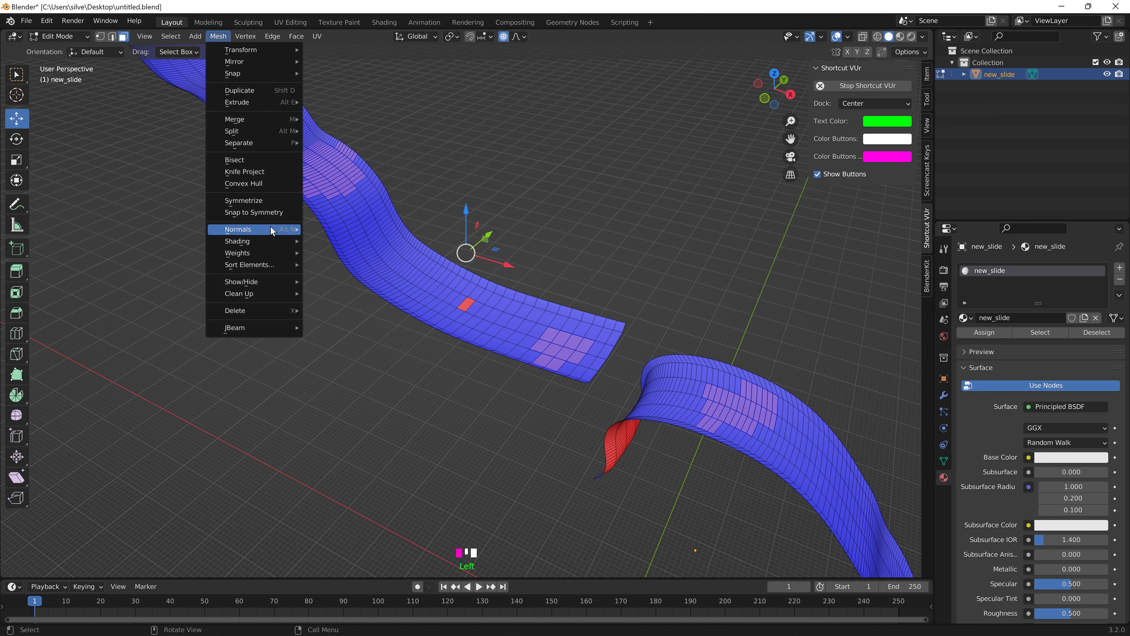
{"action": "mouse_move", "coordinate": [273, 229]}
{"action": "left_click", "coordinate": [325, 227]}
{"action": "left_click", "coordinate": [484, 116]}
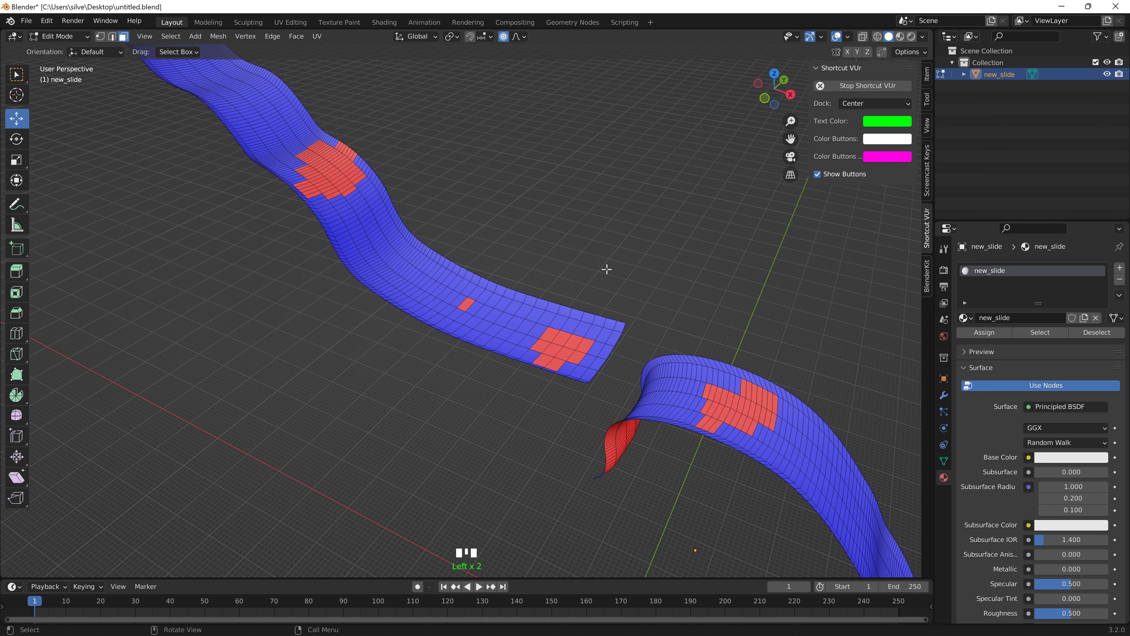
- Select all faces of the slide and recalculate their normals to the outside
{"action": "left_click_drag", "start_coordinate": [536, 250], "coordinate": [756, 460]}
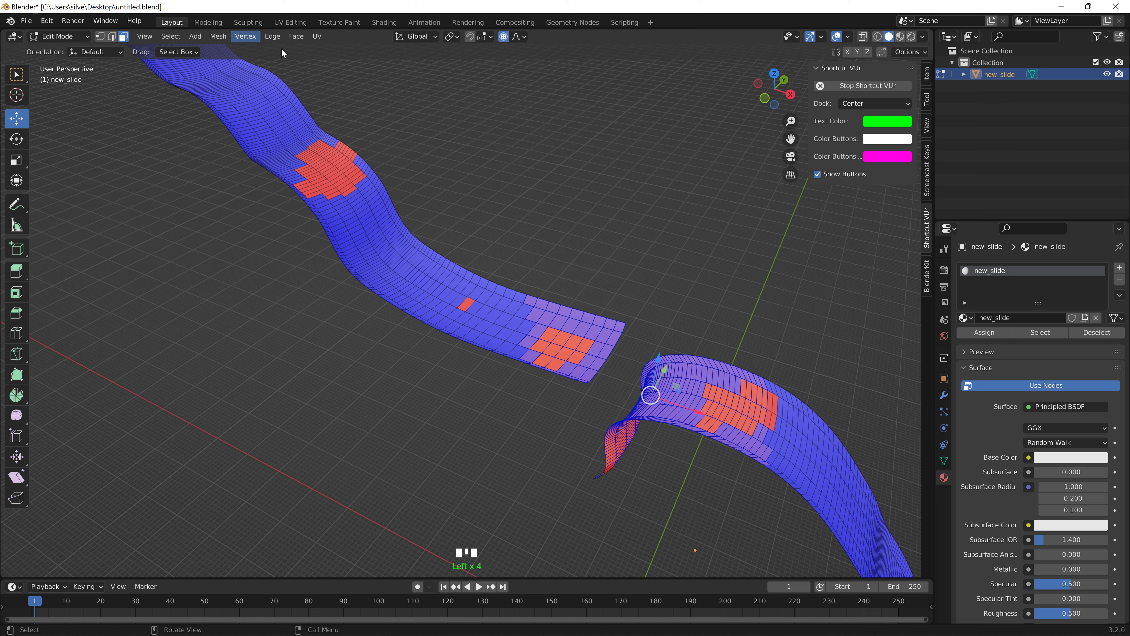
{"action": "key", "text": "a"}
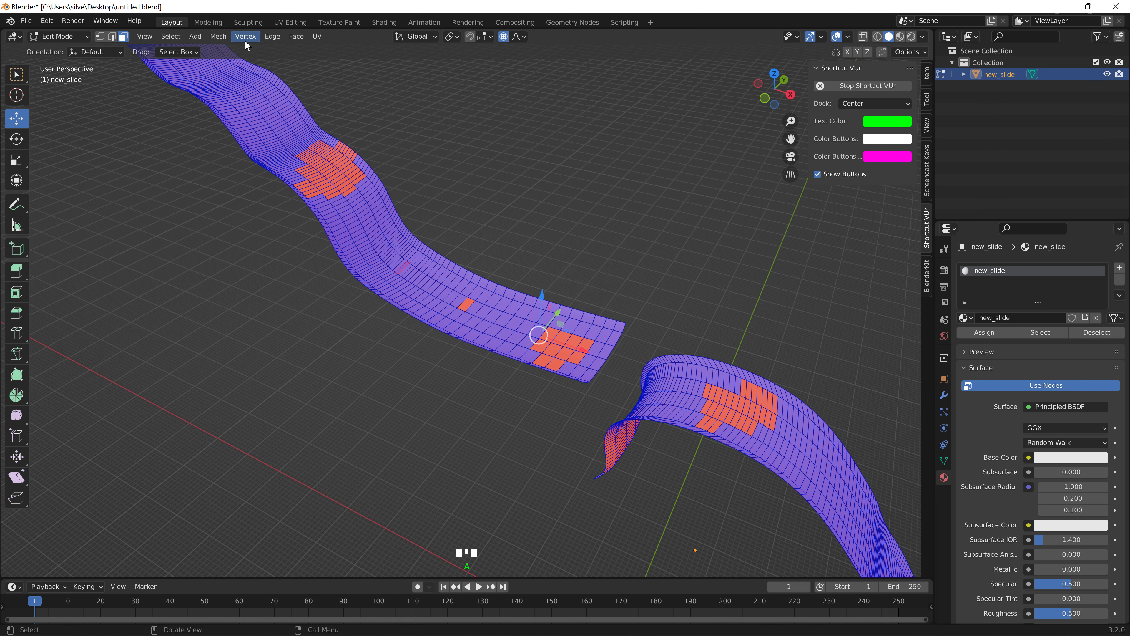
{"action": "left_click", "coordinate": [218, 36]}
{"action": "mouse_move", "coordinate": [275, 230]}
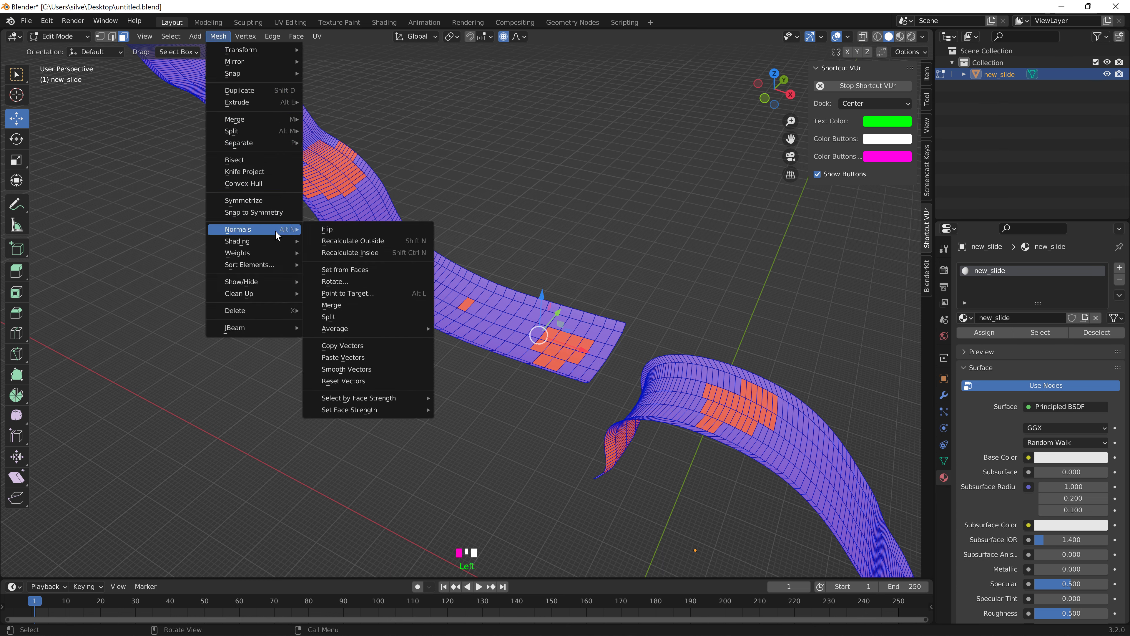
{"action": "left_click", "coordinate": [338, 245]}
- Recalculate the normals of all slide faces to the inside and check their orientation along both sections
{"action": "left_click", "coordinate": [220, 37]}
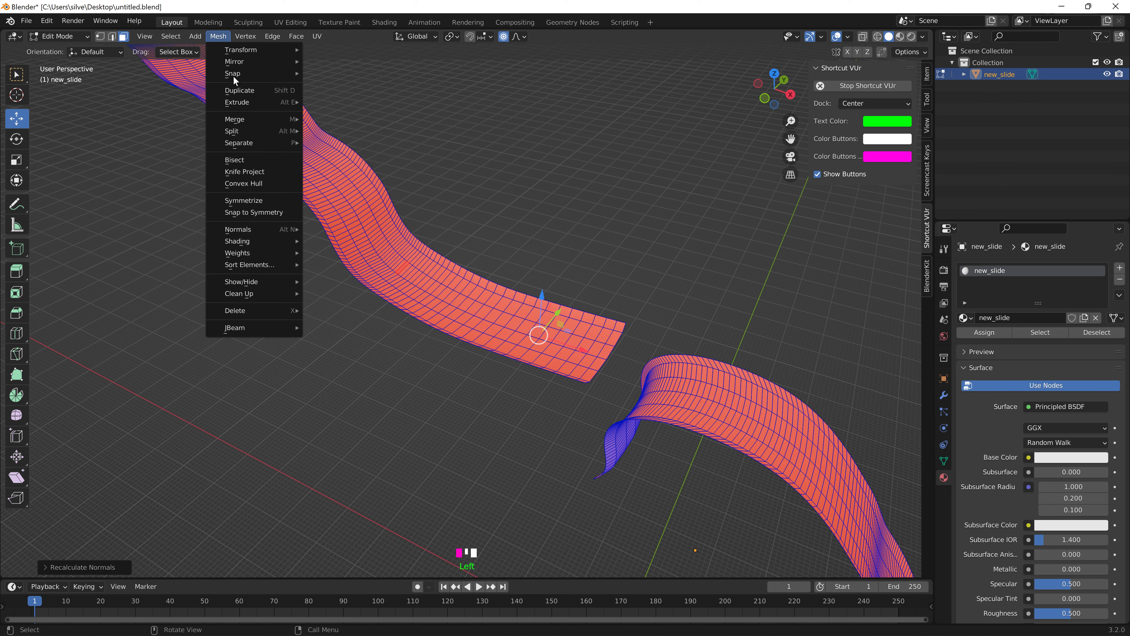
{"action": "mouse_move", "coordinate": [275, 231]}
{"action": "left_click", "coordinate": [344, 252]}
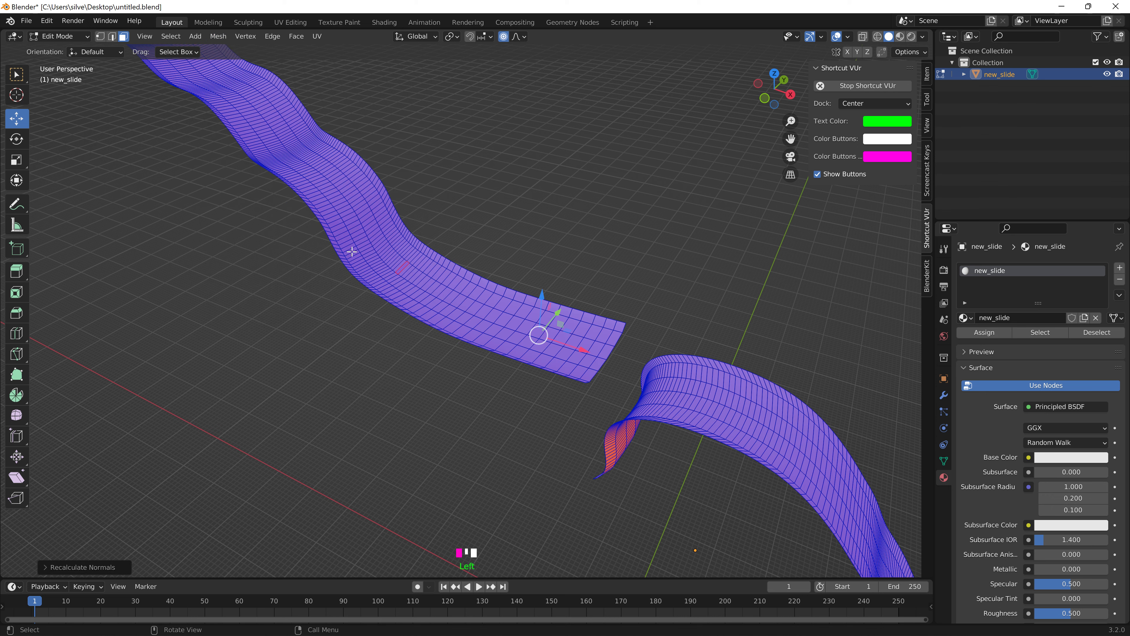
{"action": "scroll", "coordinate": [552, 167], "scroll_direction": "down", "scroll_amount": 4}
{"action": "middle_click_drag", "start_coordinate": [552, 166], "coordinate": [585, 154]}
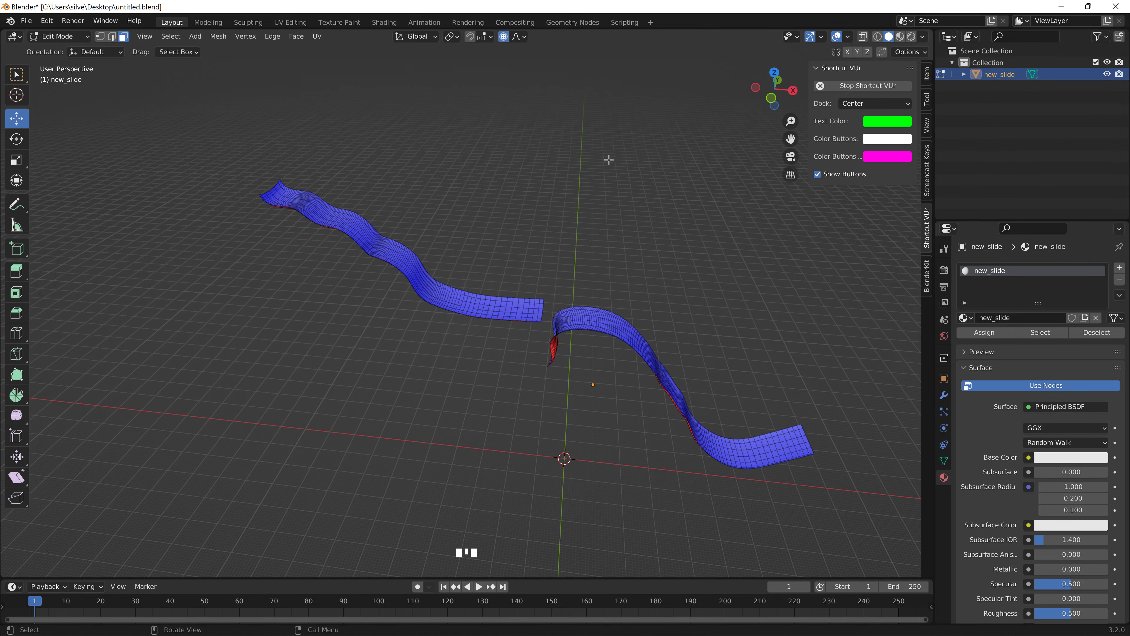
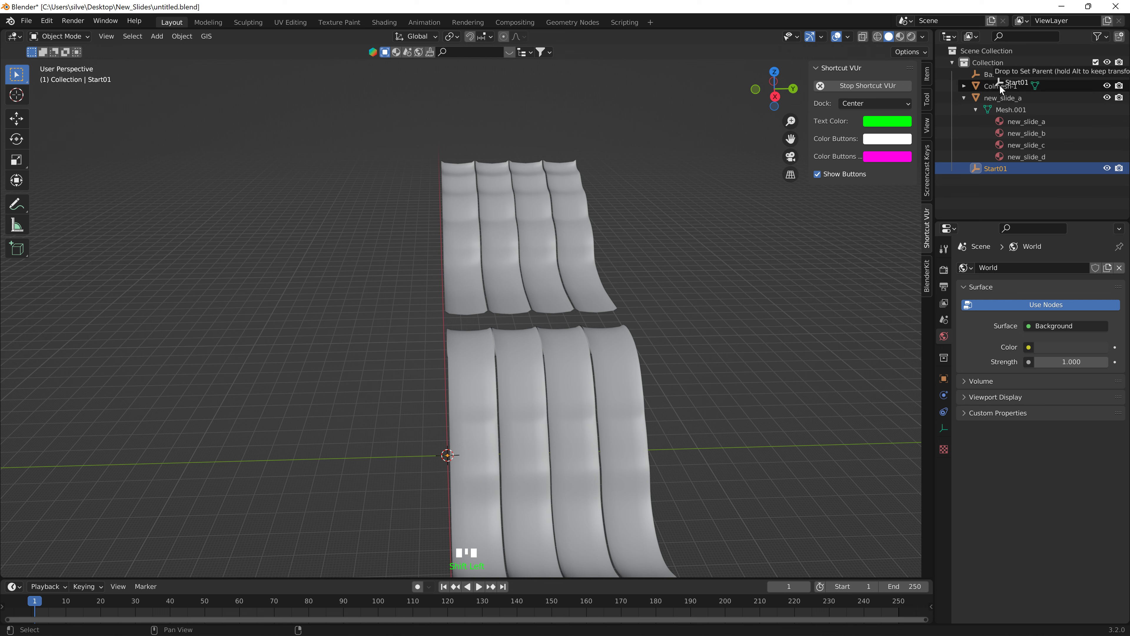
- Parent Colmesh-1 and new_slide_a together to Start01 and expand Start01 to list both meshes
{"action": "left_click", "coordinate": [964, 74]}
{"action": "left_click", "coordinate": [1005, 110]}
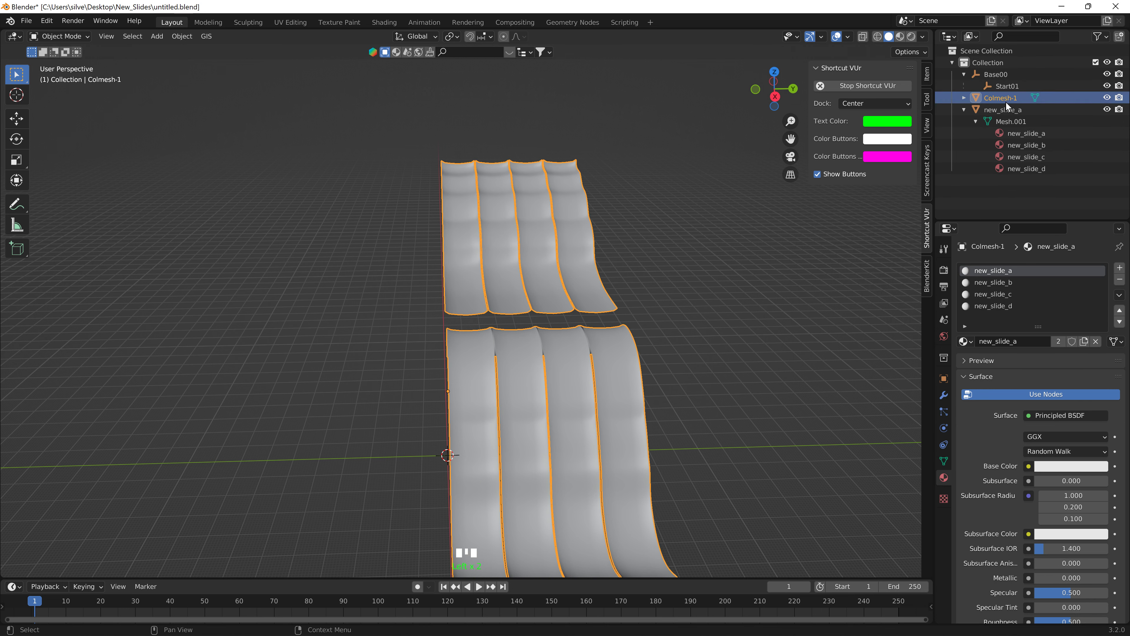
{"action": "left_click", "coordinate": [1006, 99], "text": "shift"}
{"action": "left_click_drag", "start_coordinate": [1001, 97], "coordinate": [1011, 88], "text": "shift"}
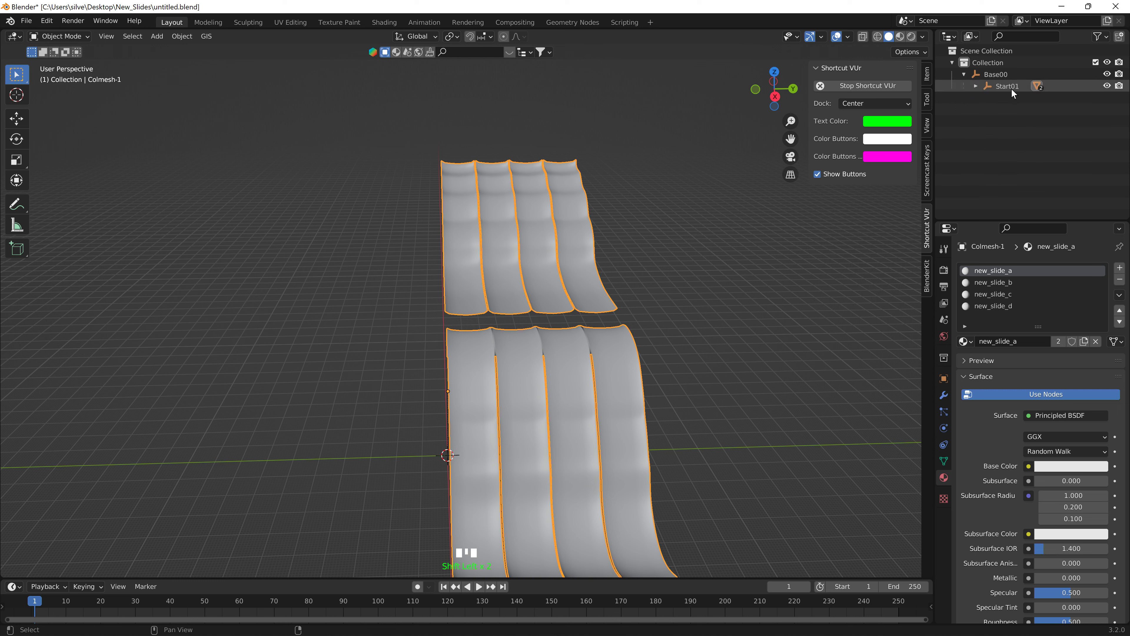
{"action": "left_click", "coordinate": [976, 86]}
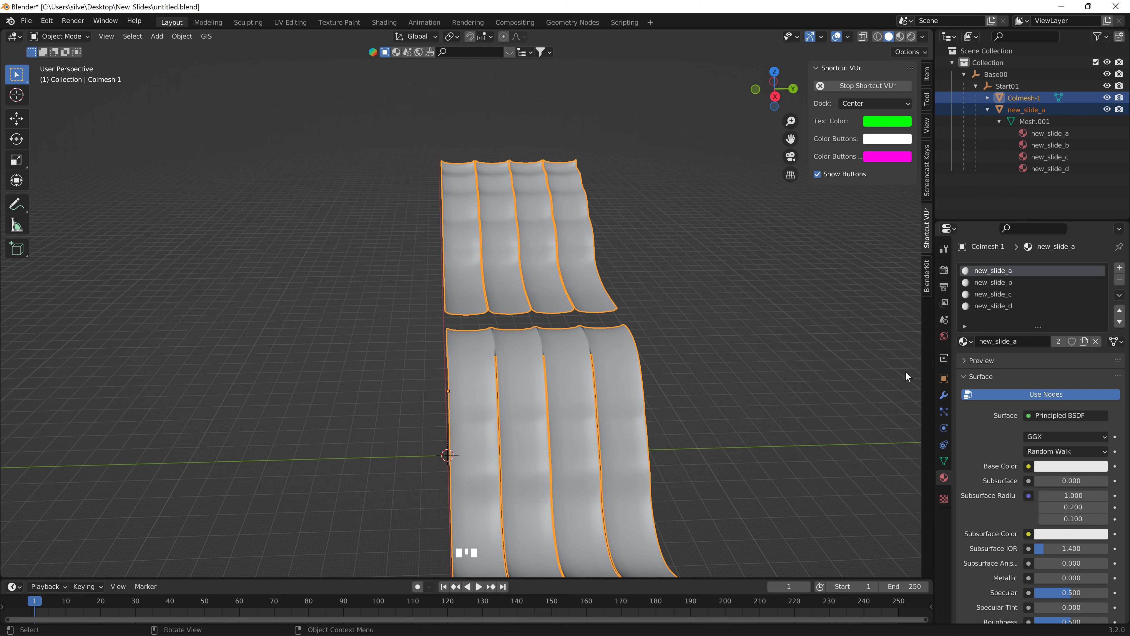
{"action": "left_click", "coordinate": [944, 395]}
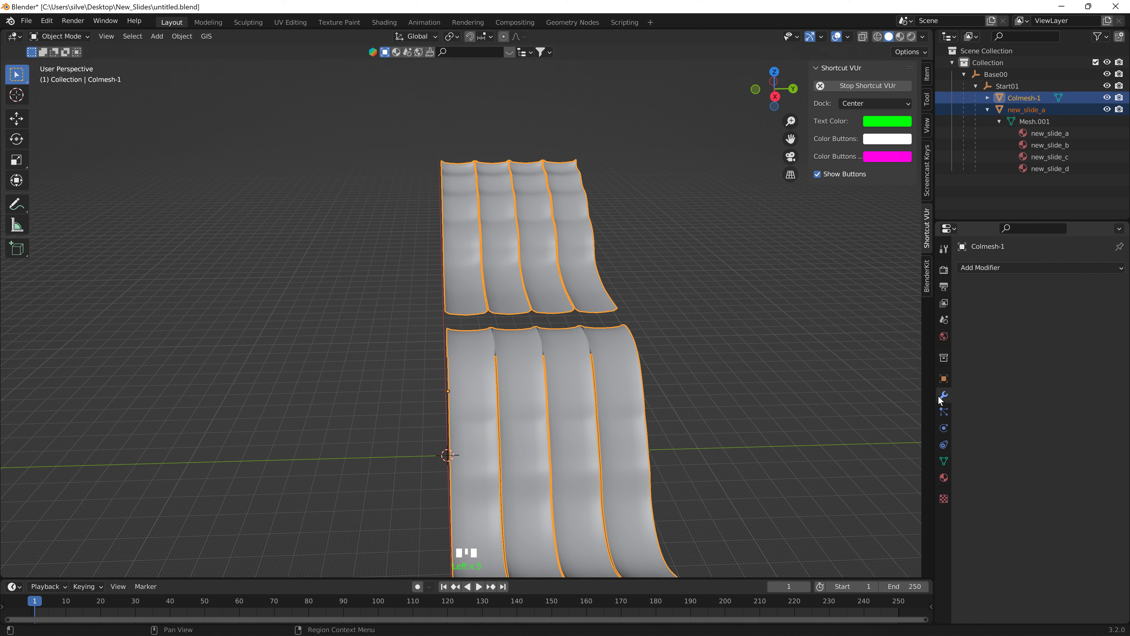
{"action": "left_click", "coordinate": [988, 269]}
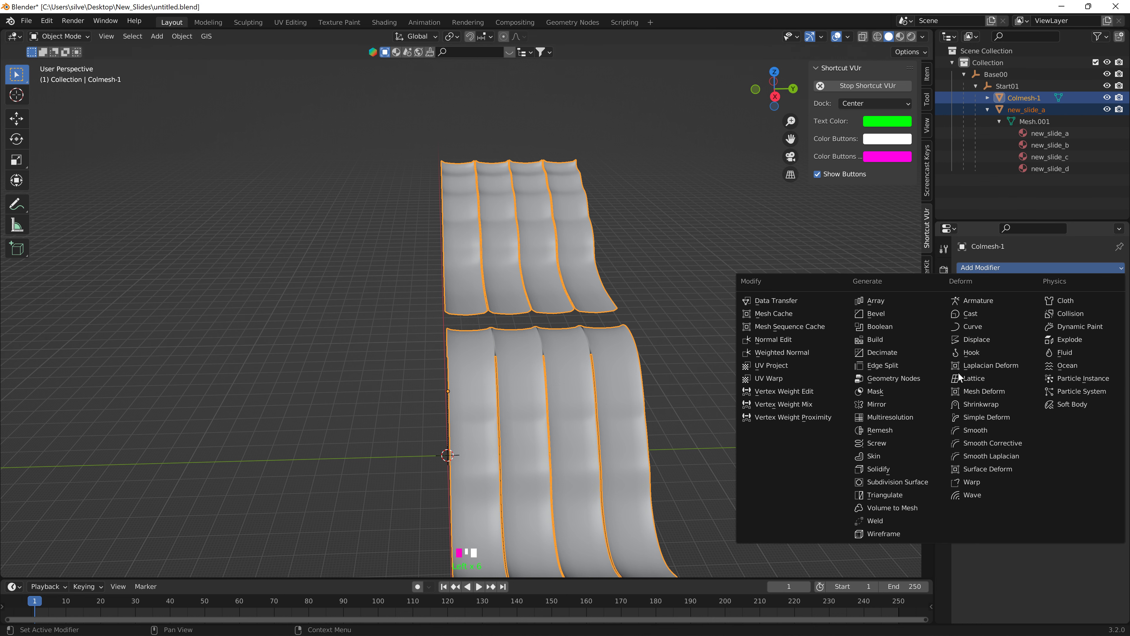
{"action": "left_click", "coordinate": [892, 352]}
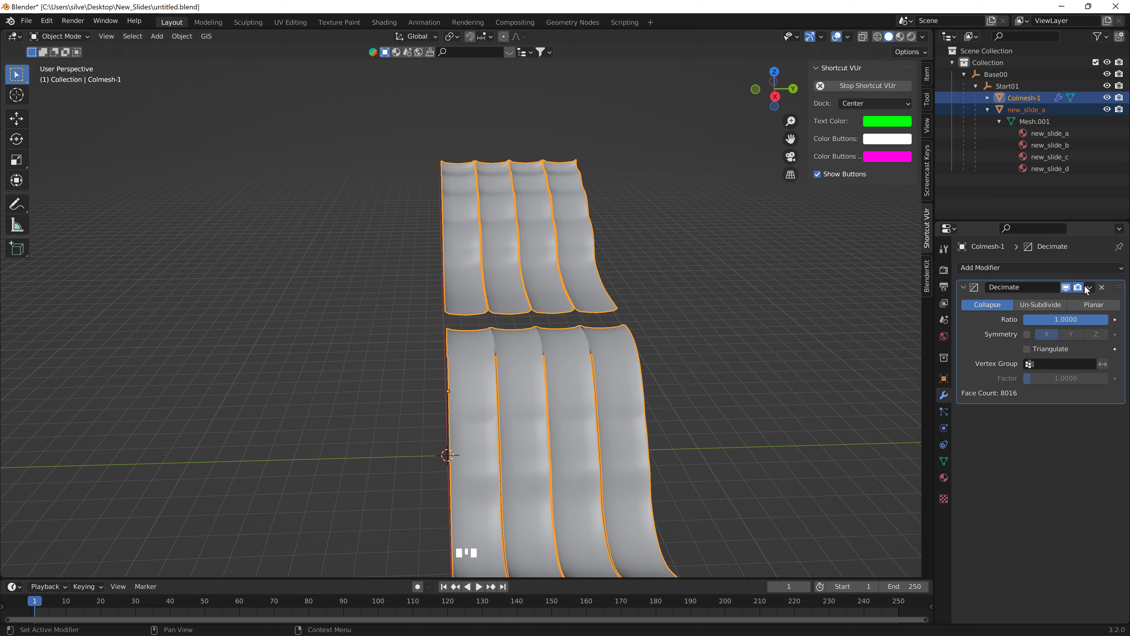
{"action": "left_click", "coordinate": [1102, 287]}
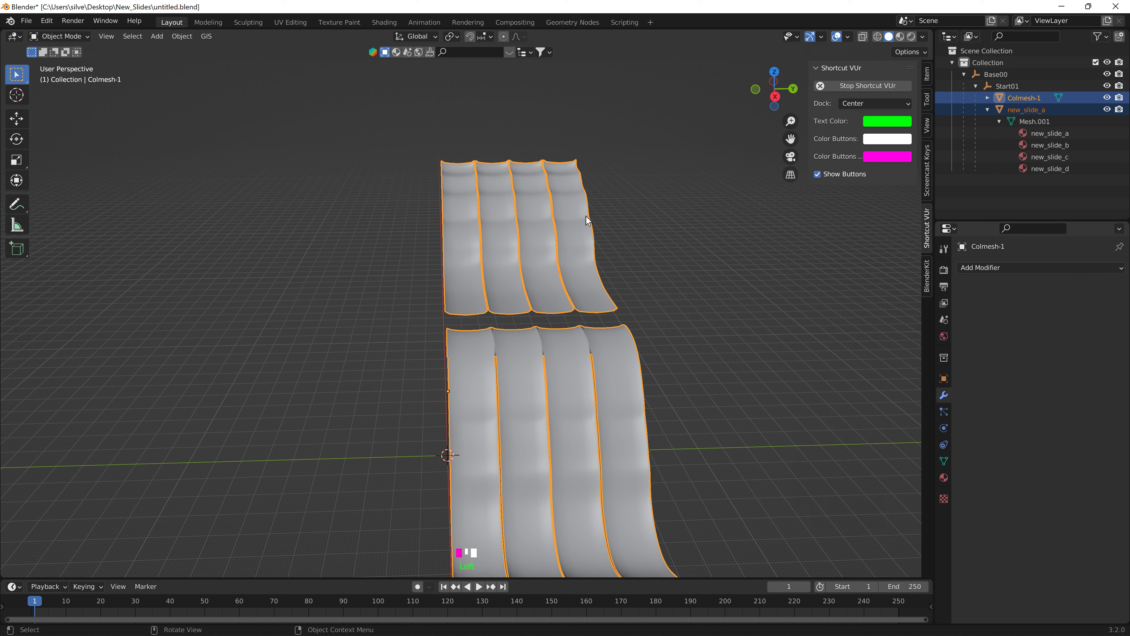
- Hide the new_slide_a mesh in the viewport, leaving Colmesh-1 shown
{"action": "left_click_drag", "start_coordinate": [396, 162], "coordinate": [781, 288]}
{"action": "left_click_drag", "start_coordinate": [300, 96], "coordinate": [675, 251]}
{"action": "middle_click_drag", "start_coordinate": [674, 240], "coordinate": [720, 249]}
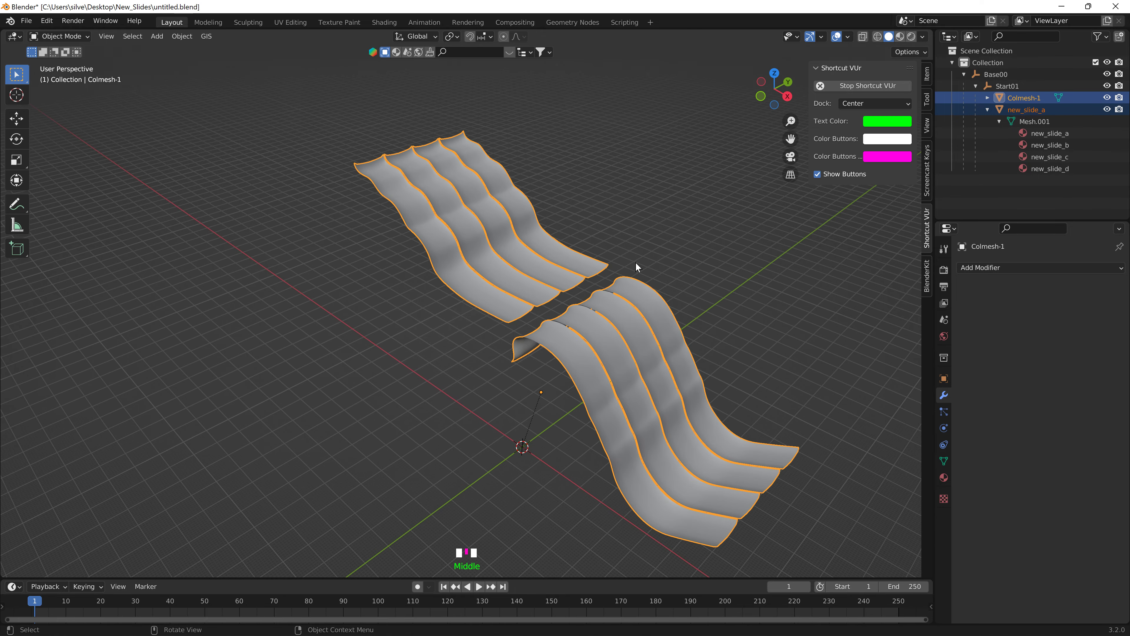
{"action": "scroll", "coordinate": [608, 268], "scroll_direction": "up", "scroll_amount": 2}
{"action": "middle_click_drag", "start_coordinate": [608, 267], "coordinate": [697, 301]}
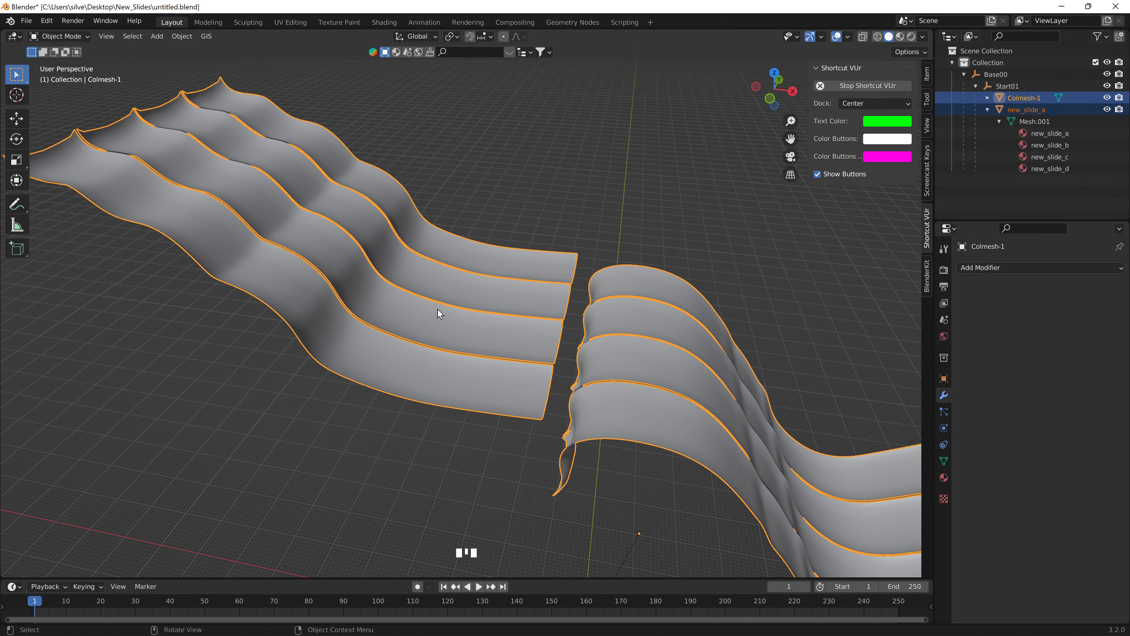
{"action": "left_click", "coordinate": [1103, 111]}
{"action": "left_click", "coordinate": [1096, 101]}
{"action": "left_click", "coordinate": [997, 268]}
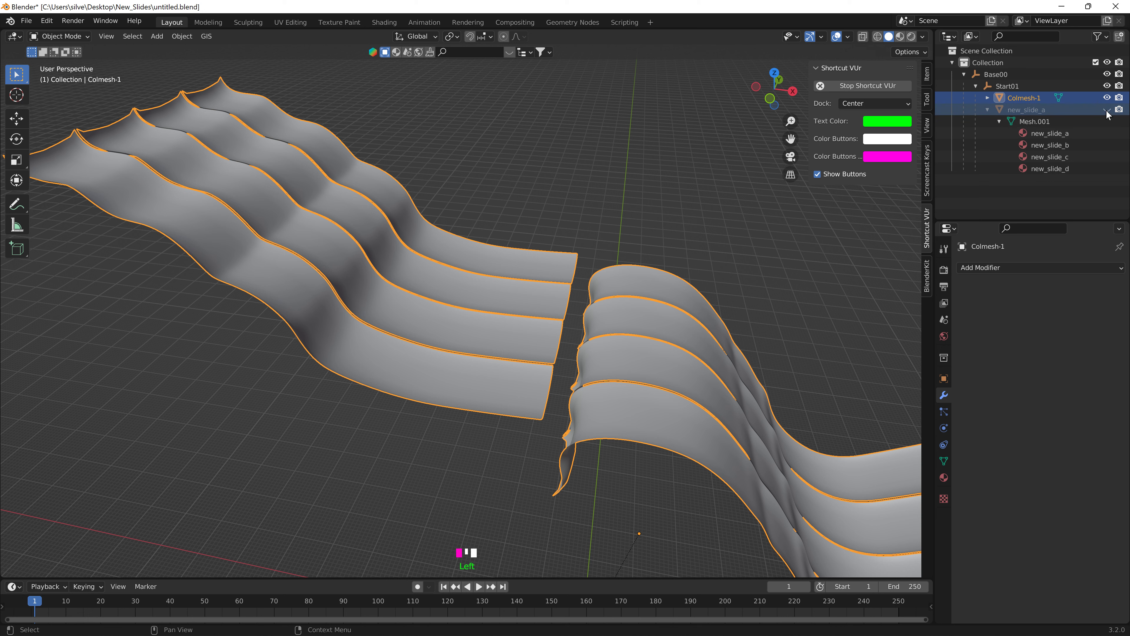
{"action": "left_click", "coordinate": [1107, 110]}
{"action": "left_click", "coordinate": [1107, 110]}
{"action": "left_click", "coordinate": [1089, 99]}
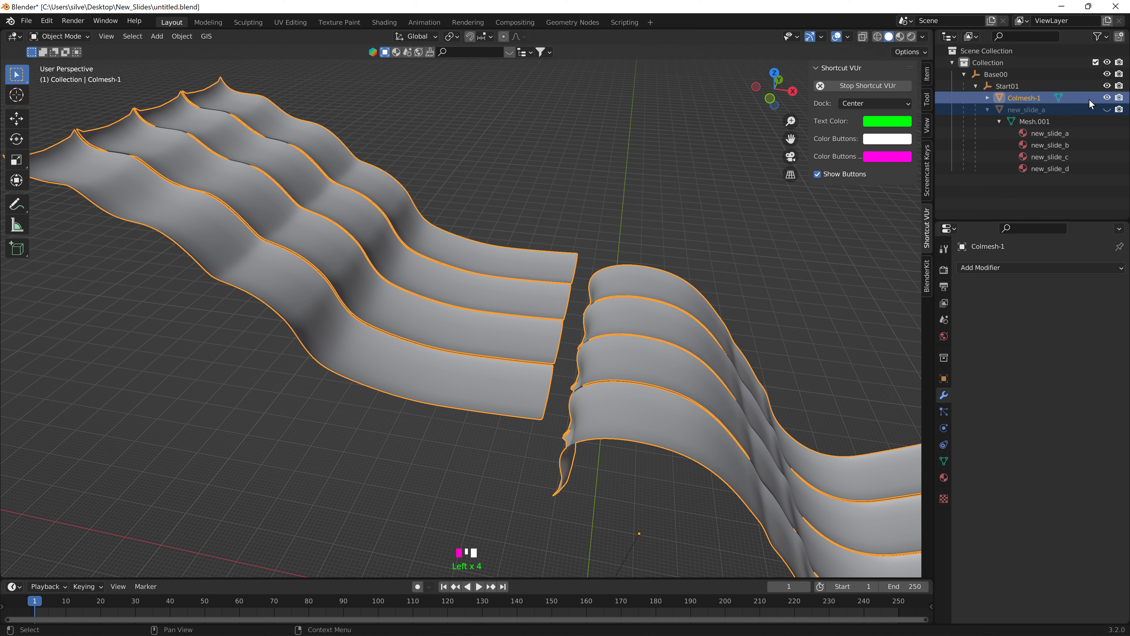
{"action": "left_click", "coordinate": [1089, 99]}
- Toggle the visibility of Colmesh-1 and new_slide_a to compare them, ending with only Colmesh-1 shown and selected
{"action": "left_click", "coordinate": [1107, 98]}
{"action": "left_click", "coordinate": [1107, 98]}
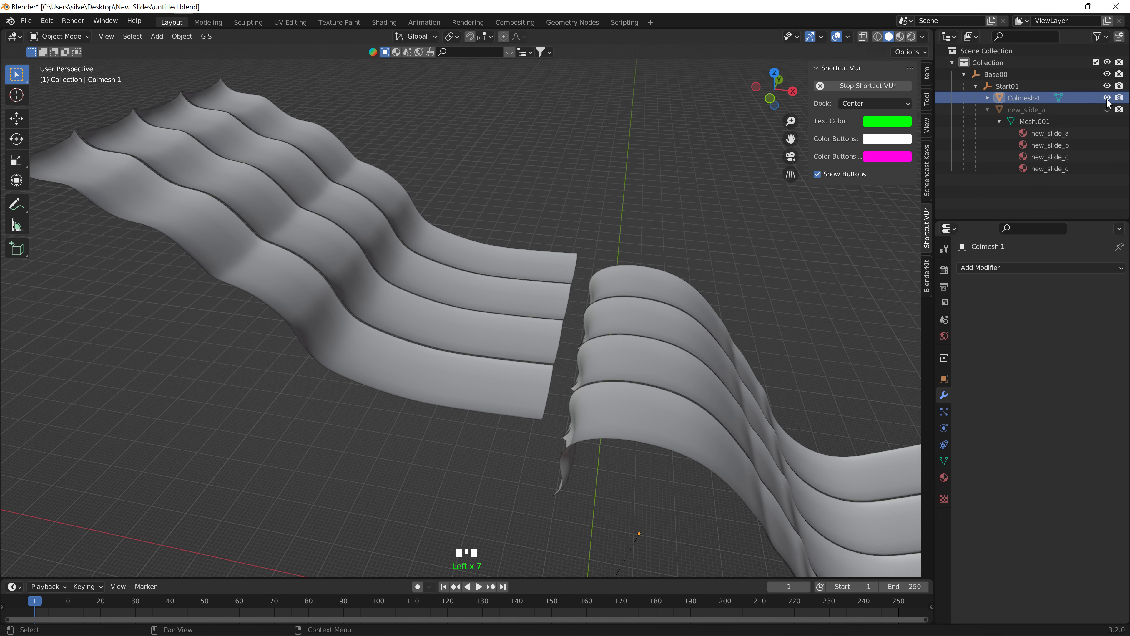
{"action": "left_click", "coordinate": [1107, 98]}
{"action": "left_click", "coordinate": [1108, 110]}
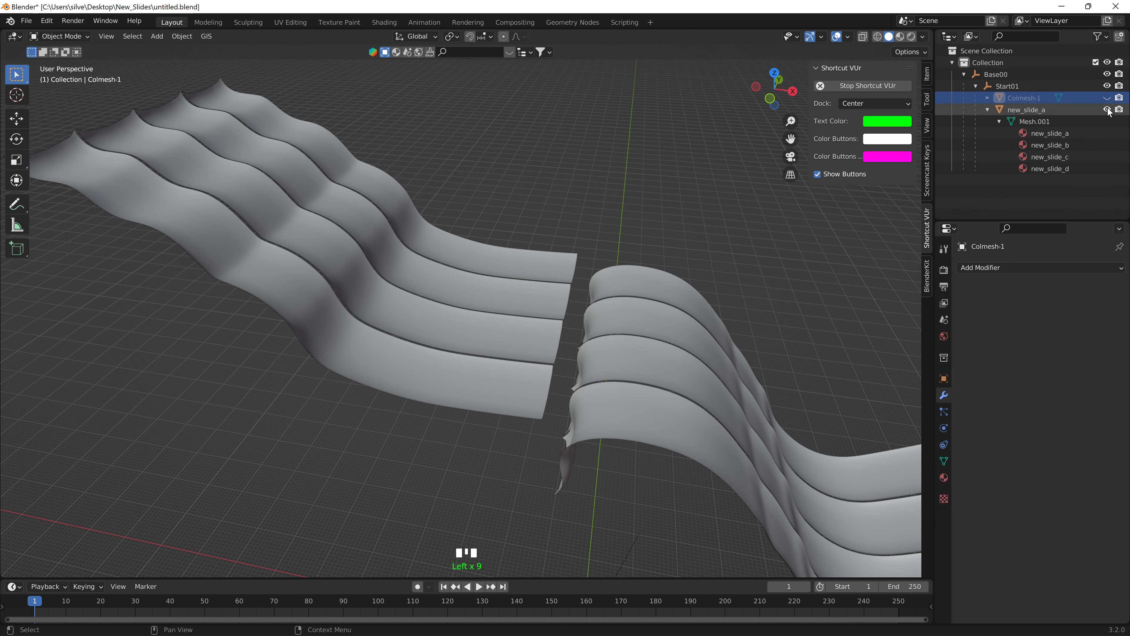
{"action": "left_click", "coordinate": [1107, 109]}
{"action": "left_click", "coordinate": [1107, 98]}
{"action": "left_click", "coordinate": [1089, 97]}
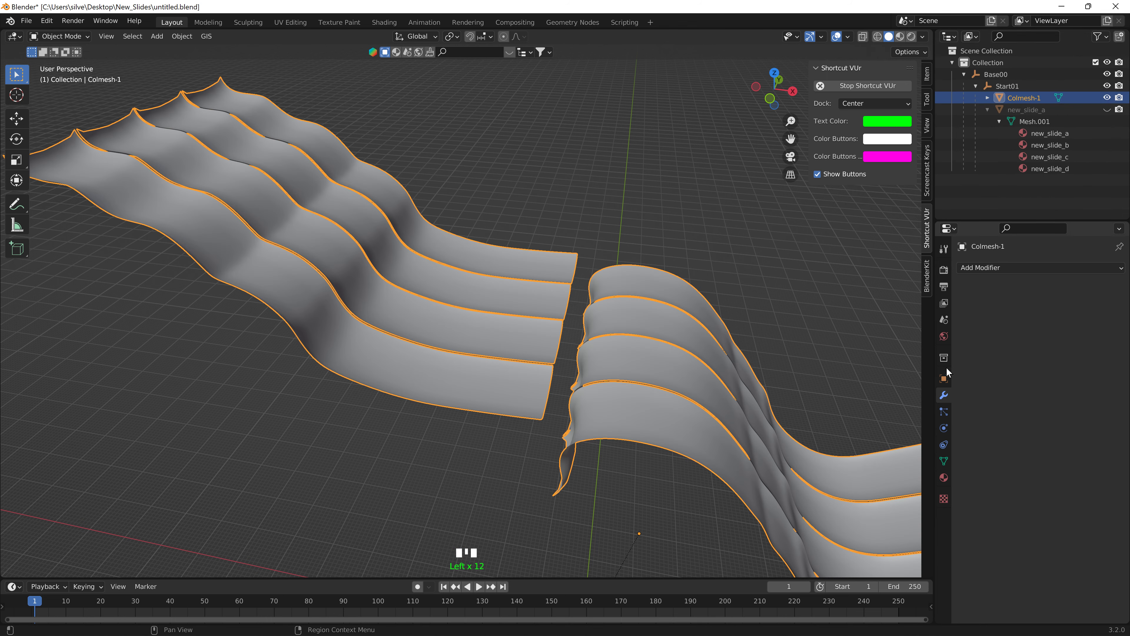
- Add a Decimate modifier to Colmesh-1 and reduce its collapse ratio to 0.0990
{"action": "left_click", "coordinate": [1009, 268]}
{"action": "left_click", "coordinate": [901, 354]}
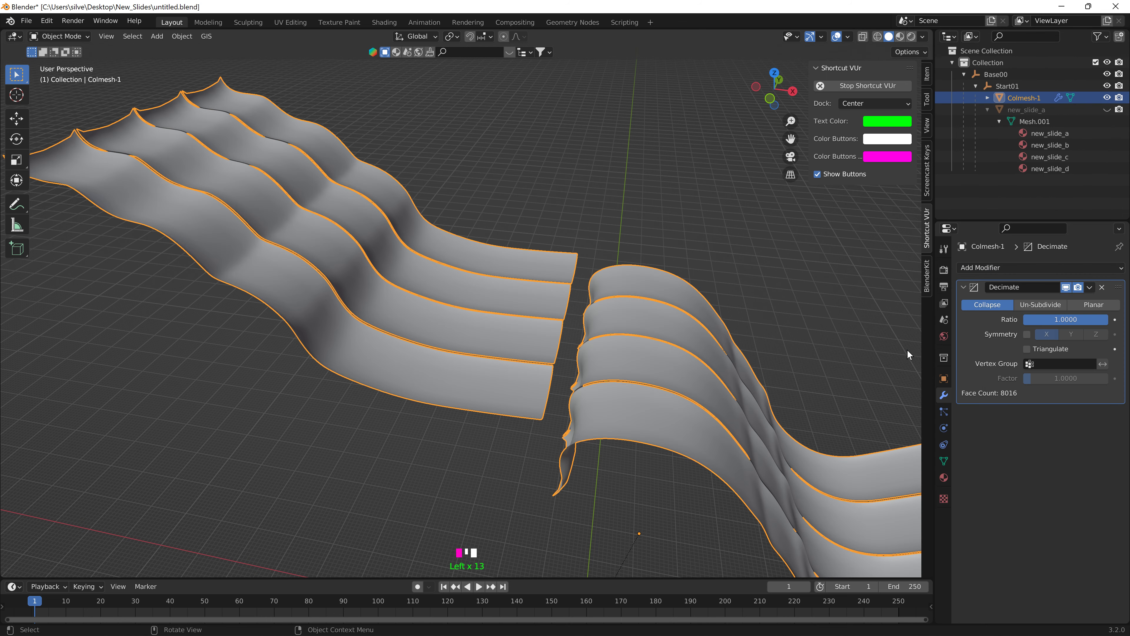
{"action": "left_click_drag", "start_coordinate": [1086, 319], "coordinate": [1032, 319]}
{"action": "middle_click_drag", "start_coordinate": [766, 342], "coordinate": [639, 291]}
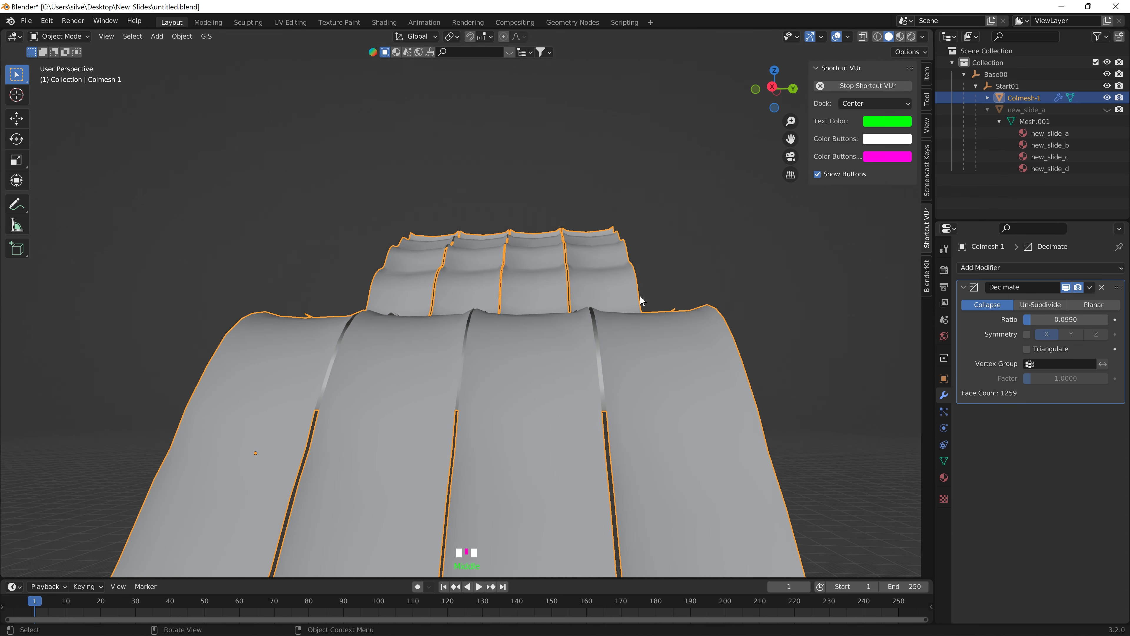
{"action": "scroll", "coordinate": [644, 318], "scroll_direction": "down", "scroll_amount": 3}
{"action": "mouse_move", "coordinate": [639, 345]}
{"action": "middle_mouse_down", "text": "shift"}
{"action": "mouse_move", "coordinate": [656, 335]}
{"action": "mouse_move", "coordinate": [623, 336]}
{"action": "mouse_move", "coordinate": [753, 377]}
{"action": "mouse_move", "coordinate": [627, 366]}
{"action": "middle_mouse_up", "text": "shift"}
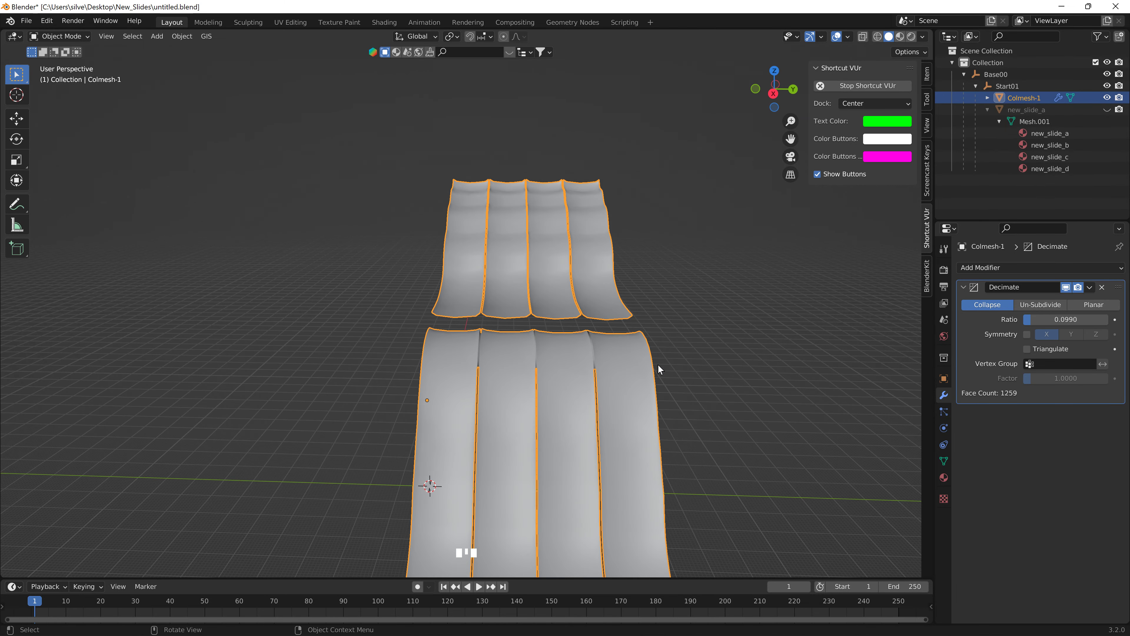
- Apply the Decimate modifier to Colmesh-1 and inspect the simplified mesh around the gap between the slide sections
{"action": "left_click", "coordinate": [1089, 288]}
{"action": "left_click", "coordinate": [1058, 300]}
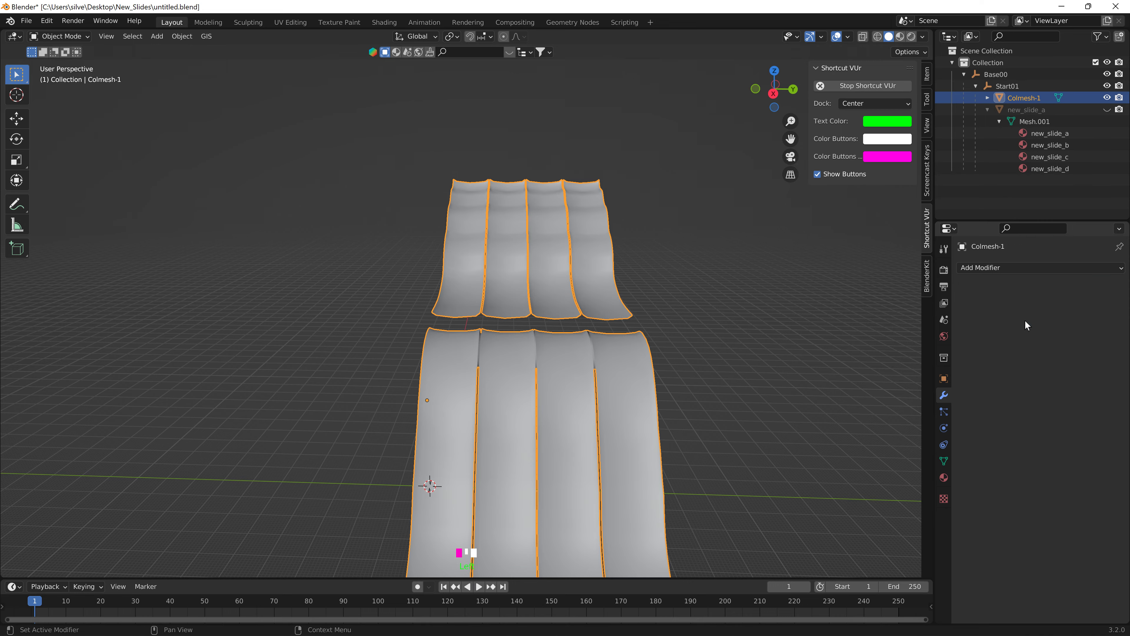
{"action": "mouse_move", "coordinate": [779, 350]}
{"action": "middle_mouse_down"}
{"action": "mouse_move", "coordinate": [713, 353]}
{"action": "mouse_move", "coordinate": [834, 355]}
{"action": "mouse_move", "coordinate": [823, 368]}
{"action": "mouse_move", "coordinate": [742, 370]}
{"action": "mouse_move", "coordinate": [731, 339]}
{"action": "mouse_move", "coordinate": [628, 346]}
{"action": "mouse_move", "coordinate": [473, 304]}
{"action": "middle_mouse_up"}
{"action": "mouse_move", "coordinate": [586, 269]}
{"action": "middle_mouse_down"}
{"action": "mouse_move", "coordinate": [666, 301]}
{"action": "mouse_move", "coordinate": [769, 308]}
{"action": "middle_mouse_up"}
{"action": "scroll", "coordinate": [769, 308], "scroll_direction": "up", "scroll_amount": 4}
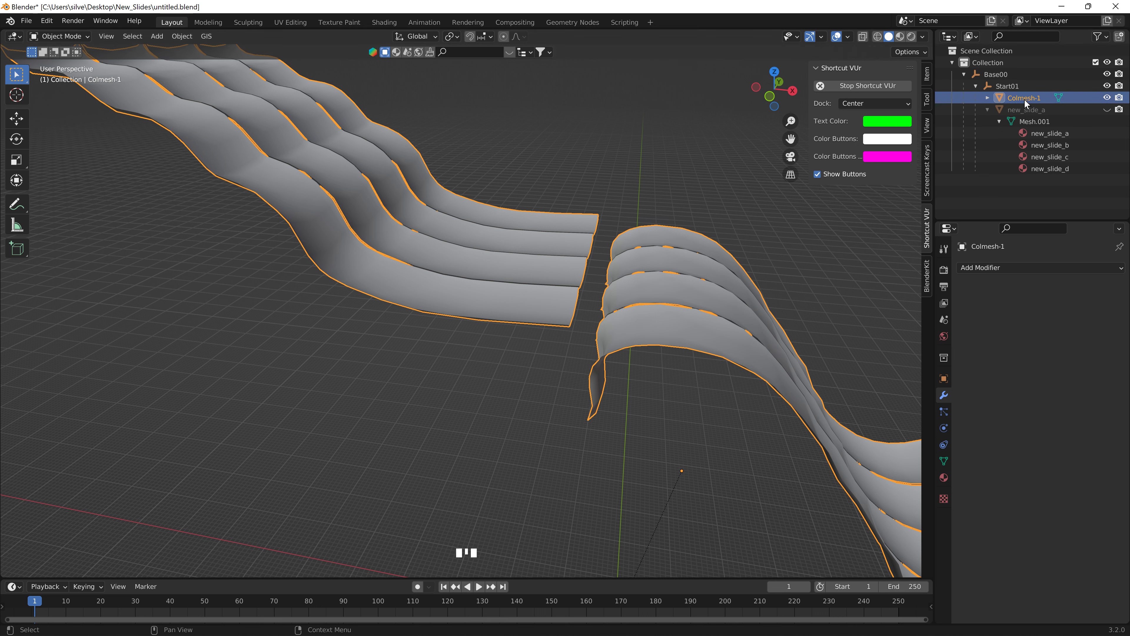
{"action": "scroll", "coordinate": [592, 196], "scroll_direction": "up", "scroll_amount": 3}
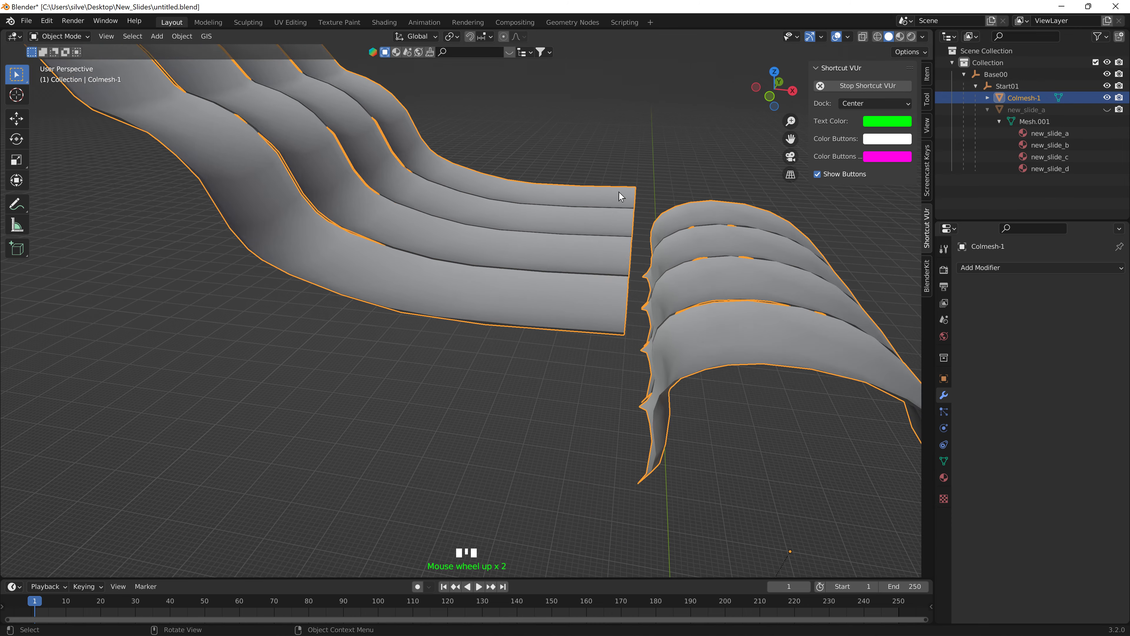
{"action": "scroll", "coordinate": [708, 303], "scroll_direction": "down", "scroll_amount": 3}
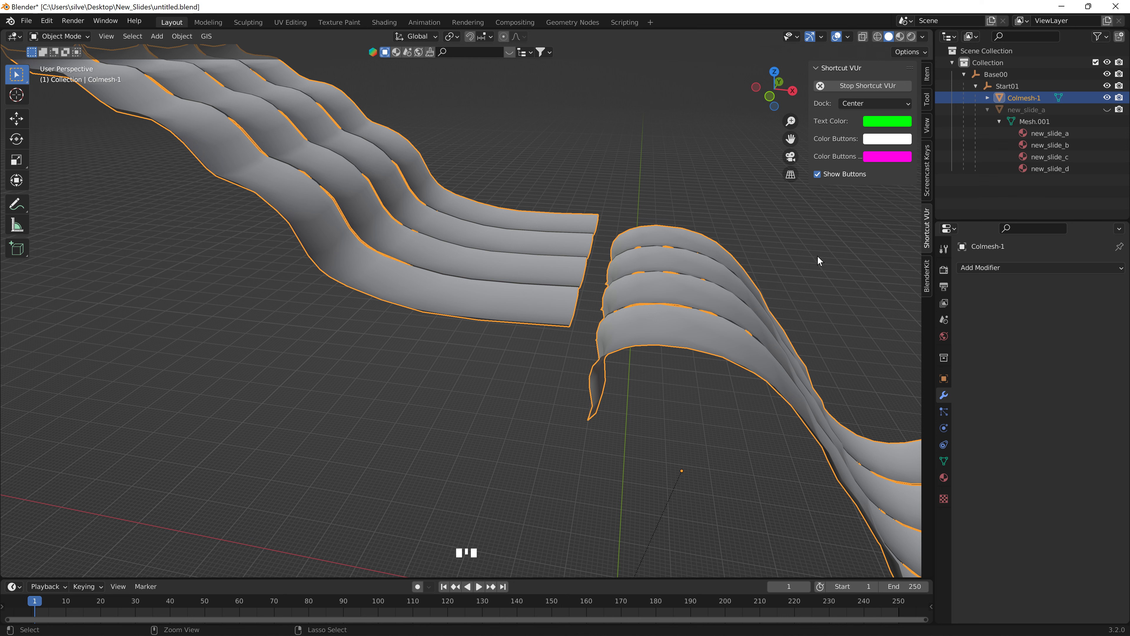
- Undo the decimation of Colmesh-1, delete its Decimate modifier, and show new_slide_a again
{"action": "key", "text": "ctrl+z"}
{"action": "key", "text": "ctrl+z"}
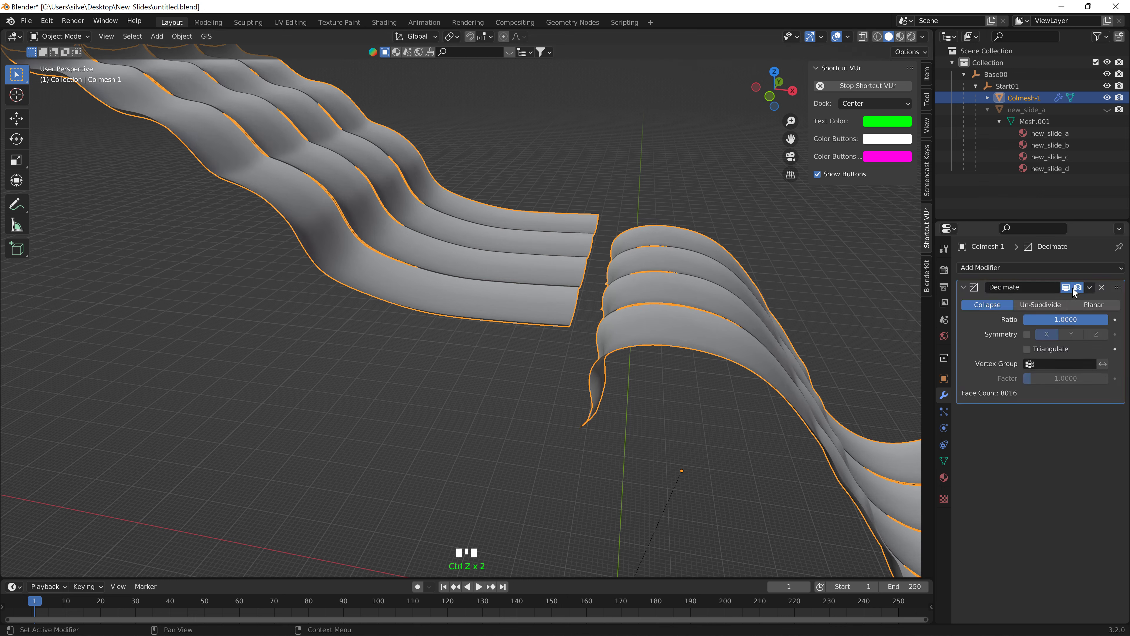
{"action": "left_click", "coordinate": [1103, 288]}
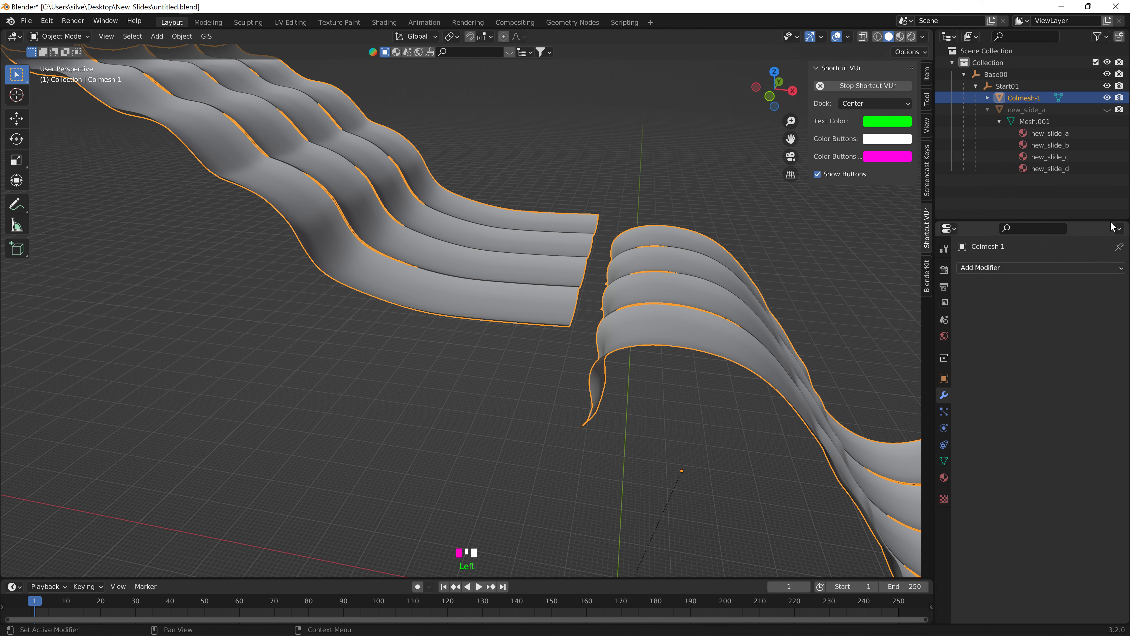
{"action": "left_click", "coordinate": [1108, 110]}
- Try rotating Colmesh-1 freely and about the global Z axis
{"action": "middle_click_drag", "start_coordinate": [512, 189], "coordinate": [593, 235]}
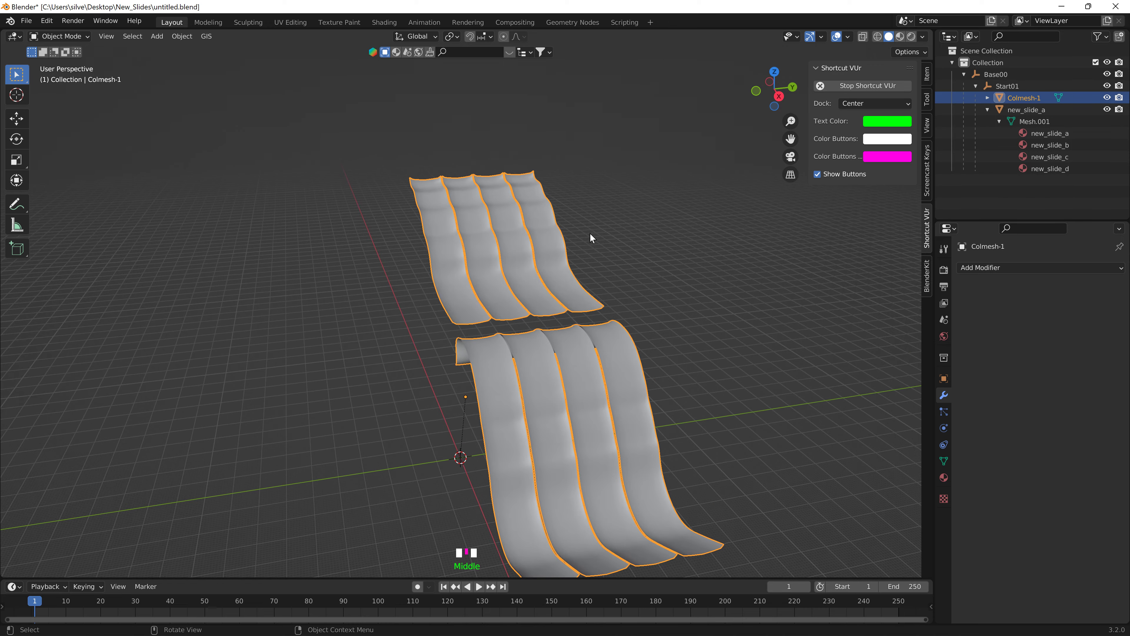
{"action": "key", "text": "r"}
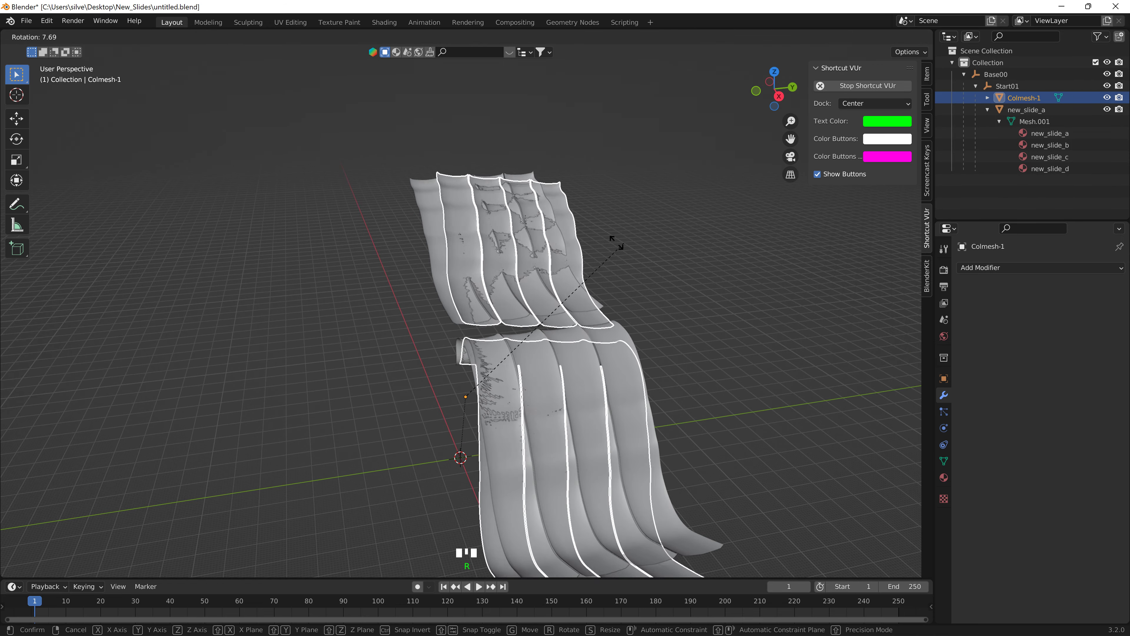
{"action": "left_click", "coordinate": [597, 245]}
{"action": "key", "text": "r"}
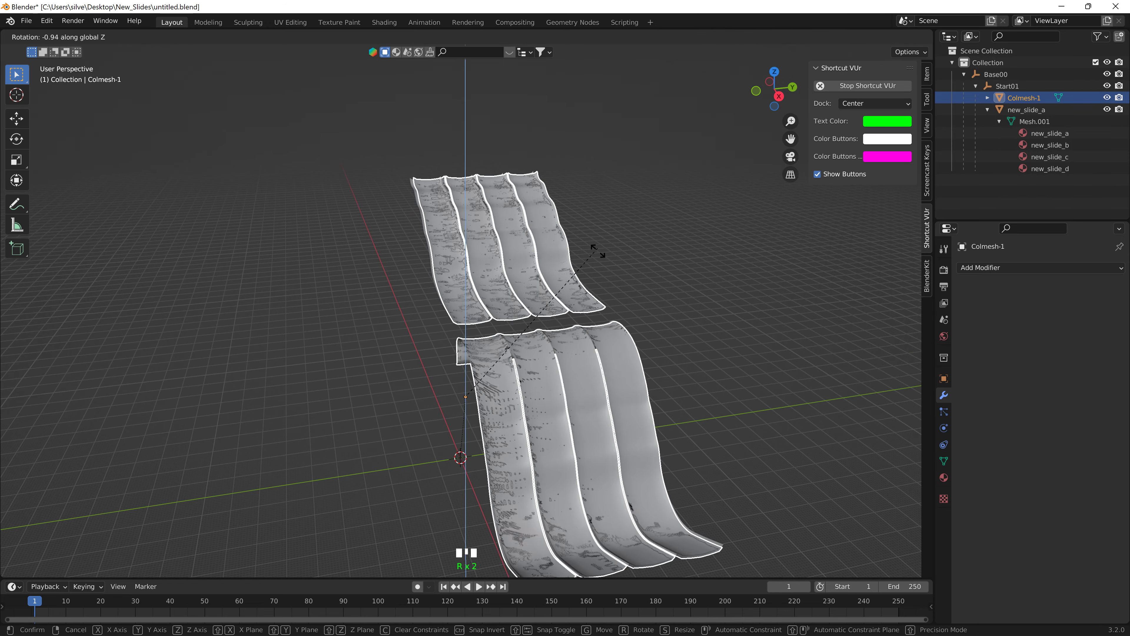
{"action": "right_click", "coordinate": [603, 321]}
- Set the origins of Colmesh-1 and new_slide_a to the 3D cursor, and move their geometry to that origin
{"action": "left_click_drag", "start_coordinate": [381, 269], "coordinate": [659, 380]}
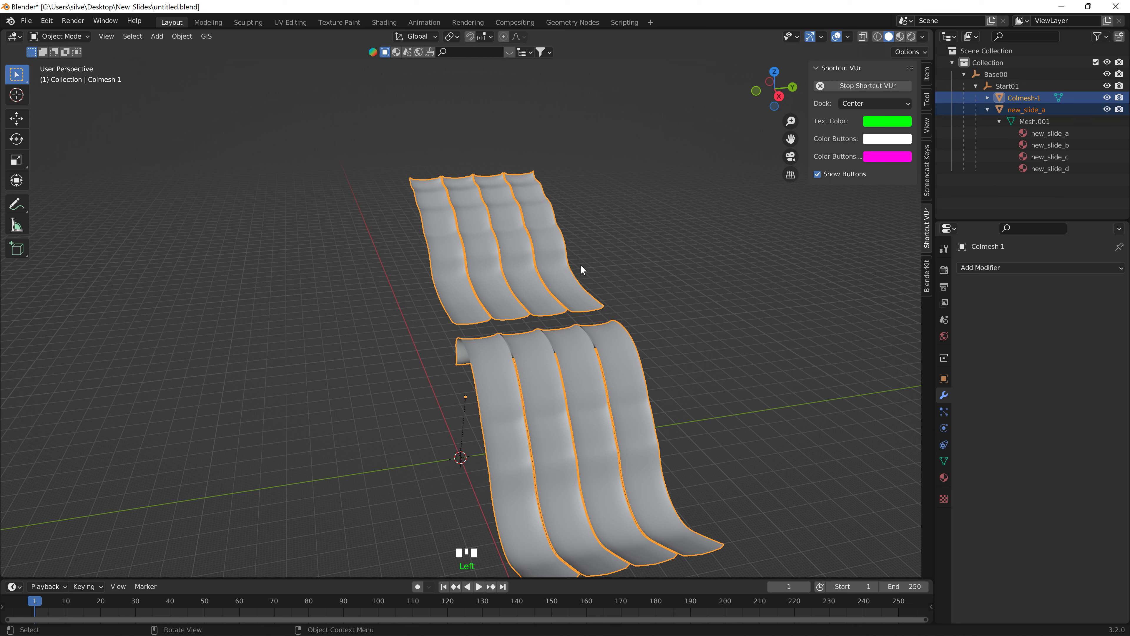
{"action": "left_click", "coordinate": [189, 38]}
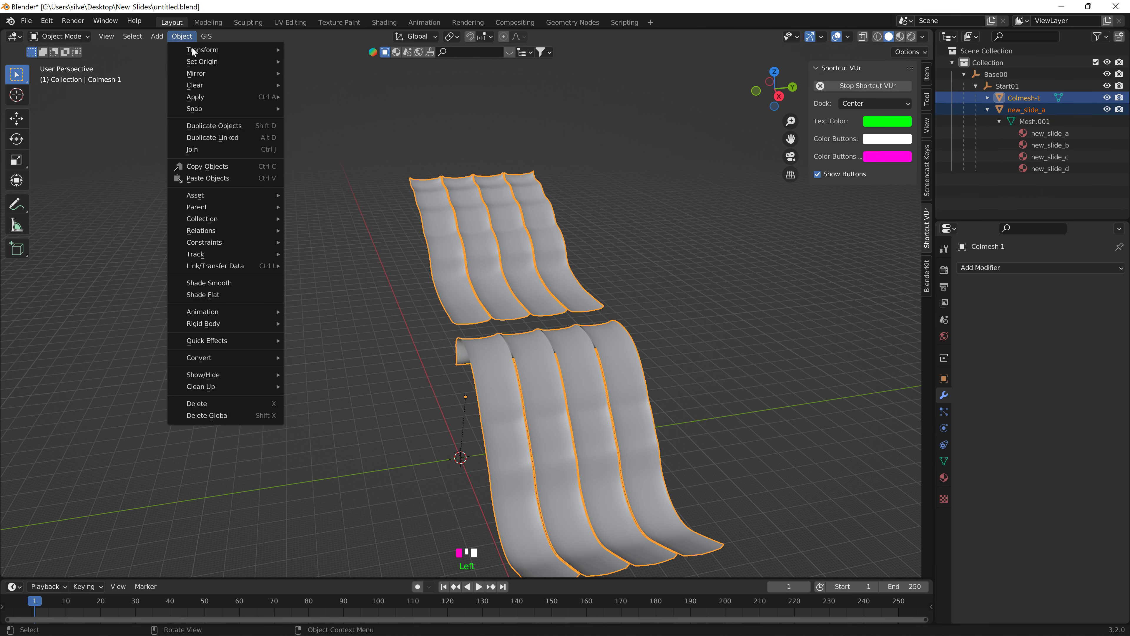
{"action": "mouse_move", "coordinate": [200, 62]}
{"action": "left_click", "coordinate": [333, 85]}
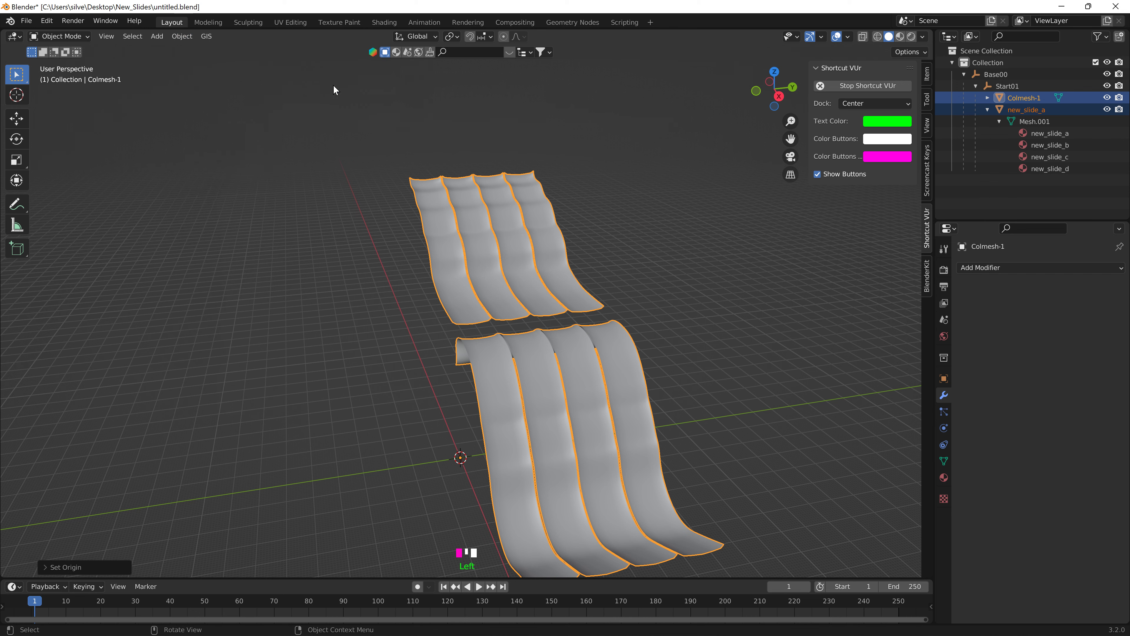
{"action": "left_click", "coordinate": [181, 38]}
{"action": "mouse_move", "coordinate": [218, 62]}
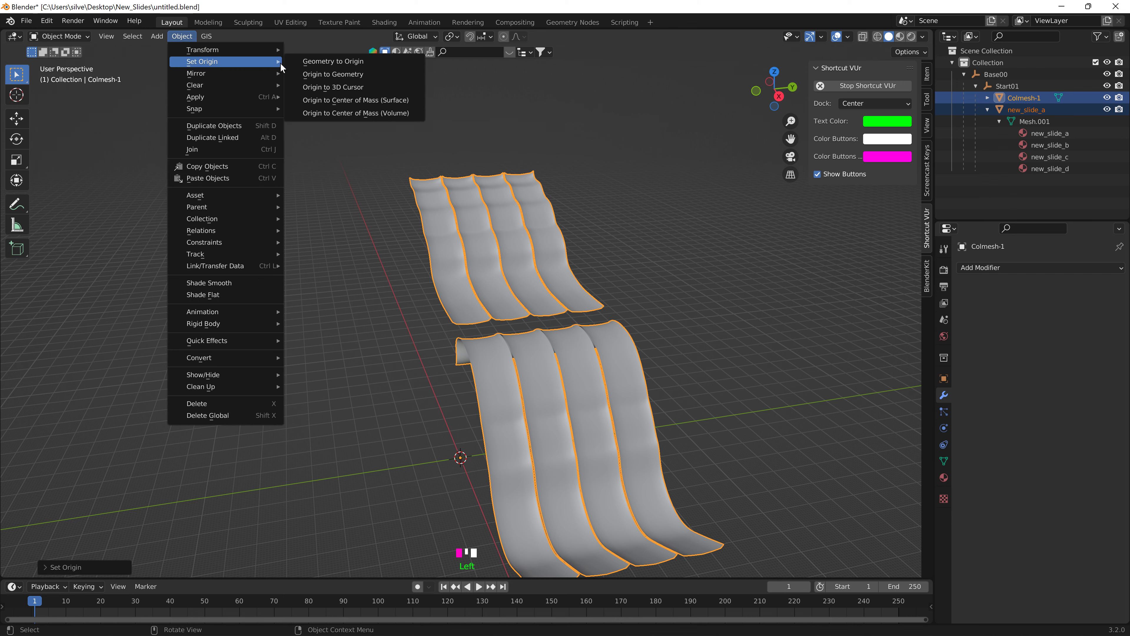
{"action": "left_click", "coordinate": [326, 63]}
- Raise Colmesh-1 and new_slide_a about 58 m along the global Z axis and check their height from the front
{"action": "mouse_move", "coordinate": [299, 138]}
{"action": "middle_mouse_down"}
{"action": "mouse_move", "coordinate": [415, 167]}
{"action": "mouse_move", "coordinate": [468, 203]}
{"action": "mouse_move", "coordinate": [442, 219]}
{"action": "mouse_move", "coordinate": [434, 260]}
{"action": "mouse_move", "coordinate": [400, 114]}
{"action": "middle_mouse_up"}
{"action": "key", "text": "g"}
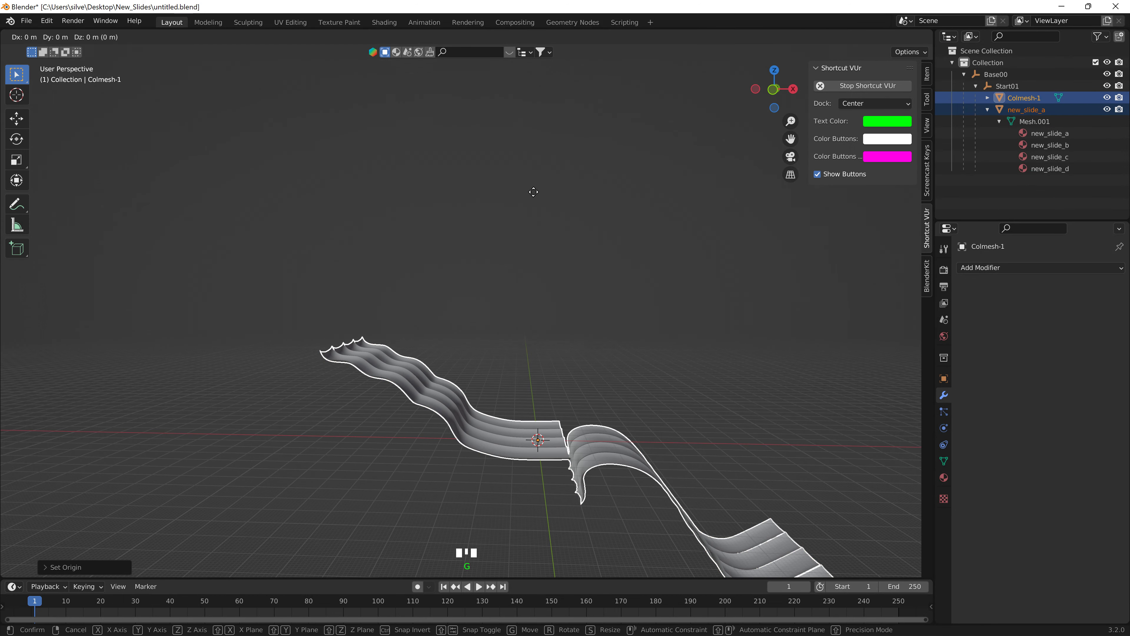
{"action": "key", "text": "z"}
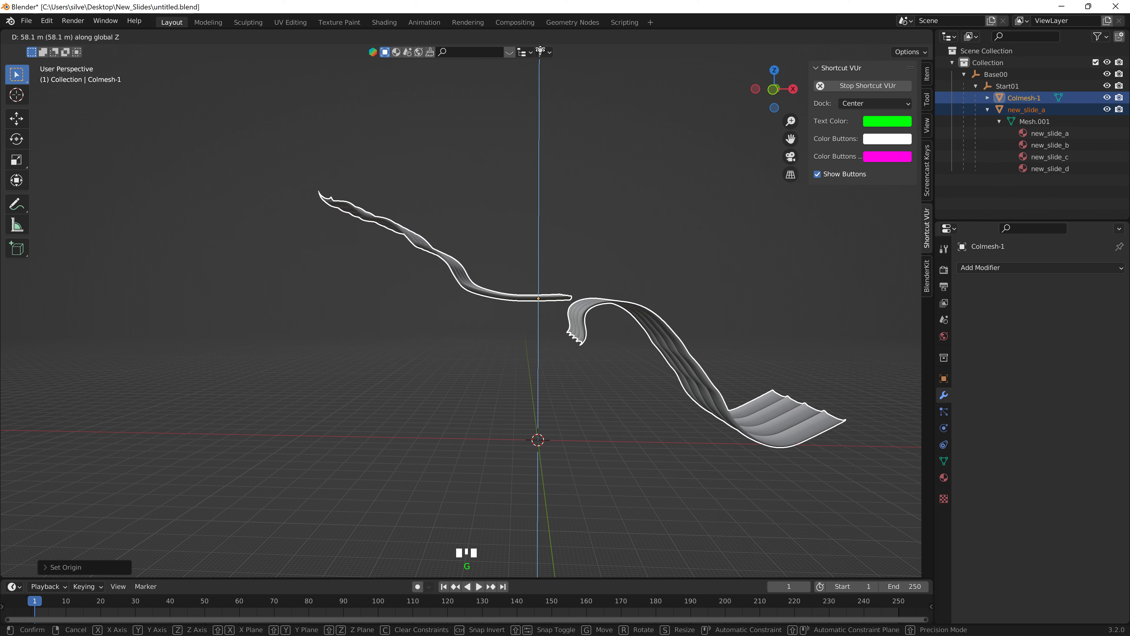
{"action": "left_click", "coordinate": [829, 19]}
{"action": "left_click", "coordinate": [772, 87]}
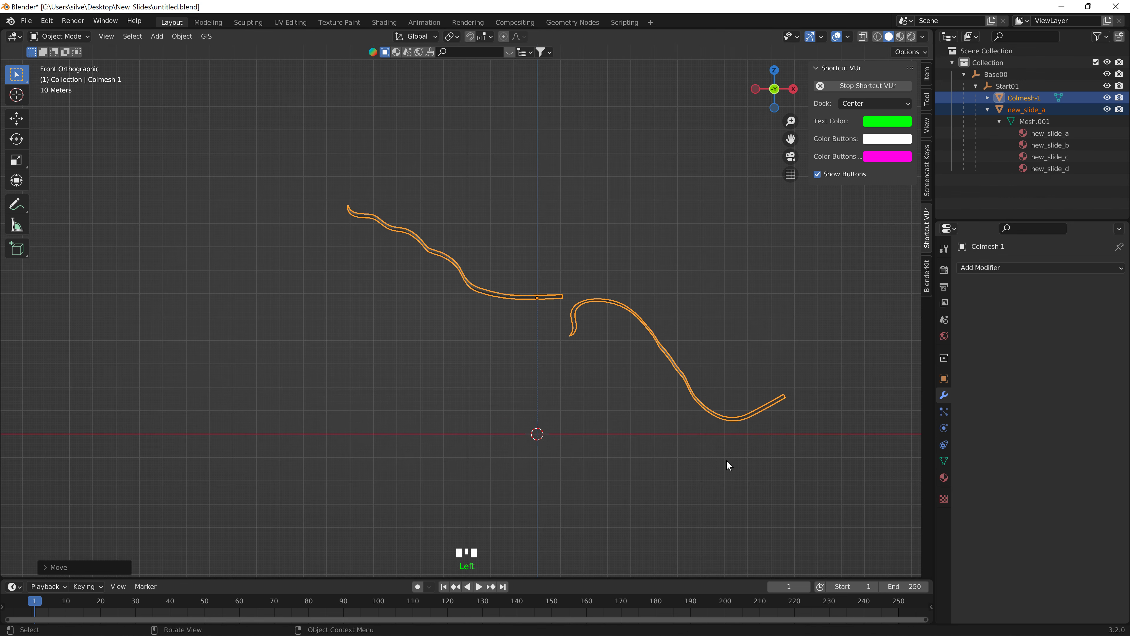
{"action": "middle_click_drag", "start_coordinate": [766, 409], "coordinate": [736, 352]}
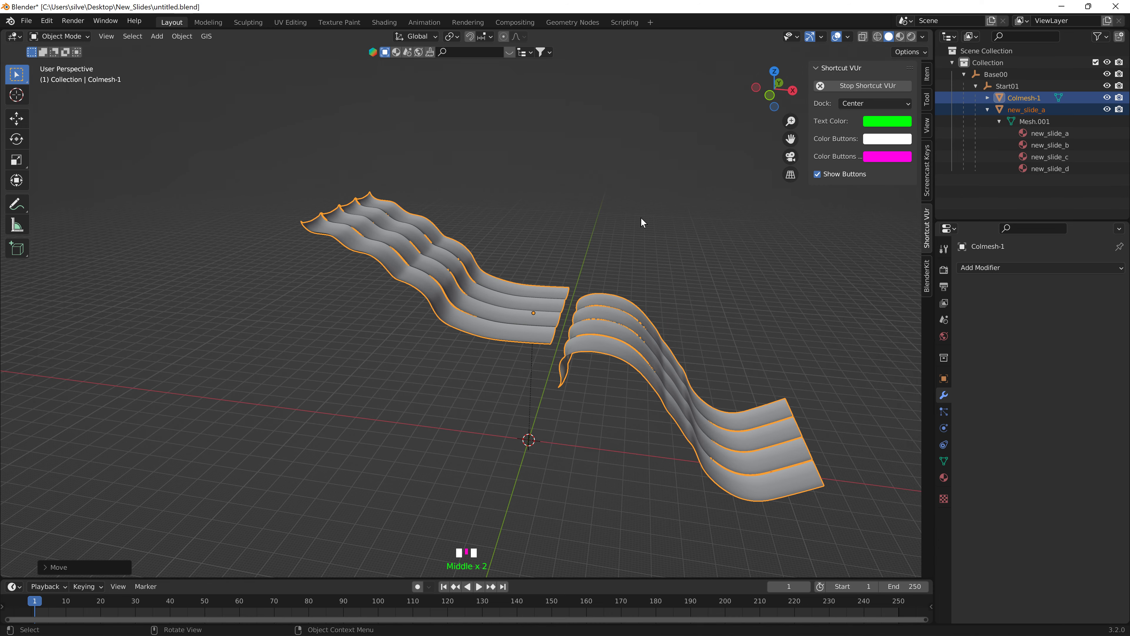
- Start exporting the slide scene in Collada (.dae) format
{"action": "left_click", "coordinate": [28, 21]}
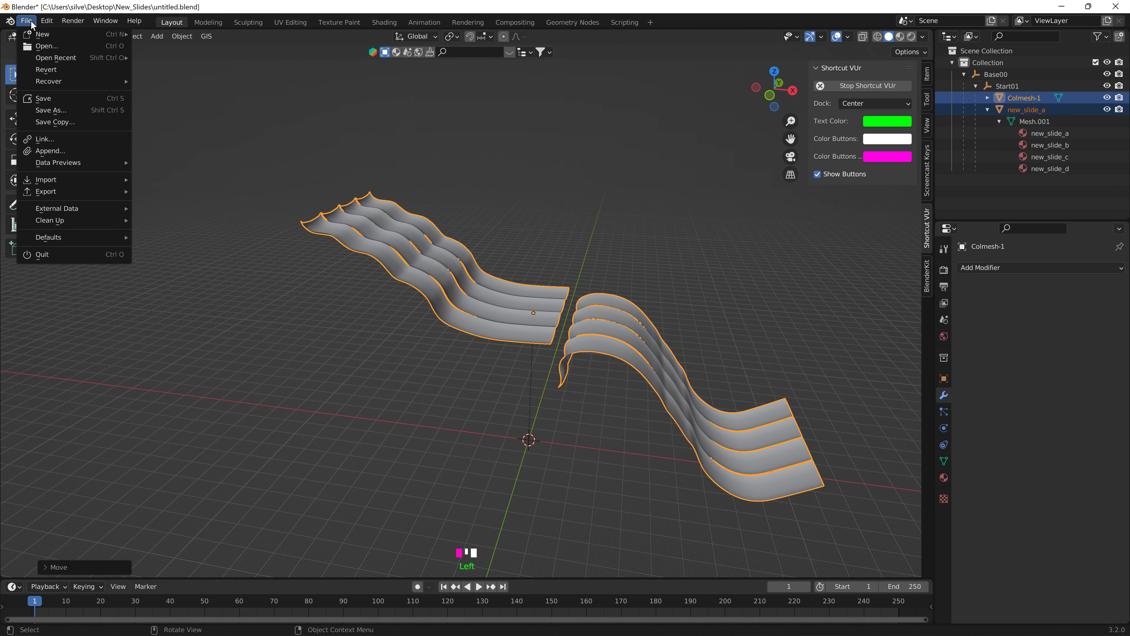
{"action": "mouse_move", "coordinate": [89, 192]}
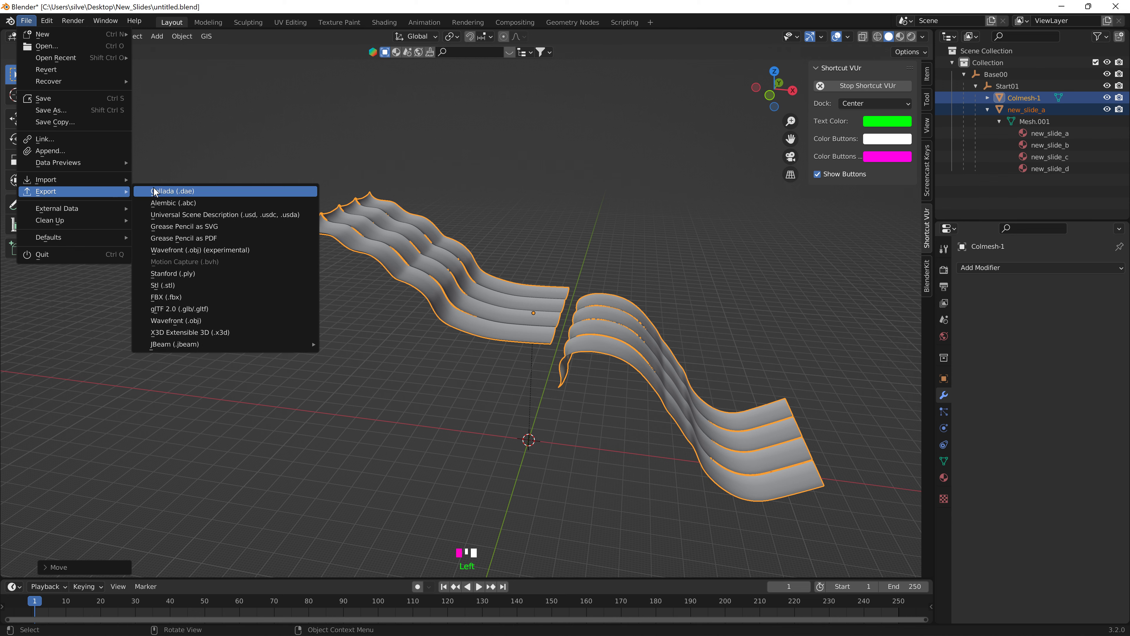
{"action": "left_click", "coordinate": [180, 191]}
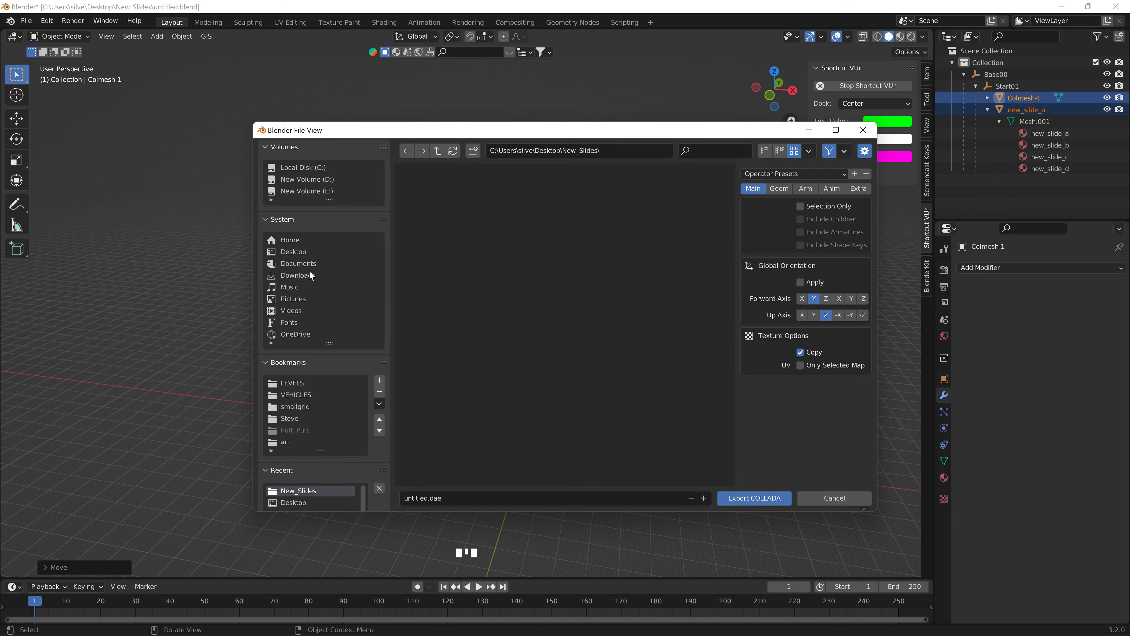
- Export the scene as a COLLADA file named New_Slides into the New_Slides folder on the desktop
{"action": "left_click", "coordinate": [296, 250]}
{"action": "scroll", "coordinate": [584, 449], "scroll_direction": "down", "scroll_amount": 3}
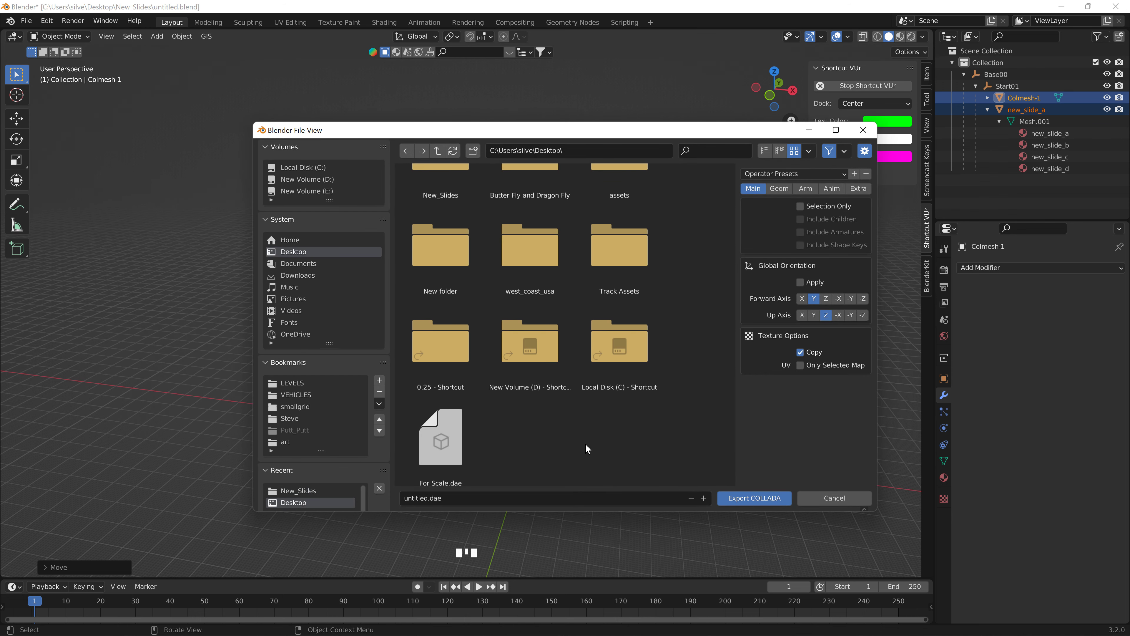
{"action": "scroll", "coordinate": [583, 441], "scroll_direction": "down", "scroll_amount": 1}
{"action": "scroll", "coordinate": [573, 429], "scroll_direction": "up", "scroll_amount": 2}
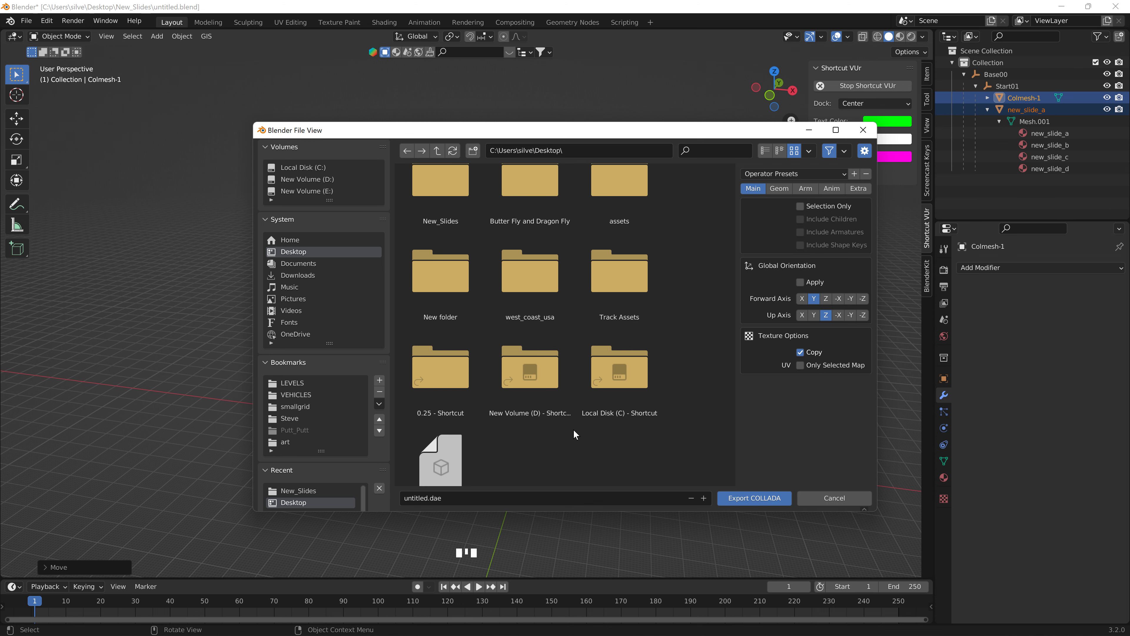
{"action": "double_click", "coordinate": [436, 201]}
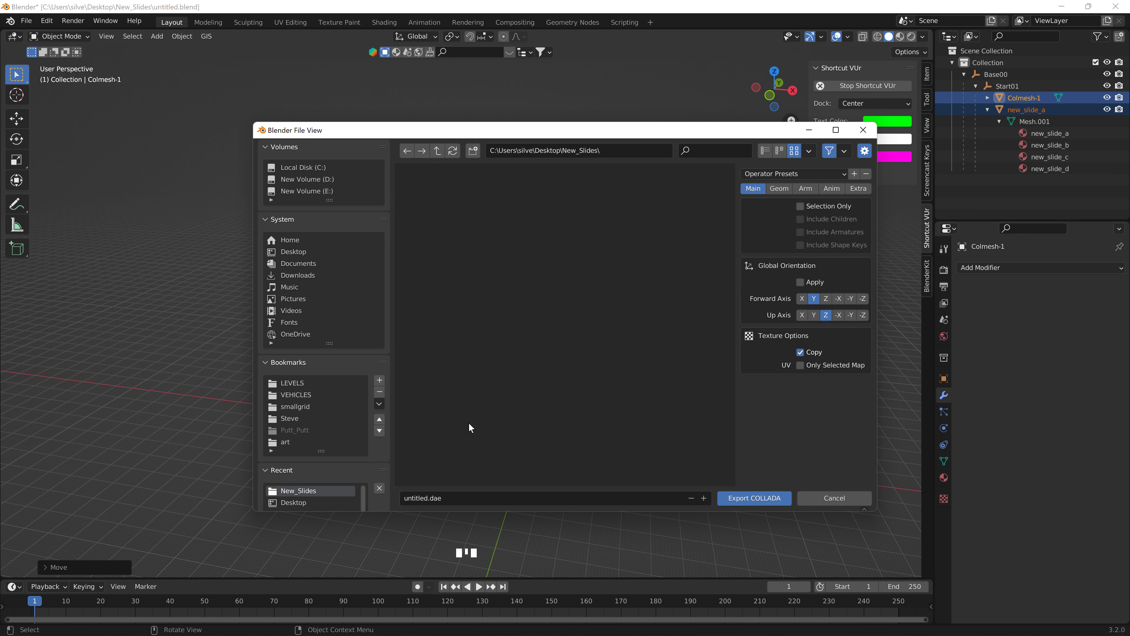
{"action": "left_click", "coordinate": [423, 498]}
{"action": "type", "text": "New_Slide"}
{"action": "type", "text": "s"}
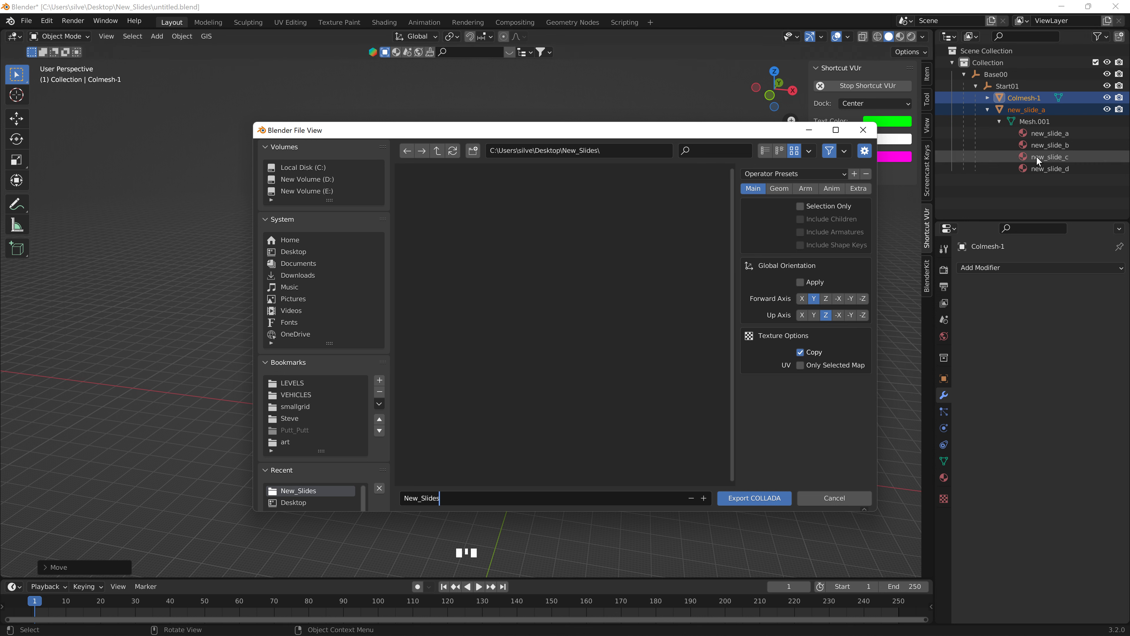
{"action": "left_click", "coordinate": [774, 497]}
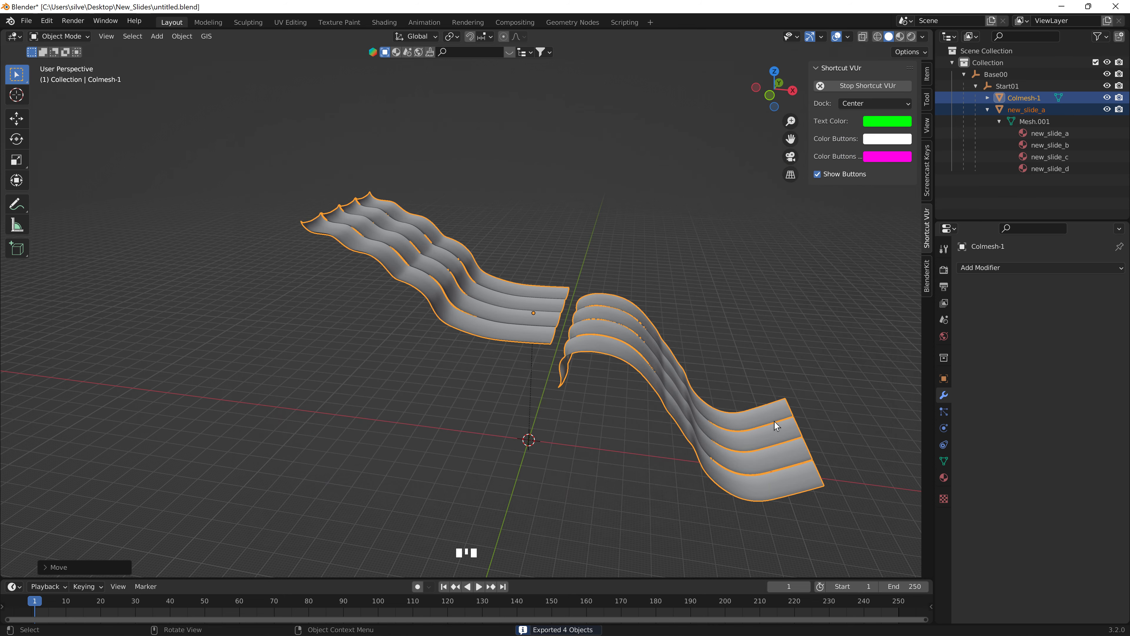
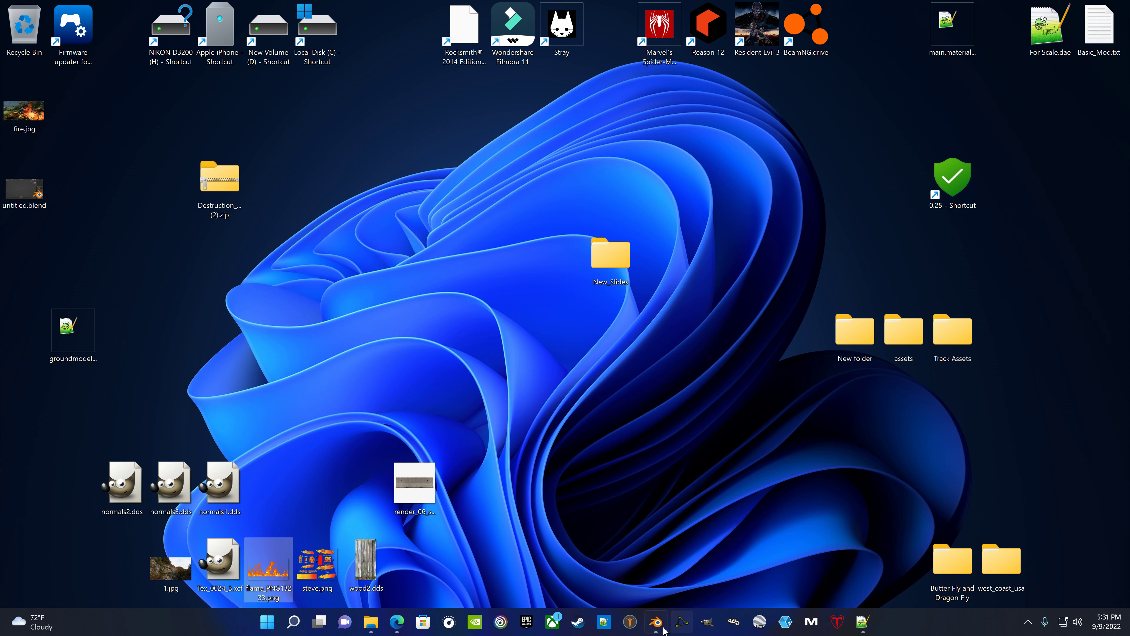
- Launch BeamNG.drive and spawn in the outrun level in freeroam at the default spawn_north point
{"action": "mouse_move", "coordinate": [658, 625]}
{"action": "double_click", "coordinate": [801, 44]}
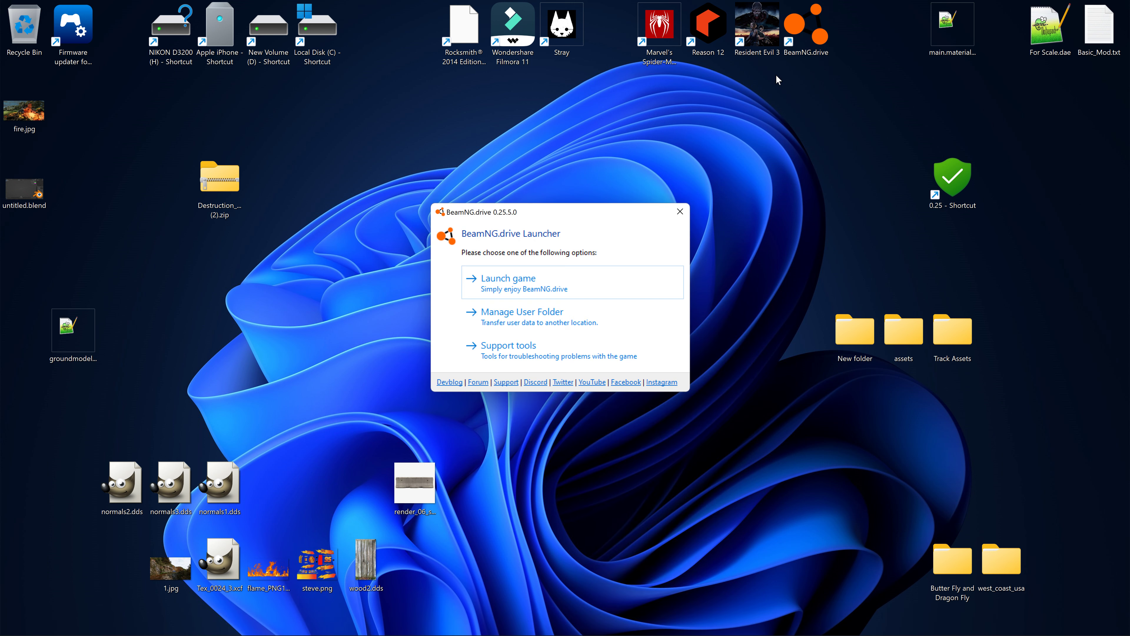
{"action": "left_click", "coordinate": [511, 289]}
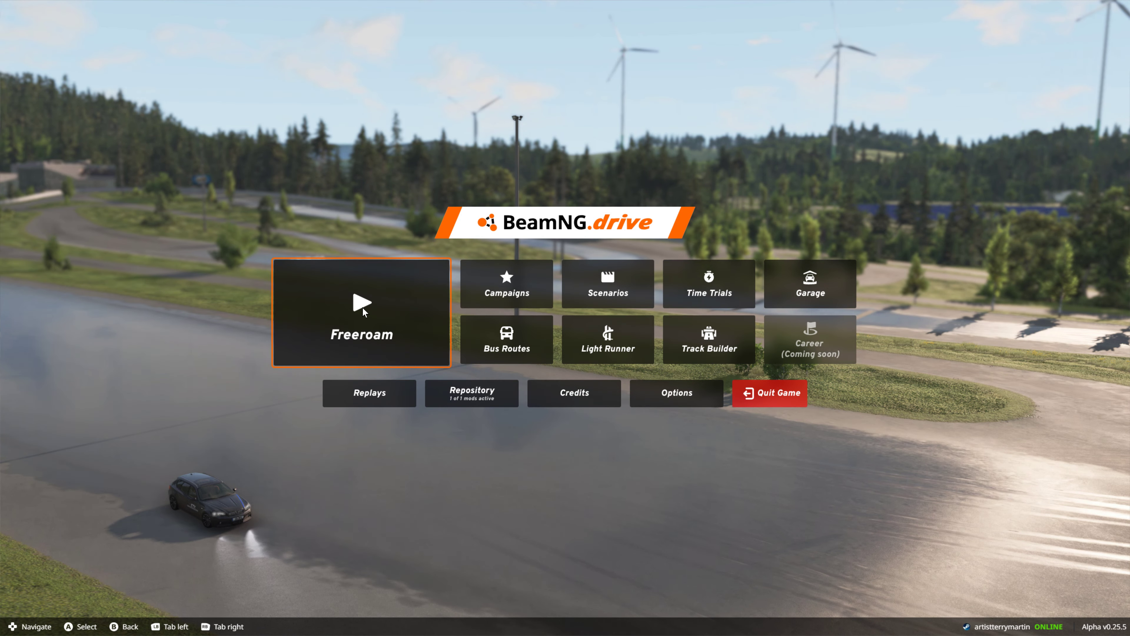
{"action": "left_click", "coordinate": [363, 308]}
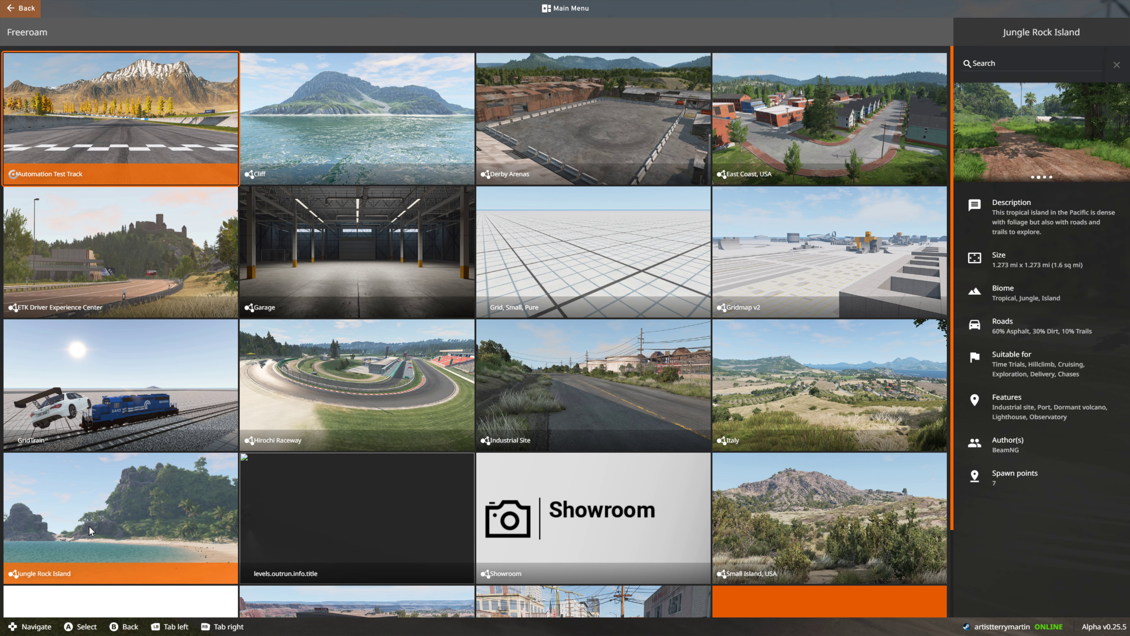
{"action": "left_click", "coordinate": [290, 527]}
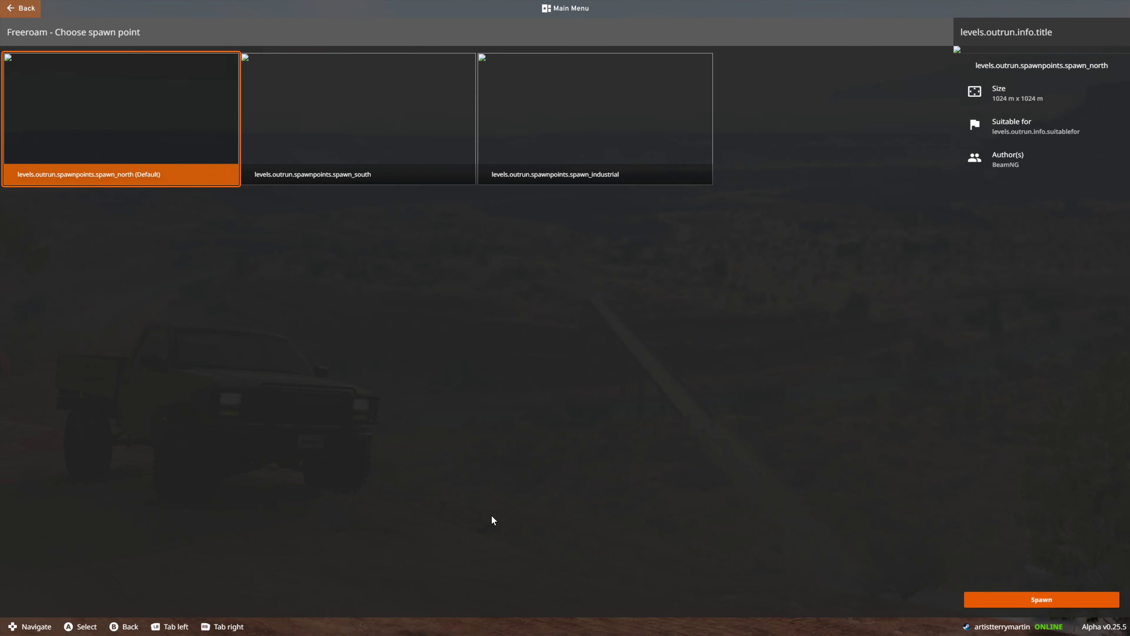
{"action": "left_click", "coordinate": [1025, 607]}
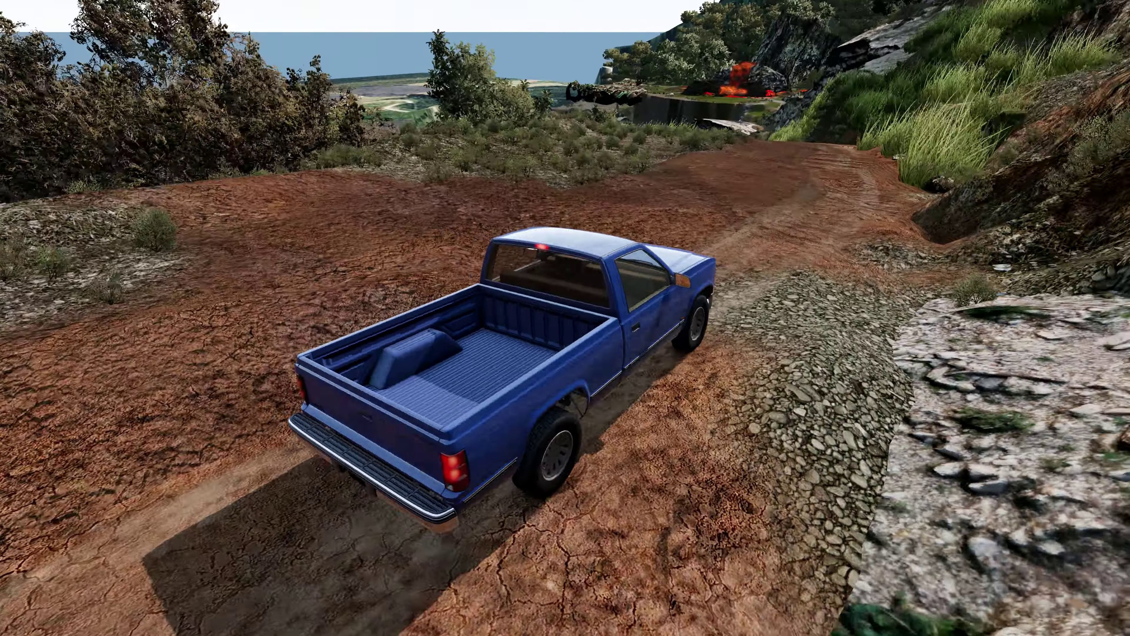
- Open the world editor and browse the level's art assets to the New_Slides folder
{"action": "key", "text": "F11"}
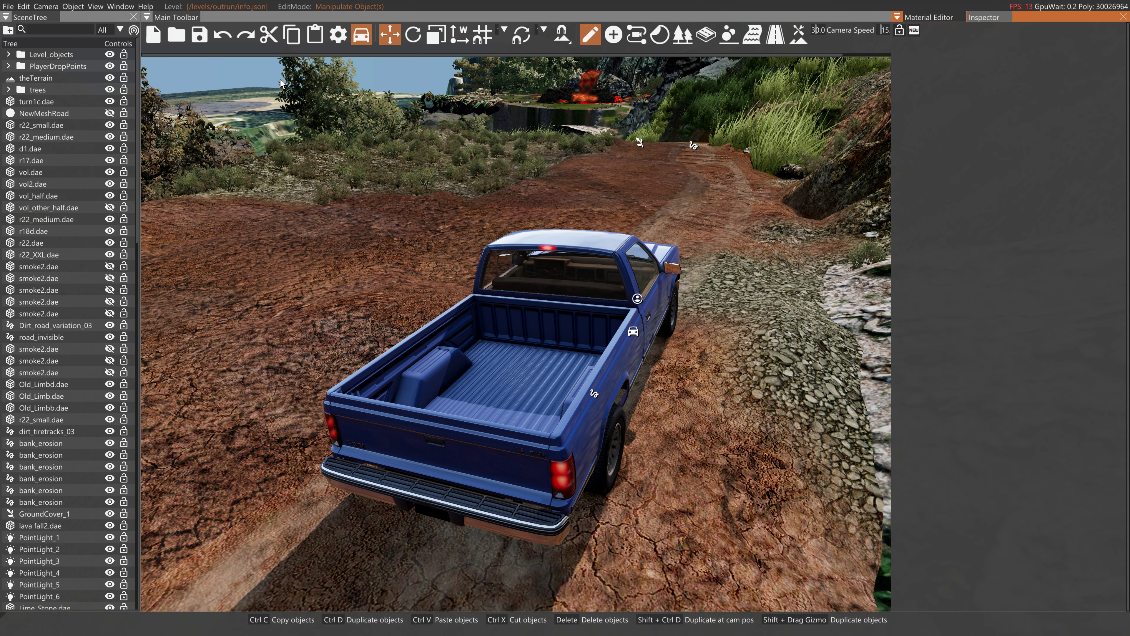
{"action": "left_click", "coordinate": [119, 7]}
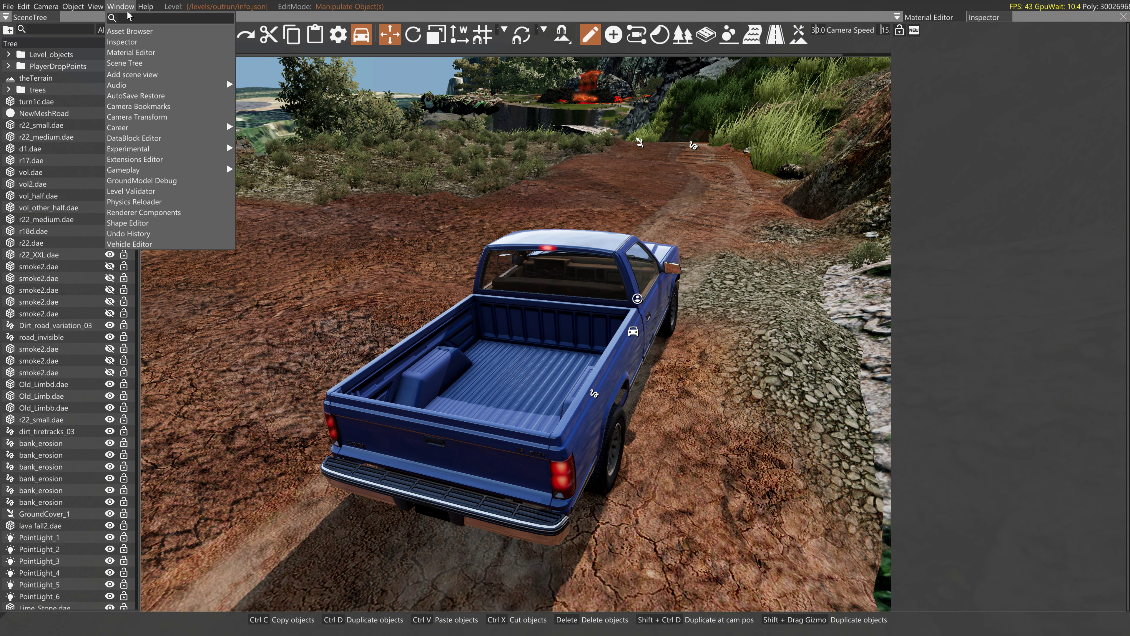
{"action": "left_click", "coordinate": [127, 31]}
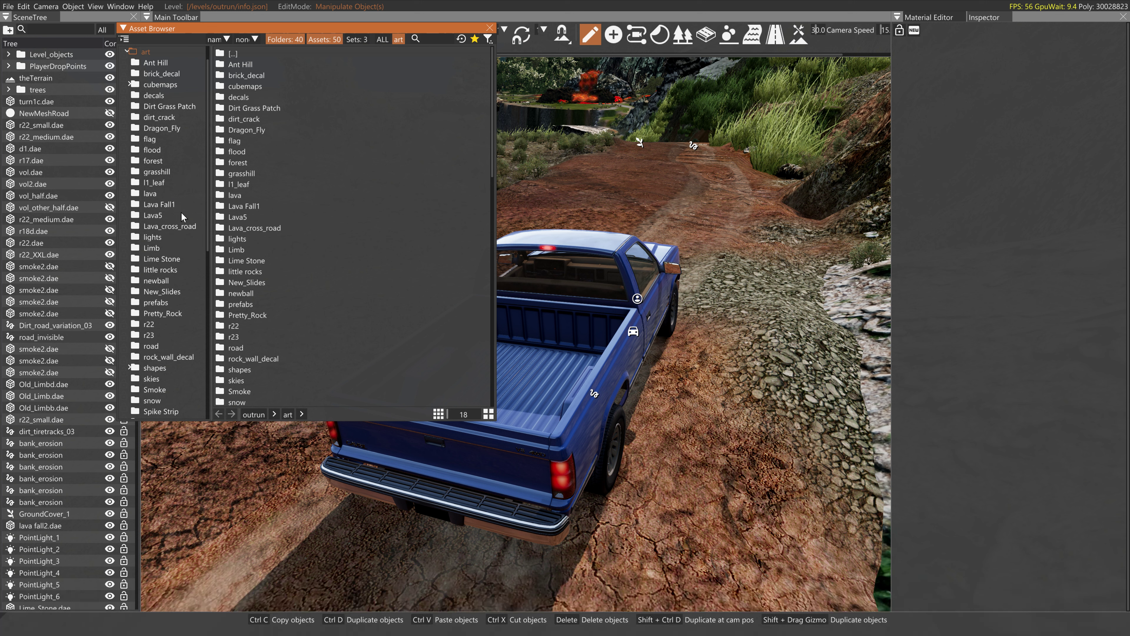
{"action": "left_click", "coordinate": [161, 291]}
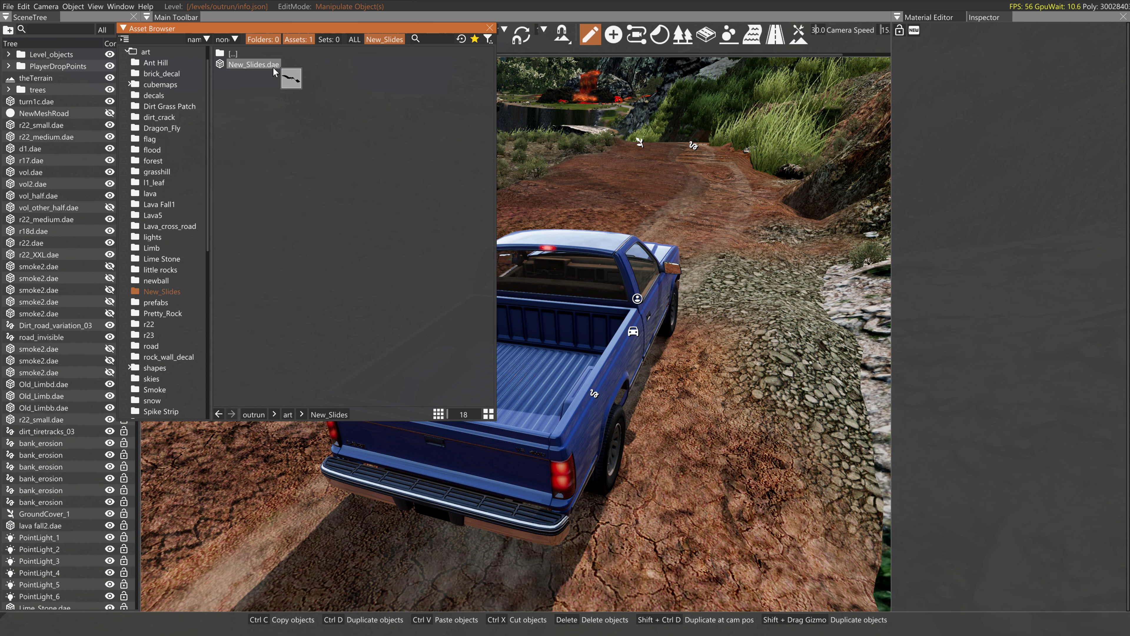
- Place New_Slides.dae in the scene ahead of the truck and close the asset browser
{"action": "left_click_drag", "start_coordinate": [275, 73], "coordinate": [537, 144]}
{"action": "key", "text": "s"}
{"action": "right_click_drag", "start_coordinate": [537, 143], "coordinate": [561, 80]}
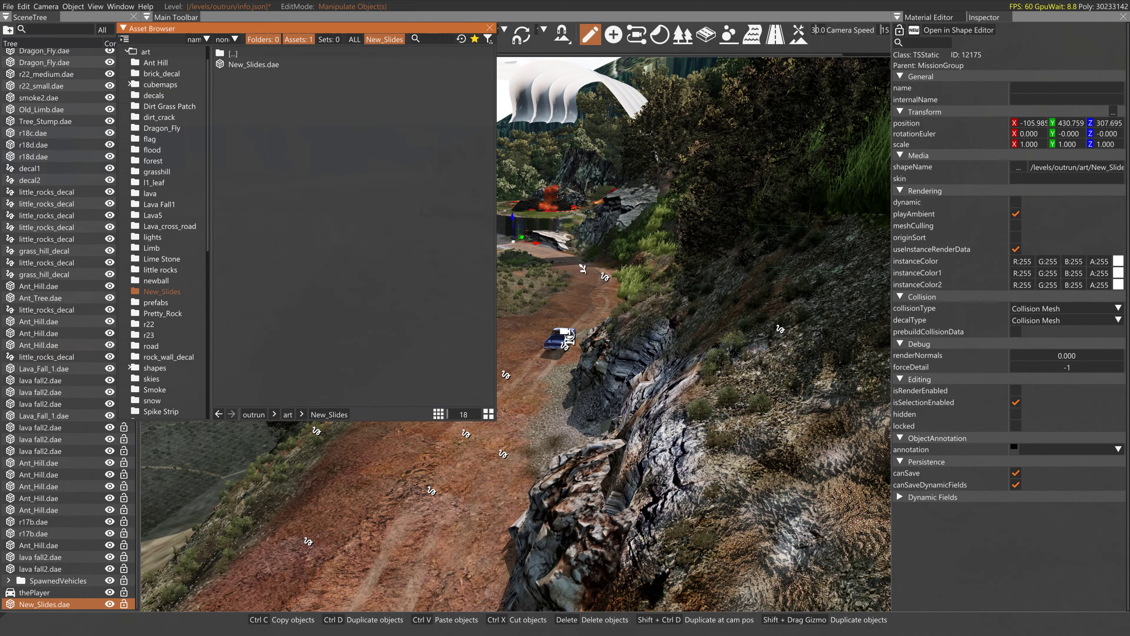
{"action": "left_click", "coordinate": [490, 28]}
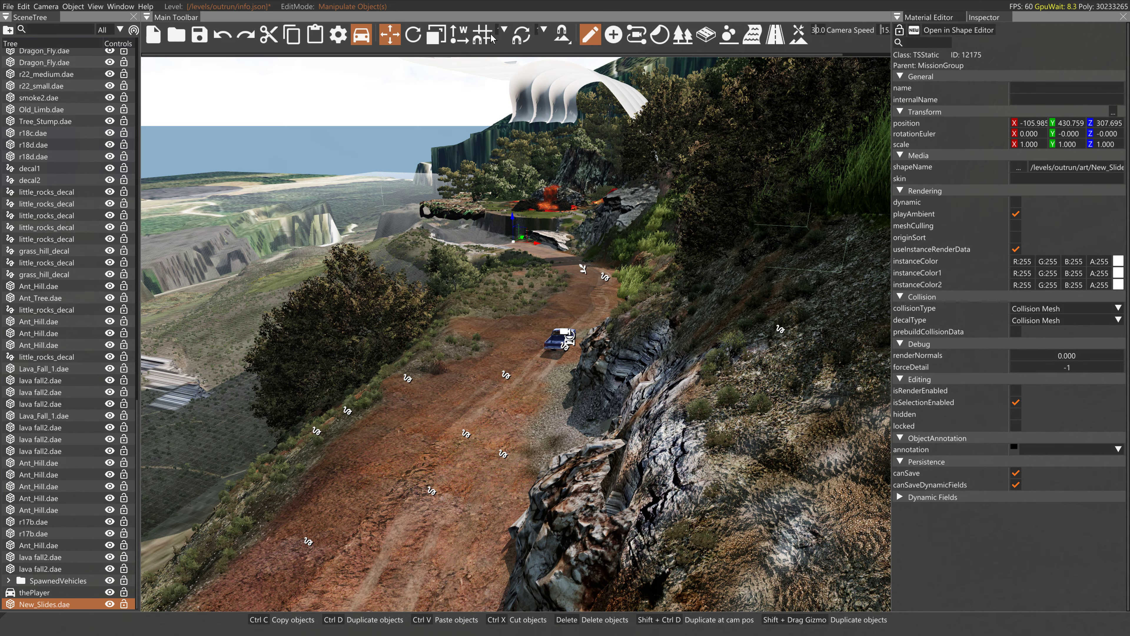
- Move the slides along X to about -300, out over the valley, and rotate them about Z to about -175 degrees
{"action": "left_click_drag", "start_coordinate": [538, 246], "coordinate": [218, 206]}
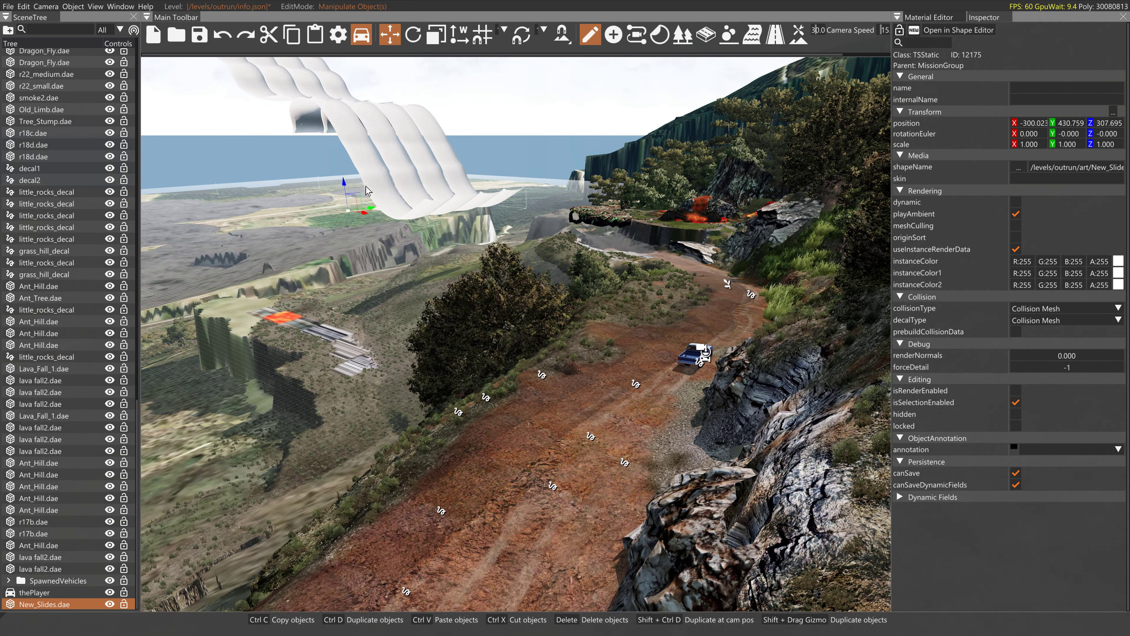
{"action": "key", "text": "2"}
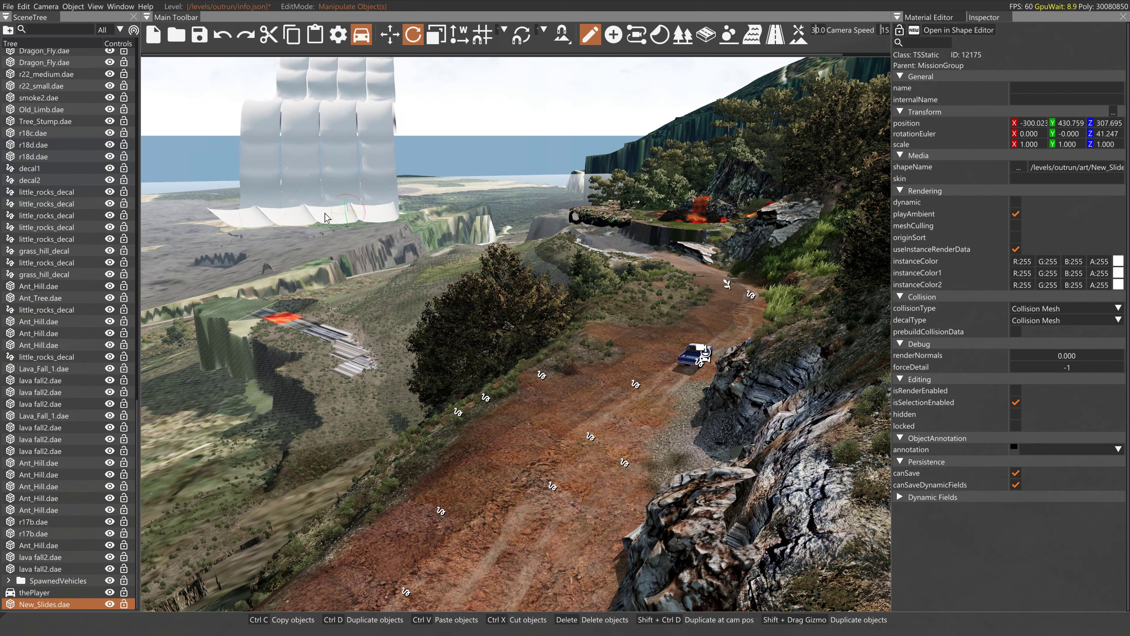
{"action": "left_click_drag", "start_coordinate": [325, 214], "coordinate": [286, 216]}
{"action": "right_click_drag", "start_coordinate": [285, 216], "coordinate": [187, 58]}
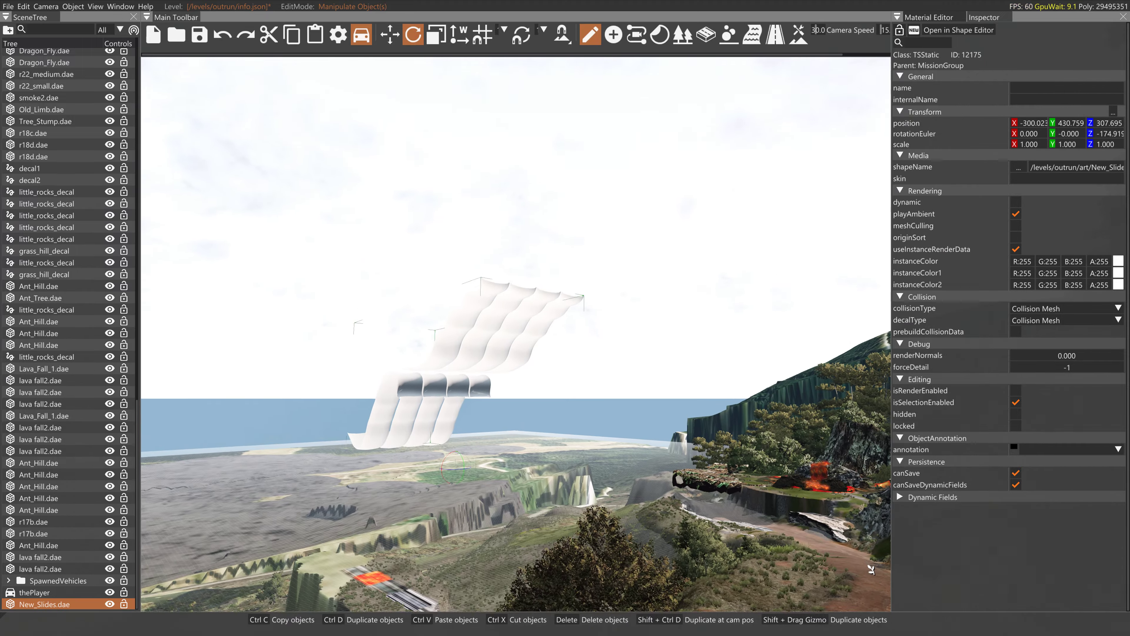
{"action": "key", "text": "w"}
{"action": "right_click_drag", "start_coordinate": [516, 334], "coordinate": [538, 173]}
{"action": "key", "text": "w"}
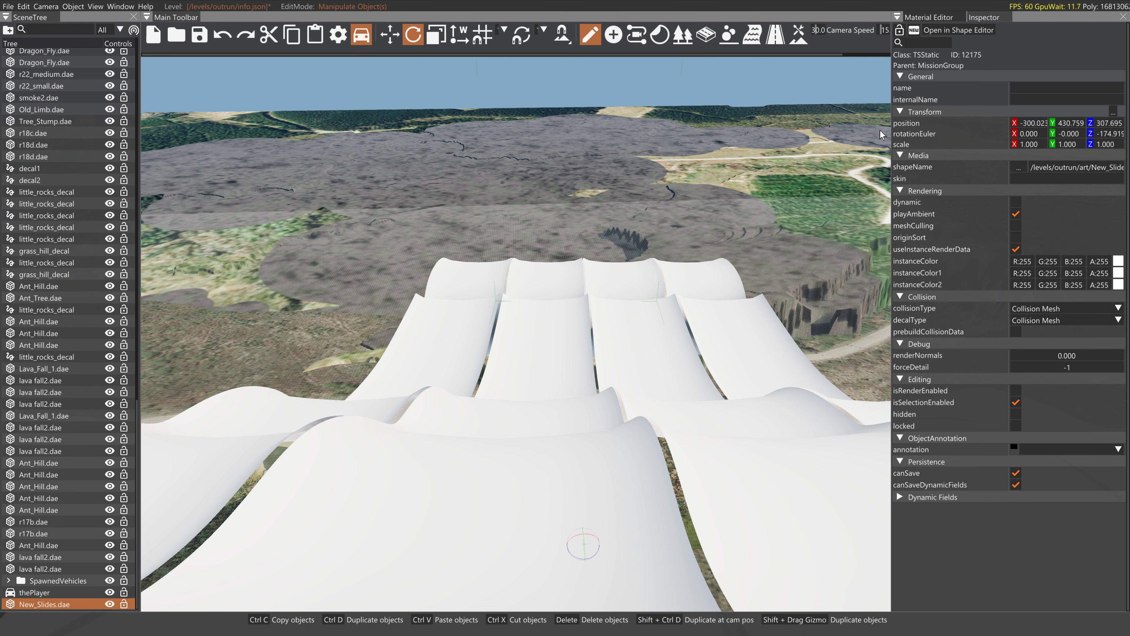
- Set the color map of the new_slide_a material to pure red (#FF0000FF)
{"action": "left_click", "coordinate": [926, 18]}
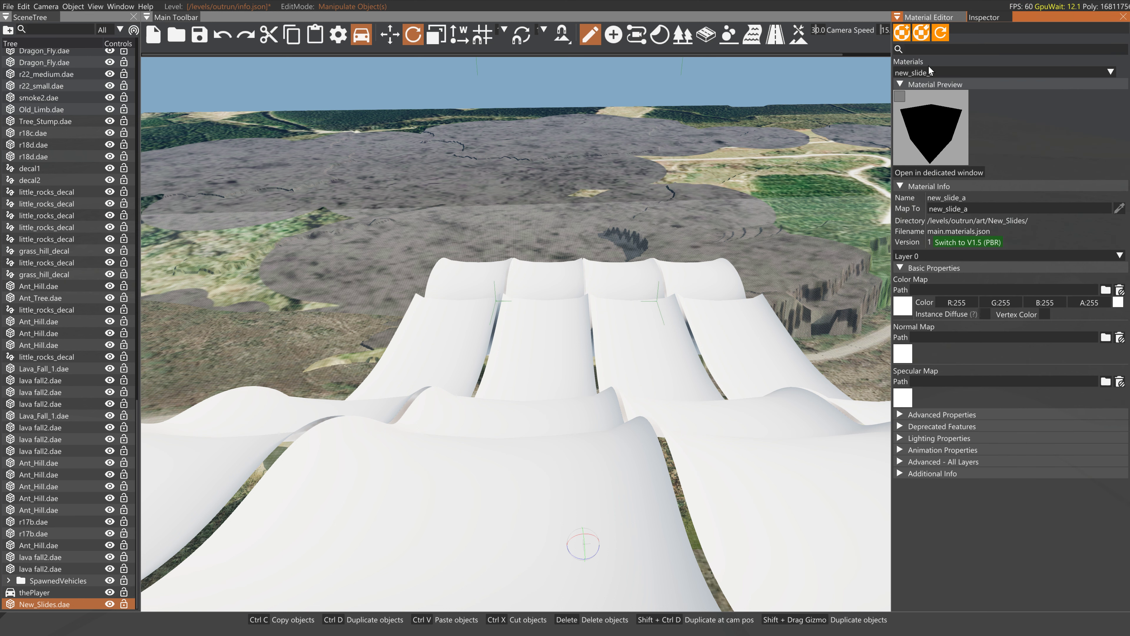
{"action": "left_click", "coordinate": [944, 72]}
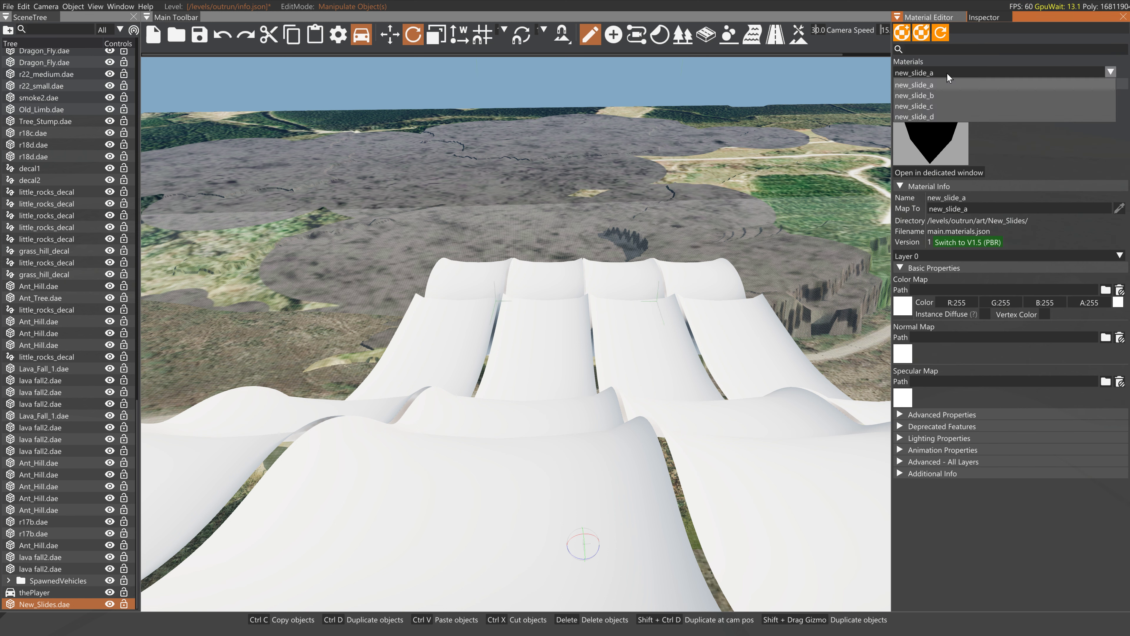
{"action": "left_click", "coordinate": [940, 87]}
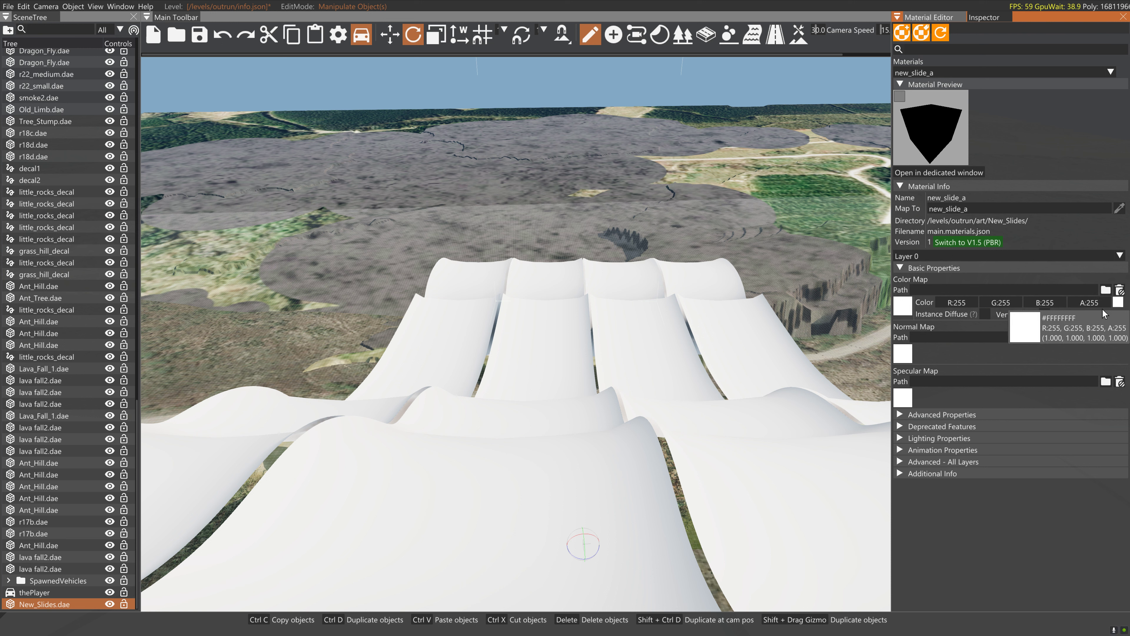
{"action": "left_click", "coordinate": [1117, 303]}
{"action": "left_click_drag", "start_coordinate": [1065, 327], "coordinate": [1089, 288]}
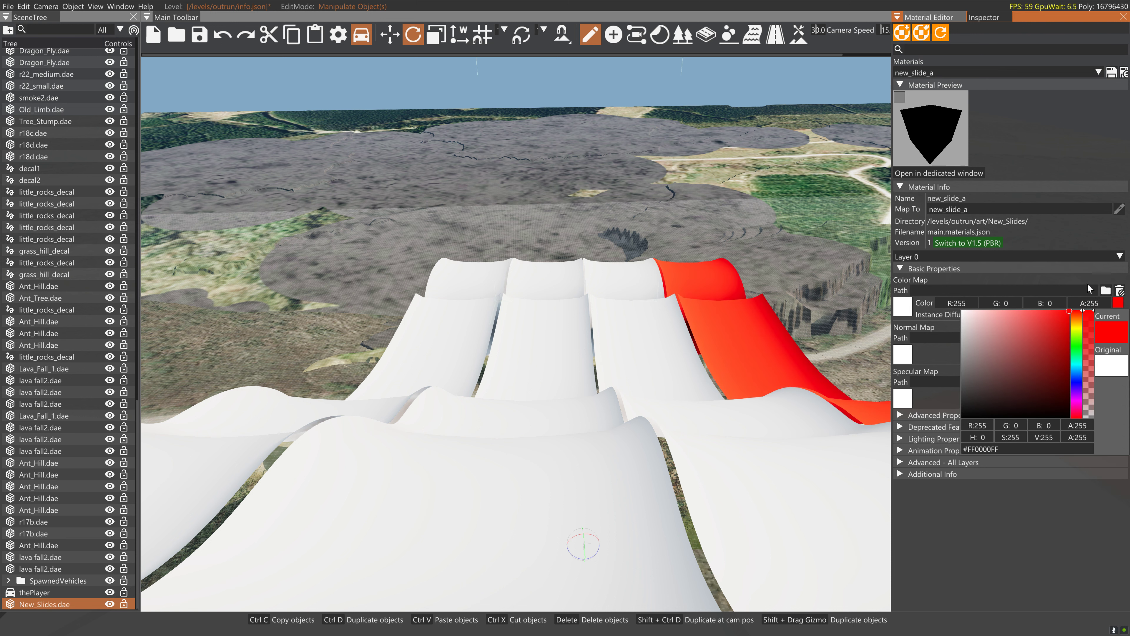
{"action": "left_click", "coordinate": [946, 71]}
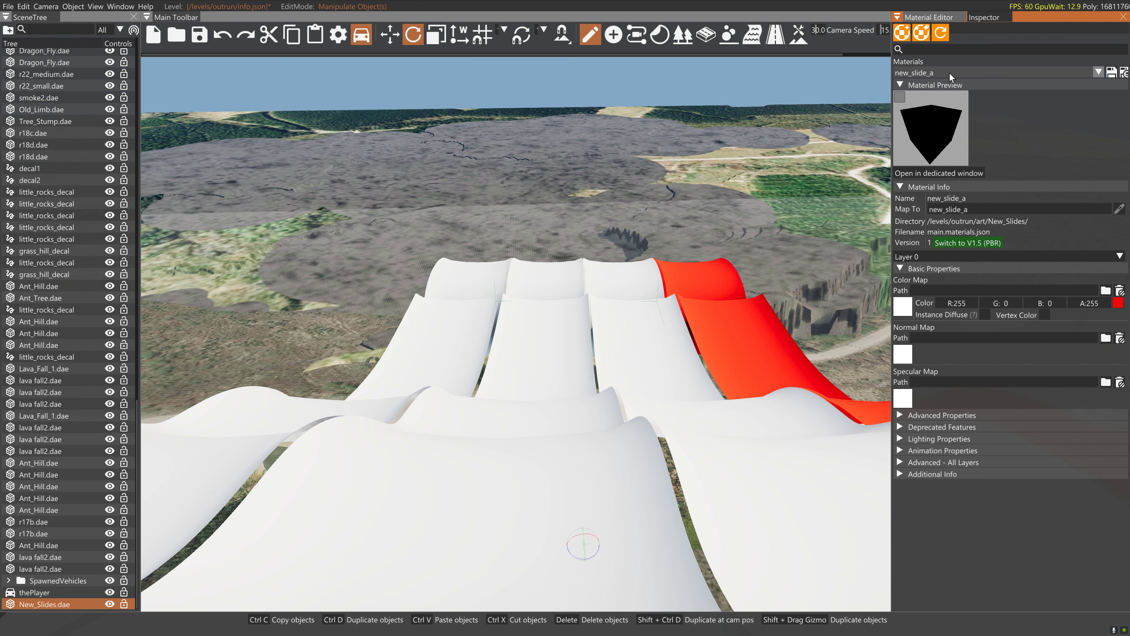
- Set the color map of the new_slide_b material to blue (#0038FFFF) after trying green shades
{"action": "left_click", "coordinate": [948, 72]}
{"action": "left_click", "coordinate": [929, 95]}
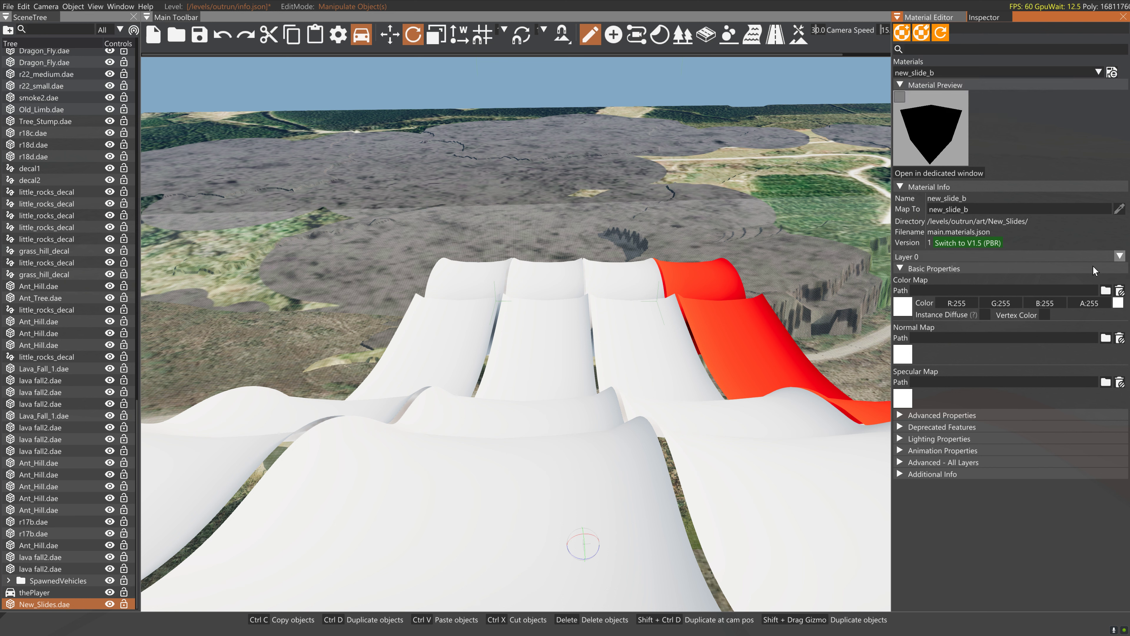
{"action": "left_click", "coordinate": [1118, 303]}
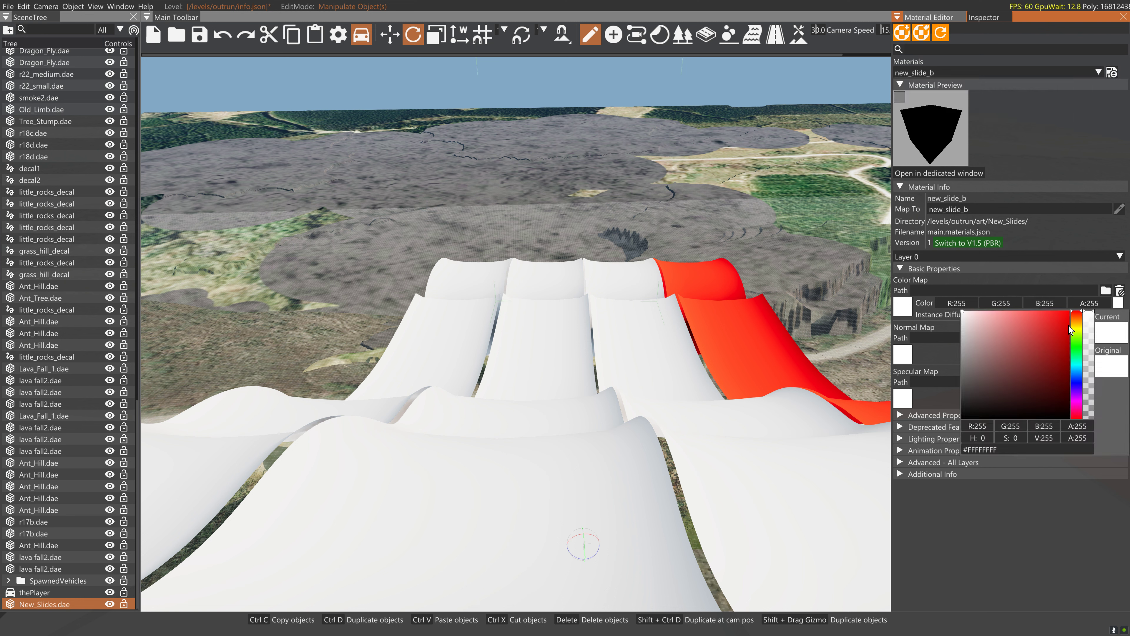
{"action": "left_click", "coordinate": [1075, 339]}
{"action": "left_click_drag", "start_coordinate": [1037, 335], "coordinate": [1086, 282]}
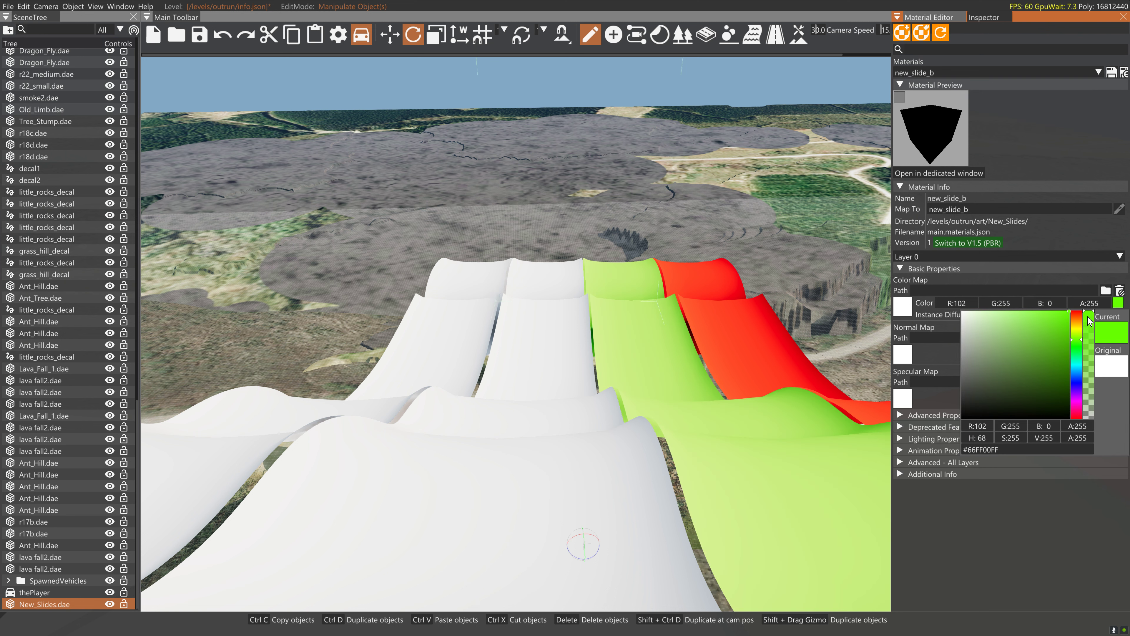
{"action": "left_click", "coordinate": [1076, 344]}
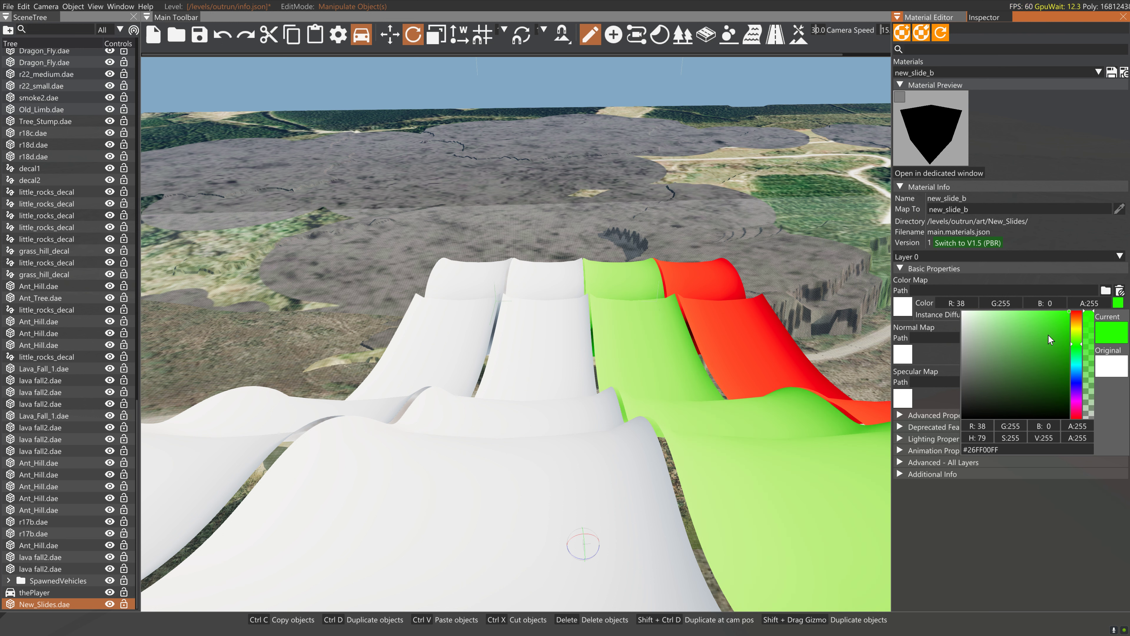
{"action": "left_click", "coordinate": [1078, 378]}
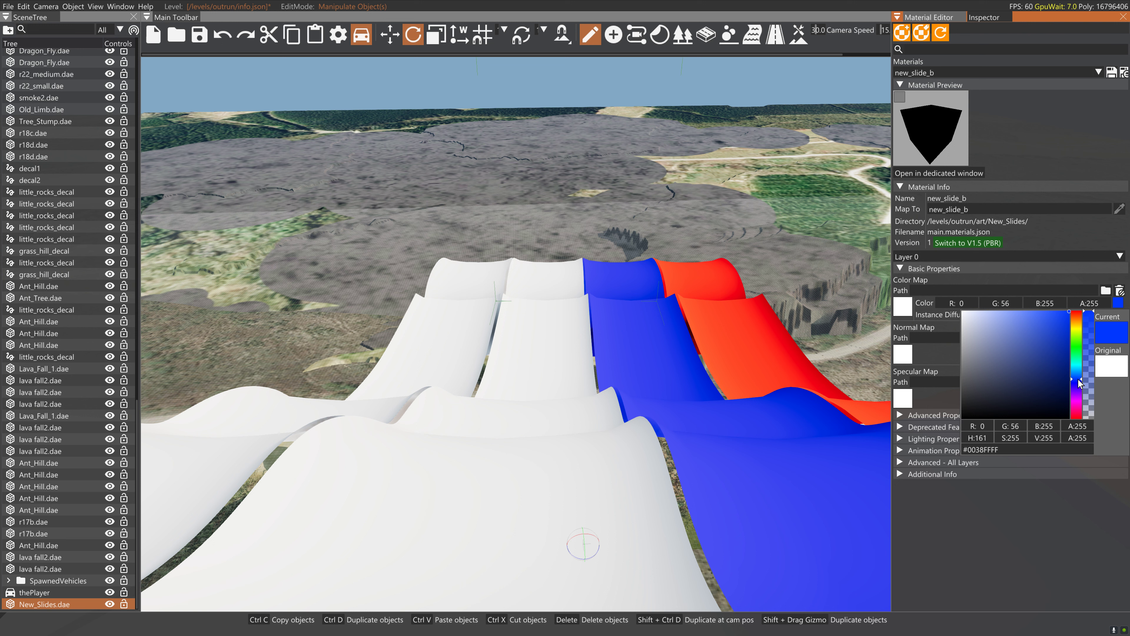
{"action": "left_click", "coordinate": [547, 306]}
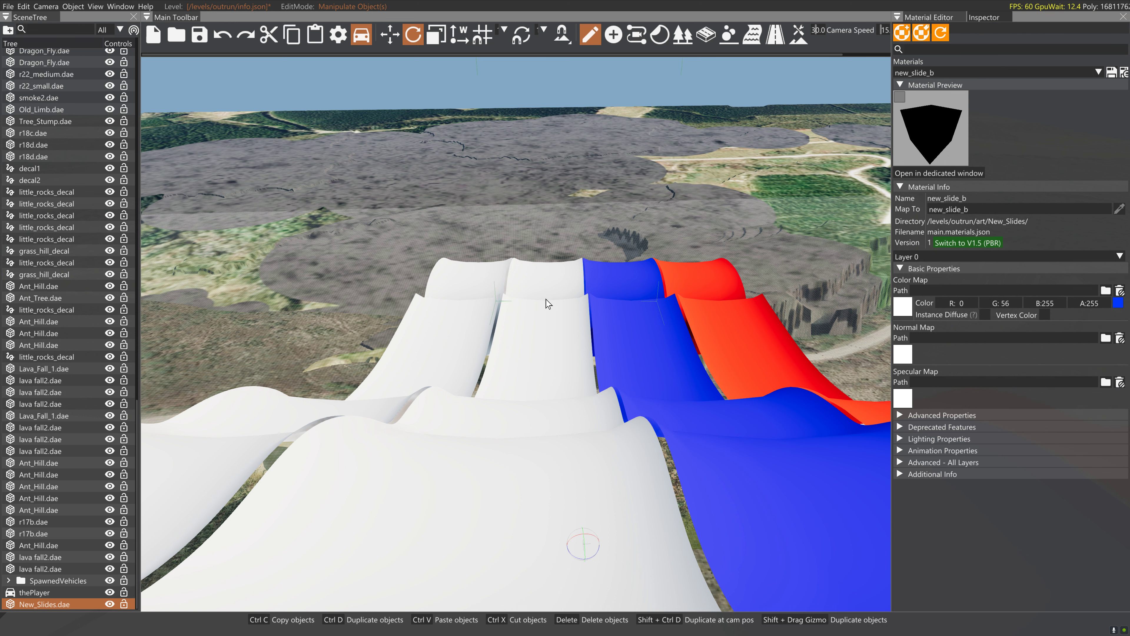
- Set the color map of the new_slide_c material to yellow (#FFFA00FF)
{"action": "left_click", "coordinate": [959, 74]}
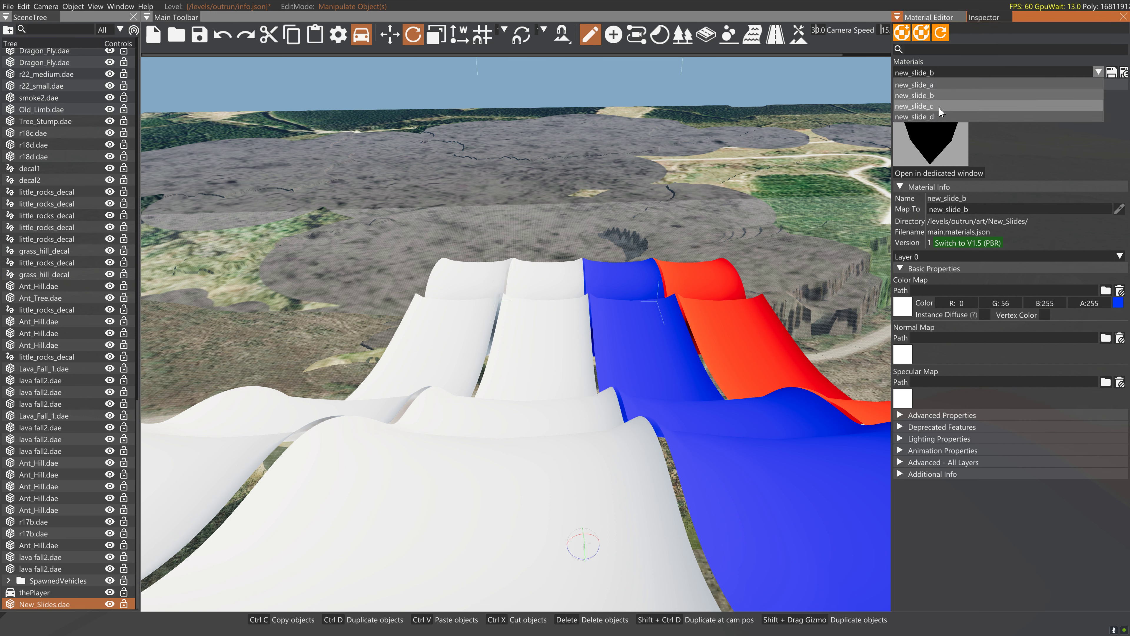
{"action": "left_click", "coordinate": [938, 107]}
{"action": "left_click", "coordinate": [1118, 304]}
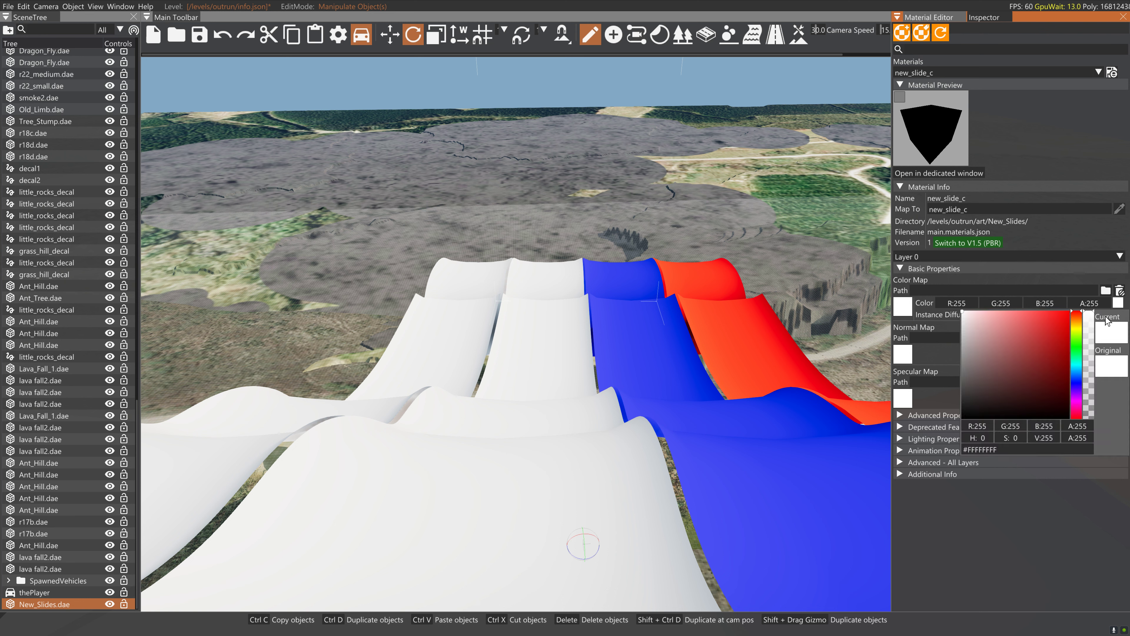
{"action": "left_click", "coordinate": [1076, 328]}
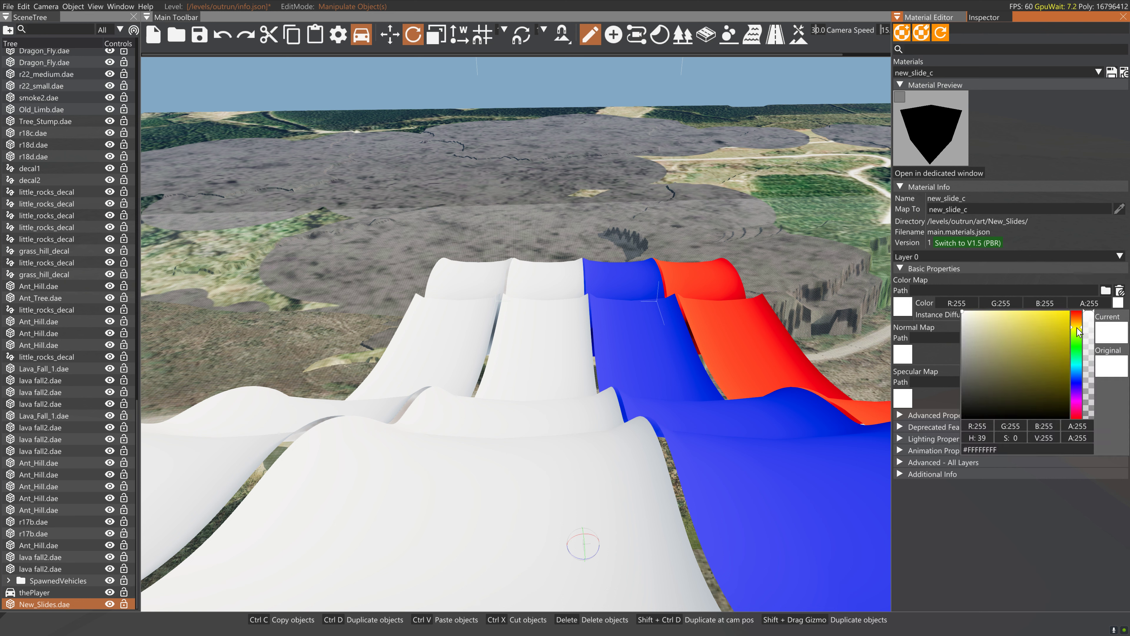
{"action": "left_click_drag", "start_coordinate": [1058, 329], "coordinate": [1107, 282]}
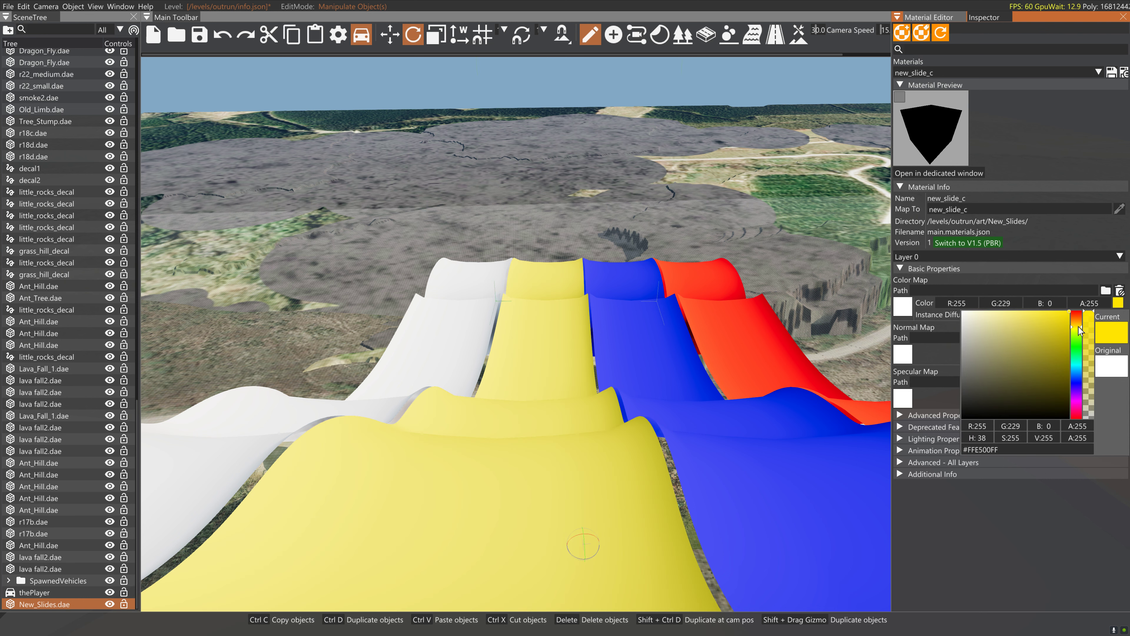
{"action": "left_click_drag", "start_coordinate": [1082, 328], "coordinate": [1082, 328]}
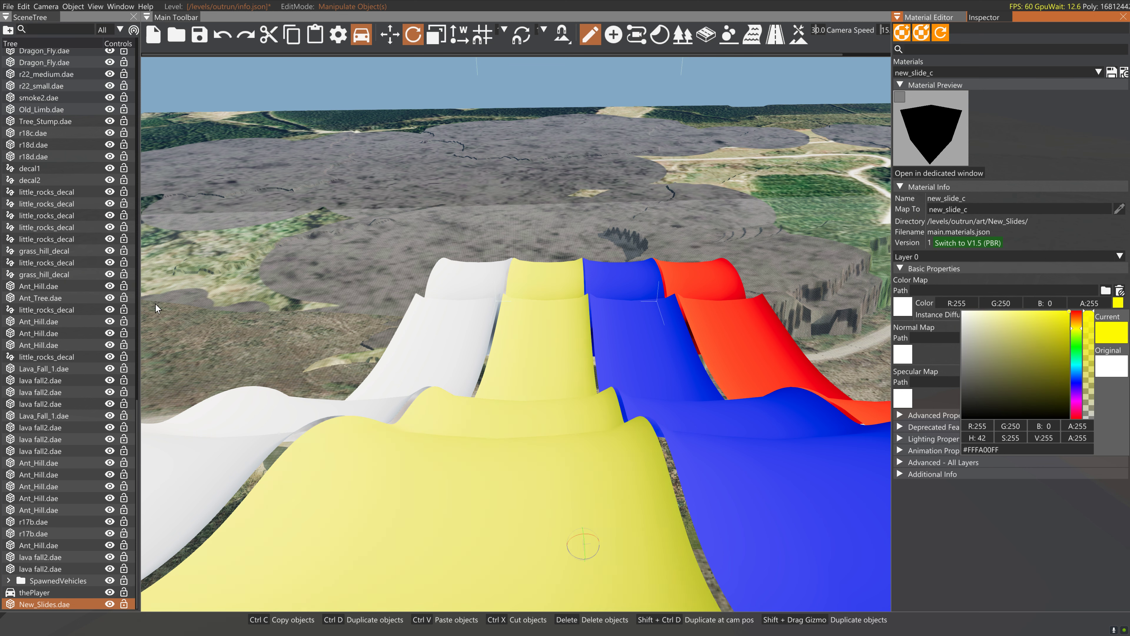
{"action": "left_click", "coordinate": [407, 298]}
{"action": "left_click", "coordinate": [419, 295]}
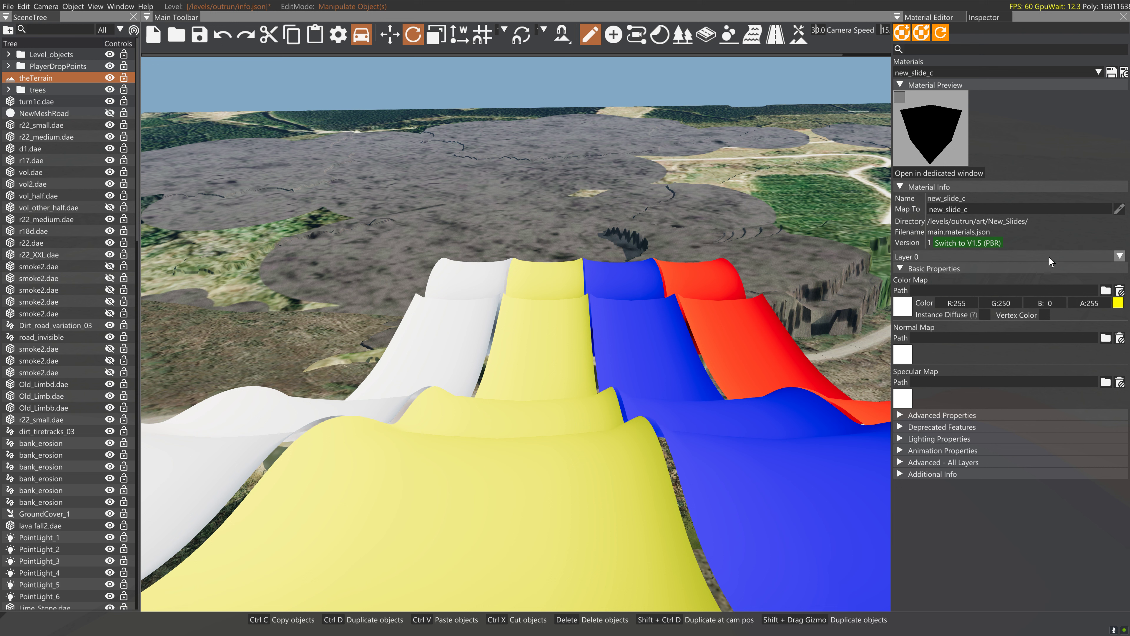
- Reselect the slides and set the color map of the new_slide_d material to pure green (#00FF00FF)
{"action": "left_click", "coordinate": [483, 314]}
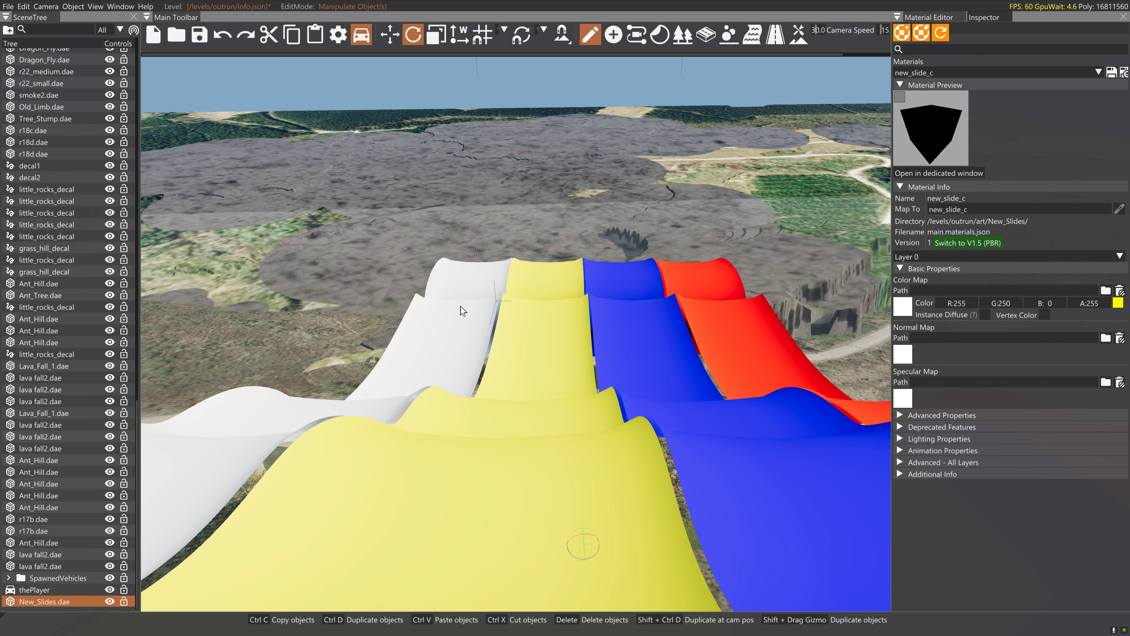
{"action": "left_click", "coordinate": [952, 75]}
{"action": "left_click", "coordinate": [939, 117]}
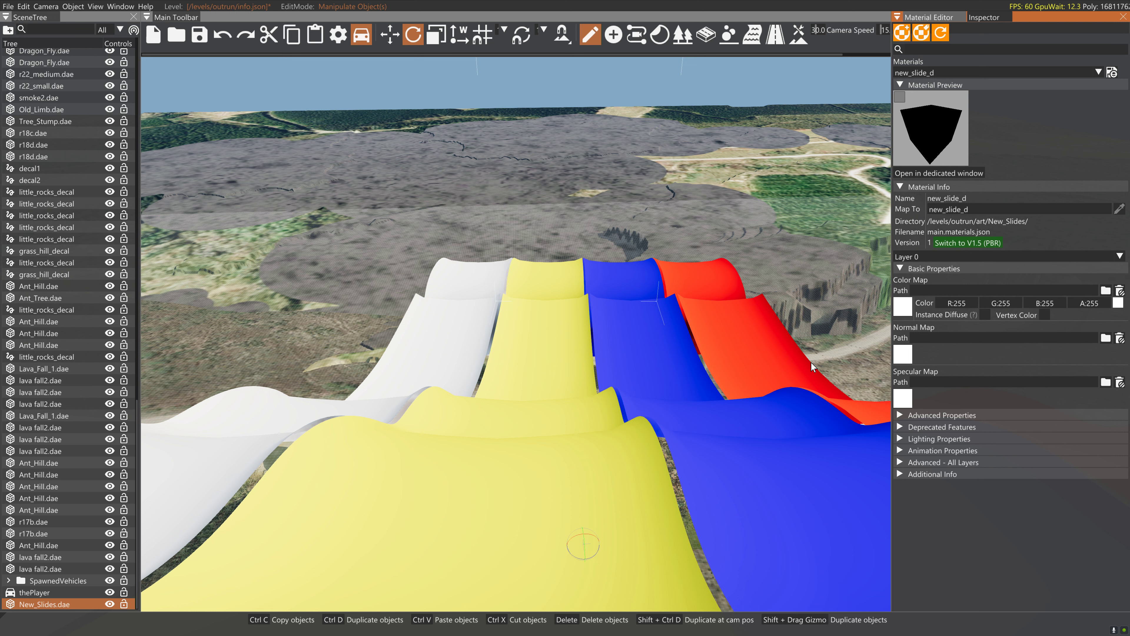
{"action": "left_click", "coordinate": [1118, 303]}
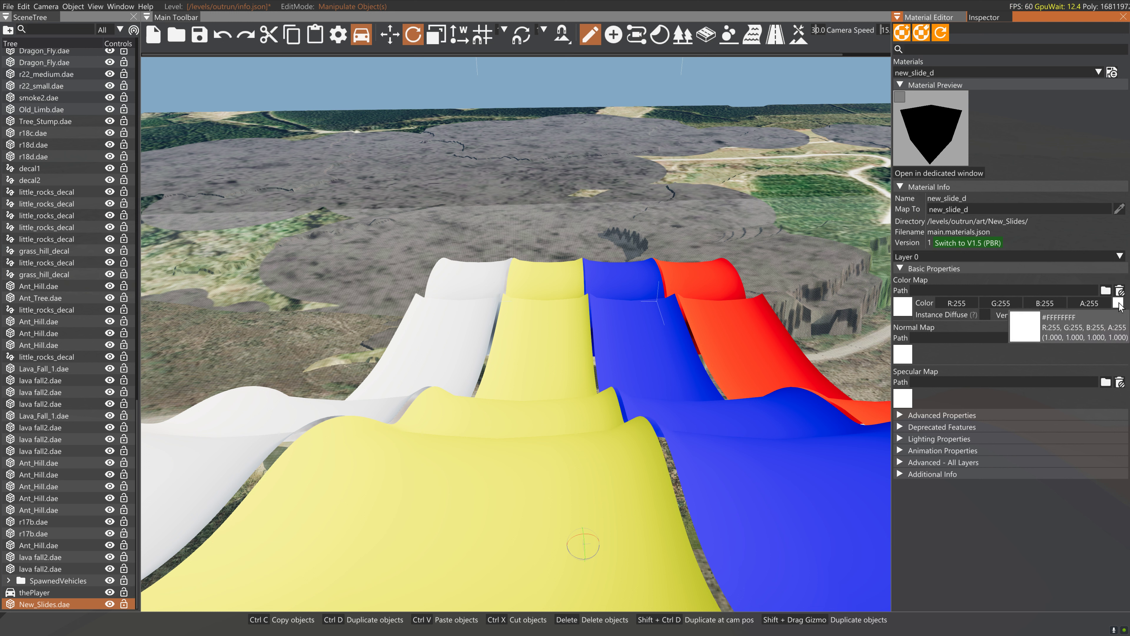
{"action": "mouse_move", "coordinate": [1079, 391]}
{"action": "left_mouse_down"}
{"action": "mouse_move", "coordinate": [1078, 403]}
{"action": "mouse_move", "coordinate": [1079, 300]}
{"action": "left_mouse_up"}
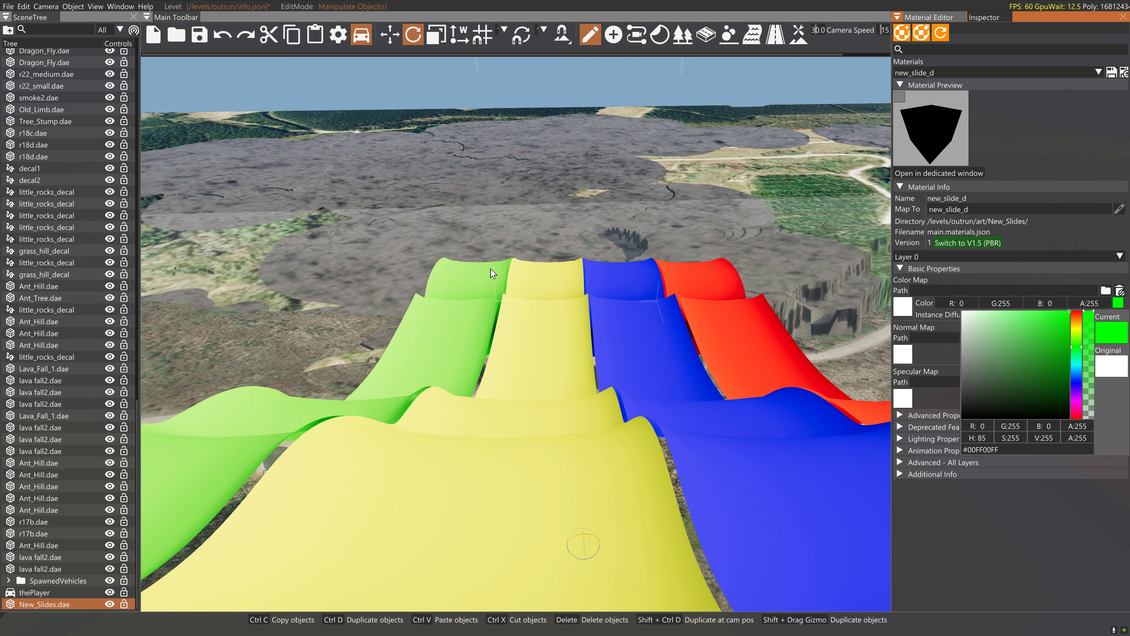
{"action": "left_click", "coordinate": [455, 213]}
- View the slides from below and try turning off Double Sided for the new_slide_d material
{"action": "right_click_drag", "start_coordinate": [482, 219], "coordinate": [472, 167]}
{"action": "key", "text": "a"}
{"action": "key", "text": "s"}
{"action": "key", "text": "d"}
{"action": "key", "text": "w"}
{"action": "key", "text": "s"}
{"action": "key", "text": "s"}
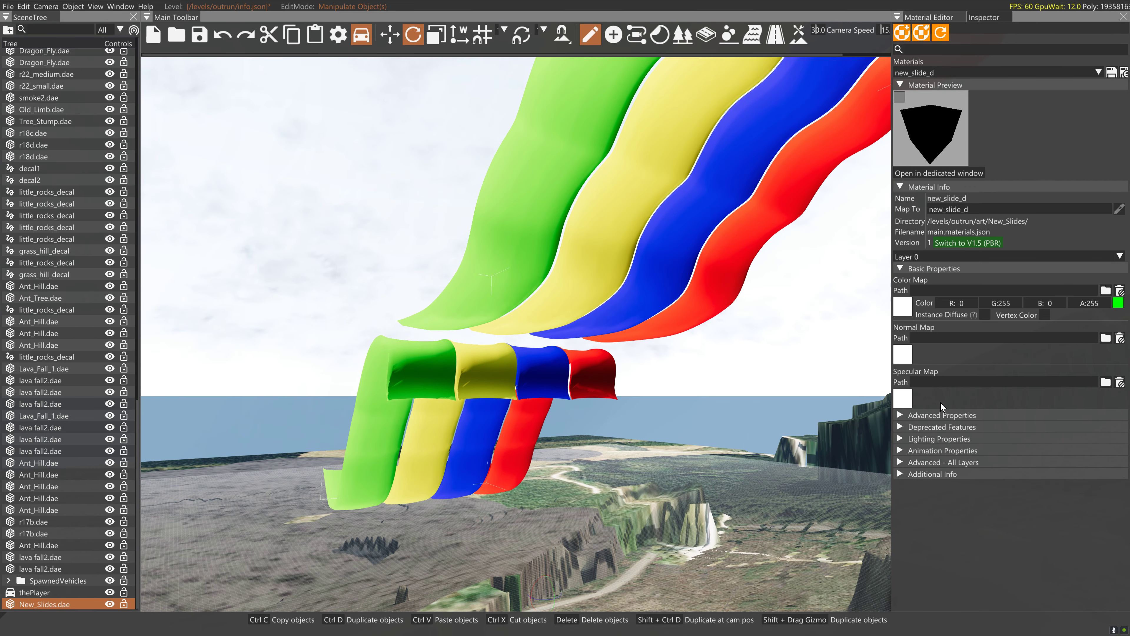
{"action": "left_click", "coordinate": [908, 462]}
{"action": "left_click", "coordinate": [946, 510]}
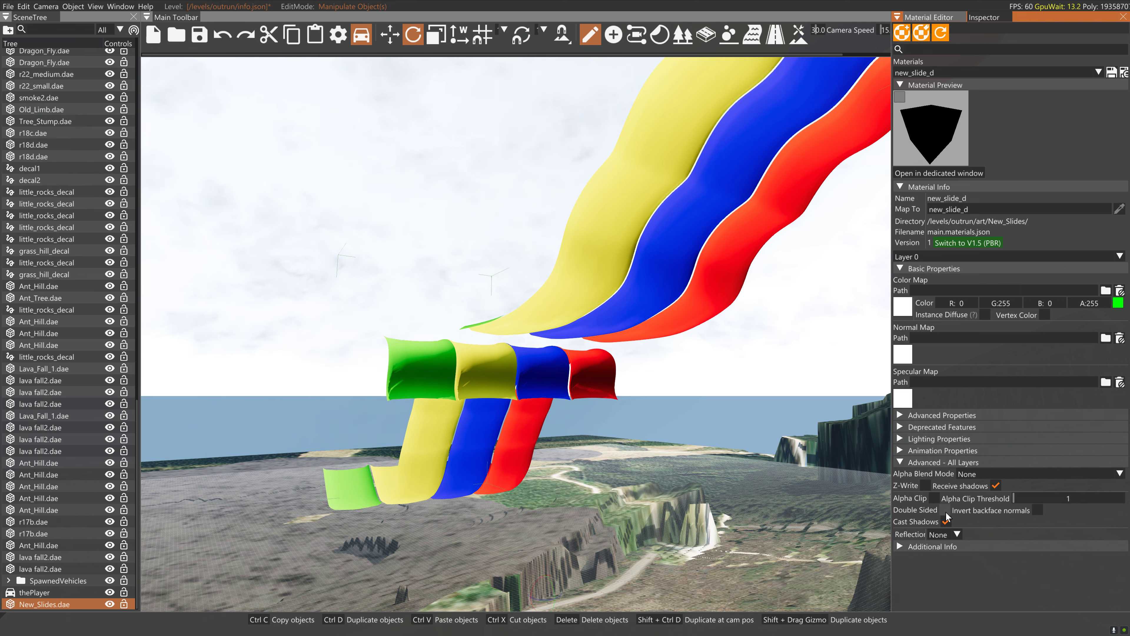
- Try the Level reflection mode on the new_slide_d material and inspect the green lane from nearby and farther back
{"action": "key", "text": "w"}
{"action": "right_click_drag", "start_coordinate": [516, 334], "coordinate": [703, 298]}
{"action": "key", "text": "w"}
{"action": "right_click_drag", "start_coordinate": [845, 469], "coordinate": [867, 481]}
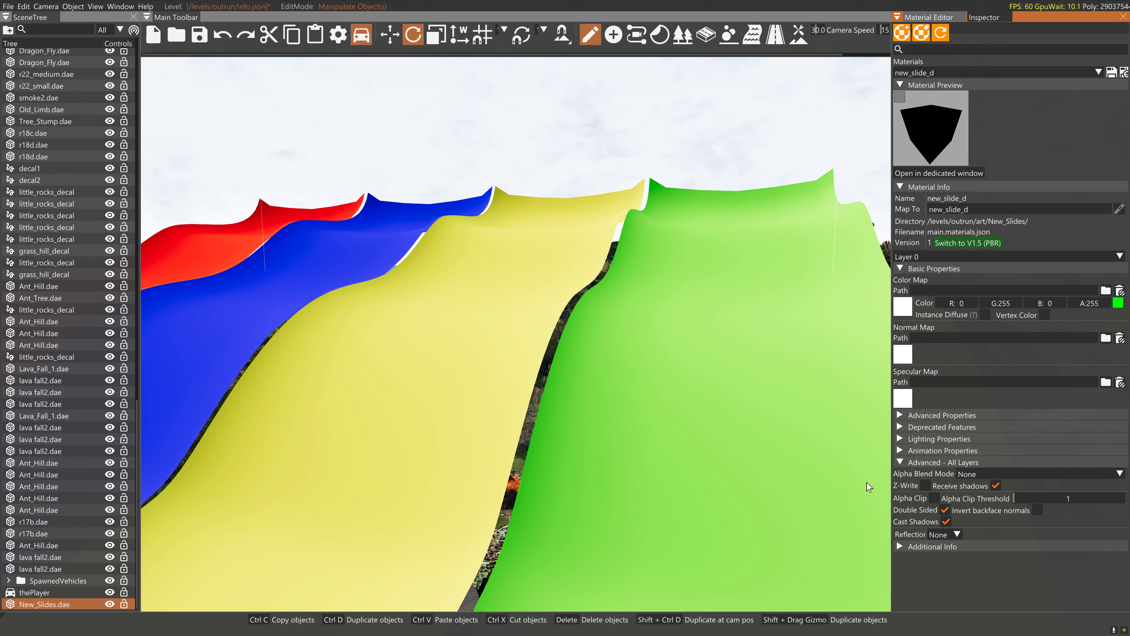
{"action": "left_click", "coordinate": [958, 536]}
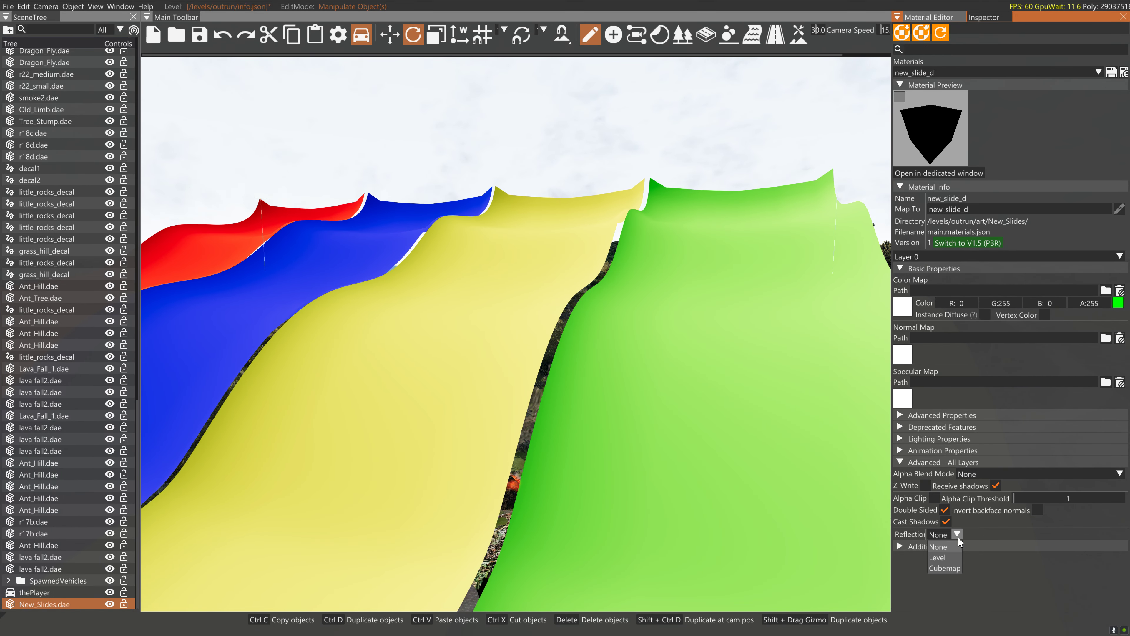
{"action": "left_click", "coordinate": [950, 557]}
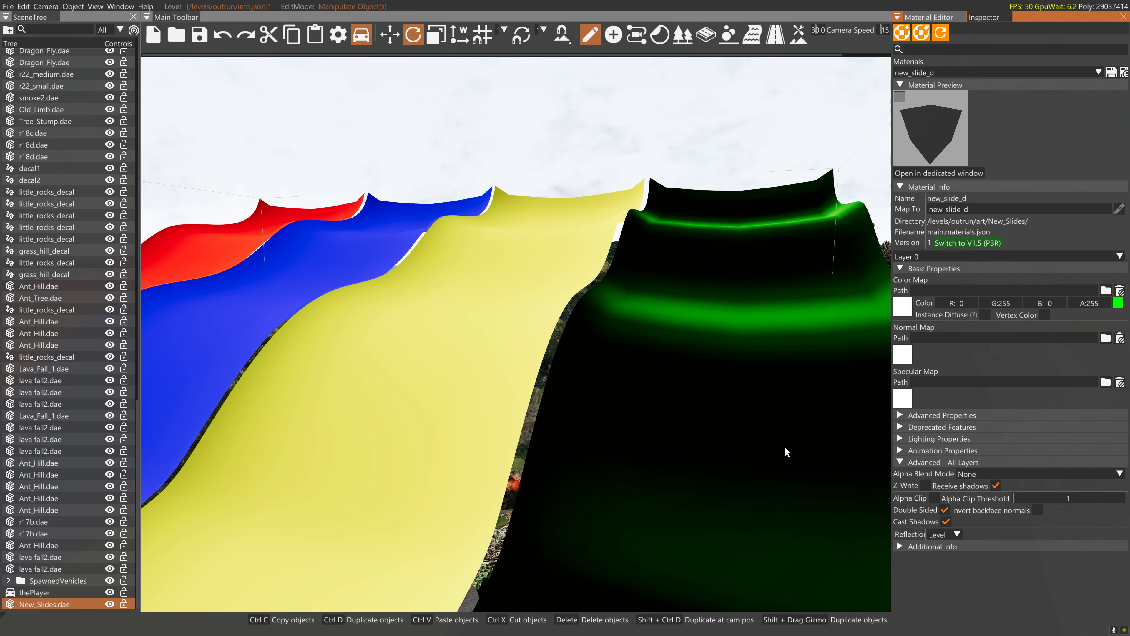
{"action": "right_click_drag", "start_coordinate": [785, 448], "coordinate": [833, 475]}
{"action": "key", "text": "s"}
{"action": "key", "text": "s"}
{"action": "key", "text": "w"}
{"action": "key", "text": "s"}
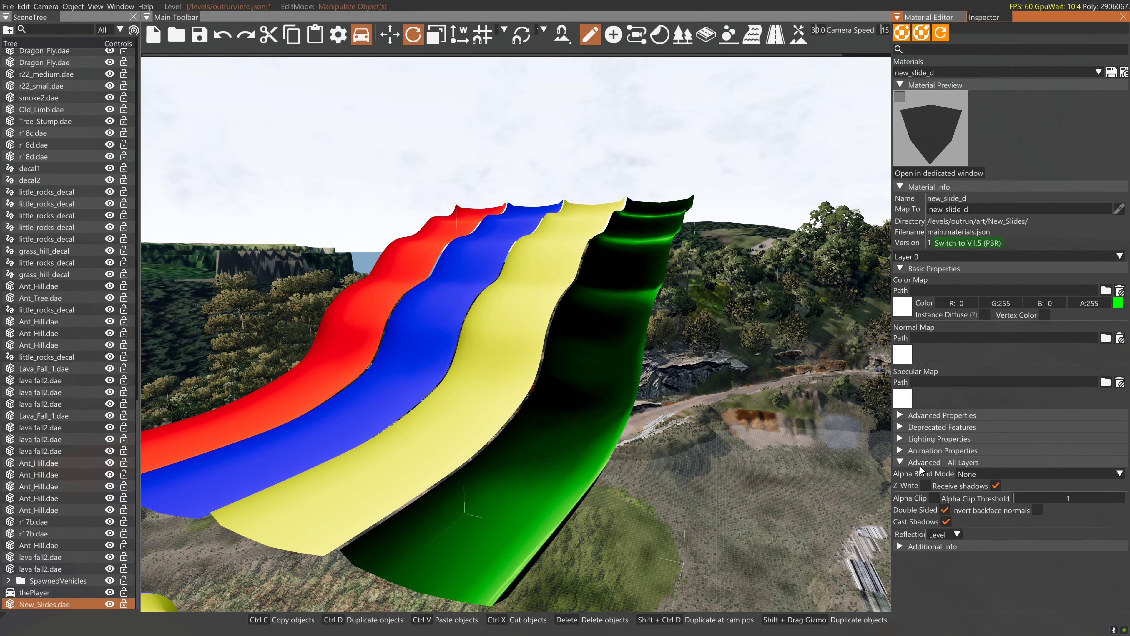
- Try the Emissive and Glow lighting properties on new_slide_d and switch both off again
{"action": "left_click", "coordinate": [906, 439]}
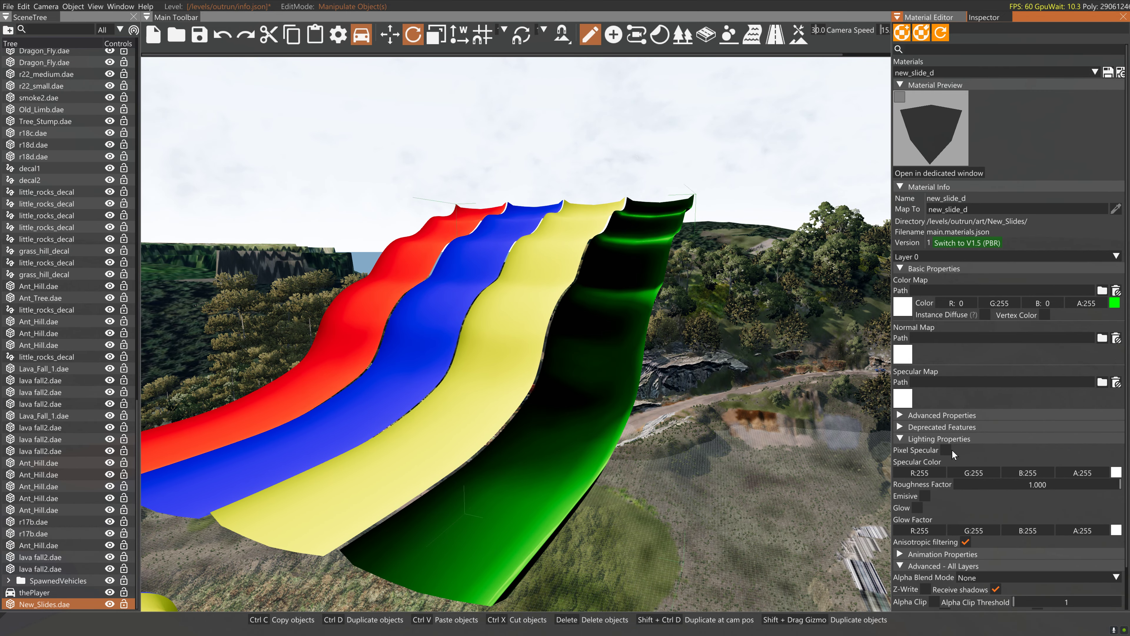
{"action": "left_click", "coordinate": [925, 496]}
{"action": "left_click", "coordinate": [930, 495]}
{"action": "left_click", "coordinate": [930, 495]}
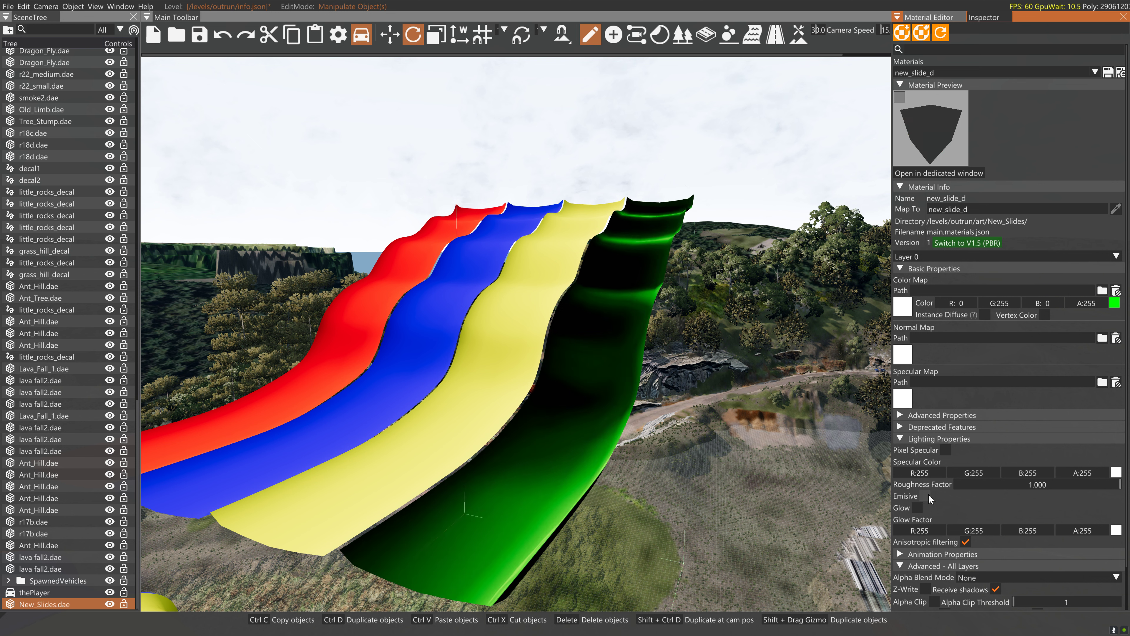
{"action": "left_click", "coordinate": [916, 510]}
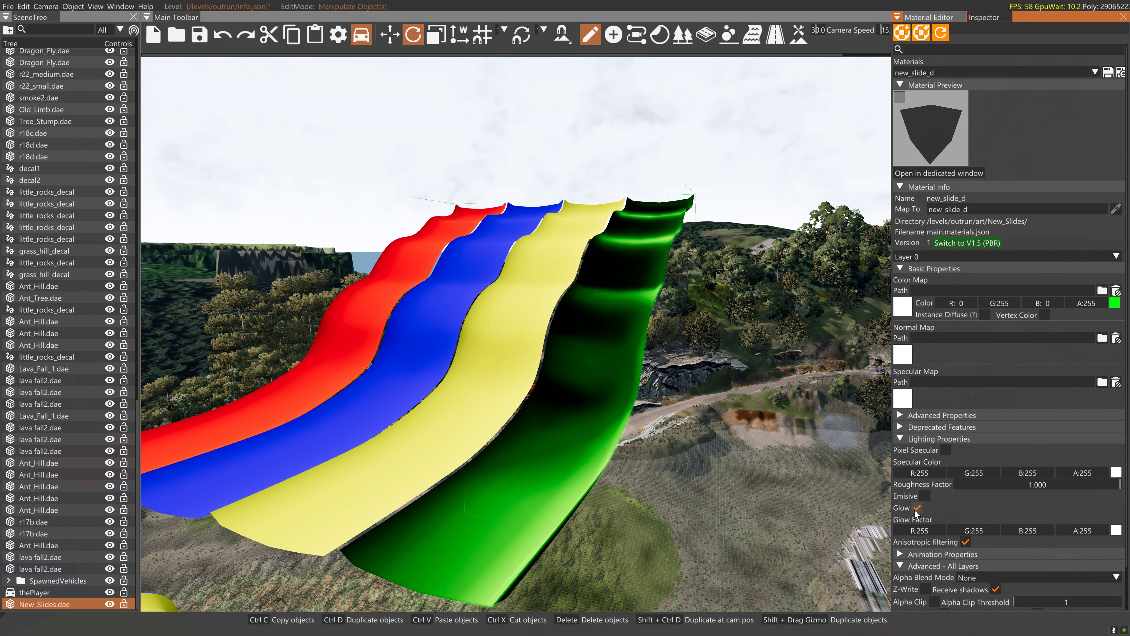
{"action": "left_click", "coordinate": [918, 508]}
{"action": "scroll", "coordinate": [986, 540], "scroll_direction": "down", "scroll_amount": 1}
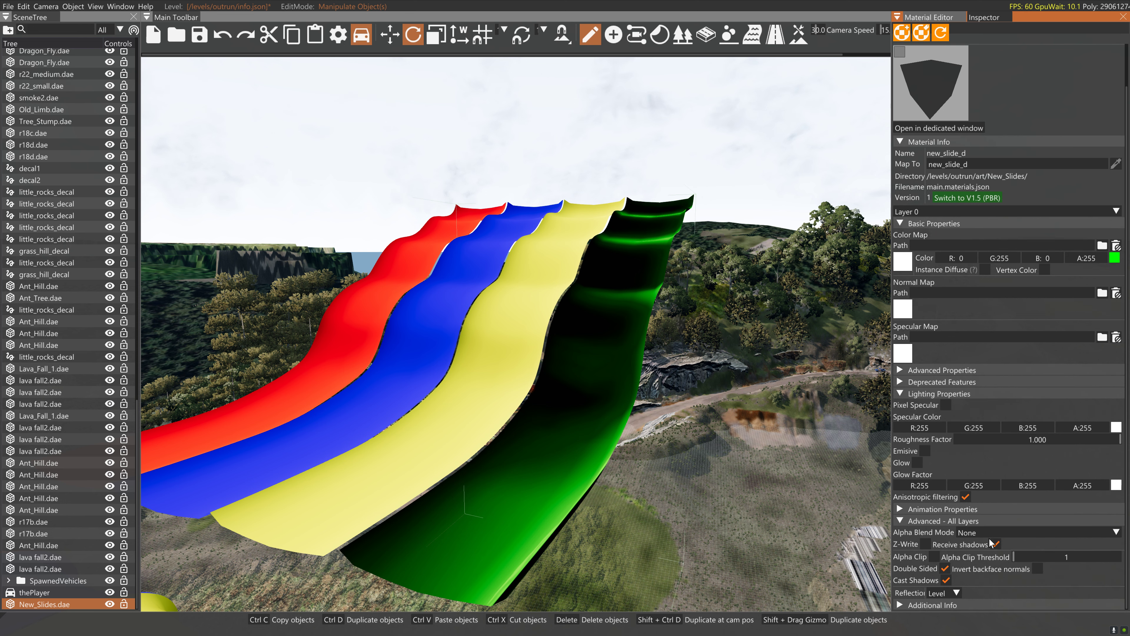
- Turn off Double Sided for new_slide_d and set its reflection mode back to None
{"action": "left_click", "coordinate": [927, 545]}
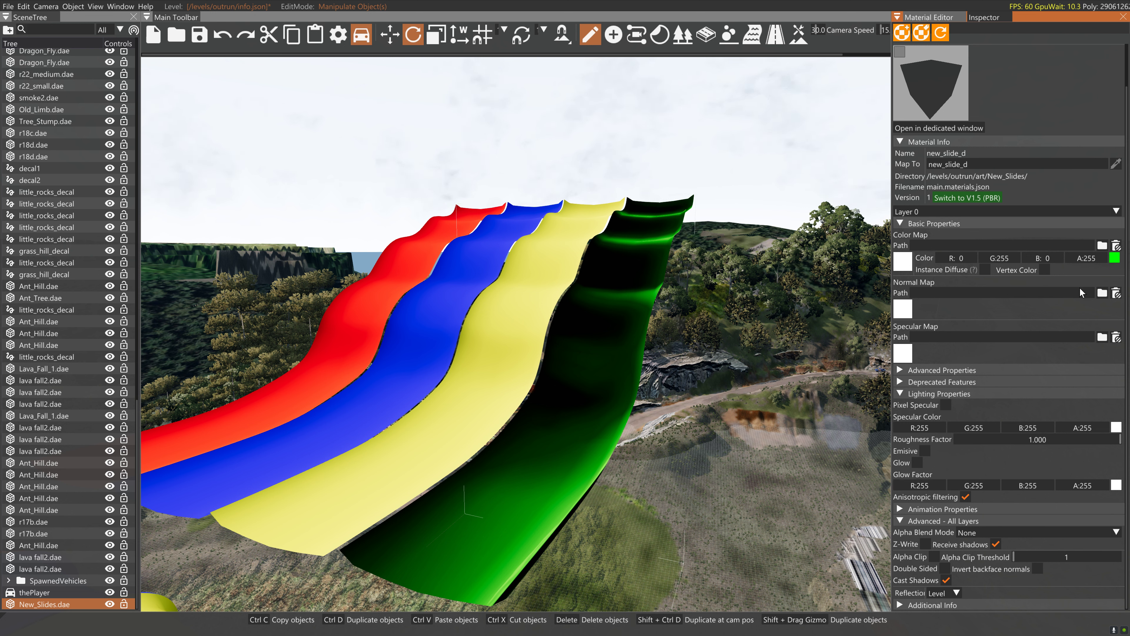
{"action": "left_click", "coordinate": [956, 594]}
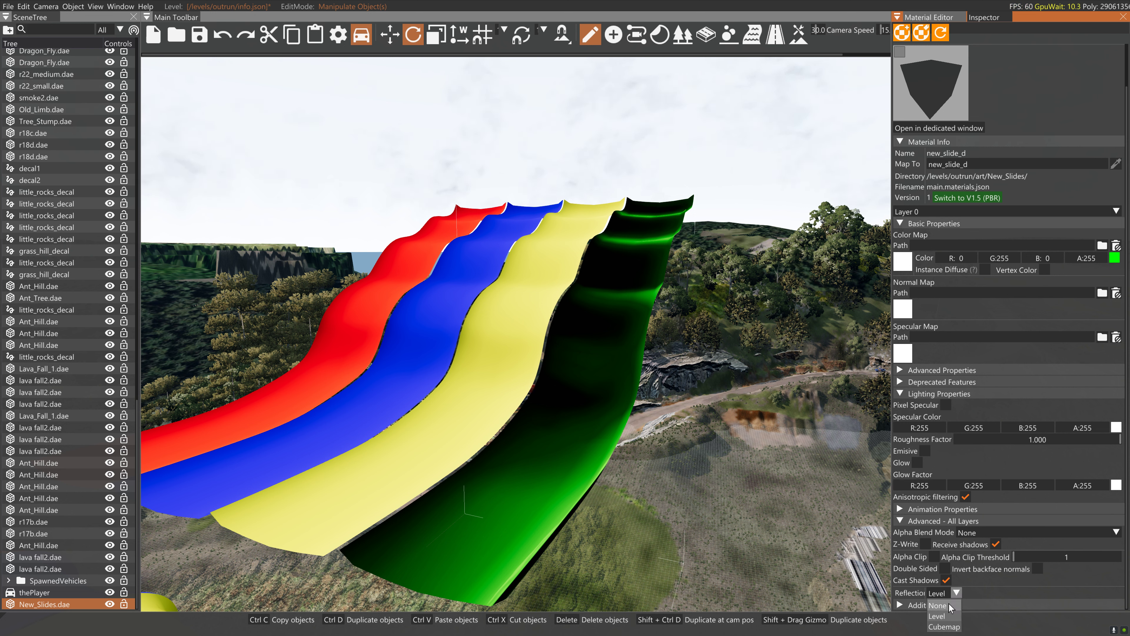
{"action": "left_click", "coordinate": [948, 604]}
- Try Emissive on the new_slide_d material and compare the green lane with the others from the front
{"action": "left_click", "coordinate": [925, 451]}
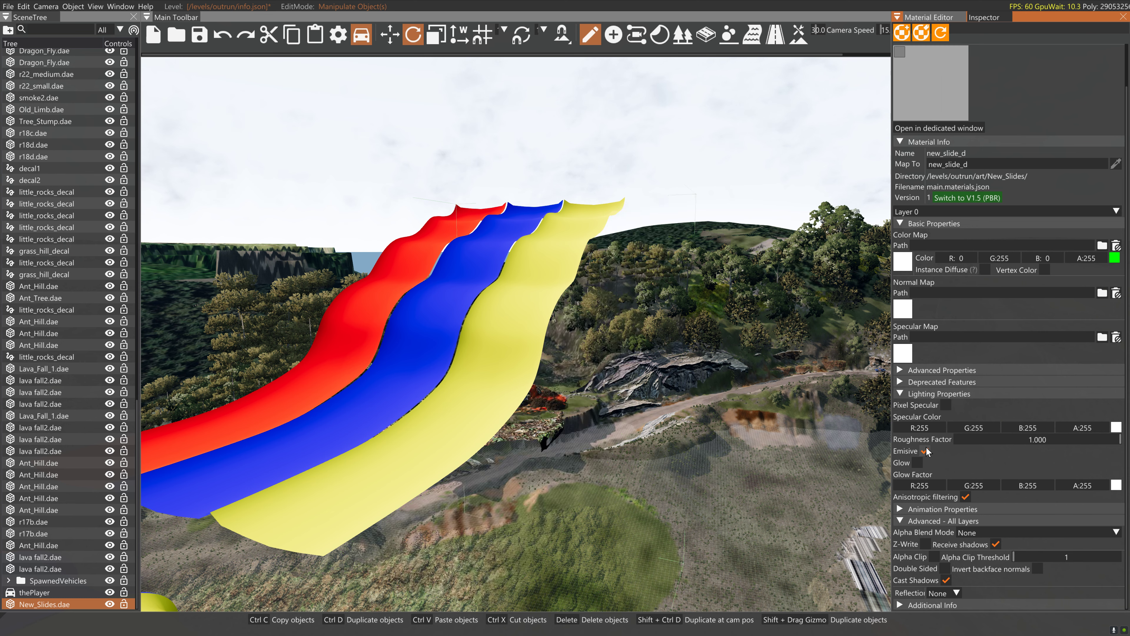
{"action": "right_click_drag", "start_coordinate": [710, 418], "coordinate": [614, 399]}
{"action": "key", "text": "a"}
{"action": "key", "text": "a"}
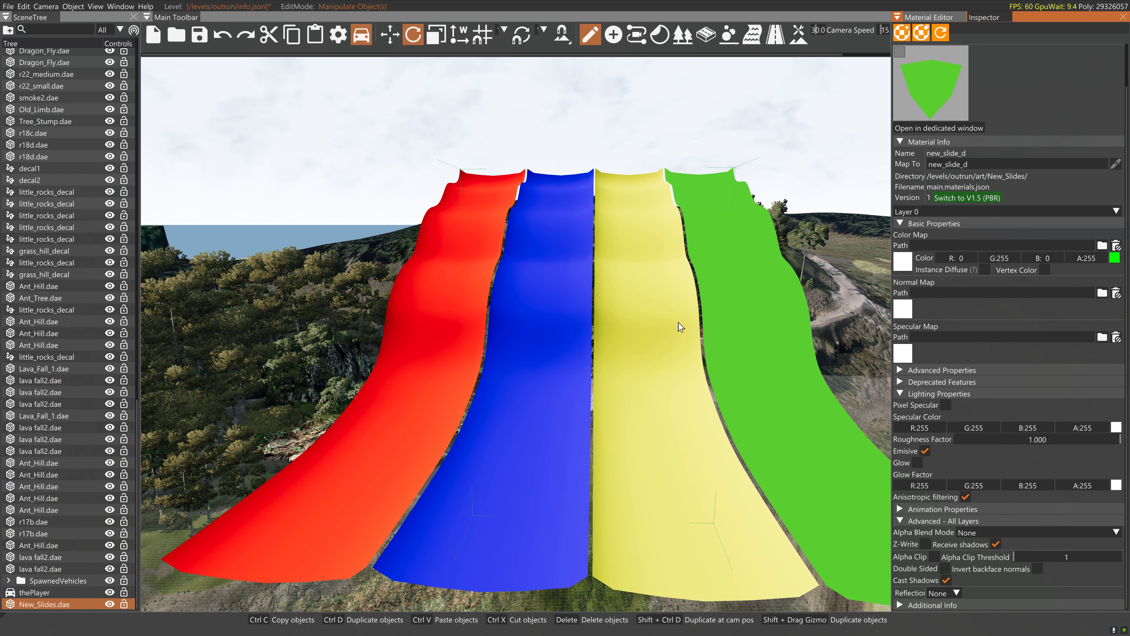
- Try Glow and Emissive separately on the new_slide_a material, switching each off again
{"action": "left_click", "coordinate": [679, 327]}
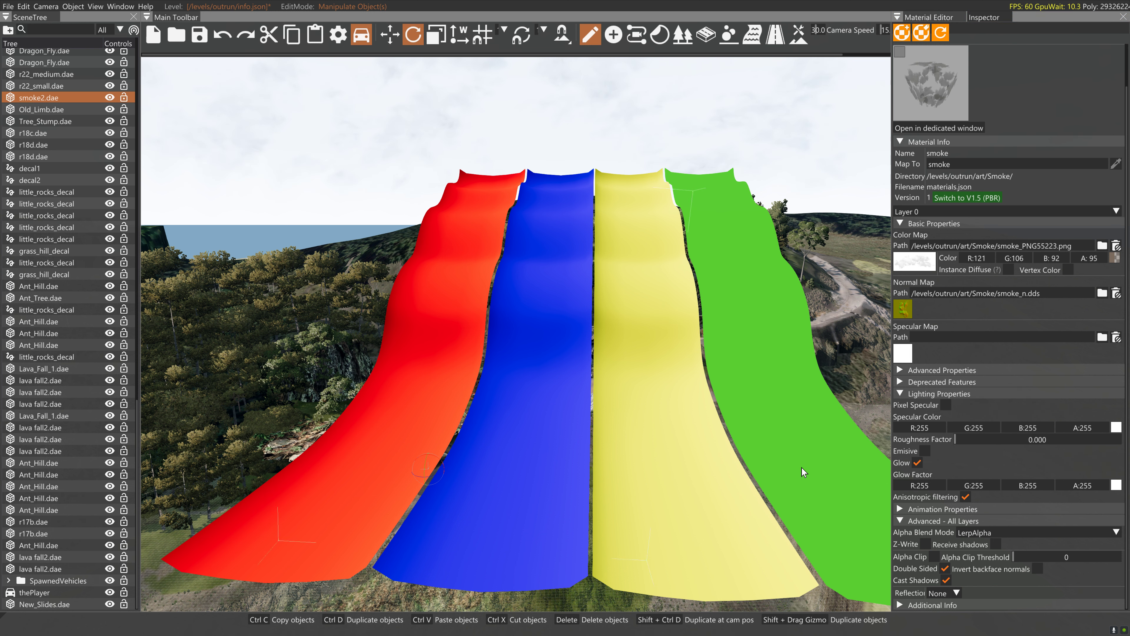
{"action": "left_click", "coordinate": [806, 433]}
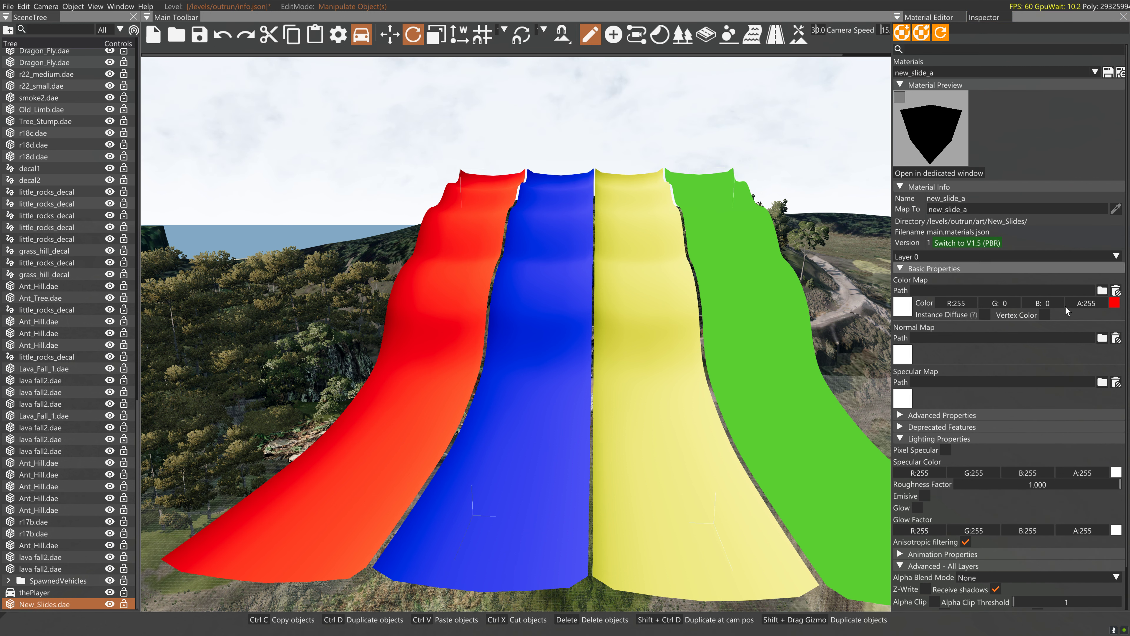
{"action": "left_click", "coordinate": [919, 508]}
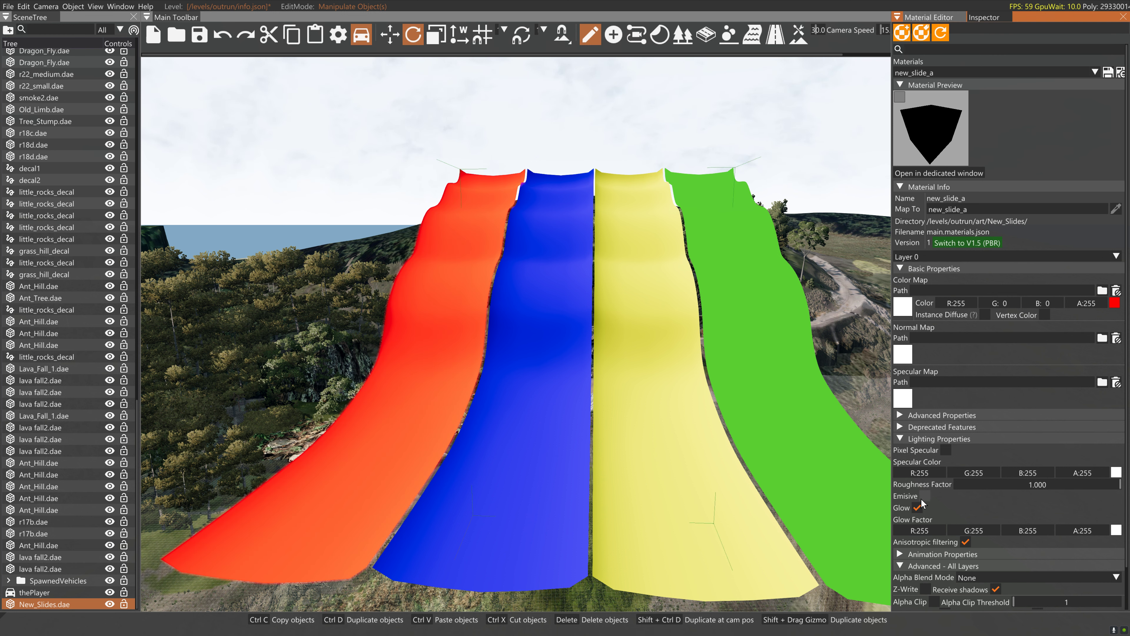
{"action": "left_click", "coordinate": [925, 497]}
{"action": "left_click", "coordinate": [924, 498]}
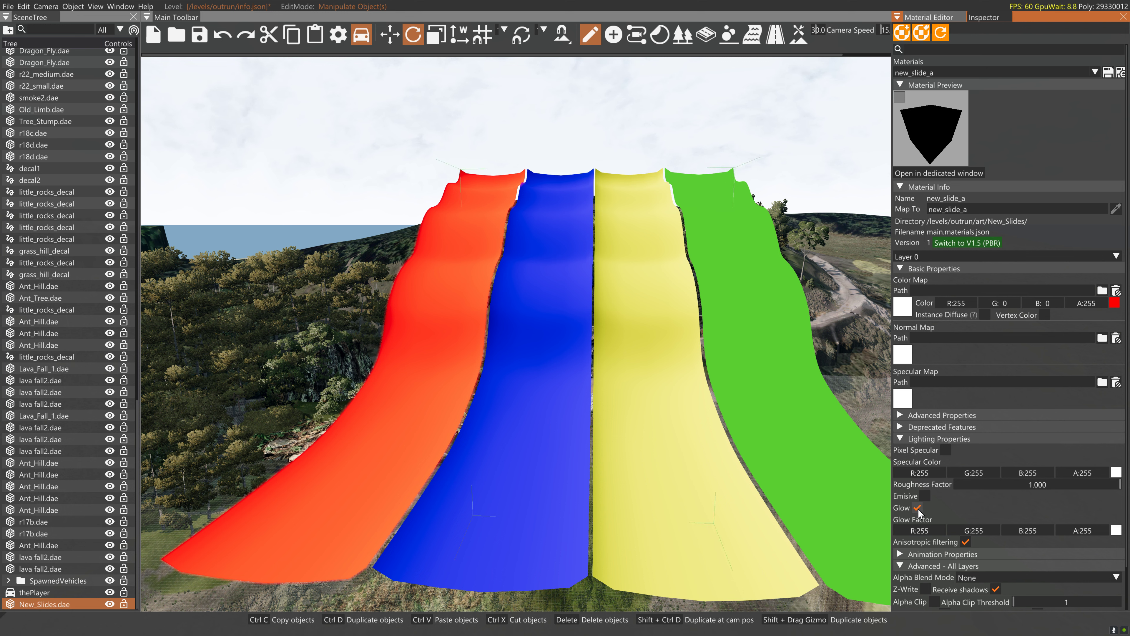
{"action": "left_click", "coordinate": [918, 509]}
{"action": "left_click", "coordinate": [926, 496]}
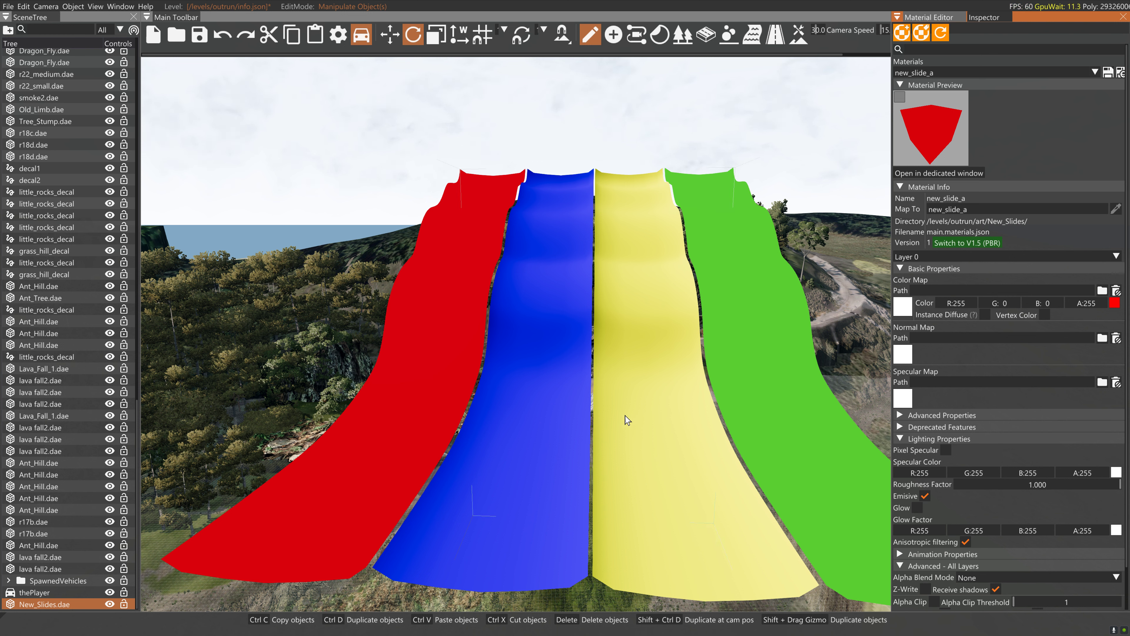
{"action": "left_click", "coordinate": [926, 496]}
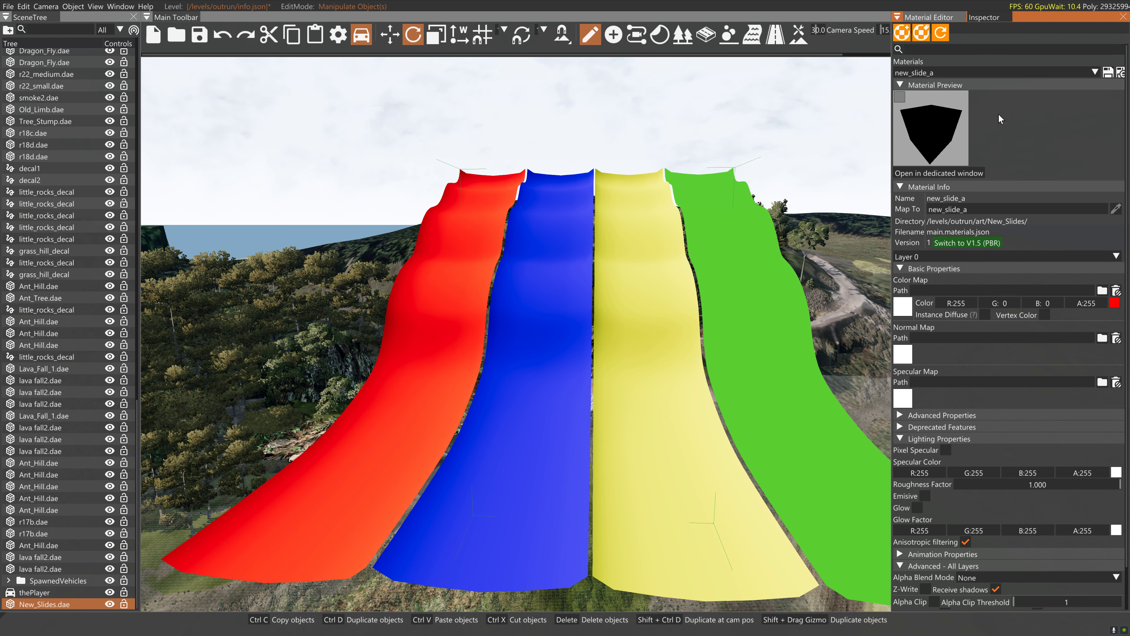
- Turn Emissive back off for the new_slide_d material and review all four lanes from the side
{"action": "left_click", "coordinate": [1013, 74]}
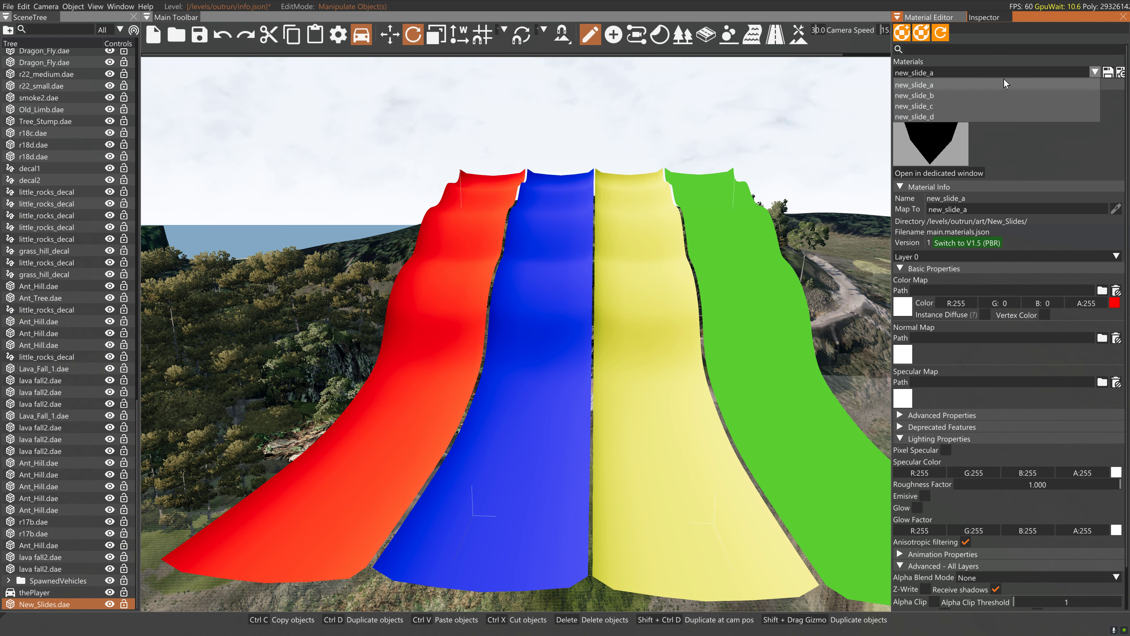
{"action": "left_click", "coordinate": [938, 117]}
{"action": "left_click", "coordinate": [925, 497]}
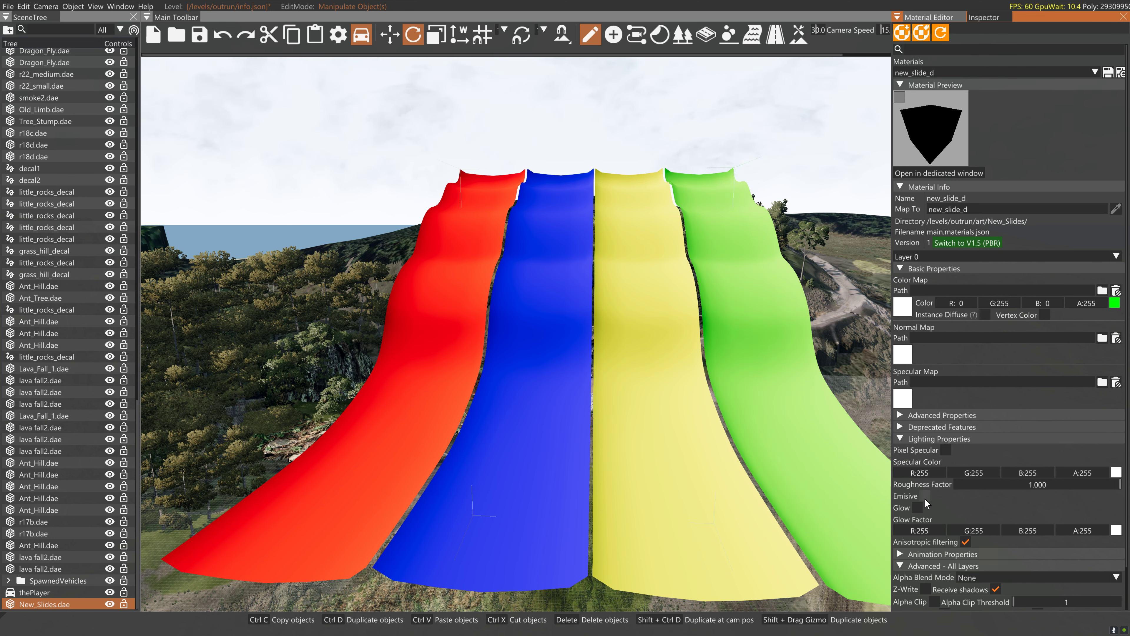
{"action": "right_click_drag", "start_coordinate": [773, 405], "coordinate": [850, 406]}
{"action": "key", "text": "a"}
{"action": "key", "text": "a"}
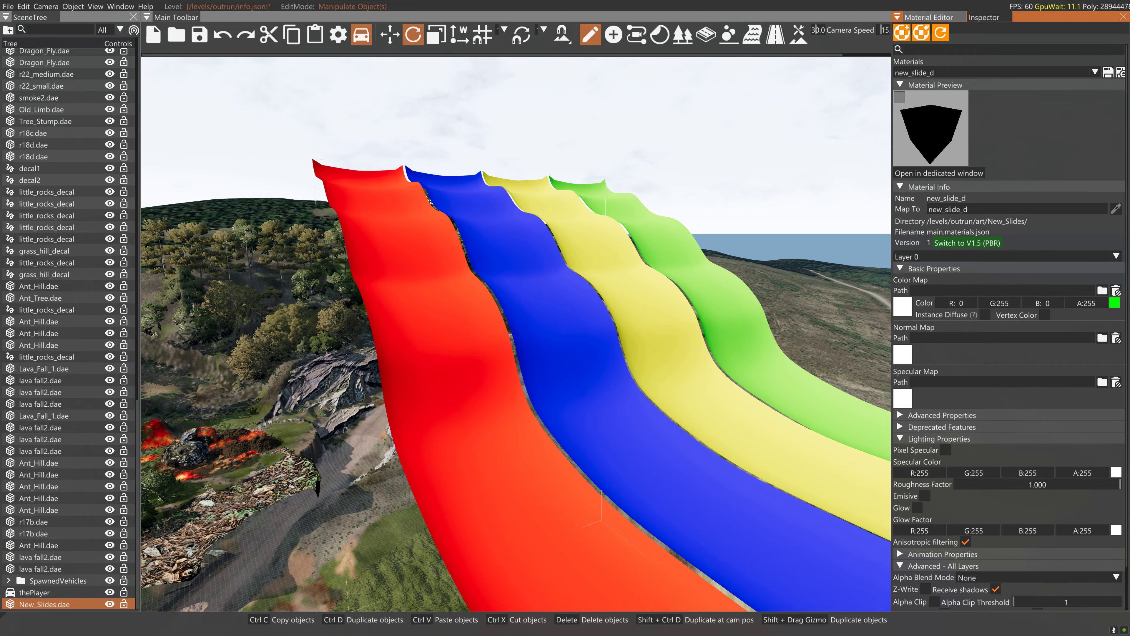
{"action": "key", "text": "s"}
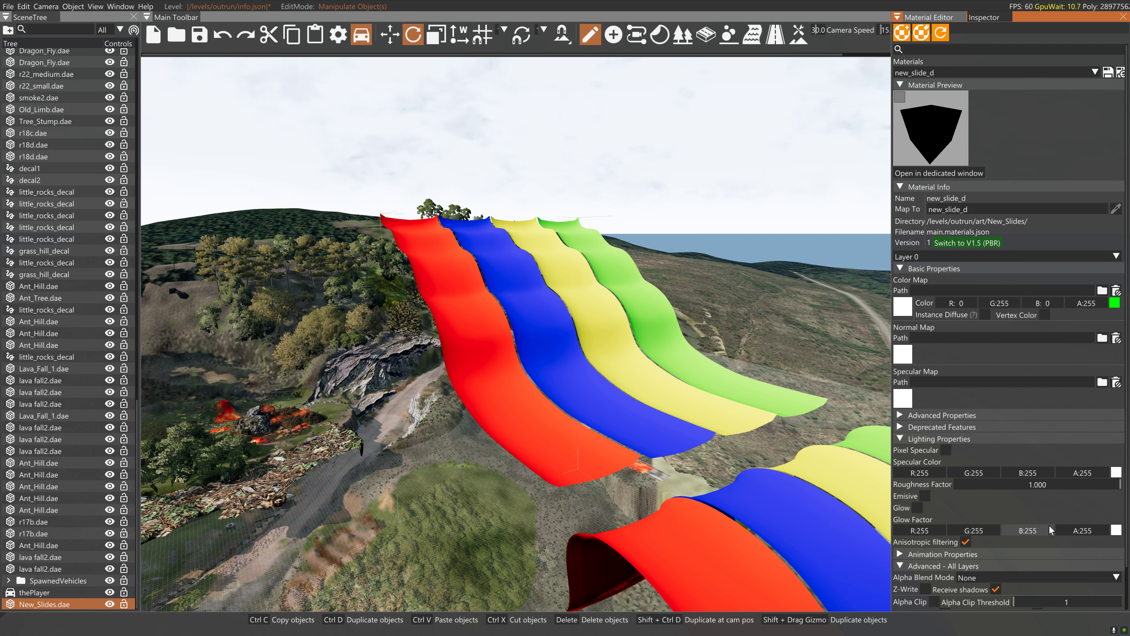
{"action": "scroll", "coordinate": [1049, 525], "scroll_direction": "down", "scroll_amount": 1}
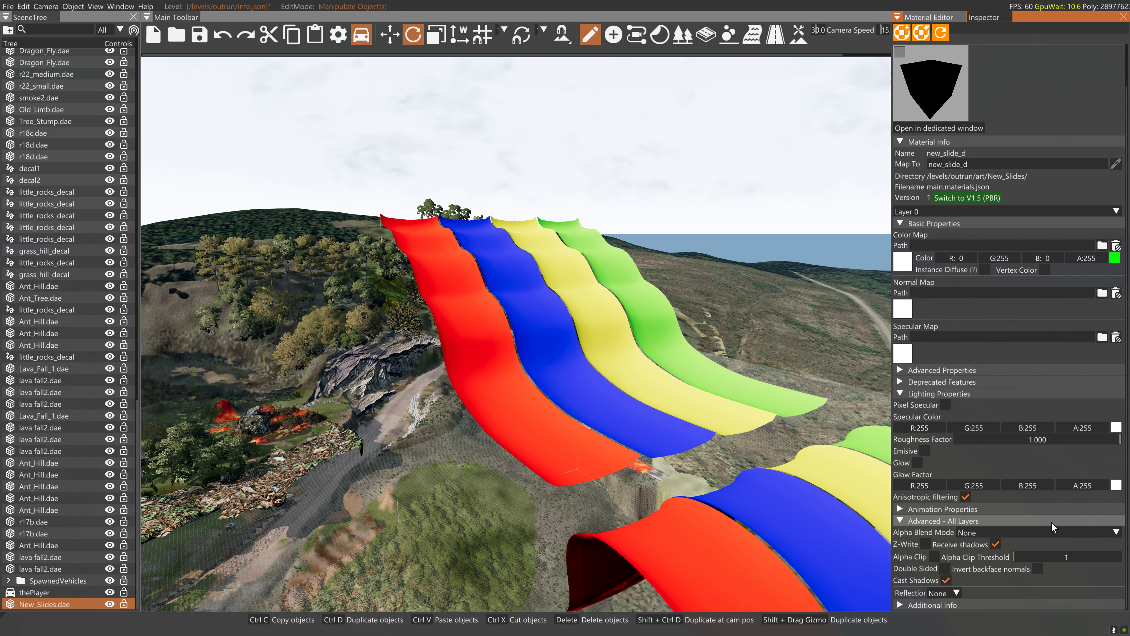
- Try the LerpAlpha blend mode on new_slide_d with its color alpha lowered to about 51, viewing the green lane's transparency
{"action": "left_click", "coordinate": [1020, 537]}
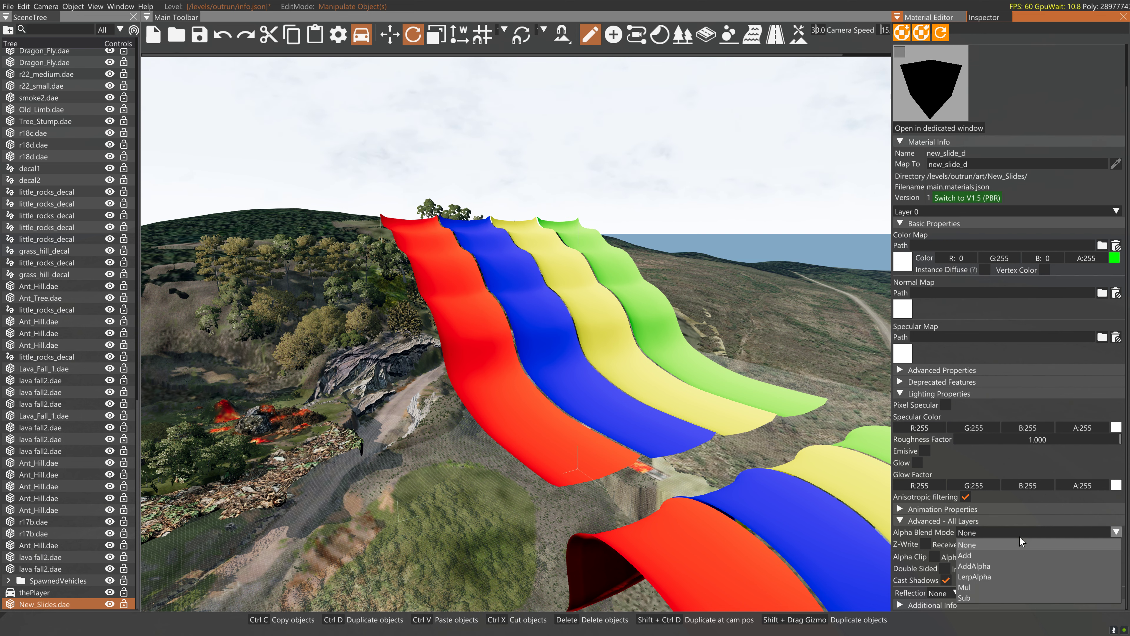
{"action": "left_click", "coordinate": [982, 576]}
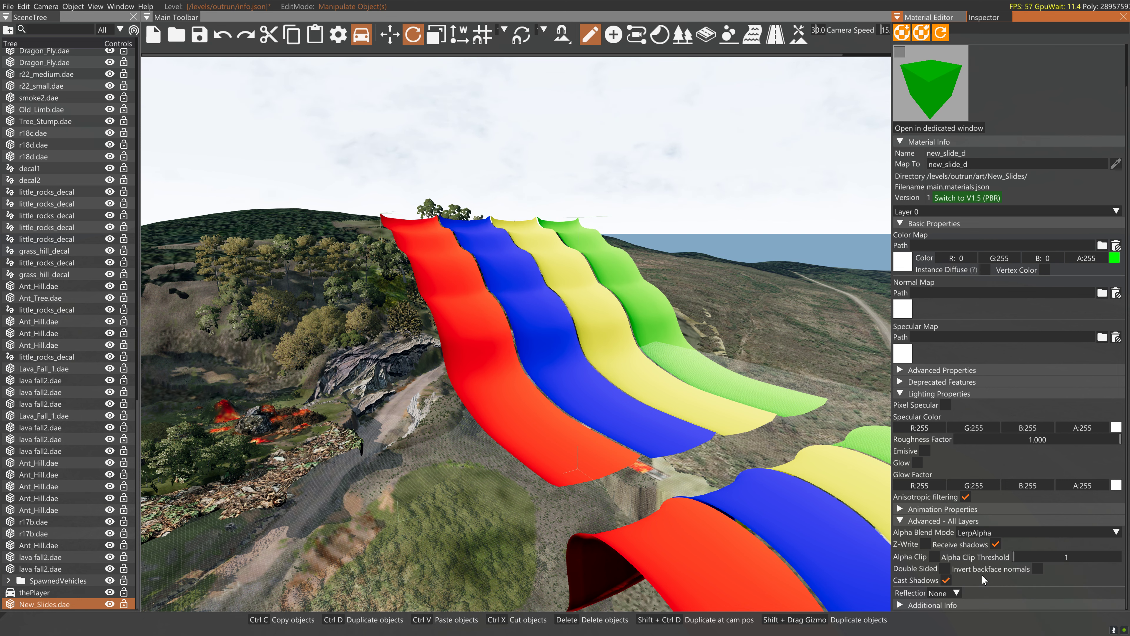
{"action": "right_click_drag", "start_coordinate": [702, 484], "coordinate": [912, 396]}
{"action": "left_click_drag", "start_coordinate": [1097, 257], "coordinate": [1042, 260]}
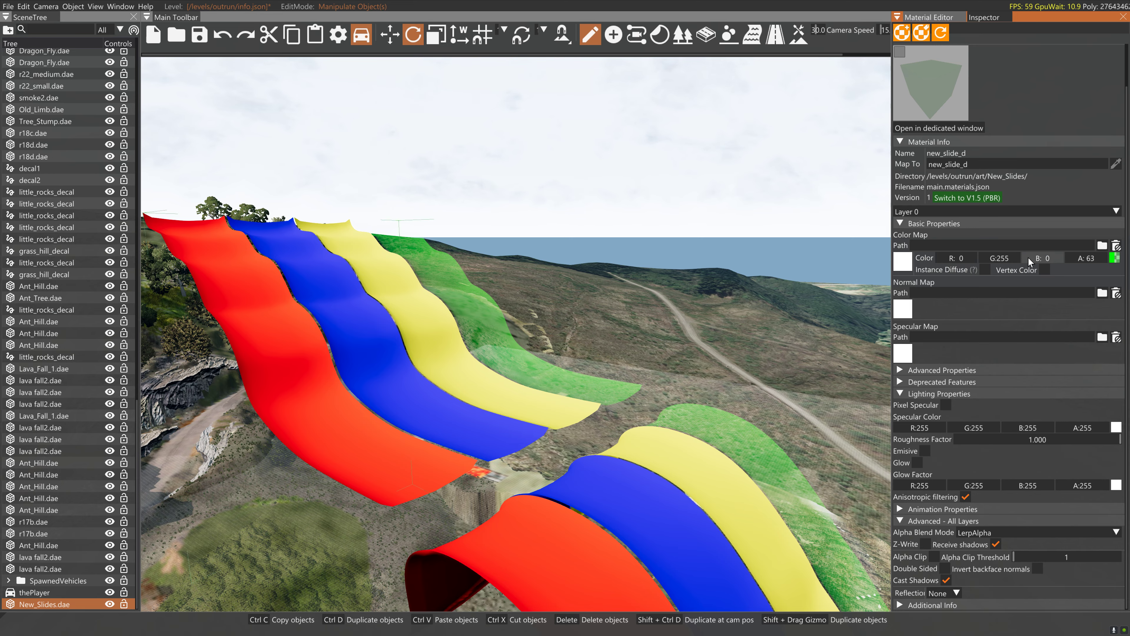
{"action": "key", "text": "d"}
{"action": "right_click_drag", "start_coordinate": [854, 390], "coordinate": [441, 400]}
{"action": "key", "text": "d"}
{"action": "key", "text": "a"}
{"action": "mouse_move", "coordinate": [1087, 258]}
{"action": "left_mouse_down"}
{"action": "mouse_move", "coordinate": [1127, 259]}
{"action": "mouse_move", "coordinate": [1069, 259]}
{"action": "mouse_move", "coordinate": [1081, 260]}
{"action": "left_mouse_up"}
{"action": "key", "text": "a"}
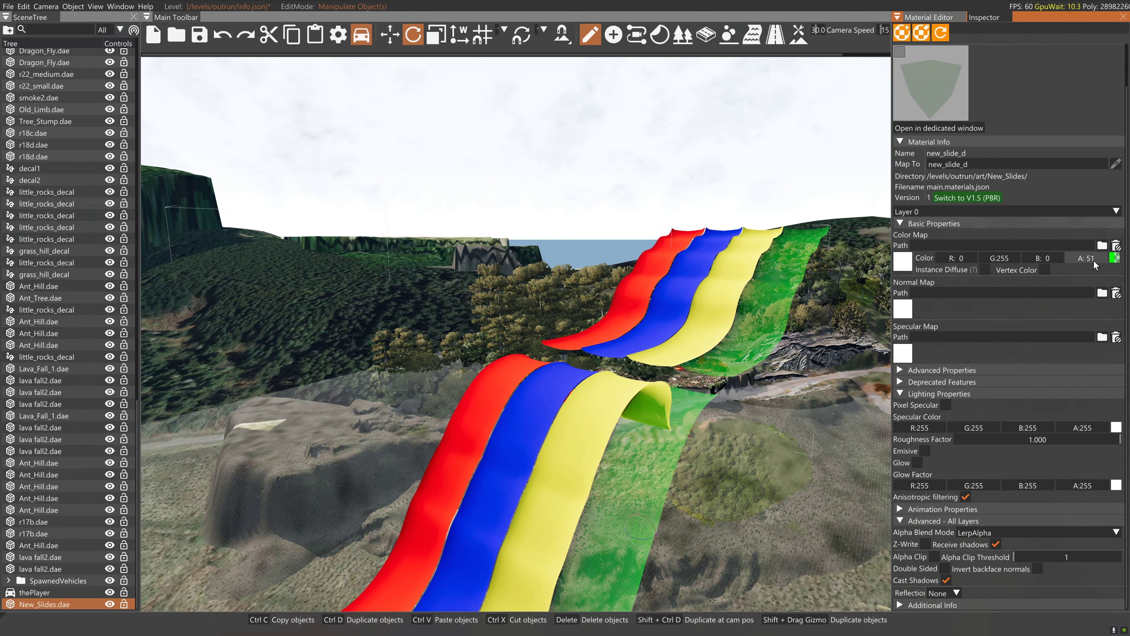
- Restore the new_slide_d material to a color alpha of 255 and an Alpha Blend Mode of None
{"action": "key", "text": "a"}
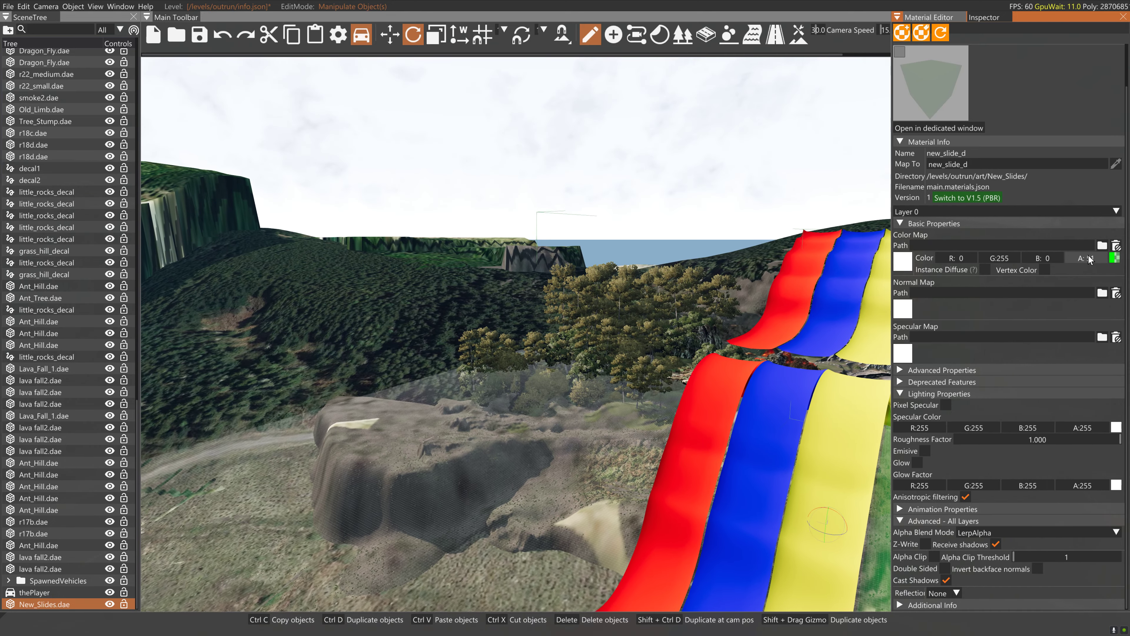
{"action": "key", "text": "d"}
{"action": "key", "text": "s"}
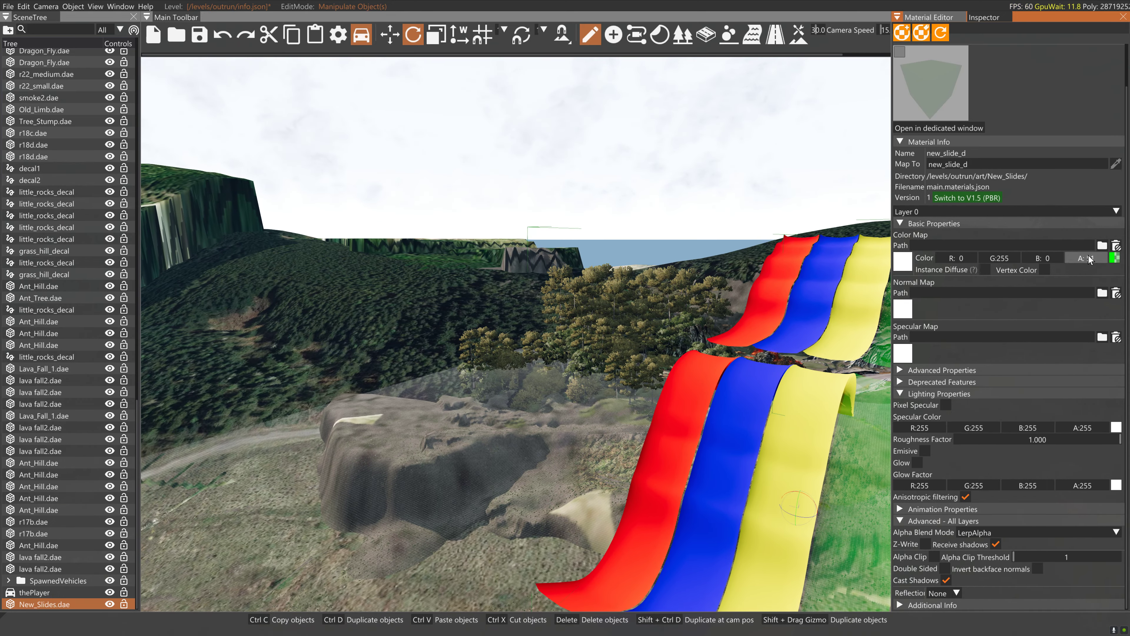
{"action": "type", "text": "255"}
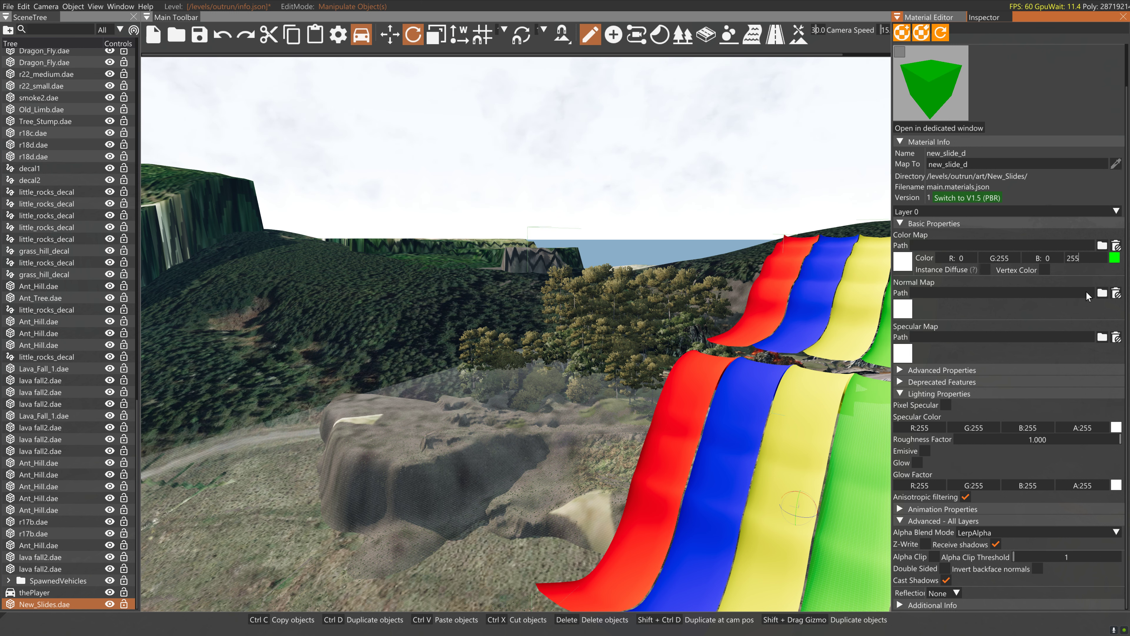
{"action": "left_click", "coordinate": [1014, 533]}
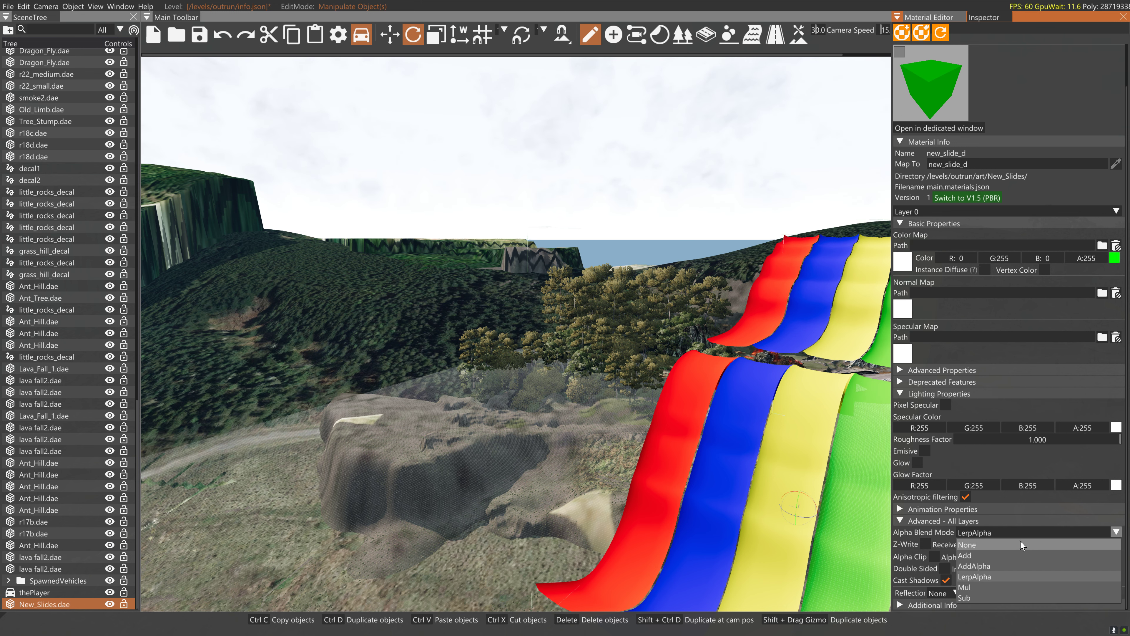
{"action": "left_click", "coordinate": [1017, 544]}
- Save all changed materials and rebuild the level's collision
{"action": "scroll", "coordinate": [1082, 126], "scroll_direction": "up", "scroll_amount": 2}
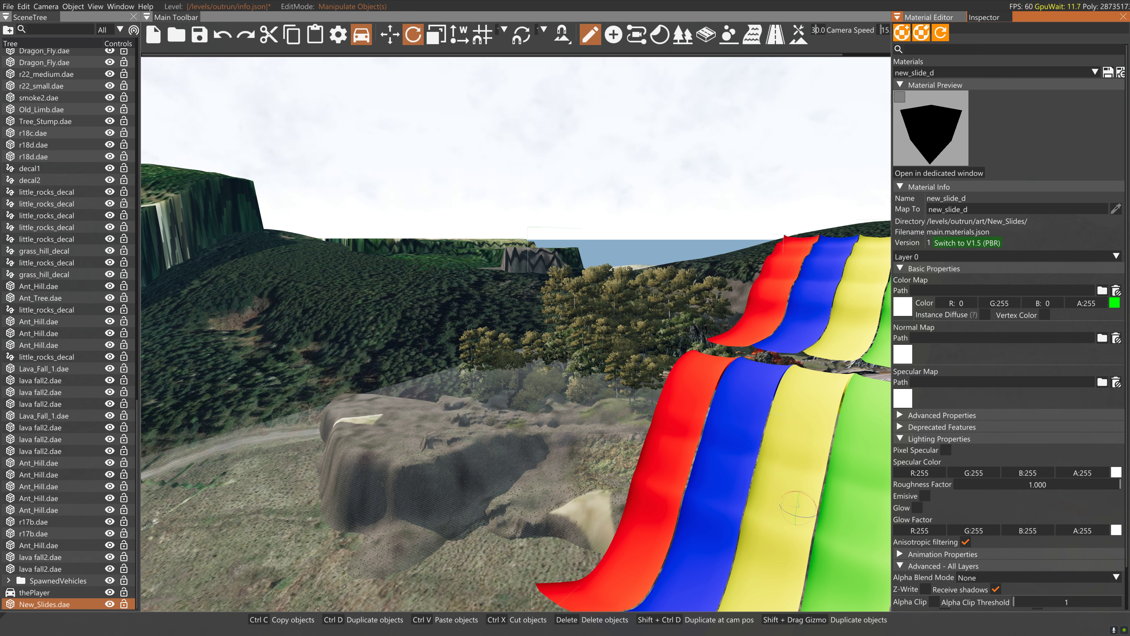
{"action": "left_click", "coordinate": [1121, 74]}
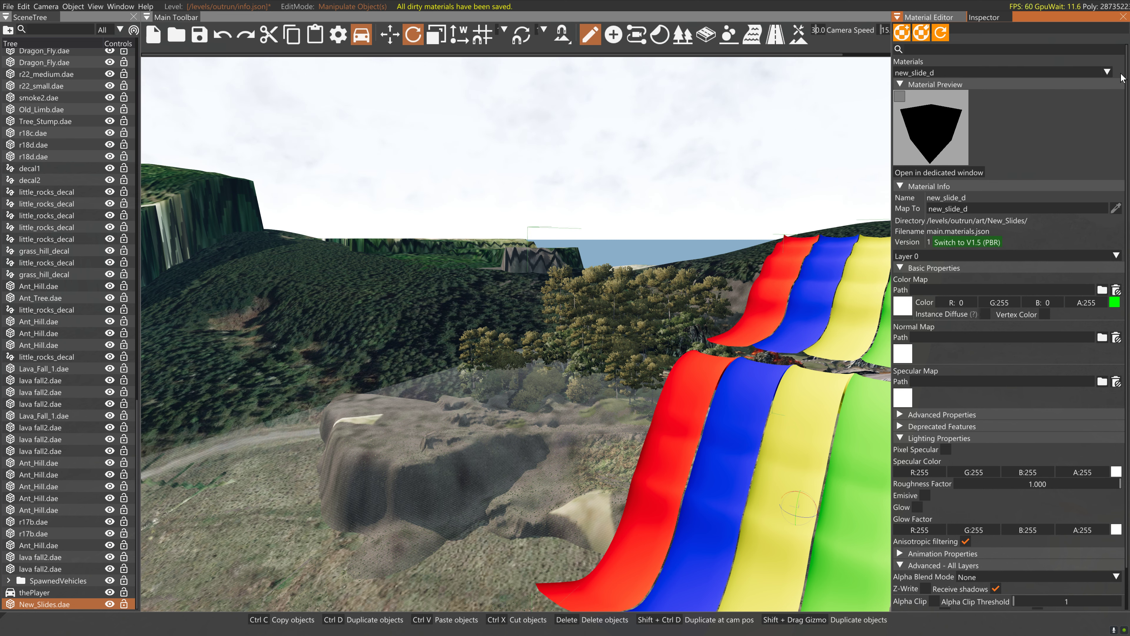
{"action": "key", "text": "f"}
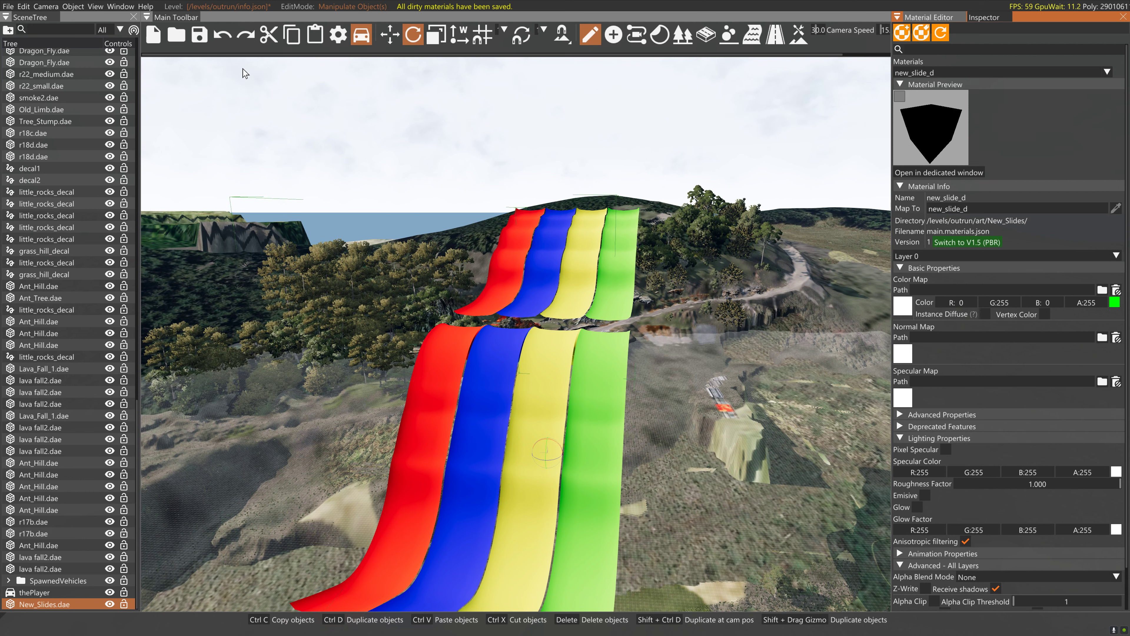
{"action": "left_click", "coordinate": [24, 6]}
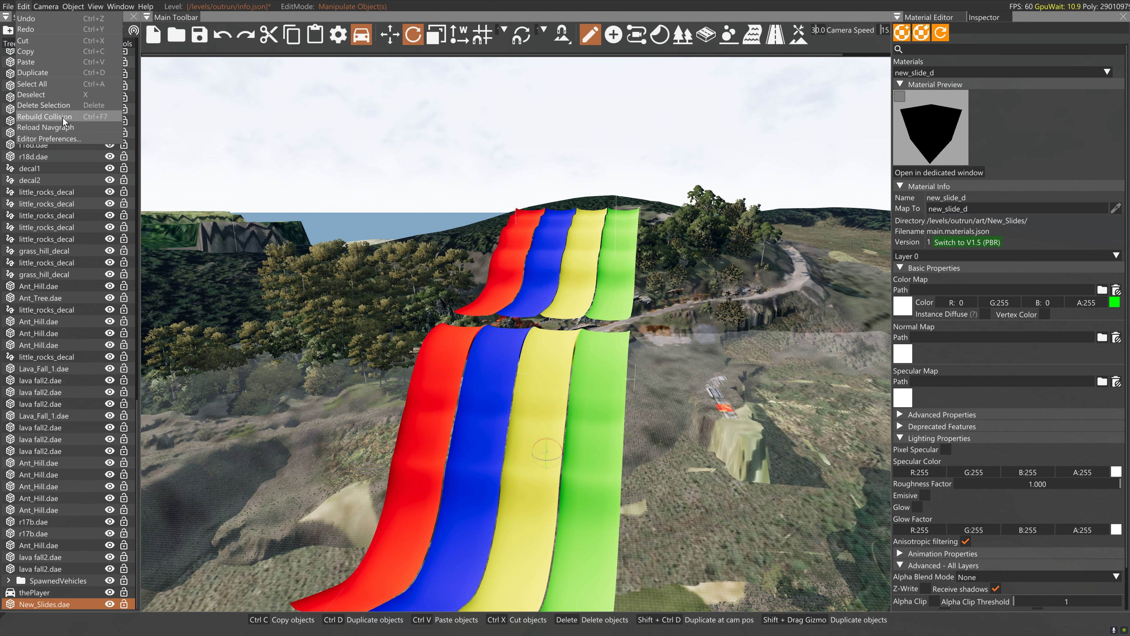
{"action": "left_click", "coordinate": [41, 117]}
- Bring the thePlayer truck to the camera position above the red lane's upper end and rotate it to face down the slide
{"action": "right_click_drag", "start_coordinate": [517, 334], "coordinate": [146, 437]}
{"action": "key", "text": "w"}
{"action": "key", "text": "w"}
{"action": "key", "text": "w"}
{"action": "key", "text": "s"}
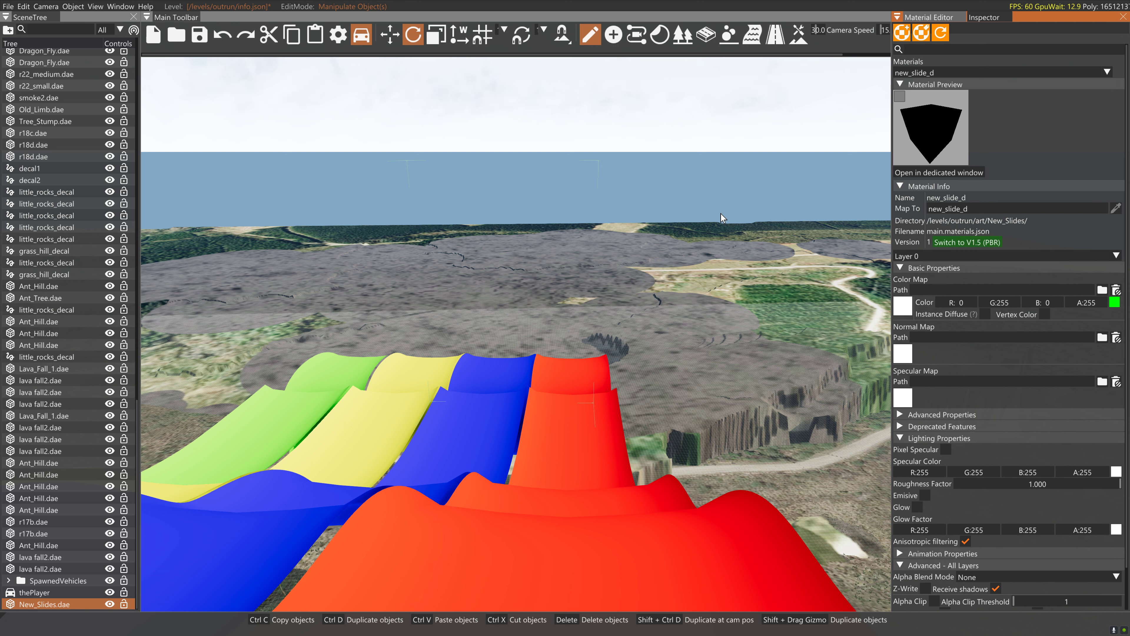
{"action": "left_click", "coordinate": [22, 593]}
{"action": "right_click", "coordinate": [23, 595]}
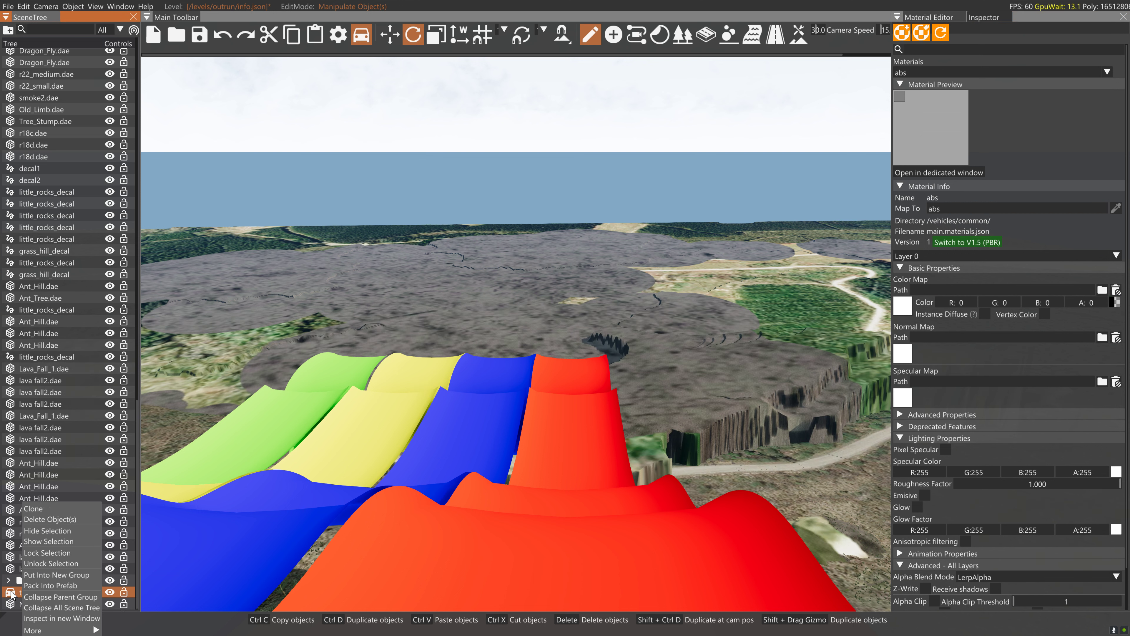
{"action": "mouse_move", "coordinate": [55, 634]}
{"action": "left_click", "coordinate": [120, 631]}
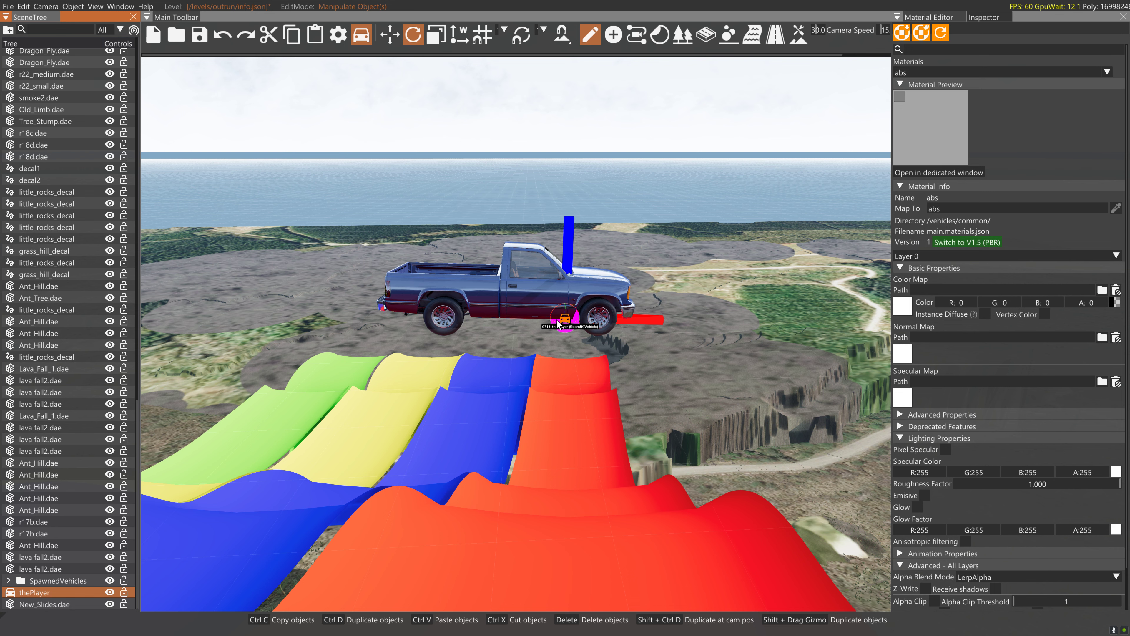
{"action": "left_click_drag", "start_coordinate": [558, 324], "coordinate": [579, 314]}
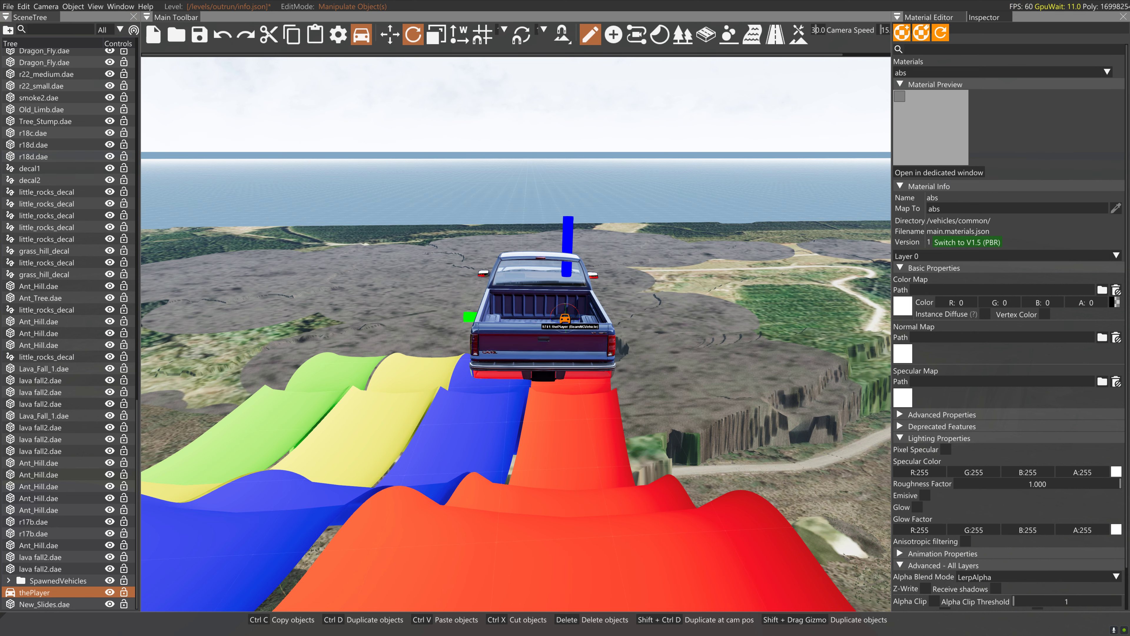
- Move the thePlayer truck into place at the upper end of the red lane
{"action": "key", "text": "s"}
{"action": "right_click_drag", "start_coordinate": [579, 313], "coordinate": [777, 307]}
{"action": "key", "text": "a"}
{"action": "key", "text": "s"}
{"action": "key", "text": "1"}
{"action": "left_click_drag", "start_coordinate": [621, 349], "coordinate": [723, 371]}
- Paste a copy of the truck at the upper end of each of the blue, yellow and green lanes, adjusting their positions
{"action": "mouse_move", "coordinate": [710, 393]}
{"action": "right_mouse_down"}
{"action": "mouse_move", "coordinate": [877, 407]}
{"action": "mouse_move", "coordinate": [696, 394]}
{"action": "right_mouse_up"}
{"action": "key", "text": "a"}
{"action": "right_click_drag", "start_coordinate": [518, 379], "coordinate": [550, 356]}
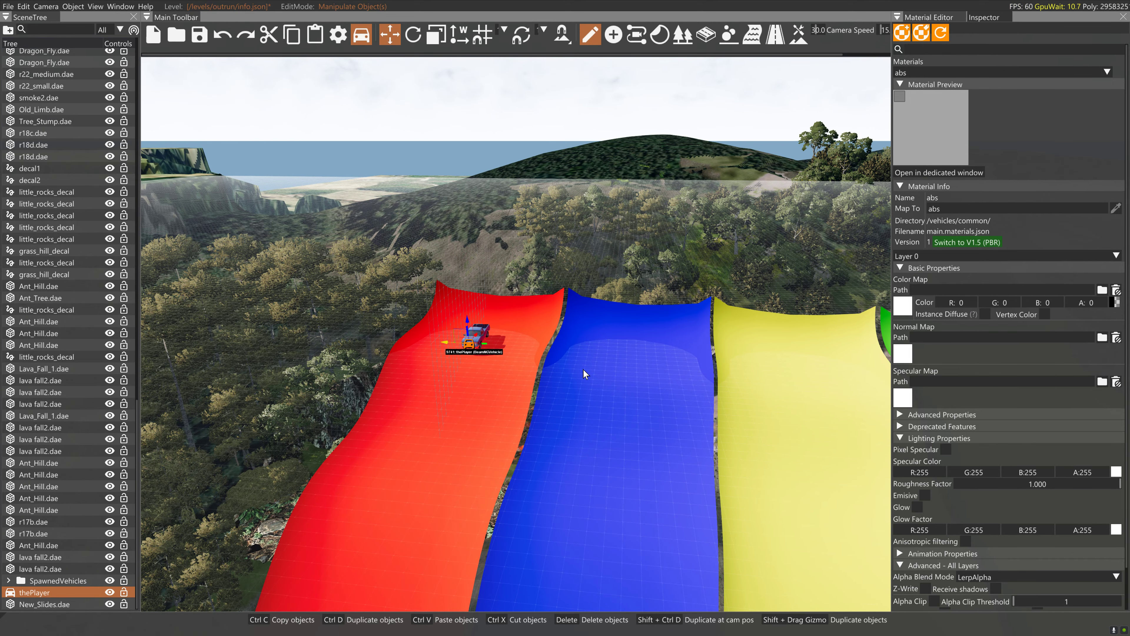
{"action": "key", "text": "ctrl+v"}
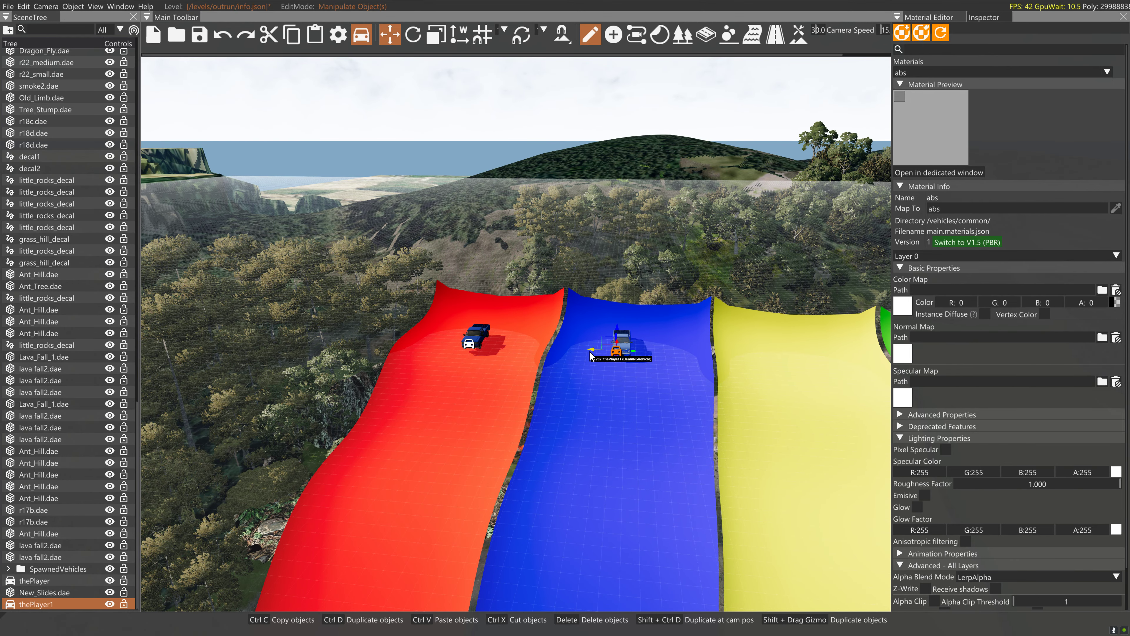
{"action": "key", "text": "ctrl+v"}
{"action": "right_click_drag", "start_coordinate": [678, 365], "coordinate": [770, 360]}
{"action": "left_click_drag", "start_coordinate": [579, 332], "coordinate": [579, 323]}
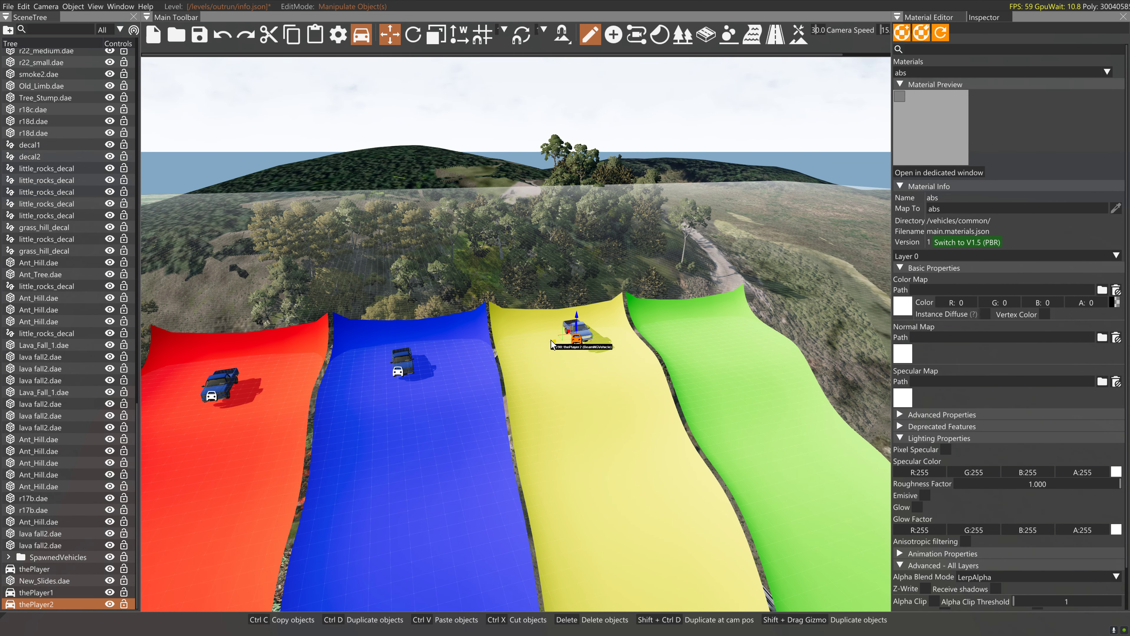
{"action": "key", "text": "ctrl+v"}
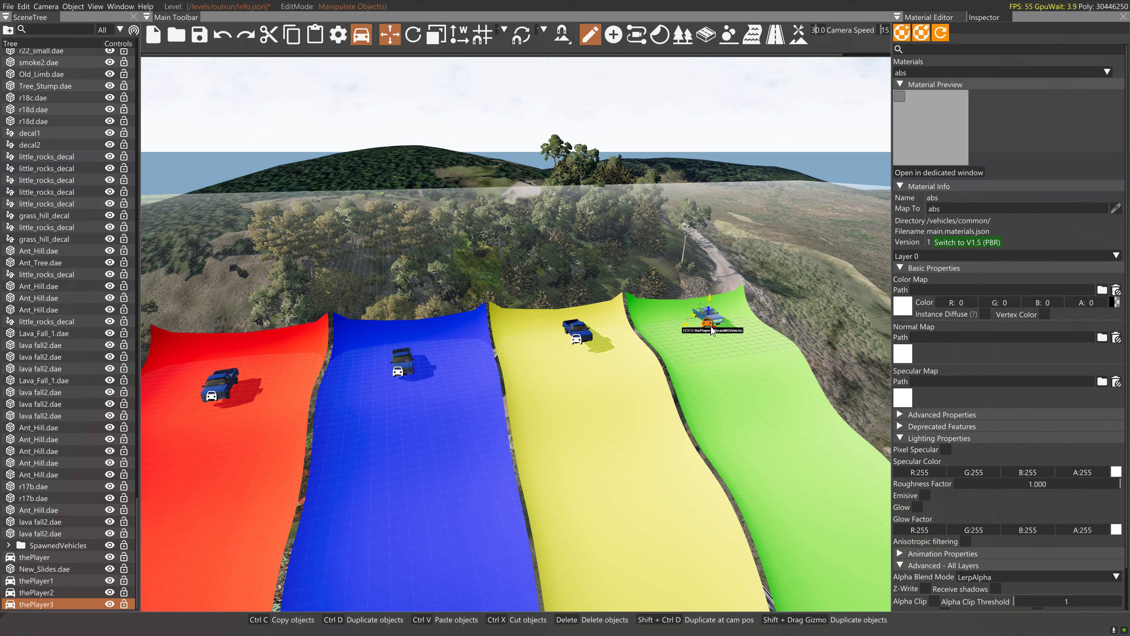
{"action": "left_click_drag", "start_coordinate": [693, 316], "coordinate": [701, 324]}
- Select the truck on the yellow lane and nudge its position slightly
{"action": "left_click", "coordinate": [572, 333]}
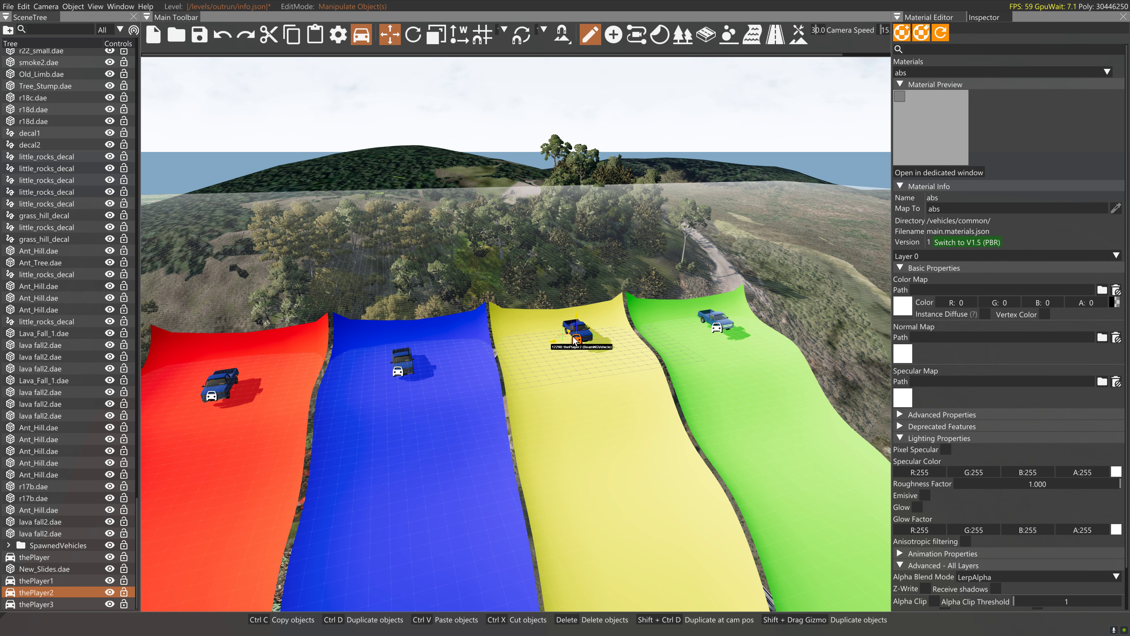
{"action": "key", "text": "a"}
{"action": "right_click_drag", "start_coordinate": [568, 332], "coordinate": [576, 339]}
{"action": "left_click_drag", "start_coordinate": [581, 335], "coordinate": [588, 336]}
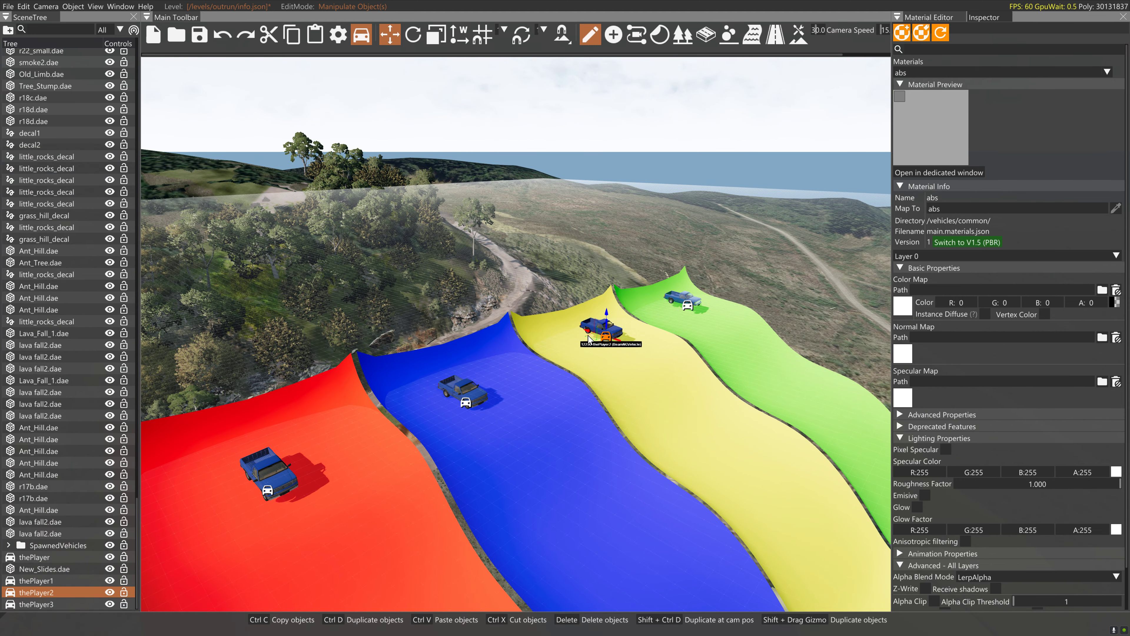
- Select the blue-lane truck and the red-lane truck in turn and check their placement on the slides from the side
{"action": "left_click", "coordinate": [466, 402]}
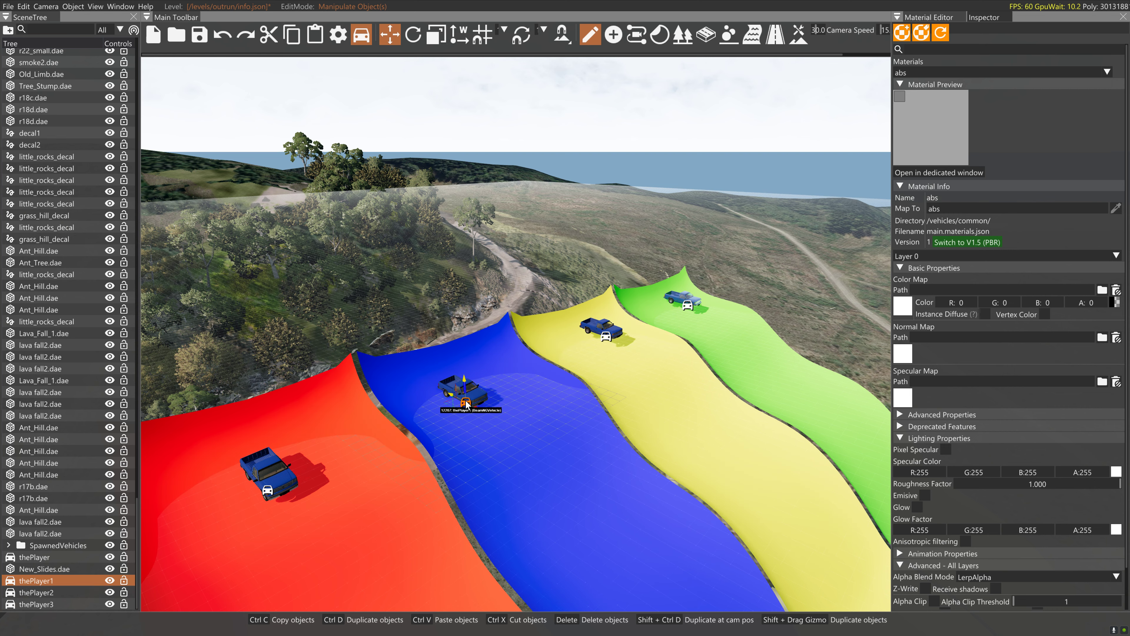
{"action": "key", "text": "s"}
{"action": "right_click_drag", "start_coordinate": [465, 406], "coordinate": [525, 423]}
{"action": "key", "text": "a"}
{"action": "key", "text": "w"}
{"action": "key", "text": "w"}
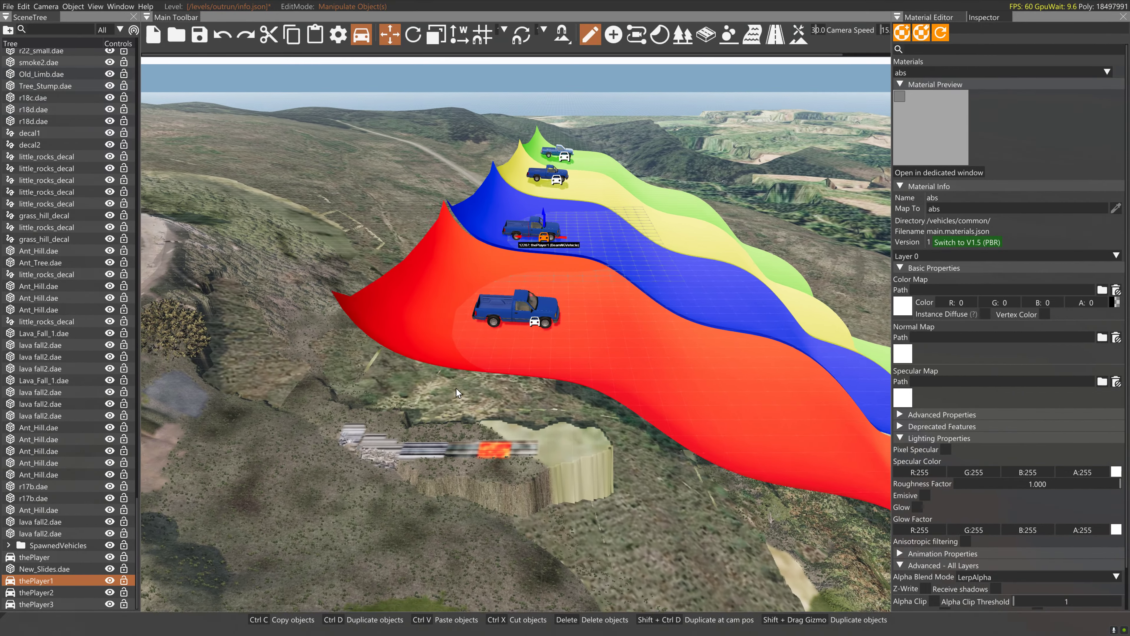
{"action": "left_click", "coordinate": [518, 328]}
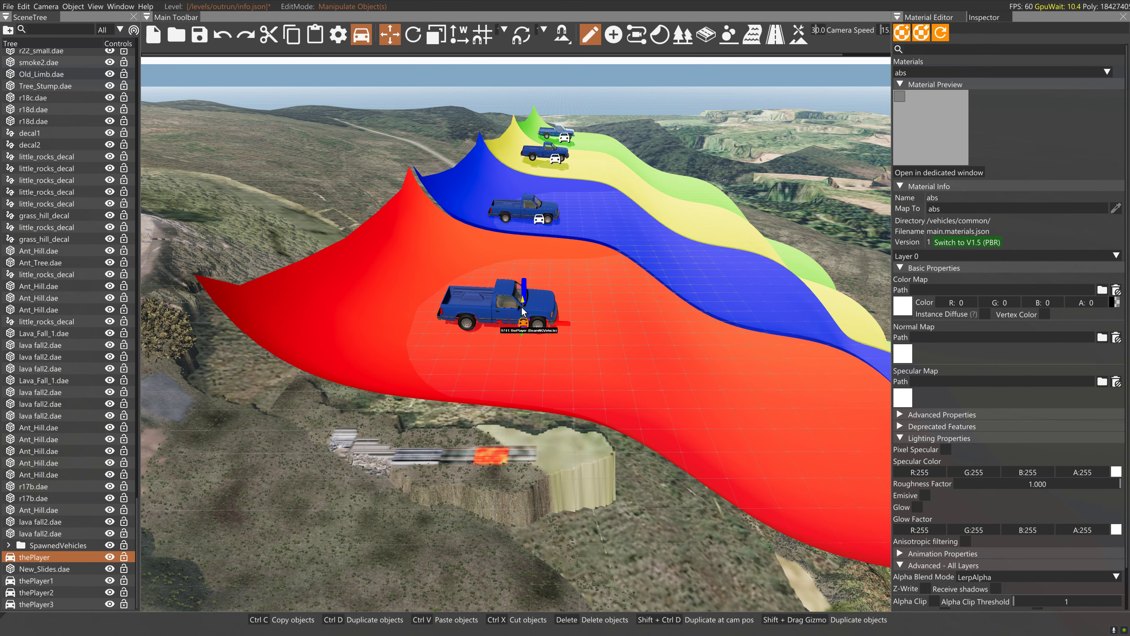
{"action": "right_click_drag", "start_coordinate": [526, 319], "coordinate": [548, 323]}
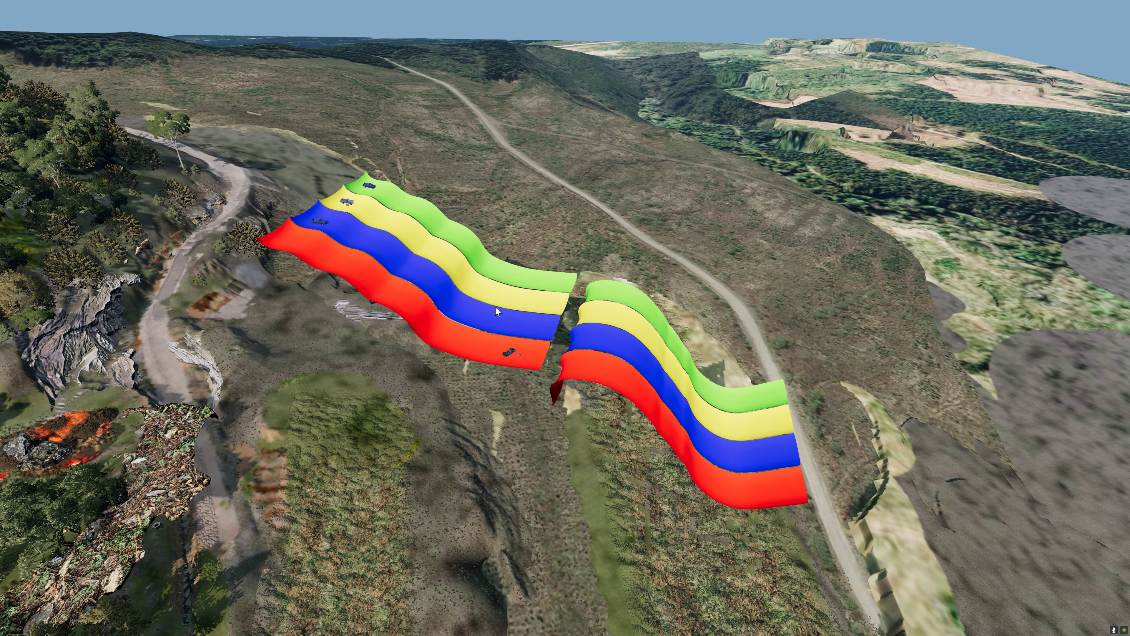
- Return to the level editor and switch to the River editor at the upper end of the slides
{"action": "key", "text": "F11"}
{"action": "left_click", "coordinate": [497, 348]}
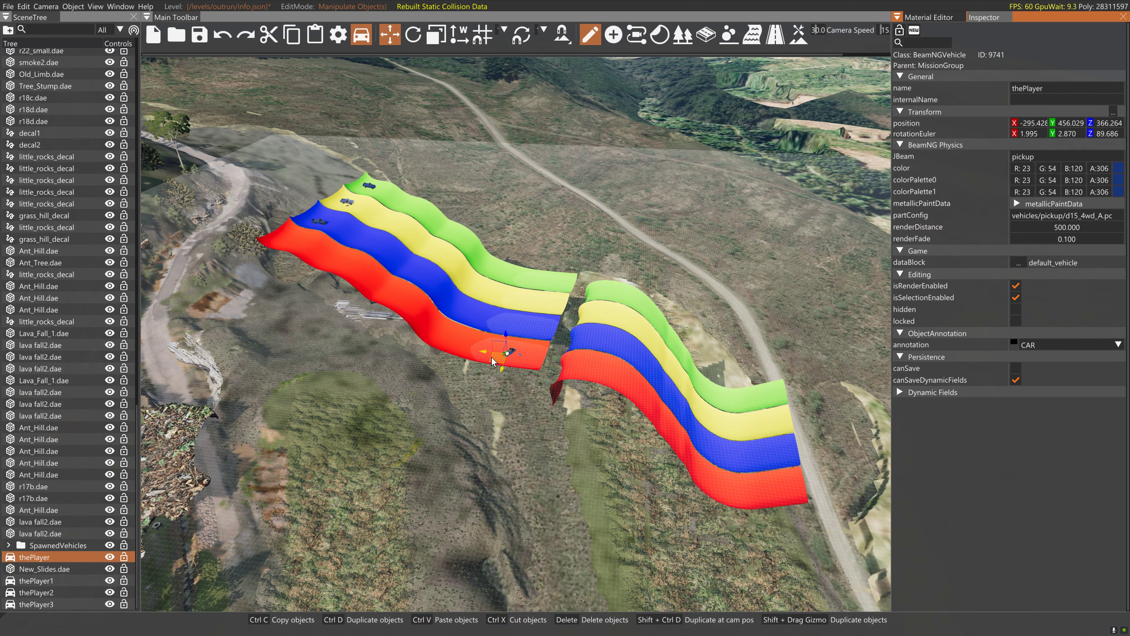
{"action": "left_click", "coordinate": [566, 265]}
{"action": "right_click_drag", "start_coordinate": [566, 265], "coordinate": [646, 290]}
{"action": "key", "text": "w"}
{"action": "key", "text": "s"}
{"action": "key", "text": "s"}
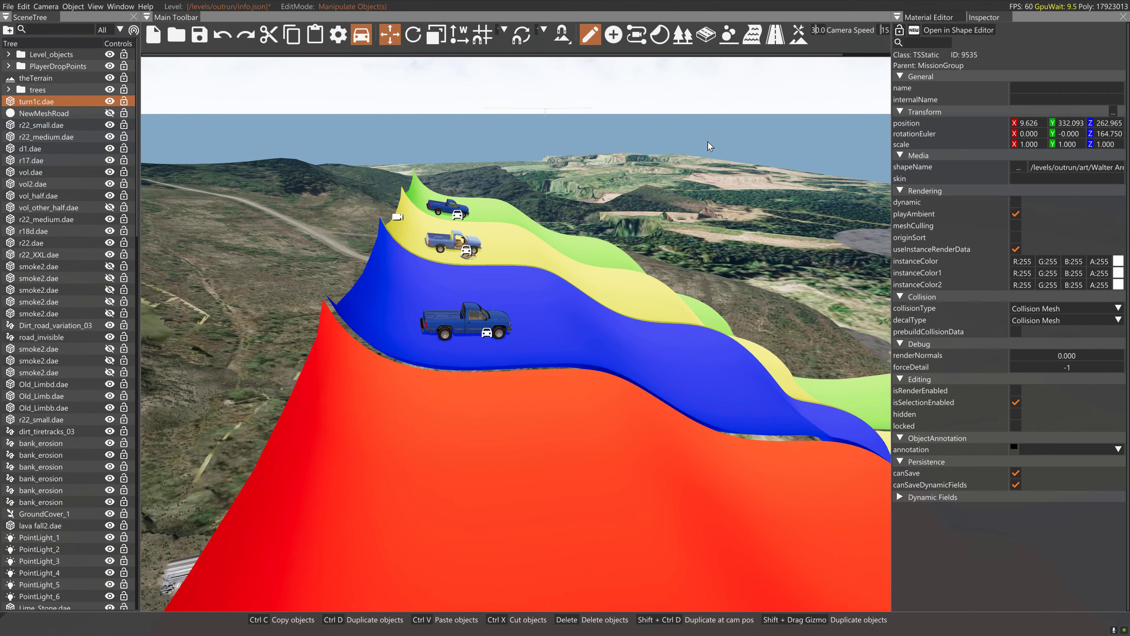
{"action": "key", "text": "s"}
{"action": "key", "text": "d"}
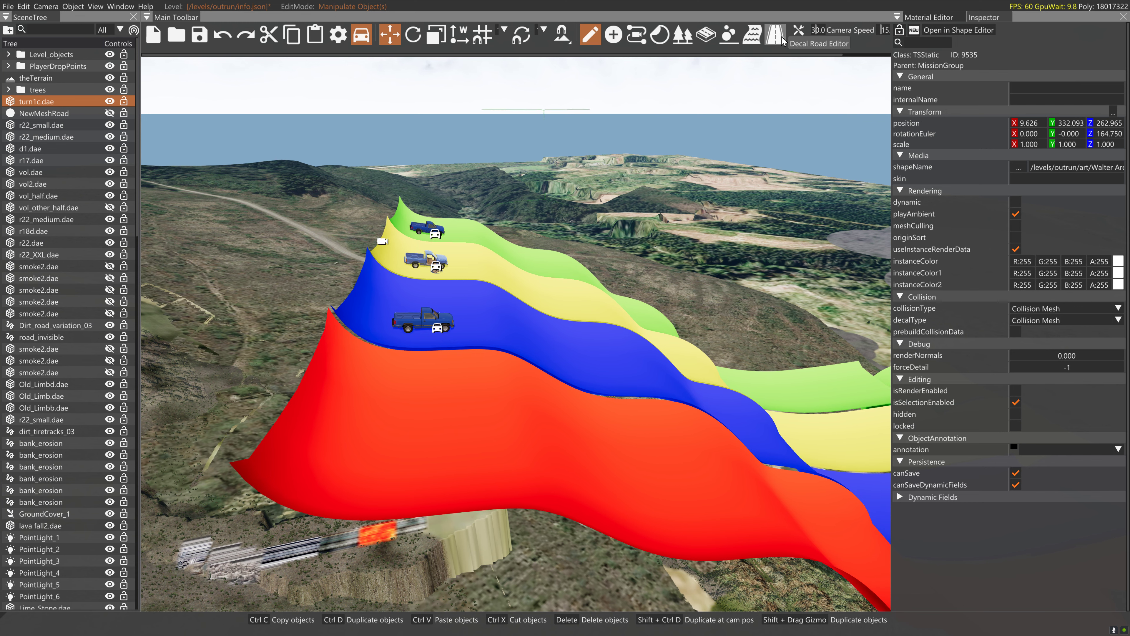
{"action": "left_click", "coordinate": [752, 35]}
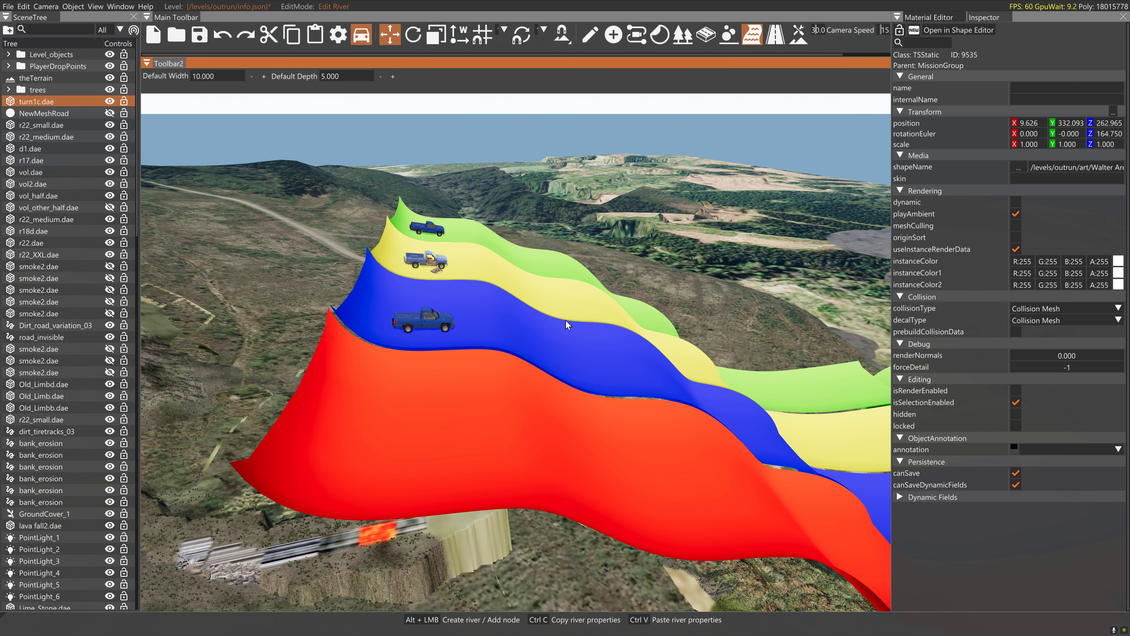
- Create a river at the upper end of the blue slide and place its first four nodes down the lane
{"action": "mouse_move", "coordinate": [507, 367]}
{"action": "right_mouse_down"}
{"action": "mouse_move", "coordinate": [479, 261]}
{"action": "mouse_move", "coordinate": [380, 282]}
{"action": "mouse_move", "coordinate": [379, 386]}
{"action": "mouse_move", "coordinate": [434, 485]}
{"action": "mouse_move", "coordinate": [508, 359]}
{"action": "mouse_move", "coordinate": [499, 364]}
{"action": "right_mouse_up"}
{"action": "key", "text": "w"}
{"action": "key", "text": "w"}
{"action": "key", "text": "s"}
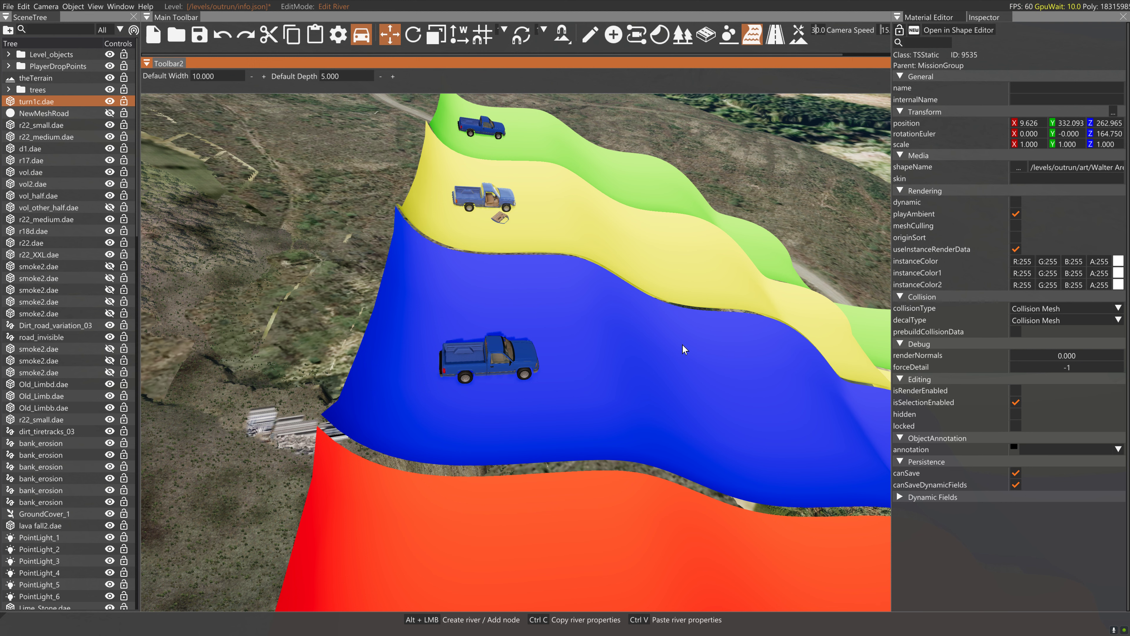
{"action": "left_click", "coordinate": [465, 323], "text": "alt"}
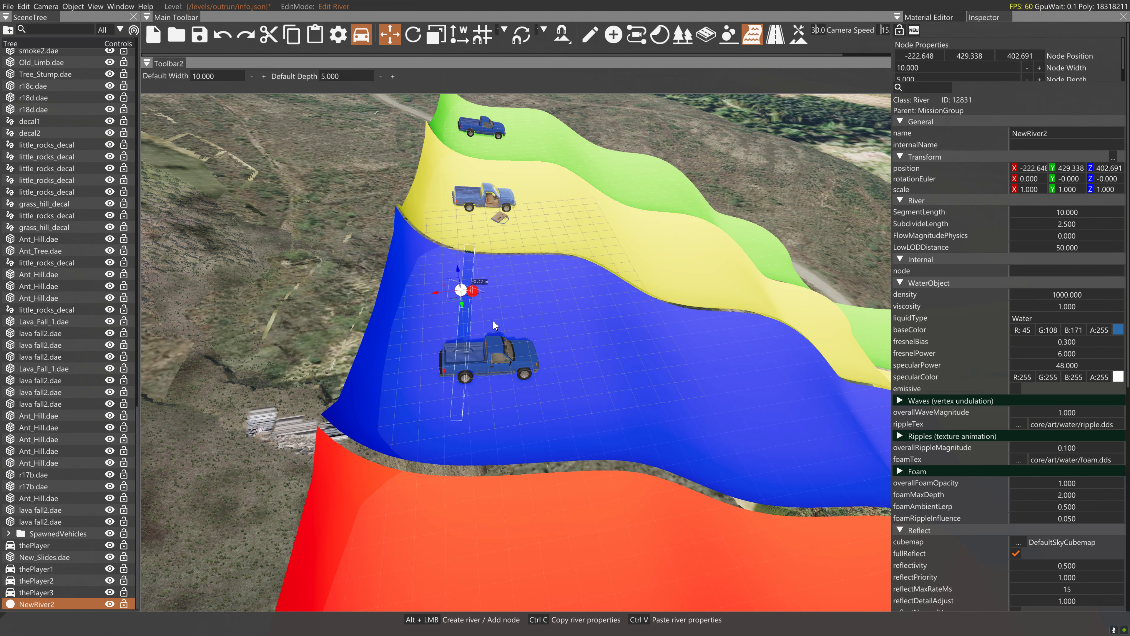
{"action": "left_click", "coordinate": [651, 359], "text": "alt"}
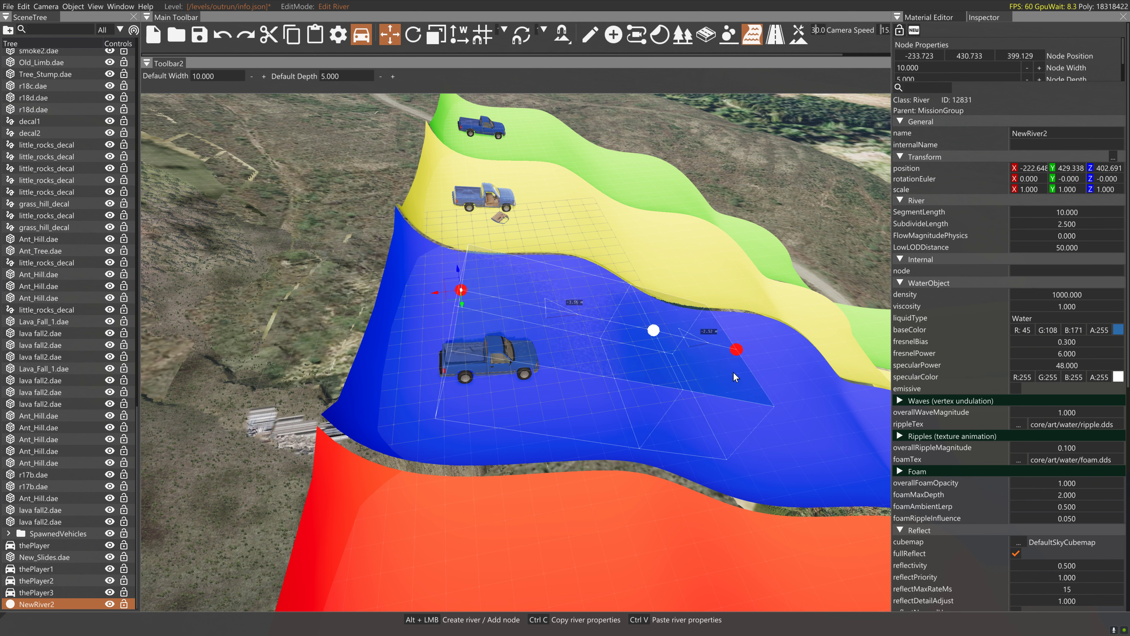
{"action": "left_click", "coordinate": [748, 384], "text": "alt"}
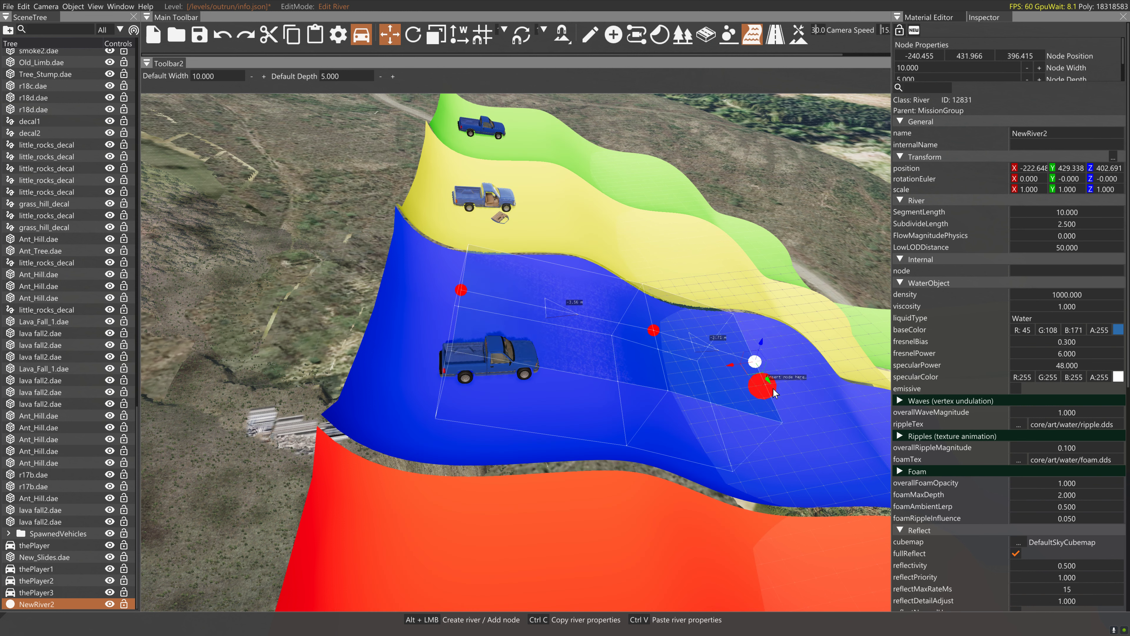
{"action": "left_click", "coordinate": [831, 403], "text": "alt"}
- Extend the river with three more nodes along the middle bumps to the foot of the blue slide's slope
{"action": "key", "text": "d"}
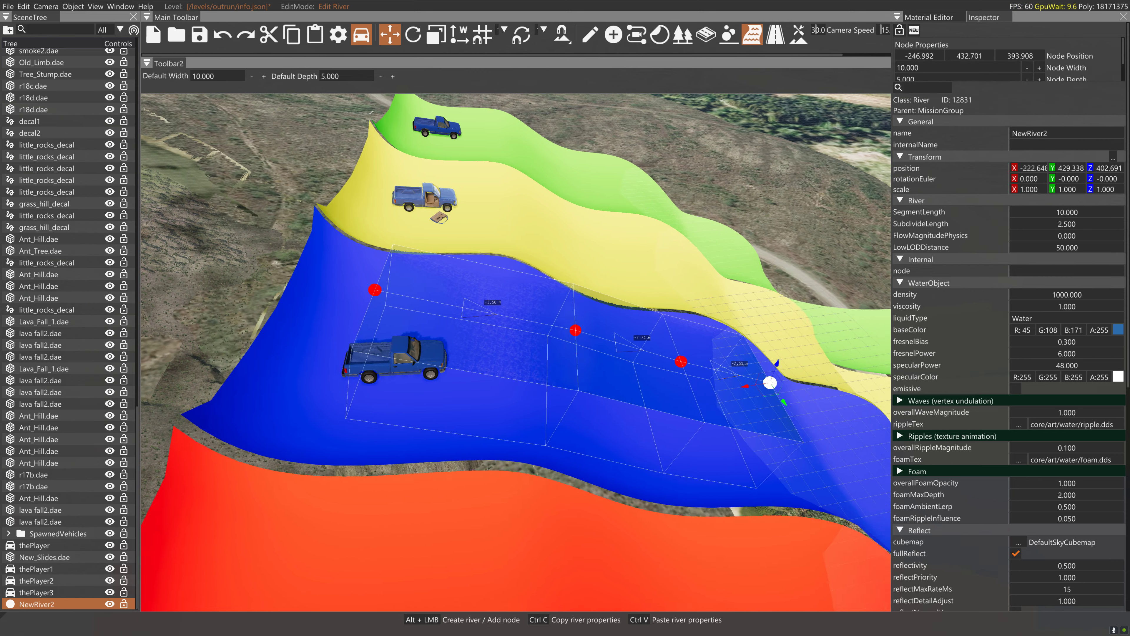
{"action": "right_click_drag", "start_coordinate": [776, 417], "coordinate": [895, 295]}
{"action": "key", "text": "w"}
{"action": "key", "text": "s"}
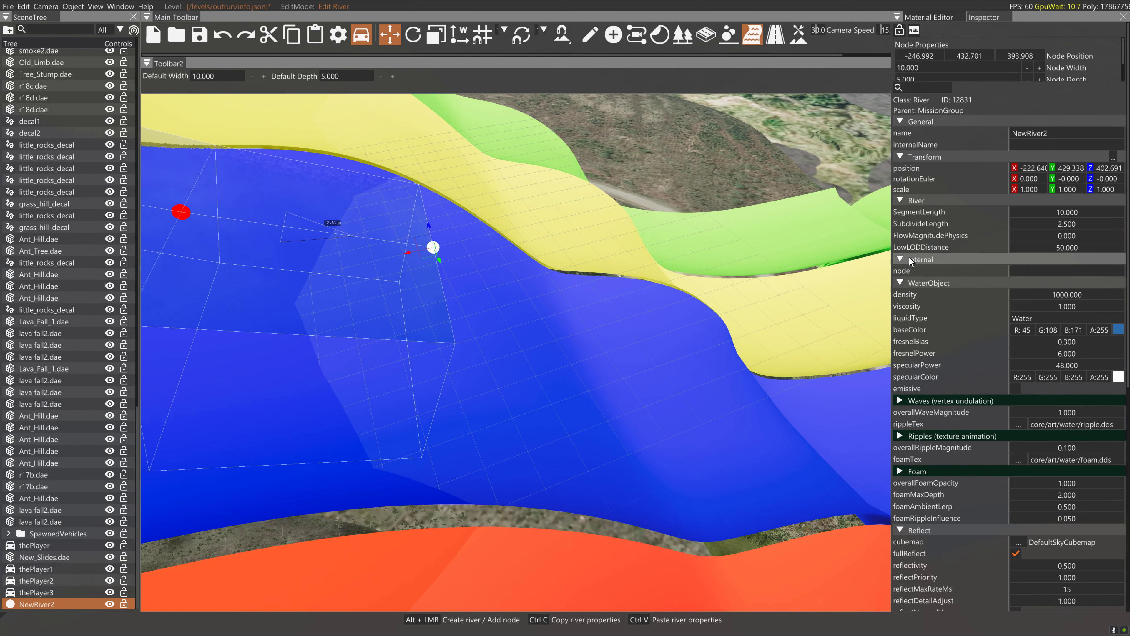
{"action": "key", "text": "d"}
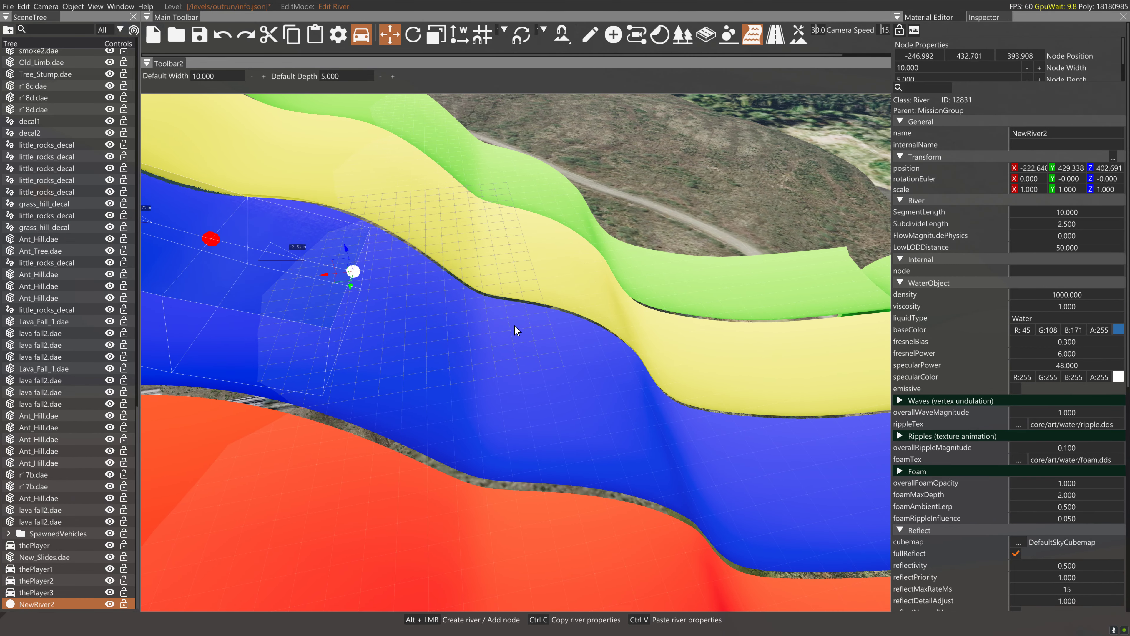
{"action": "key", "text": "alt"}
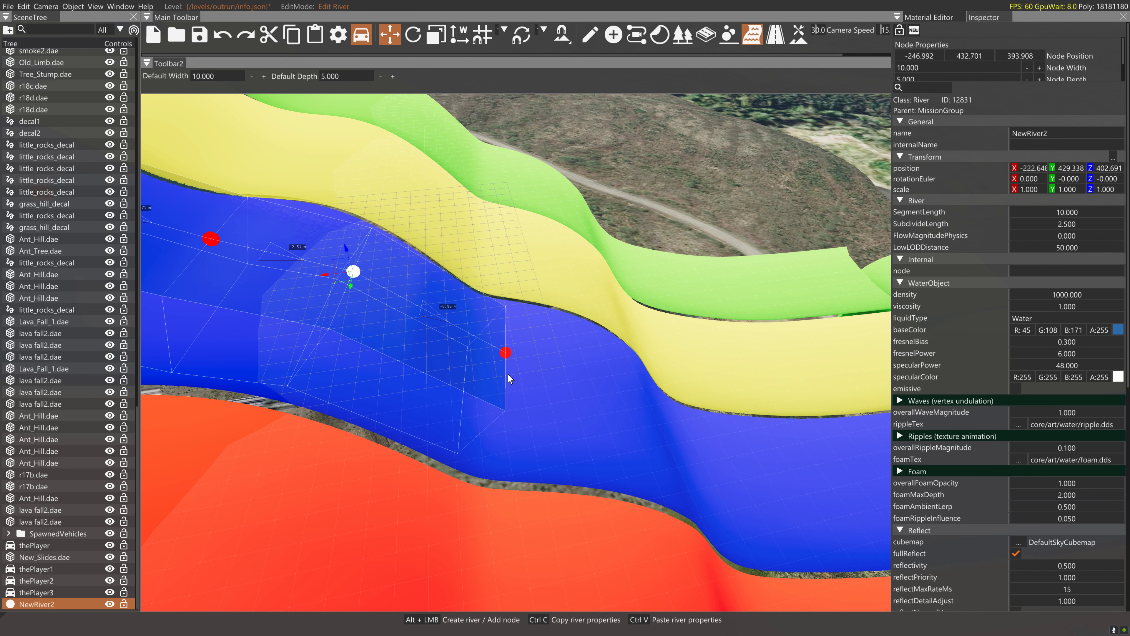
{"action": "left_click", "coordinate": [495, 375], "text": "alt"}
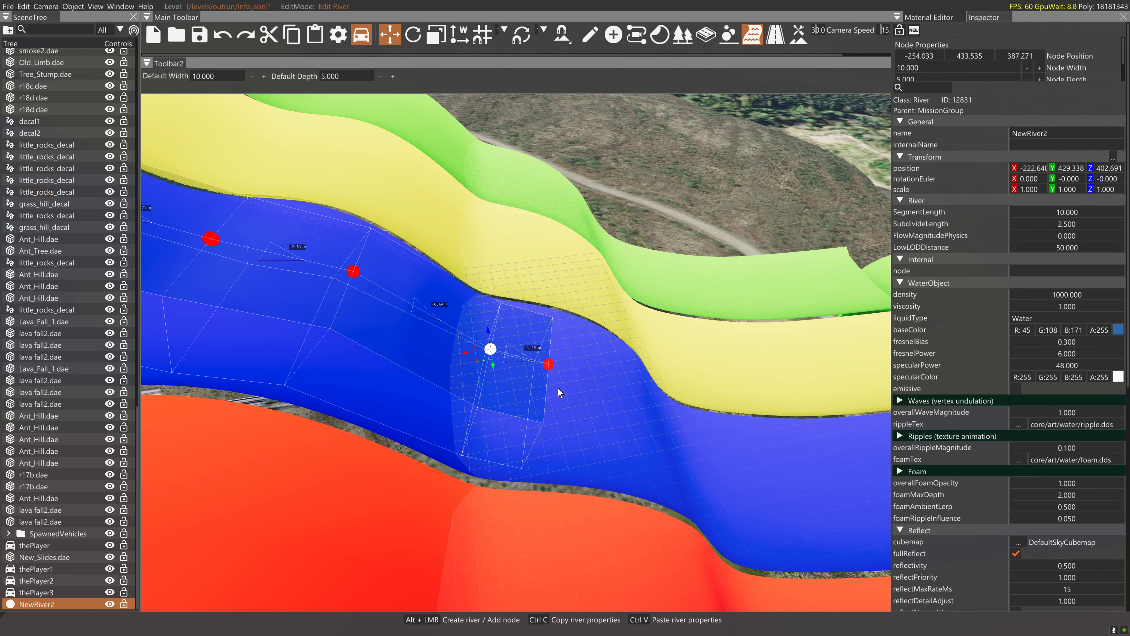
{"action": "left_click", "coordinate": [608, 398], "text": "alt"}
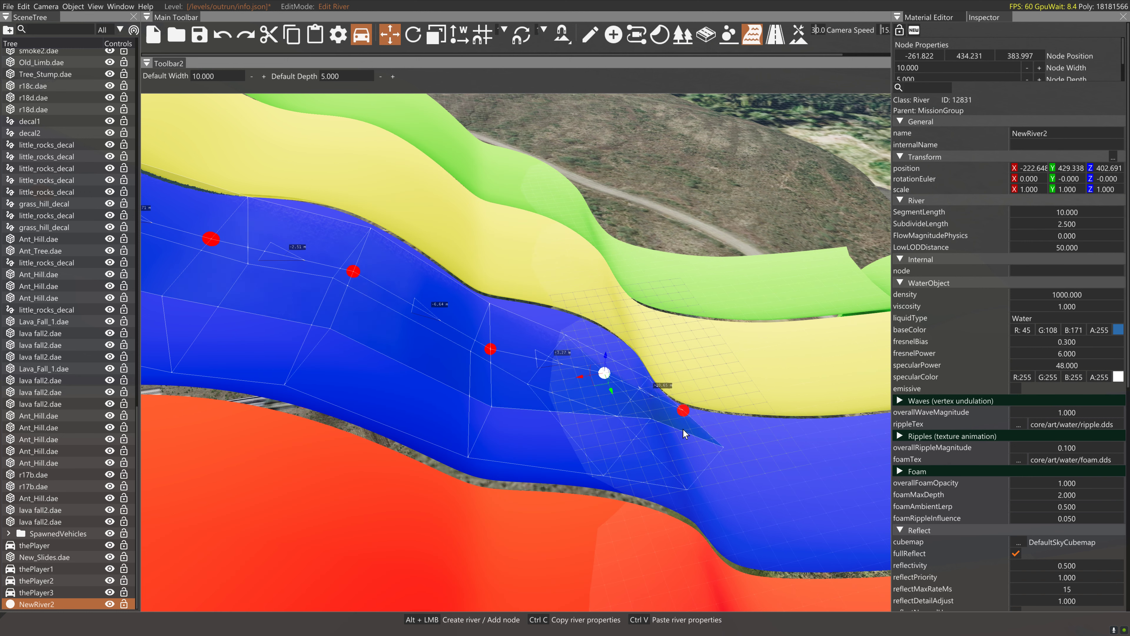
{"action": "left_click", "coordinate": [694, 446], "text": "alt"}
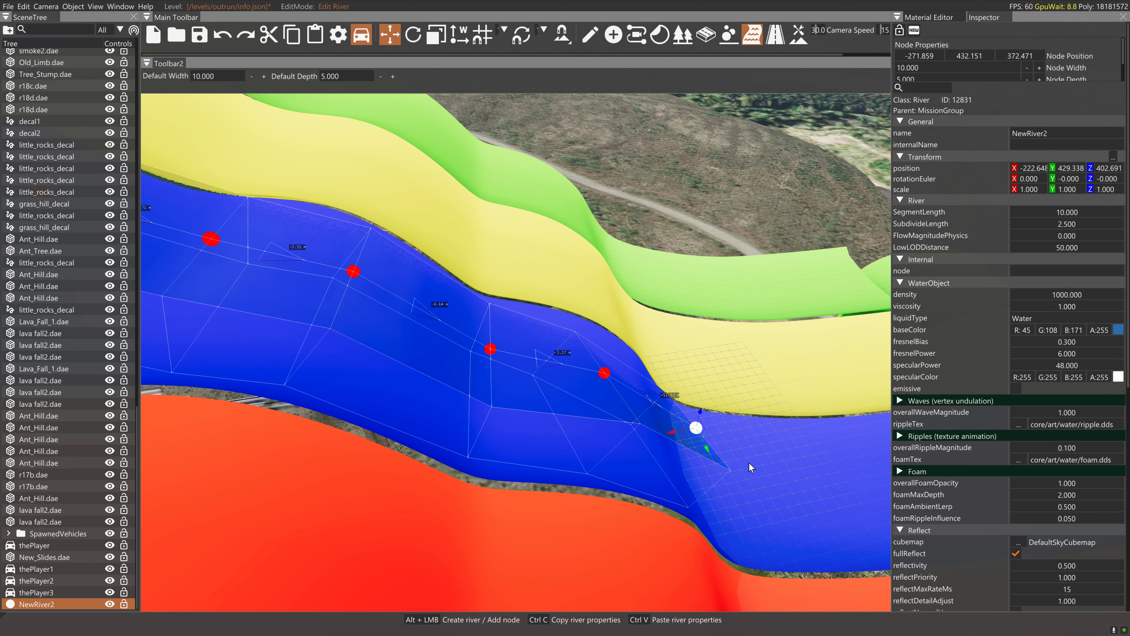
- Shift the newest river node sideways toward the middle of the blue lane, to Y 435.176
{"action": "key", "text": "d"}
{"action": "right_click_drag", "start_coordinate": [749, 467], "coordinate": [533, 398]}
{"action": "left_click_drag", "start_coordinate": [509, 363], "coordinate": [482, 375]}
{"action": "key", "text": "a"}
{"action": "right_click_drag", "start_coordinate": [482, 377], "coordinate": [523, 404]}
- Add a river node on the flat lower section of the blue slide
{"action": "key", "text": "d"}
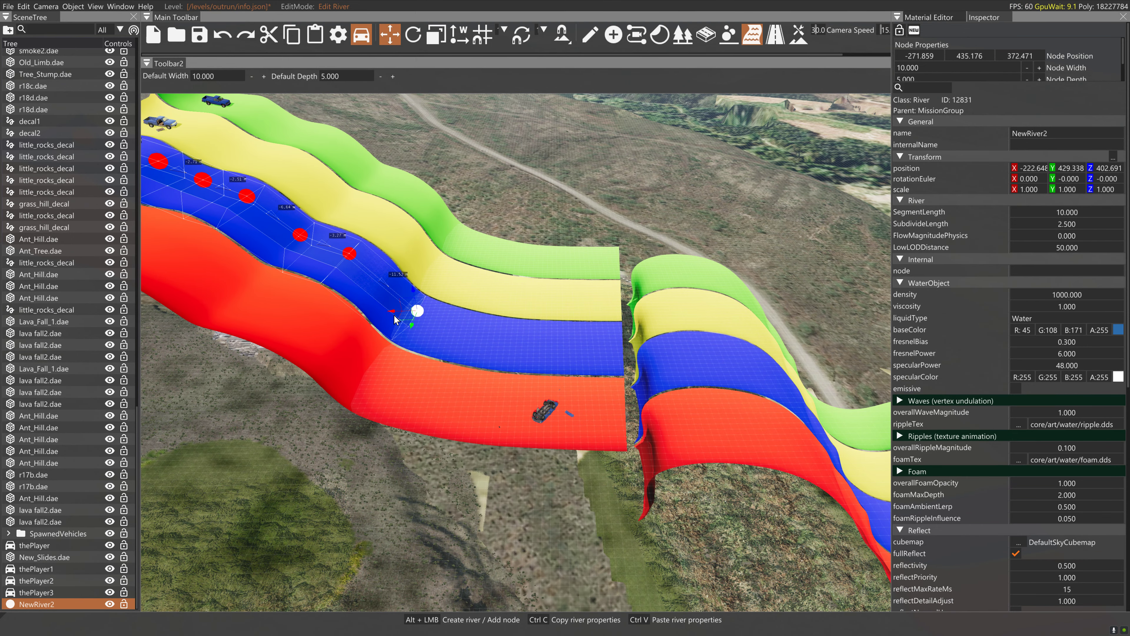
{"action": "left_click", "coordinate": [479, 334], "text": "alt"}
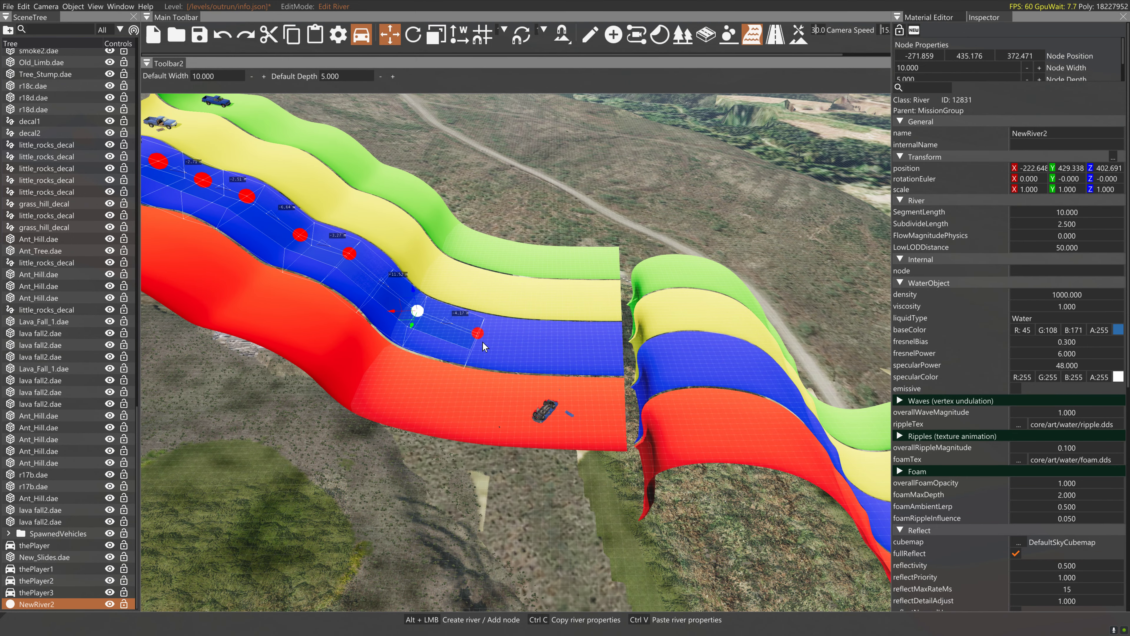
{"action": "left_click_drag", "start_coordinate": [497, 346], "coordinate": [498, 339]}
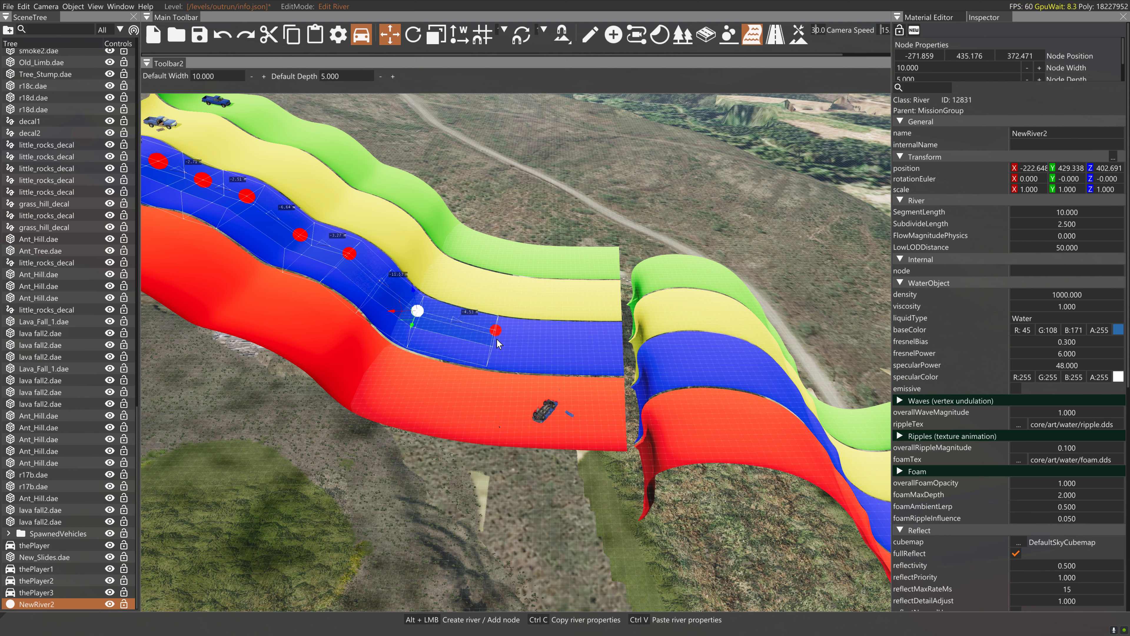
{"action": "left_click", "coordinate": [499, 343]}
{"action": "left_click", "coordinate": [563, 335], "text": "alt"}
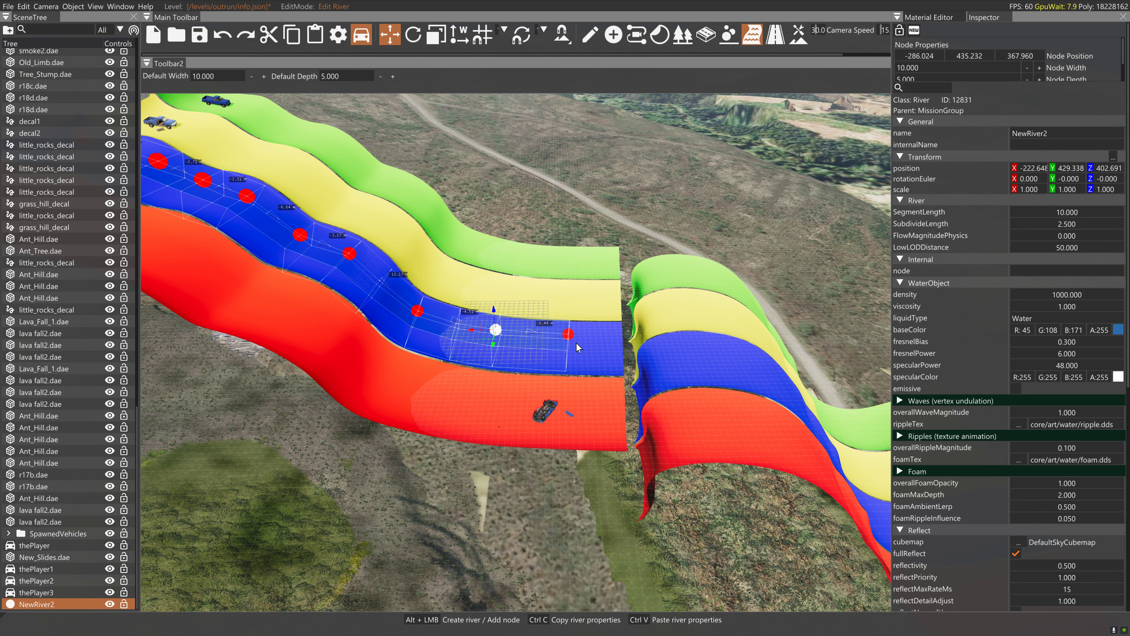
{"action": "left_click", "coordinate": [613, 343]}
{"action": "key", "text": "ctrl+z"}
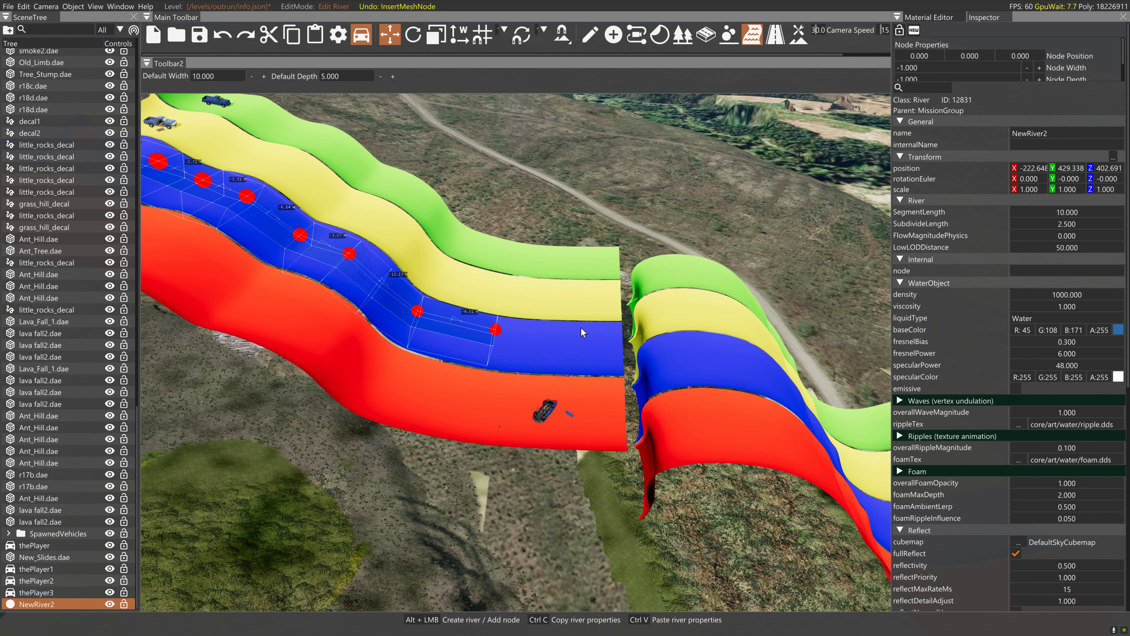
- Continue the river from its last node by placing an end node at the blue slide's lower edge
{"action": "left_click", "coordinate": [497, 331]}
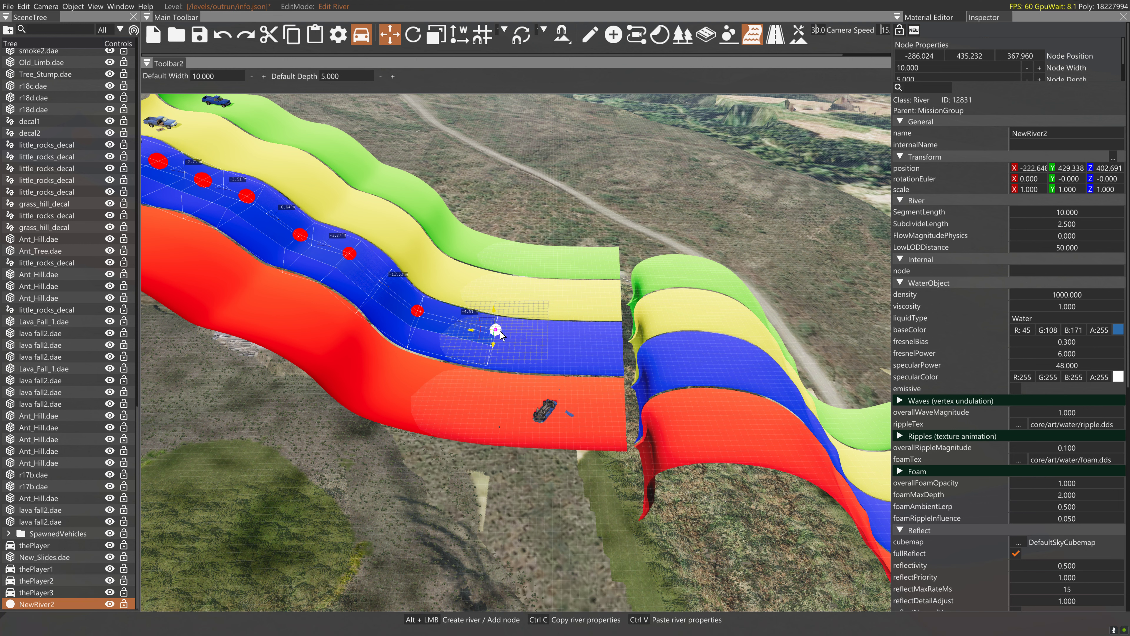
{"action": "left_click", "coordinate": [598, 344], "text": "alt"}
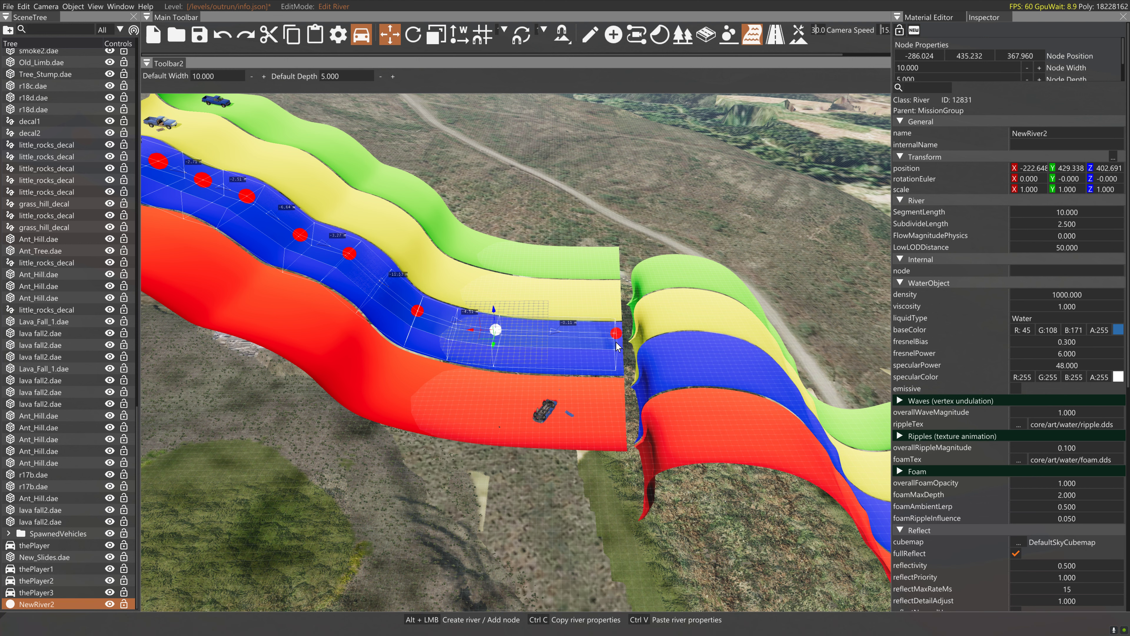
{"action": "left_click", "coordinate": [619, 344]}
- Select all the river's nodes and set their node depth to 1
{"action": "key", "text": "ctrl+a"}
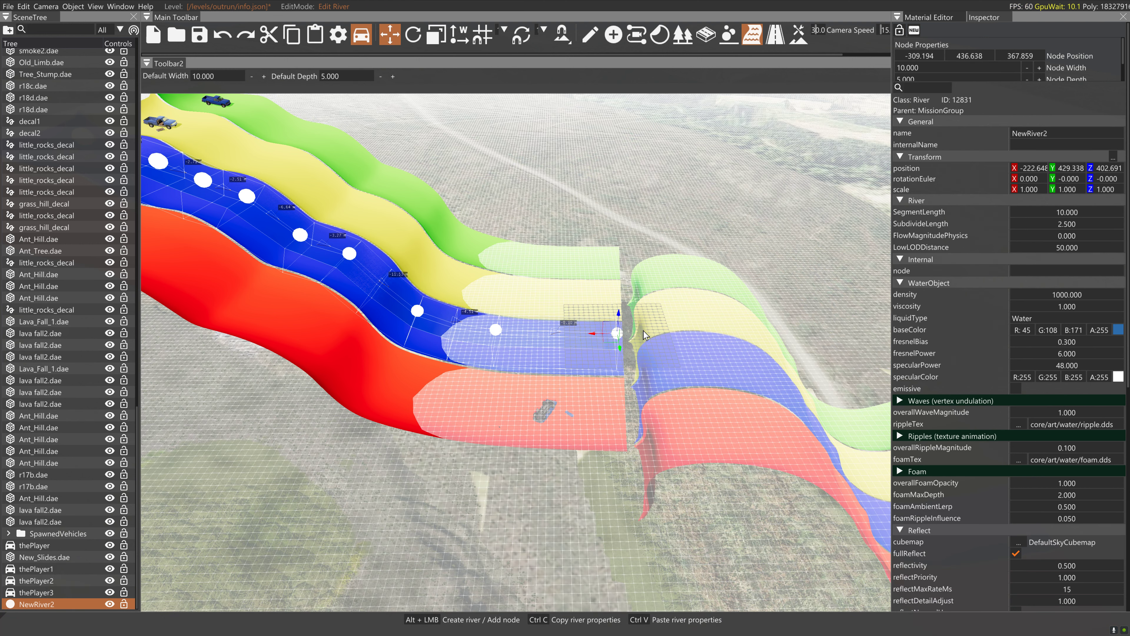
{"action": "right_click_drag", "start_coordinate": [870, 206], "coordinate": [763, 249]}
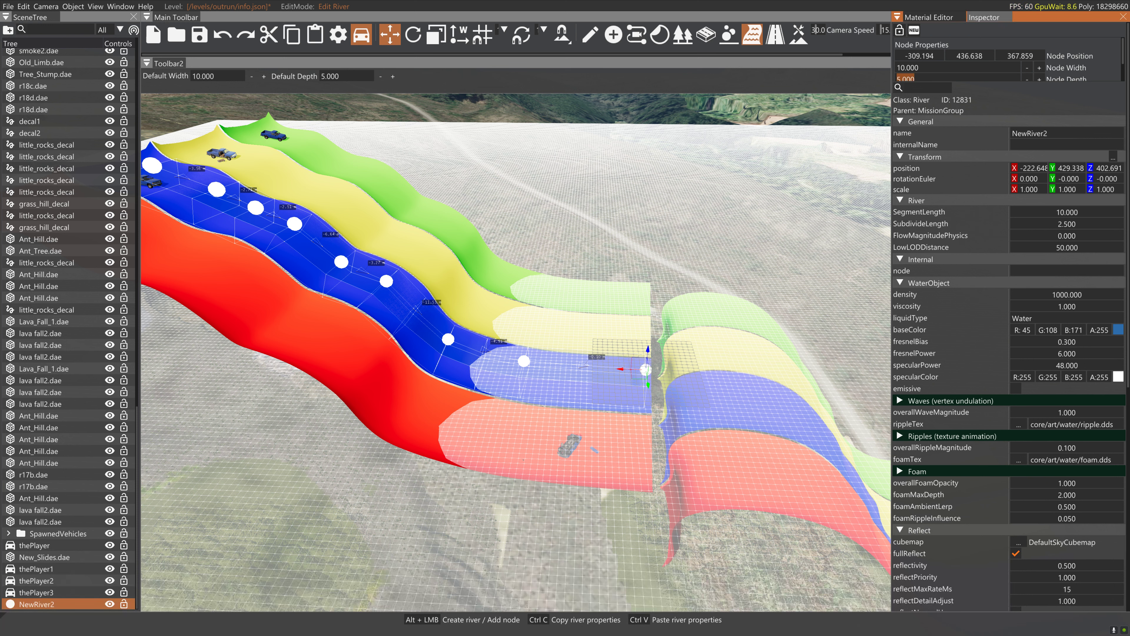
{"action": "key", "text": "Return"}
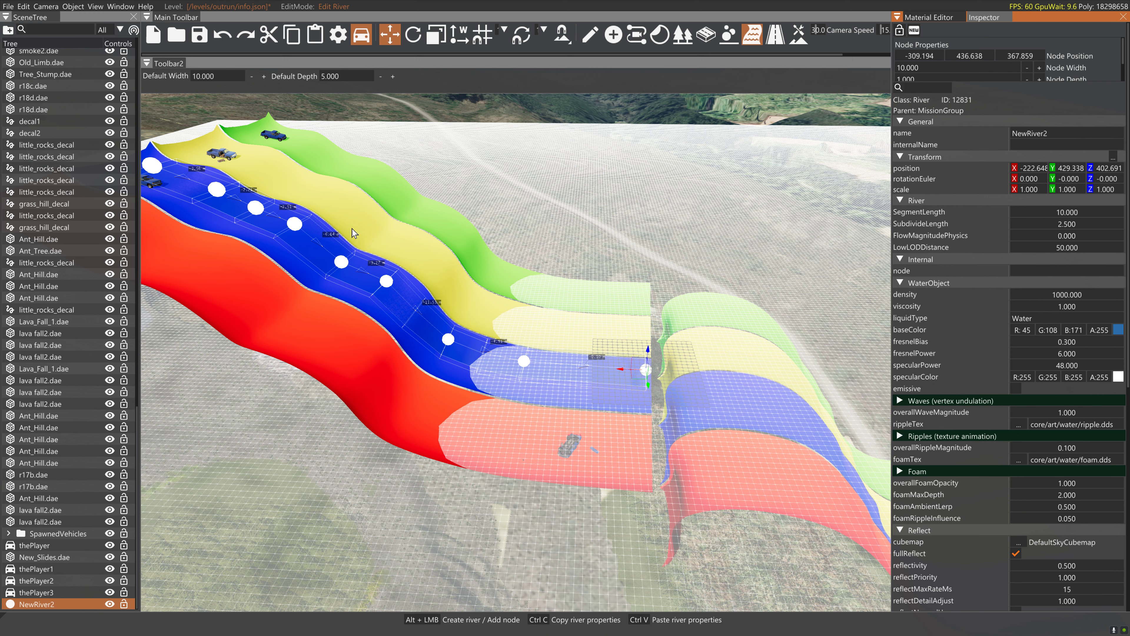
{"action": "left_click", "coordinate": [294, 224]}
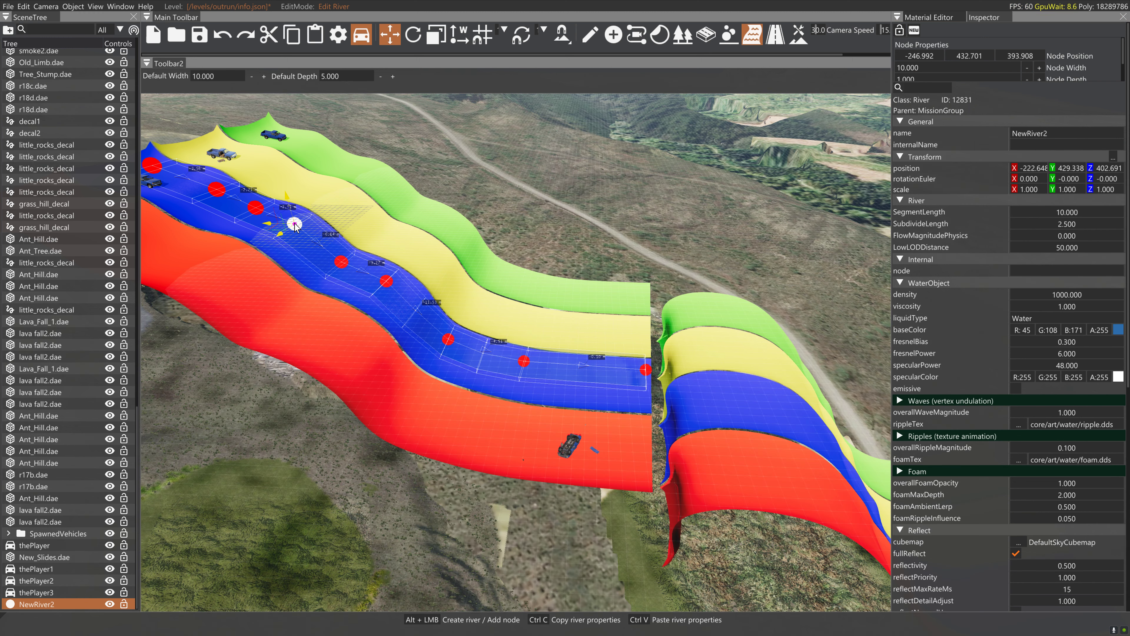
{"action": "left_click_drag", "start_coordinate": [287, 204], "coordinate": [288, 208]}
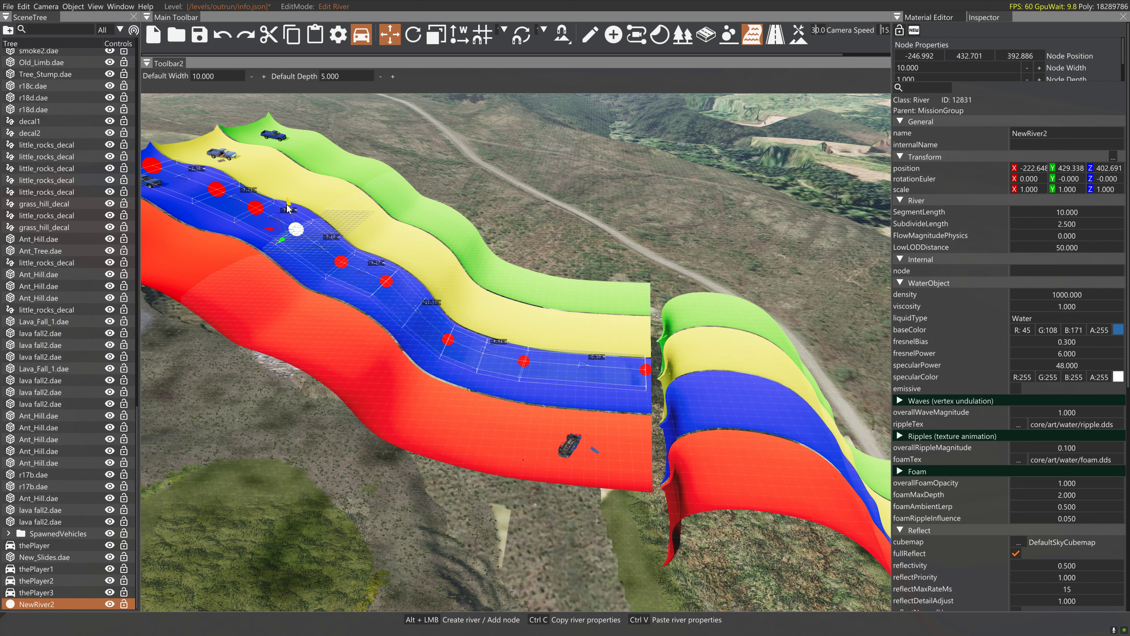
{"action": "key", "text": "ctrl+z"}
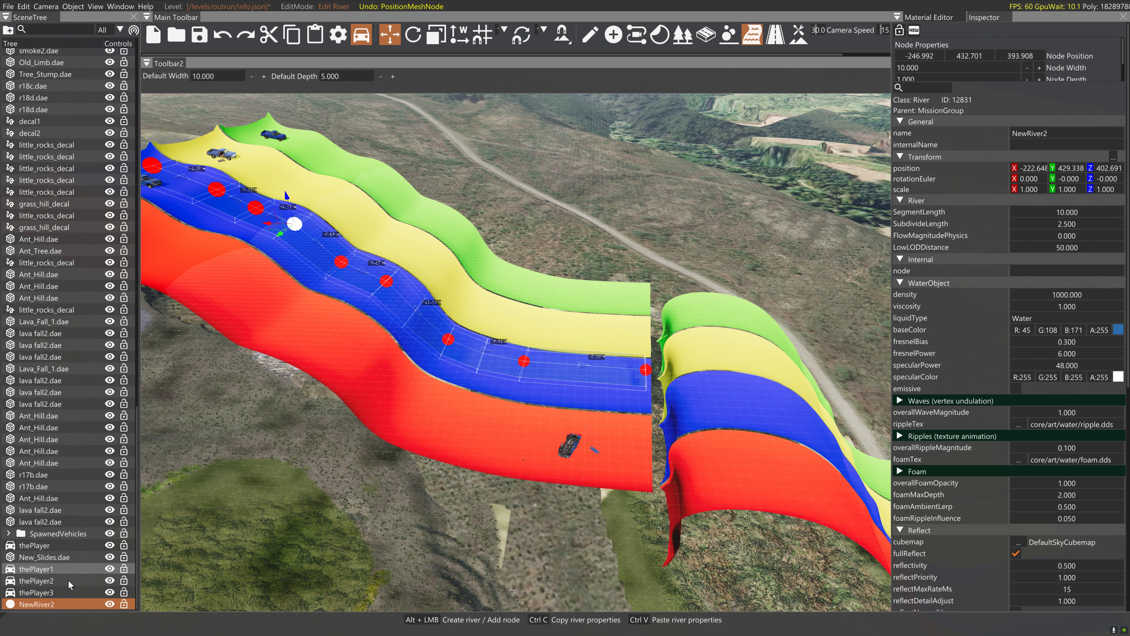
- Select the NewRiver2 object, raise its waterFogDensity to 24.4 and set its reflectivity to 0
{"action": "left_click", "coordinate": [63, 601]}
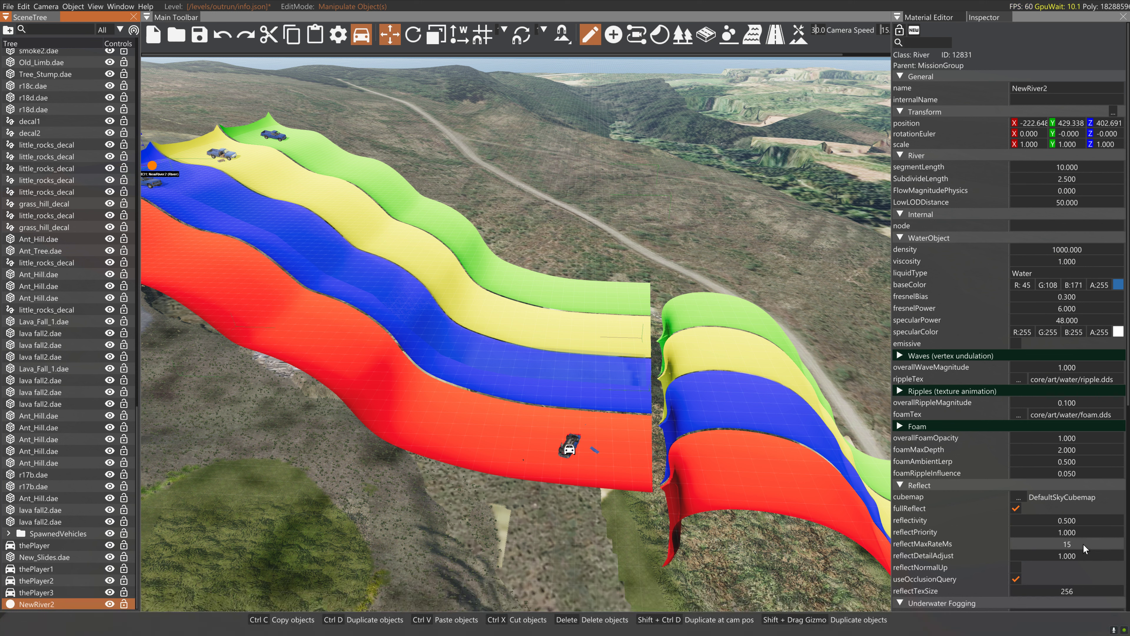
{"action": "scroll", "coordinate": [1078, 535], "scroll_direction": "down", "scroll_amount": 5}
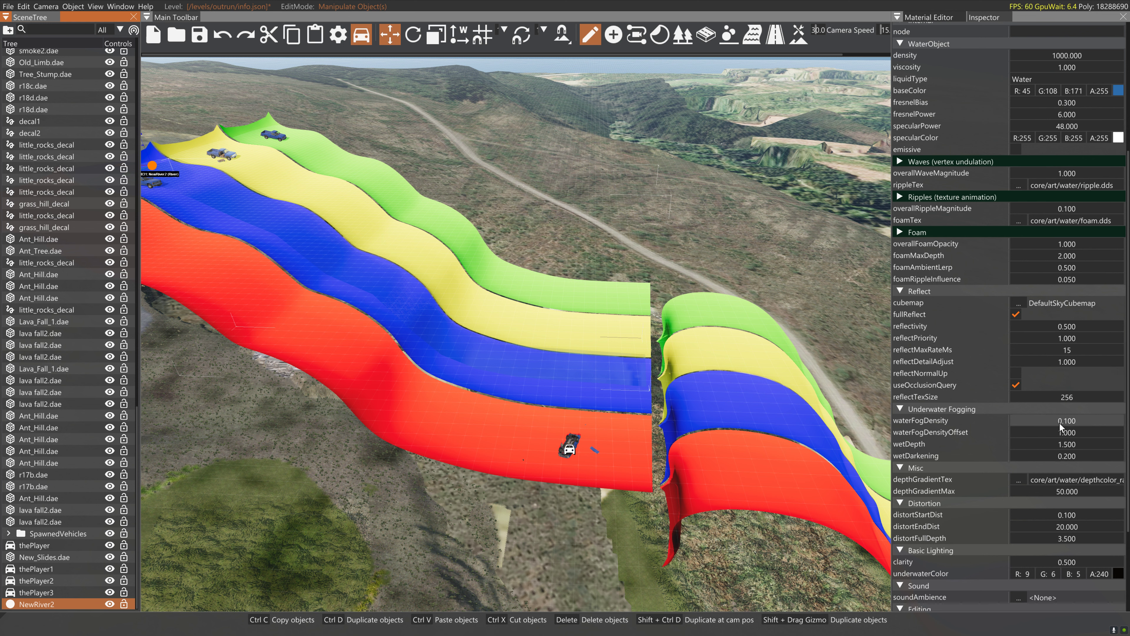
{"action": "left_click_drag", "start_coordinate": [1060, 423], "coordinate": [1103, 424]}
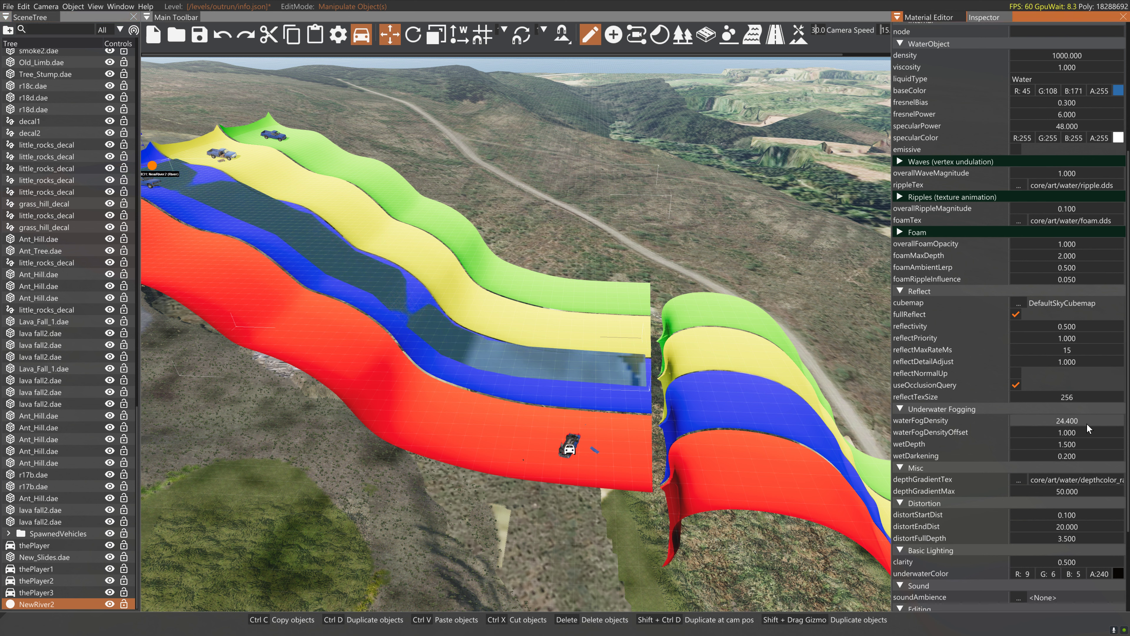
{"action": "double_click", "coordinate": [1075, 326]}
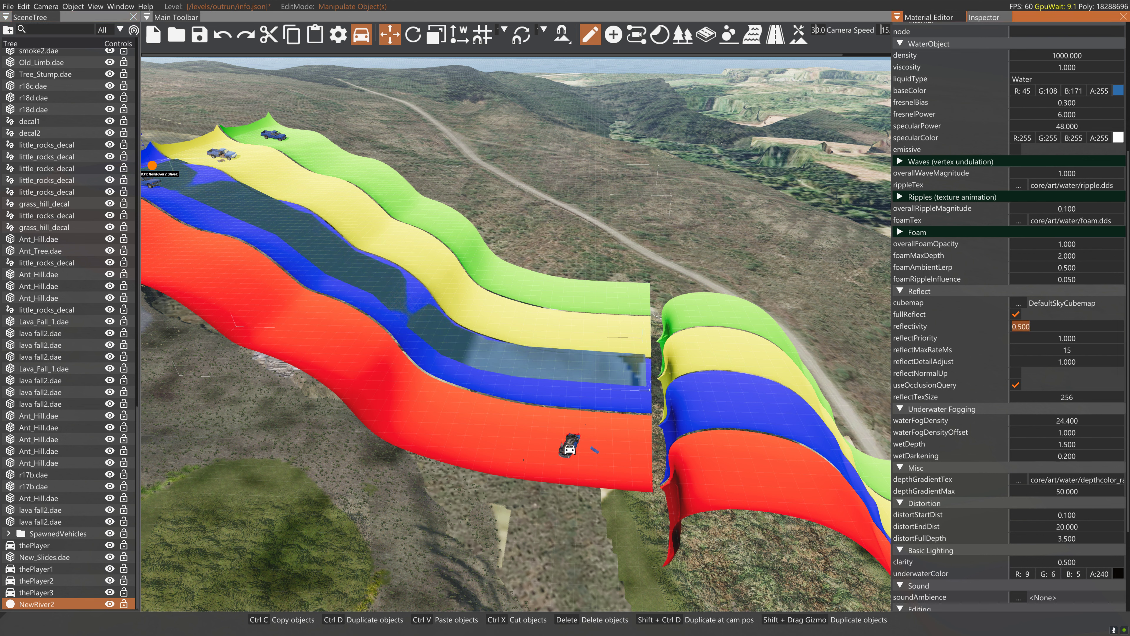
{"action": "type", "text": "0"}
{"action": "right_click_drag", "start_coordinate": [790, 246], "coordinate": [880, 270]}
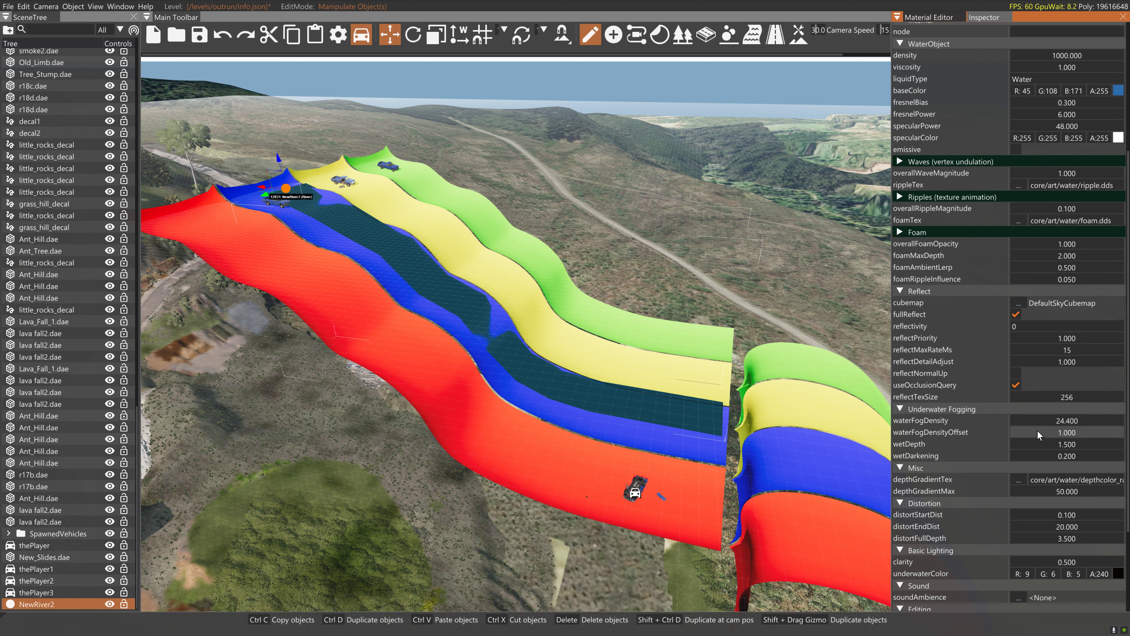
{"action": "left_click_drag", "start_coordinate": [1035, 432], "coordinate": [1007, 446]}
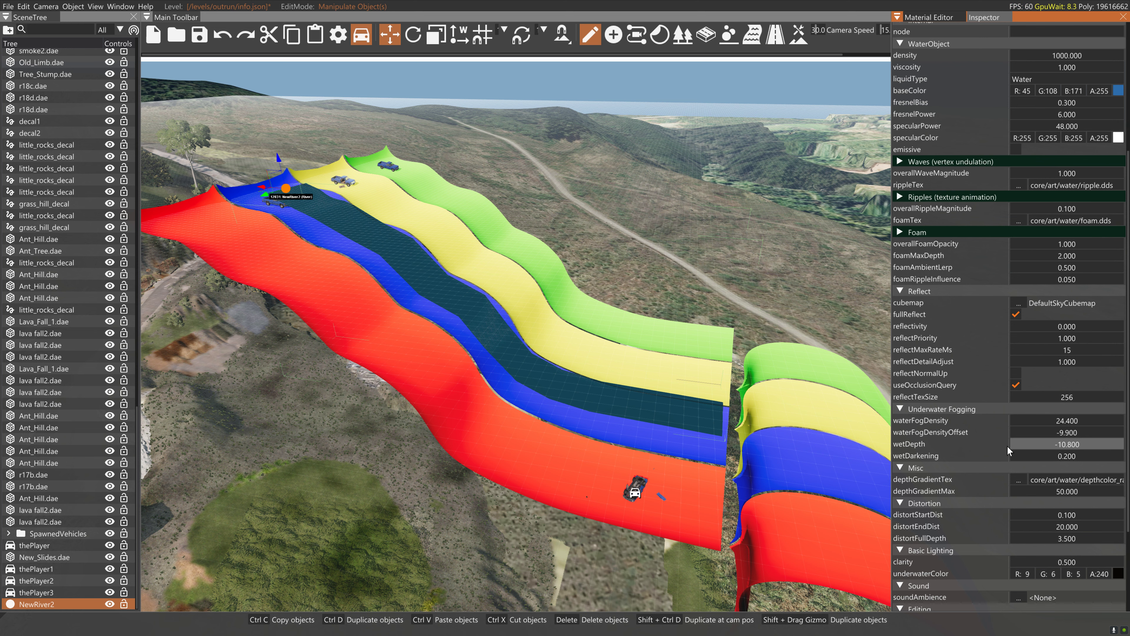
{"action": "key", "text": "ctrl+z"}
{"action": "key", "text": "ctrl+z"}
- Raise the river's waterFogDensity to 51.6 and deselect the river to check the water on the blue slide
{"action": "left_click_drag", "start_coordinate": [1061, 422], "coordinate": [1103, 420]}
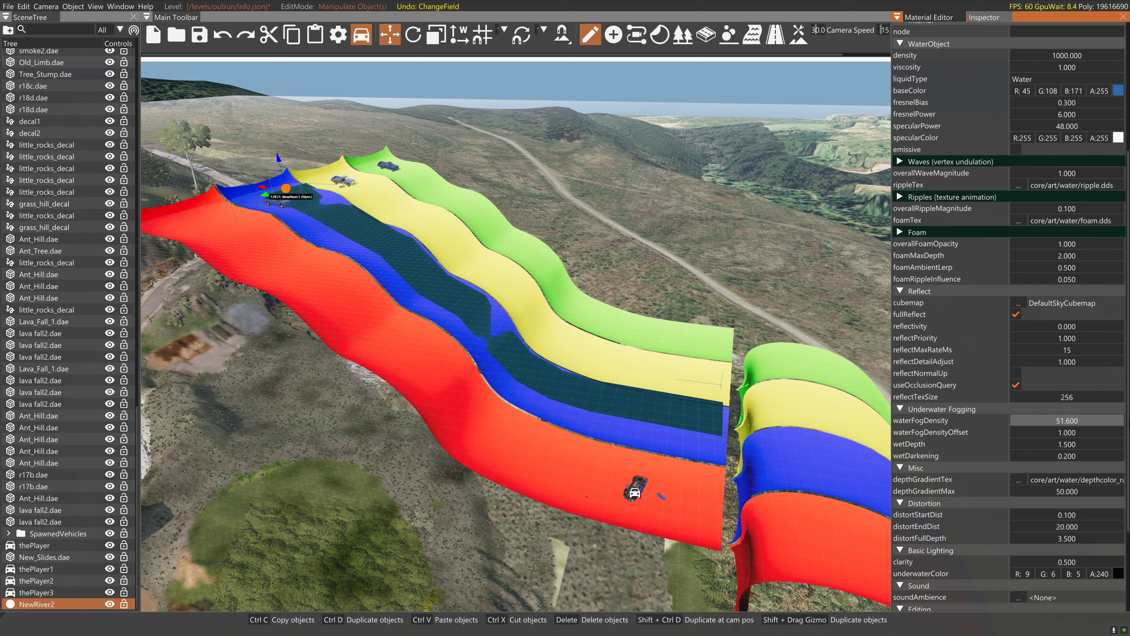
{"action": "left_click", "coordinate": [775, 335]}
{"action": "key", "text": "w"}
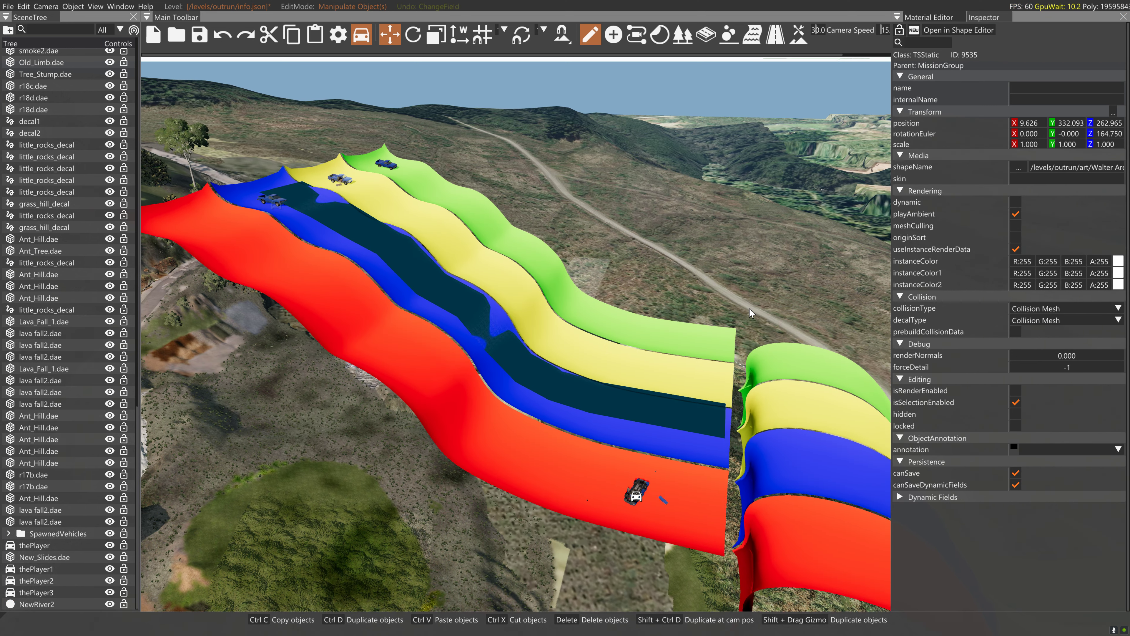
{"action": "key", "text": "w"}
- Select the river on the blue slide and lower it slightly, to Z 402.489
{"action": "right_click_drag", "start_coordinate": [697, 299], "coordinate": [745, 270]}
{"action": "key", "text": "a"}
{"action": "key", "text": "s"}
{"action": "key", "text": "a"}
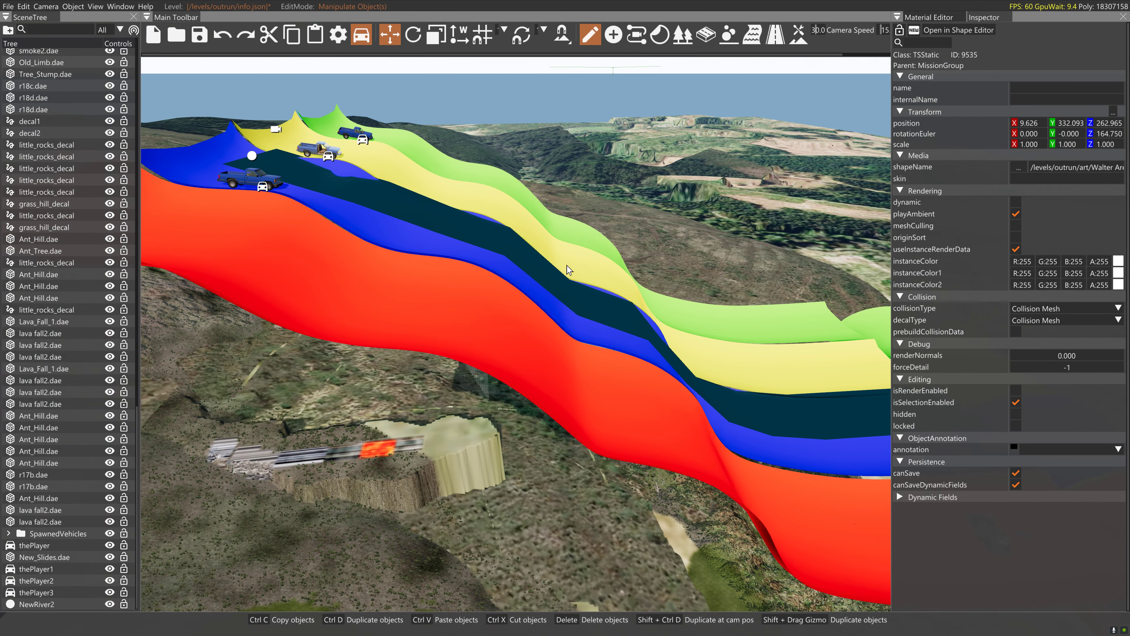
{"action": "left_click", "coordinate": [417, 198]}
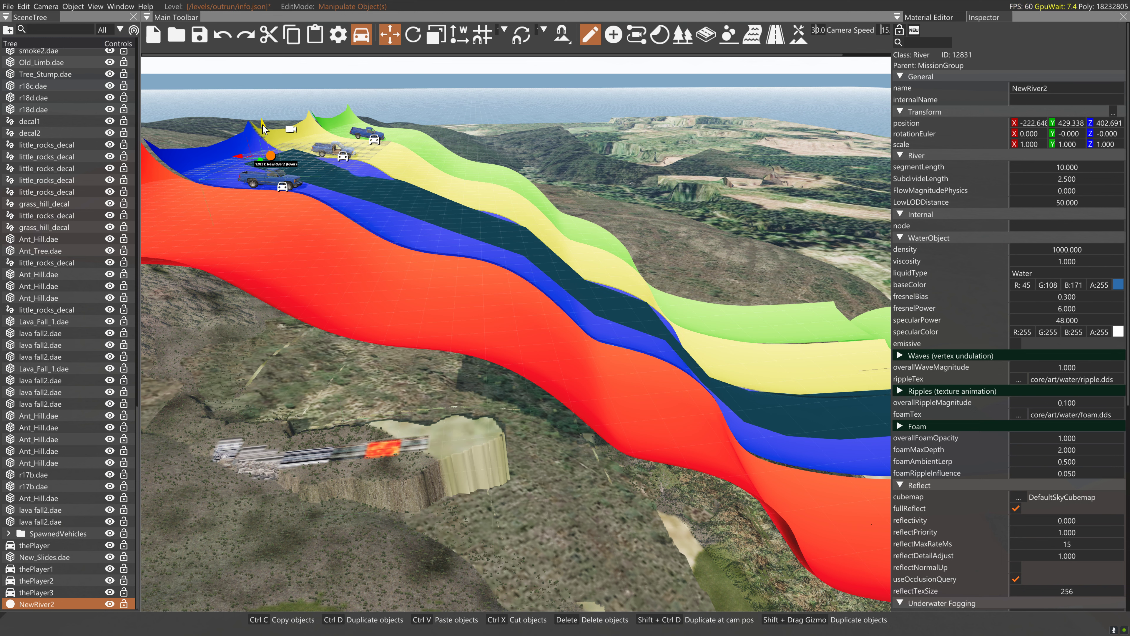
{"action": "mouse_move", "coordinate": [266, 127]}
{"action": "left_mouse_down"}
{"action": "mouse_move", "coordinate": [263, 116]}
{"action": "mouse_move", "coordinate": [269, 134]}
{"action": "left_mouse_up"}
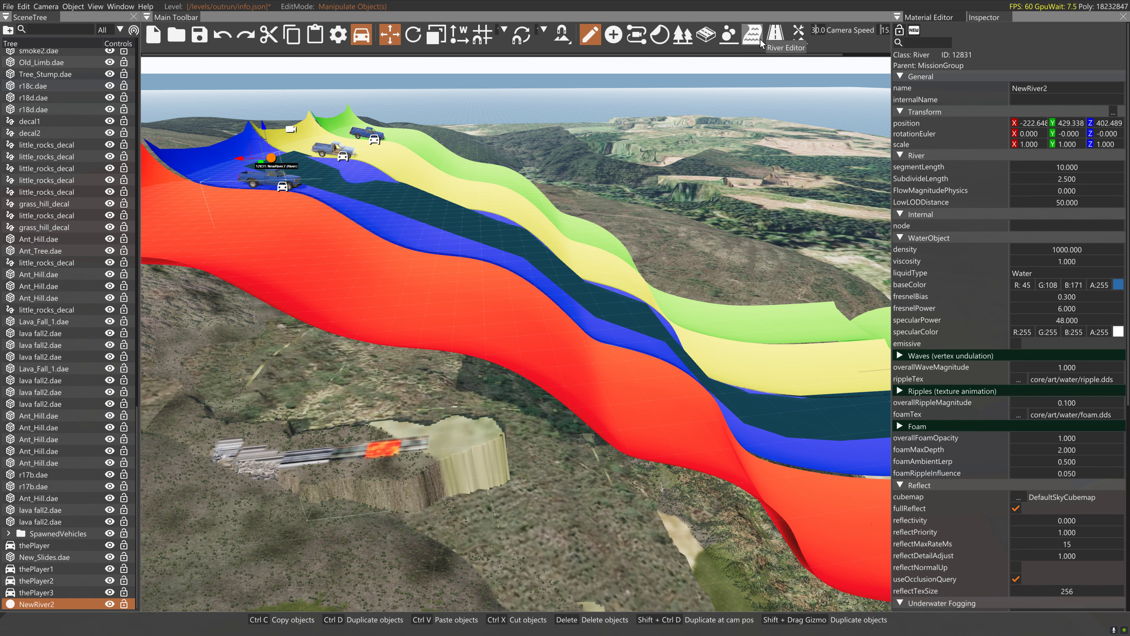
- Edit NewRiver2's nodes on the blue slide, lowering the third node slightly and the second node to Z 398.836
{"action": "left_click", "coordinate": [752, 34]}
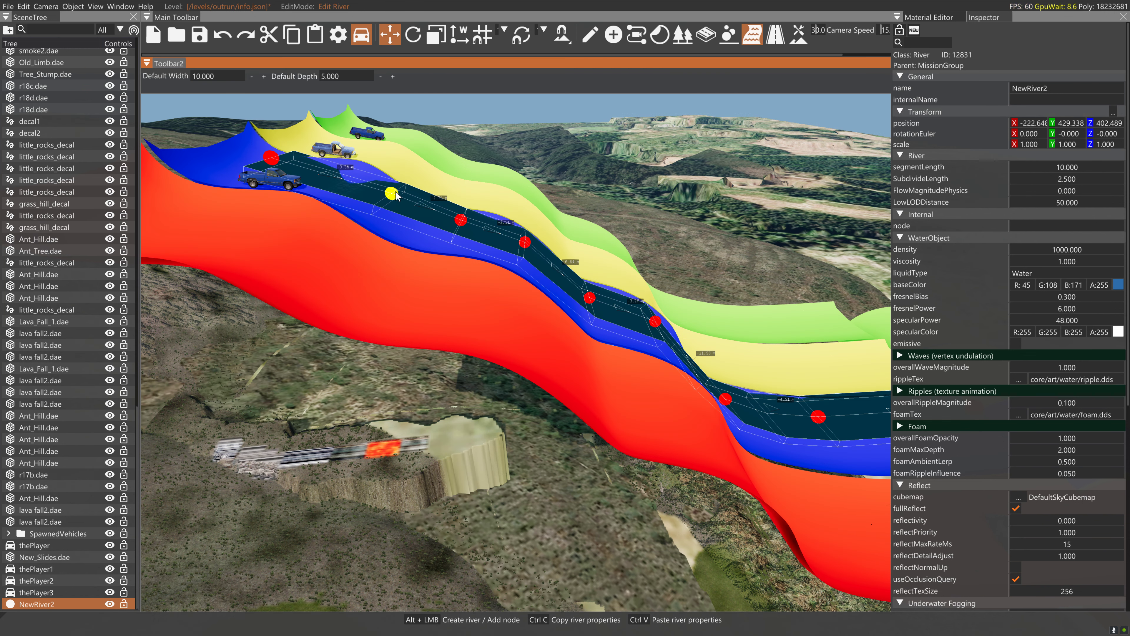
{"action": "left_click", "coordinate": [391, 194]}
{"action": "left_click", "coordinate": [461, 220]}
{"action": "left_click_drag", "start_coordinate": [461, 200], "coordinate": [427, 209]}
{"action": "left_click", "coordinate": [394, 196]}
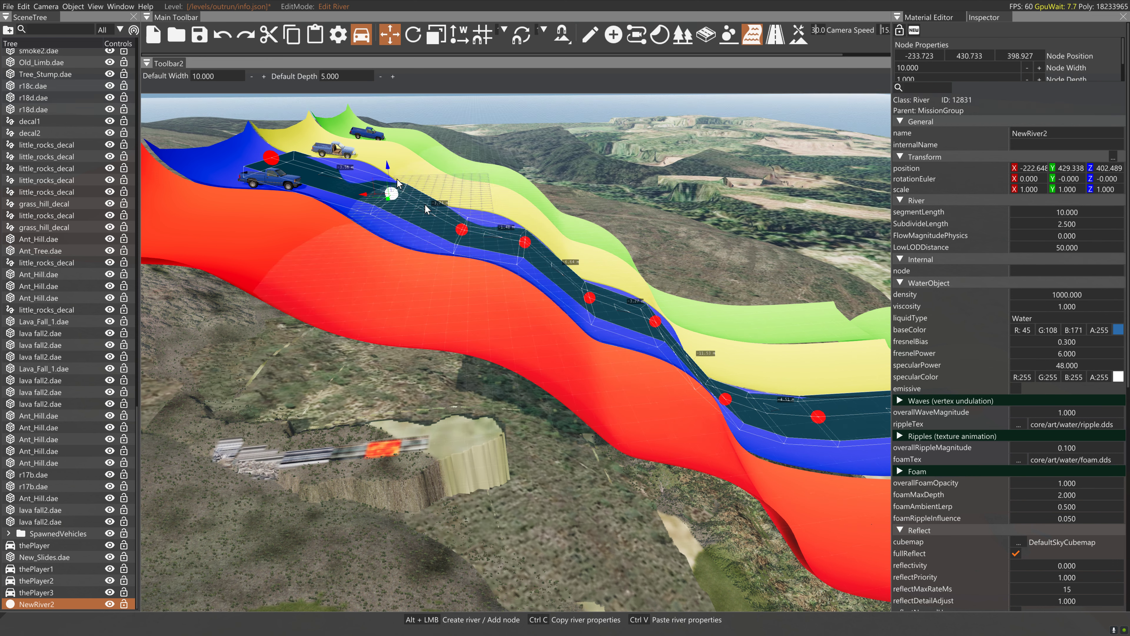
{"action": "left_click_drag", "start_coordinate": [389, 171], "coordinate": [392, 174]}
- Shift the river's last two nodes sideways towards the middle of the blue slide, to Y 438.529 for the last and Y 436.858 for the one before
{"action": "left_click", "coordinate": [590, 297]}
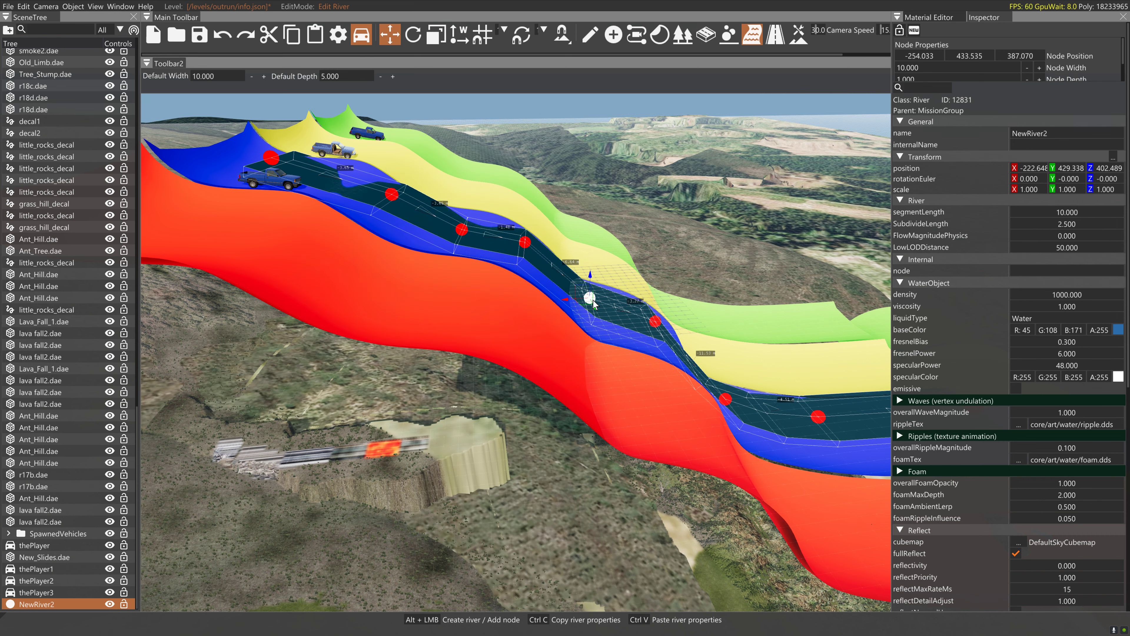
{"action": "key", "text": "d"}
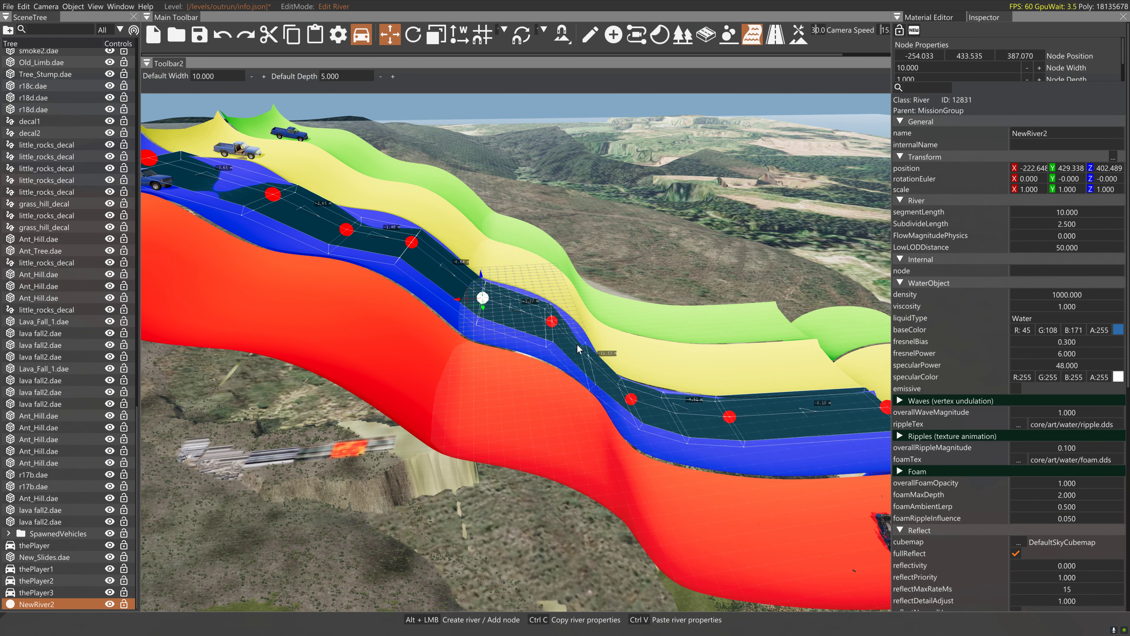
{"action": "key", "text": "d"}
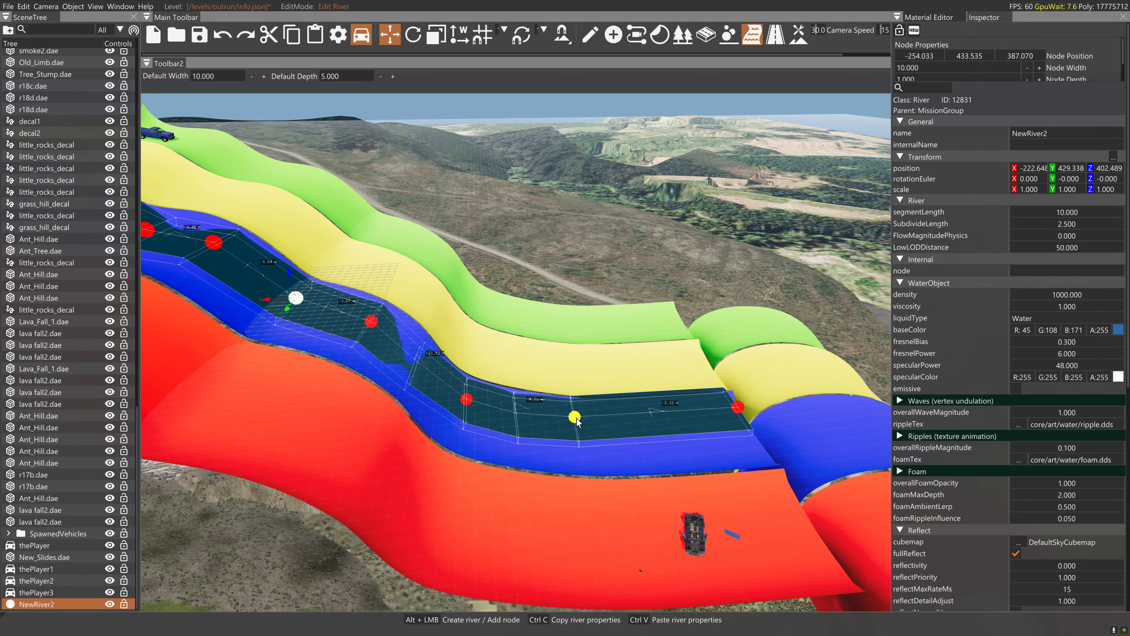
{"action": "right_click_drag", "start_coordinate": [575, 419], "coordinate": [401, 419]}
{"action": "key", "text": "d"}
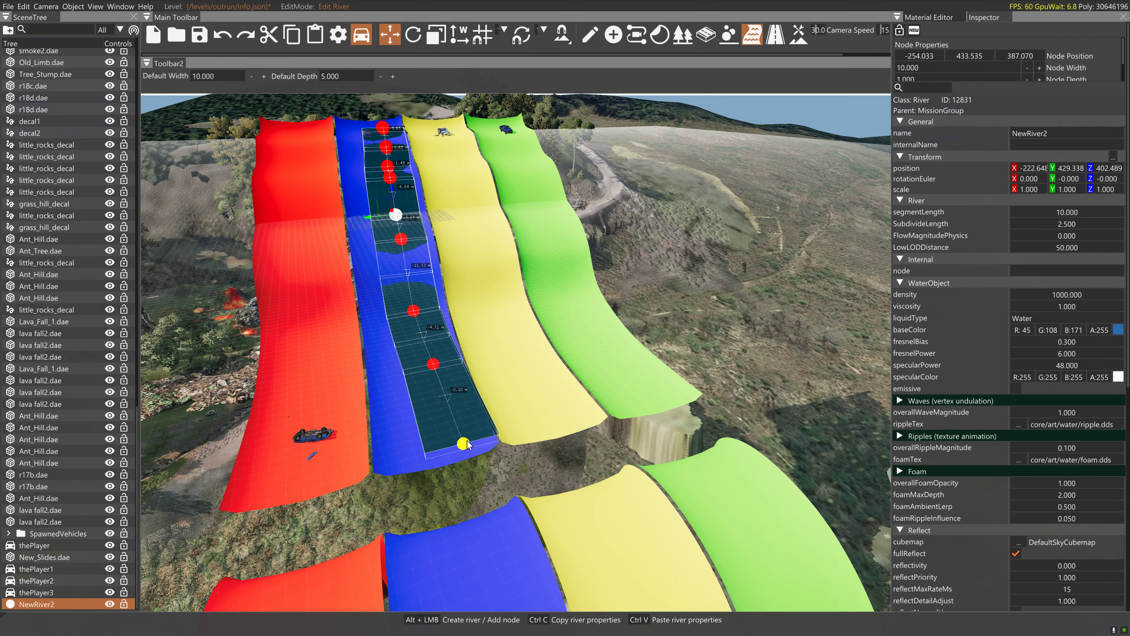
{"action": "left_click", "coordinate": [461, 445]}
{"action": "left_click_drag", "start_coordinate": [454, 445], "coordinate": [439, 449]}
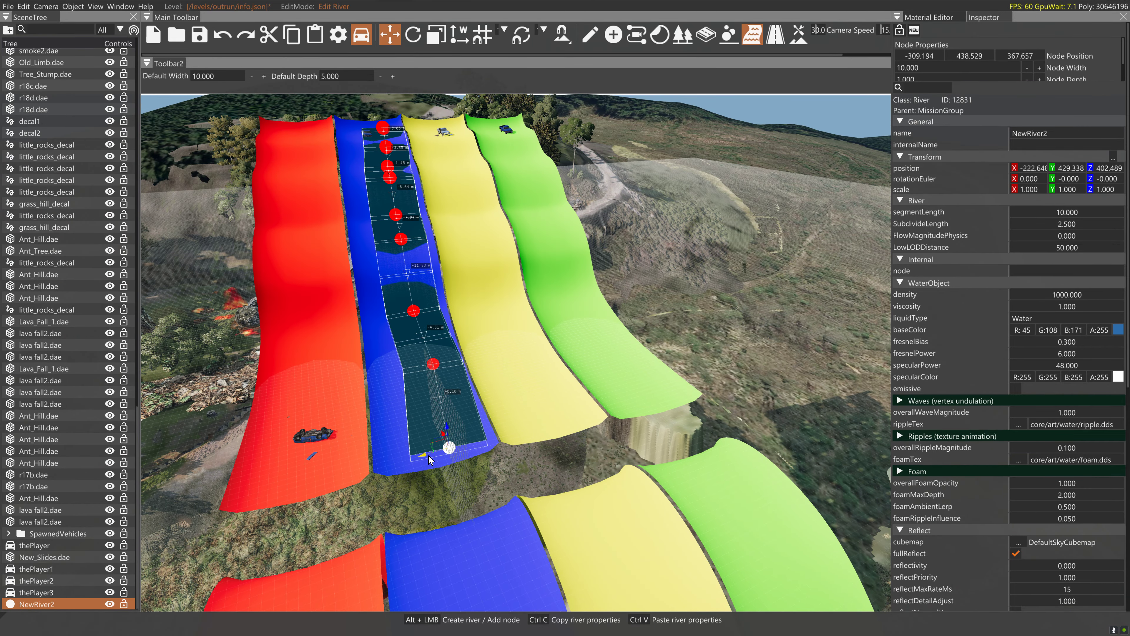
{"action": "left_click", "coordinate": [434, 362]}
{"action": "left_click_drag", "start_coordinate": [424, 375], "coordinate": [414, 378]}
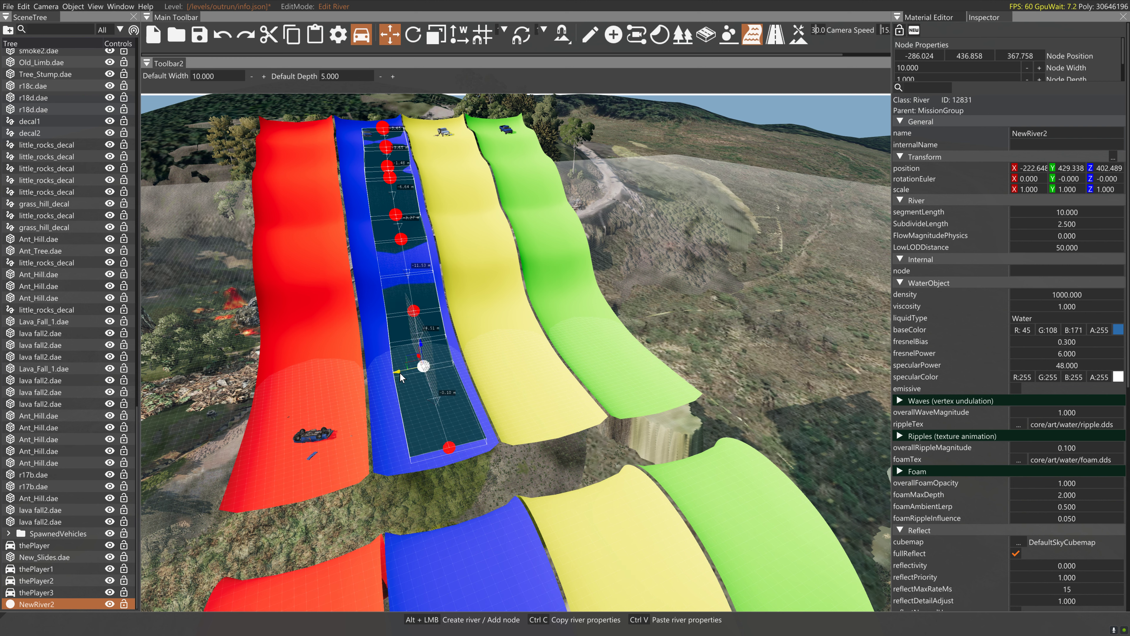
- Shift the river's first node slightly sideways towards the slide's middle and move the second node to Y 431.127
{"action": "left_click", "coordinate": [414, 311]}
{"action": "left_click", "coordinate": [381, 128]}
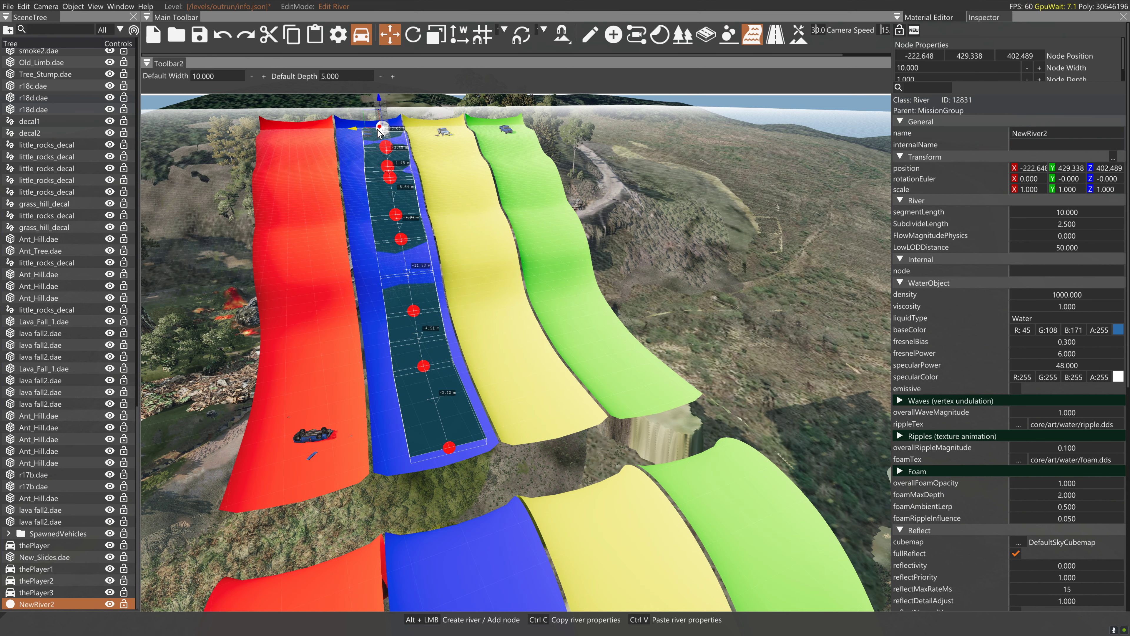
{"action": "left_click", "coordinate": [386, 146]}
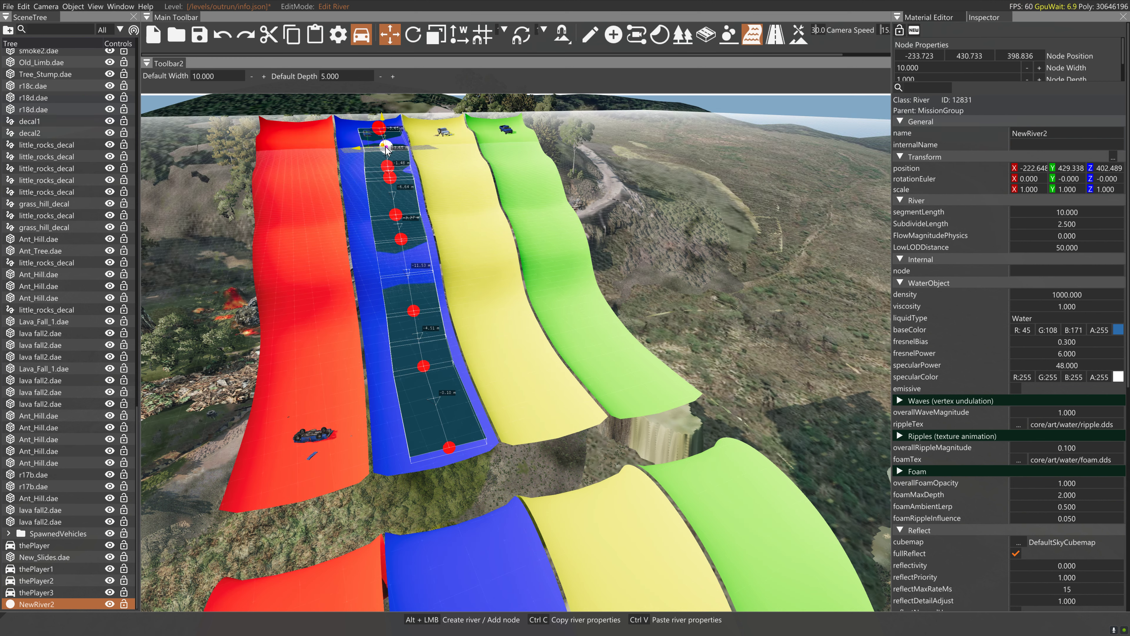
{"action": "left_click_drag", "start_coordinate": [364, 148], "coordinate": [362, 148]}
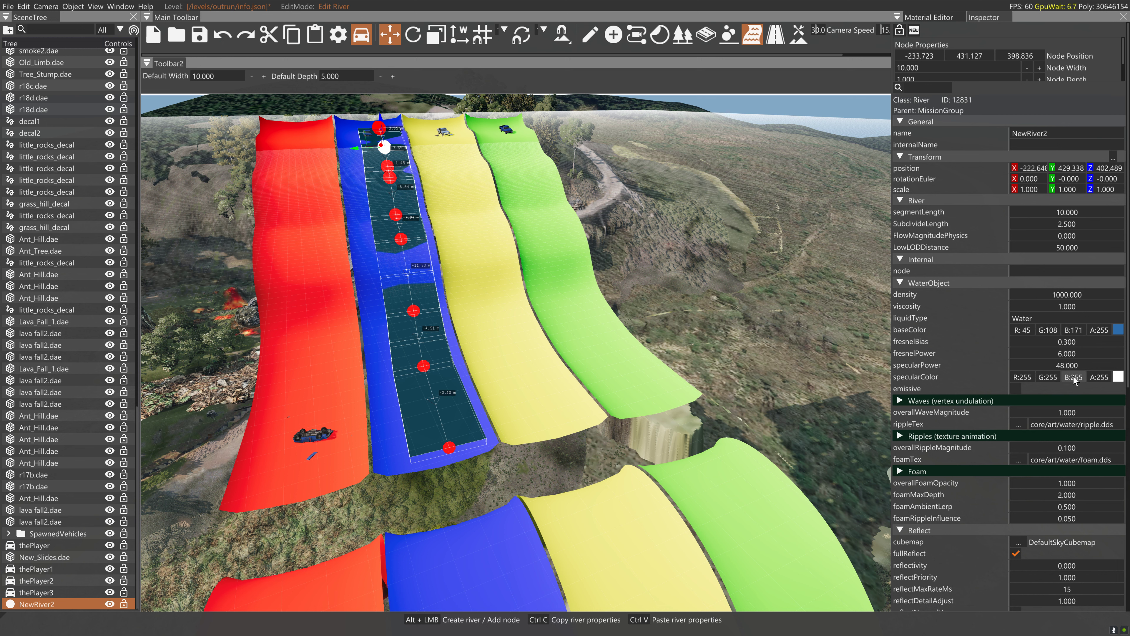
- Set the river's reflectivity to 0.5
{"action": "left_click", "coordinate": [1062, 449]}
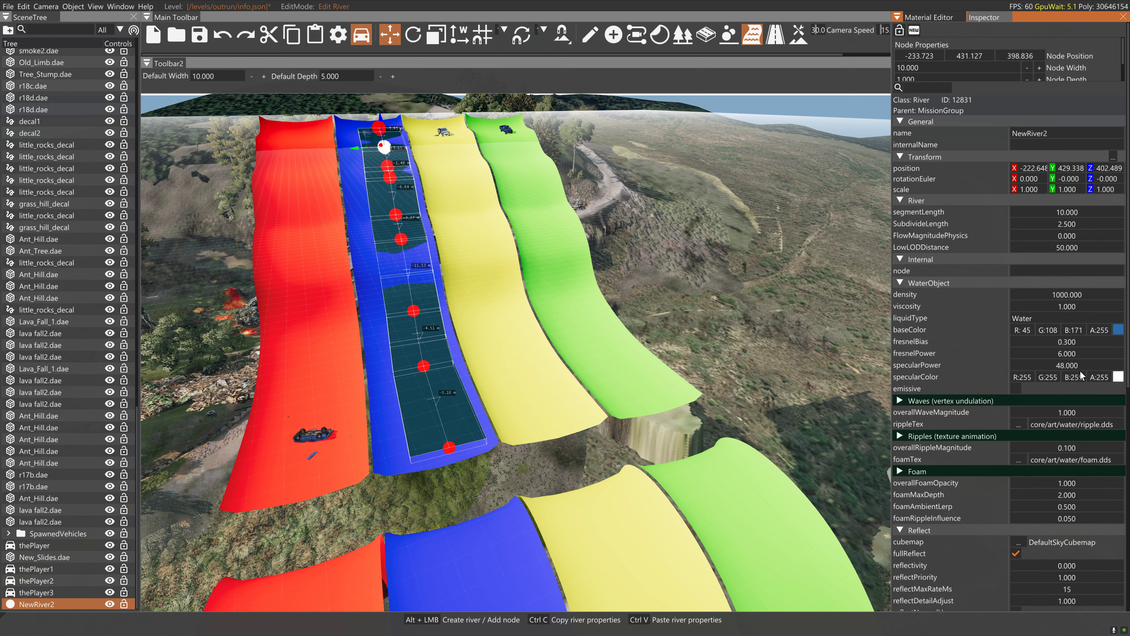
{"action": "left_click", "coordinate": [1072, 565]}
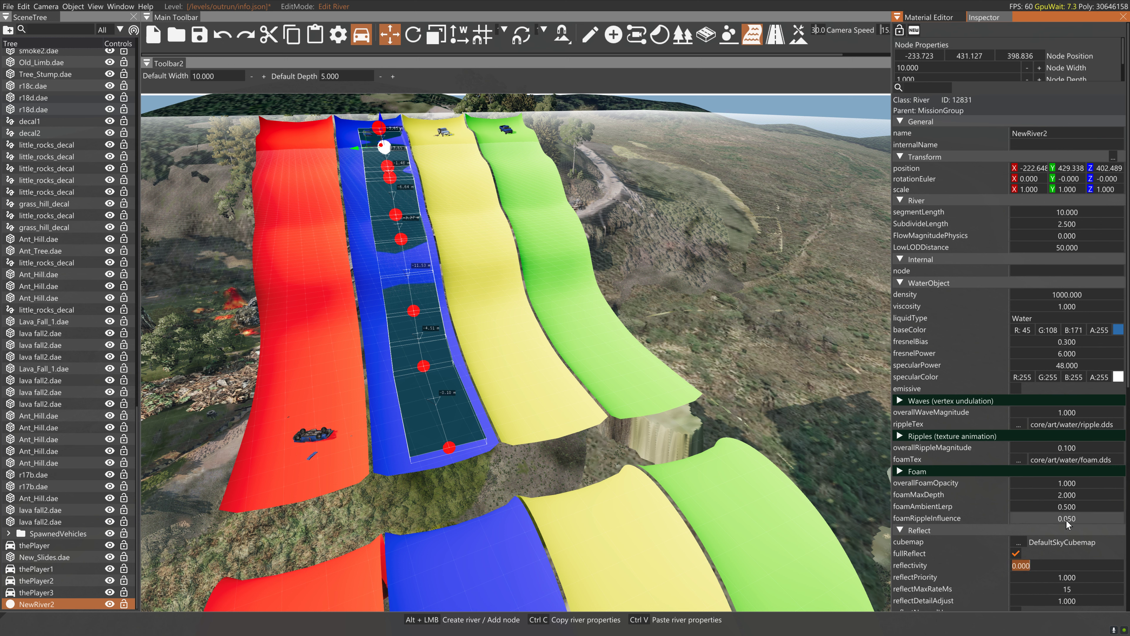
{"action": "type", "text": "0"}
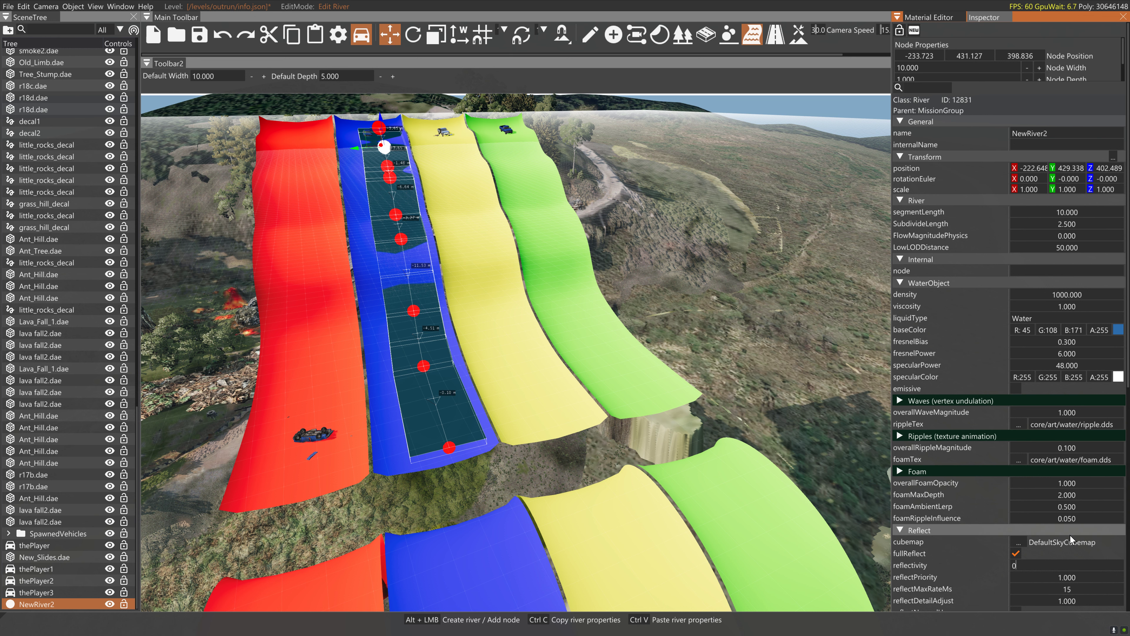
{"action": "type", "text": ".5"}
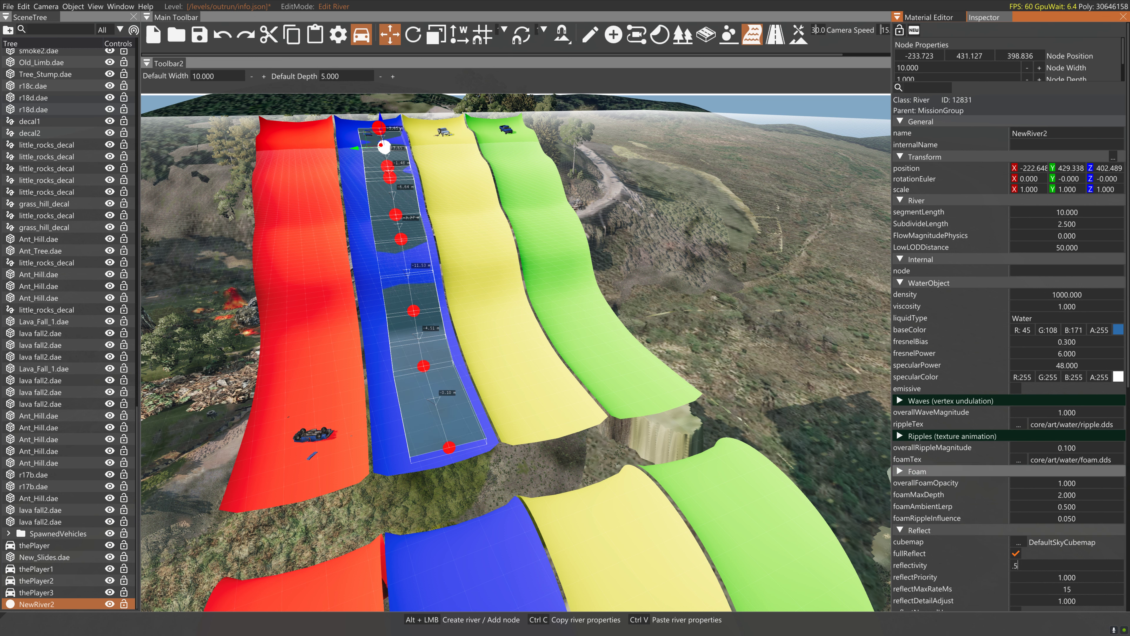
- Set the river's waterFogDensity to 1, after trying 0.1
{"action": "scroll", "coordinate": [1061, 485], "scroll_direction": "down", "scroll_amount": 5}
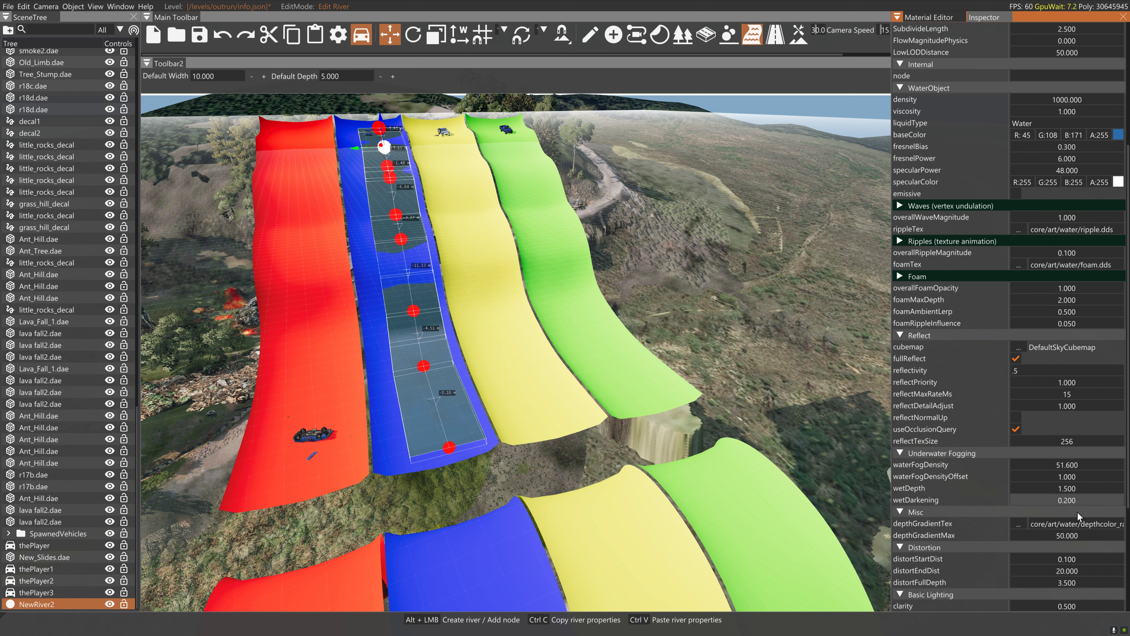
{"action": "left_click", "coordinate": [1072, 468]}
{"action": "type", "text": ".1"}
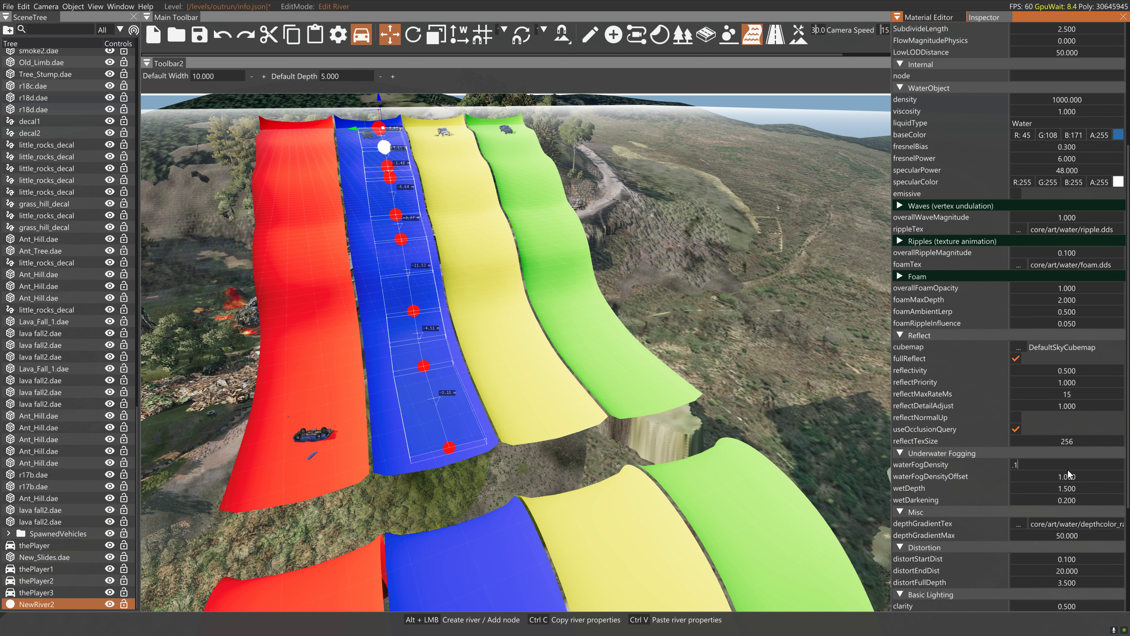
{"action": "key", "text": "BackSpace"}
{"action": "key", "text": "BackSpace"}
{"action": "type", "text": "1"}
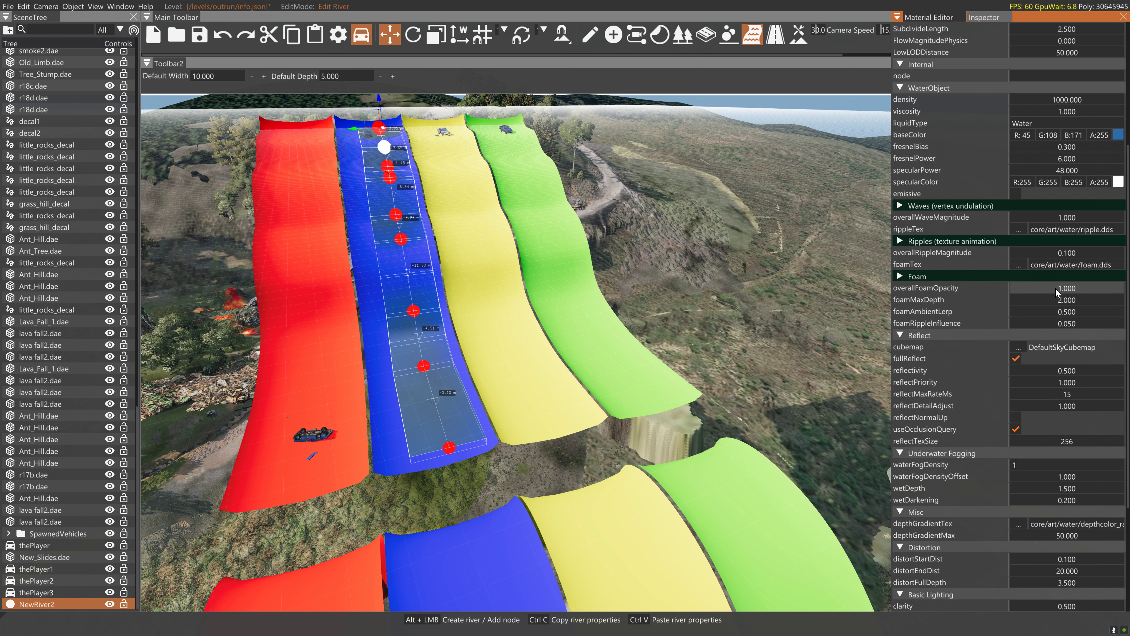
- Raise the river's overallFoamOpacity to 3.1 and expand the settings of all three ripple layers
{"action": "left_click_drag", "start_coordinate": [1058, 293], "coordinate": [1065, 294]}
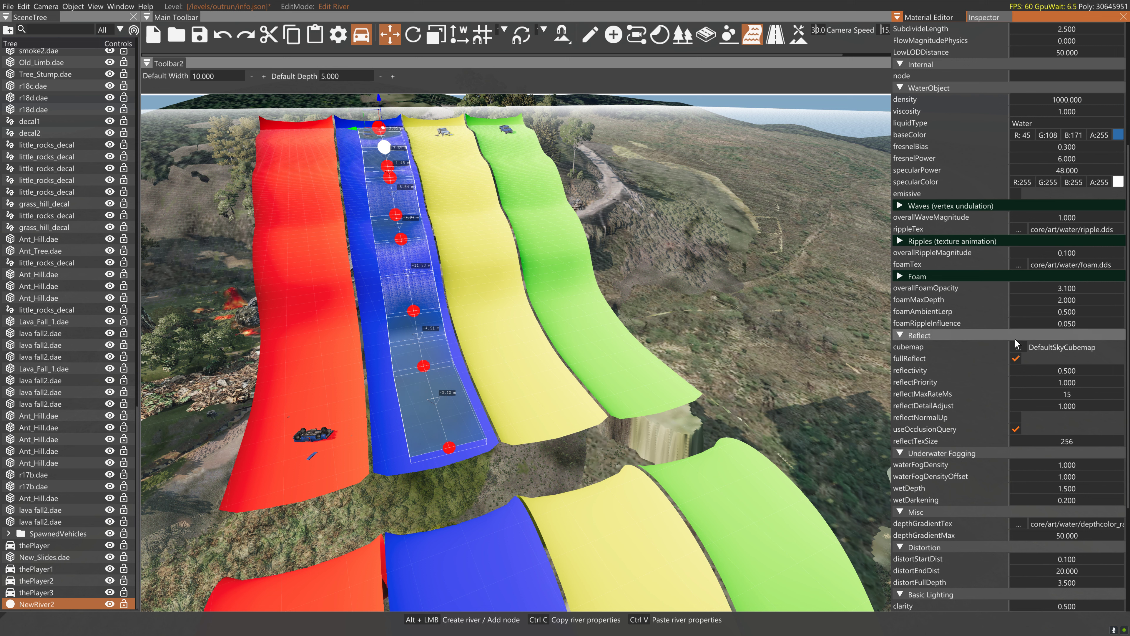
{"action": "left_click", "coordinate": [908, 241]}
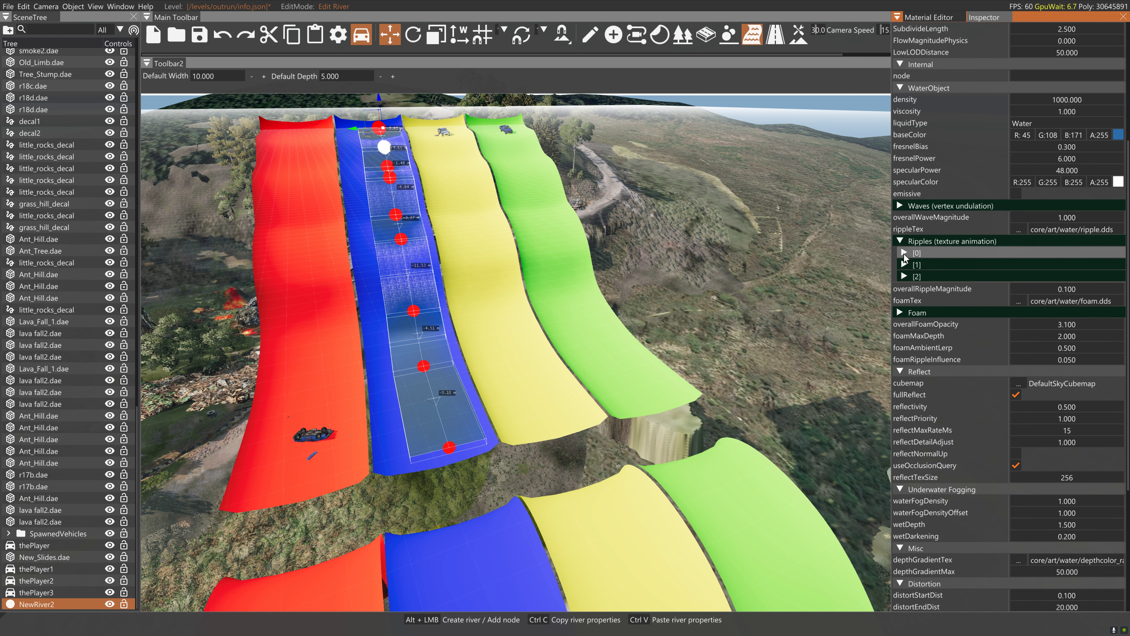
{"action": "left_click", "coordinate": [908, 253]}
{"action": "left_click", "coordinate": [903, 311]}
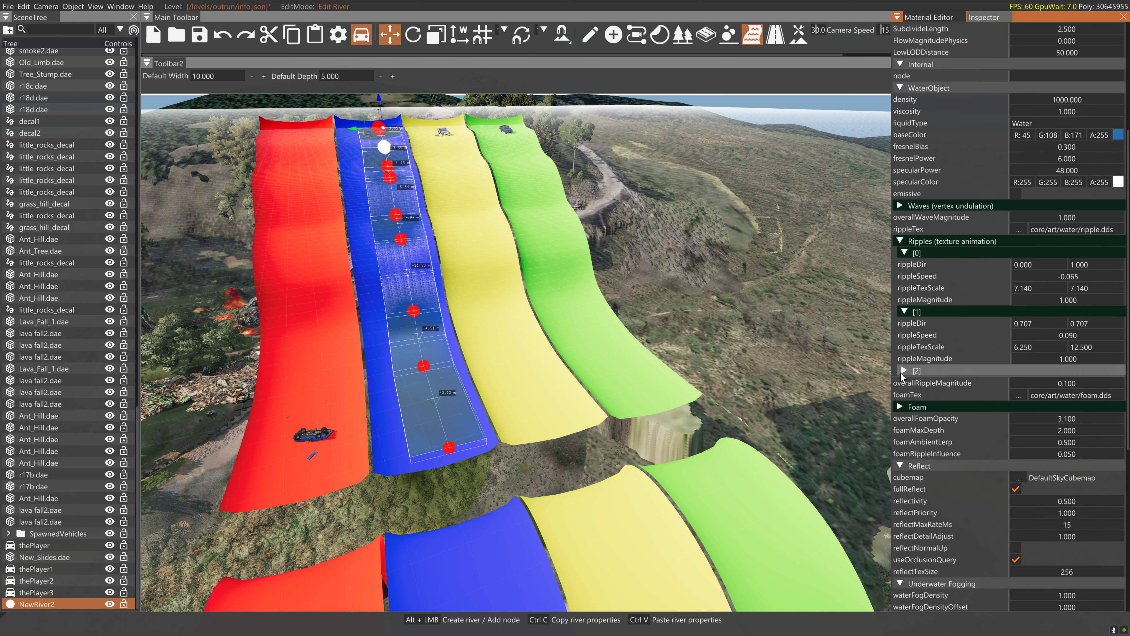
{"action": "left_click", "coordinate": [904, 370]}
- Deselect the river and examine its foam and water surface up close along the blue slide
{"action": "right_click_drag", "start_coordinate": [596, 287], "coordinate": [433, 211]}
{"action": "key", "text": "w"}
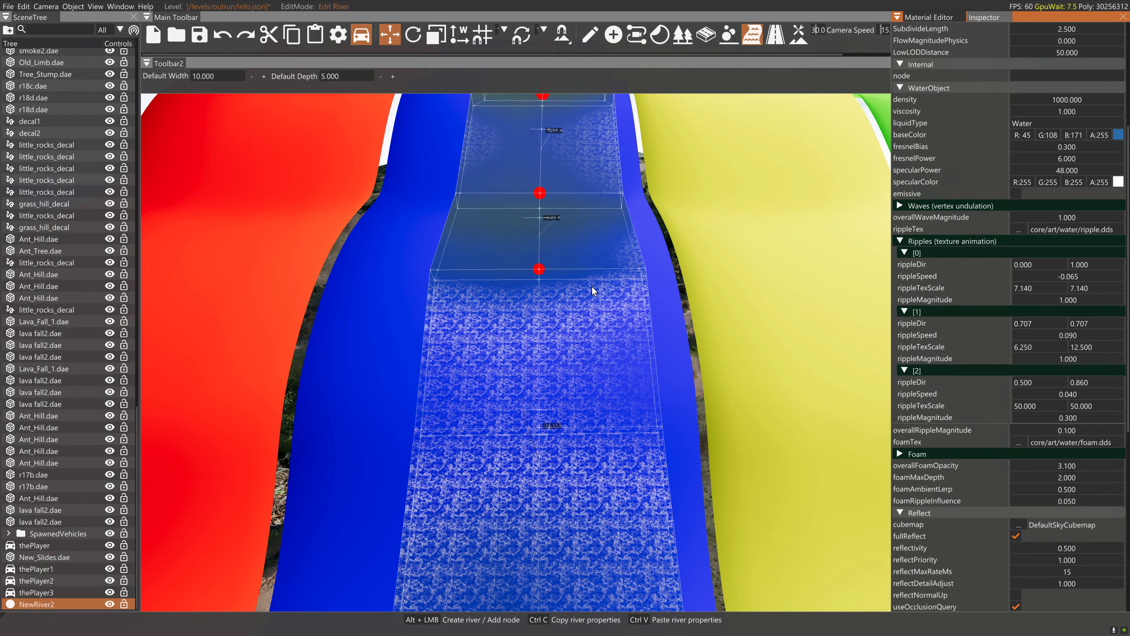
{"action": "right_click_drag", "start_coordinate": [600, 284], "coordinate": [616, 278]}
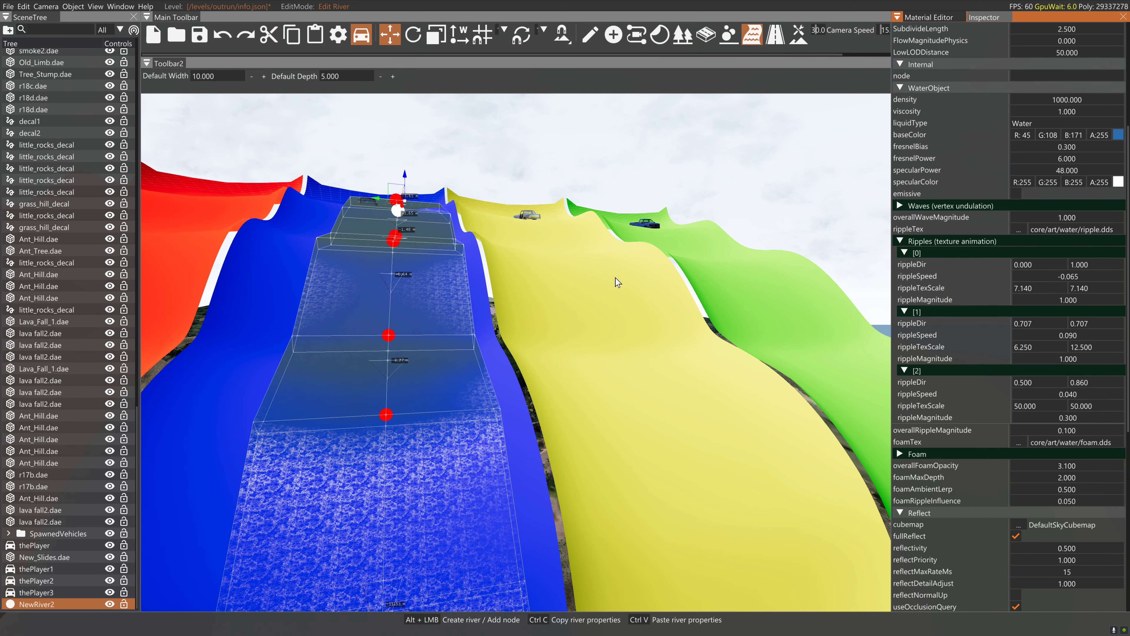
{"action": "left_click", "coordinate": [617, 281]}
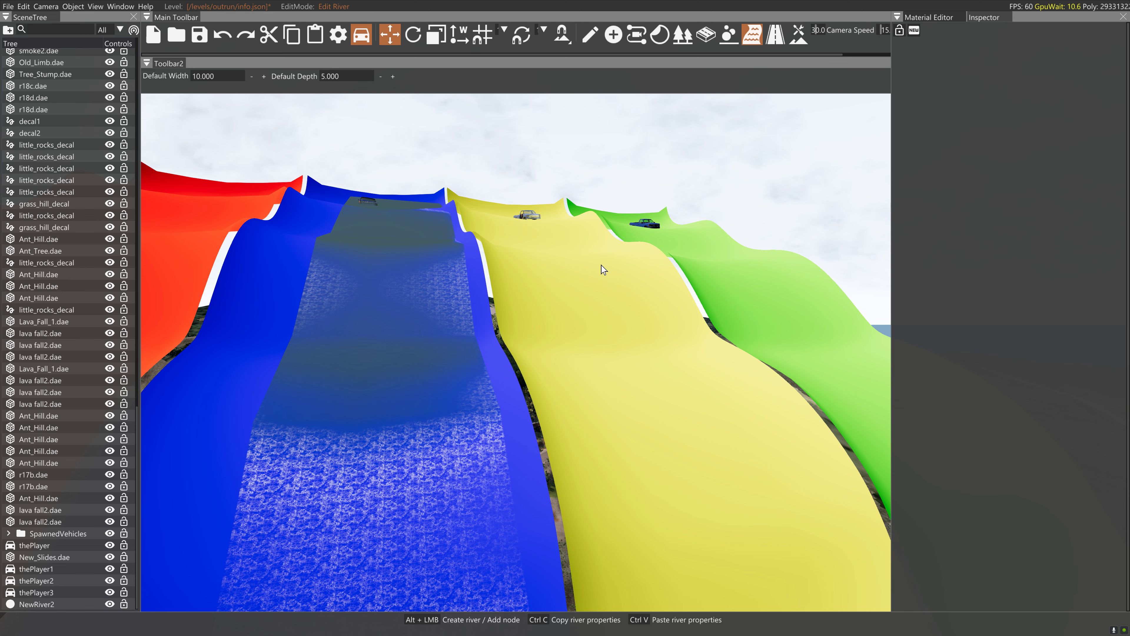
{"action": "right_click_drag", "start_coordinate": [604, 270], "coordinate": [557, 351]}
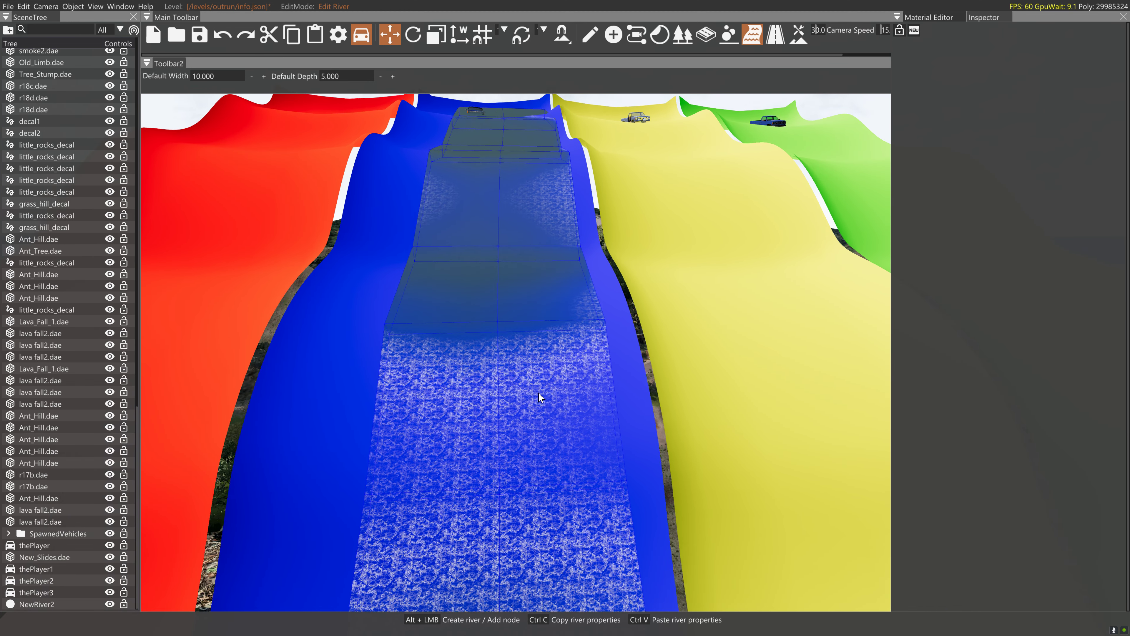
{"action": "key", "text": "w"}
{"action": "mouse_move", "coordinate": [539, 393]}
{"action": "right_mouse_down"}
{"action": "mouse_move", "coordinate": [605, 245]}
{"action": "mouse_move", "coordinate": [646, 236]}
{"action": "mouse_move", "coordinate": [538, 382]}
{"action": "right_mouse_up"}
{"action": "key", "text": "a"}
{"action": "key", "text": "s"}
{"action": "key", "text": "w"}
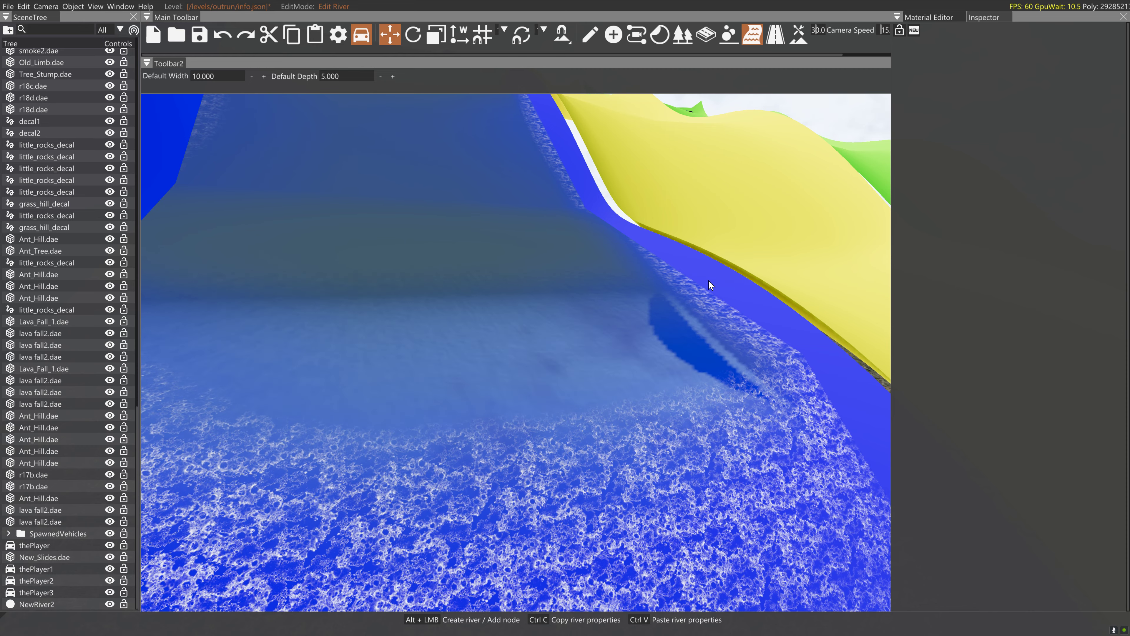
- Reselect the river on the blue slide and set rippleSpeed to 0 for all three ripple layers
{"action": "left_click", "coordinate": [566, 302]}
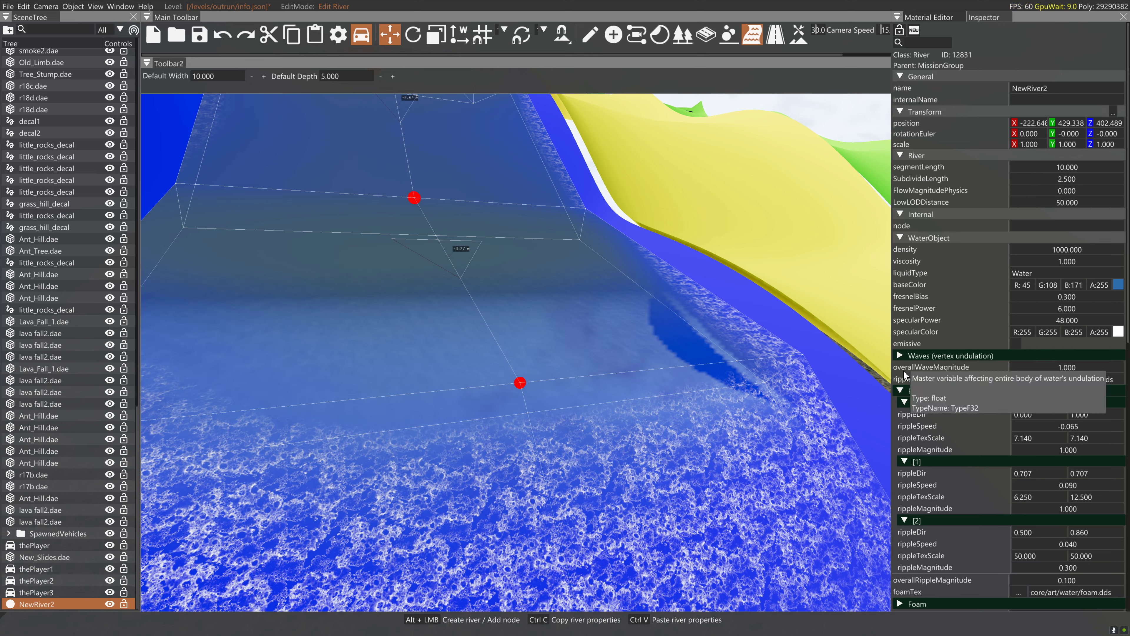
{"action": "left_click", "coordinate": [906, 391]}
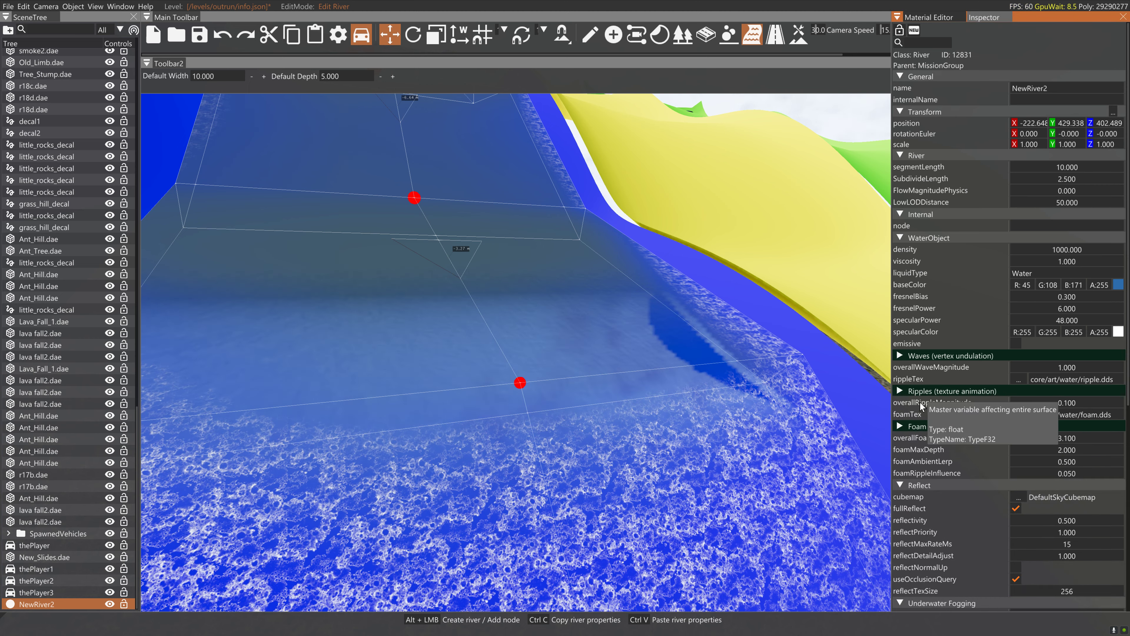
{"action": "left_click", "coordinate": [908, 392]}
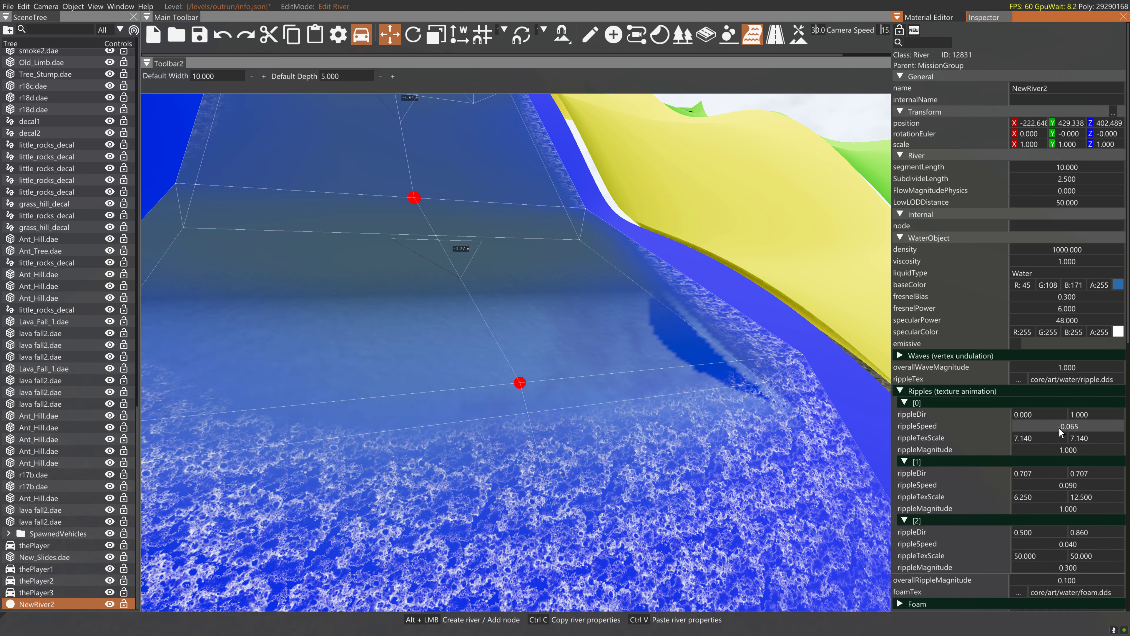
{"action": "left_click", "coordinate": [1068, 429]}
{"action": "type", "text": "0"}
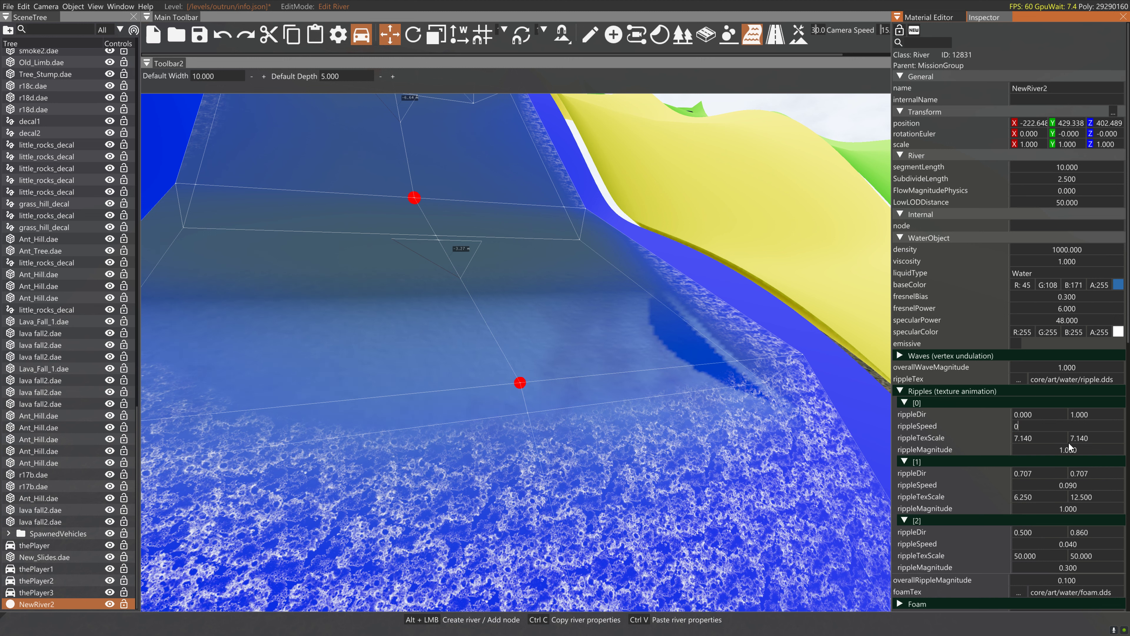
{"action": "left_click", "coordinate": [1069, 485]}
{"action": "type", "text": "0"}
{"action": "left_click", "coordinate": [1070, 544]}
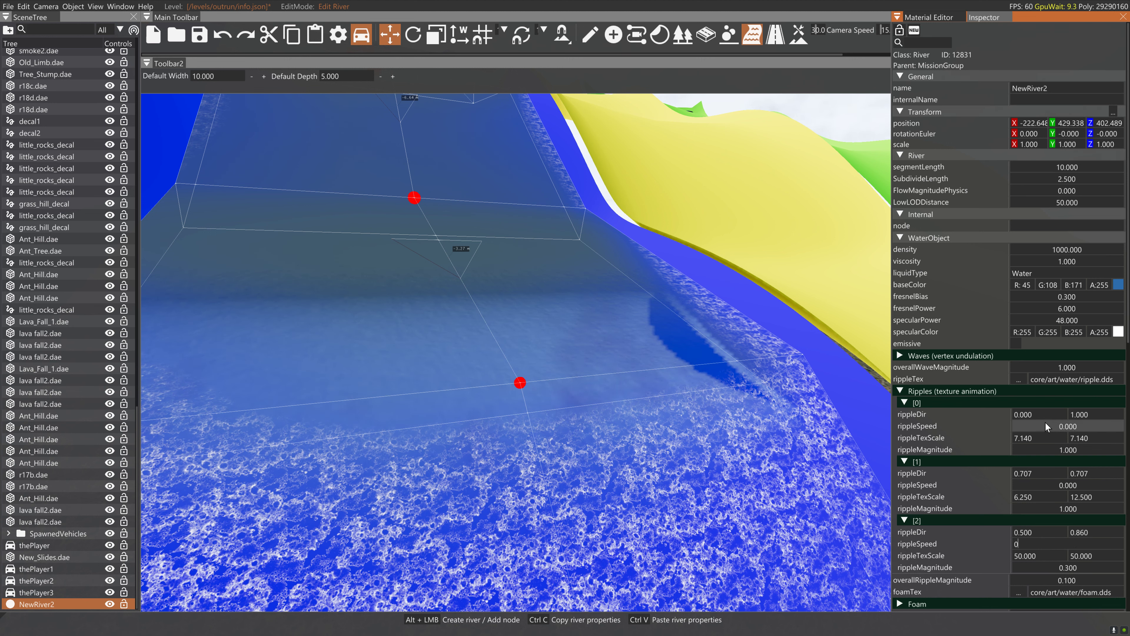
- Raise the rippleMagnitude of ripple layers 0, 1 and 2 to 12.7, 11 and 5.2
{"action": "left_click_drag", "start_coordinate": [1062, 451], "coordinate": [1092, 462]}
{"action": "left_click_drag", "start_coordinate": [1056, 508], "coordinate": [1084, 508]}
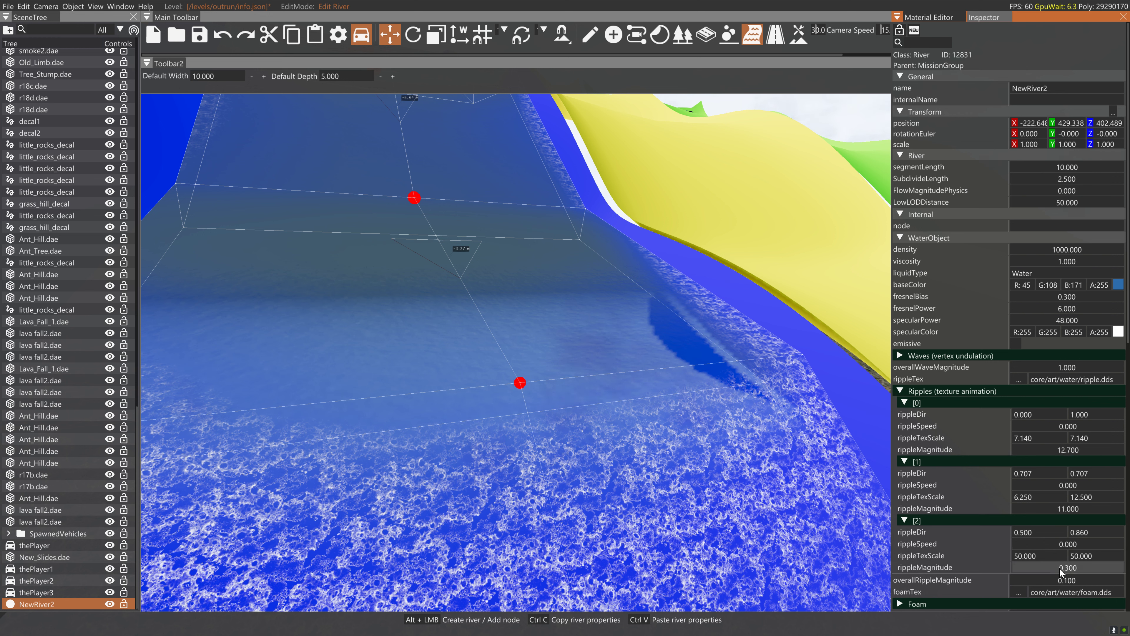
{"action": "left_click_drag", "start_coordinate": [1055, 573], "coordinate": [1090, 572]}
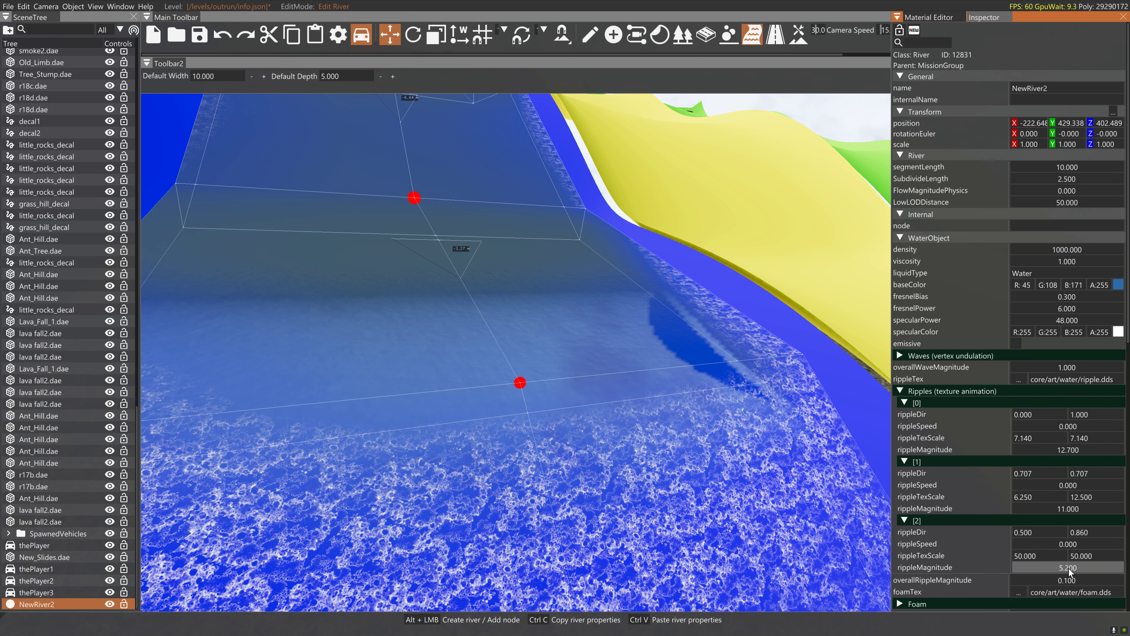
- Raise the river's overallRippleMagnitude to 1.4 and check the rippled surface from farther down the slide
{"action": "scroll", "coordinate": [1066, 554], "scroll_direction": "down", "scroll_amount": 2}
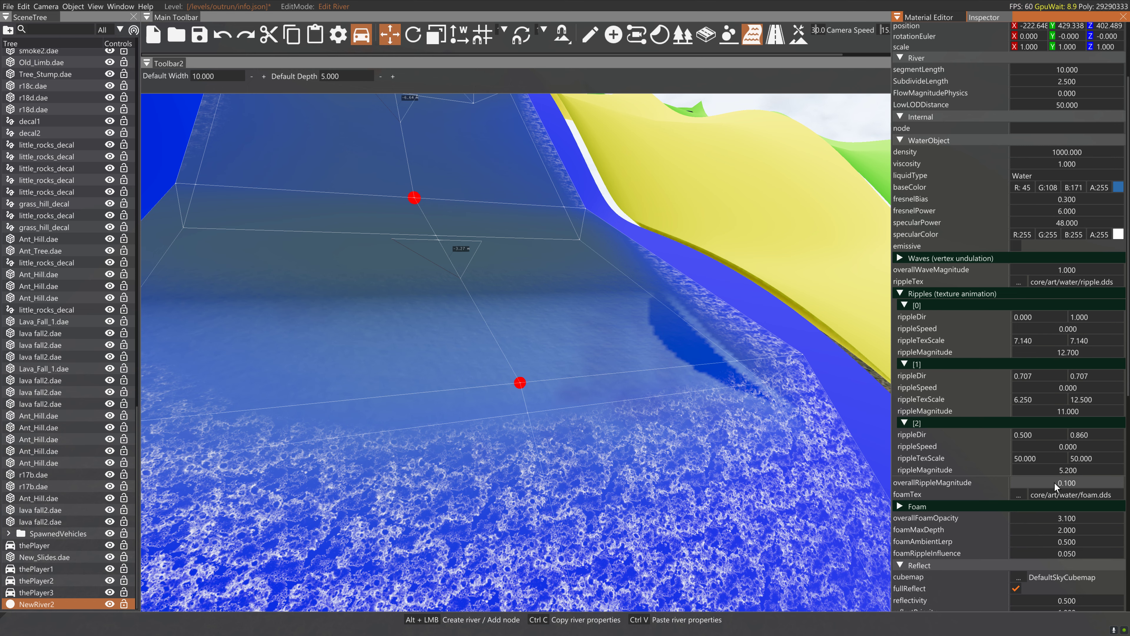
{"action": "left_click_drag", "start_coordinate": [1057, 487], "coordinate": [1062, 486]}
{"action": "right_click_drag", "start_coordinate": [737, 397], "coordinate": [814, 436]}
{"action": "key", "text": "s"}
{"action": "key", "text": "w"}
{"action": "key", "text": "s"}
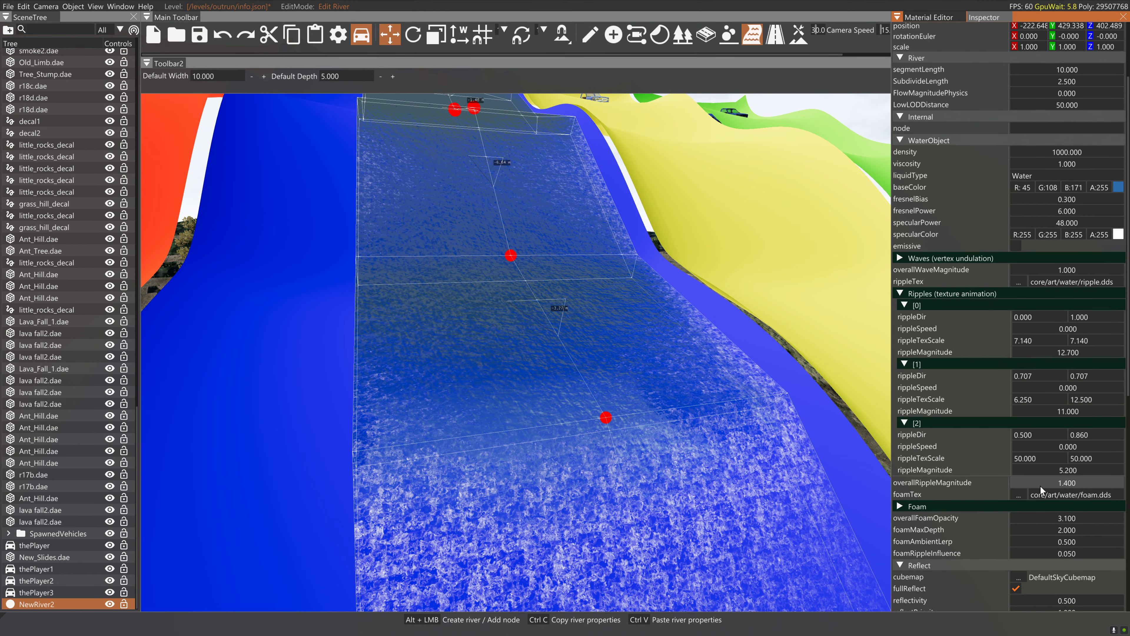
- Set the river's overallFoamOpacity to 0 and check the foam-free water with the river deselected
{"action": "double_click", "coordinate": [1063, 518]}
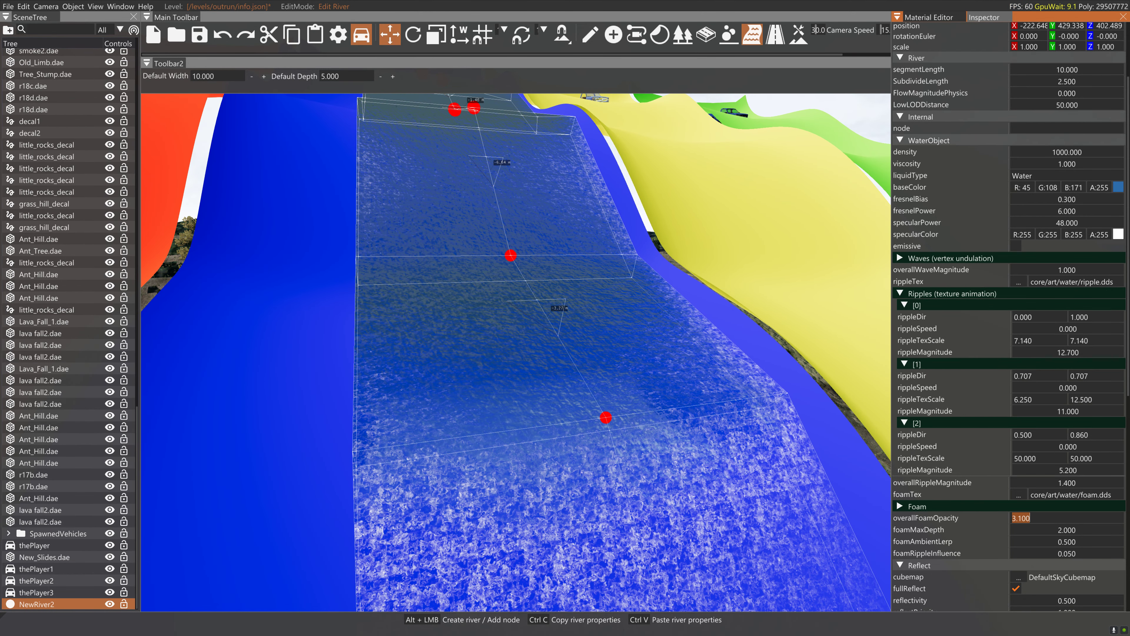
{"action": "type", "text": "0"}
{"action": "left_click", "coordinate": [799, 360]}
{"action": "right_click_drag", "start_coordinate": [793, 340], "coordinate": [788, 315]}
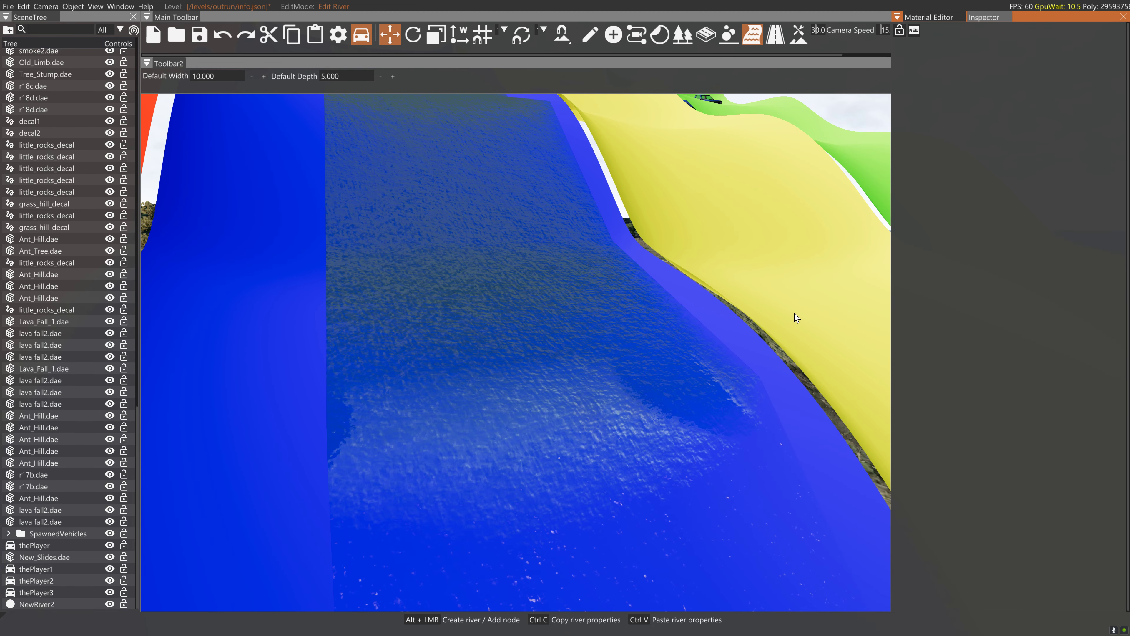
{"action": "key", "text": "F11"}
{"action": "key", "text": "F11"}
- Reselect the river on the blue slide and raise its reflectivity to 0.8
{"action": "left_click", "coordinate": [717, 438]}
{"action": "scroll", "coordinate": [1058, 531], "scroll_direction": "down", "scroll_amount": 5}
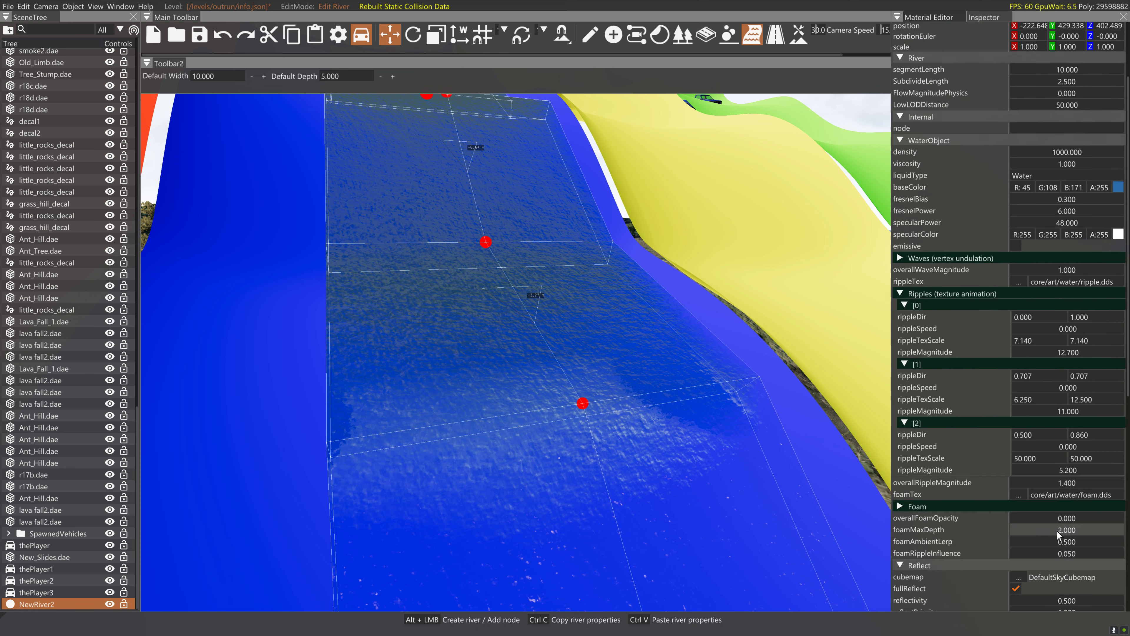
{"action": "mouse_move", "coordinate": [1071, 506]}
{"action": "left_mouse_down"}
{"action": "mouse_move", "coordinate": [1084, 507]}
{"action": "mouse_move", "coordinate": [1073, 514]}
{"action": "left_mouse_up"}
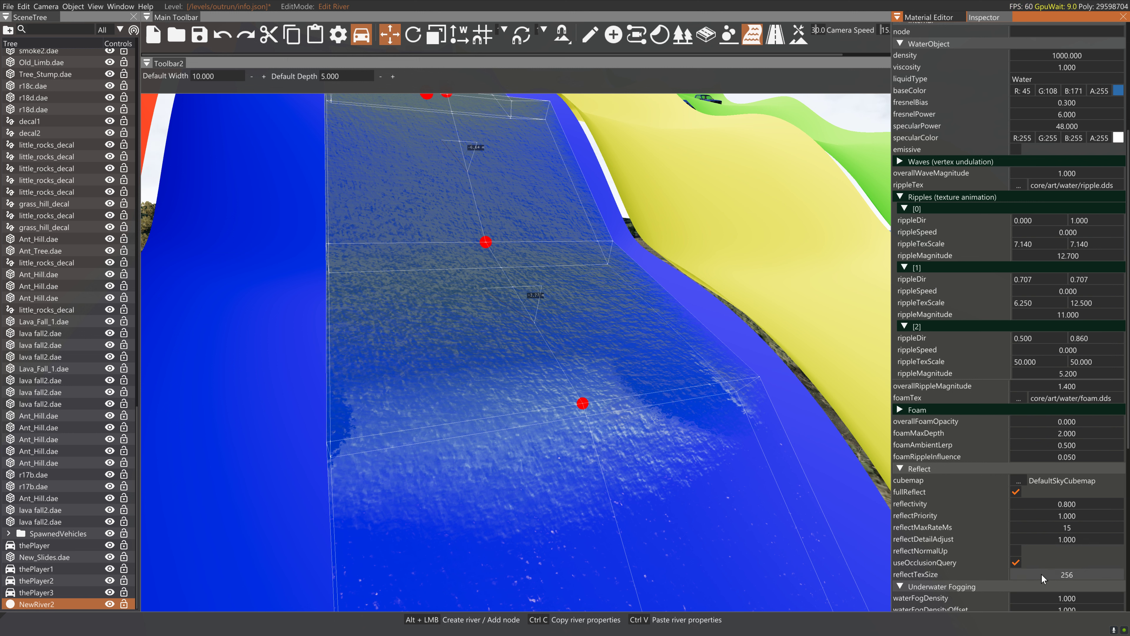
- Set the river's reflectTexSize to 2048 and lower its reflectMaxRateMs to 1
{"action": "left_click", "coordinate": [1074, 577]}
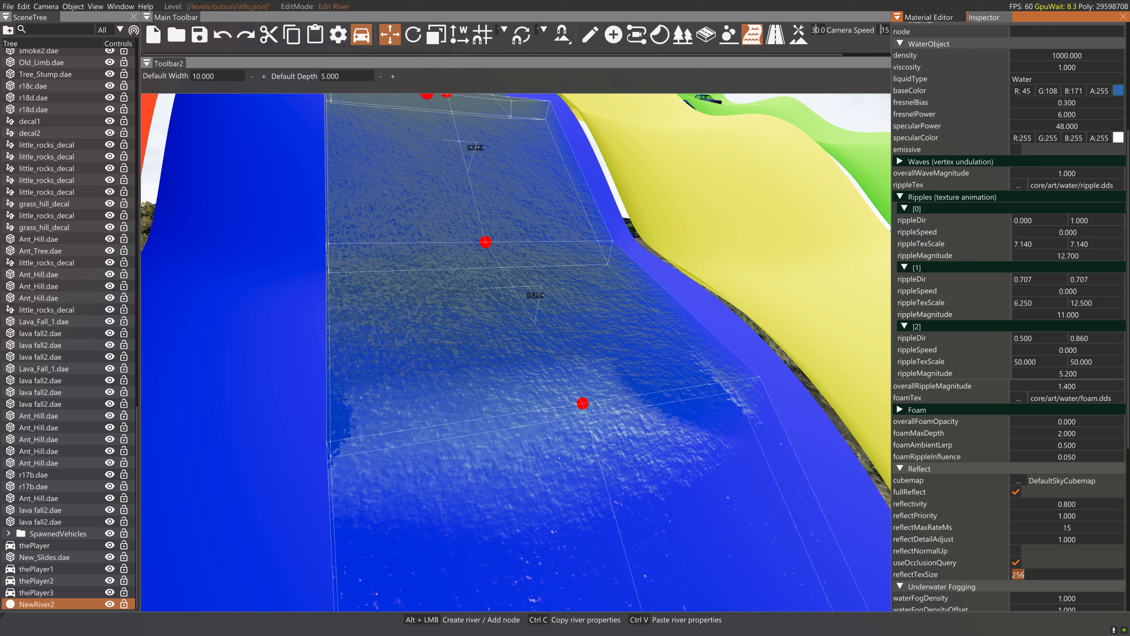
{"action": "type", "text": "20"}
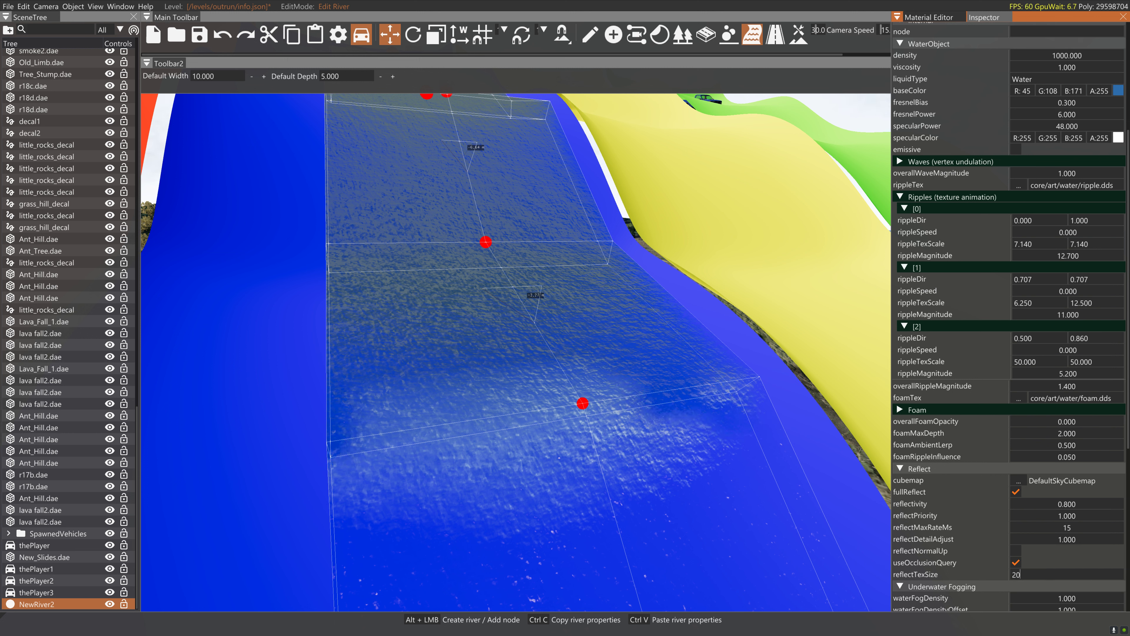
{"action": "type", "text": "48"}
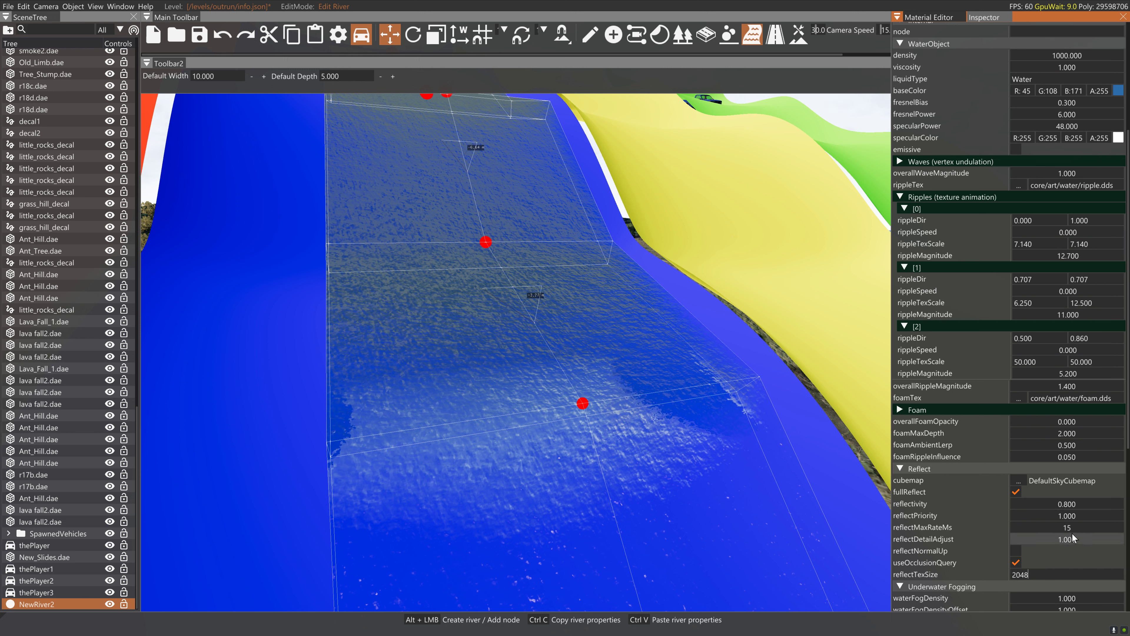
{"action": "left_click_drag", "start_coordinate": [1072, 530], "coordinate": [1067, 531]}
- Examine the water's reflections along the blue slide from several camera positions
{"action": "right_click_drag", "start_coordinate": [836, 481], "coordinate": [868, 428]}
{"action": "key", "text": "d"}
{"action": "key", "text": "d"}
{"action": "key", "text": "a"}
{"action": "key", "text": "s"}
{"action": "key", "text": "d"}
{"action": "right_click_drag", "start_coordinate": [888, 498], "coordinate": [850, 476]}
{"action": "key", "text": "w"}
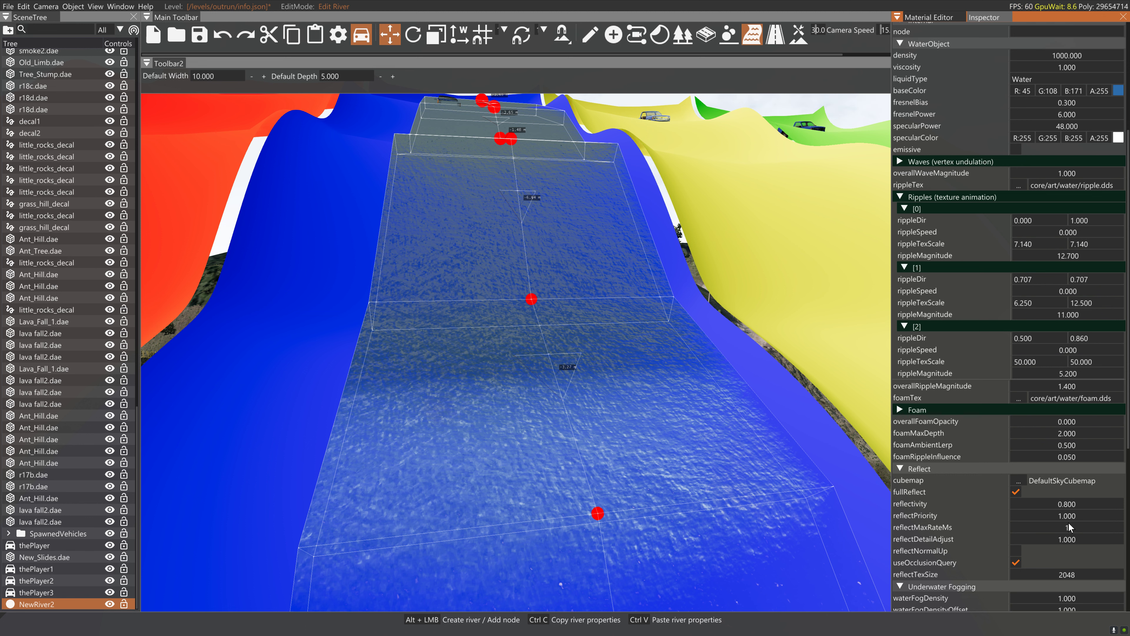
- Increase the river's reflectTexSize to 4096
{"action": "scroll", "coordinate": [1085, 556], "scroll_direction": "down", "scroll_amount": 4}
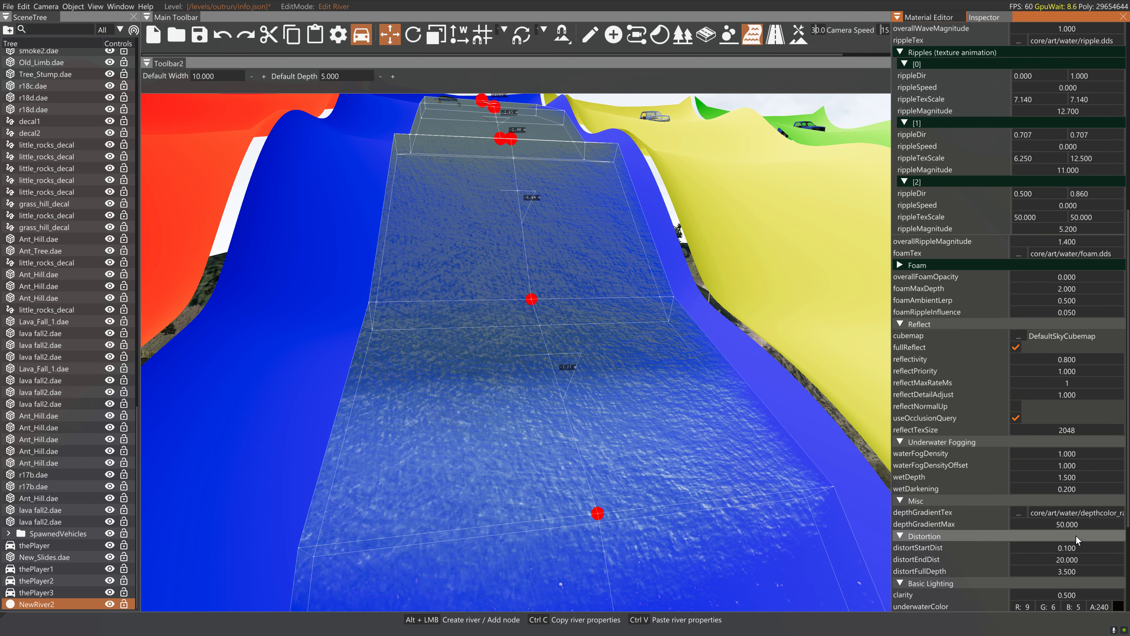
{"action": "left_click", "coordinate": [1065, 430]}
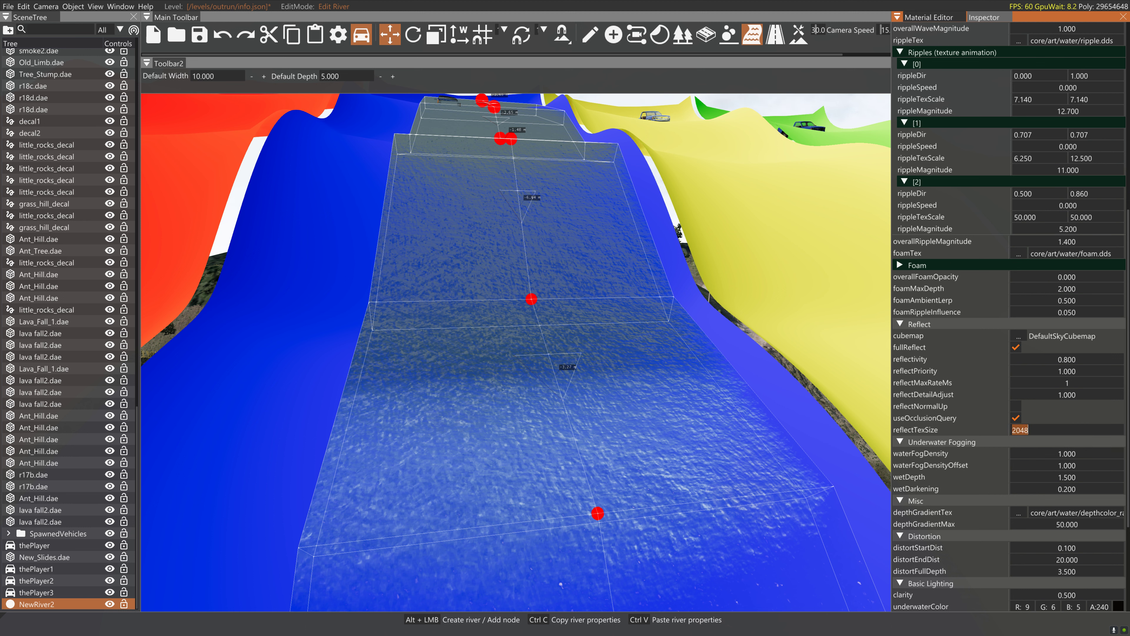
{"action": "type", "text": "4096"}
{"action": "key", "text": "Return"}
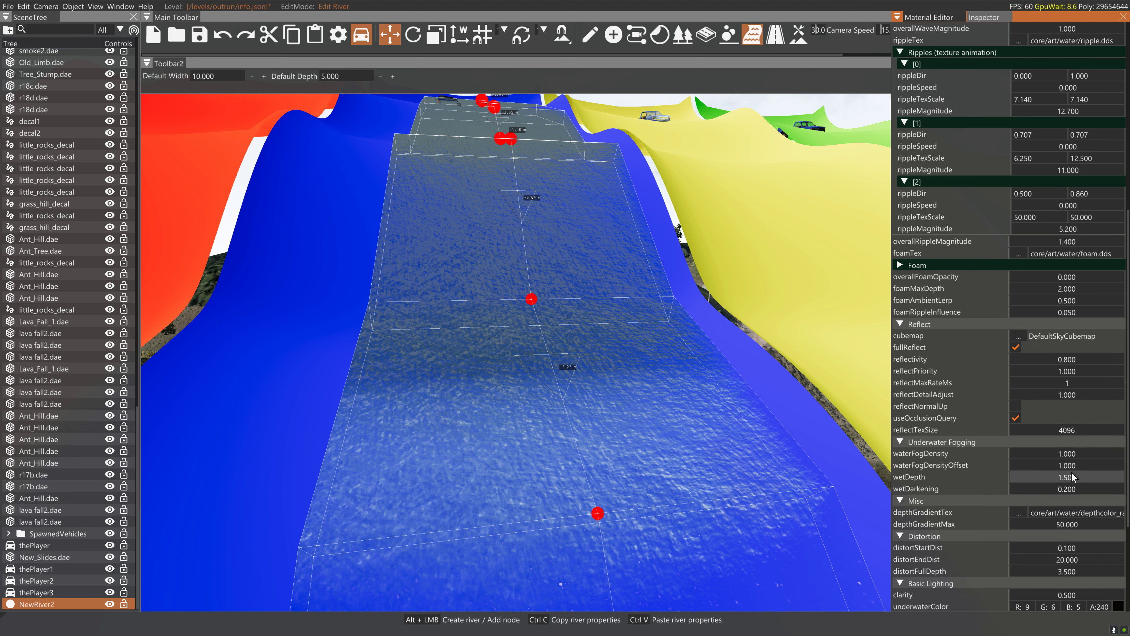
- Try a wetDepth of 0.5 and a waterFogDensity of 1.2 on the river, and undo both changes
{"action": "left_click_drag", "start_coordinate": [1041, 479], "coordinate": [1038, 481]}
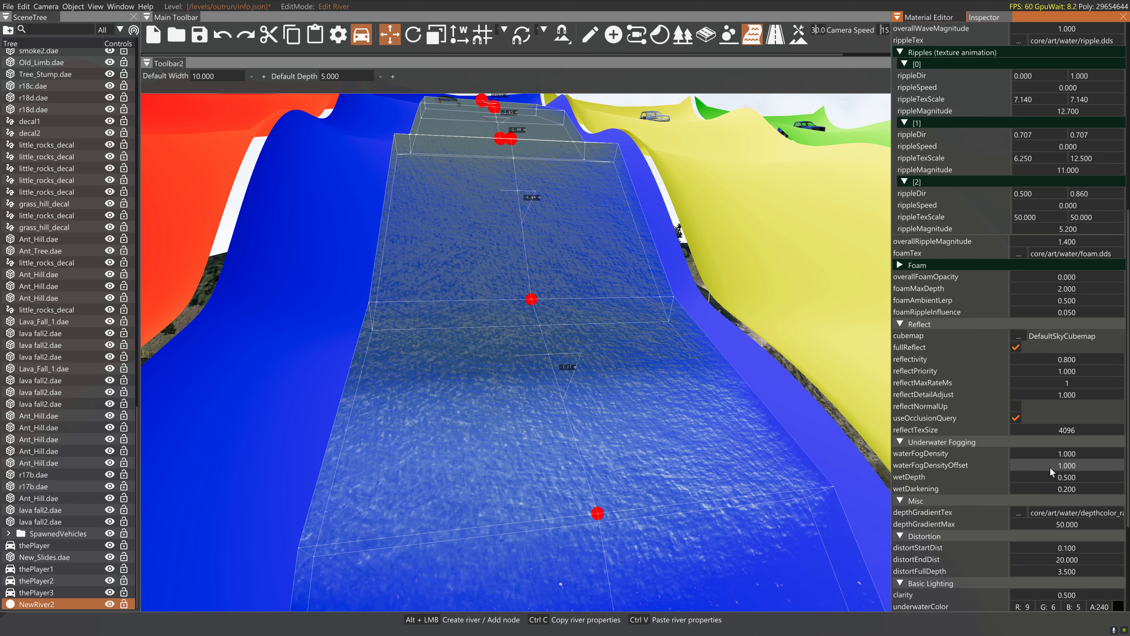
{"action": "mouse_move", "coordinate": [1049, 453]}
{"action": "left_mouse_down"}
{"action": "mouse_move", "coordinate": [1078, 455]}
{"action": "mouse_move", "coordinate": [1051, 457]}
{"action": "left_mouse_up"}
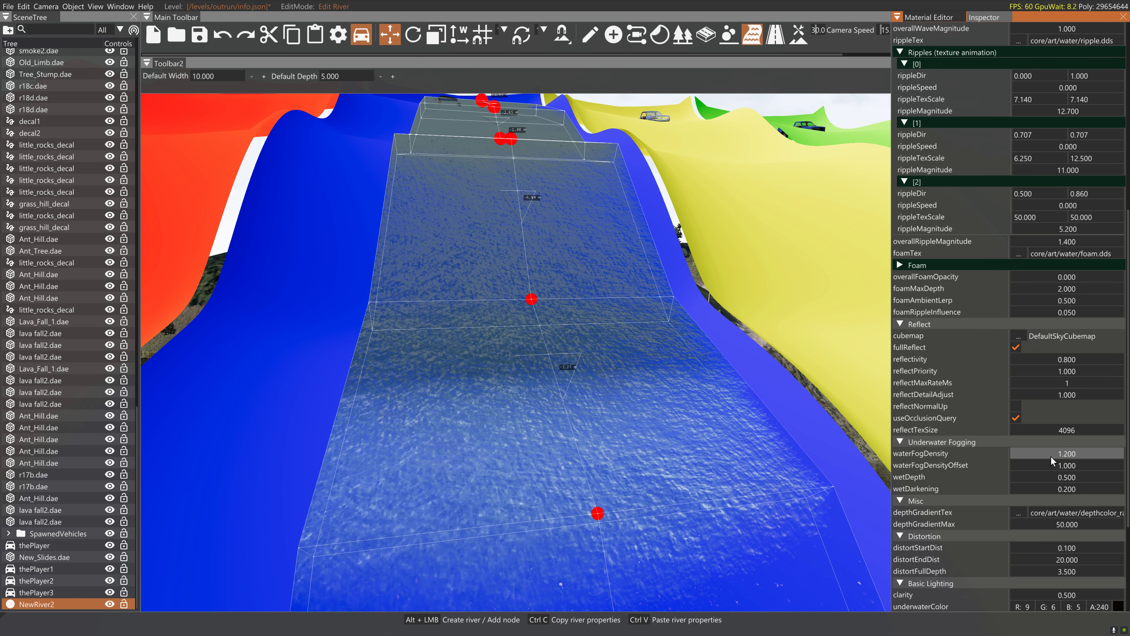
{"action": "key", "text": "ctrl+z"}
{"action": "key", "text": "ctrl+z"}
- Set the river's FlowMagnitudePhysics to 4.6 and view the pickup in the water on the blue slide
{"action": "scroll", "coordinate": [1095, 480], "scroll_direction": "down", "scroll_amount": 5}
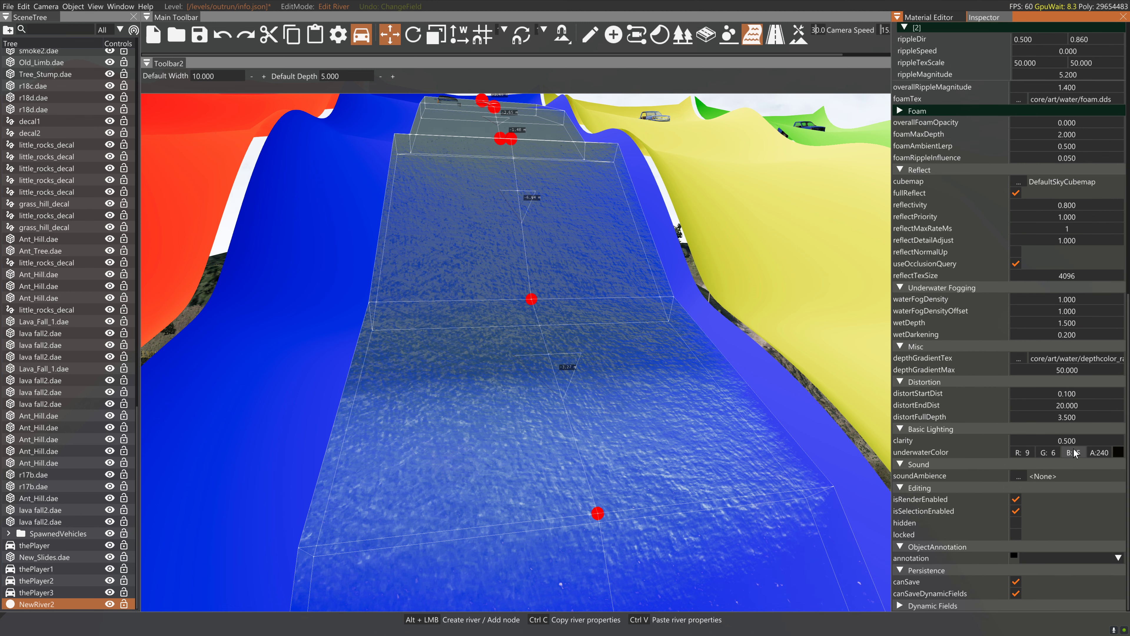
{"action": "scroll", "coordinate": [1042, 346], "scroll_direction": "up", "scroll_amount": 9}
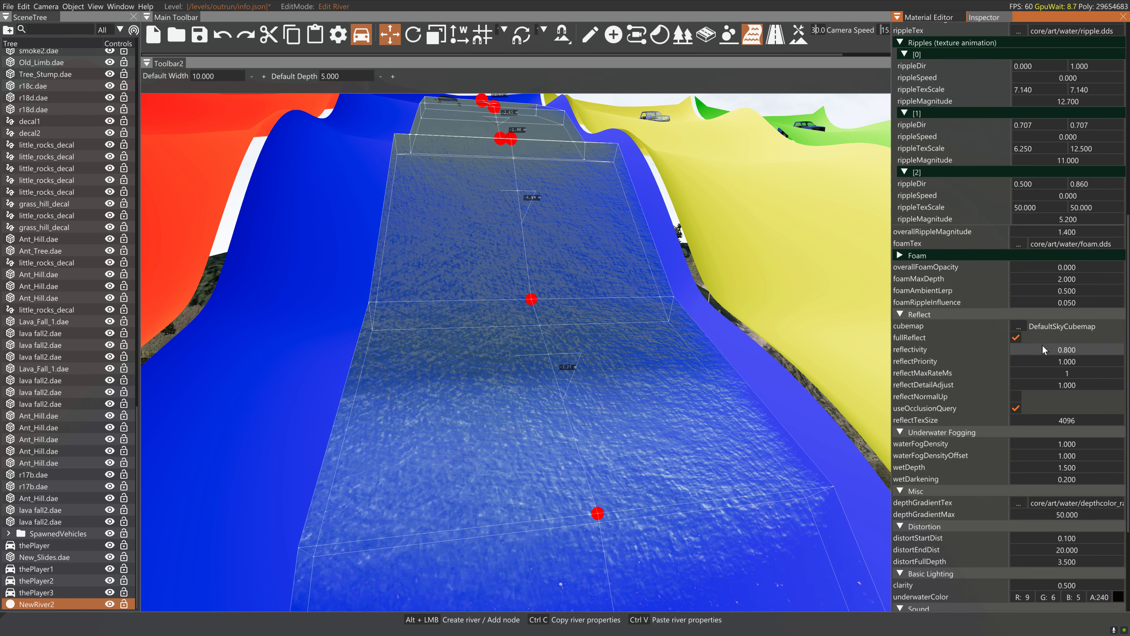
{"action": "scroll", "coordinate": [1065, 265], "scroll_direction": "up", "scroll_amount": 5}
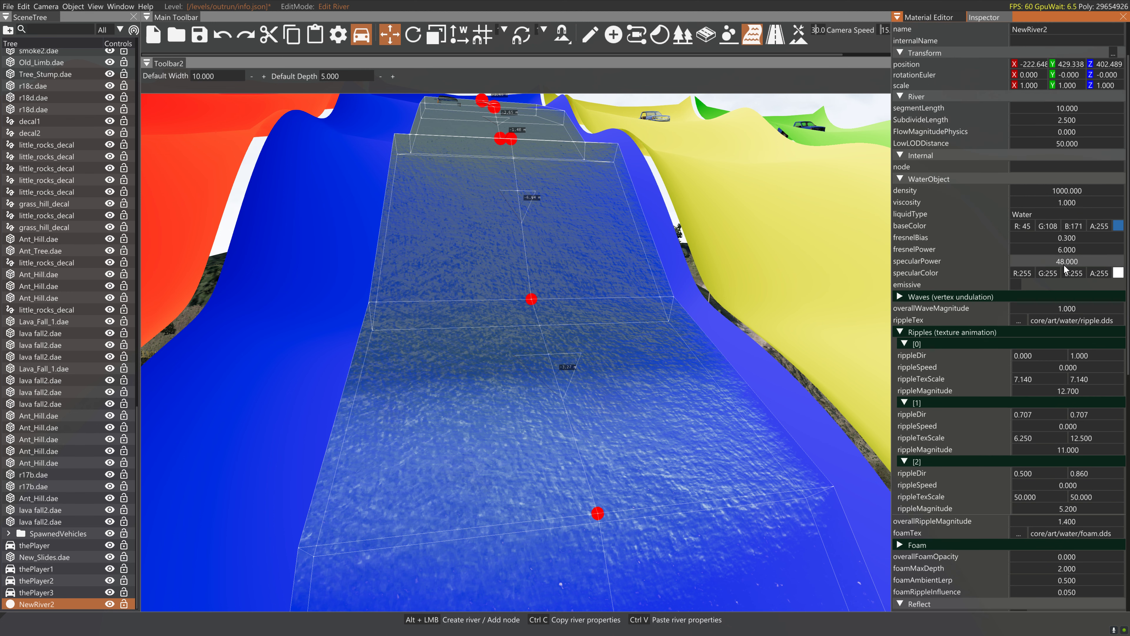
{"action": "scroll", "coordinate": [1065, 265], "scroll_direction": "up", "scroll_amount": 2}
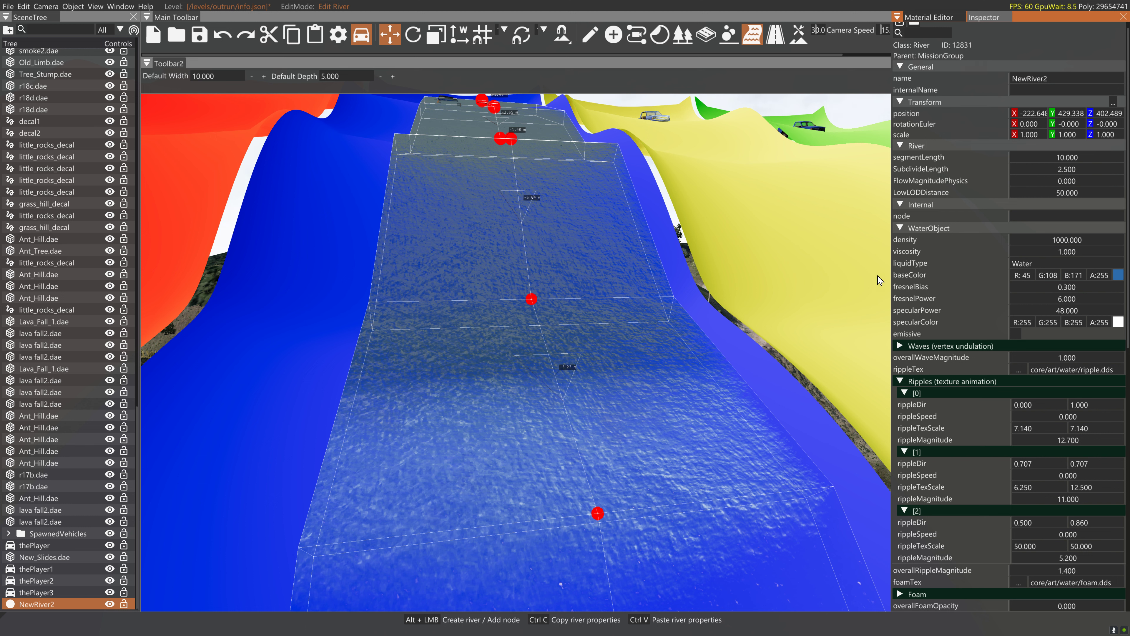
{"action": "left_click_drag", "start_coordinate": [1035, 182], "coordinate": [1056, 181]}
{"action": "right_click_drag", "start_coordinate": [637, 452], "coordinate": [597, 376]}
{"action": "key", "text": "s"}
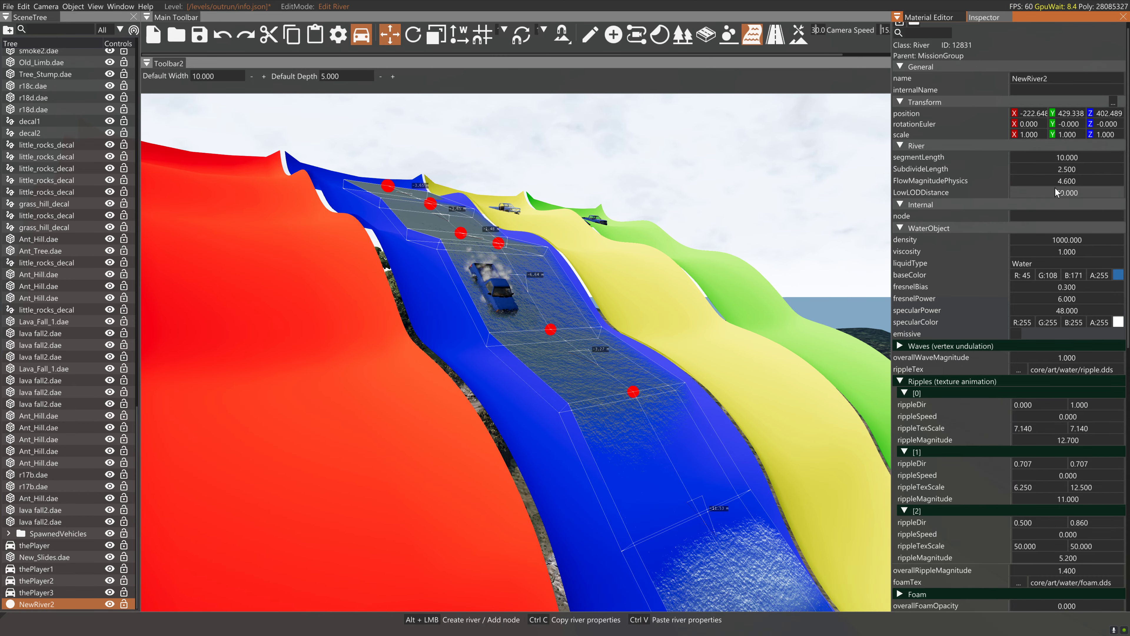
- Raise the river's FlowMagnitudePhysics to 33.5 and watch its effect on the pickup near the river's start
{"action": "left_click_drag", "start_coordinate": [1045, 184], "coordinate": [1121, 183]}
{"action": "right_click_drag", "start_coordinate": [605, 394], "coordinate": [837, 454]}
{"action": "right_click_drag", "start_coordinate": [609, 392], "coordinate": [240, 288]}
{"action": "key", "text": "s"}
{"action": "right_click_drag", "start_coordinate": [519, 374], "coordinate": [427, 216]}
{"action": "key", "text": "a"}
{"action": "key", "text": "w"}
{"action": "key", "text": "w"}
{"action": "key", "text": "w"}
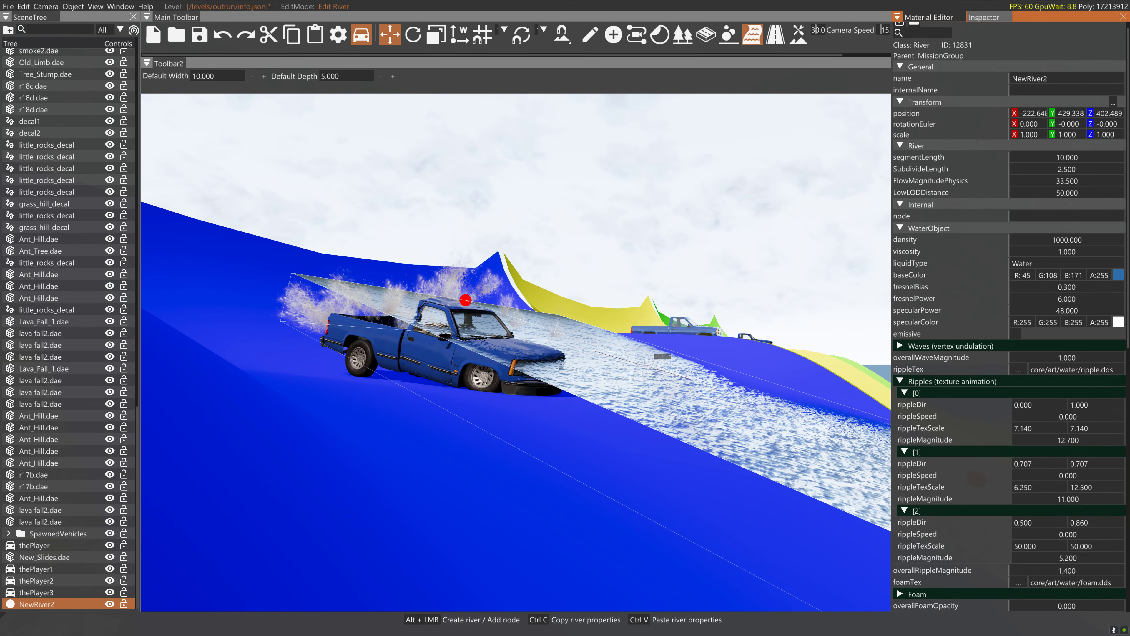
- Lower the river node beside the pickup to a height of about 401.27 and move the next node to about -232.17, 431.13, 399.48
{"action": "right_click_drag", "start_coordinate": [463, 360], "coordinate": [520, 375]}
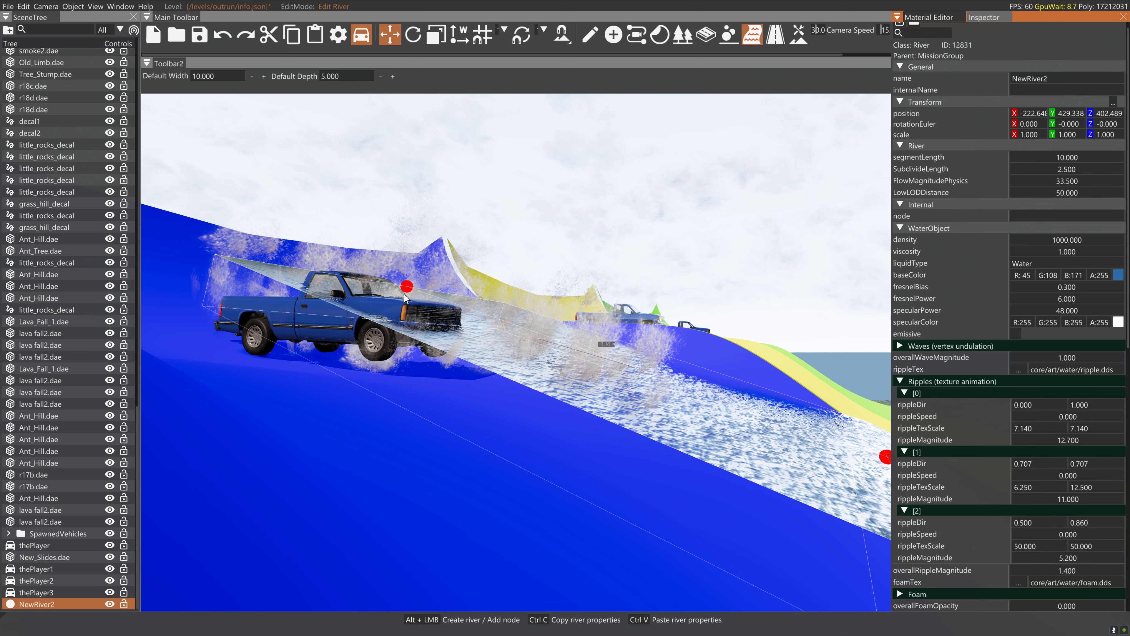
{"action": "left_click", "coordinate": [407, 285]}
{"action": "left_click_drag", "start_coordinate": [410, 268], "coordinate": [405, 308]}
{"action": "right_click_drag", "start_coordinate": [571, 384], "coordinate": [699, 421]}
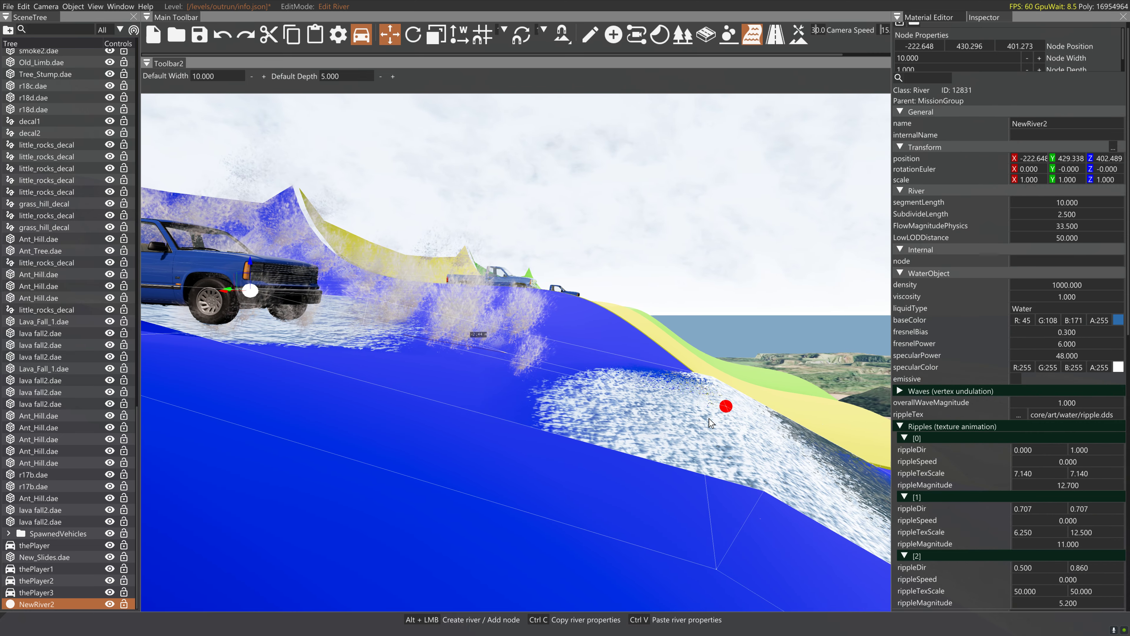
{"action": "left_click", "coordinate": [723, 404]}
{"action": "left_click_drag", "start_coordinate": [713, 405], "coordinate": [650, 360]}
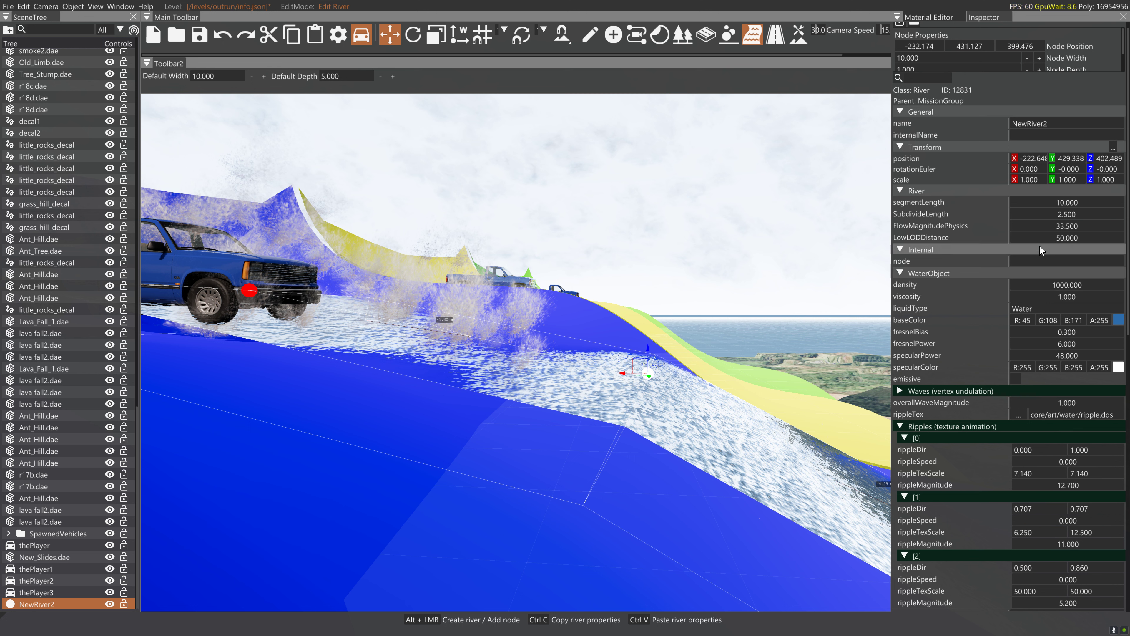
- Reduce the river's segmentLength to 1 for a finer mesh along the slide
{"action": "left_click", "coordinate": [1057, 204]}
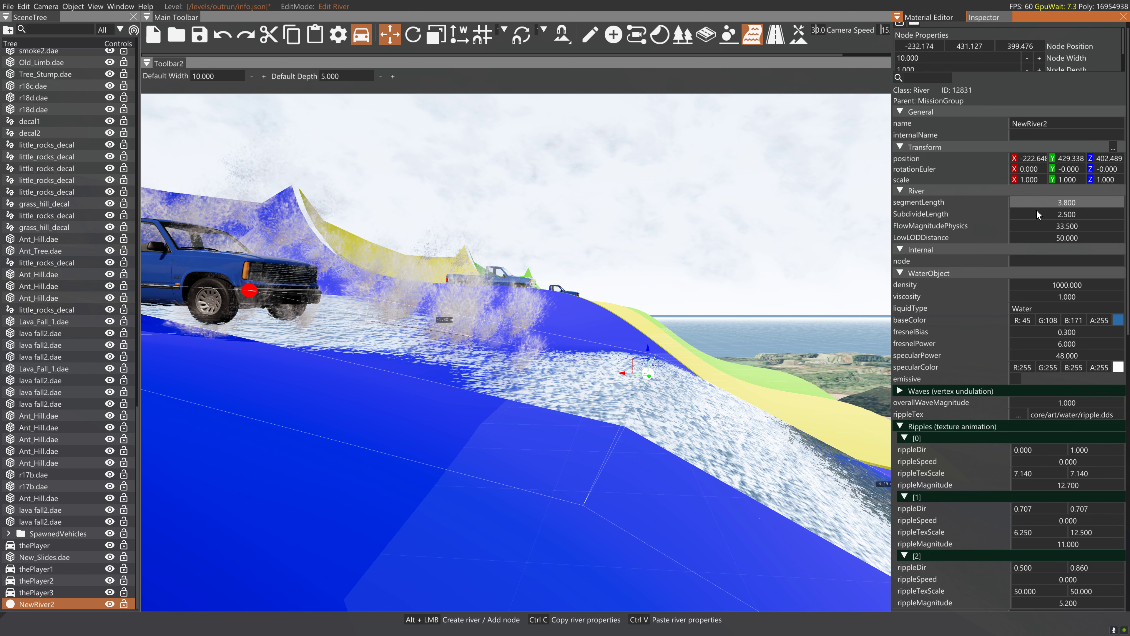
{"action": "left_click_drag", "start_coordinate": [1038, 215], "coordinate": [636, 366]}
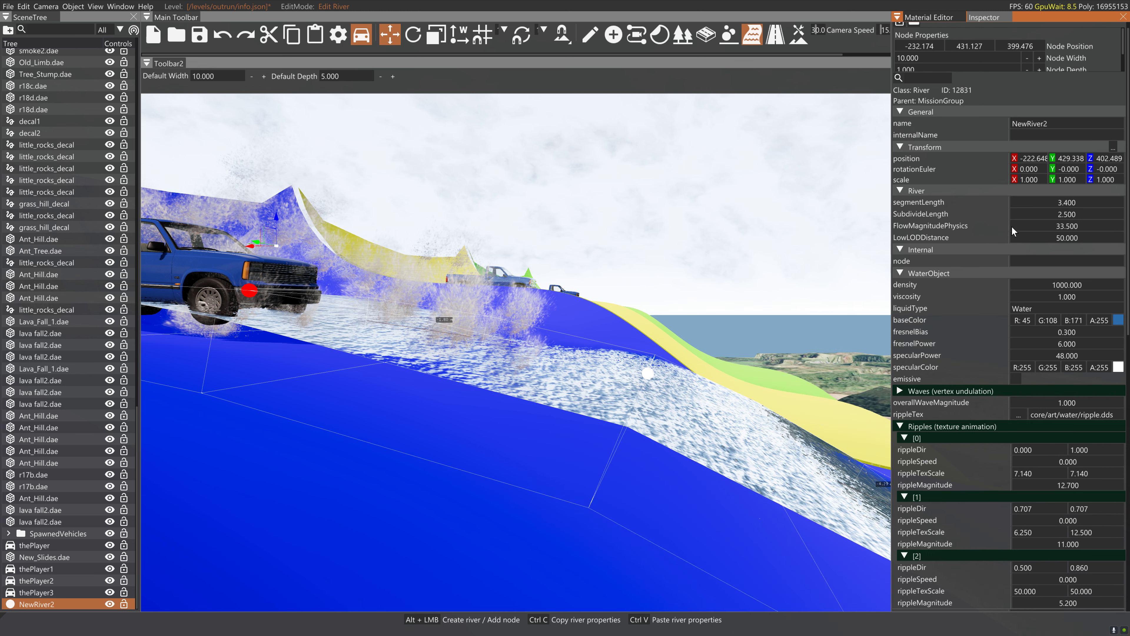
{"action": "left_click_drag", "start_coordinate": [1049, 204], "coordinate": [1046, 204]}
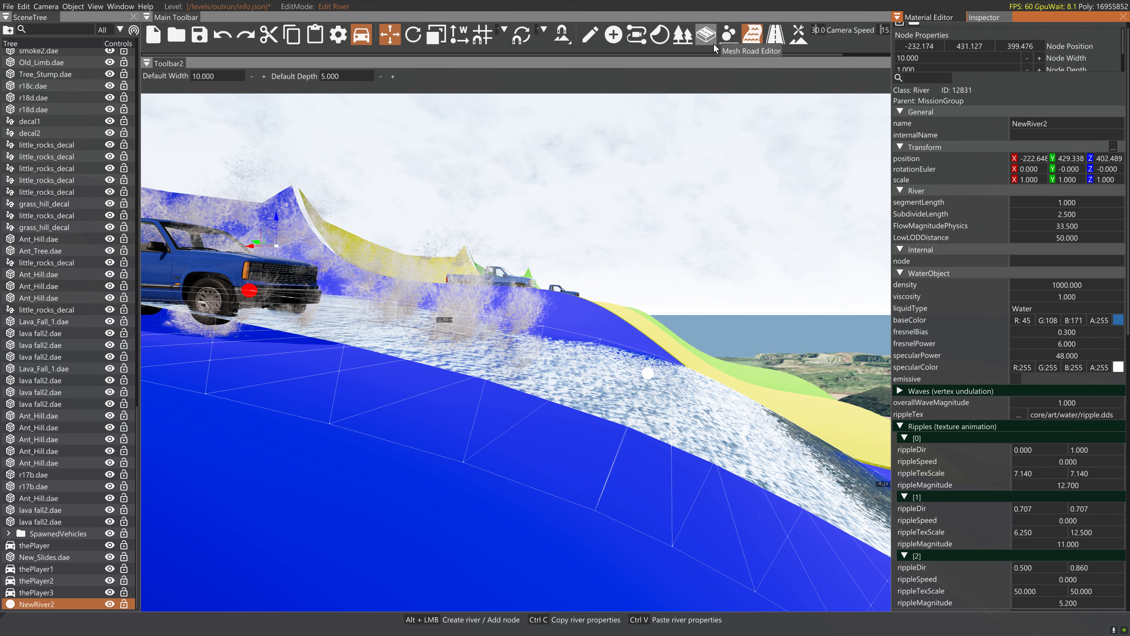
- Switch to the Mesh Road Editor and create a 10 m wide mesh road above the blue slide
{"action": "left_click", "coordinate": [706, 34]}
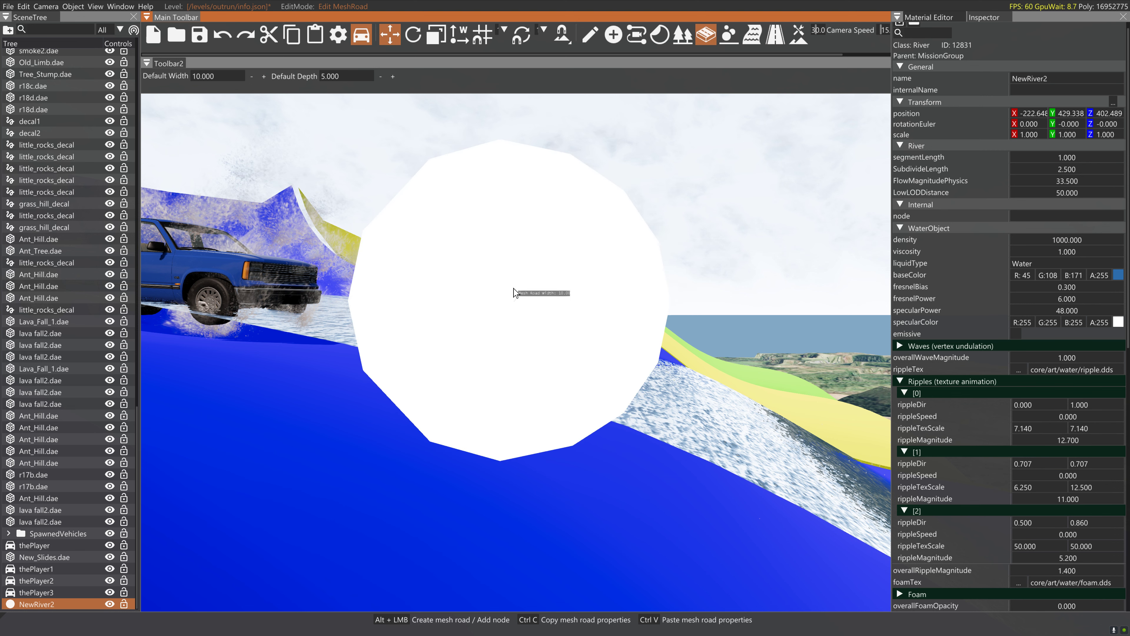
{"action": "left_click", "coordinate": [429, 323], "text": "alt"}
{"action": "left_click", "coordinate": [600, 409], "text": "alt"}
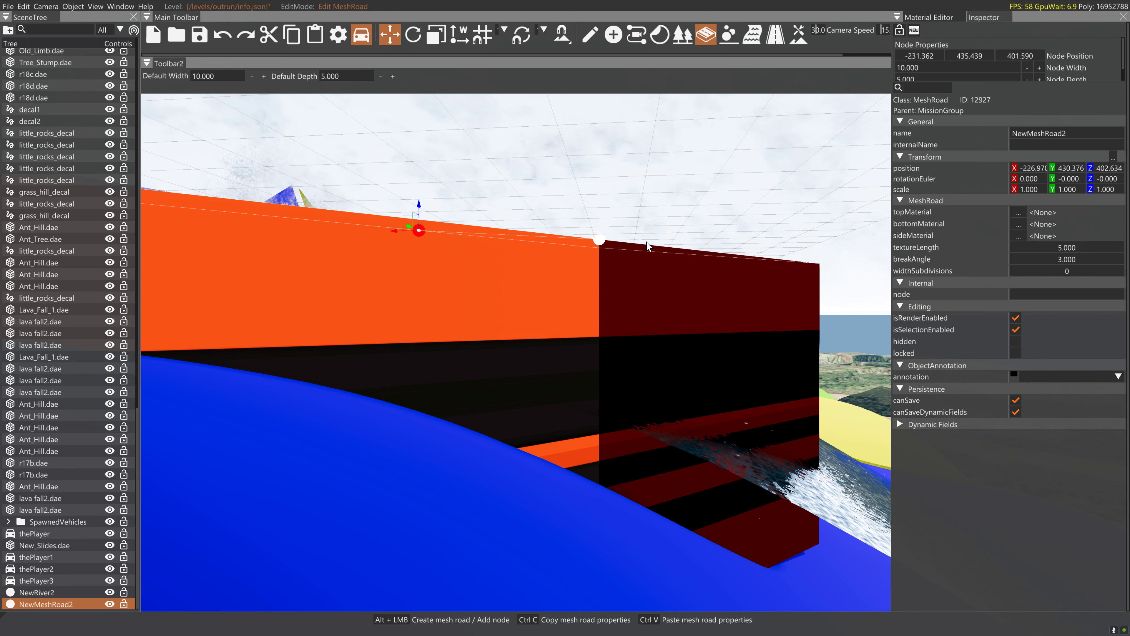
- Extend the mesh road down the blue slide, placing its end node at about -249.24, 435.44, 398.54
{"action": "right_click_drag", "start_coordinate": [648, 246], "coordinate": [562, 294]}
{"action": "key", "text": "s"}
{"action": "left_click", "coordinate": [564, 281]}
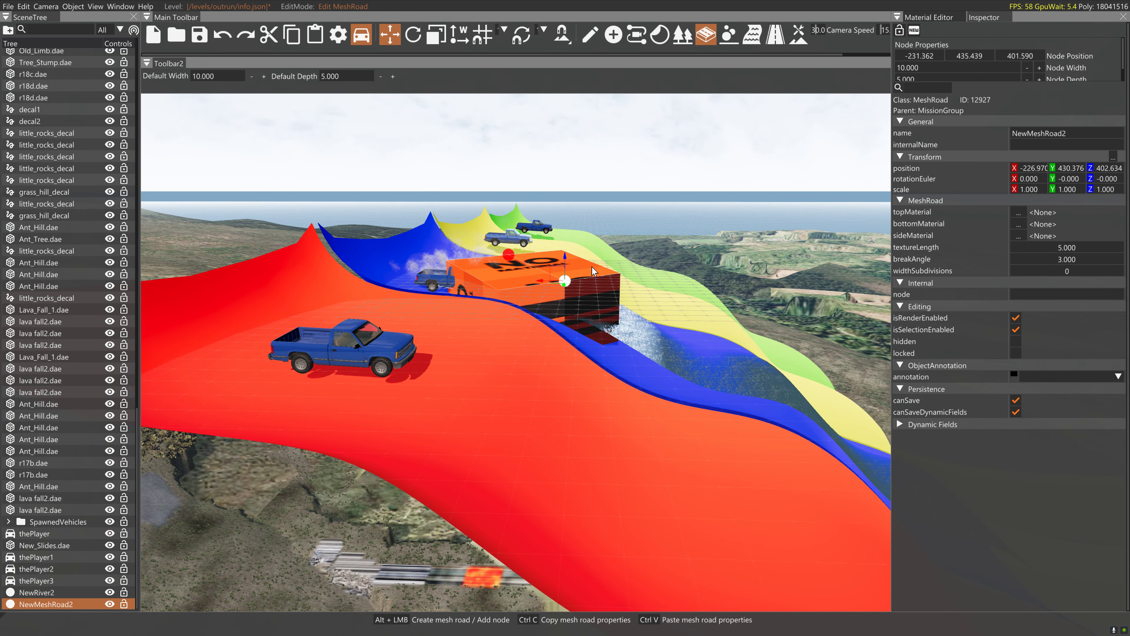
{"action": "left_click_drag", "start_coordinate": [554, 289], "coordinate": [841, 313]}
{"action": "right_click_drag", "start_coordinate": [840, 313], "coordinate": [814, 321]}
{"action": "key", "text": "d"}
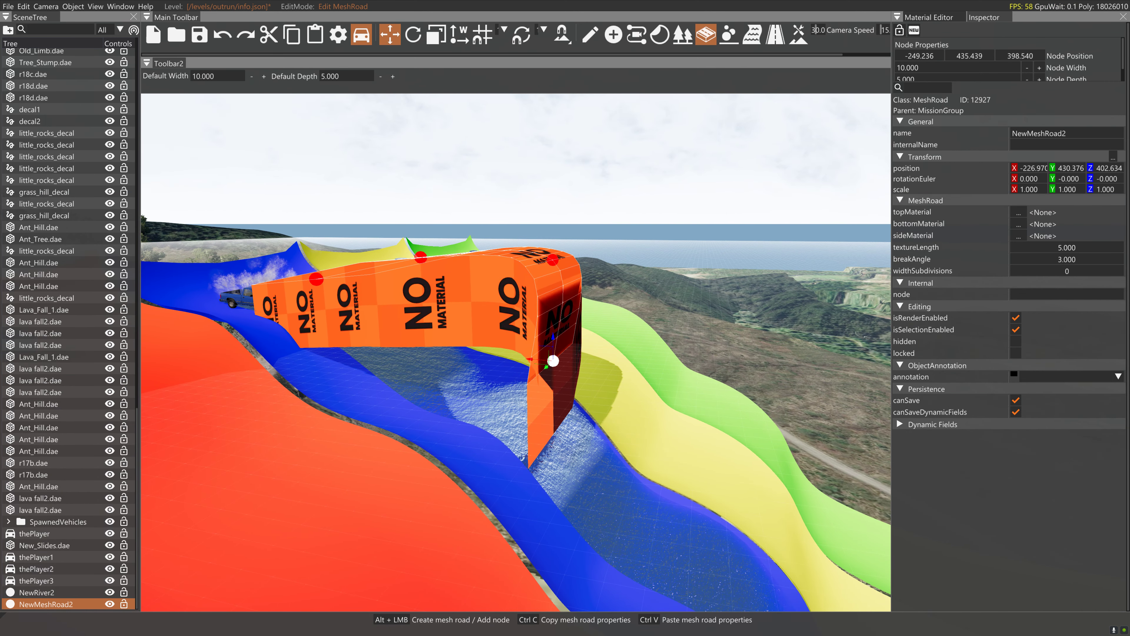
- Set the mesh road's breakAngle to 1 and extend the road upward to an end node at about -262.94, 435.44, 405.31
{"action": "left_click", "coordinate": [1071, 263]}
{"action": "type", "text": "1"}
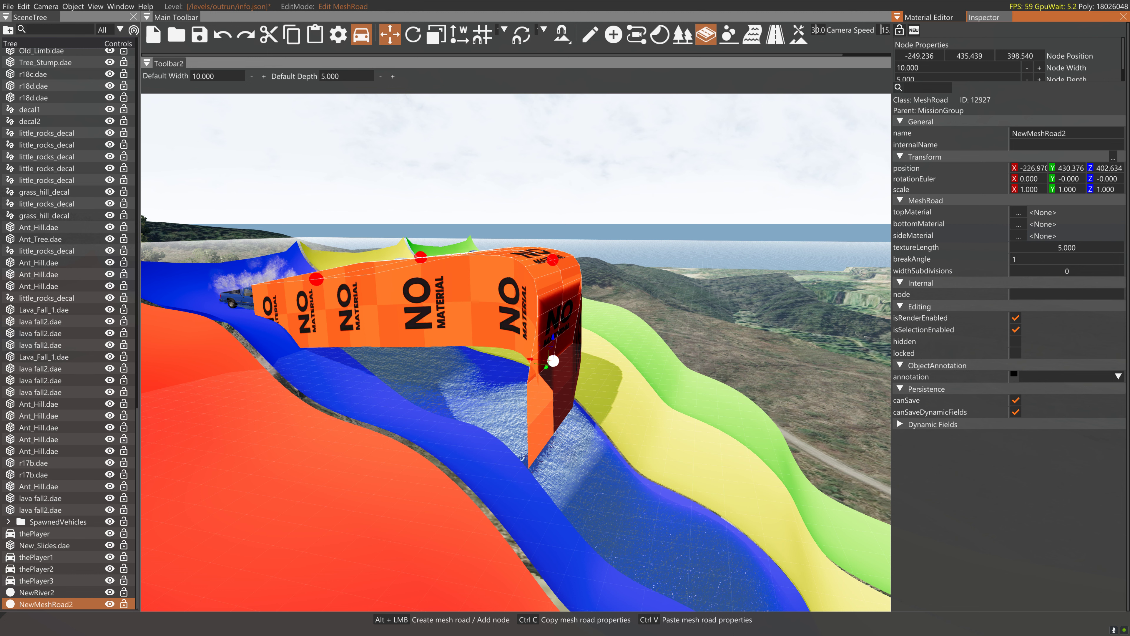
{"action": "left_click", "coordinate": [1048, 272]}
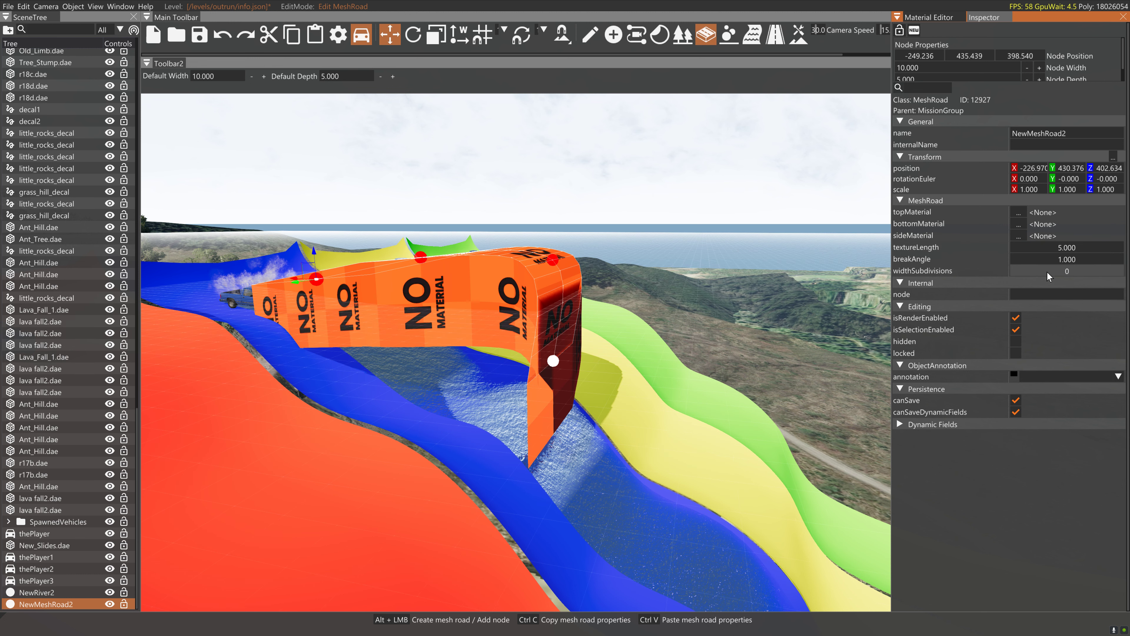
{"action": "left_click", "coordinate": [552, 361]}
{"action": "left_click_drag", "start_coordinate": [552, 360], "coordinate": [793, 259]}
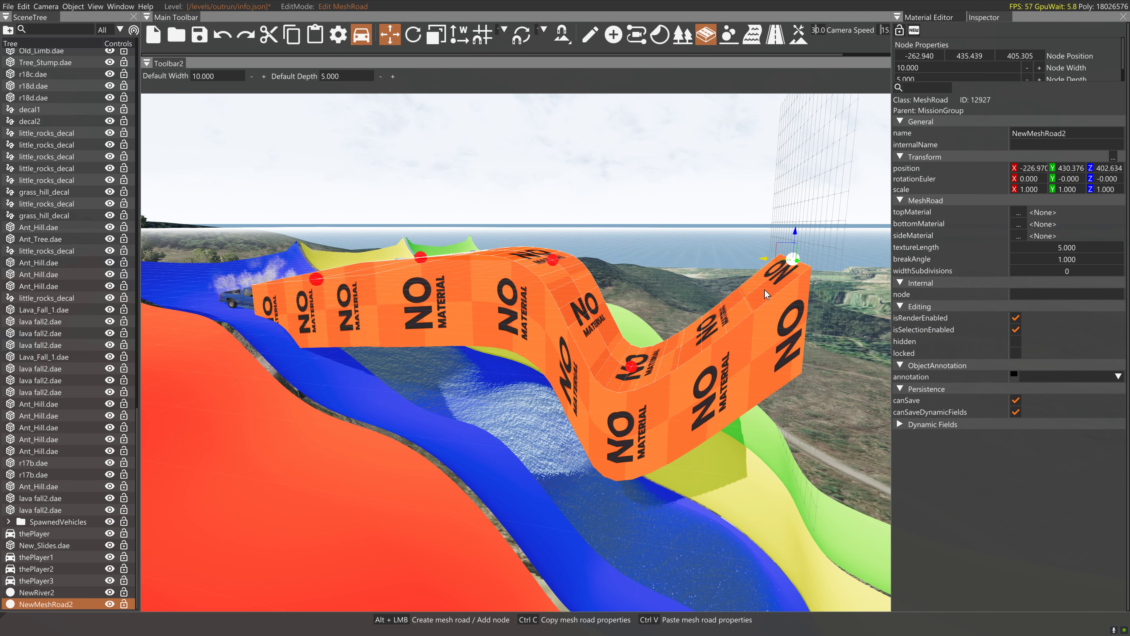
- Compare breakAngle values of 0.25 and 5 on the mesh road, and leave it at 0.25
{"action": "double_click", "coordinate": [1045, 261]}
{"action": "type", "text": ".25"}
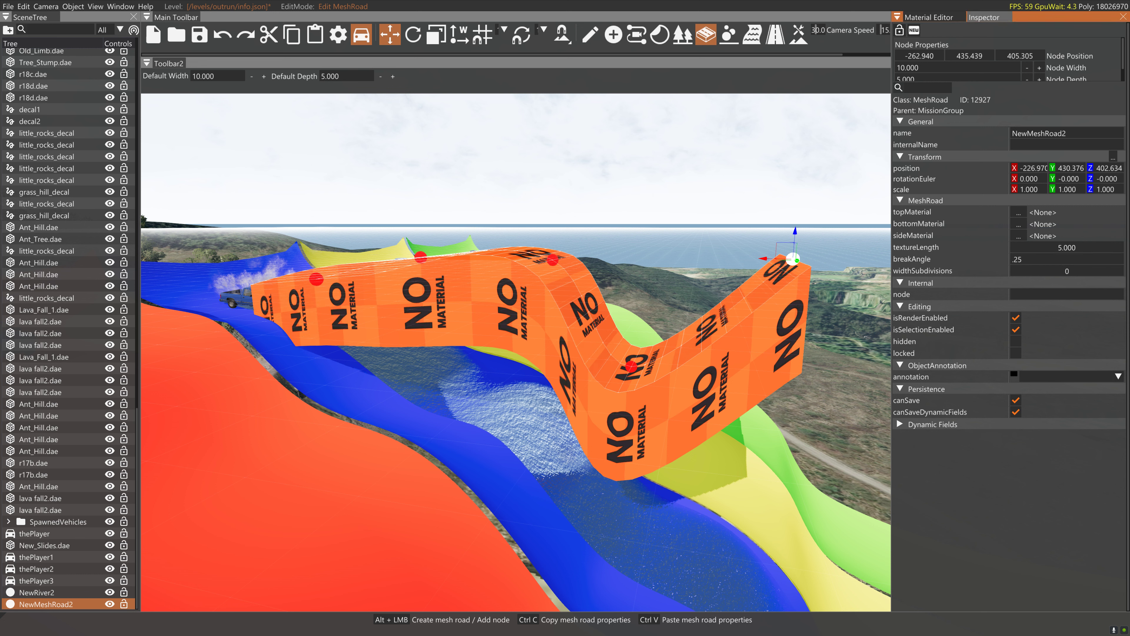
{"action": "type", "text": "5"}
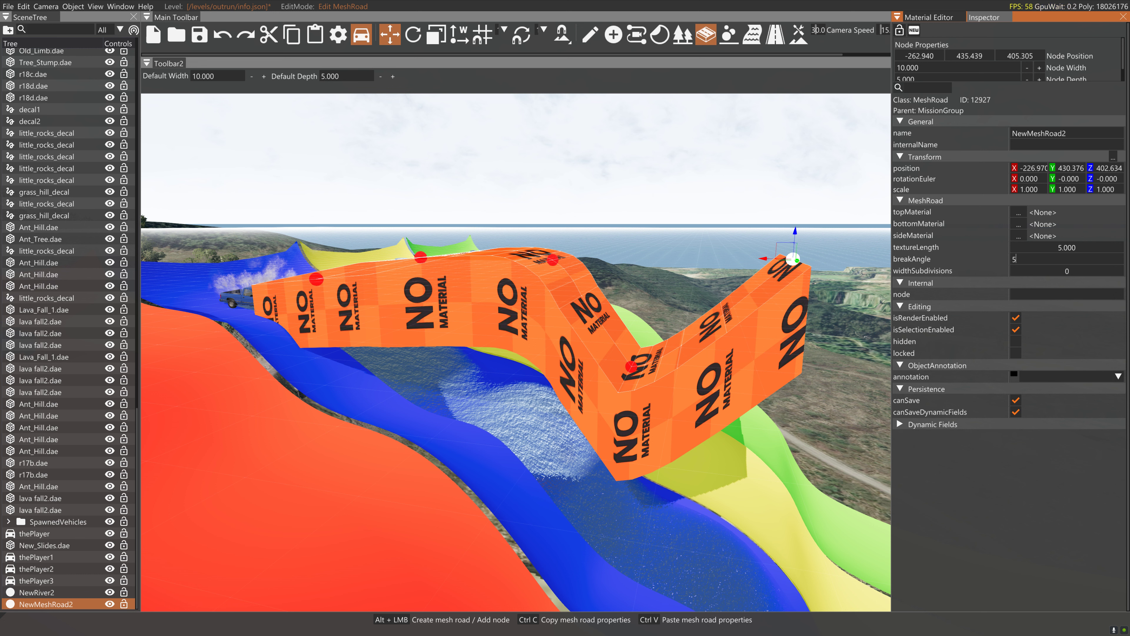
{"action": "type", "text": ".2"}
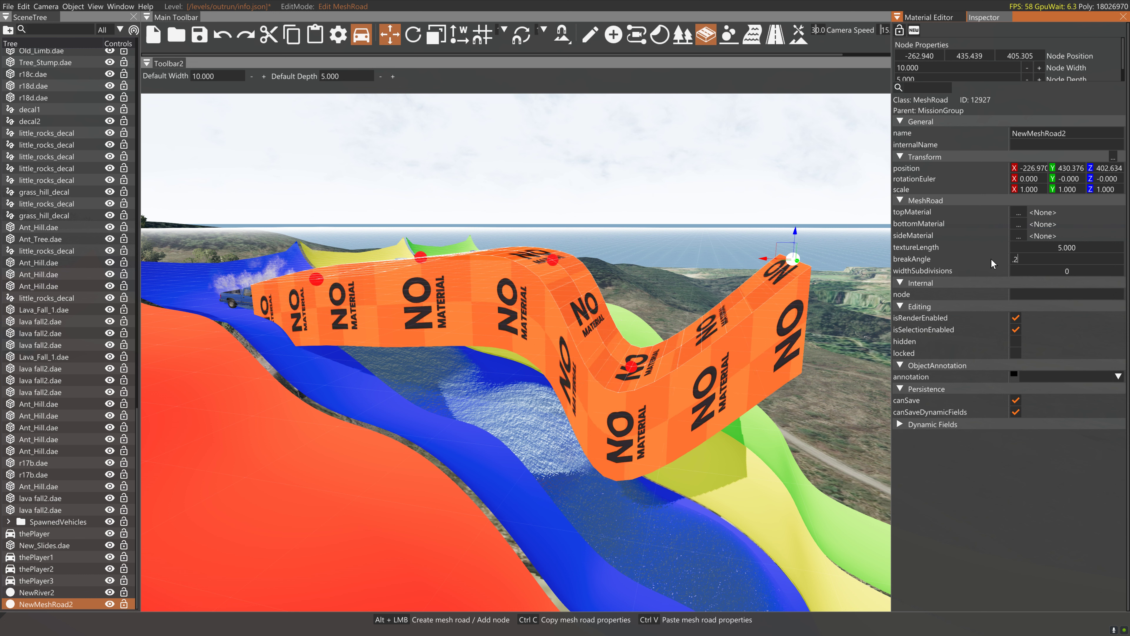
- Raise the mesh road's dip node to Z about 402.13, and try a breakAngle of 0.1 before resetting it to 0.25
{"action": "left_click", "coordinate": [630, 365]}
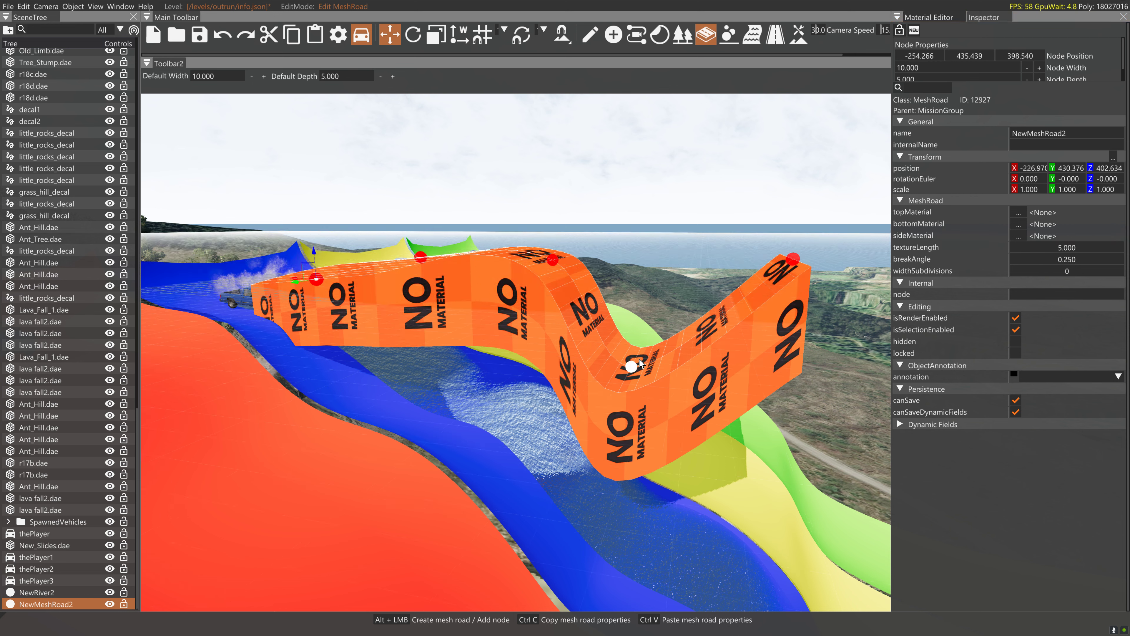
{"action": "left_click_drag", "start_coordinate": [640, 364], "coordinate": [645, 292]}
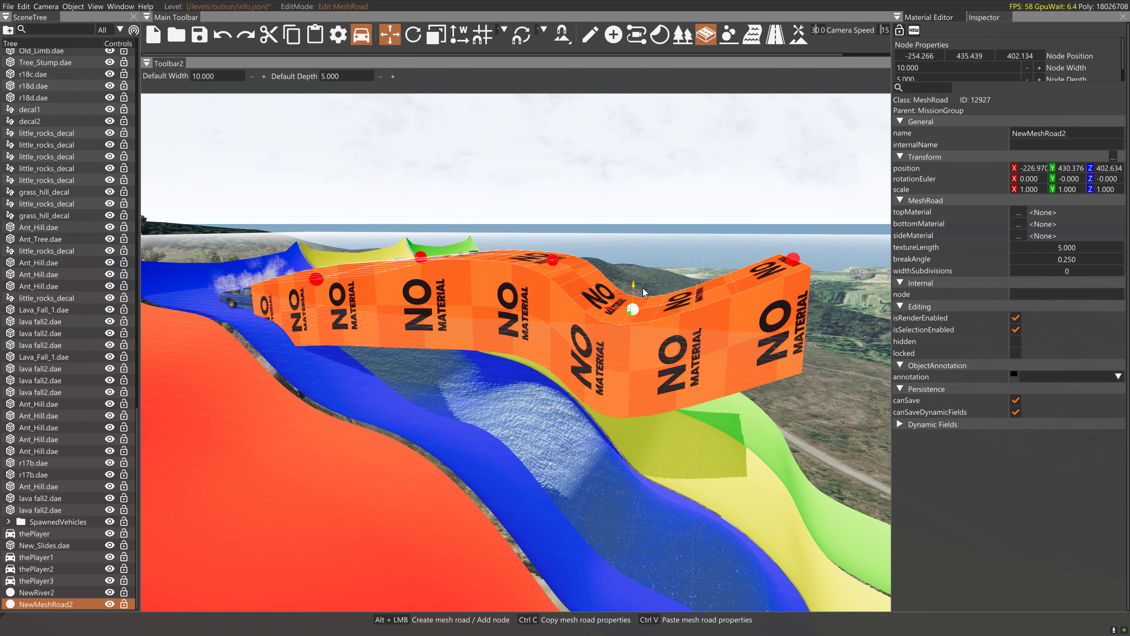
{"action": "left_click", "coordinate": [1024, 260]}
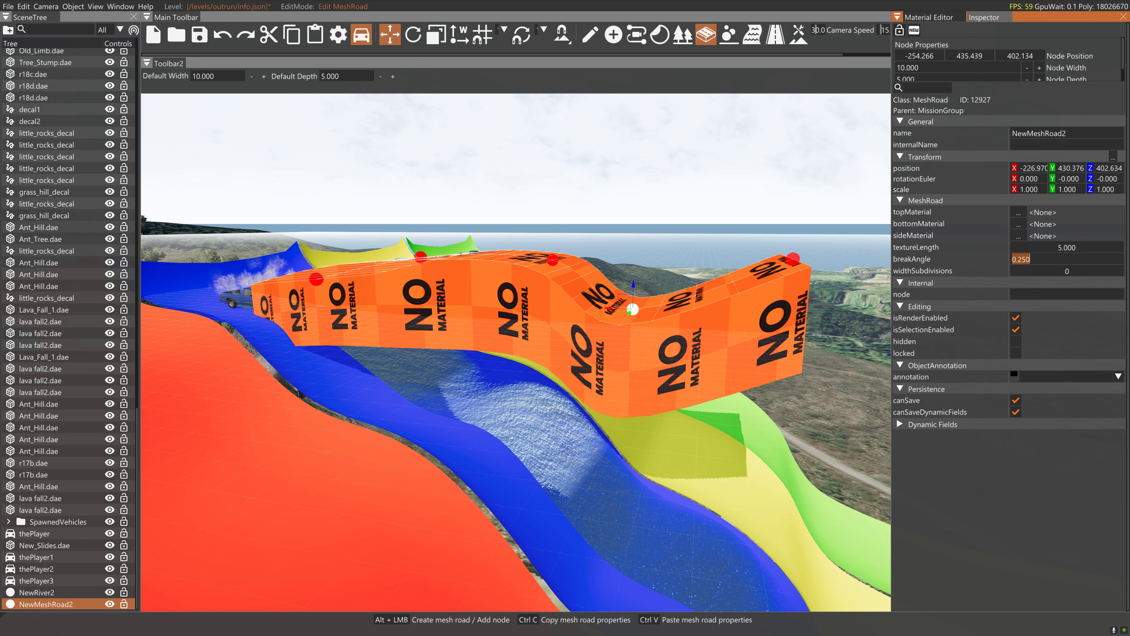
{"action": "type", "text": ".1"}
{"action": "key", "text": "Return"}
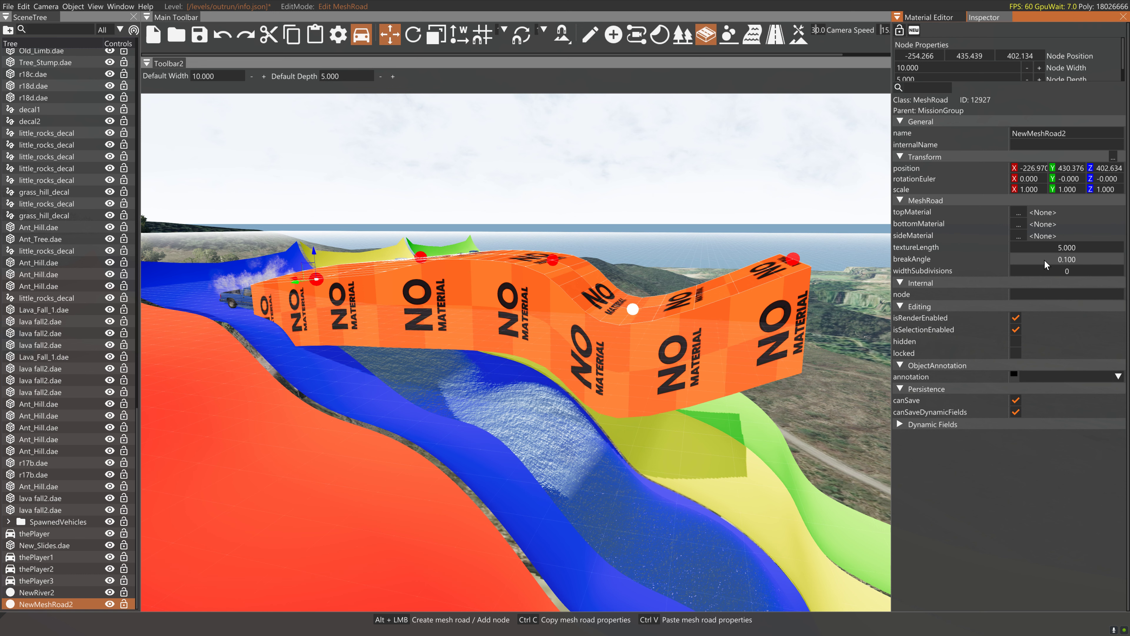
{"action": "left_click", "coordinate": [1047, 259]}
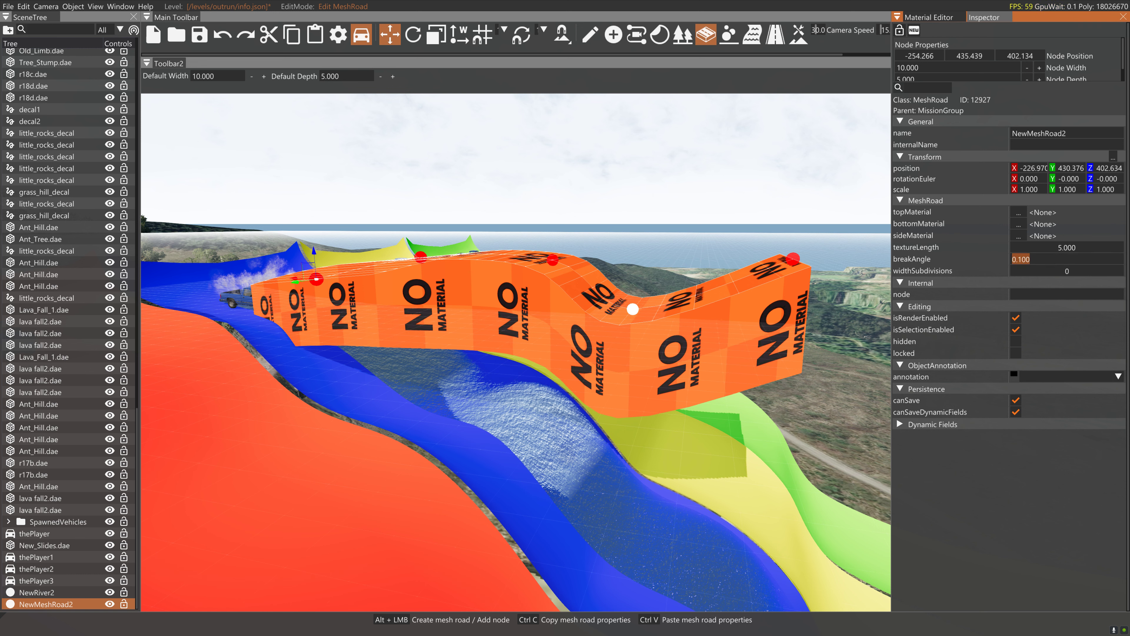
{"action": "type", "text": ".25"}
{"action": "key", "text": "Return"}
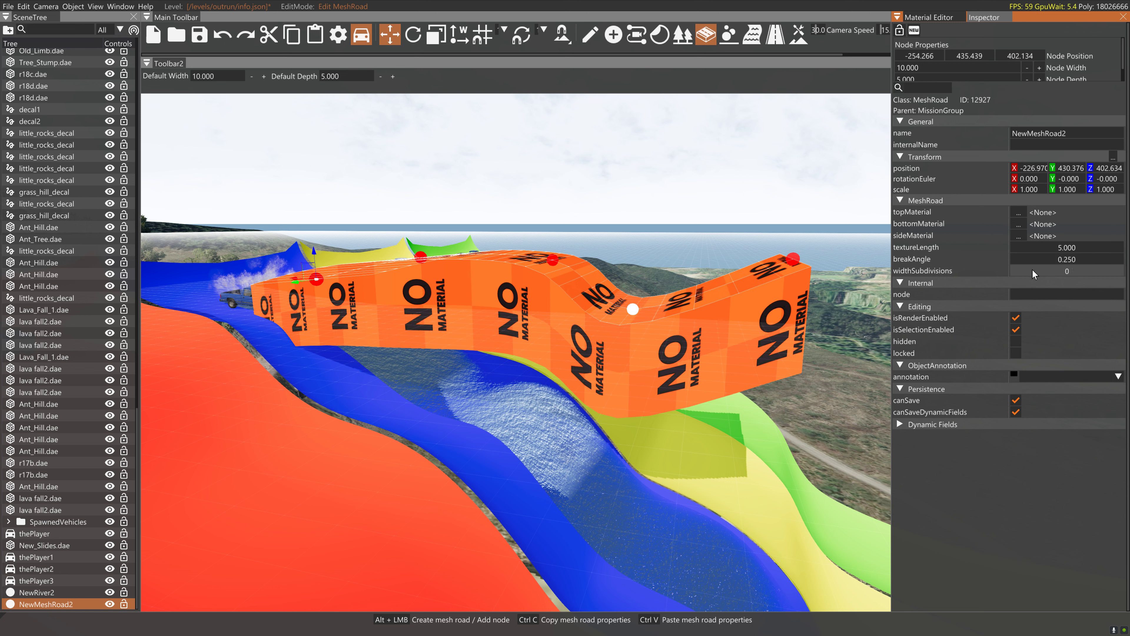
- Set the mesh road's widthSubdivisions to -5 and rotate the dip node to bank the road
{"action": "left_click_drag", "start_coordinate": [1035, 270], "coordinate": [1029, 270]}
{"action": "left_click", "coordinate": [633, 308]}
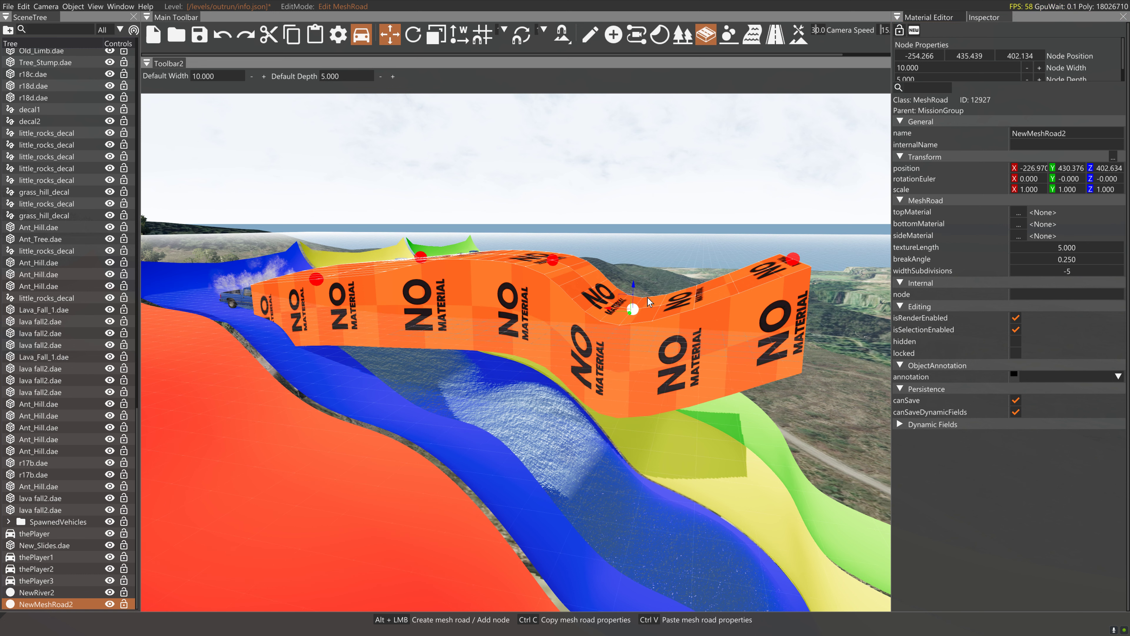
{"action": "key", "text": "2"}
{"action": "mouse_move", "coordinate": [630, 299]}
{"action": "left_mouse_down"}
{"action": "mouse_move", "coordinate": [629, 332]}
{"action": "mouse_move", "coordinate": [634, 304]}
{"action": "left_mouse_up"}
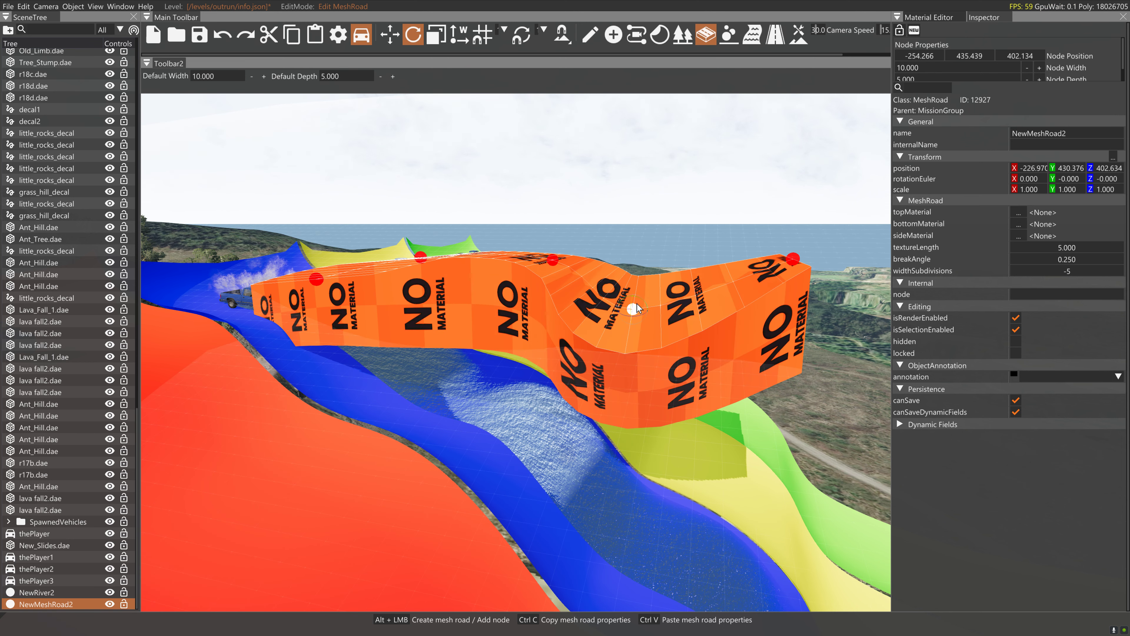
- Move the mesh road's end node farther out along X and shift the dip node to X about -255.60
{"action": "left_click", "coordinate": [790, 260]}
{"action": "key", "text": "1"}
{"action": "left_click_drag", "start_coordinate": [779, 261], "coordinate": [861, 261]}
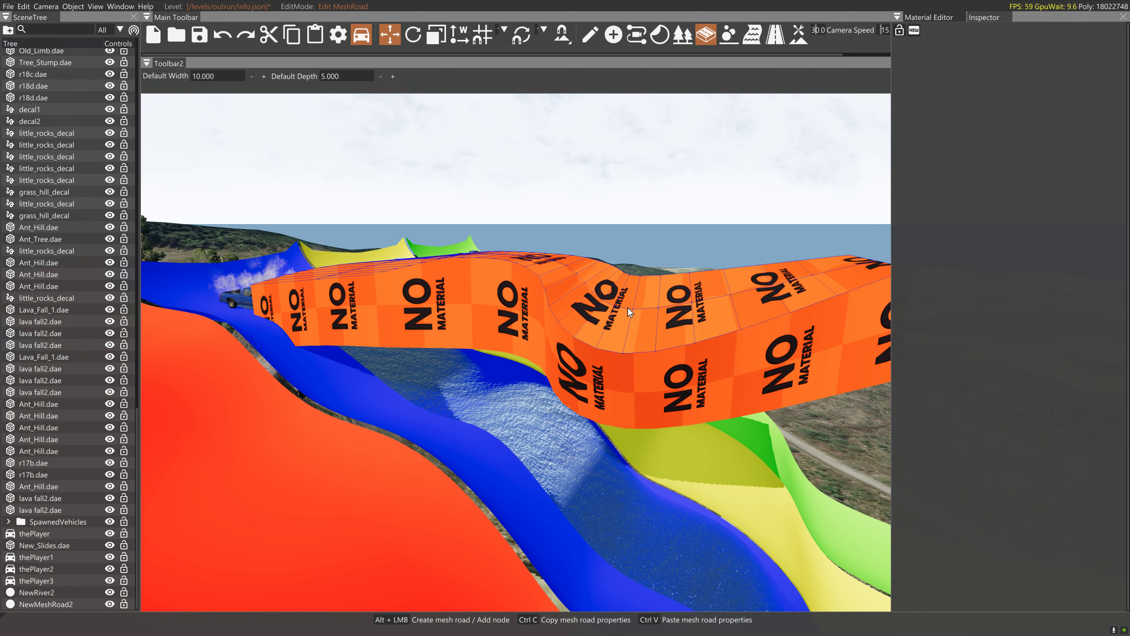
{"action": "left_click", "coordinate": [633, 308]}
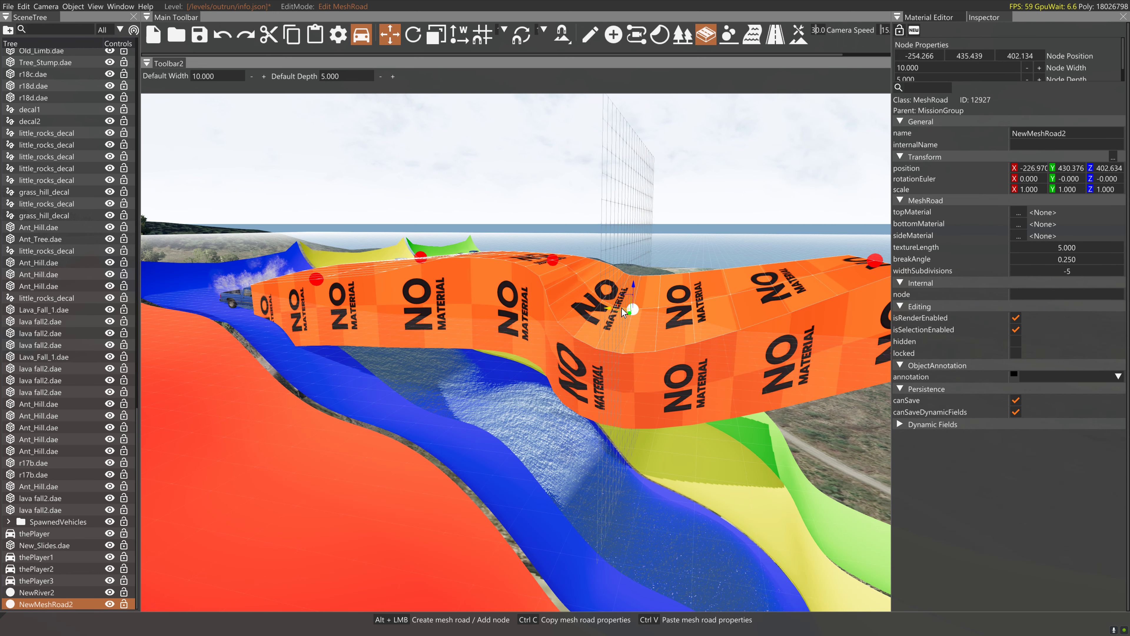
{"action": "left_click_drag", "start_coordinate": [622, 307], "coordinate": [655, 312]}
{"action": "key", "text": "2"}
- Try widthSubdivisions values of 1 and 32 on the mesh road
{"action": "left_click", "coordinate": [1037, 271]}
{"action": "mouse_move", "coordinate": [1038, 271]}
{"action": "left_mouse_down"}
{"action": "mouse_move", "coordinate": [1073, 276]}
{"action": "mouse_move", "coordinate": [1052, 272]}
{"action": "left_mouse_up"}
{"action": "double_click", "coordinate": [1072, 272]}
{"action": "type", "text": "1"}
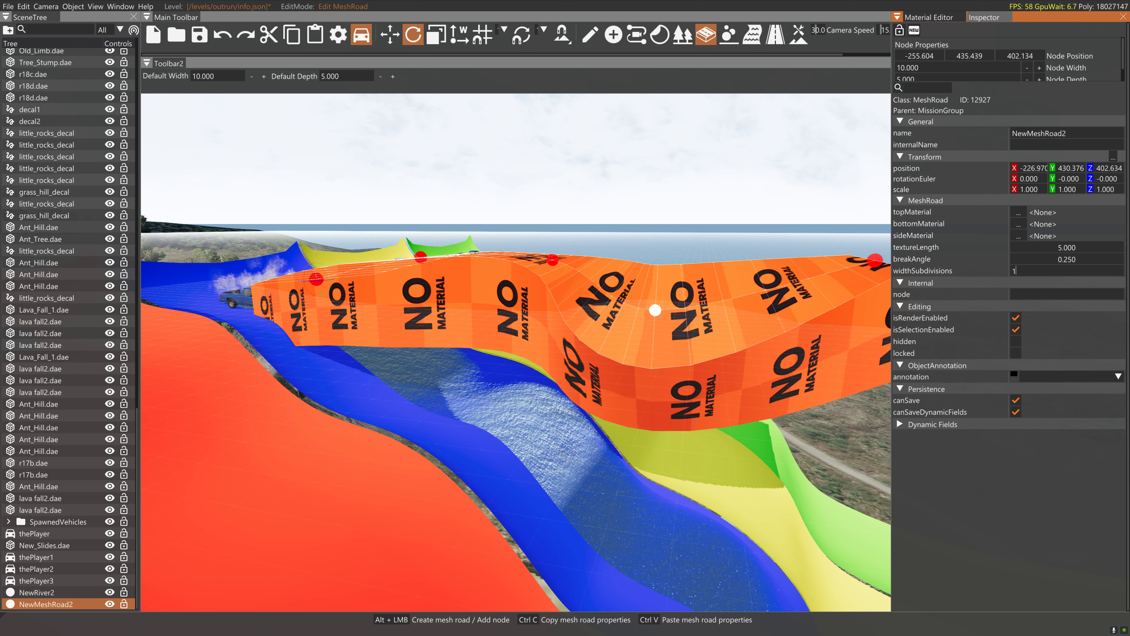
{"action": "key", "text": "Return"}
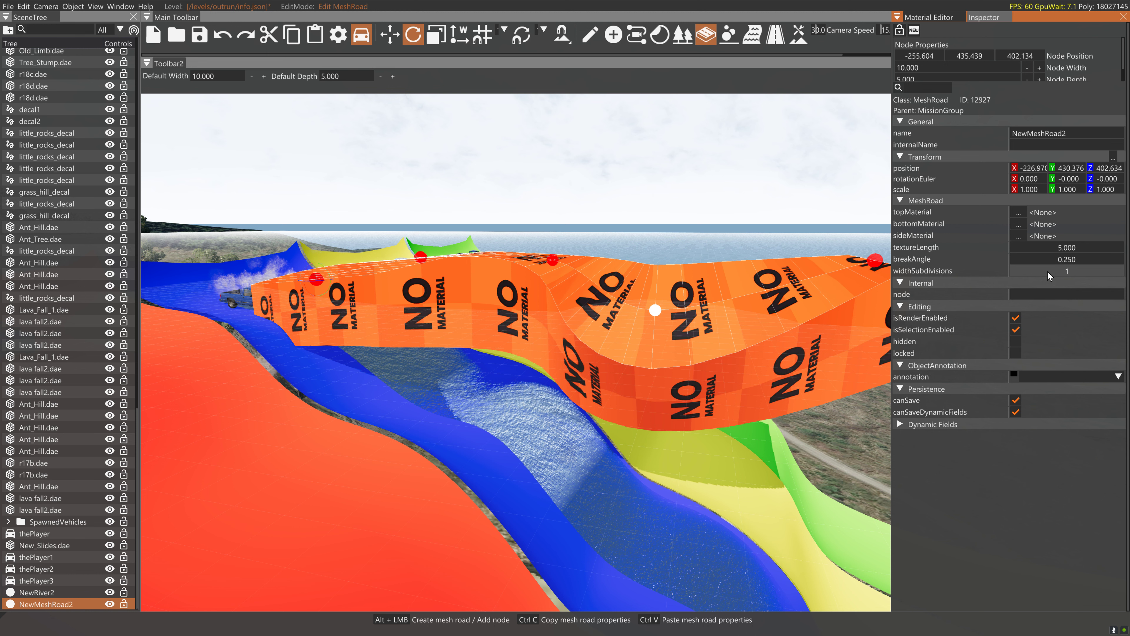
{"action": "left_click_drag", "start_coordinate": [1047, 271], "coordinate": [1063, 272]}
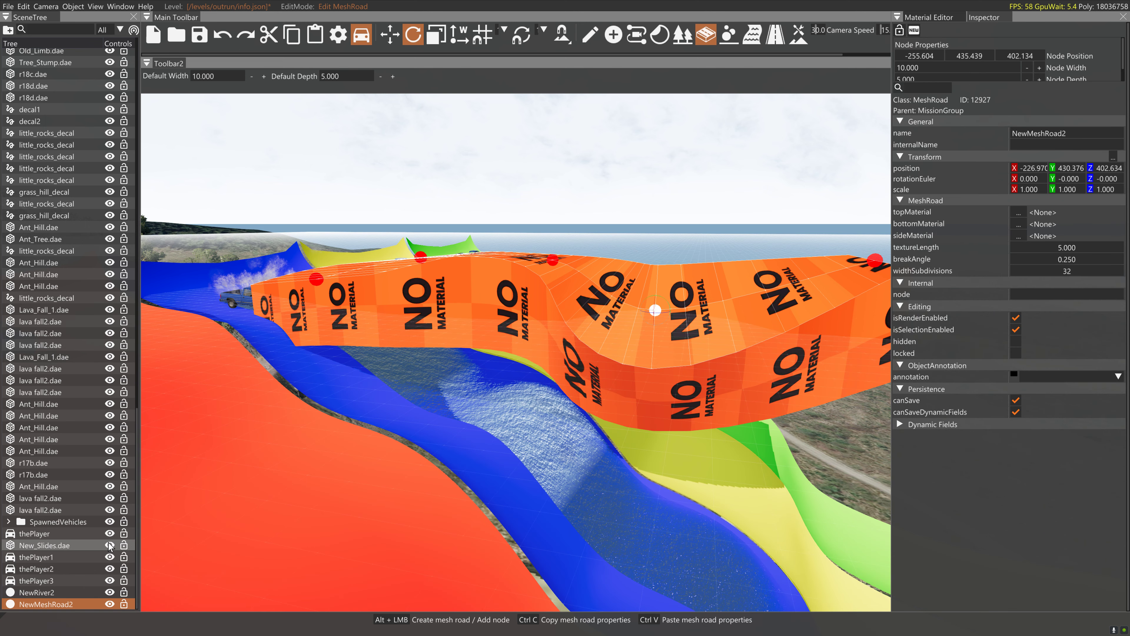
- Delete the demonstration mesh road above the blue slide
{"action": "key", "text": "Delete"}
{"action": "key", "text": "Delete"}
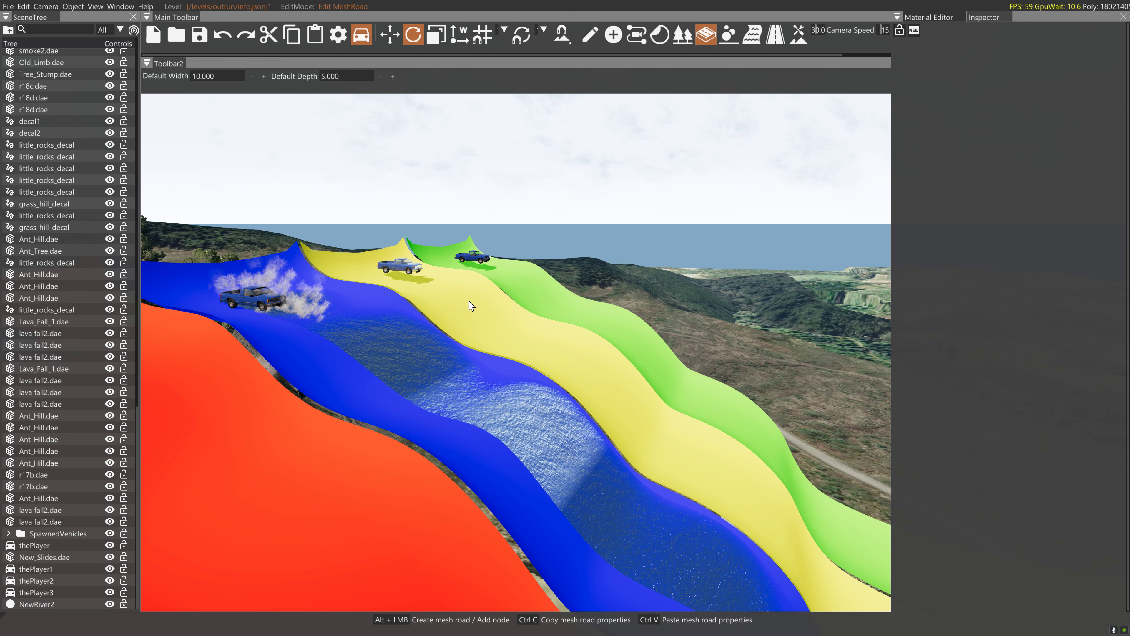
{"action": "mouse_move", "coordinate": [436, 357]}
{"action": "right_mouse_down"}
{"action": "mouse_move", "coordinate": [241, 423]}
{"action": "mouse_move", "coordinate": [451, 341]}
{"action": "right_mouse_up"}
{"action": "key", "text": "w"}
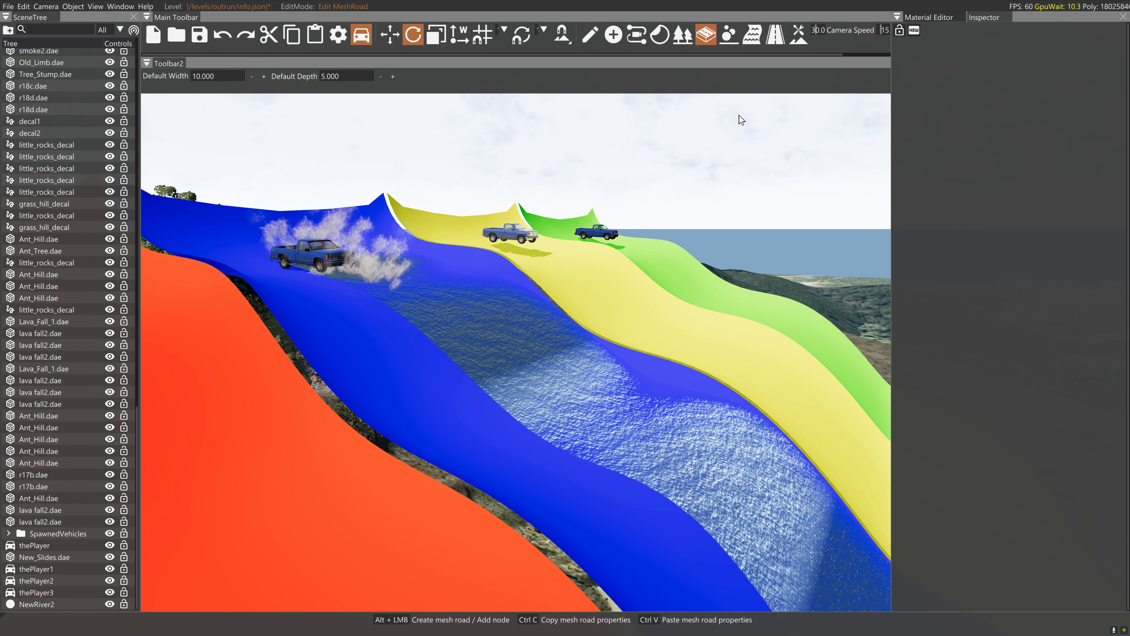
- Select the blue slide's river in object manipulation mode and try a SubdivideLength of 5.8
{"action": "left_click", "coordinate": [708, 39]}
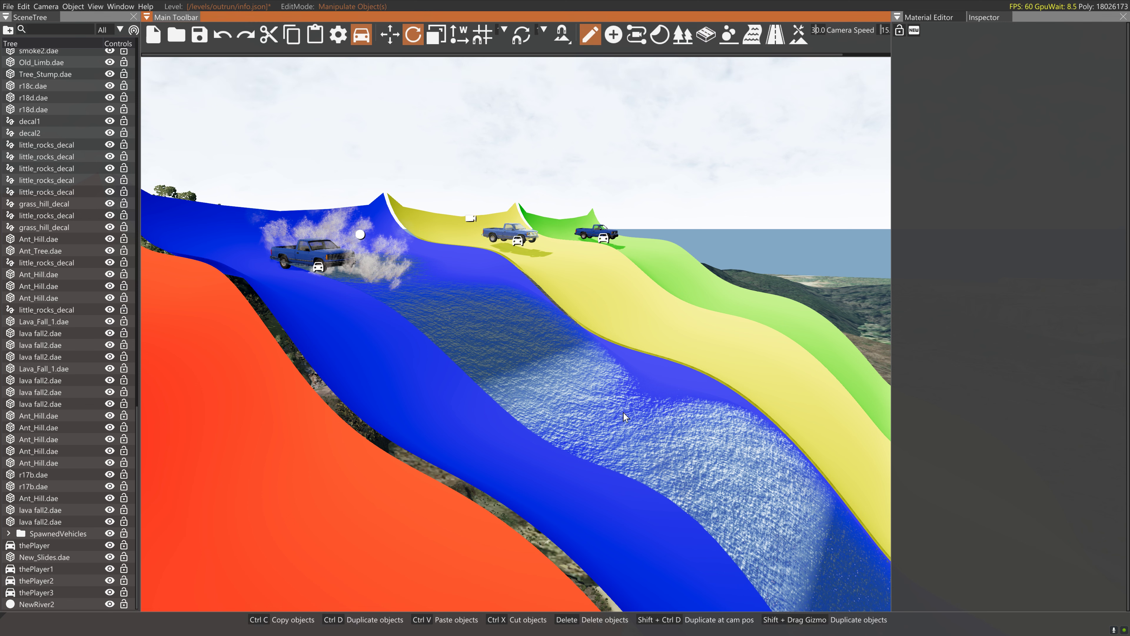
{"action": "left_click", "coordinate": [624, 412]}
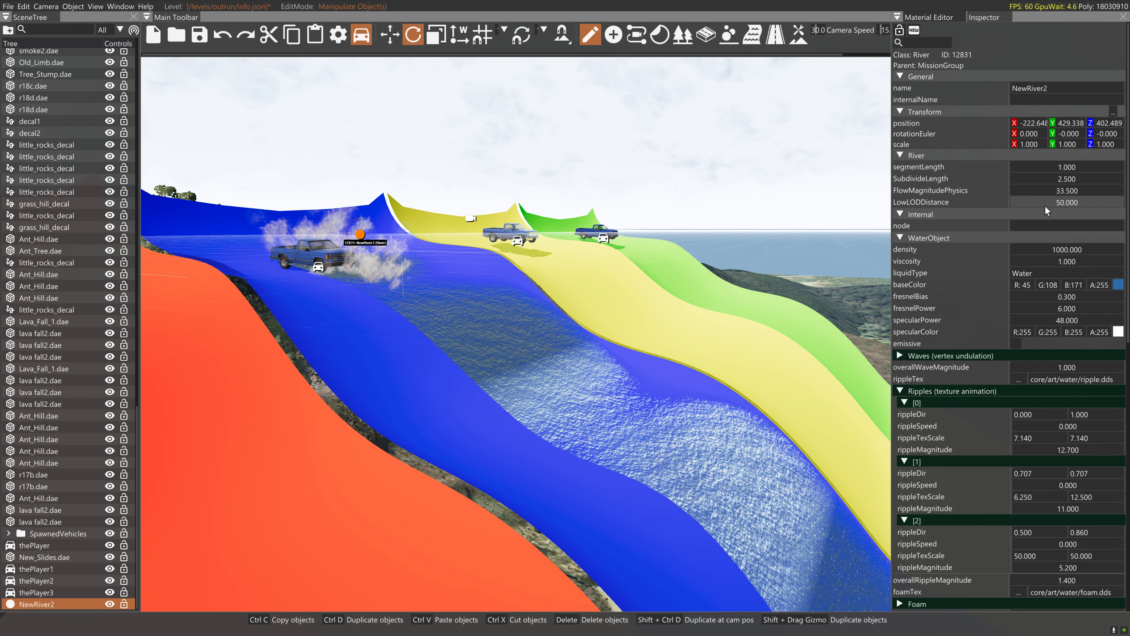
{"action": "right_click_drag", "start_coordinate": [749, 232], "coordinate": [712, 273]}
{"action": "key", "text": "s"}
{"action": "key", "text": "d"}
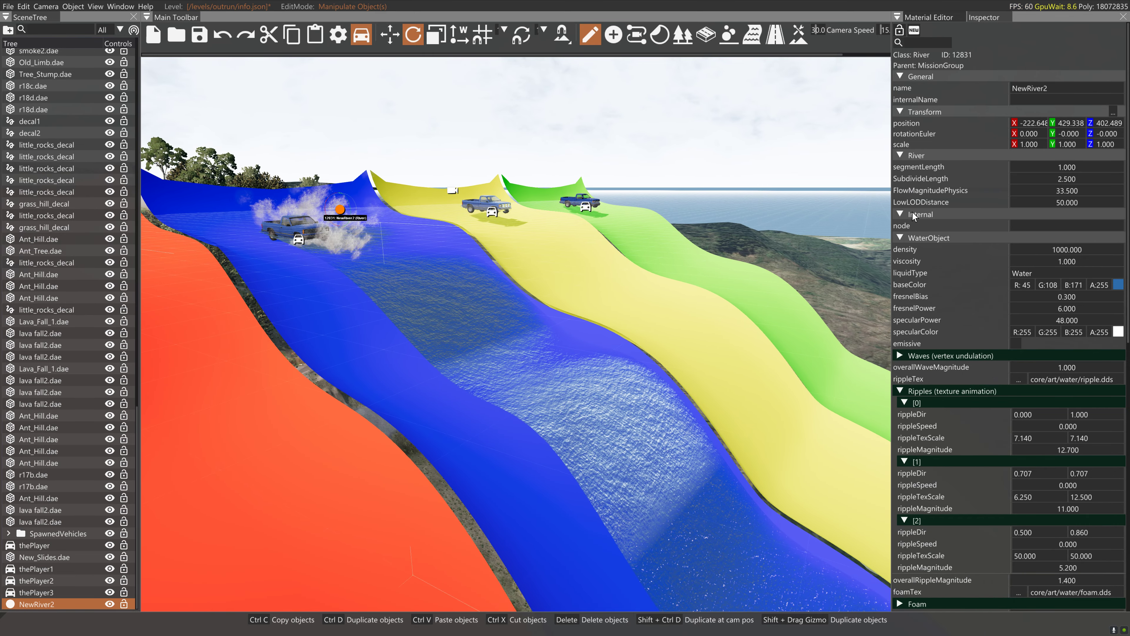
{"action": "left_click_drag", "start_coordinate": [1018, 176], "coordinate": [1040, 174]}
{"action": "left_click_drag", "start_coordinate": [1035, 177], "coordinate": [947, 142]}
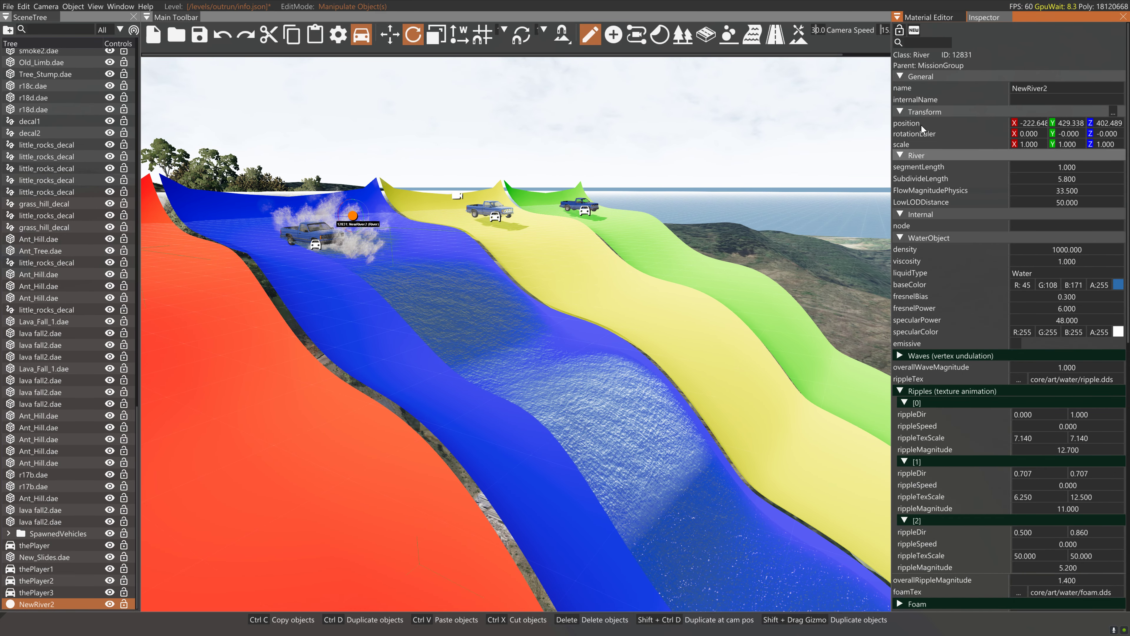
- Select the river in the River Editor and set its SubdivideLength to 2.45
{"action": "left_click", "coordinate": [752, 34]}
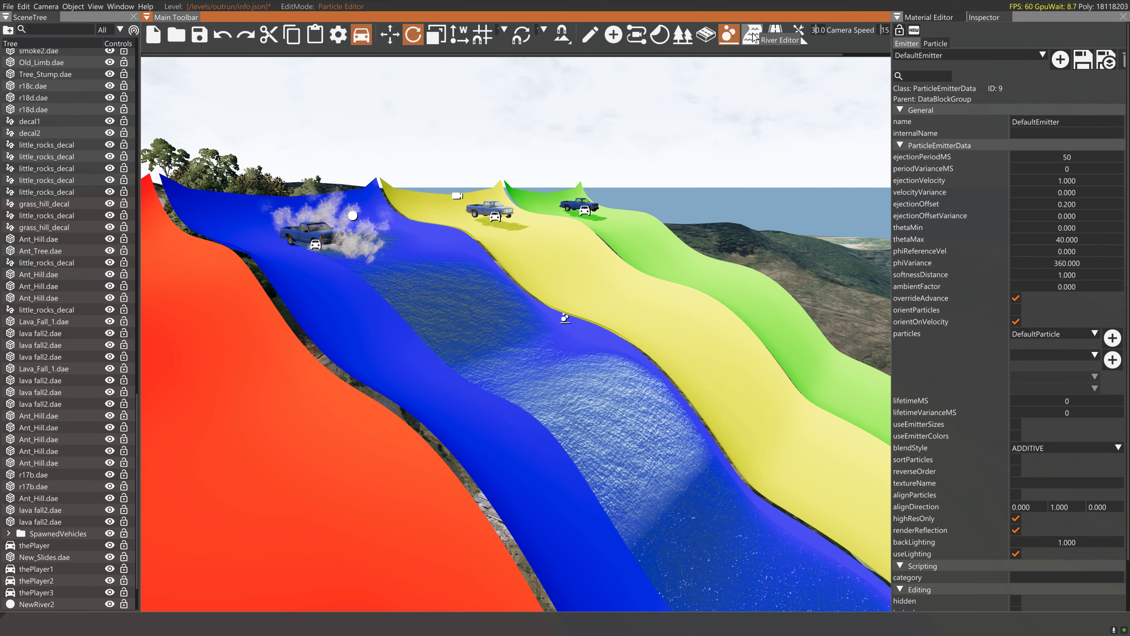
{"action": "left_click", "coordinate": [515, 327]}
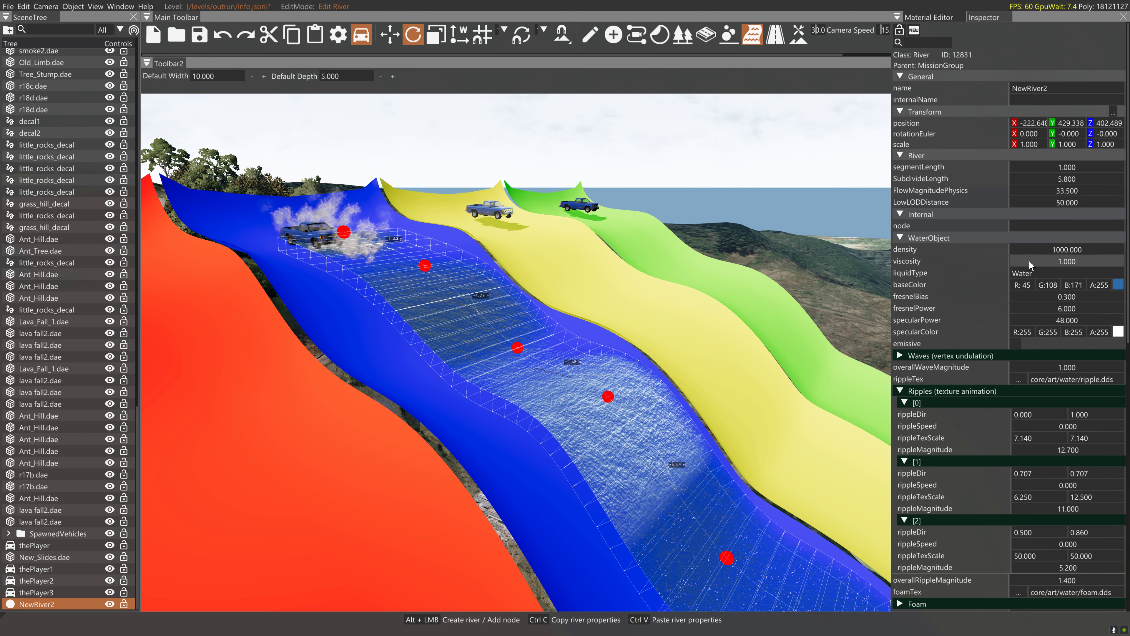
{"action": "mouse_move", "coordinate": [1060, 182]}
{"action": "left_mouse_down"}
{"action": "mouse_move", "coordinate": [1072, 180]}
{"action": "mouse_move", "coordinate": [1033, 178]}
{"action": "mouse_move", "coordinate": [1053, 178]}
{"action": "left_mouse_up"}
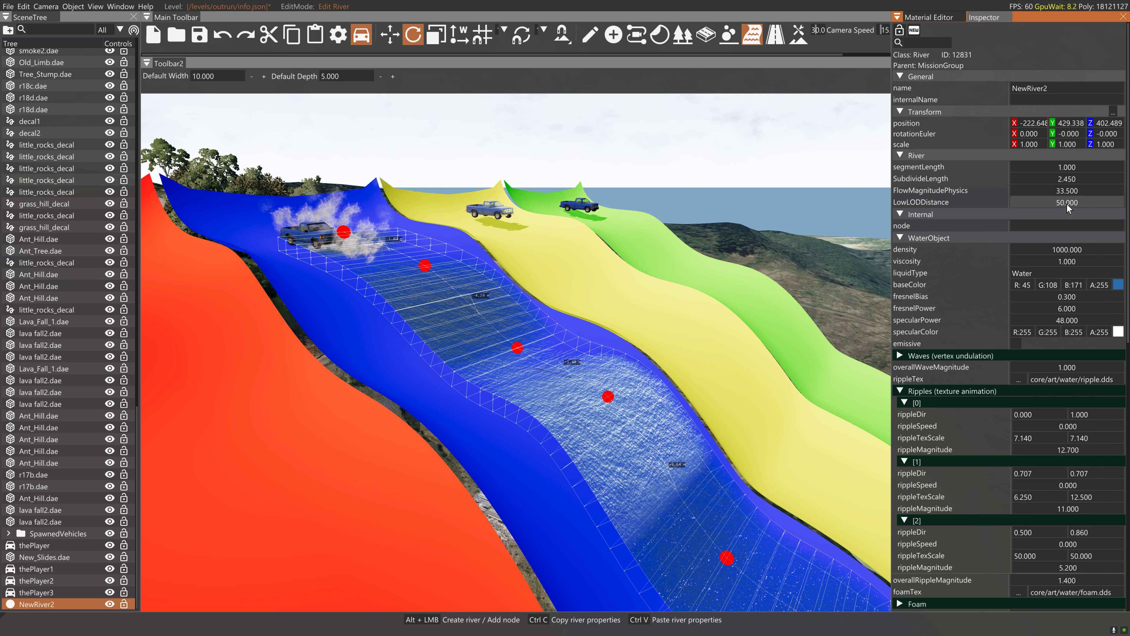
- Try LowLODDistance values of 67.3 and 114.1 on the river, and return it to 50
{"action": "left_click_drag", "start_coordinate": [1067, 204], "coordinate": [1115, 196]}
{"action": "key", "text": "s"}
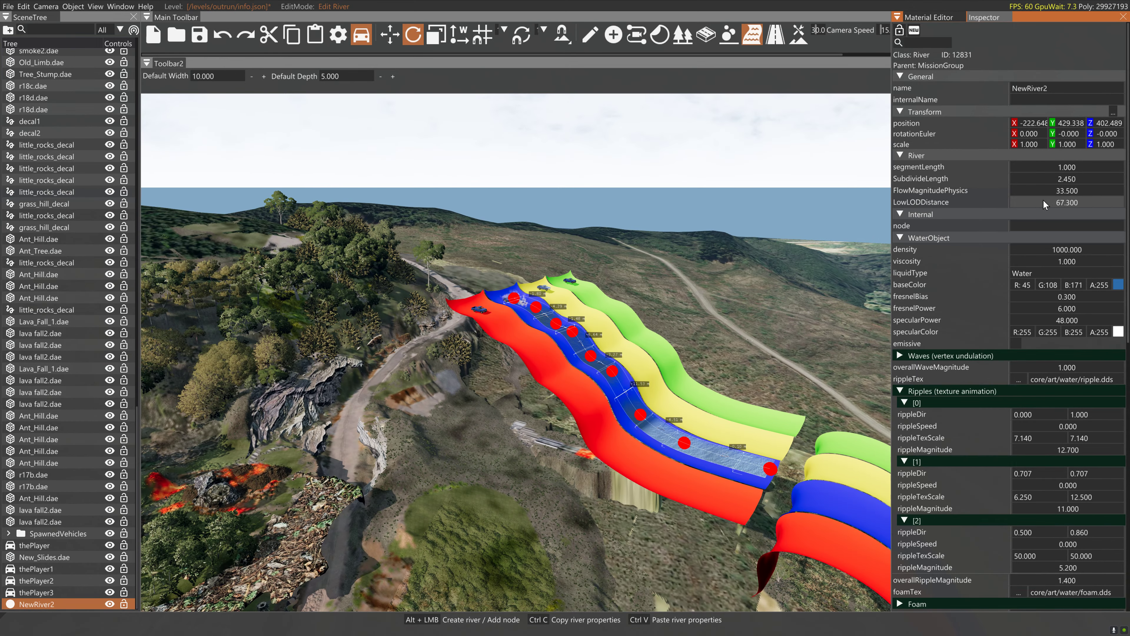
{"action": "left_click_drag", "start_coordinate": [1045, 202], "coordinate": [1126, 207]}
{"action": "double_click", "coordinate": [1091, 206]}
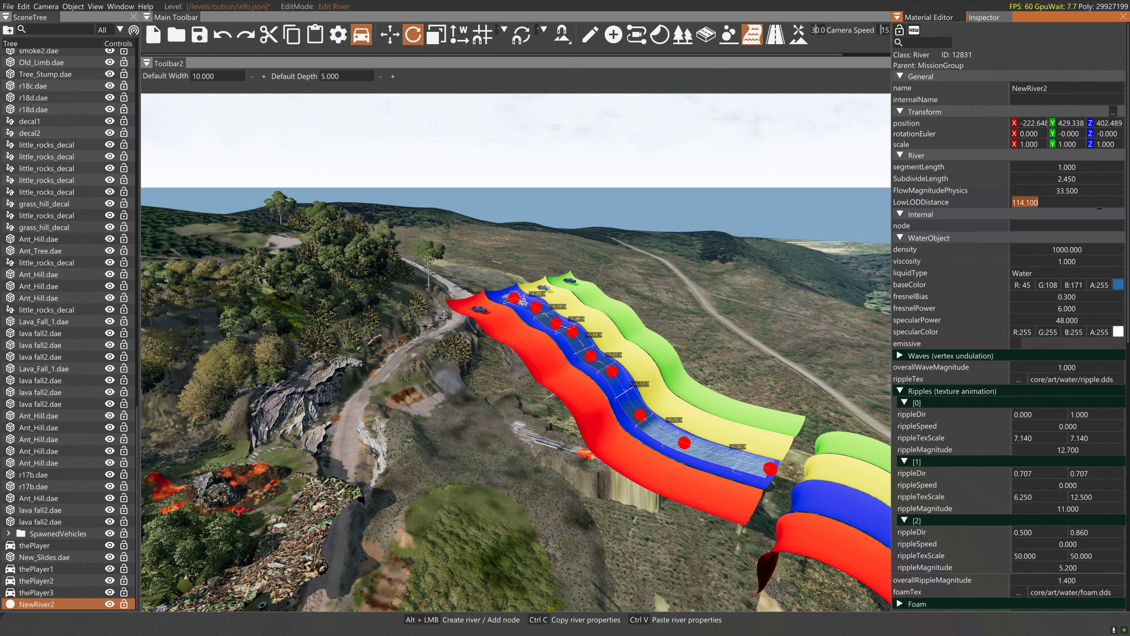
{"action": "type", "text": "50"}
{"action": "key", "text": "Return"}
- Collapse the river's WaterObject properties and examine the water along the whole blue slide from different distances
{"action": "left_click", "coordinate": [1010, 236]}
{"action": "right_click_drag", "start_coordinate": [820, 268], "coordinate": [790, 280]}
{"action": "key", "text": "w"}
{"action": "key", "text": "w"}
{"action": "key", "text": "s"}
{"action": "key", "text": "w"}
{"action": "key", "text": "w"}
{"action": "key", "text": "s"}
{"action": "right_click_drag", "start_coordinate": [737, 318], "coordinate": [610, 512]}
{"action": "key", "text": "s"}
{"action": "right_click_drag", "start_coordinate": [619, 289], "coordinate": [588, 270]}
{"action": "right_click_drag", "start_coordinate": [538, 429], "coordinate": [401, 361]}
{"action": "key", "text": "w"}
{"action": "key", "text": "s"}
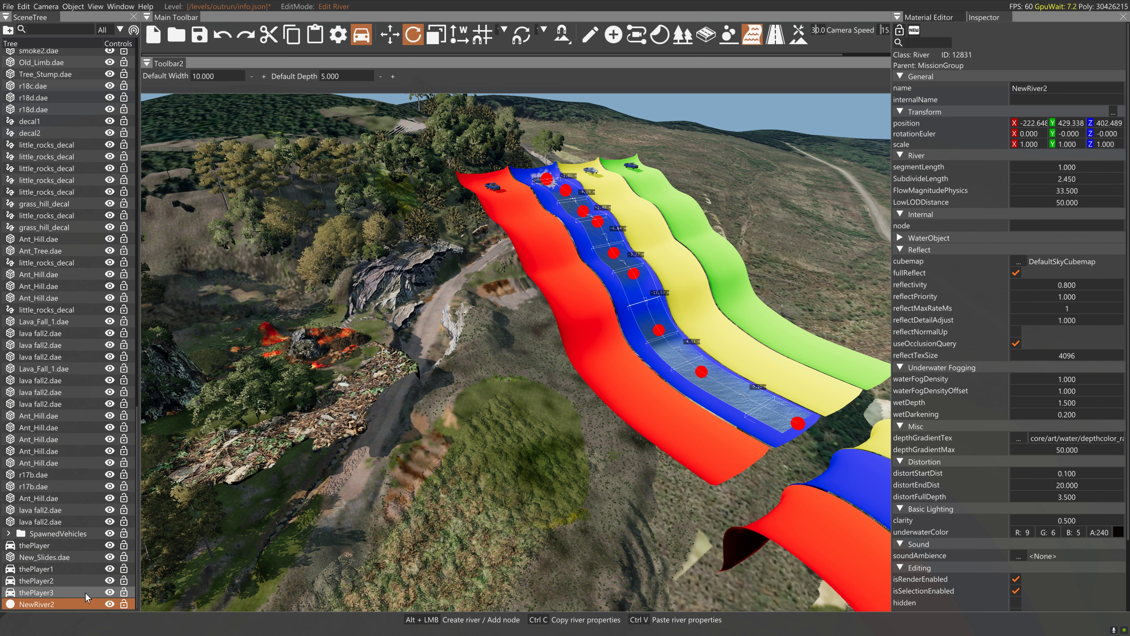
- Duplicate the blue slide's river and move the copy onto the red slide at Y about 446.84
{"action": "double_click", "coordinate": [61, 599]}
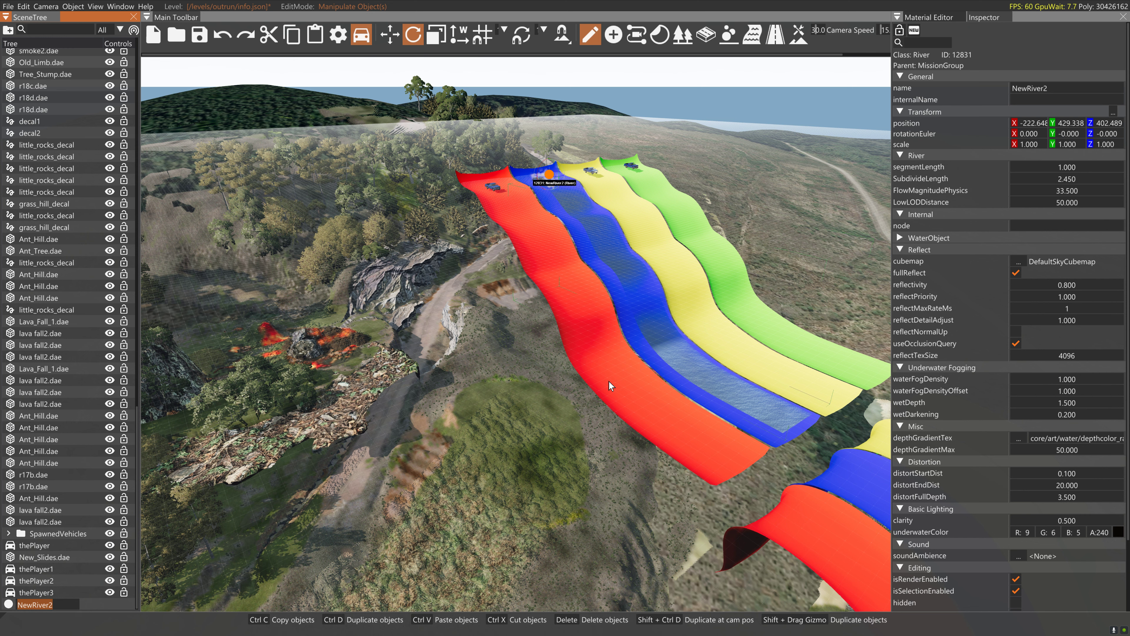
{"action": "left_click", "coordinate": [107, 609]}
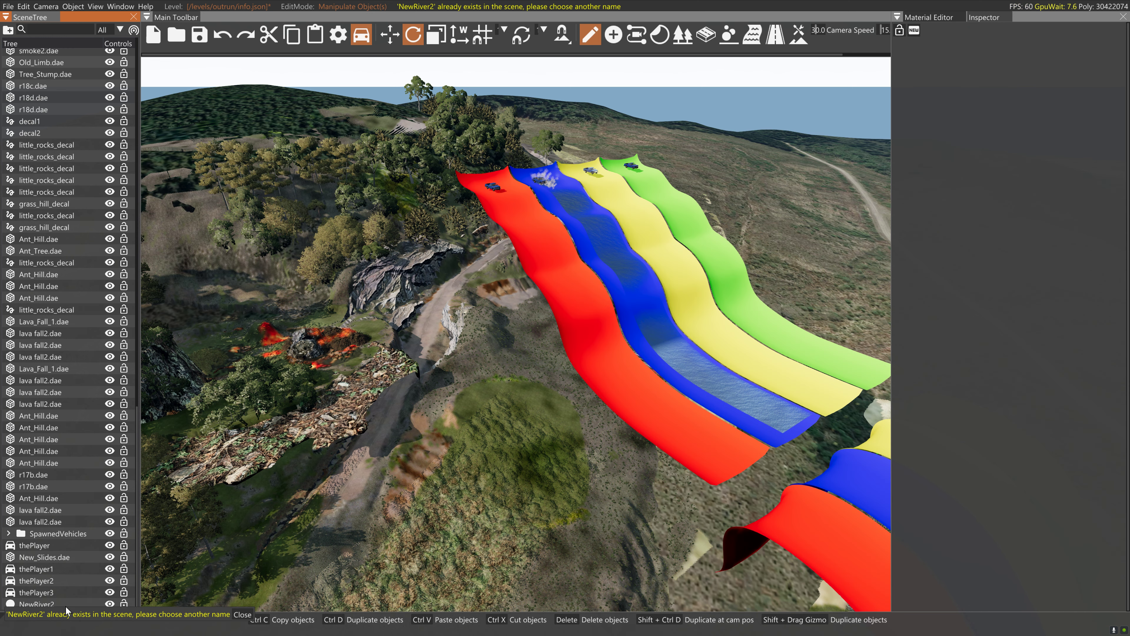
{"action": "left_click", "coordinate": [55, 603]}
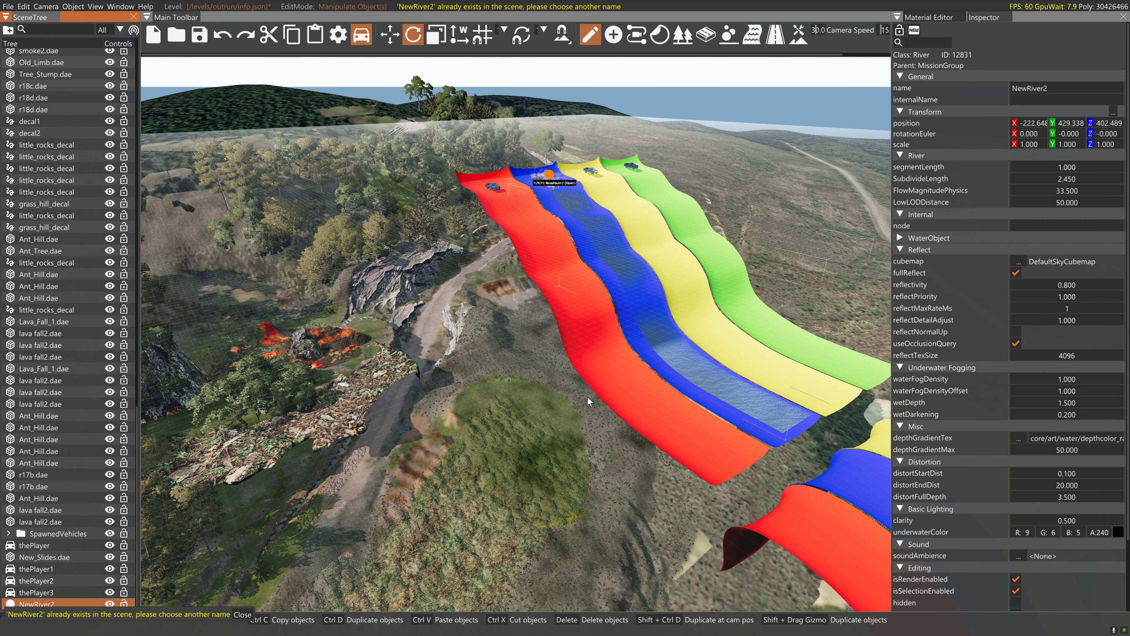
{"action": "key", "text": "ctrl+d"}
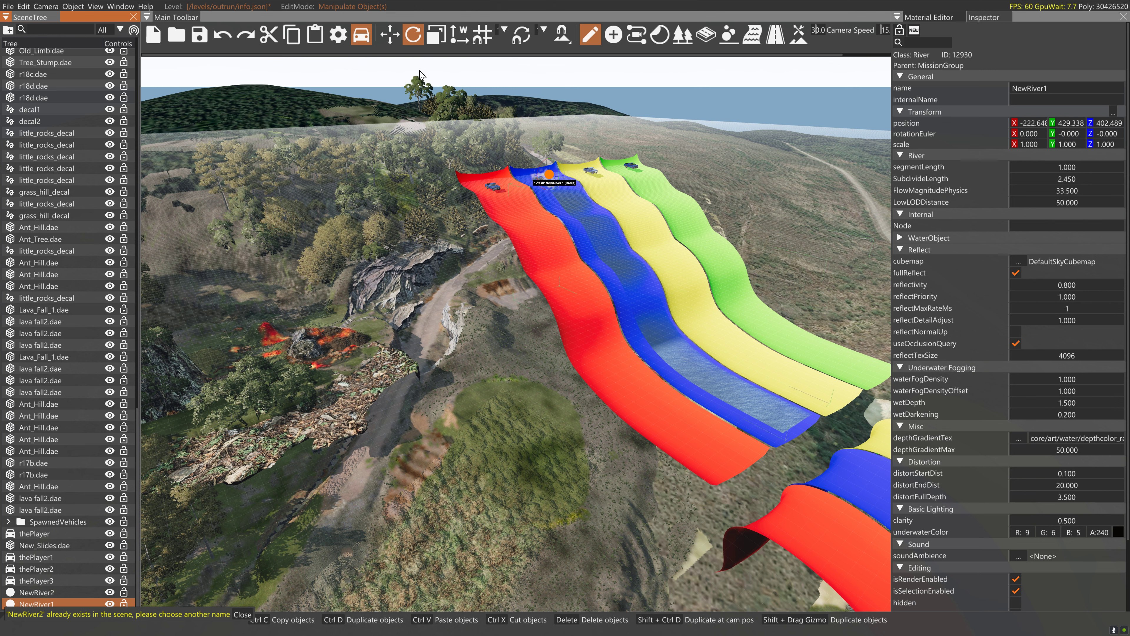
{"action": "left_click", "coordinate": [390, 34]}
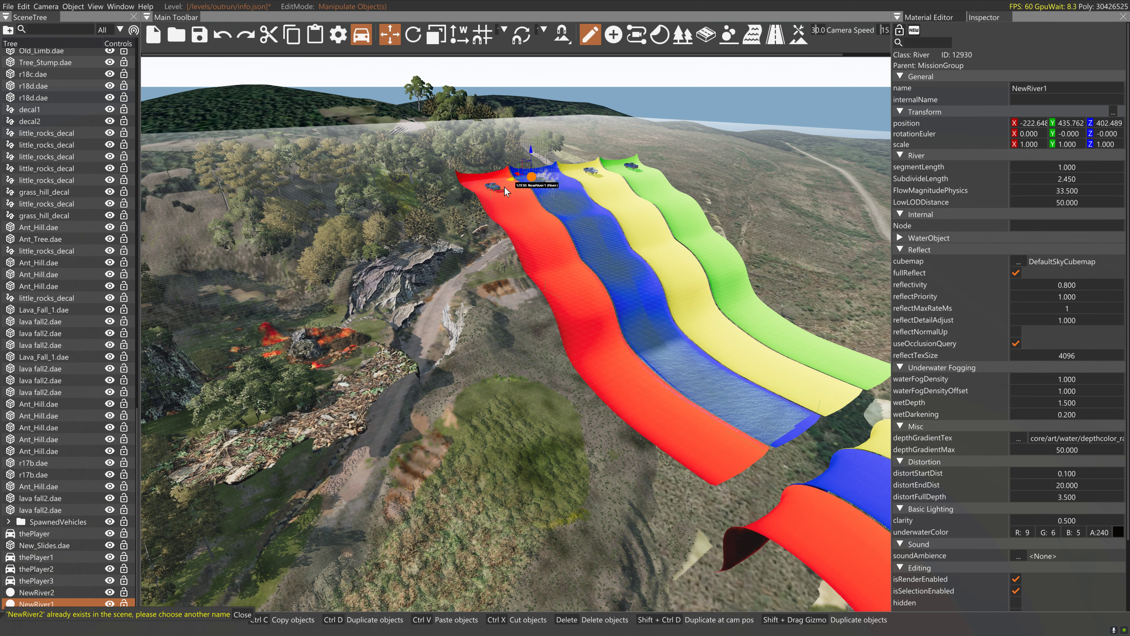
{"action": "left_click_drag", "start_coordinate": [530, 178], "coordinate": [479, 203]}
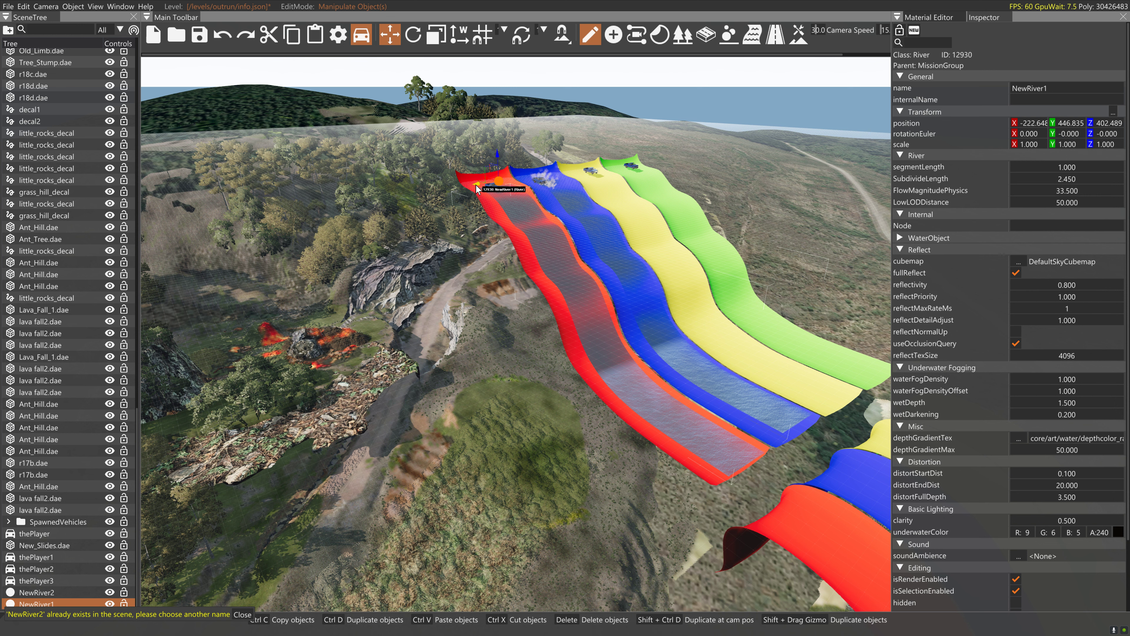
- Copy the river onto the yellow and green slides, placing the green slide's copy at Y about 394.71
{"action": "left_click_drag", "start_coordinate": [476, 189], "coordinate": [615, 169], "text": "shift"}
{"action": "key", "text": "w"}
{"action": "right_click_drag", "start_coordinate": [620, 192], "coordinate": [627, 153]}
{"action": "key", "text": "s"}
{"action": "key", "text": "w"}
{"action": "key", "text": "s"}
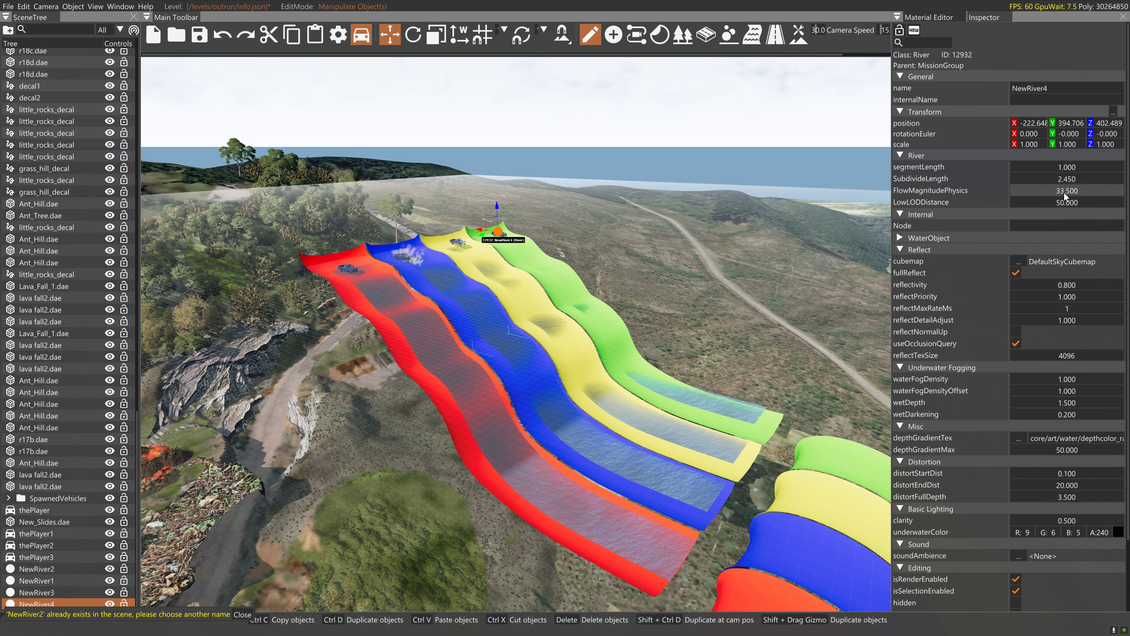
- Raise the green slide's river to Z about 403.30
{"action": "left_click", "coordinate": [425, 316]}
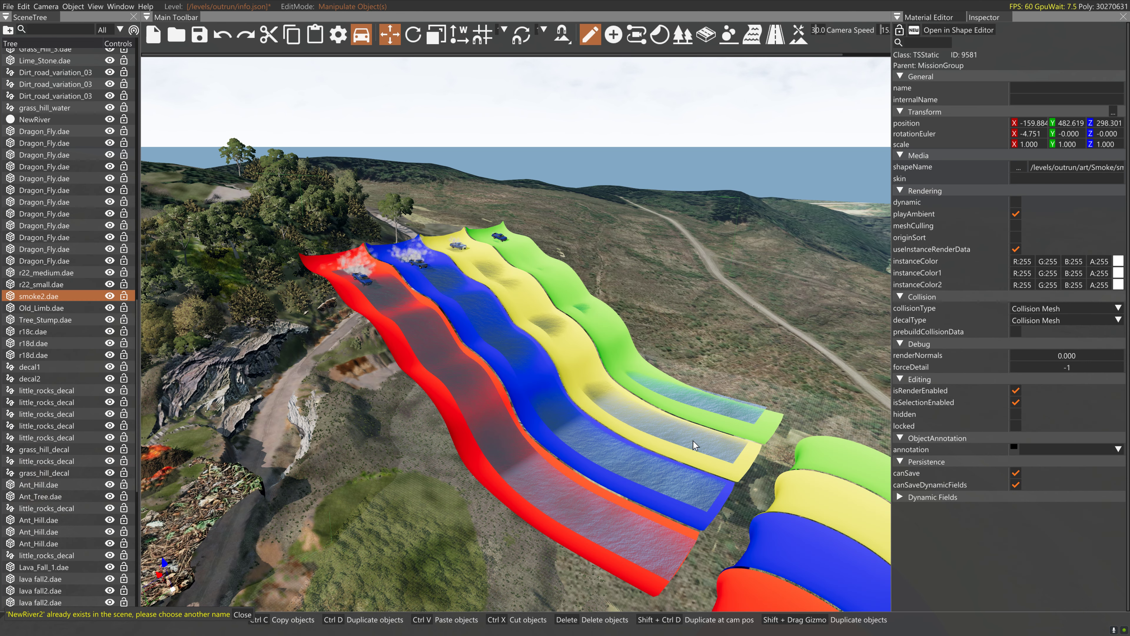
{"action": "right_click_drag", "start_coordinate": [214, 486], "coordinate": [423, 541]}
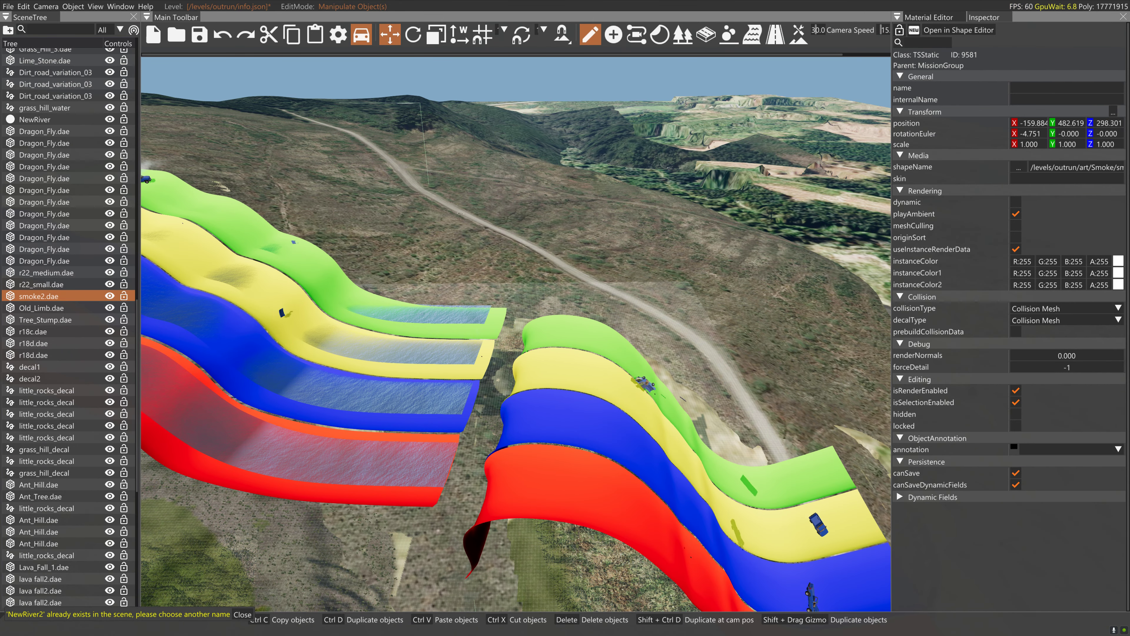
{"action": "right_click_drag", "start_coordinate": [846, 374], "coordinate": [775, 341]}
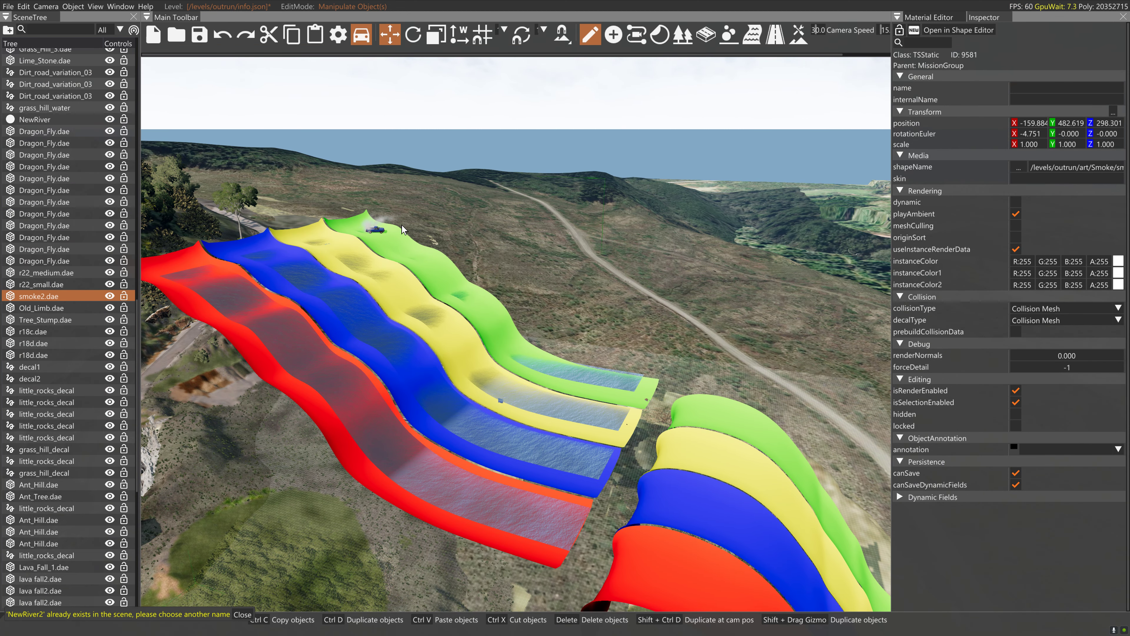
{"action": "left_click", "coordinate": [552, 369]}
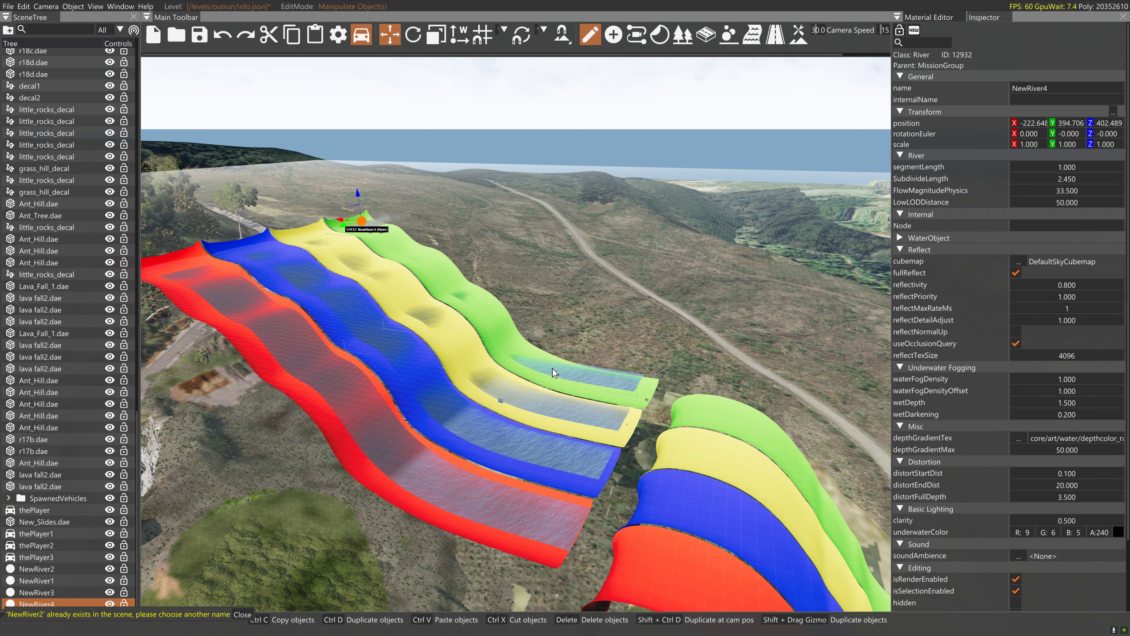
{"action": "left_click_drag", "start_coordinate": [360, 196], "coordinate": [361, 190]}
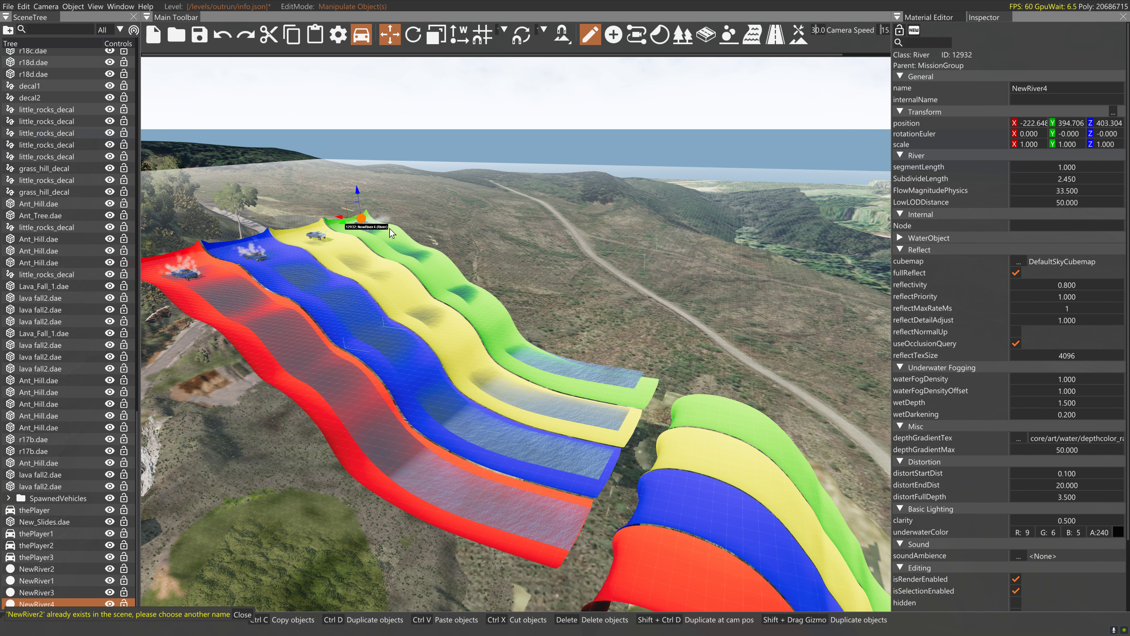
- Set the green slide river's FlowMagnitudePhysics to -32.8
{"action": "right_click_drag", "start_coordinate": [290, 431], "coordinate": [295, 448]}
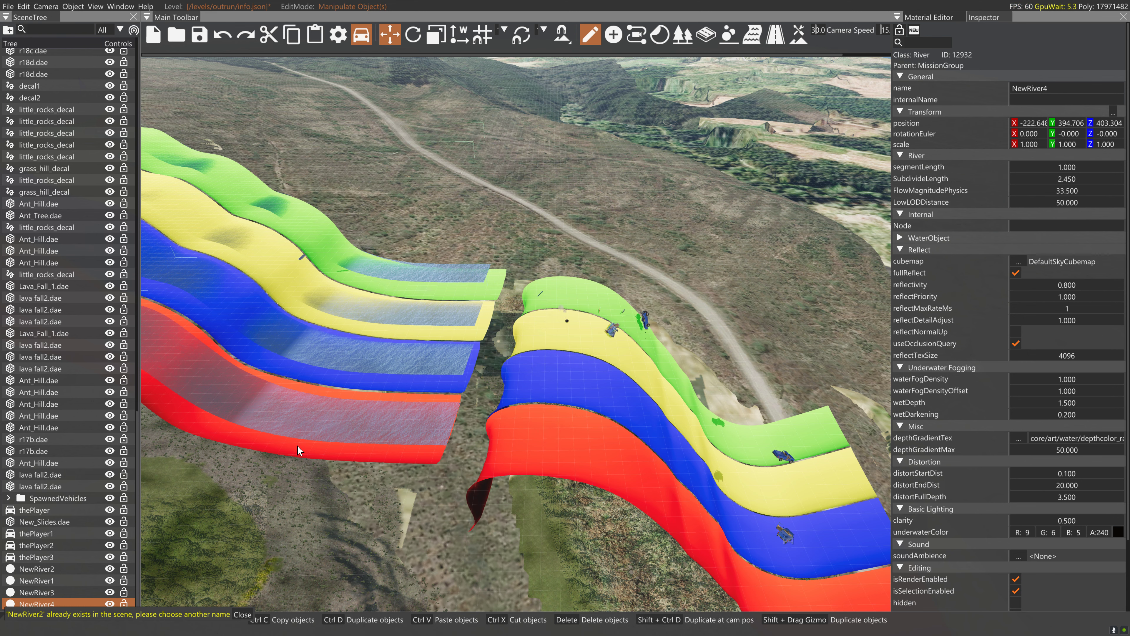
{"action": "right_click_drag", "start_coordinate": [298, 446], "coordinate": [339, 468]}
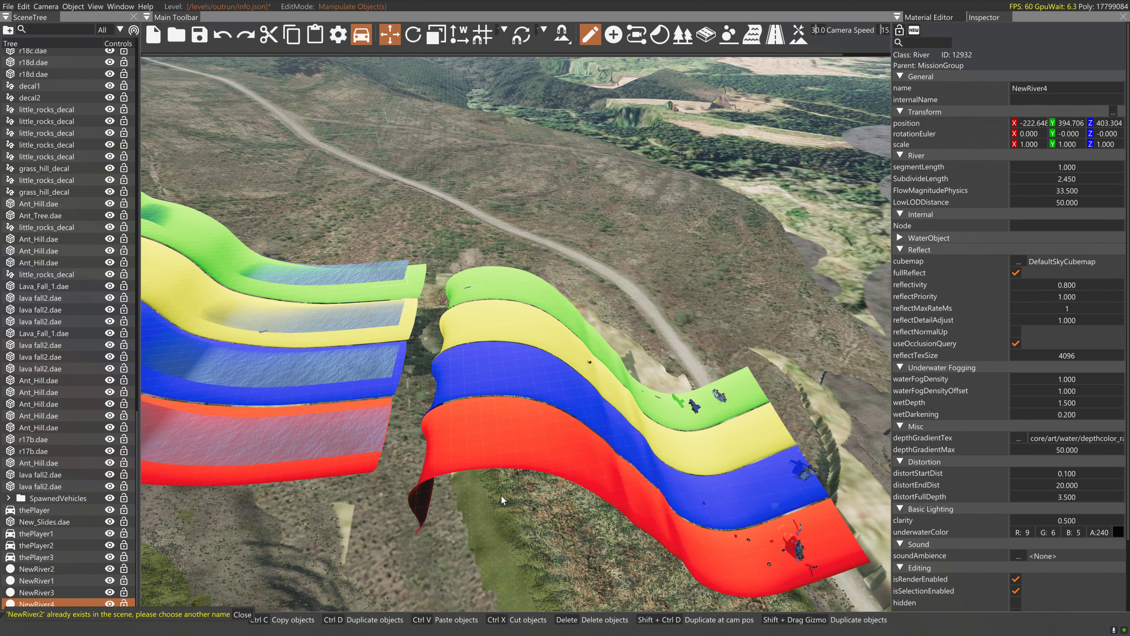
{"action": "right_click_drag", "start_coordinate": [737, 467], "coordinate": [632, 458]}
{"action": "right_click_drag", "start_coordinate": [784, 468], "coordinate": [754, 426]}
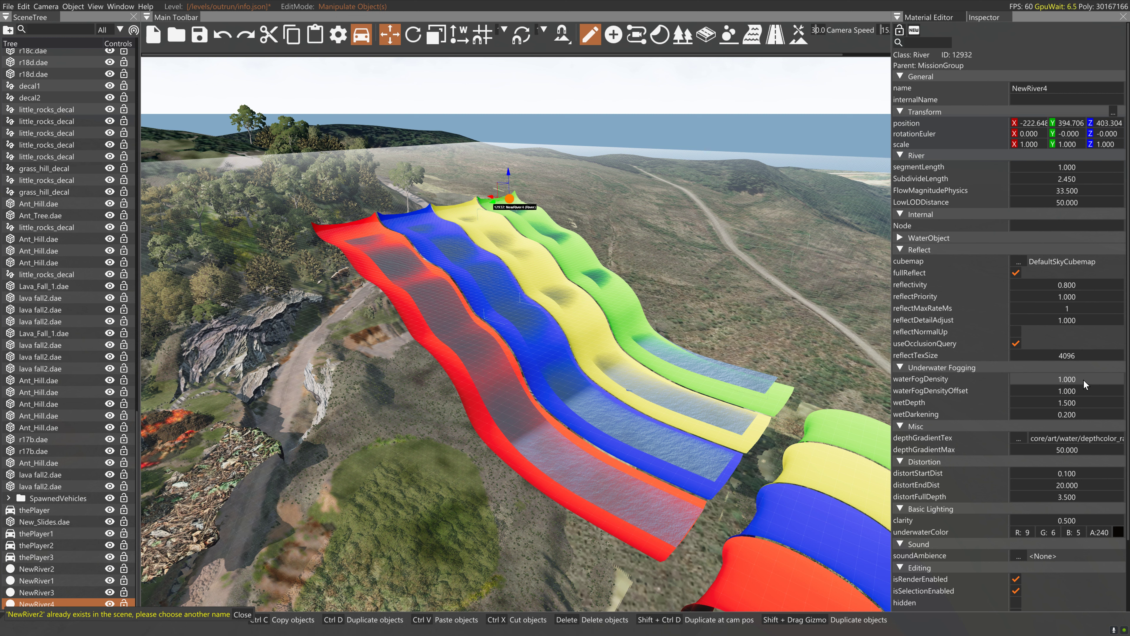
{"action": "left_click_drag", "start_coordinate": [1075, 191], "coordinate": [958, 184]}
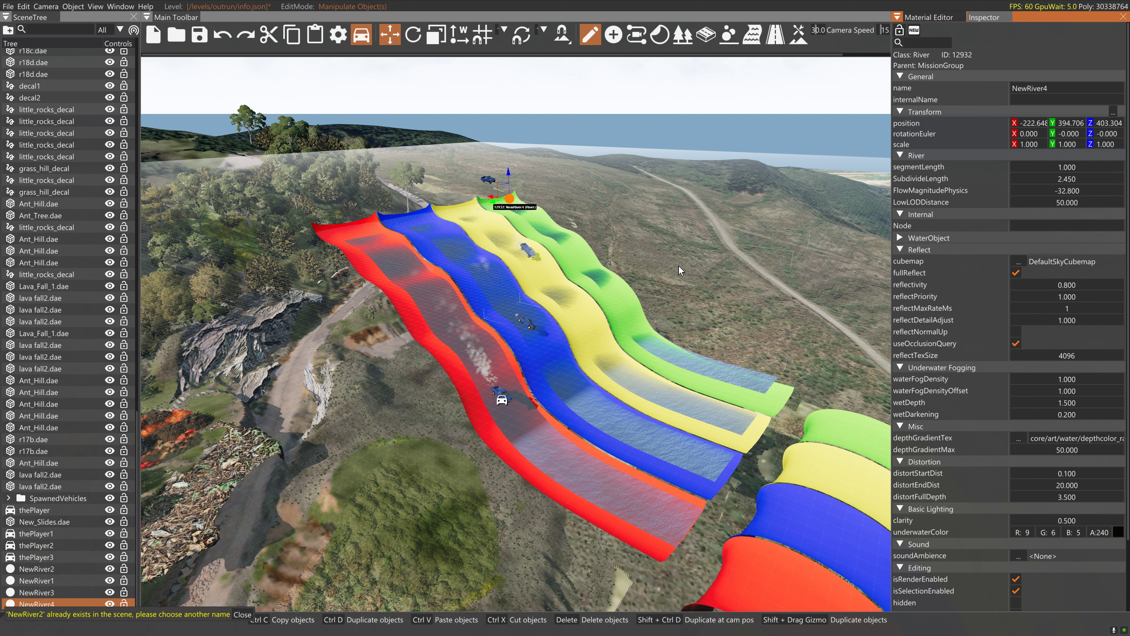
- Select the yellow slide's river and set its FlowMagnitudePhysics to -20.3
{"action": "left_click", "coordinate": [528, 262]}
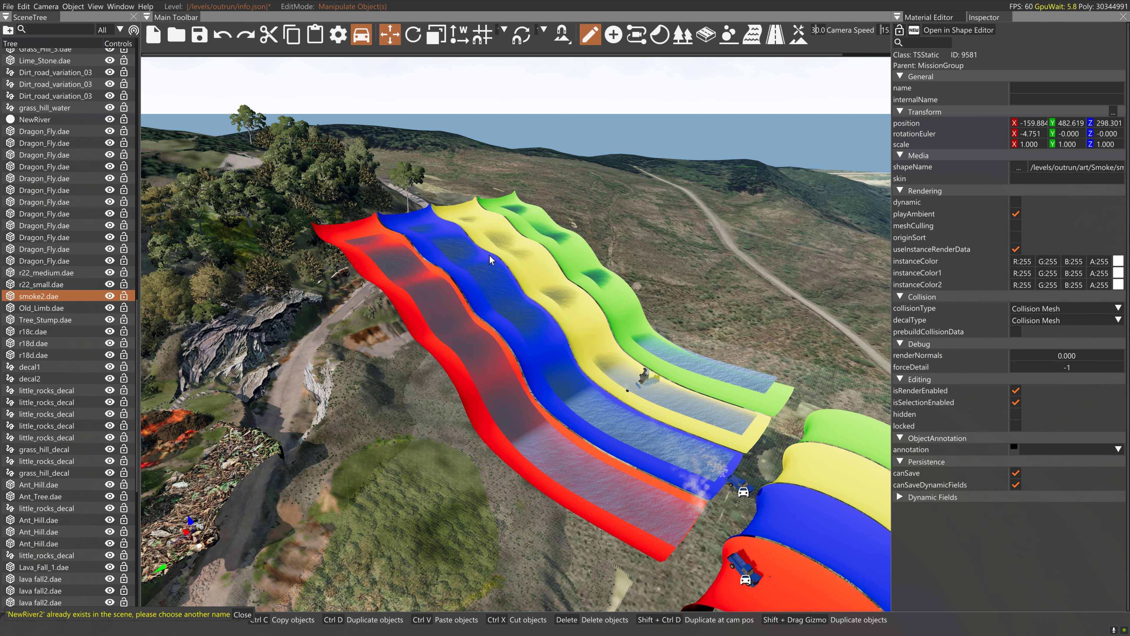
{"action": "left_click", "coordinate": [667, 381]}
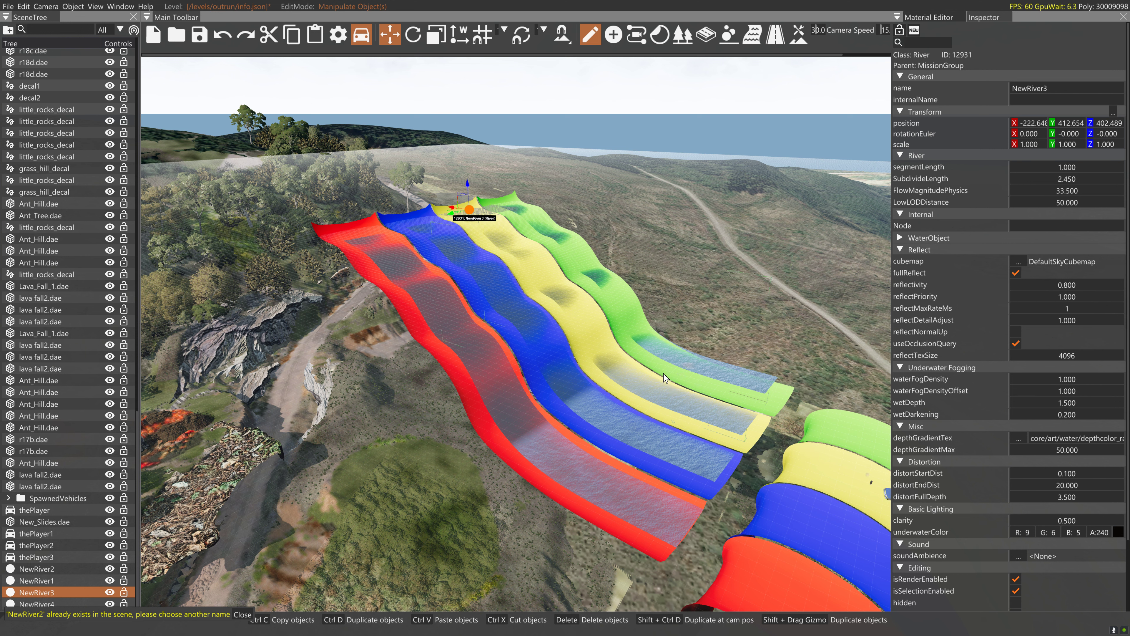
{"action": "left_click_drag", "start_coordinate": [1083, 190], "coordinate": [1016, 191]}
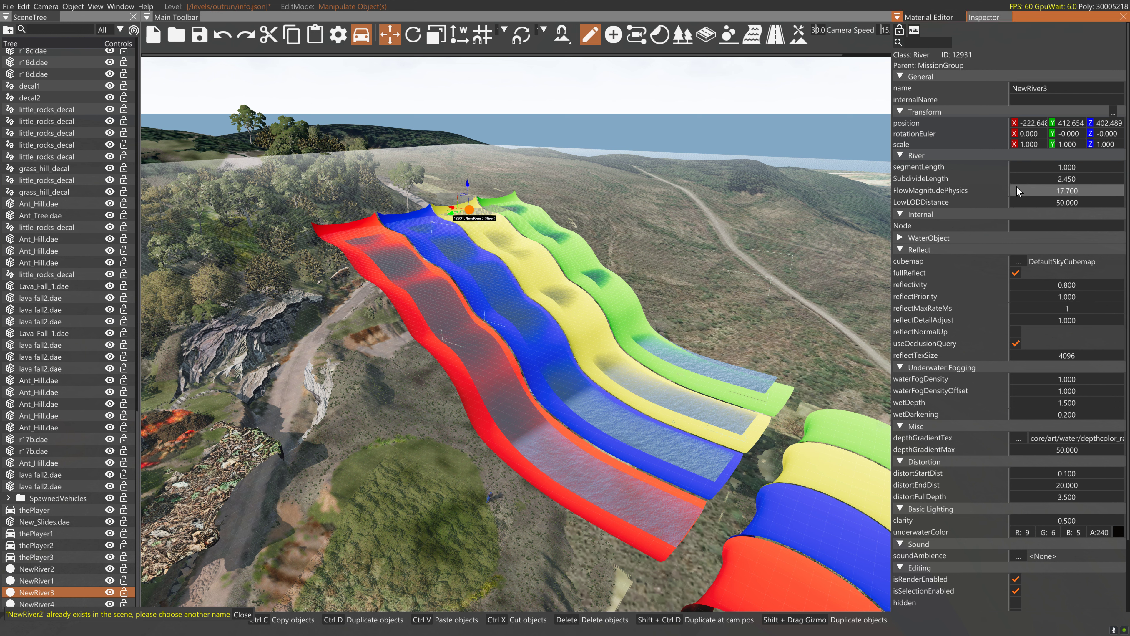
{"action": "mouse_move", "coordinate": [924, 187]}
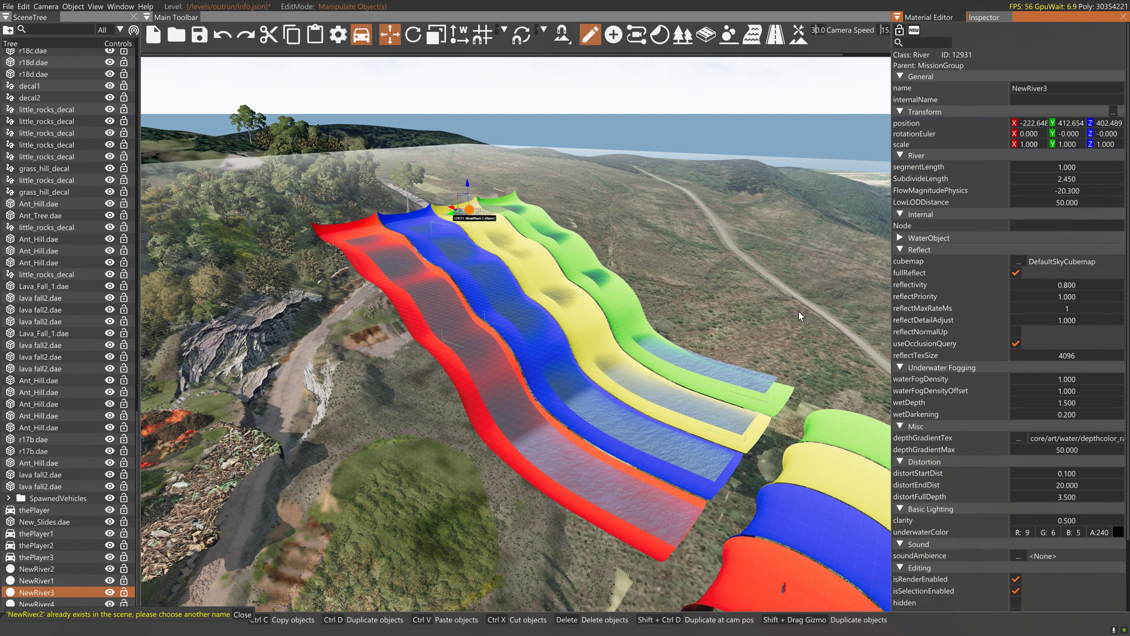
- Switch to the River Editor at the far end of the second, lower set of slides
{"action": "key", "text": "d"}
{"action": "key", "text": "d"}
{"action": "right_click_drag", "start_coordinate": [516, 334], "coordinate": [587, 314]}
{"action": "key", "text": "w"}
{"action": "key", "text": "s"}
{"action": "key", "text": "s"}
{"action": "key", "text": "a"}
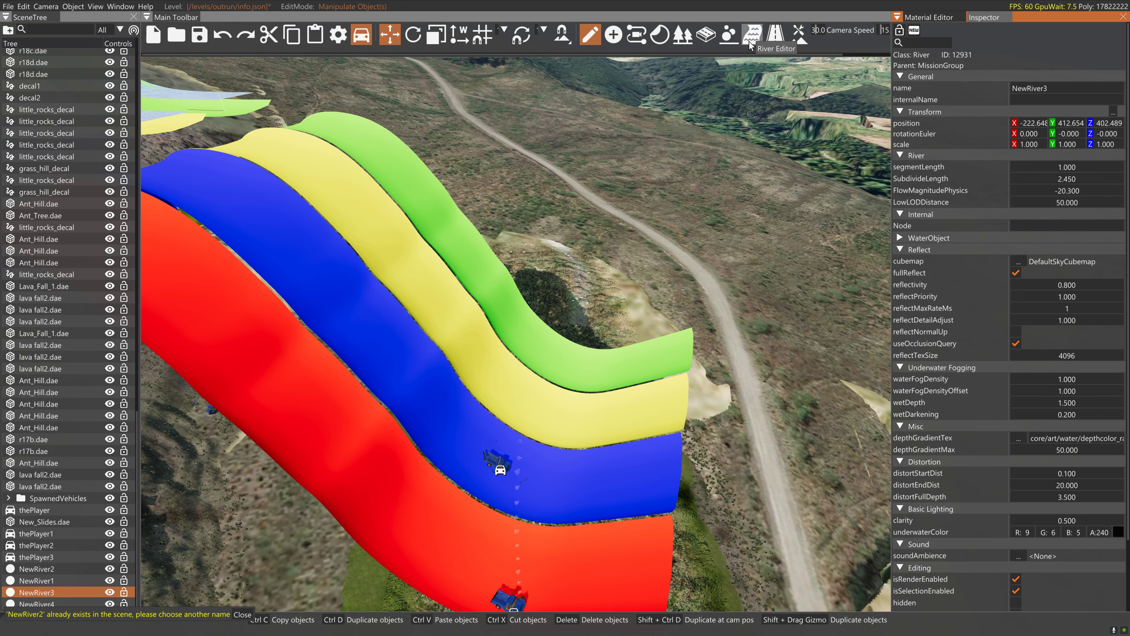
{"action": "left_click", "coordinate": [752, 35]}
{"action": "left_click", "coordinate": [680, 472]}
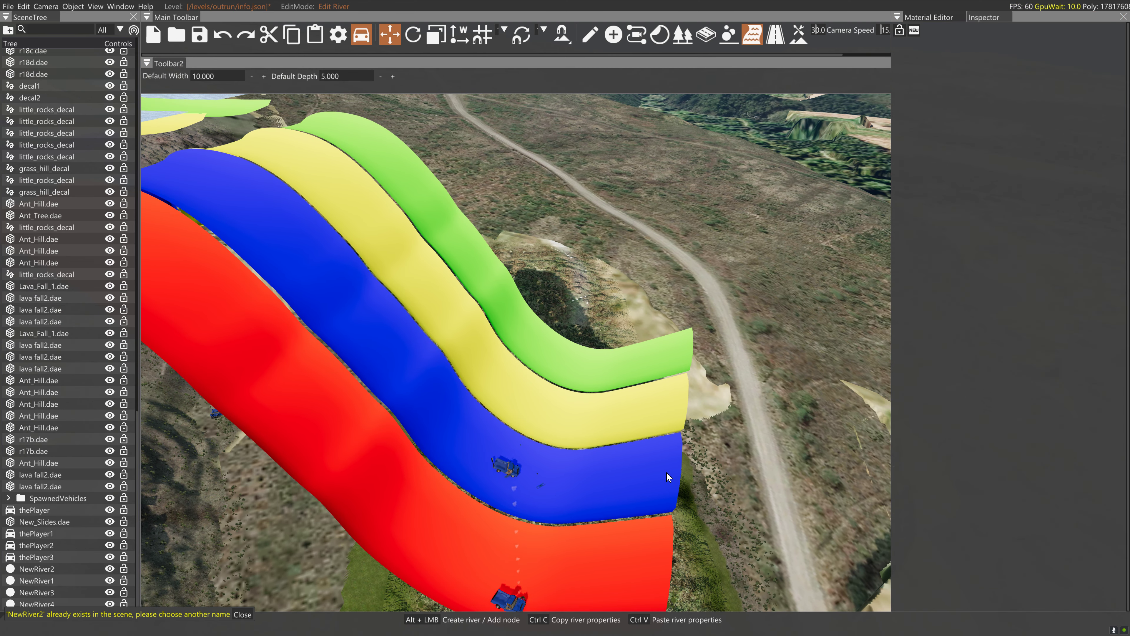
{"action": "left_click", "coordinate": [670, 472], "text": "alt"}
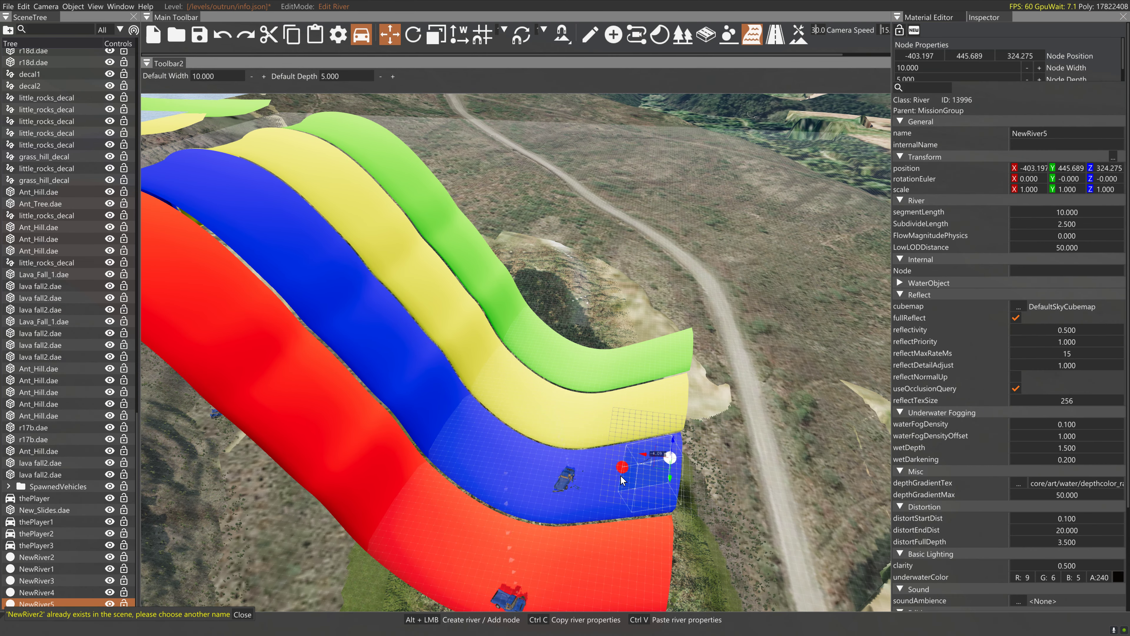
{"action": "key", "text": "Delete"}
{"action": "key", "text": "w"}
{"action": "right_click_drag", "start_coordinate": [600, 473], "coordinate": [713, 341]}
{"action": "key", "text": "w"}
{"action": "key", "text": "s"}
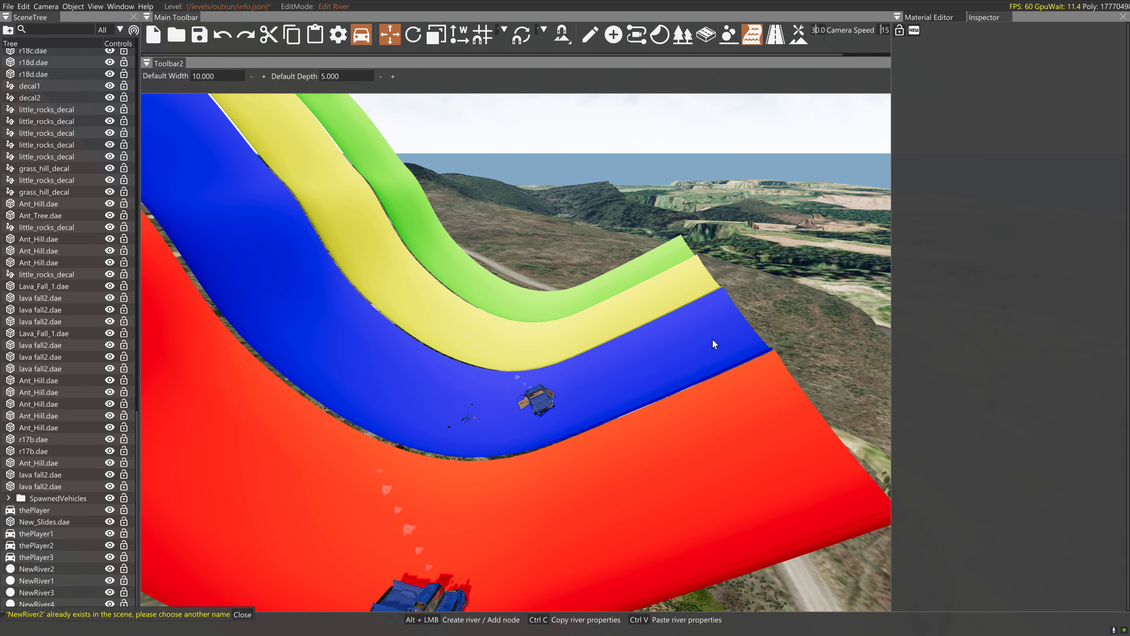
{"action": "left_click", "coordinate": [722, 320], "text": "alt"}
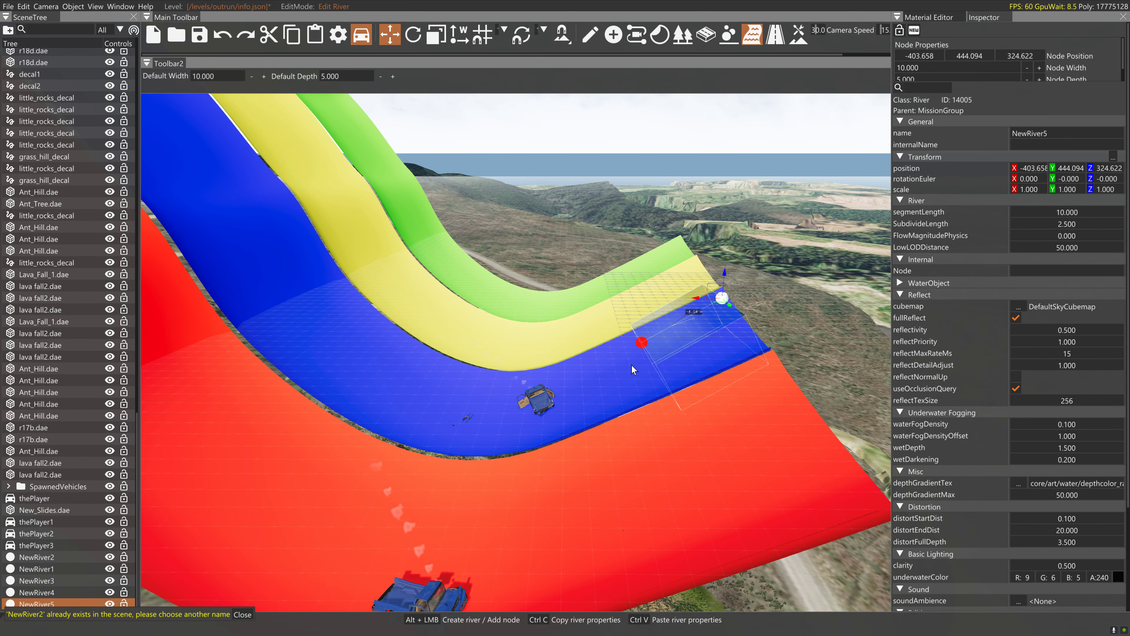
{"action": "key", "text": "Delete"}
- Draw an eight-node river of width 10 and depth 5 up the lower blue slide, from its bottom end to its top edge
{"action": "right_click_drag", "start_coordinate": [596, 370], "coordinate": [591, 400]}
{"action": "key", "text": "w"}
{"action": "key", "text": "s"}
{"action": "key", "text": "s"}
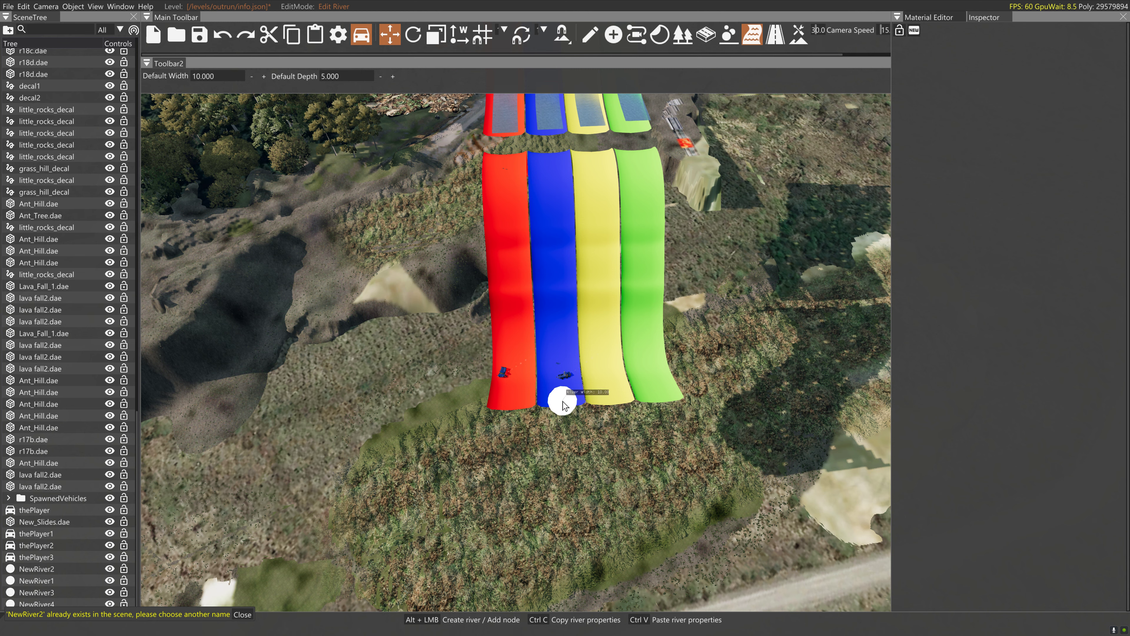
{"action": "left_click", "coordinate": [563, 401], "text": "alt"}
{"action": "left_click", "coordinate": [560, 364]}
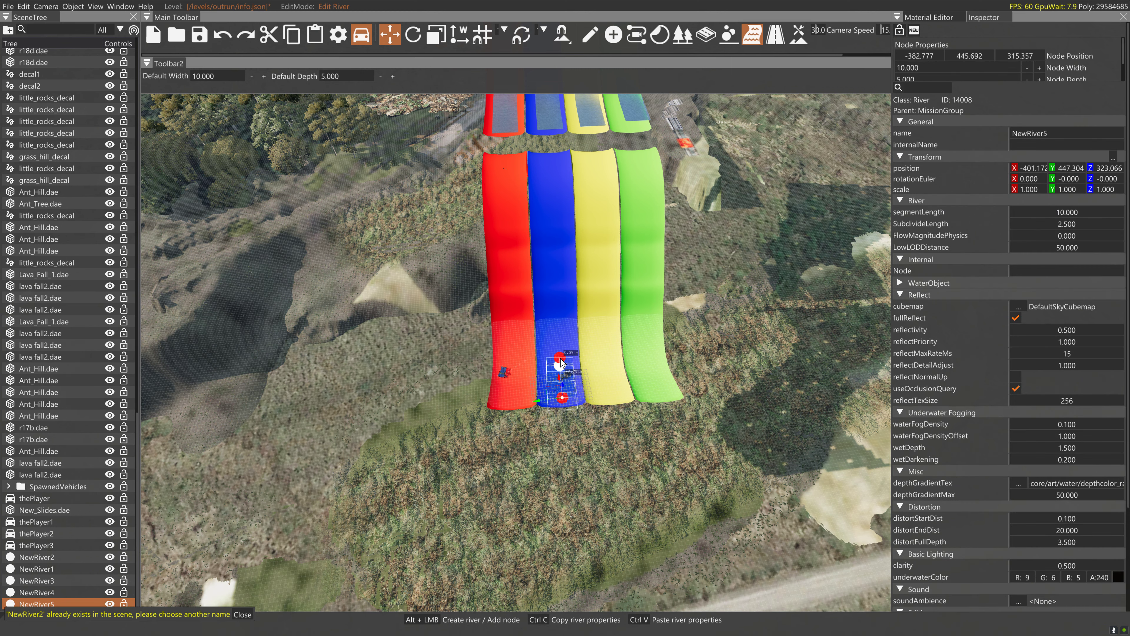
{"action": "left_click", "coordinate": [557, 341]}
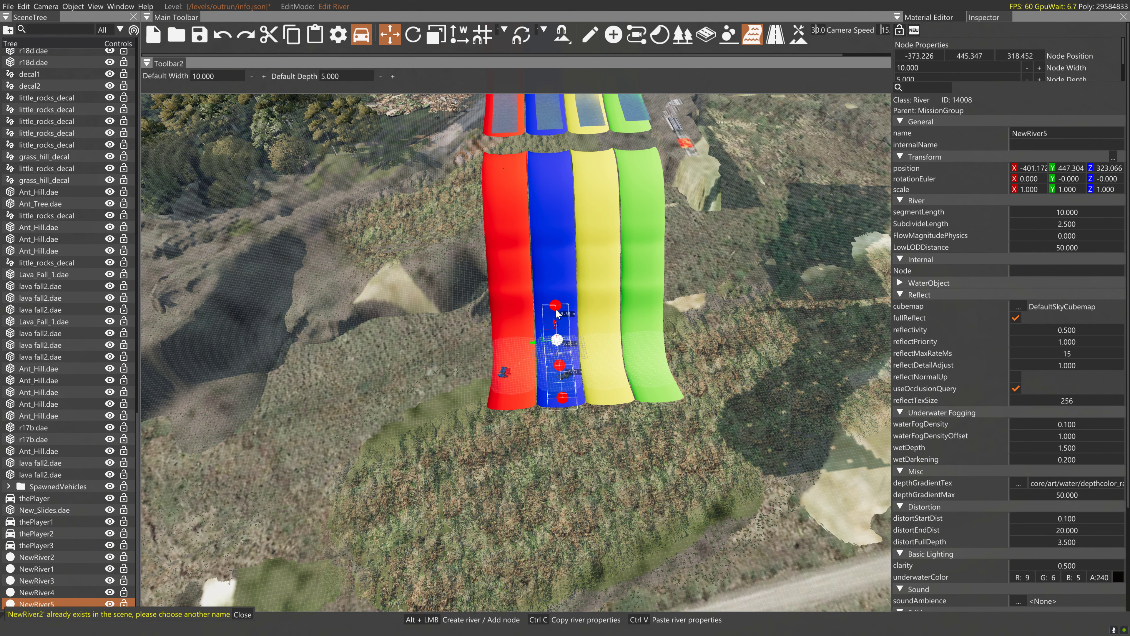
{"action": "left_click", "coordinate": [555, 303]}
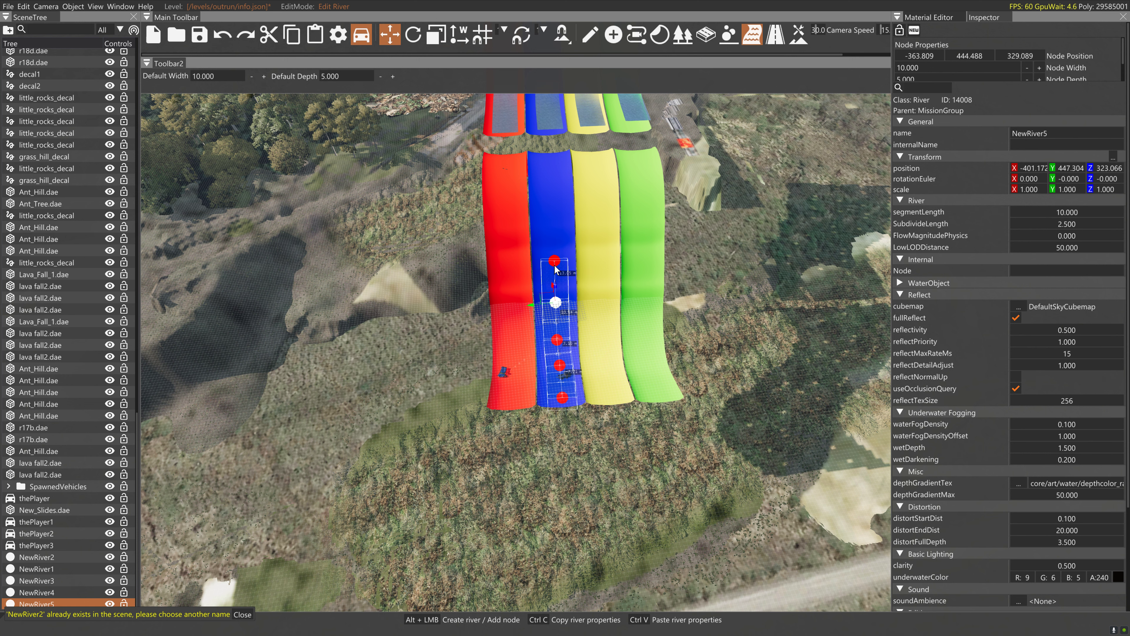
{"action": "left_click", "coordinate": [555, 262]}
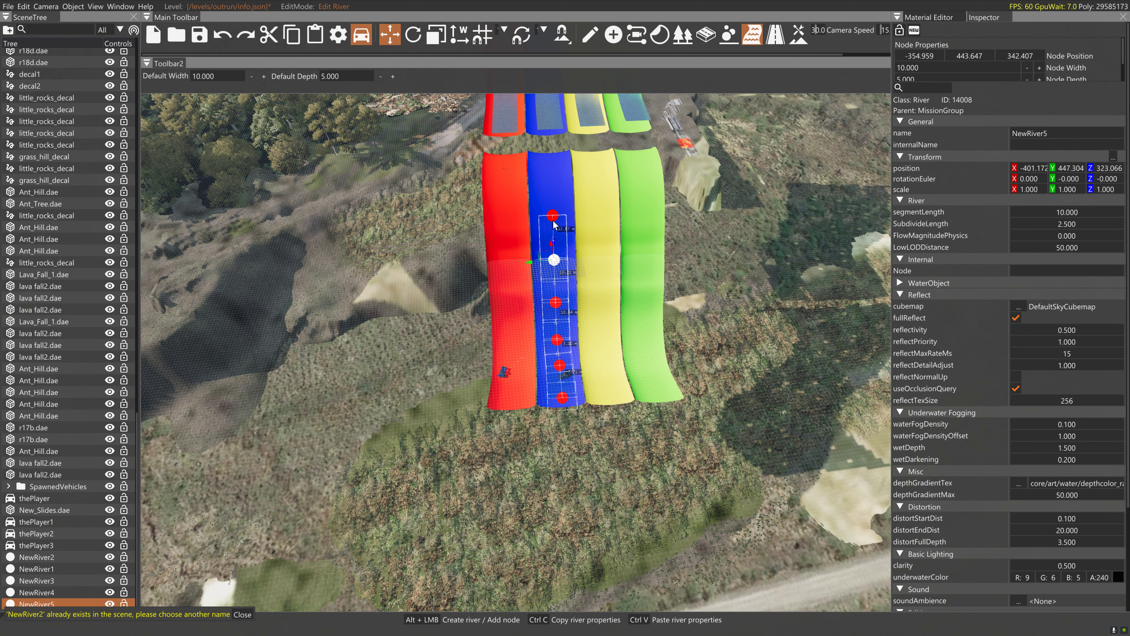
{"action": "left_click", "coordinate": [553, 217]}
{"action": "left_click", "coordinate": [552, 189]}
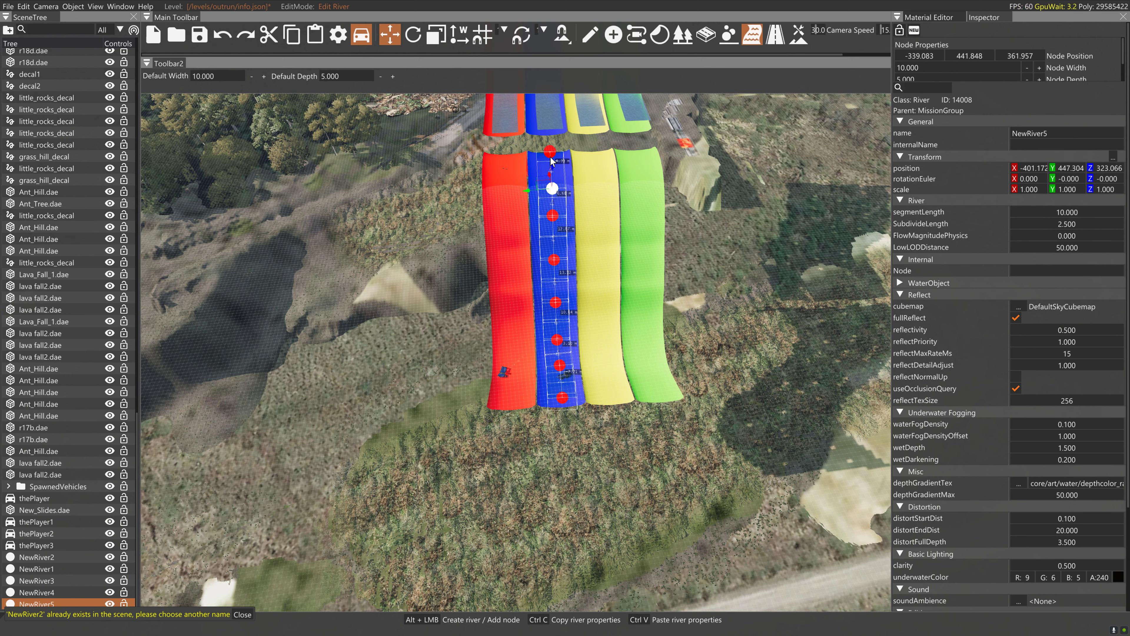
{"action": "left_click", "coordinate": [551, 156]}
- Select all nodes of the lower blue slide's river and open their node depth for editing
{"action": "key", "text": "ctrl+a"}
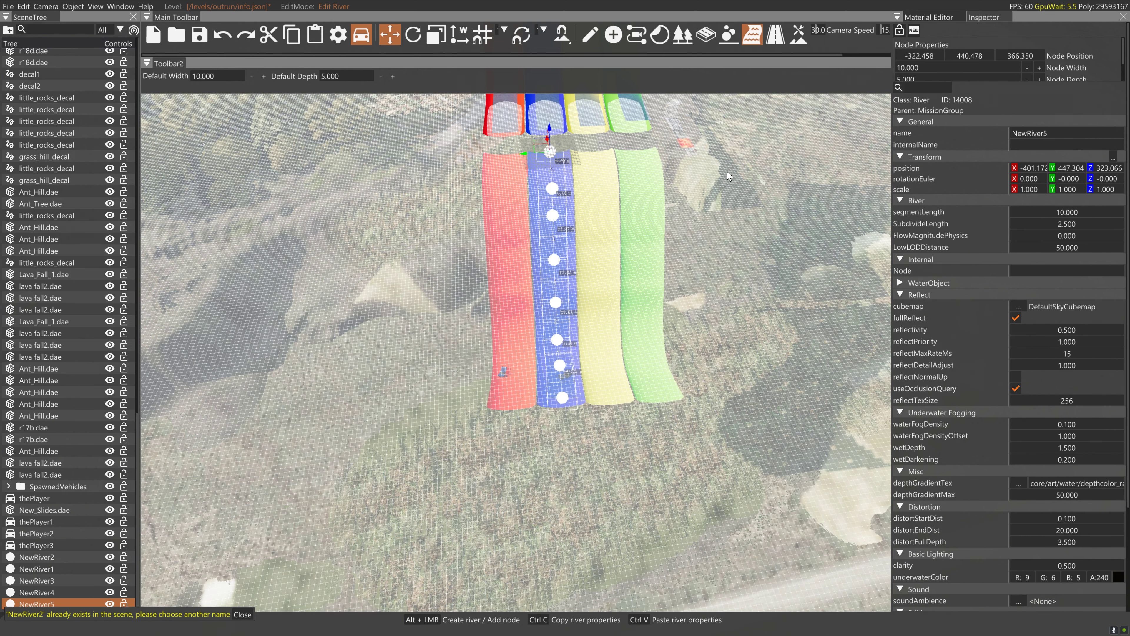
{"action": "left_click", "coordinate": [907, 78]}
{"action": "left_click", "coordinate": [857, 131]}
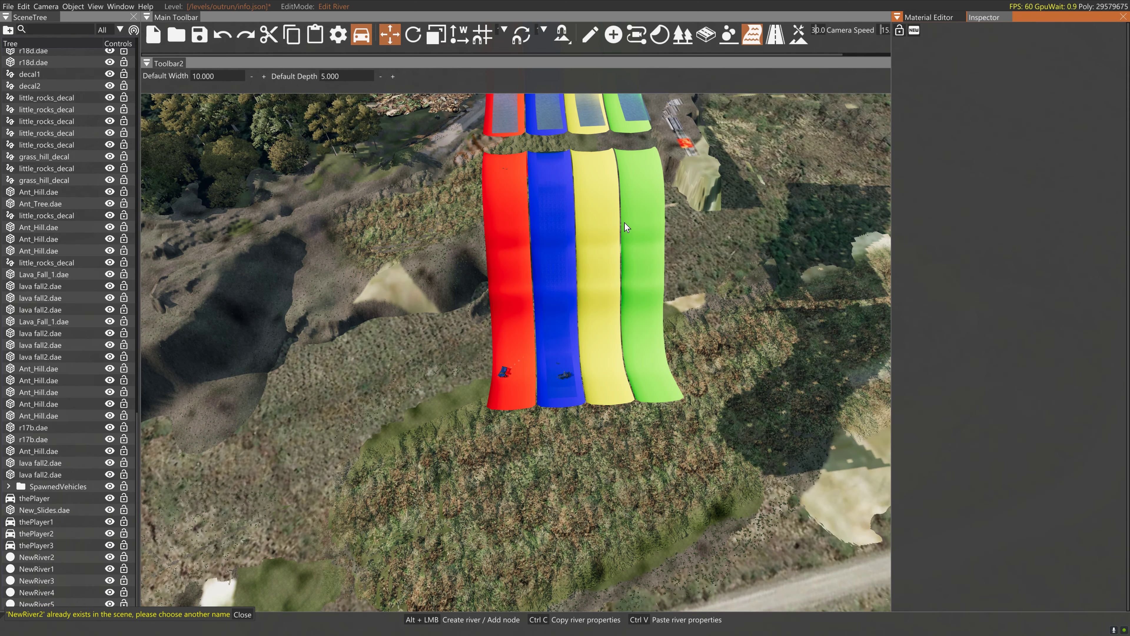
- Select the lower blue slide's river as an object and lower it to Z about 322.68
{"action": "left_click", "coordinate": [560, 370]}
{"action": "right_click_drag", "start_coordinate": [559, 371], "coordinate": [667, 336]}
{"action": "key", "text": "w"}
{"action": "key", "text": "w"}
{"action": "key", "text": "s"}
{"action": "right_click_drag", "start_coordinate": [506, 344], "coordinate": [515, 338]}
{"action": "left_click", "coordinate": [589, 41]}
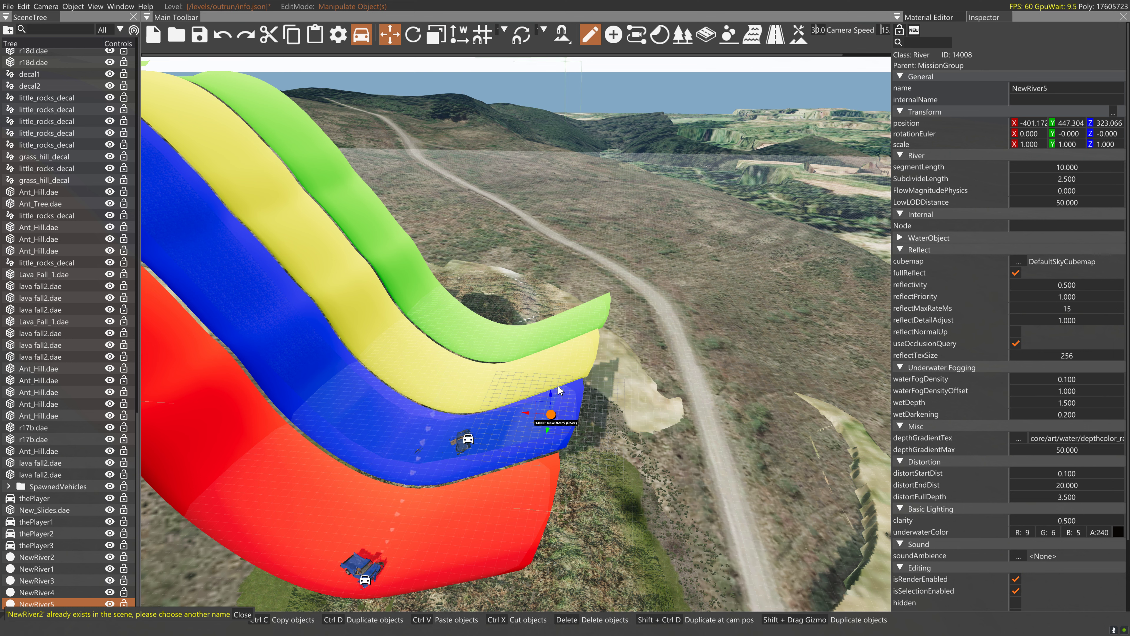
{"action": "left_click_drag", "start_coordinate": [551, 392], "coordinate": [559, 398]}
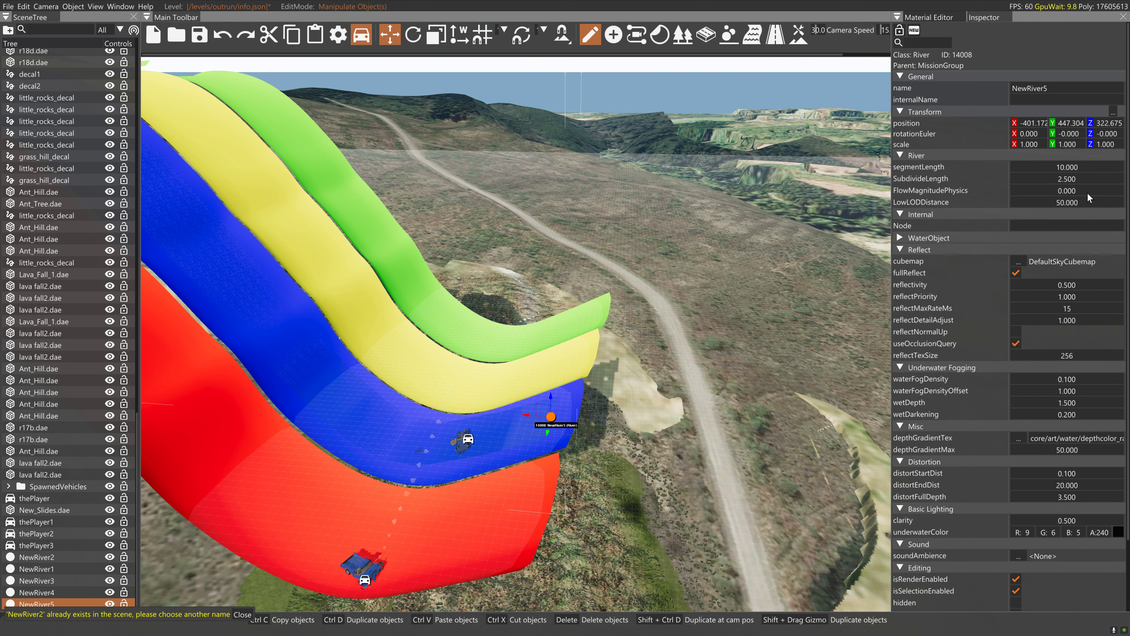
- Set the lower blue slide river's FlowMagnitudePhysics to 48.6
{"action": "mouse_move", "coordinate": [1087, 193]}
{"action": "left_mouse_down"}
{"action": "mouse_move", "coordinate": [1031, 193]}
{"action": "mouse_move", "coordinate": [1090, 191]}
{"action": "left_mouse_up"}
{"action": "left_click_drag", "start_coordinate": [1038, 188], "coordinate": [1129, 193]}
{"action": "right_click_drag", "start_coordinate": [757, 250], "coordinate": [623, 231]}
{"action": "right_click_drag", "start_coordinate": [832, 303], "coordinate": [769, 217]}
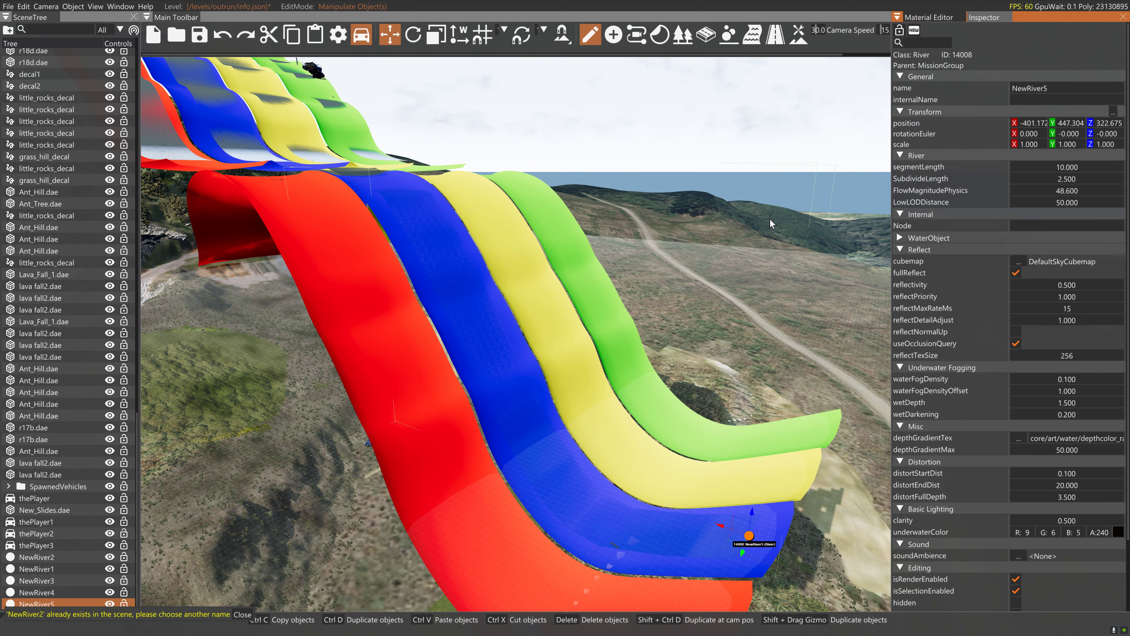
- Duplicate the lower blue slide's river onto the lower yellow, green and red slides, placing the red slide's copy at Y about 462.26
{"action": "key", "text": "s"}
{"action": "right_click_drag", "start_coordinate": [770, 217], "coordinate": [467, 285]}
{"action": "key", "text": "d"}
{"action": "key", "text": "d"}
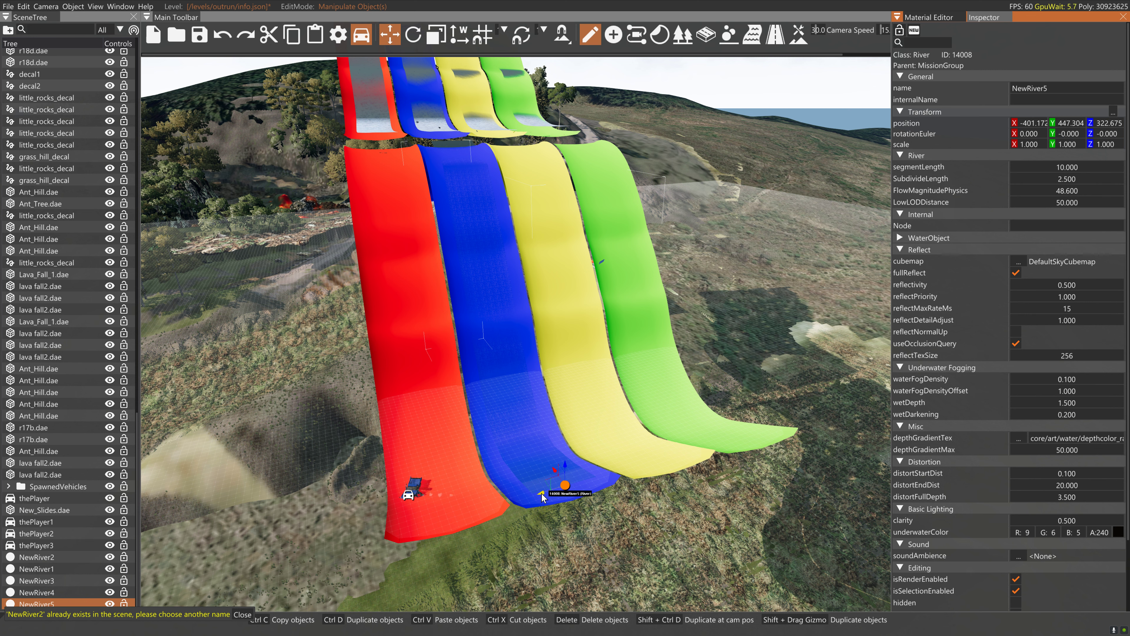
{"action": "left_click_drag", "start_coordinate": [571, 481], "coordinate": [435, 529], "text": "shift"}
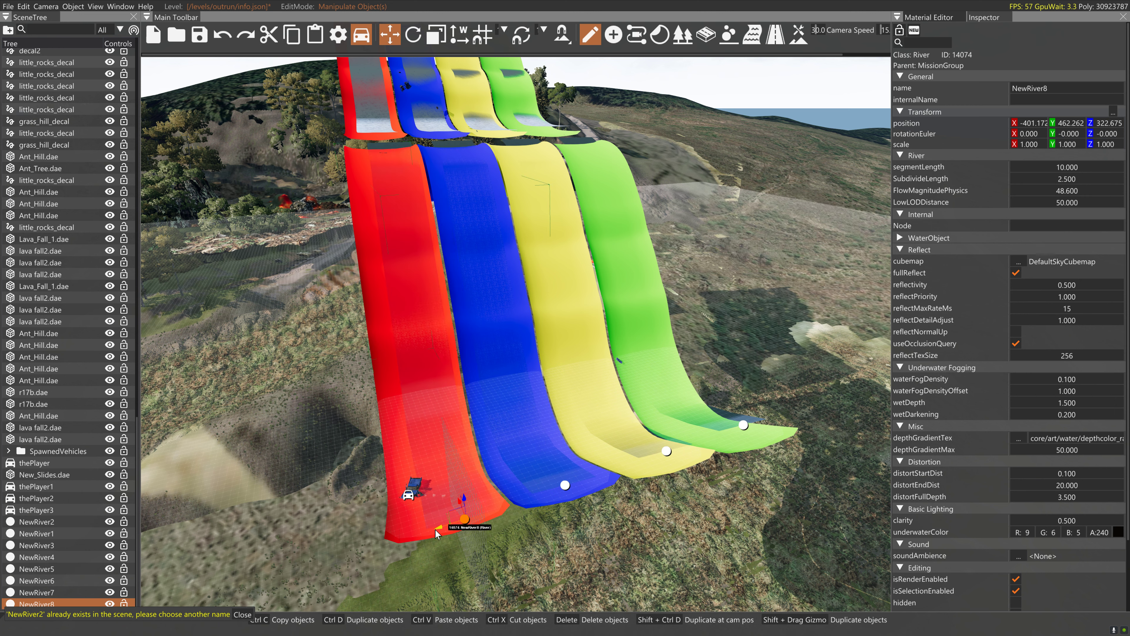